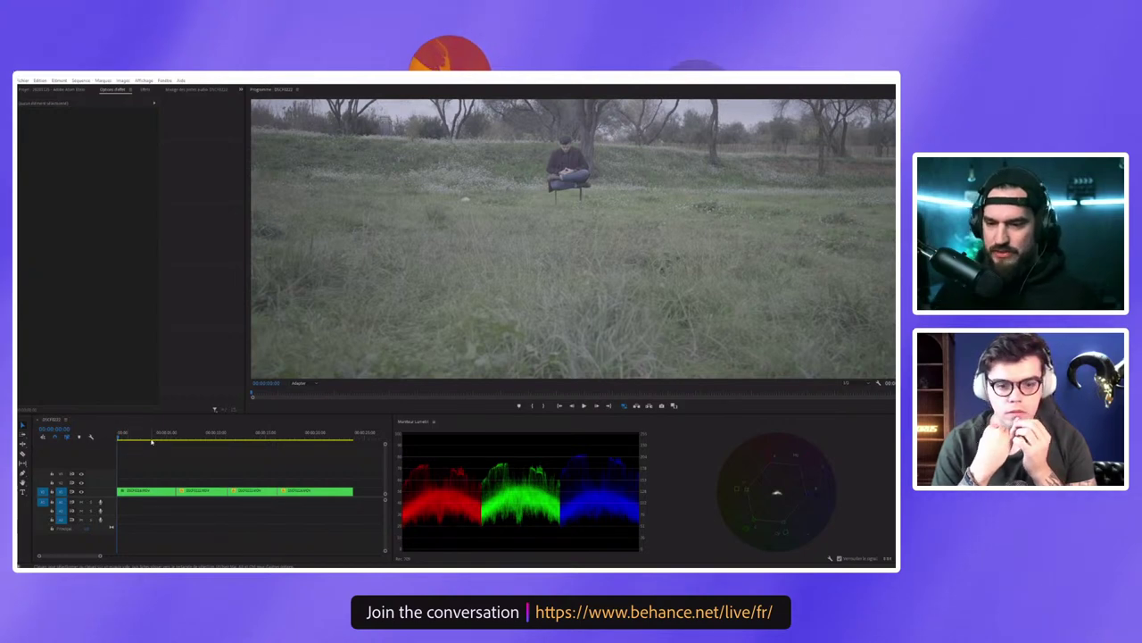
Step: Scrub through the wide and close-up floating-man shots to the phone close-up
left_click(153, 434)
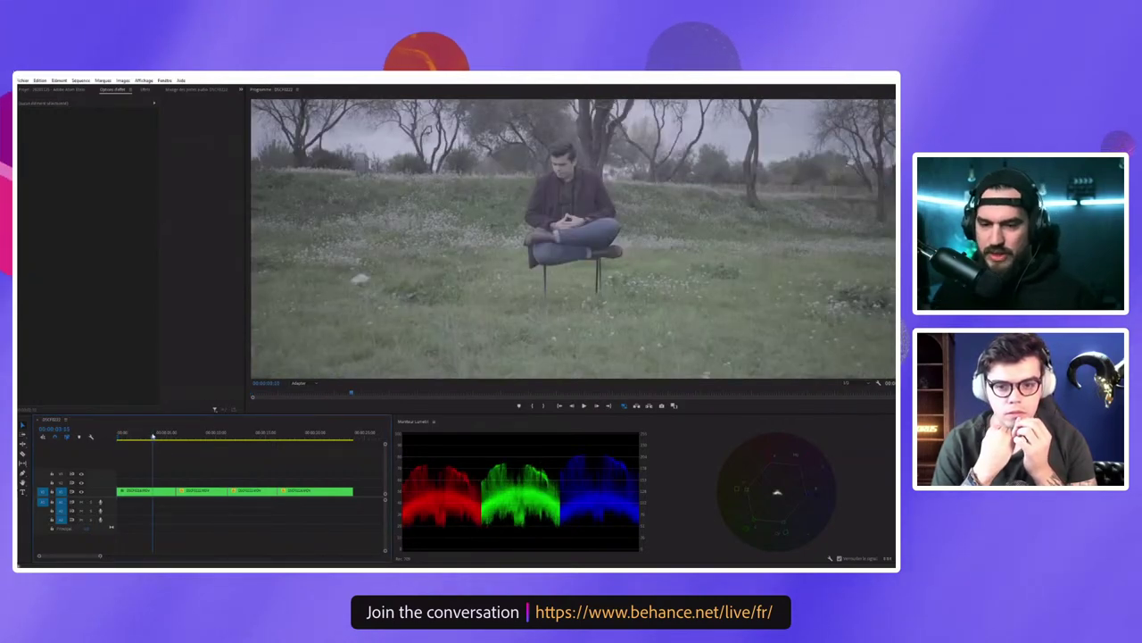
left_click(138, 437)
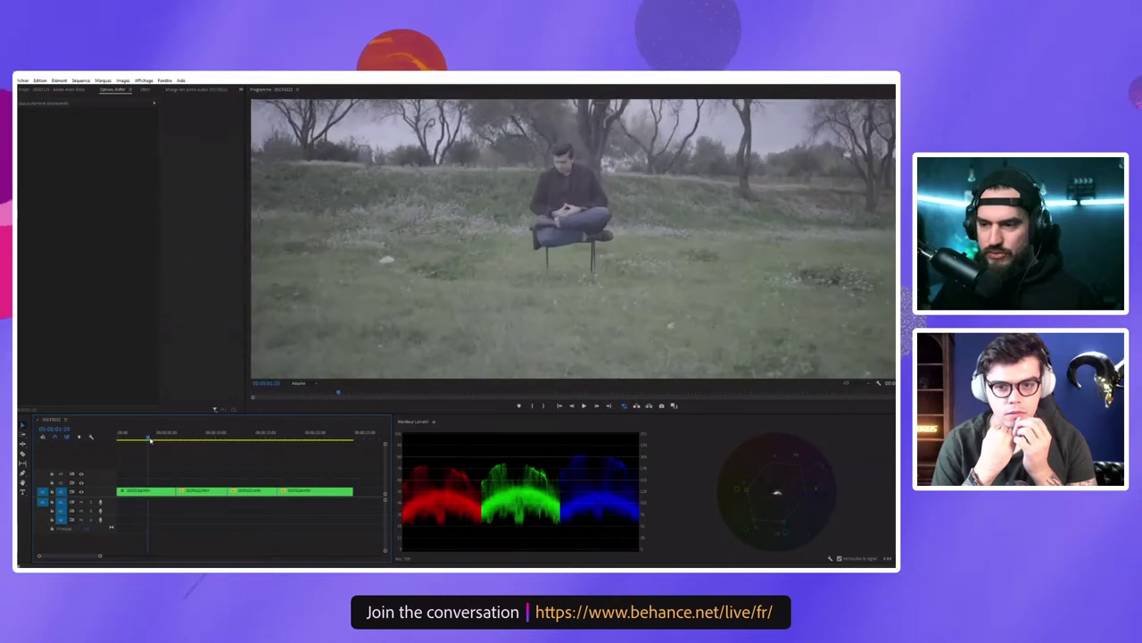
left_click_drag(139, 438, 173, 439)
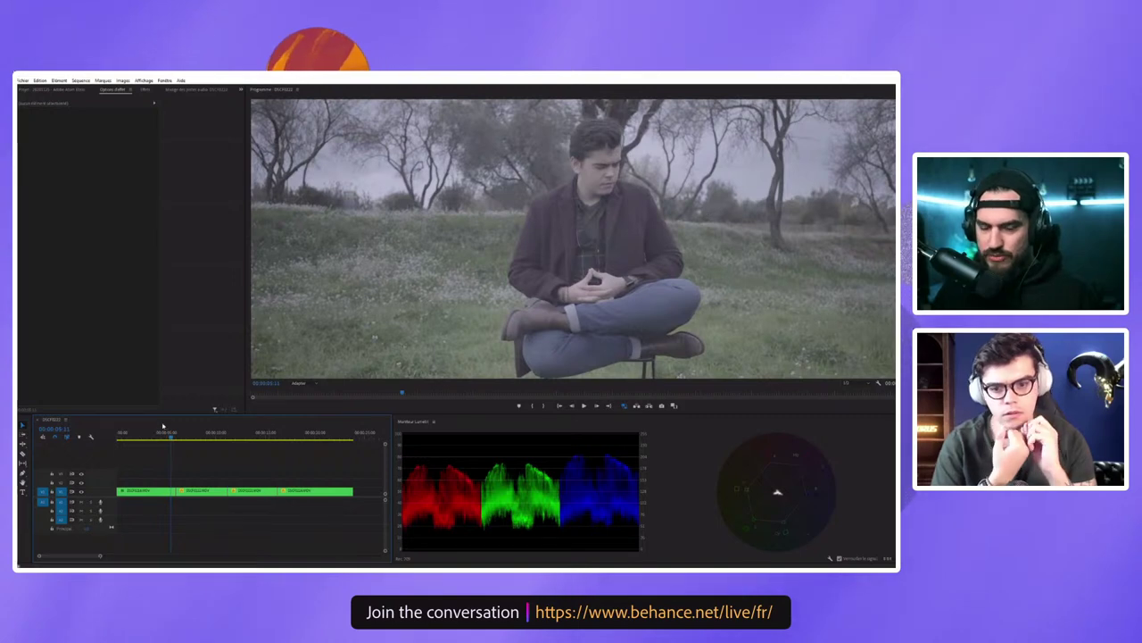
left_click(186, 437)
left_click_drag(191, 437, 200, 437)
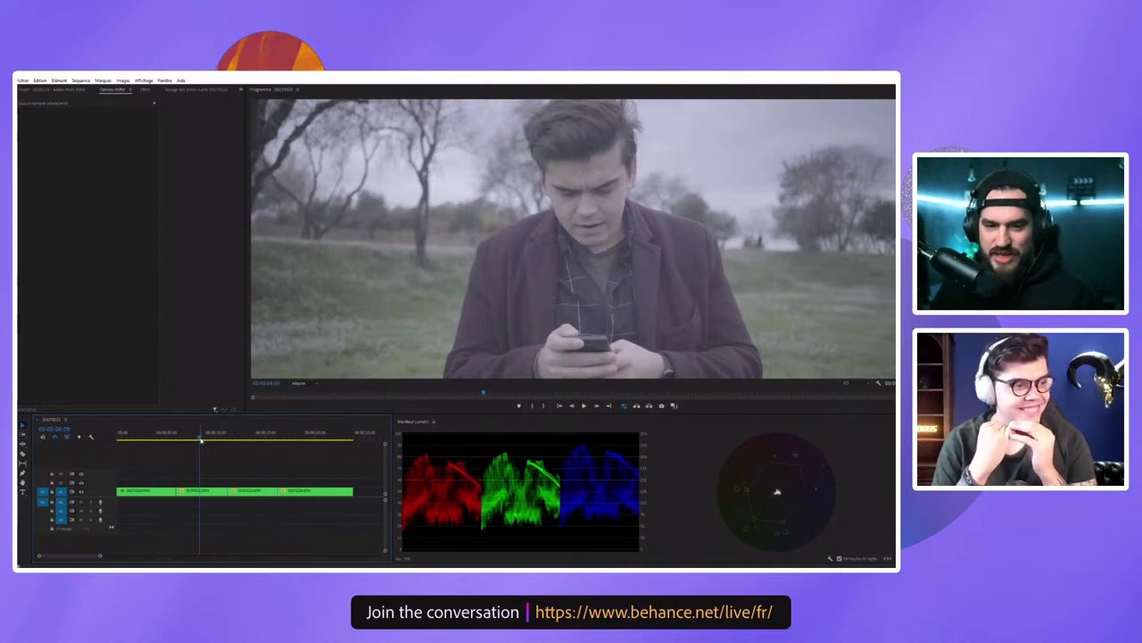
Step: Review the phone close-up and the wider shot, then widen the Timeline panel slightly
left_click_drag(200, 436, 218, 439)
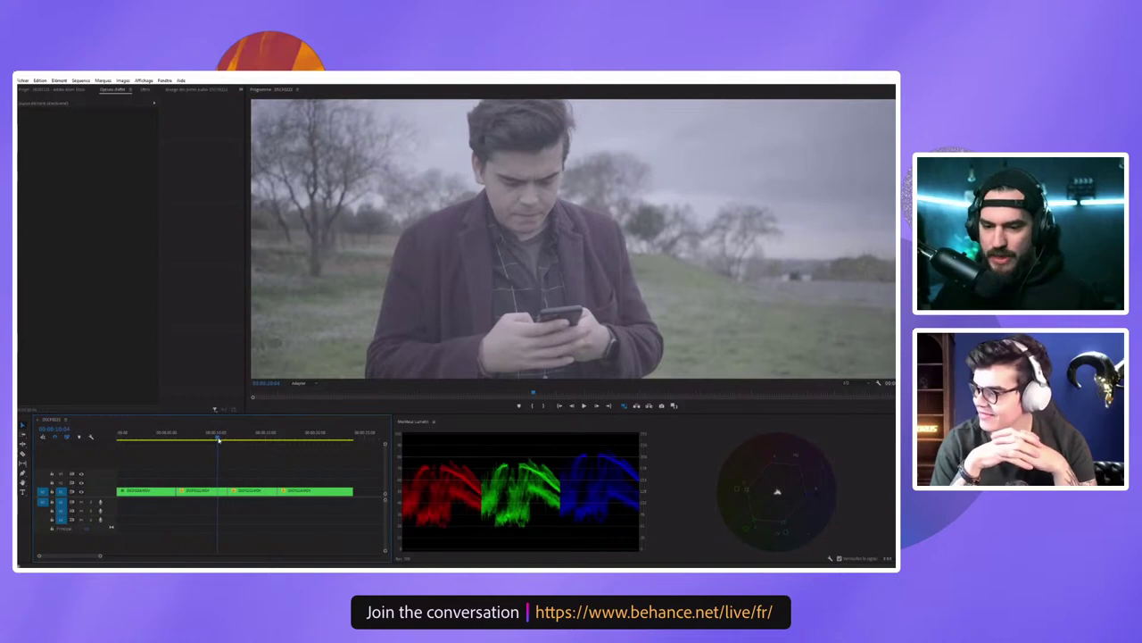
left_click_drag(218, 439, 352, 444)
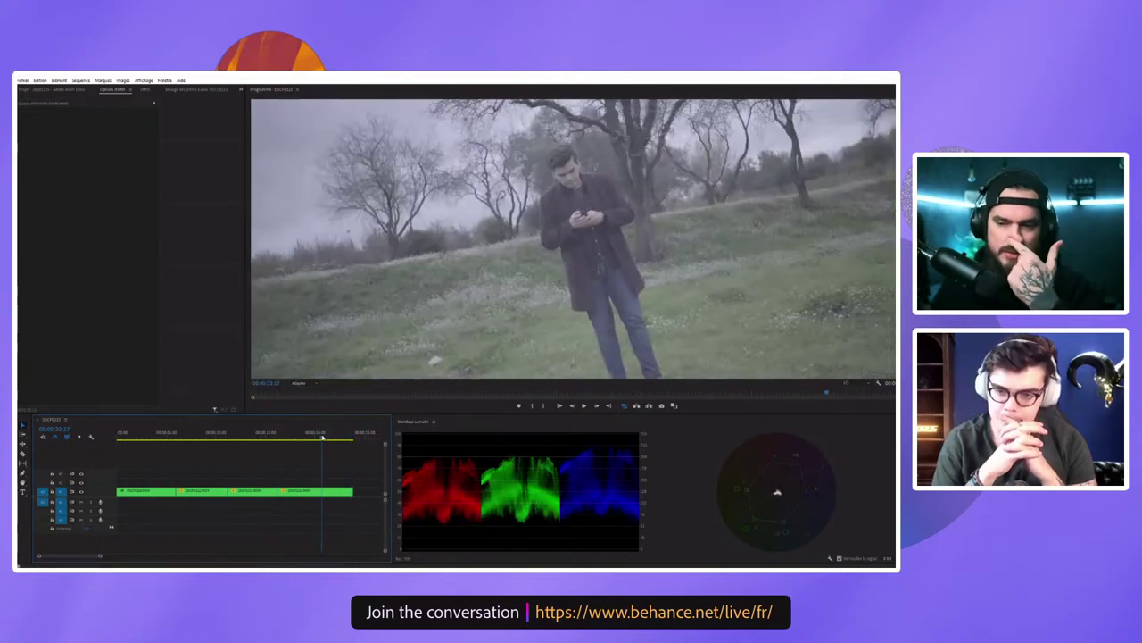
left_click(322, 434)
left_click_drag(297, 437, 323, 436)
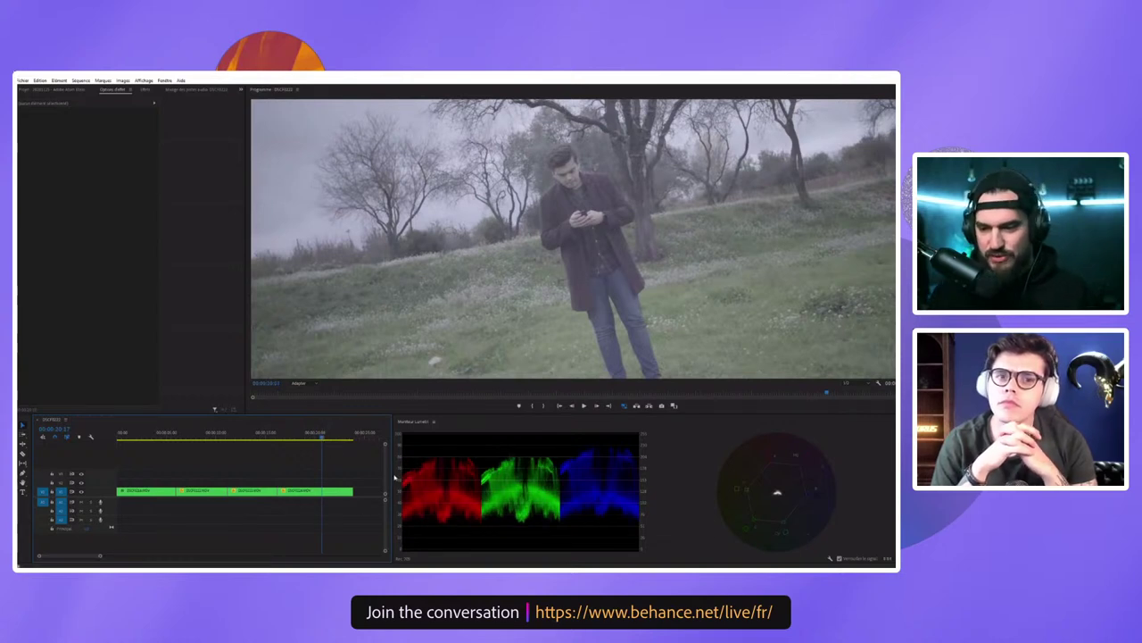
left_click_drag(391, 473, 415, 474)
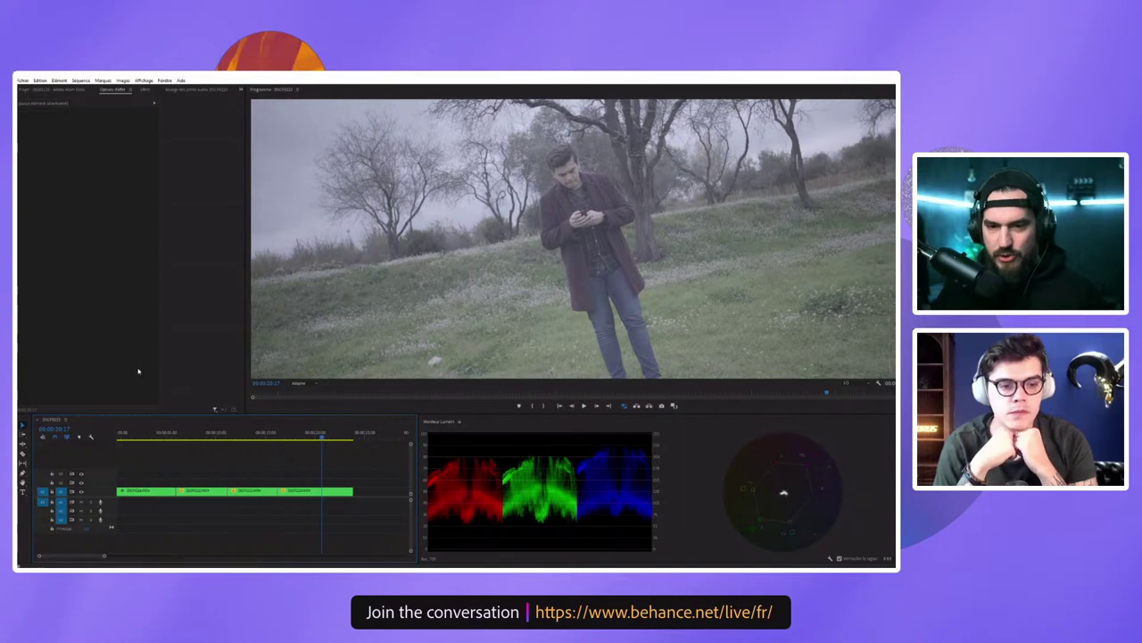
Step: Create a new adjustment layer and place it on V2 above the clips
left_click(67, 90)
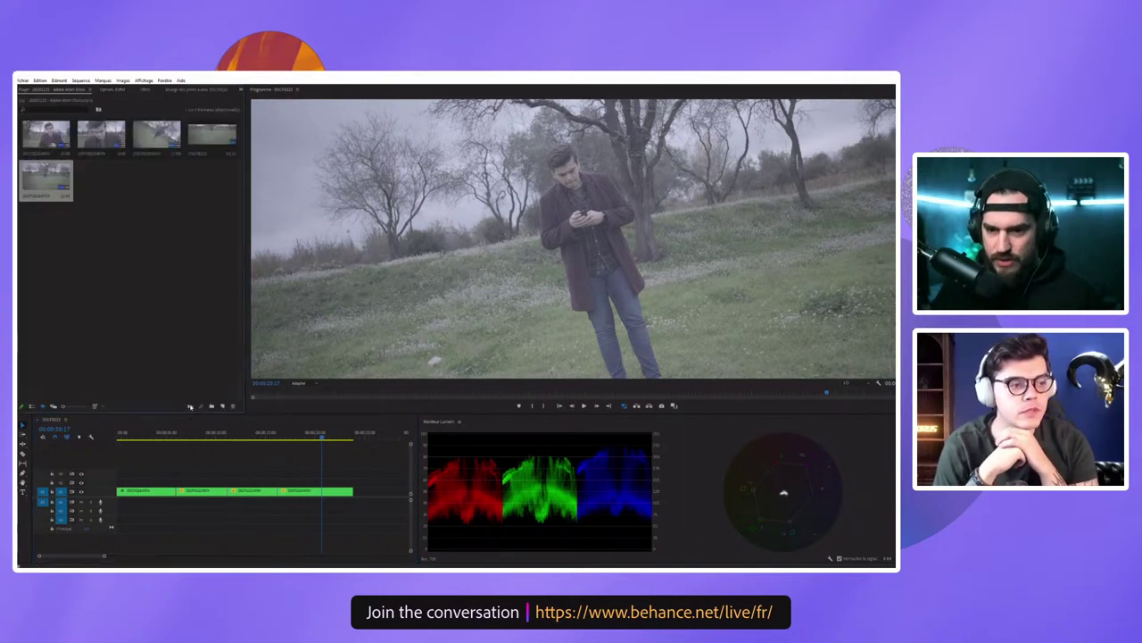
left_click(222, 406)
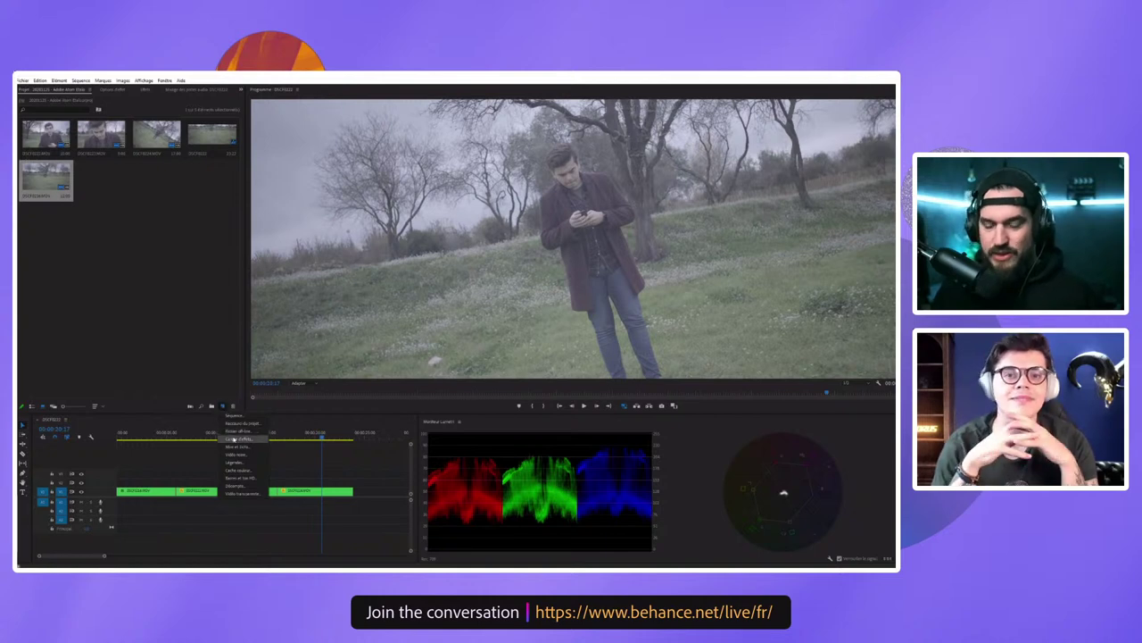
left_click(233, 438)
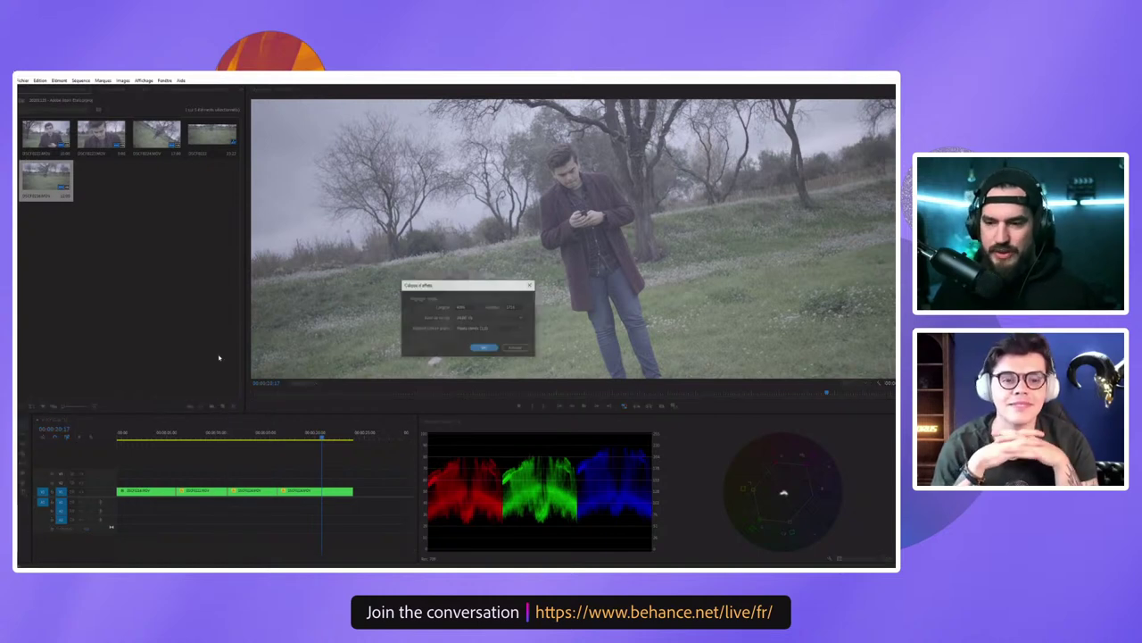
left_click(490, 350)
mouse_move(101, 179)
left_mouse_down()
mouse_move(143, 482)
mouse_move(353, 483)
left_mouse_up()
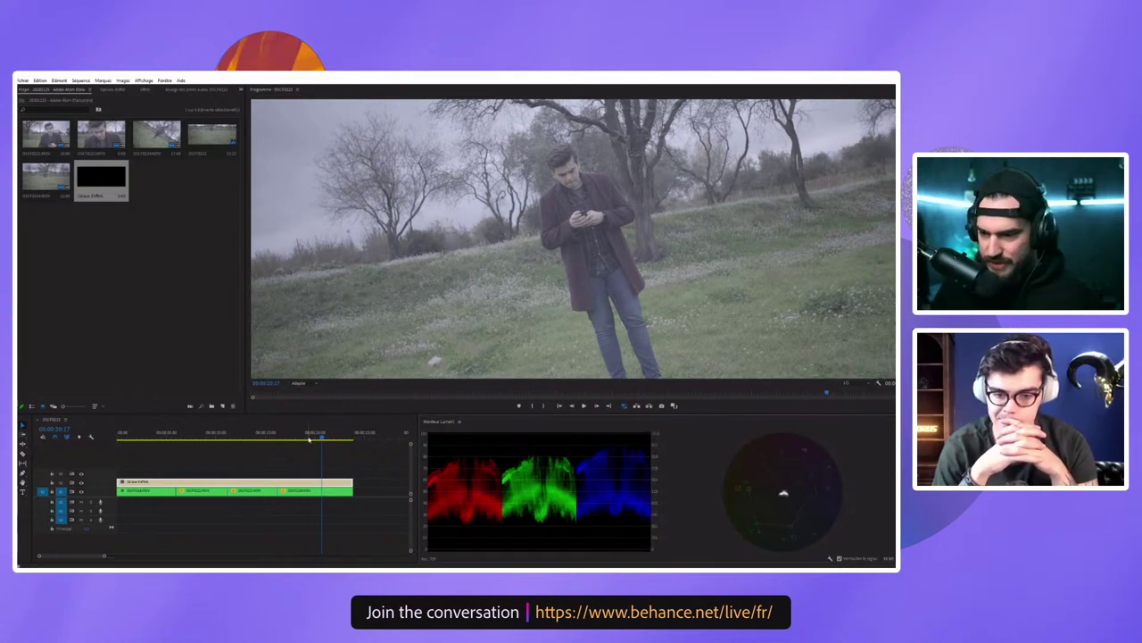
Step: Play and scrub the sequence around the close-up to preview it
left_click(267, 438)
key("space")
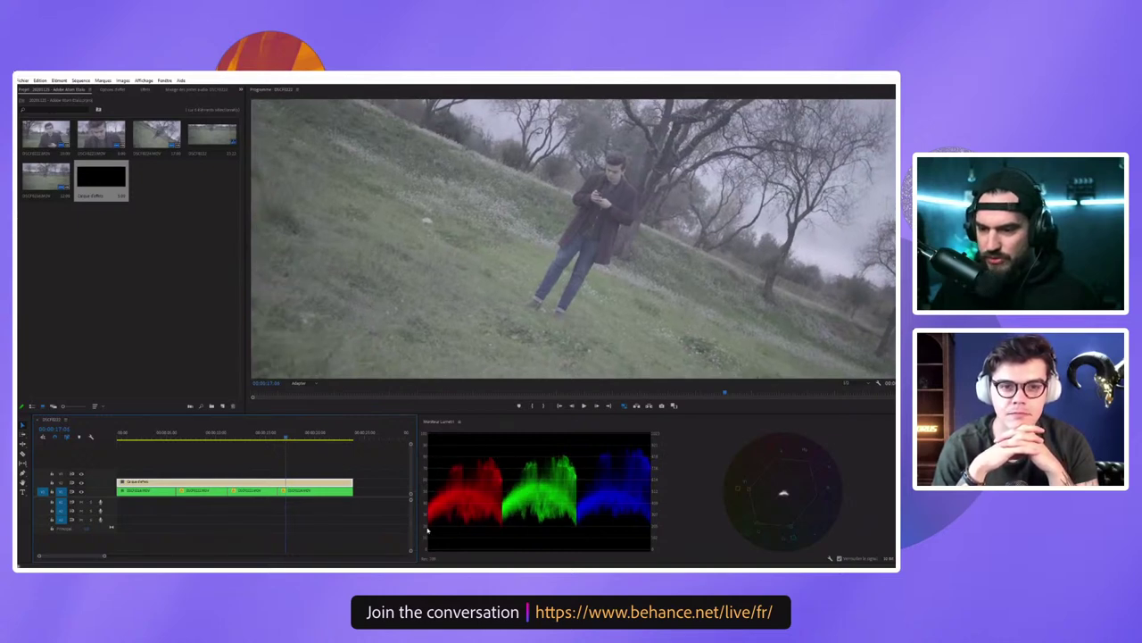
mouse_move(253, 436)
left_mouse_down()
mouse_move(160, 435)
mouse_move(300, 440)
left_mouse_up()
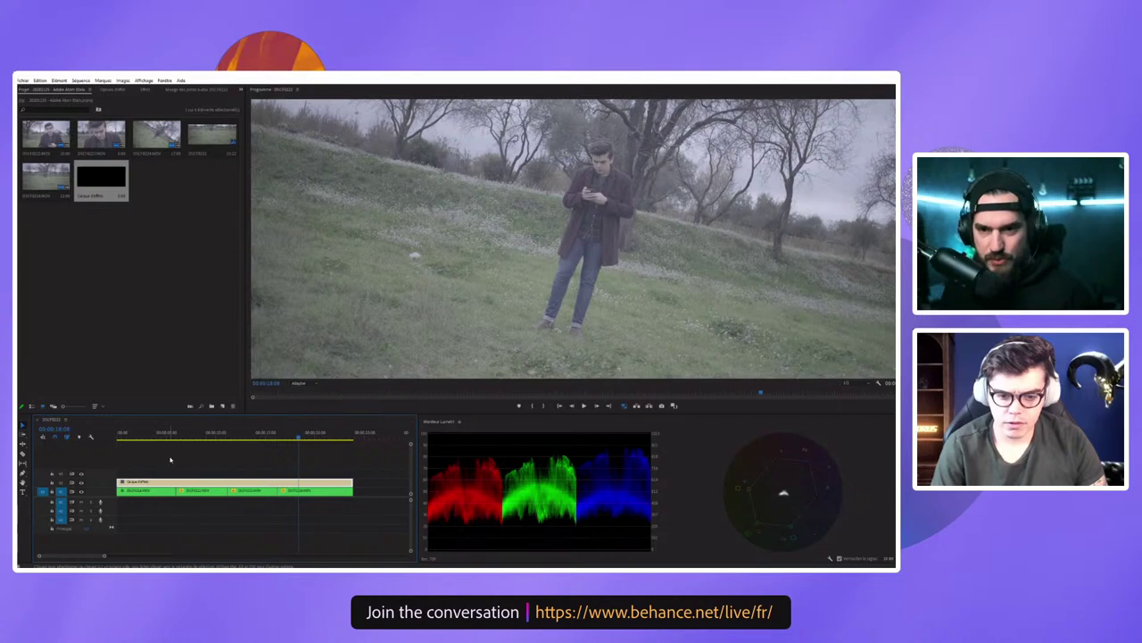
Step: Find the 'flou' effect in the Effects panel and apply it to the adjustment layer
left_click(213, 439)
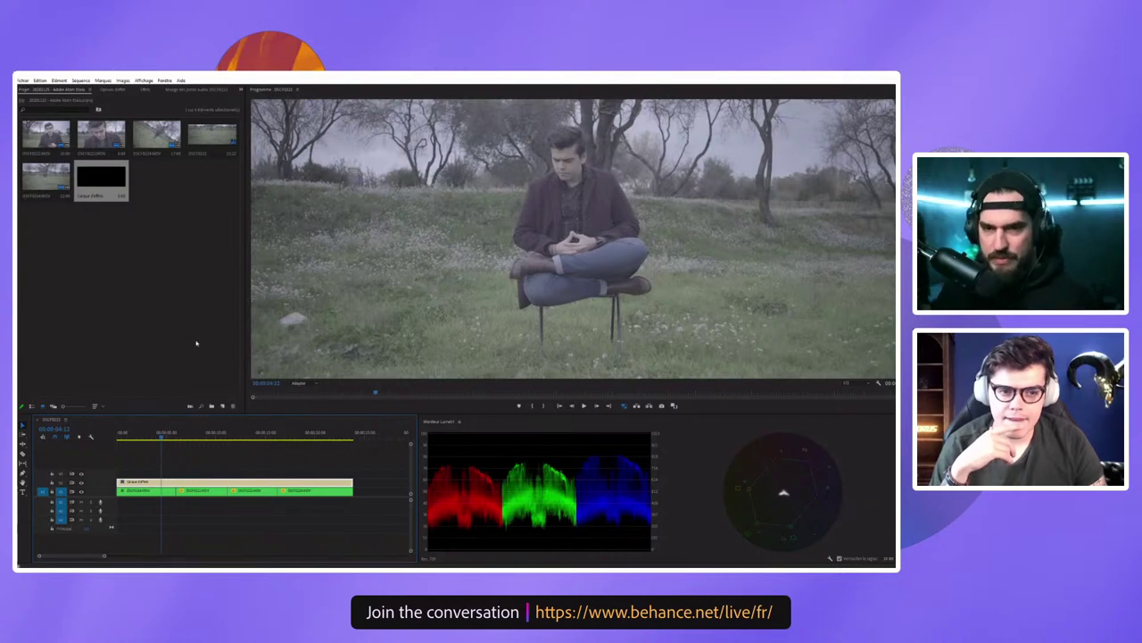
left_click(113, 90)
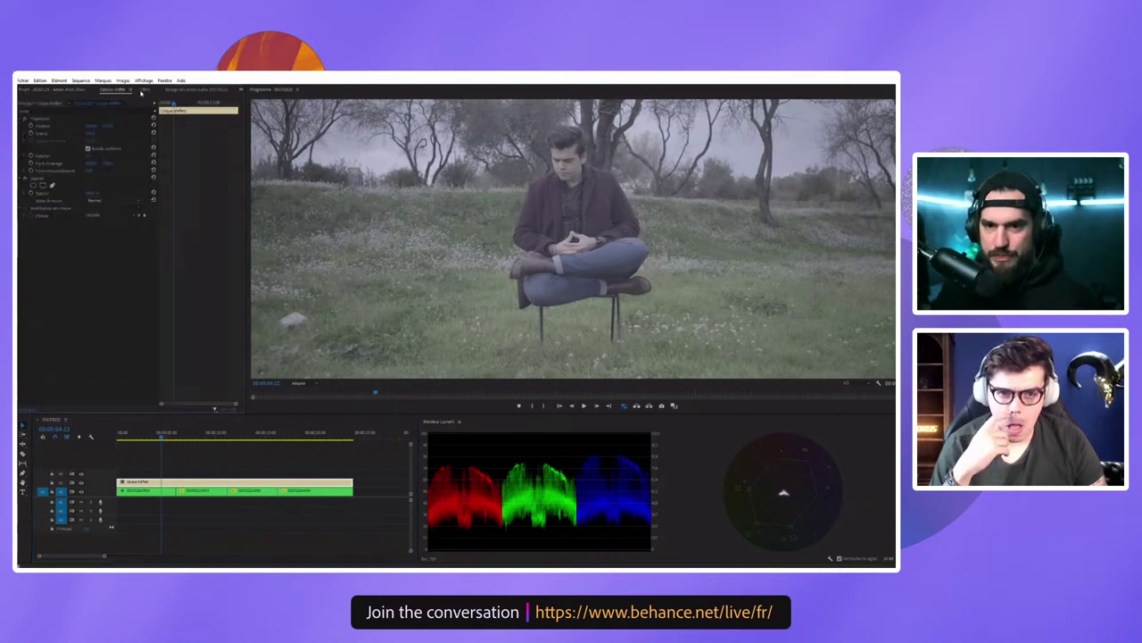
left_click(143, 90)
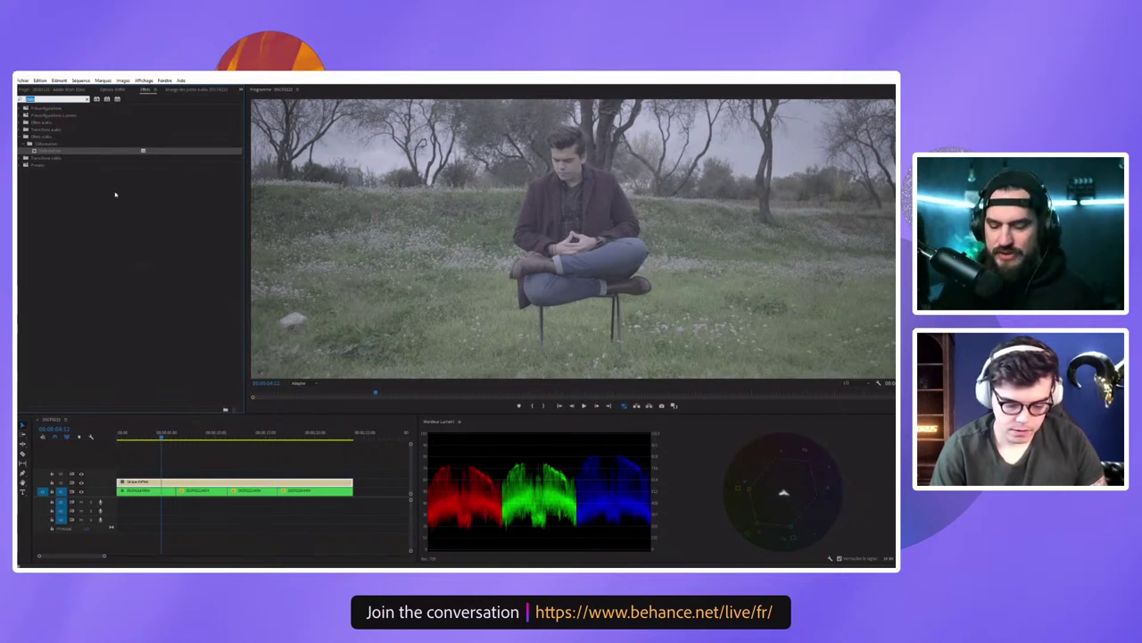
type("flou")
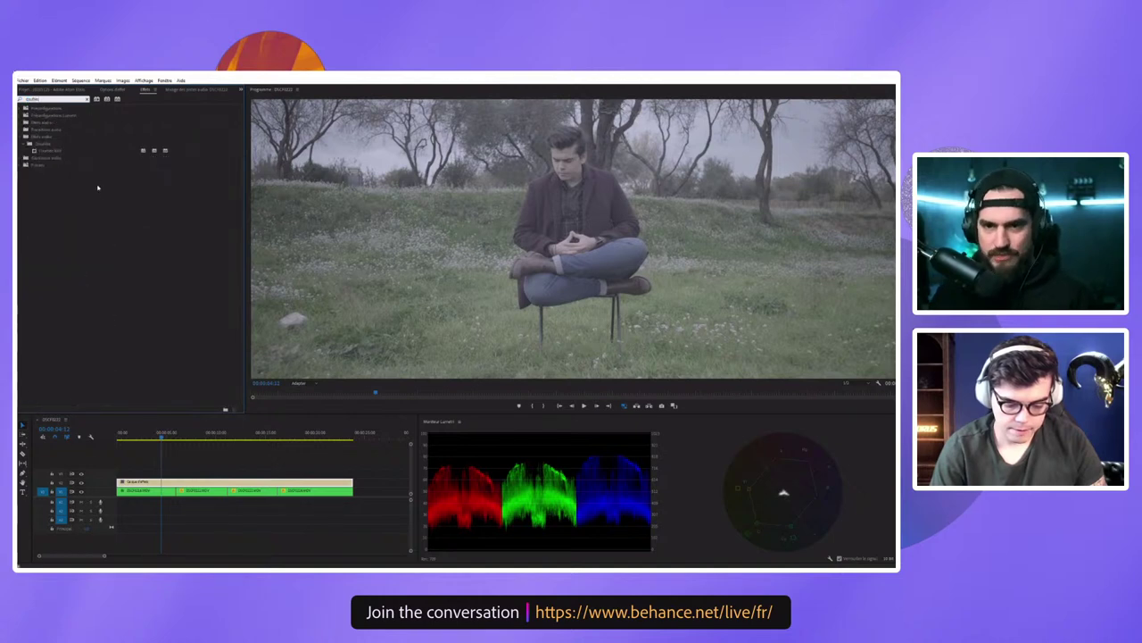
left_click(58, 153)
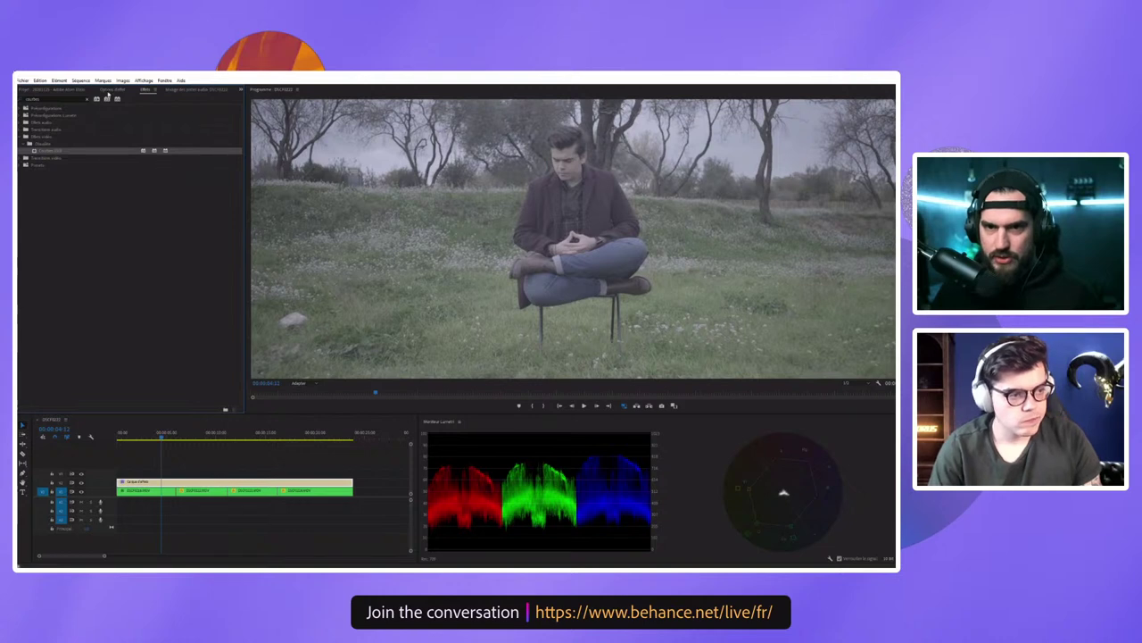
Step: Apply the Three-Way Color Corrector ('couleurtri') and show the adjustment layer's effect settings
type("couleur")
type("tri")
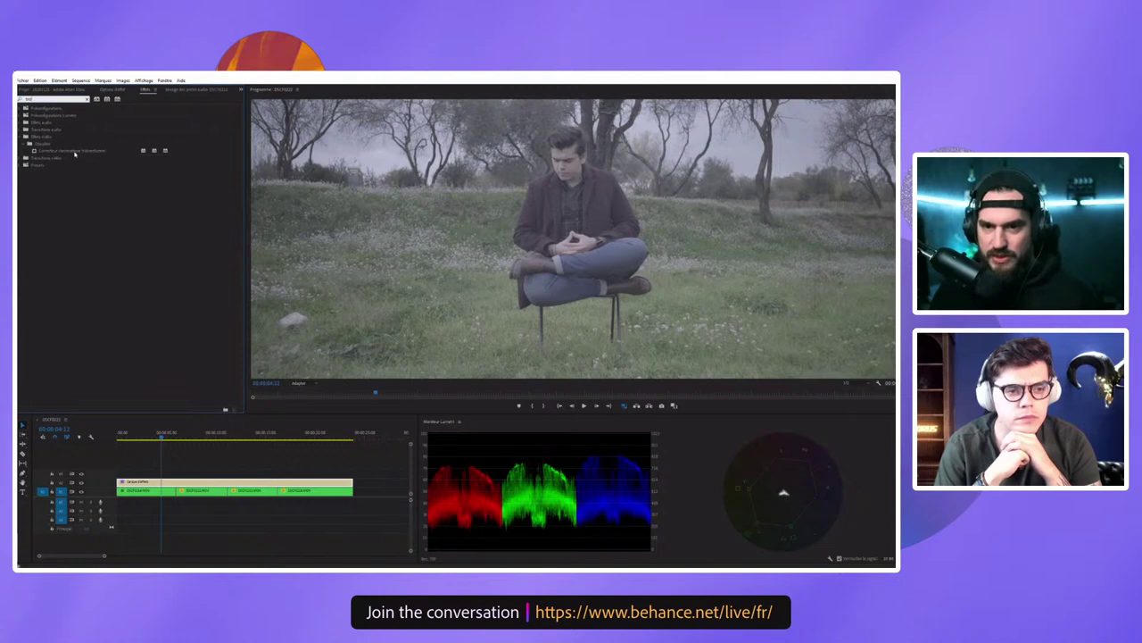
left_click(75, 152)
left_click(104, 91)
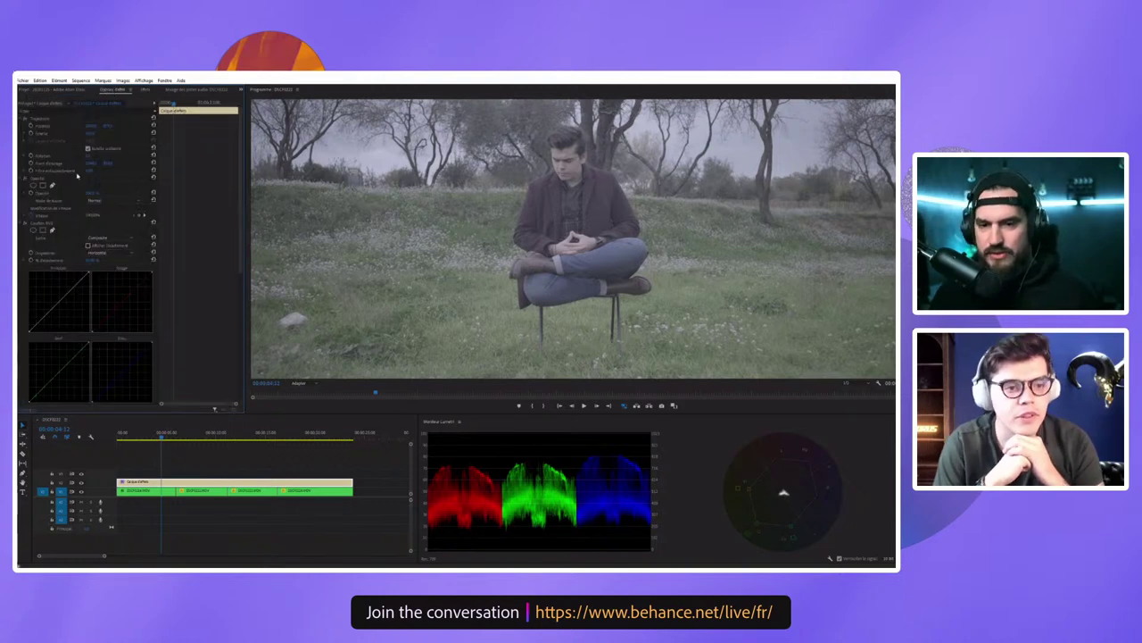
Step: Bring the RGB Curves graph into view and place a first point on the master curve
scroll(66, 178, "down", 5)
scroll(66, 178, "down", 4)
scroll(66, 183, "down", 1)
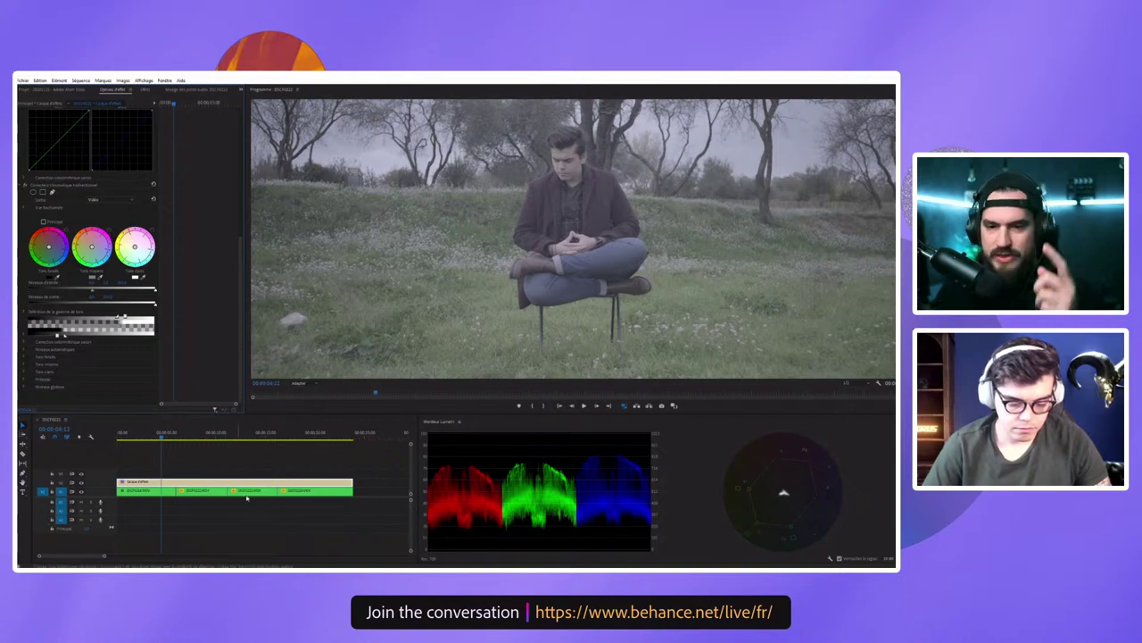
scroll(57, 220, "up", 5)
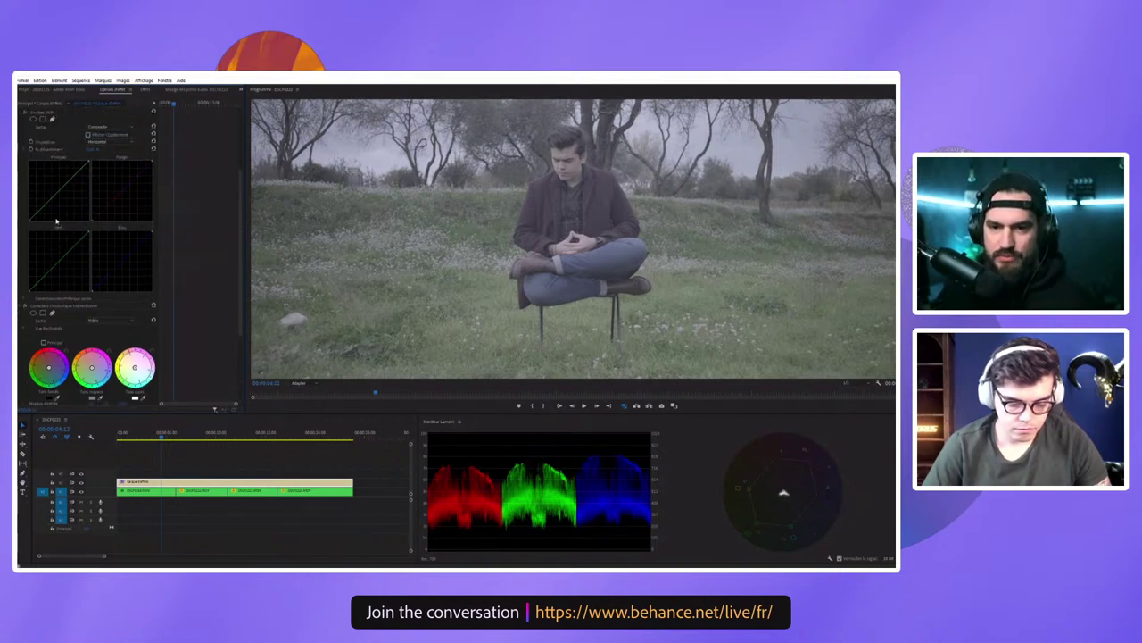
scroll(57, 220, "up", 2)
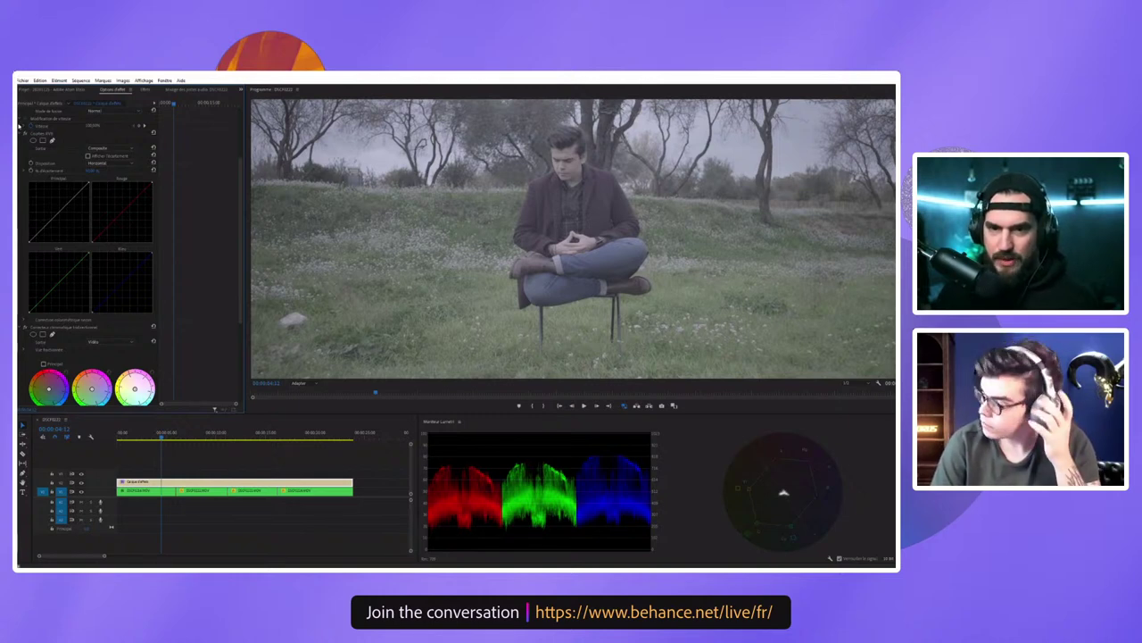
left_click(20, 126)
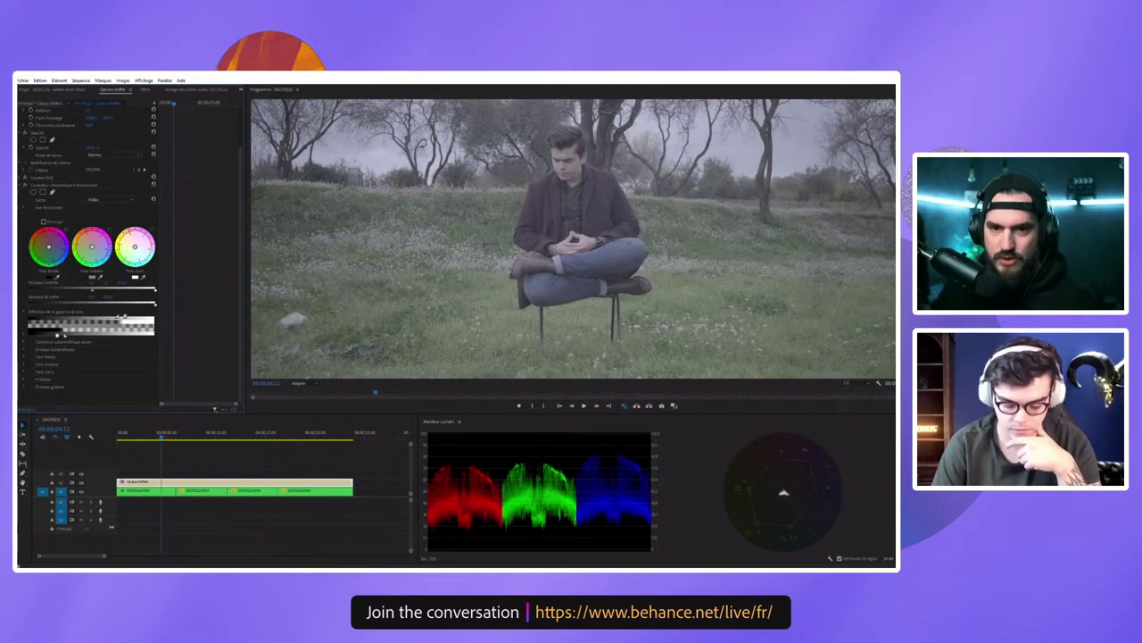
left_click(23, 178)
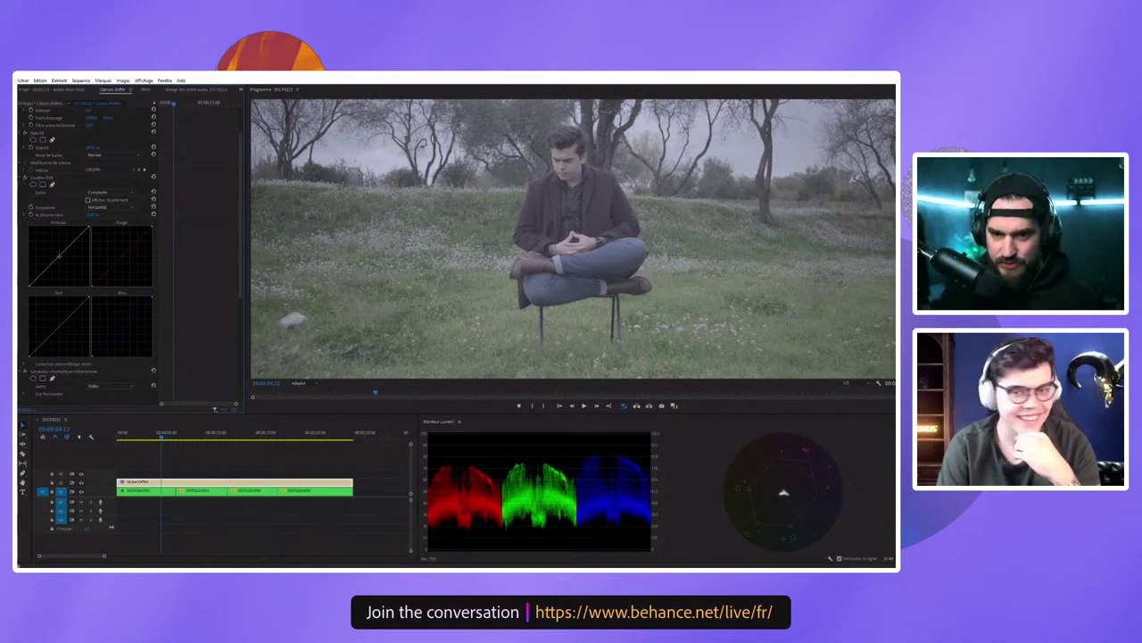
left_click(59, 256)
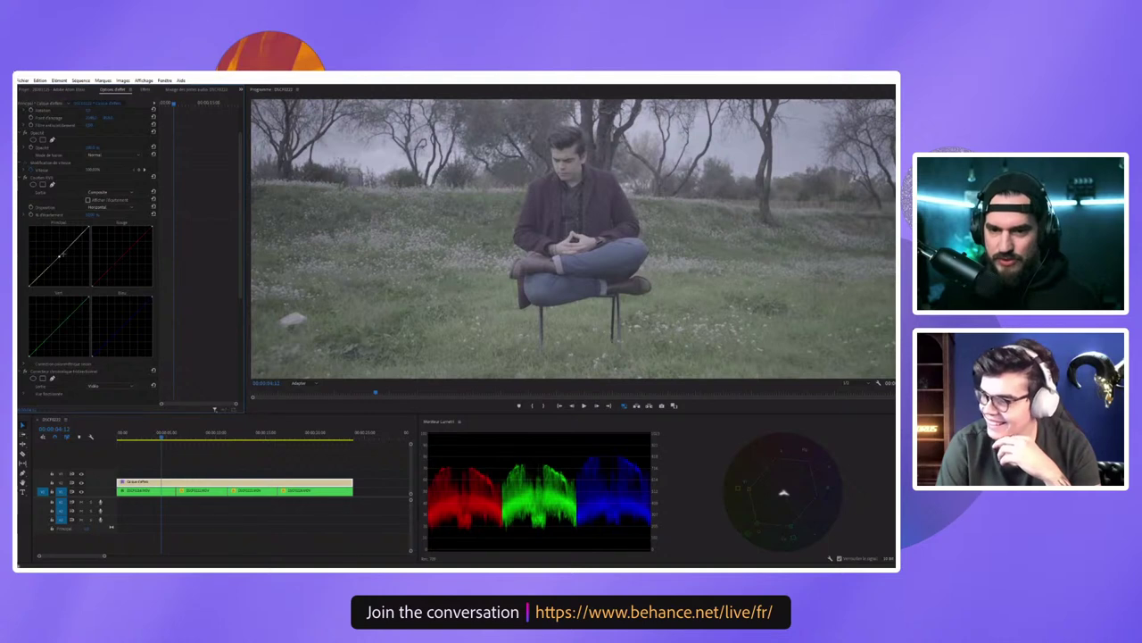
Step: Try bending the master curve for contrast, then reset it to a straight line
left_click_drag(61, 254, 58, 257)
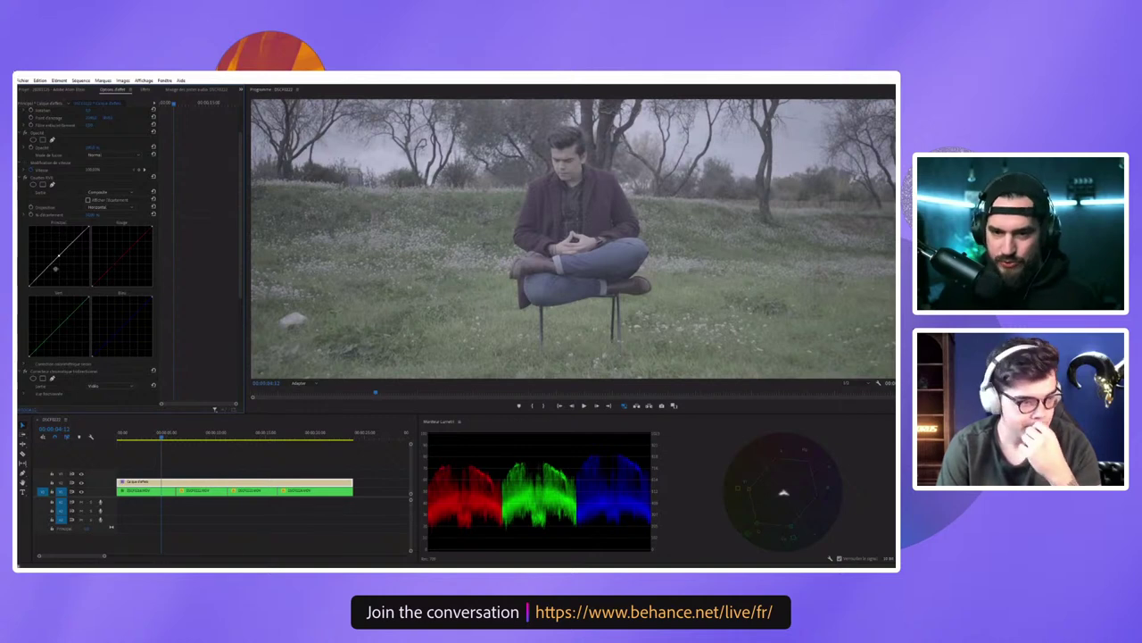
left_click_drag(75, 239, 70, 233)
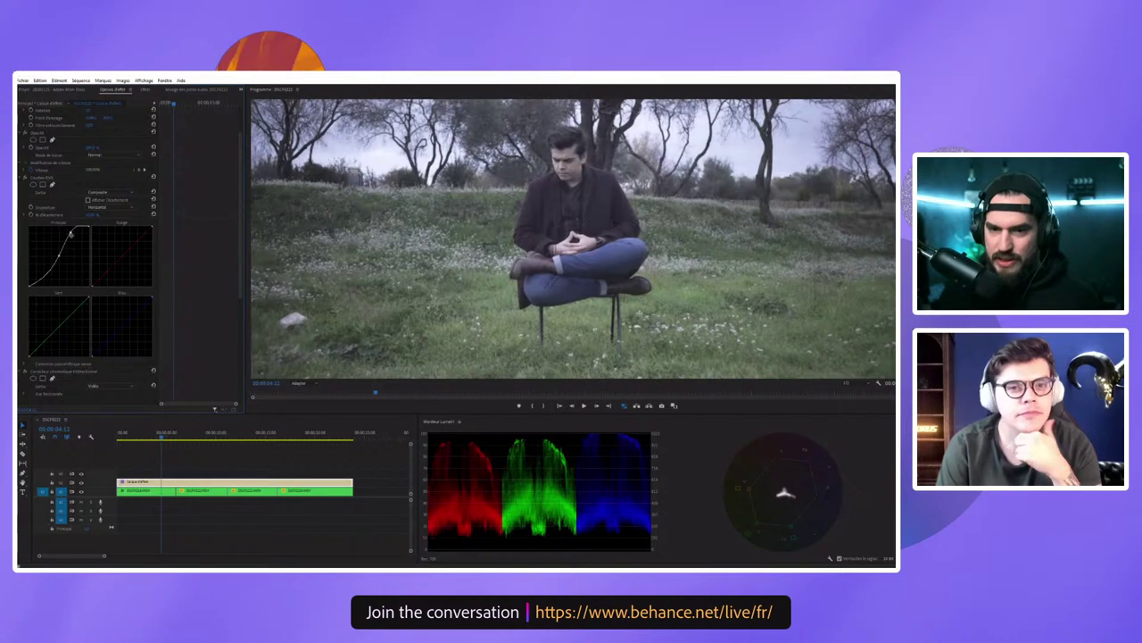
mouse_move(60, 256)
left_mouse_down()
mouse_move(46, 272)
mouse_move(63, 228)
left_mouse_up()
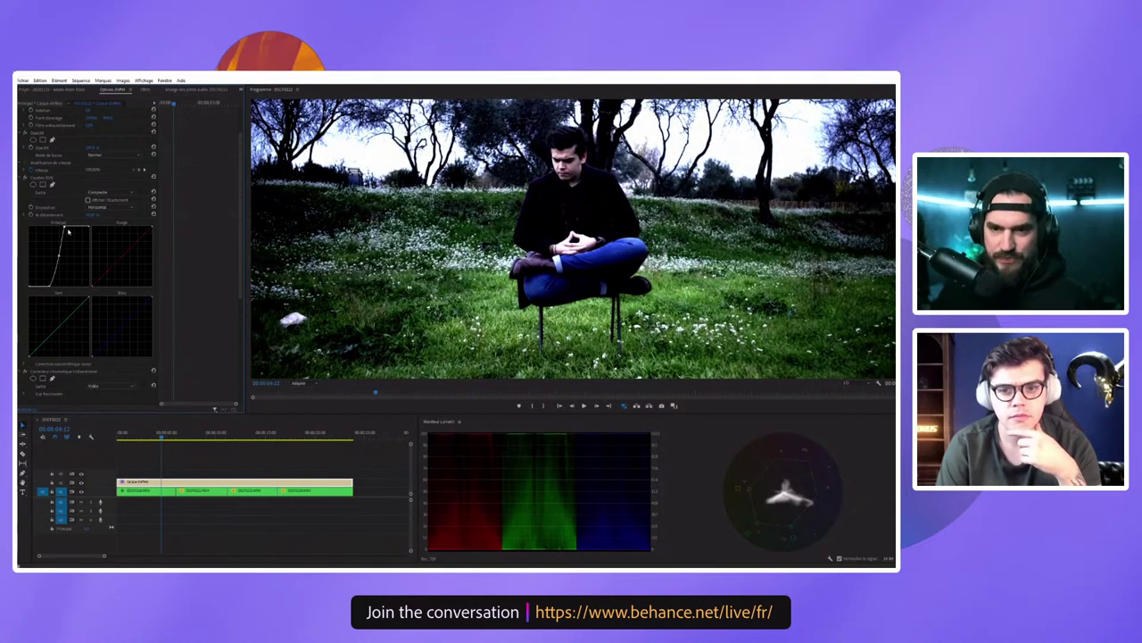
left_click(154, 178)
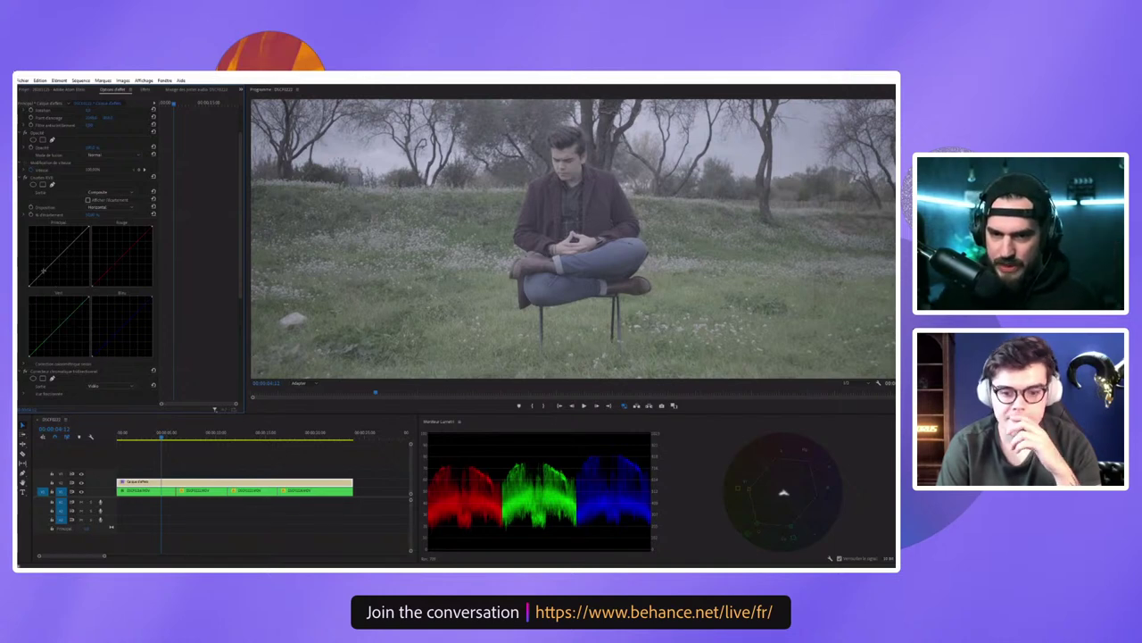
Step: Build an S-curve by pulling a low point down and raising an upper point
left_click_drag(43, 268, 43, 272)
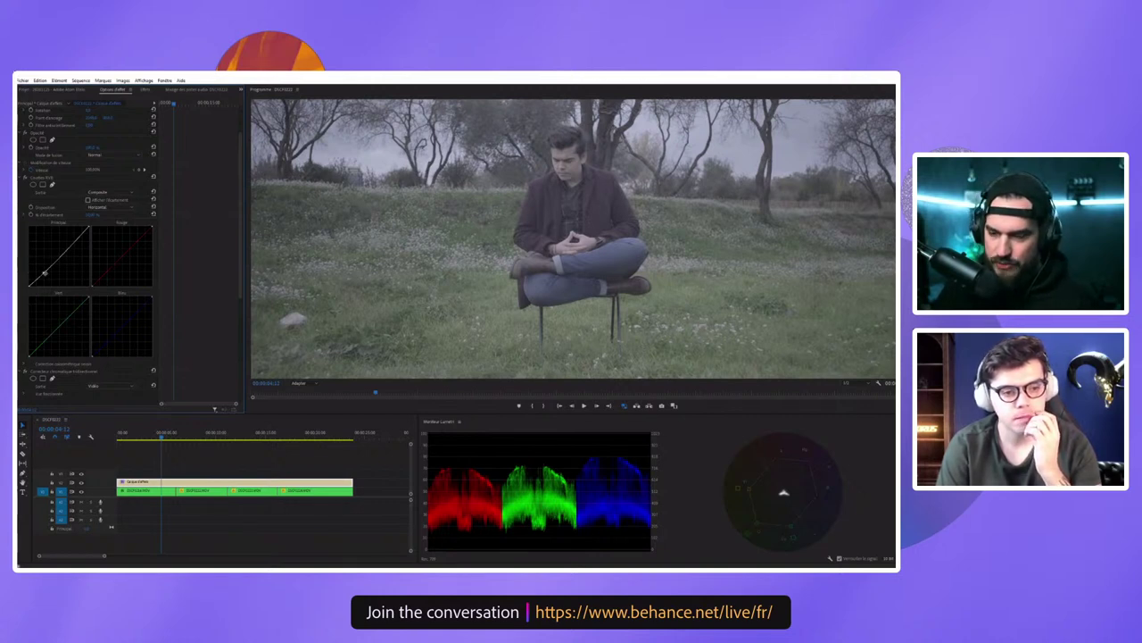
left_click_drag(43, 272, 45, 280)
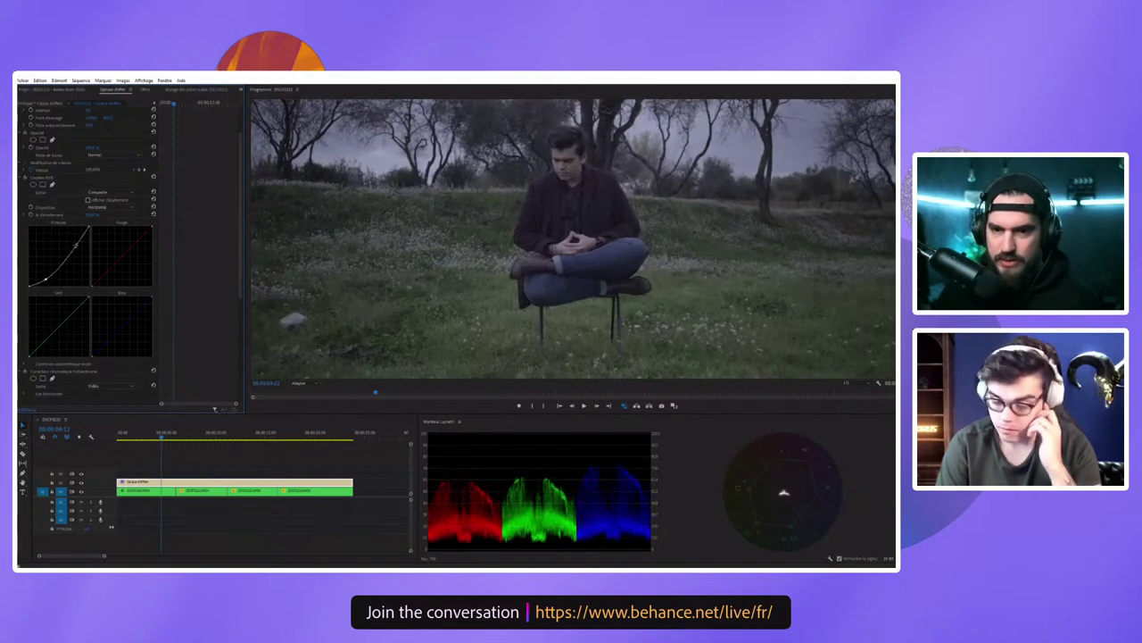
left_click(76, 242)
left_click_drag(76, 243, 74, 233)
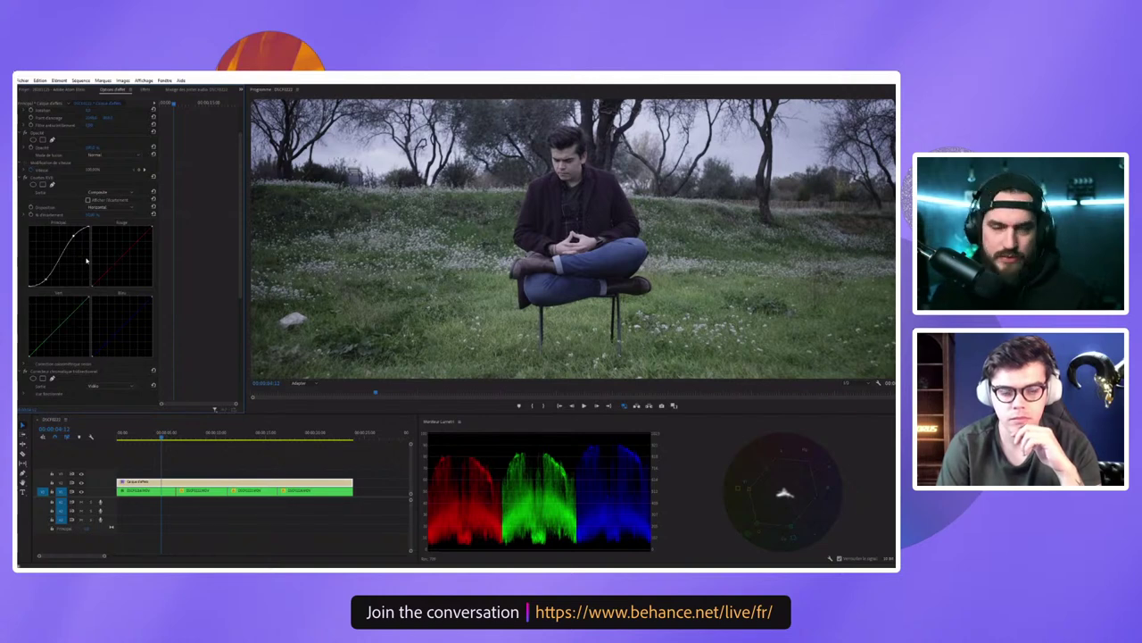
left_click(298, 383)
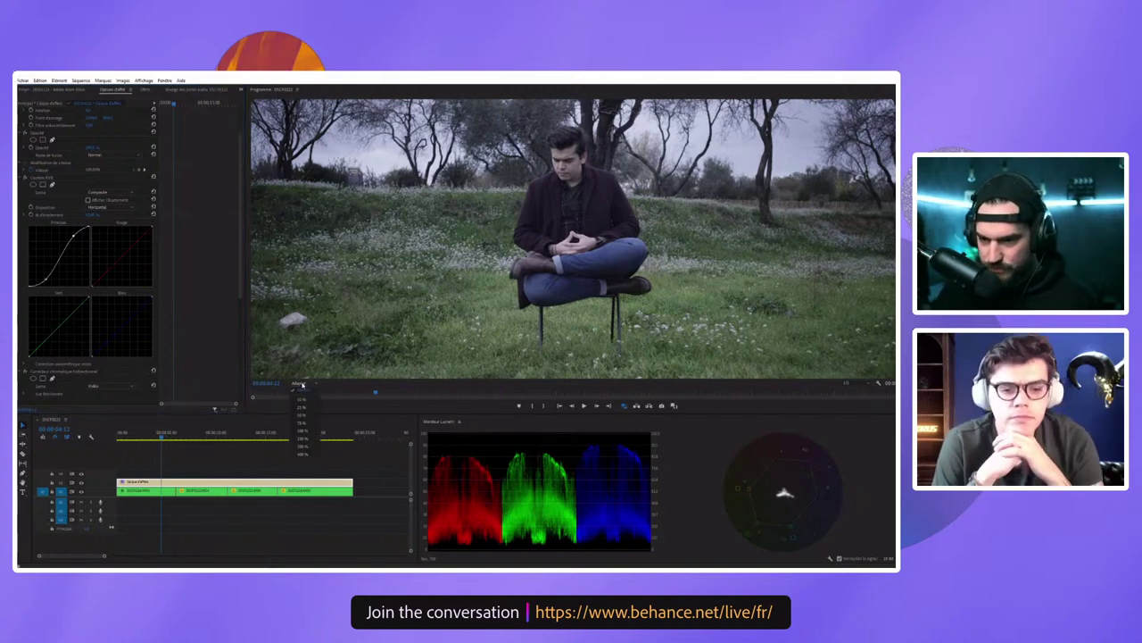
left_click(306, 400)
Step: Shrink the Program monitor zoom, then return it to Fit
left_click(298, 383)
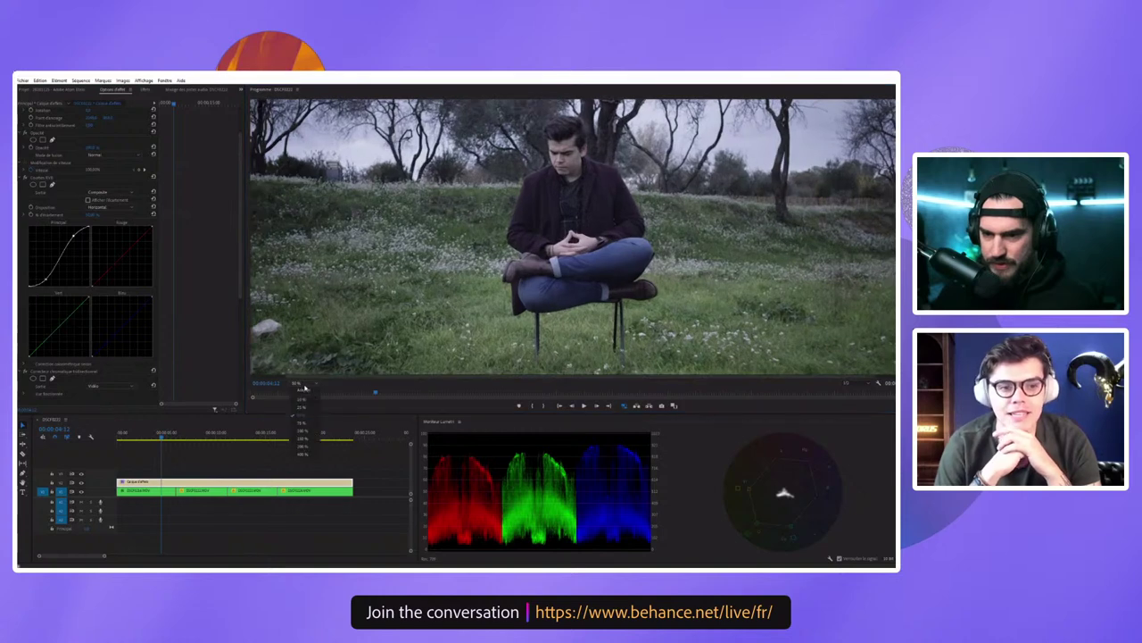
left_click(304, 405)
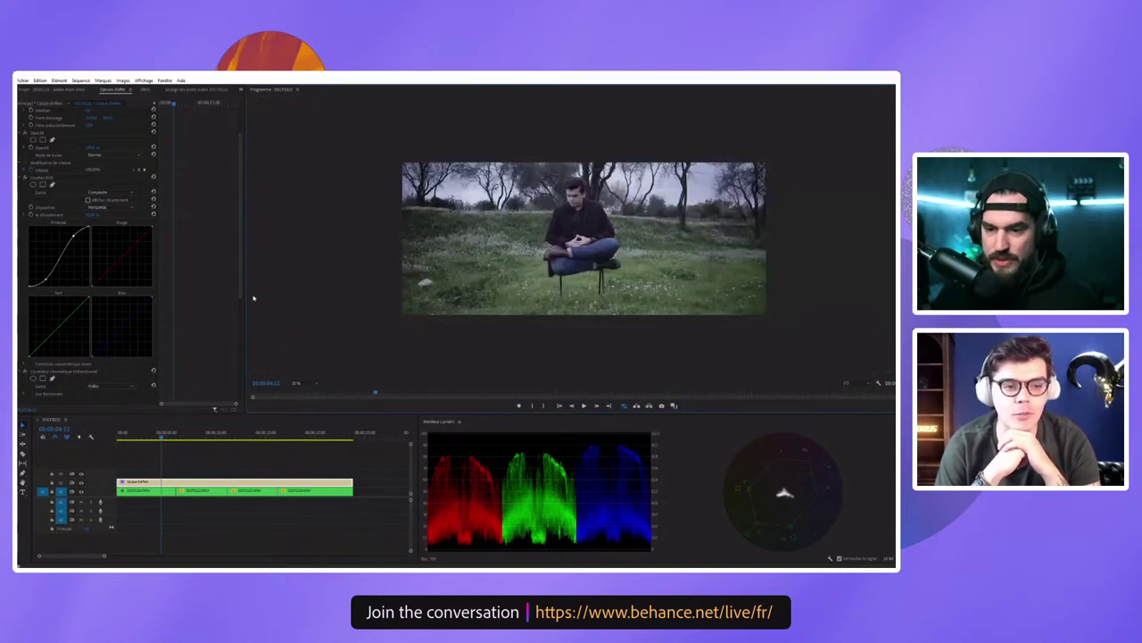
left_click(297, 383)
left_click(303, 393)
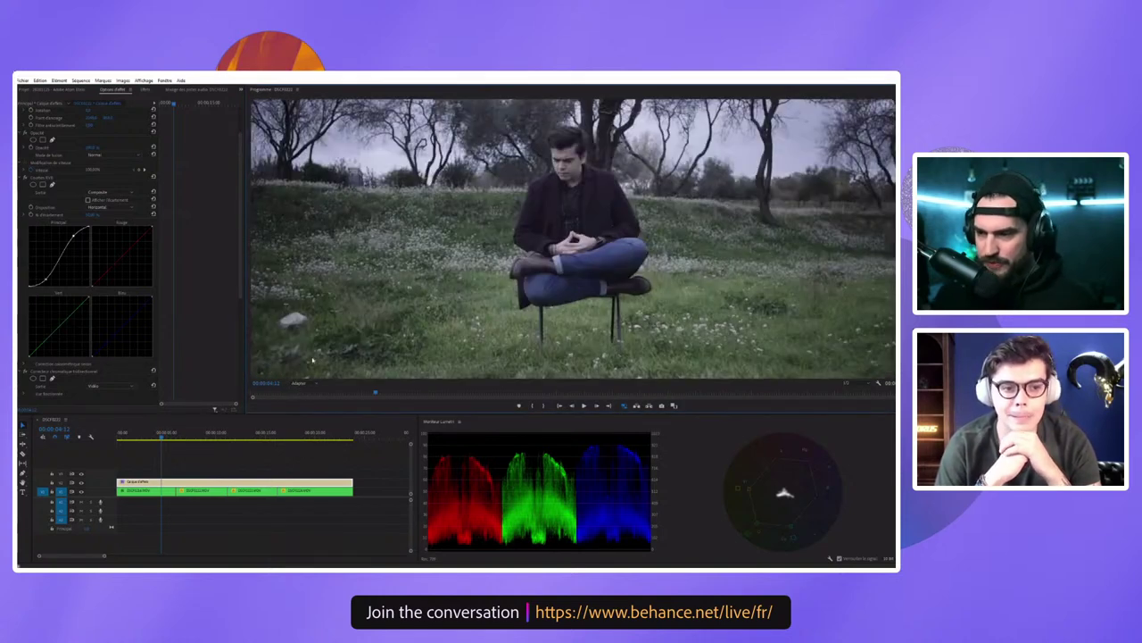
Step: Set the Program monitor playback resolution to Full (Intégrale)
left_click(850, 382)
left_click(857, 391)
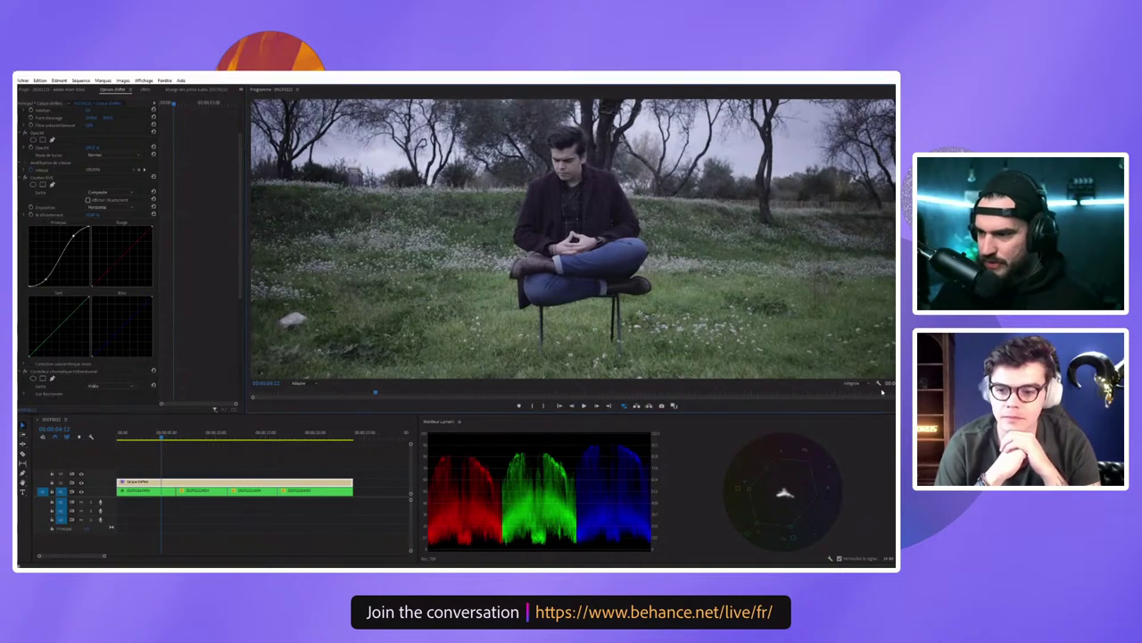
left_click(877, 383)
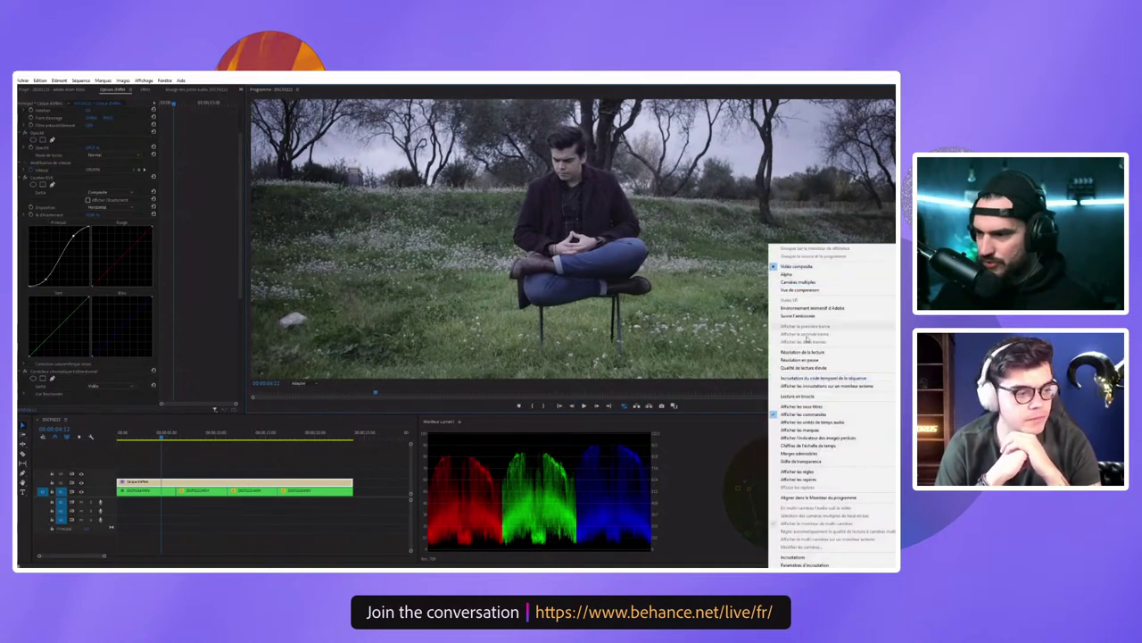
mouse_move(803, 352)
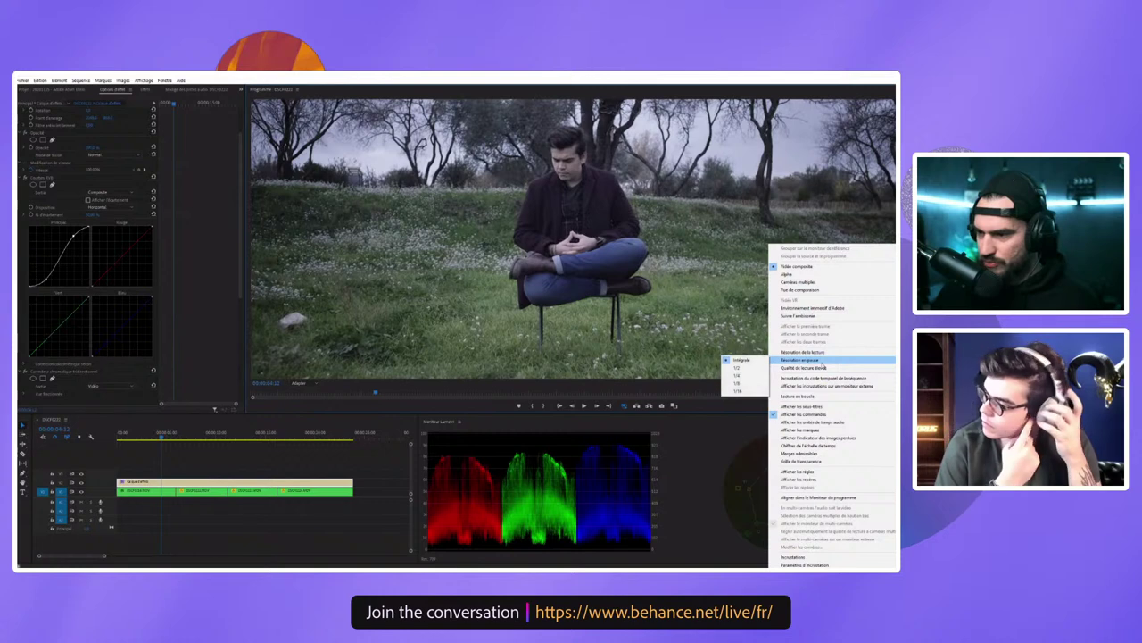
left_click(564, 440)
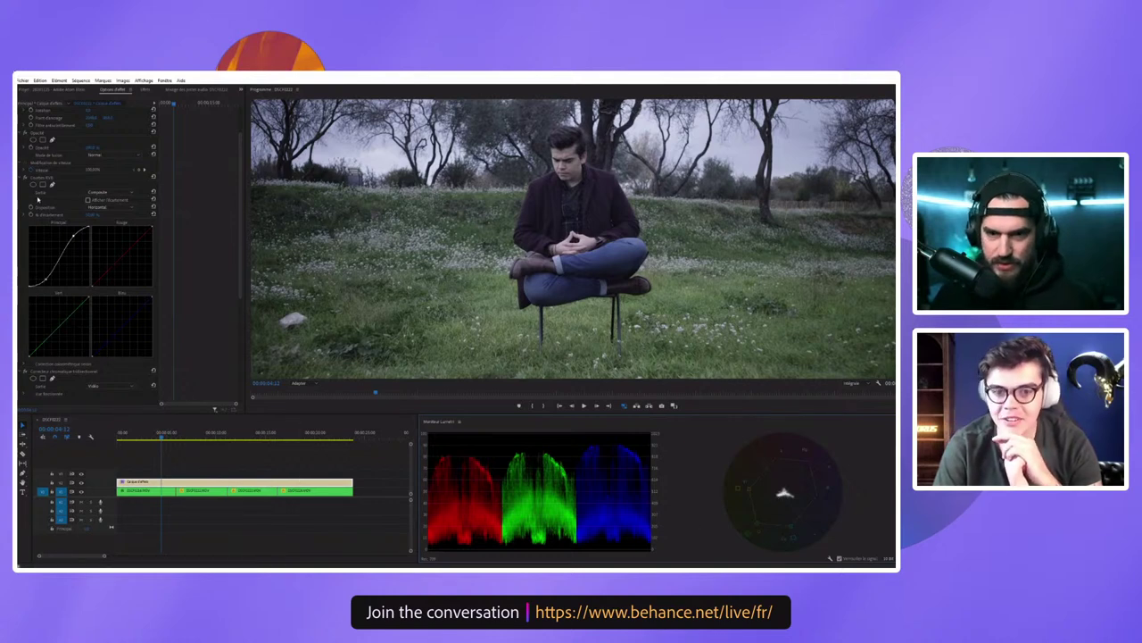
Step: Nudge the S-curve's shadow and highlight points, then collapse RGB Curves to reveal the colour wheels
left_click_drag(47, 280, 42, 281)
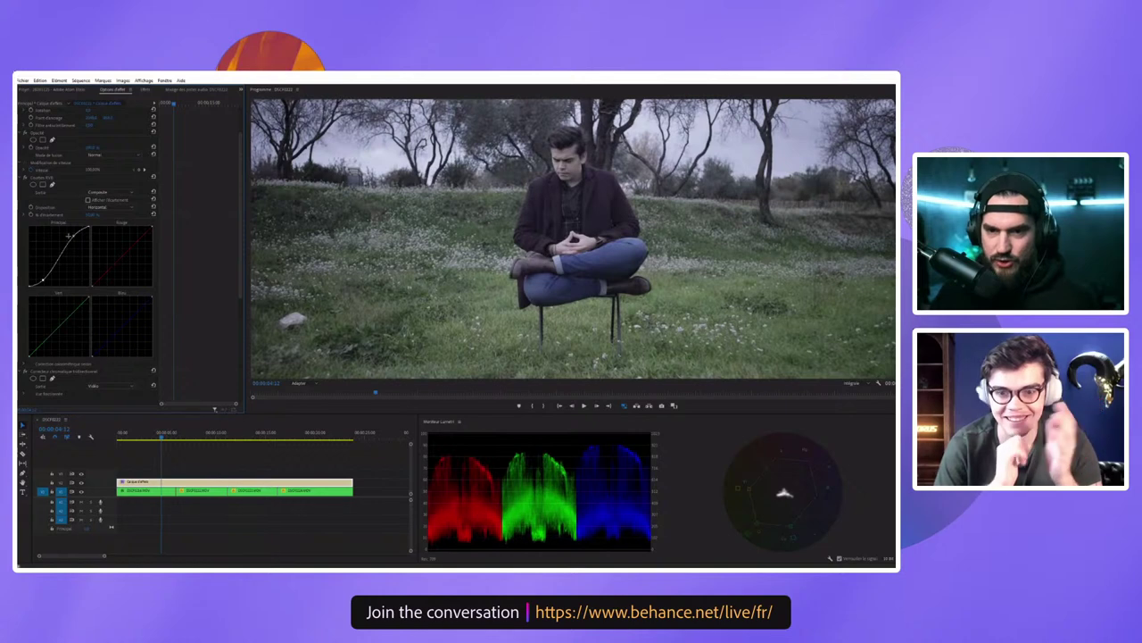
left_click_drag(73, 235, 75, 233)
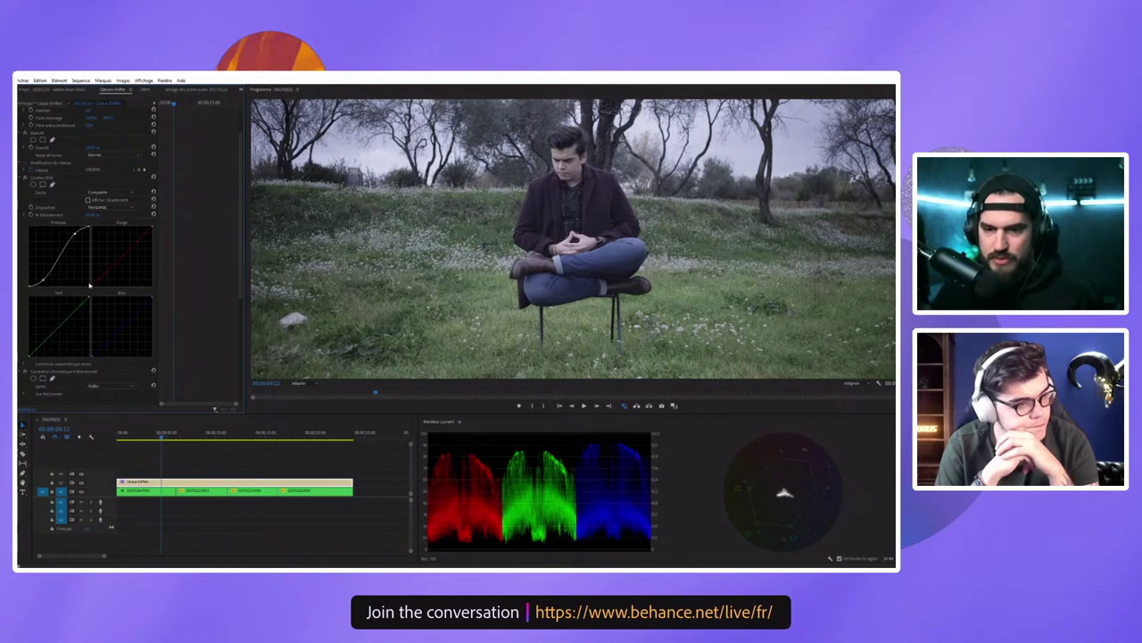
left_click(21, 178)
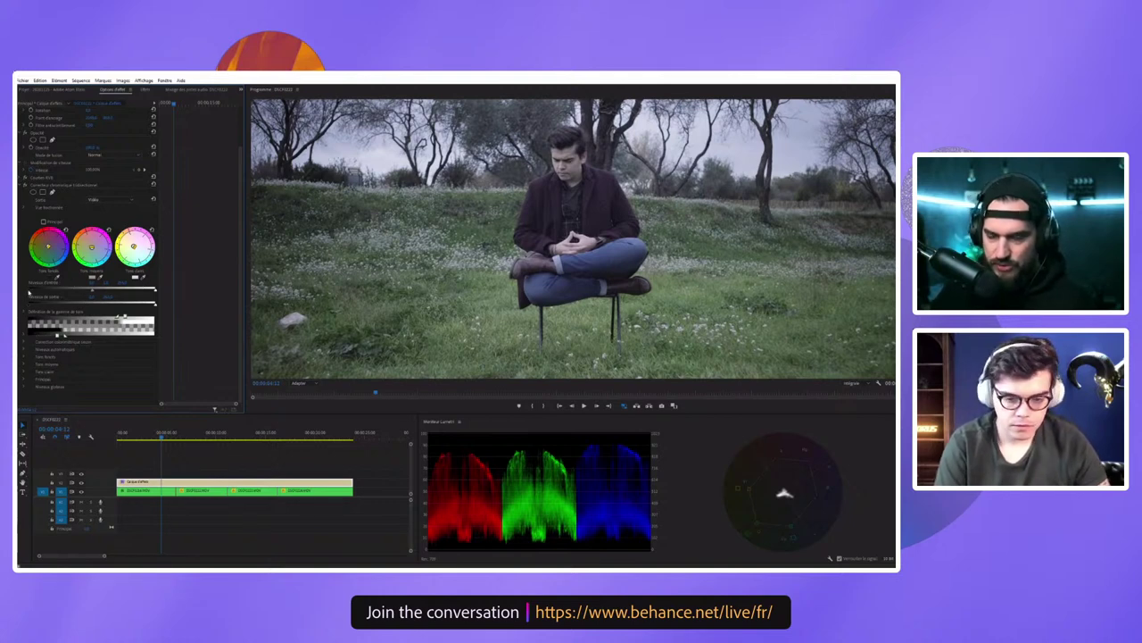
Step: Disable RGB Curves, desaturate the shot toward grey, and expand the saturation settings
left_click(25, 178)
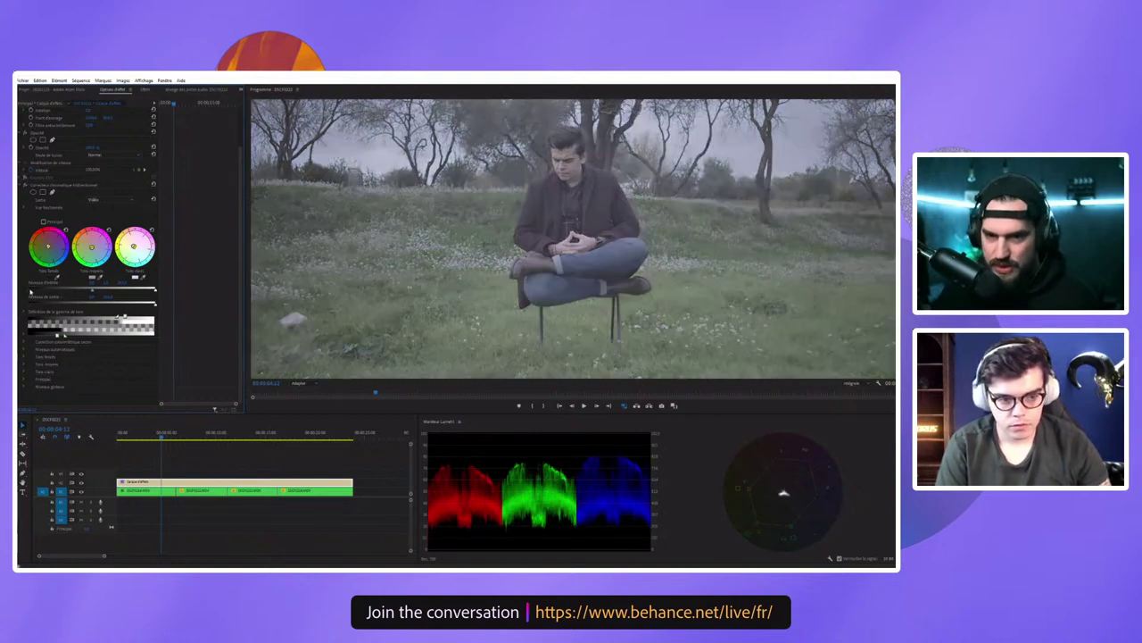
left_click_drag(29, 291, 50, 293)
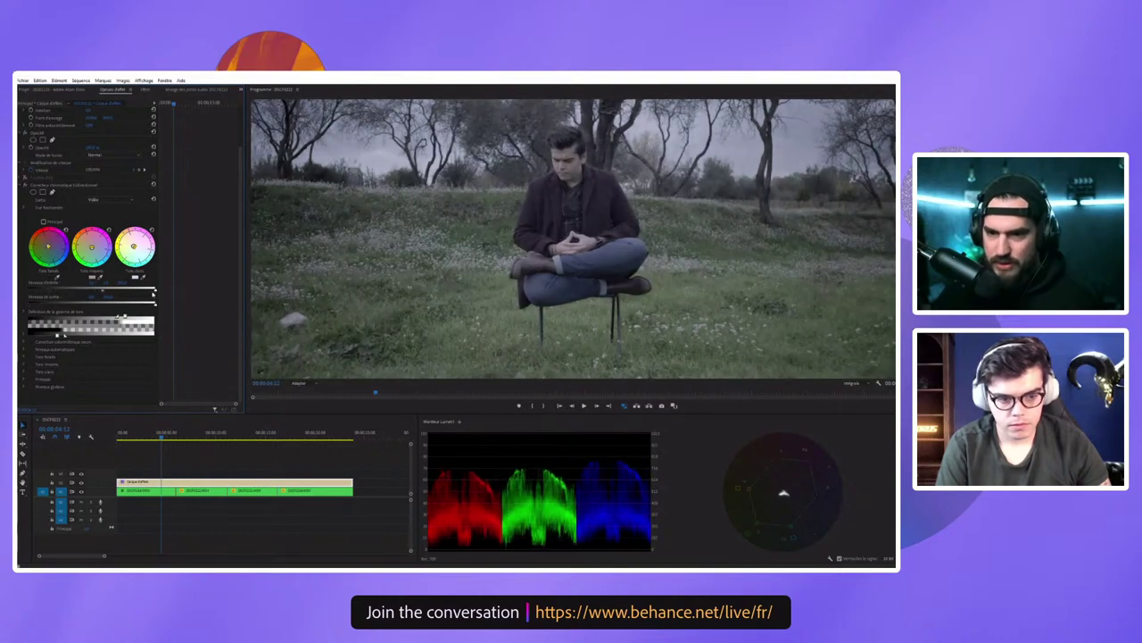
left_click_drag(155, 292, 131, 290)
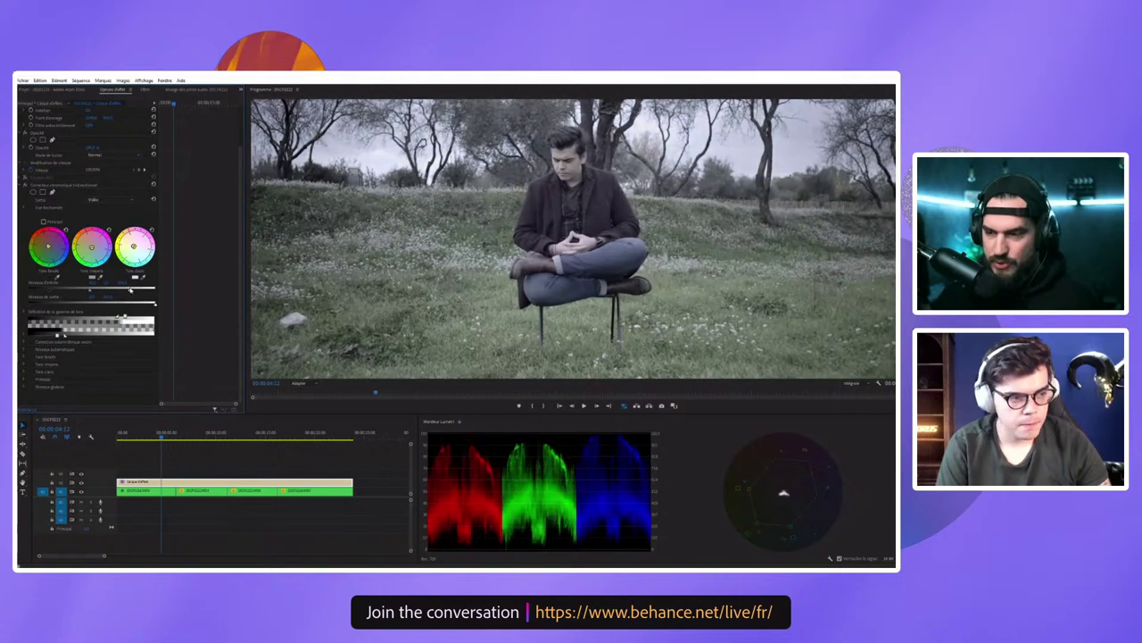
left_click(54, 337)
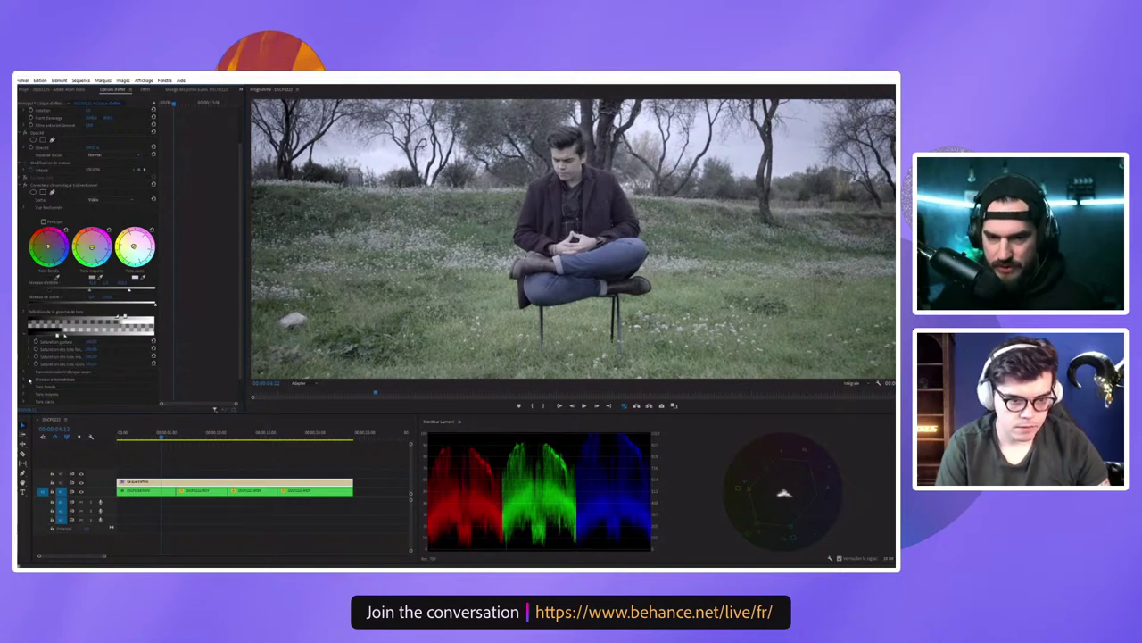
Step: Browse the three-way corrector's sections and expand the Tons foncés (Shadows) settings
scroll(26, 354, "down", 1)
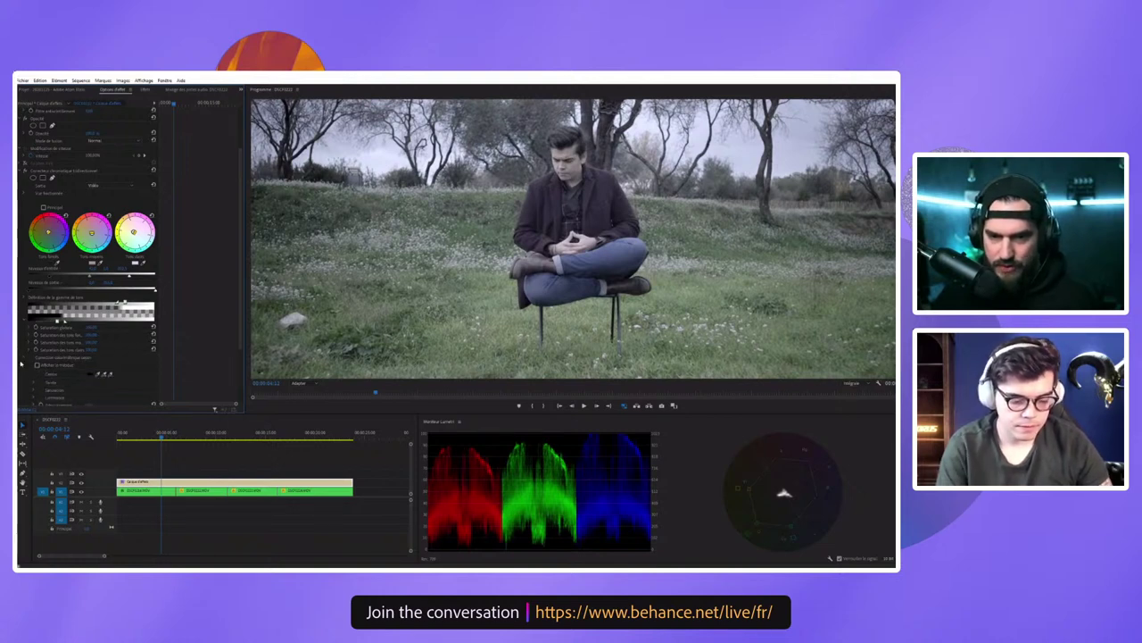
left_click(26, 358)
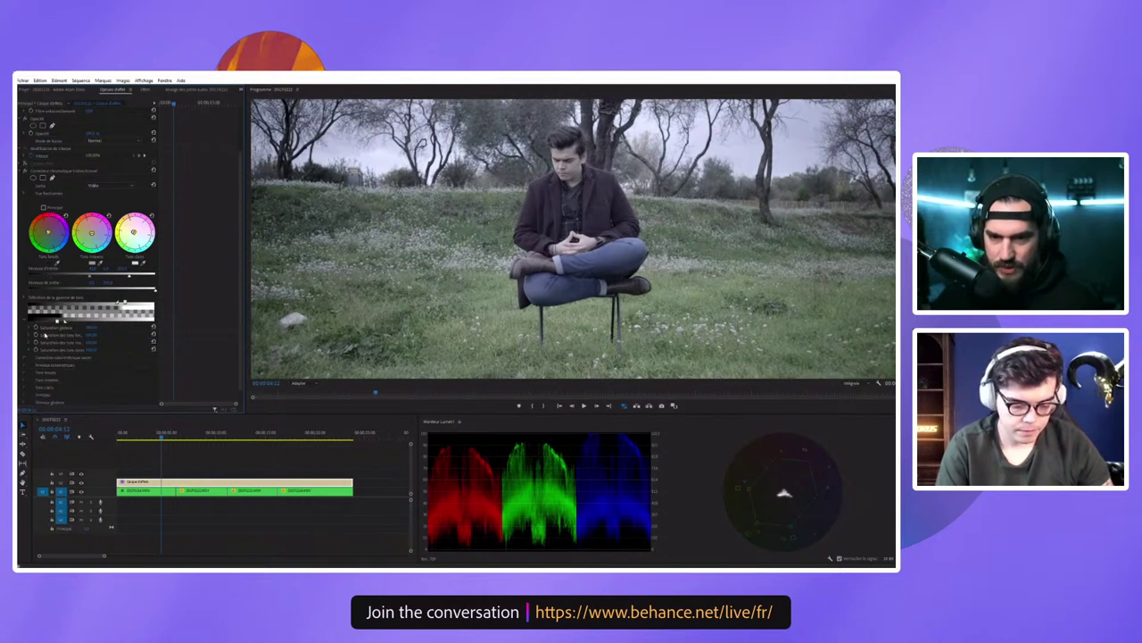
scroll(24, 323, "up", 1)
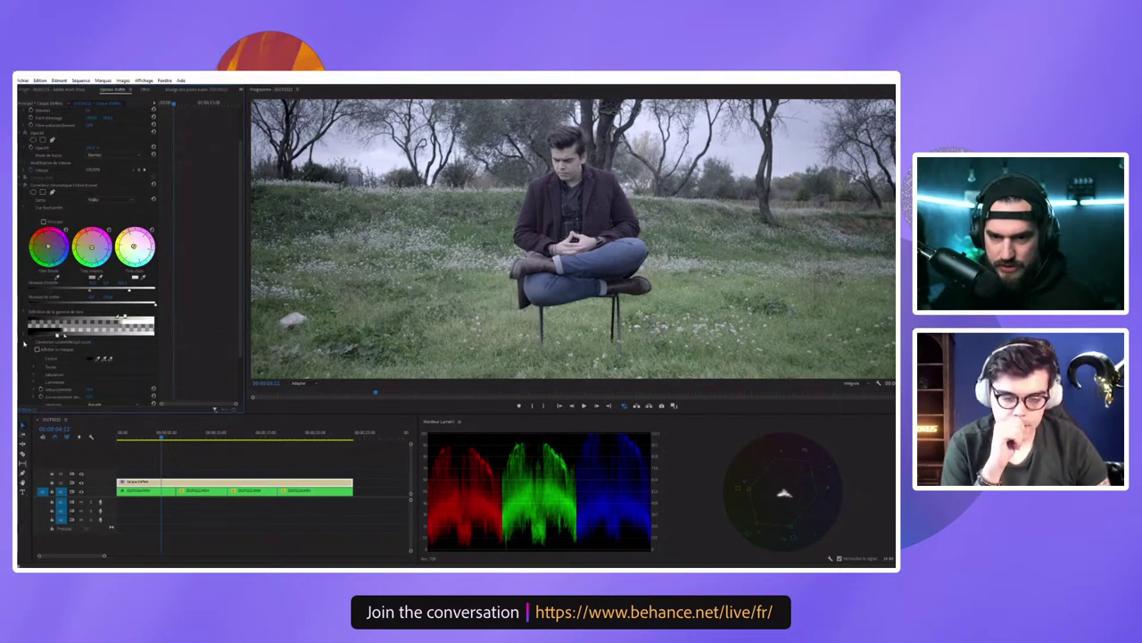
left_click(25, 343)
scroll(54, 366, "down", 3)
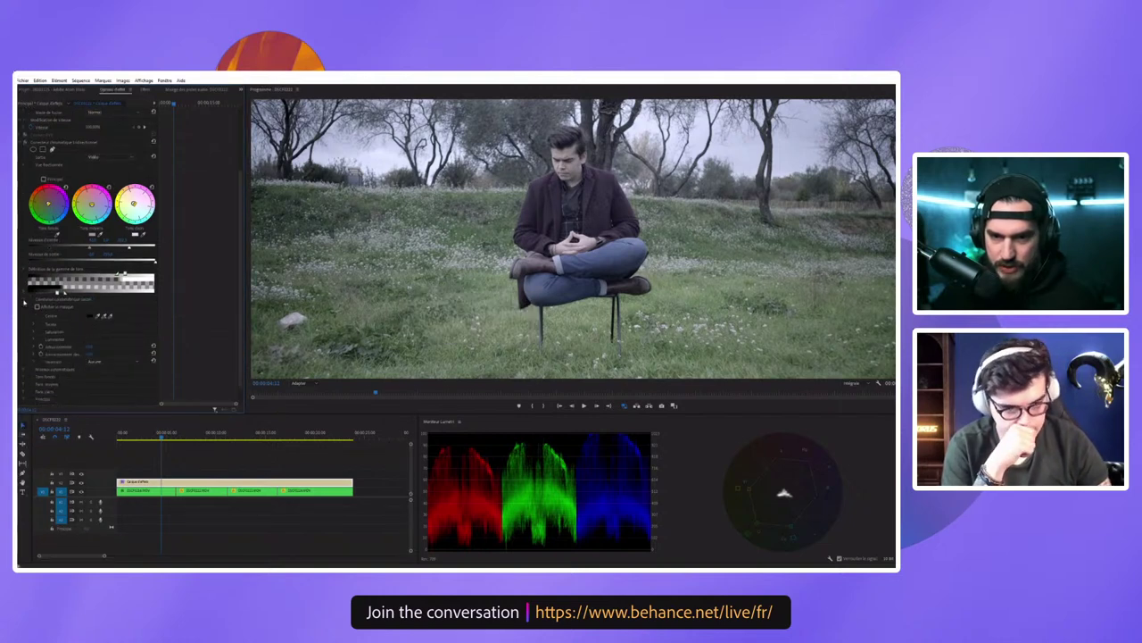
left_click(25, 298)
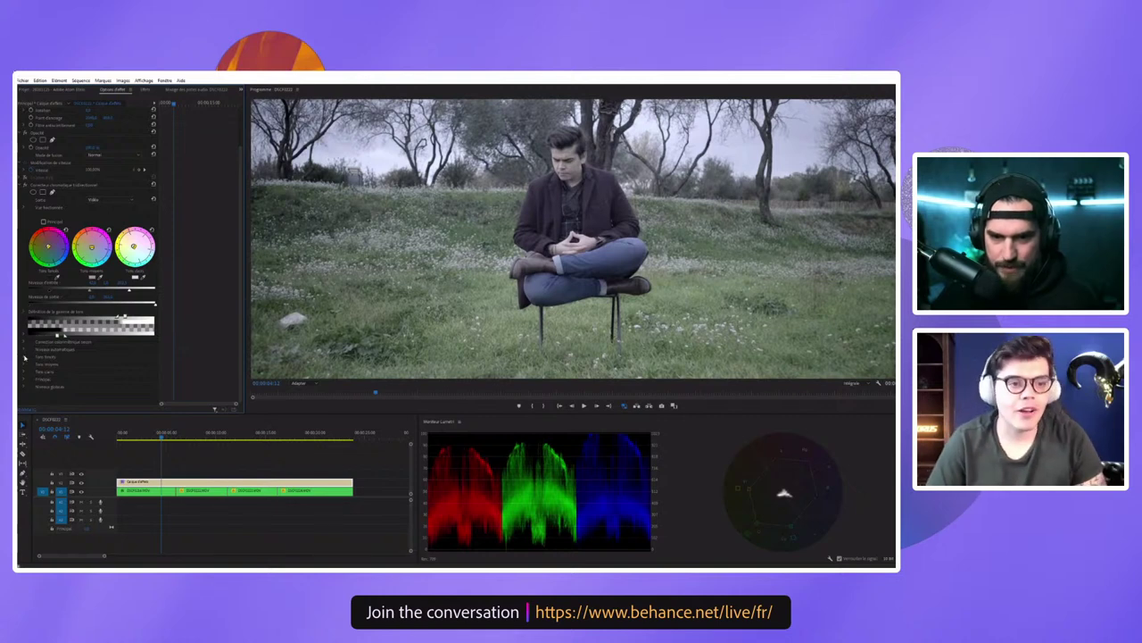
left_click(24, 356)
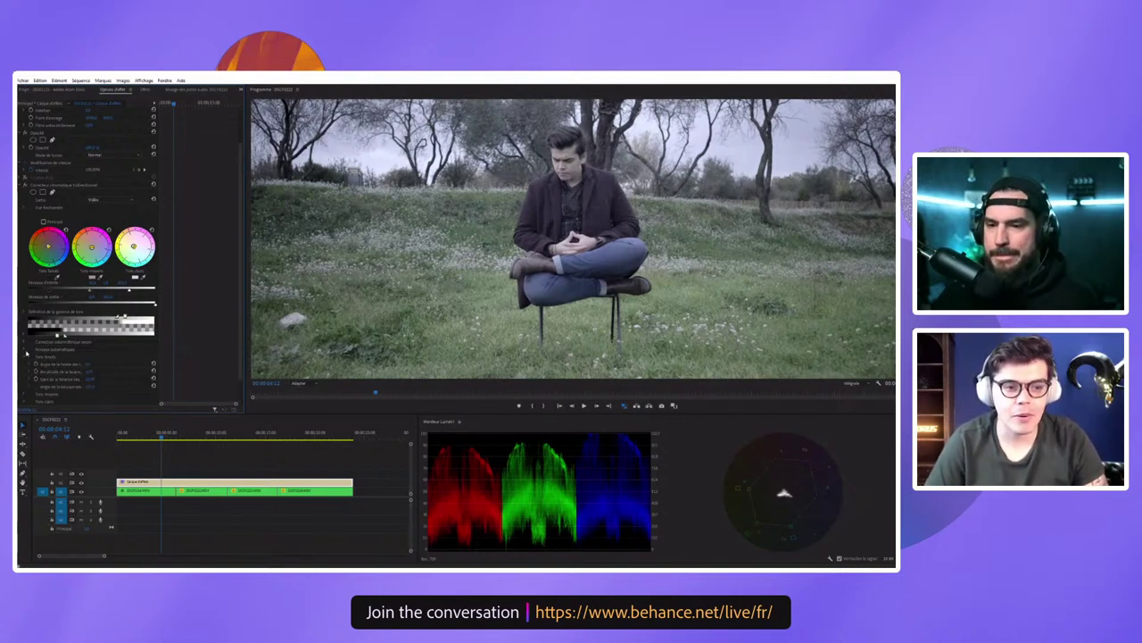
scroll(124, 354, "down", 2)
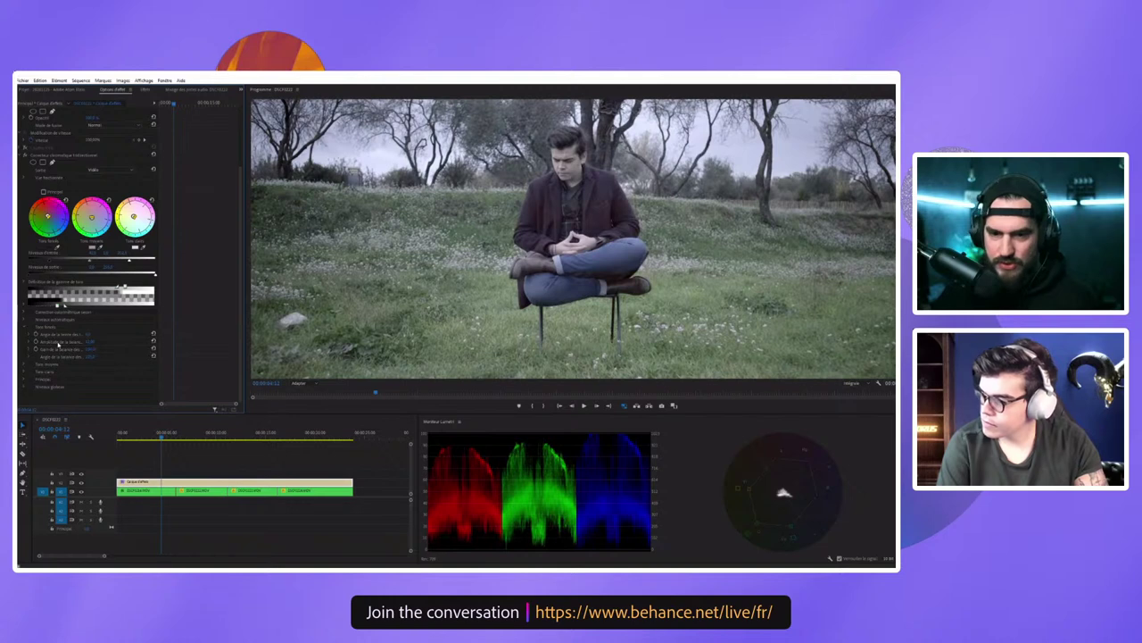
Step: Show the tonal range overlay and retint the shadows through blue and green to subtle magenta
left_click(95, 345)
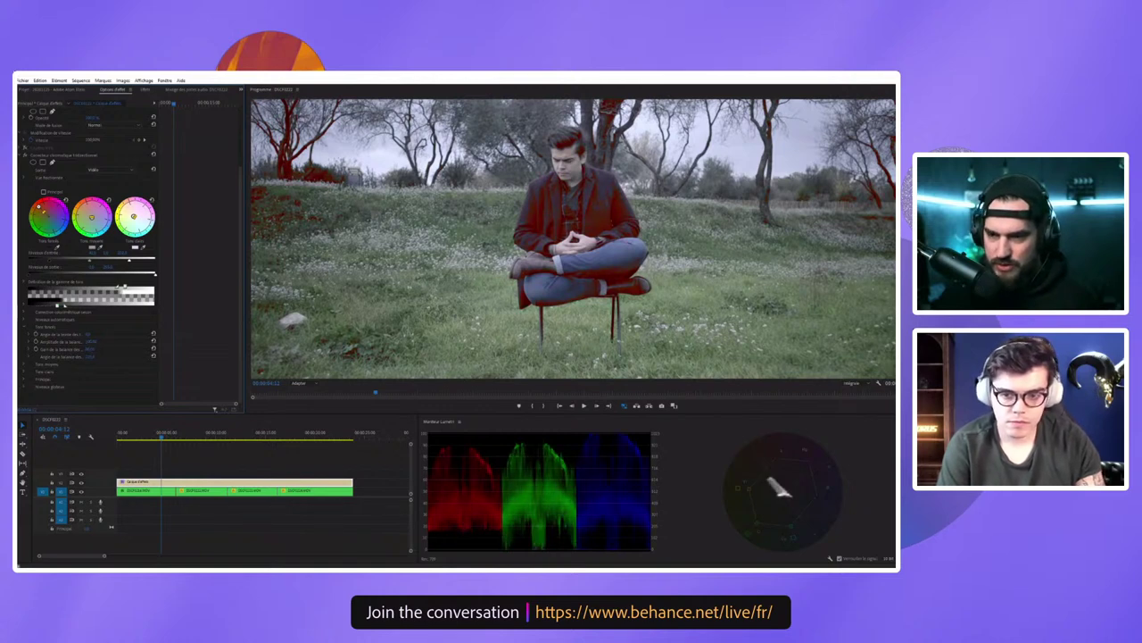
left_click_drag(38, 207, 59, 224)
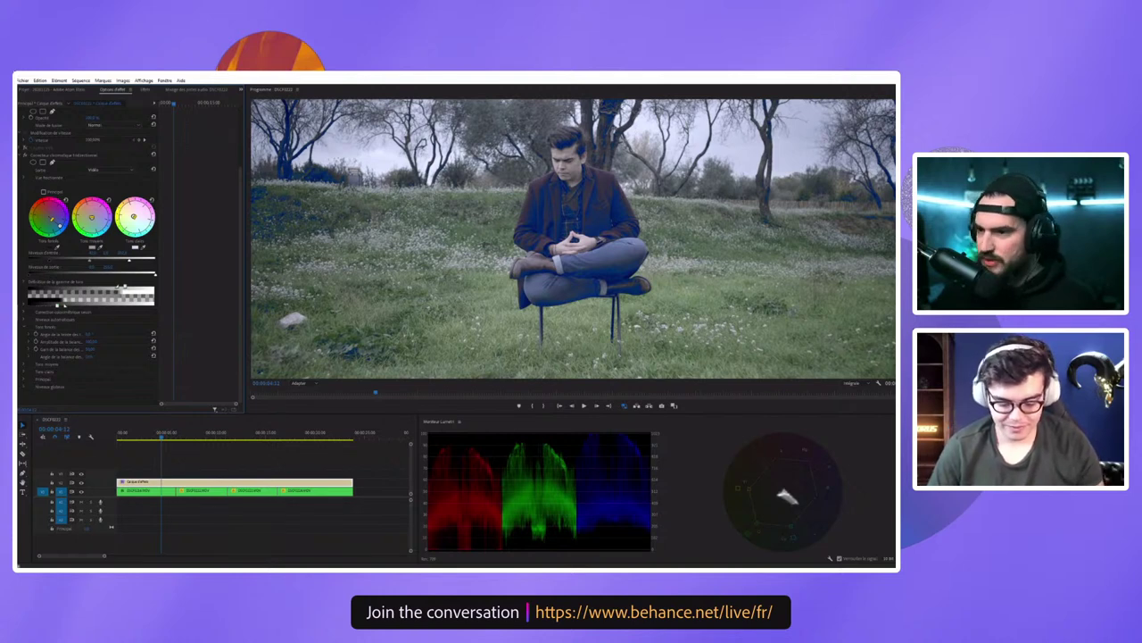
left_click_drag(89, 357, 107, 357)
mouse_move(41, 226)
left_mouse_down()
mouse_move(61, 208)
mouse_move(53, 216)
left_mouse_up()
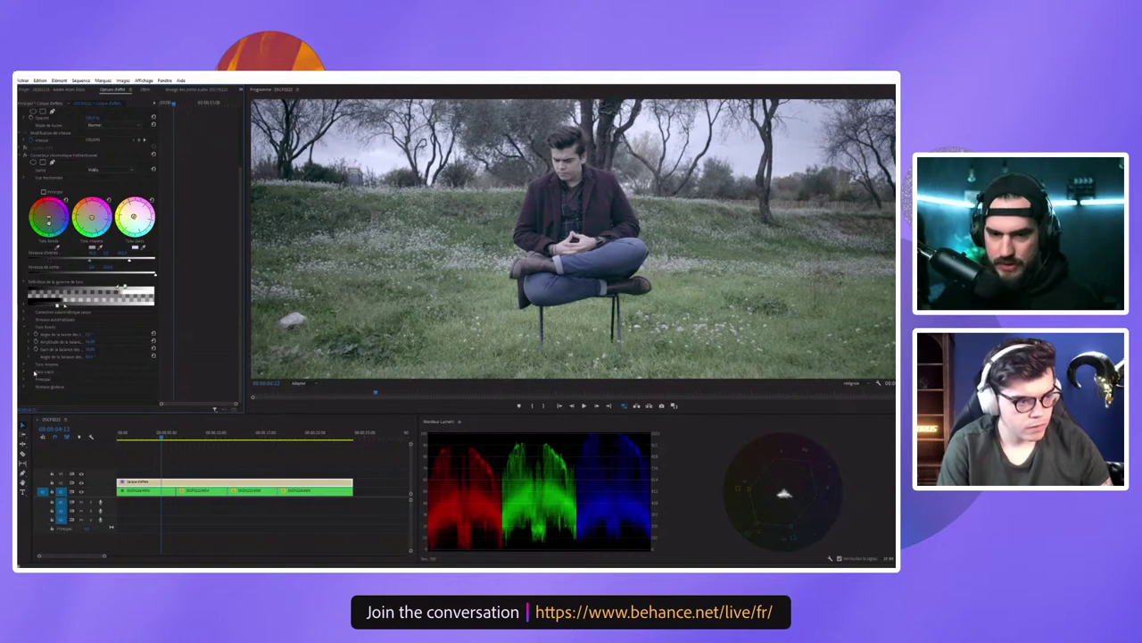
Step: Expand Tons moyens and push the midtones wheel from cyan toward warm magenta
left_click(25, 365)
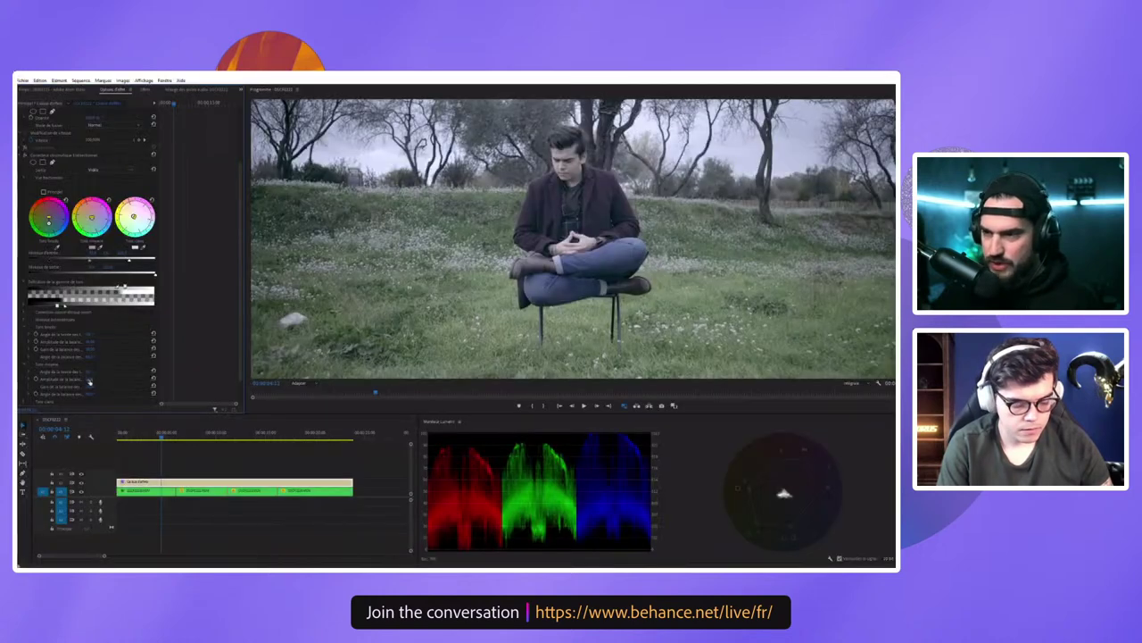
left_click_drag(92, 222, 93, 231)
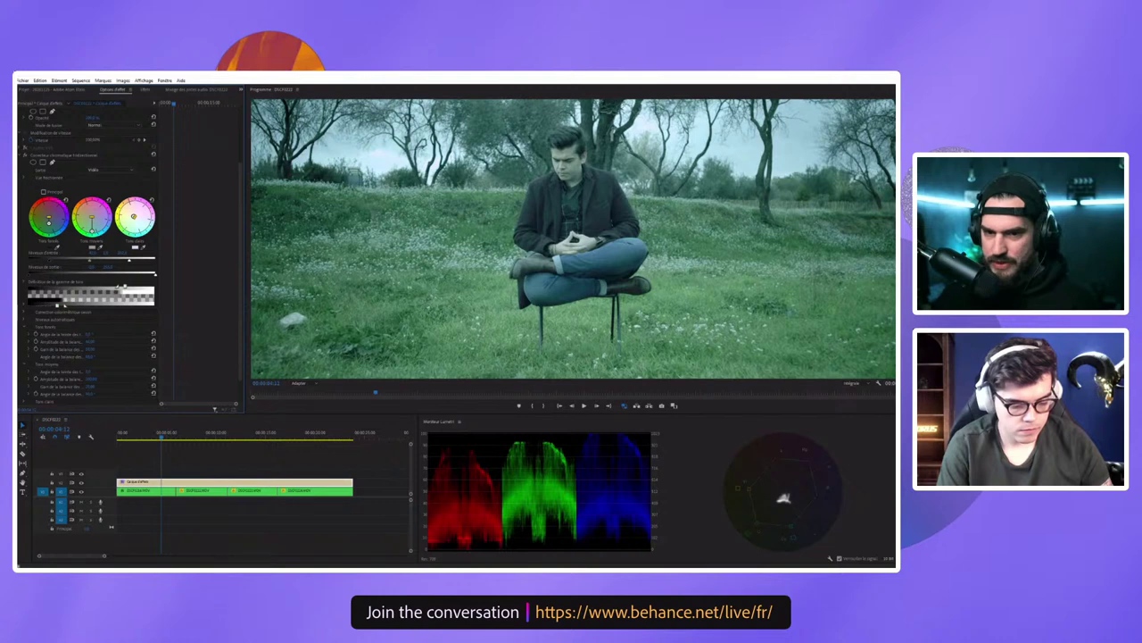
left_click_drag(92, 230, 82, 207)
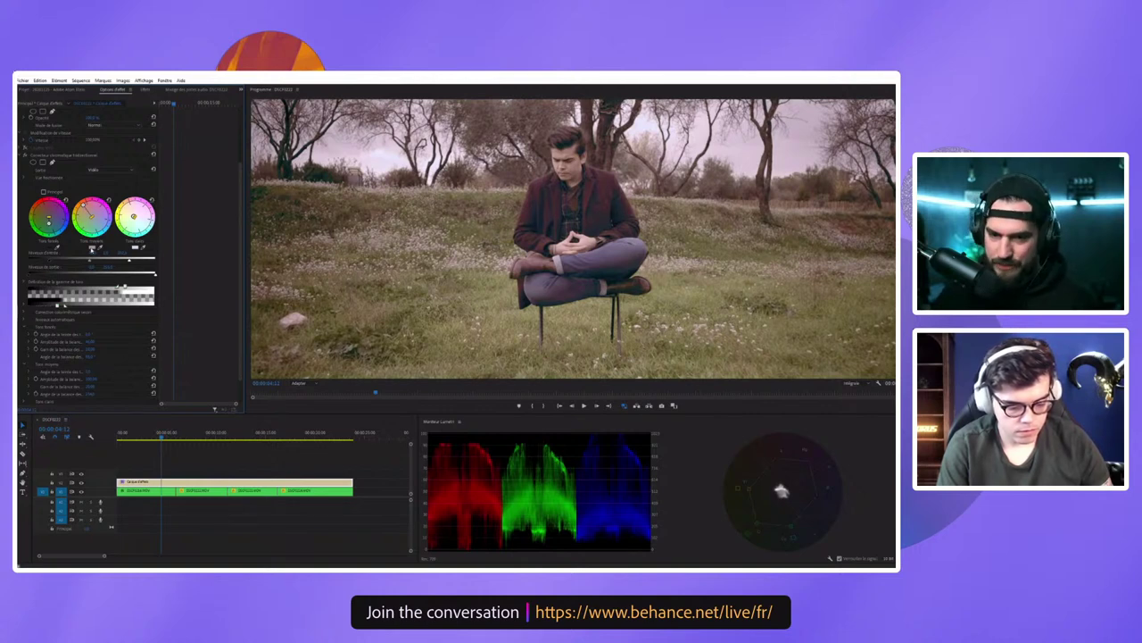
scroll(123, 339, "down", 2)
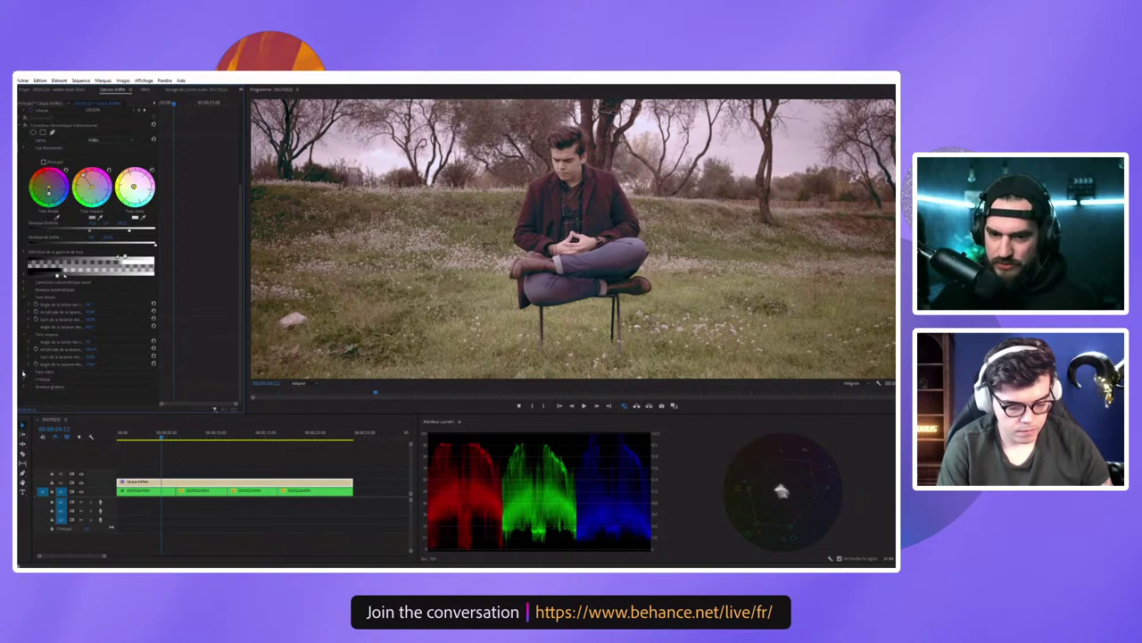
scroll(54, 348, "down", 1)
scroll(73, 327, "down", 1)
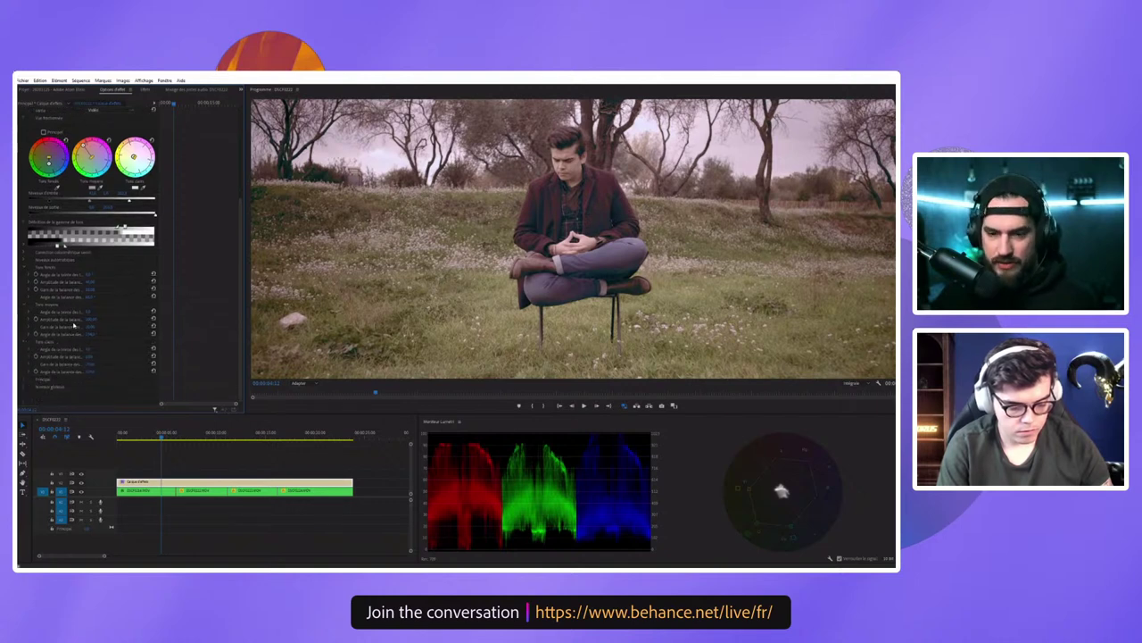
scroll(89, 295, "up", 1)
scroll(105, 269, "up", 1)
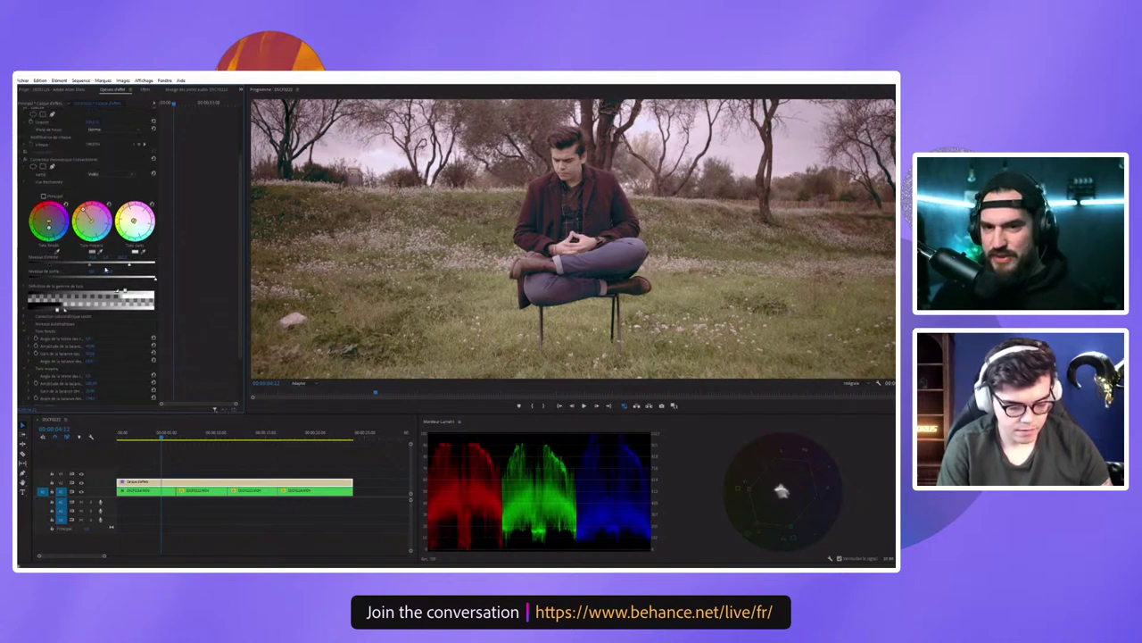
Step: Reset the Lumetri grade, rebalance the level sliders, and adjust the footage's saturation
left_click(154, 158)
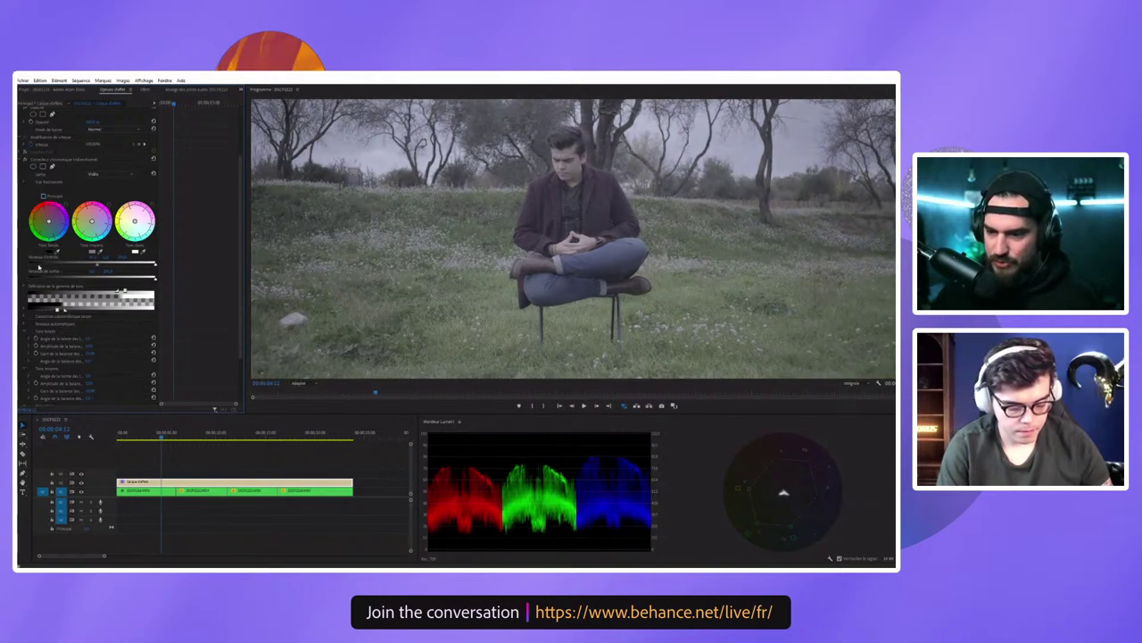
left_click_drag(34, 265, 48, 271)
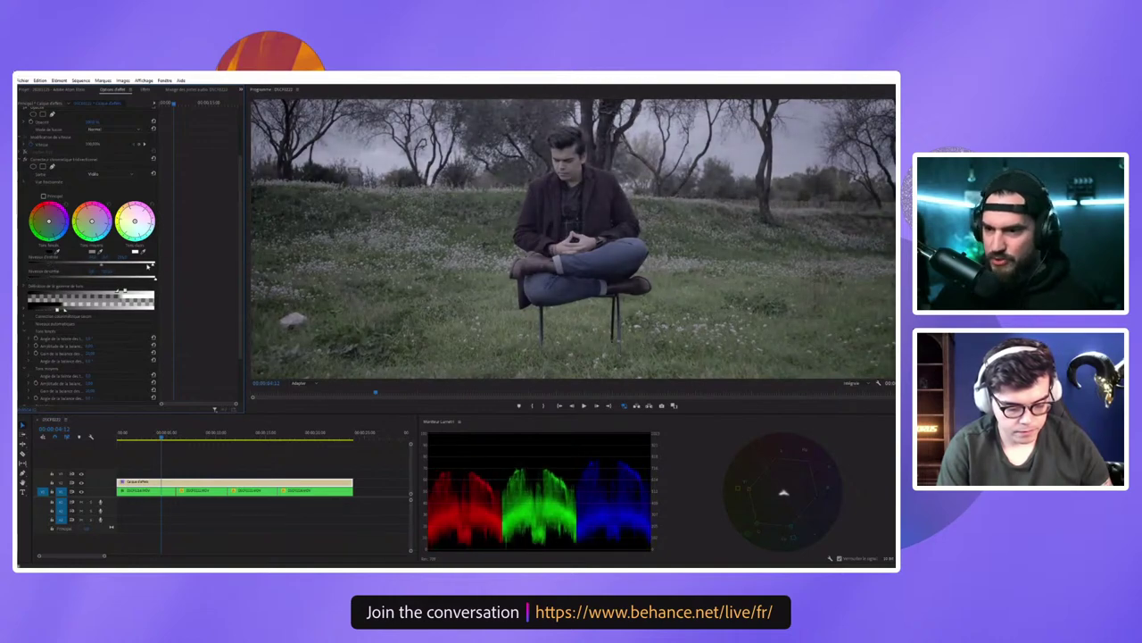
left_click_drag(152, 265, 128, 265)
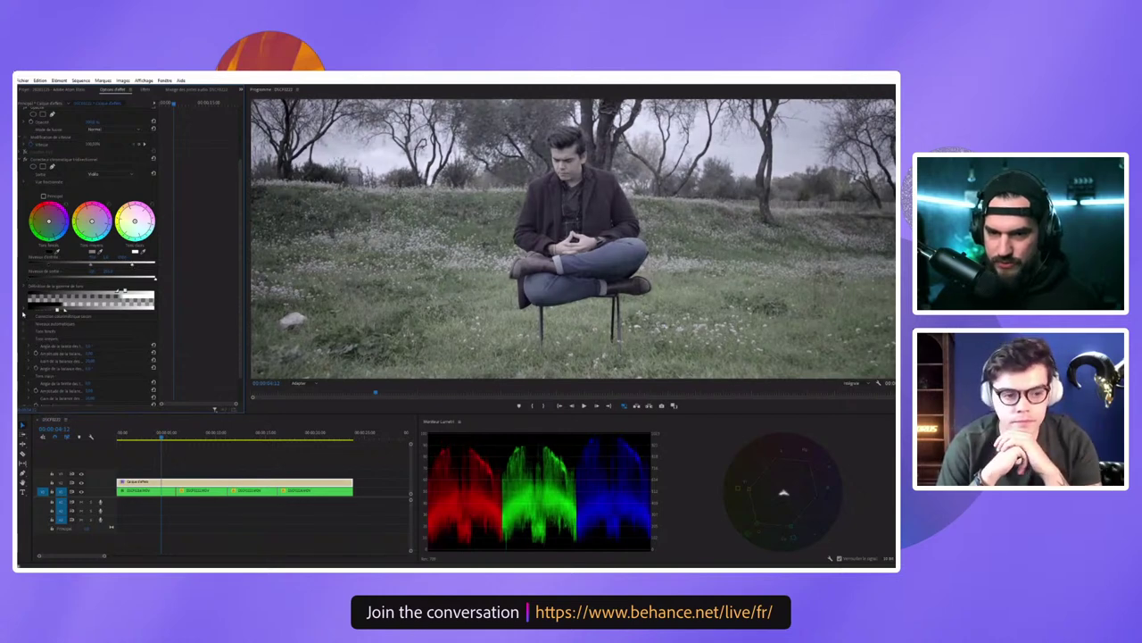
left_click(26, 308)
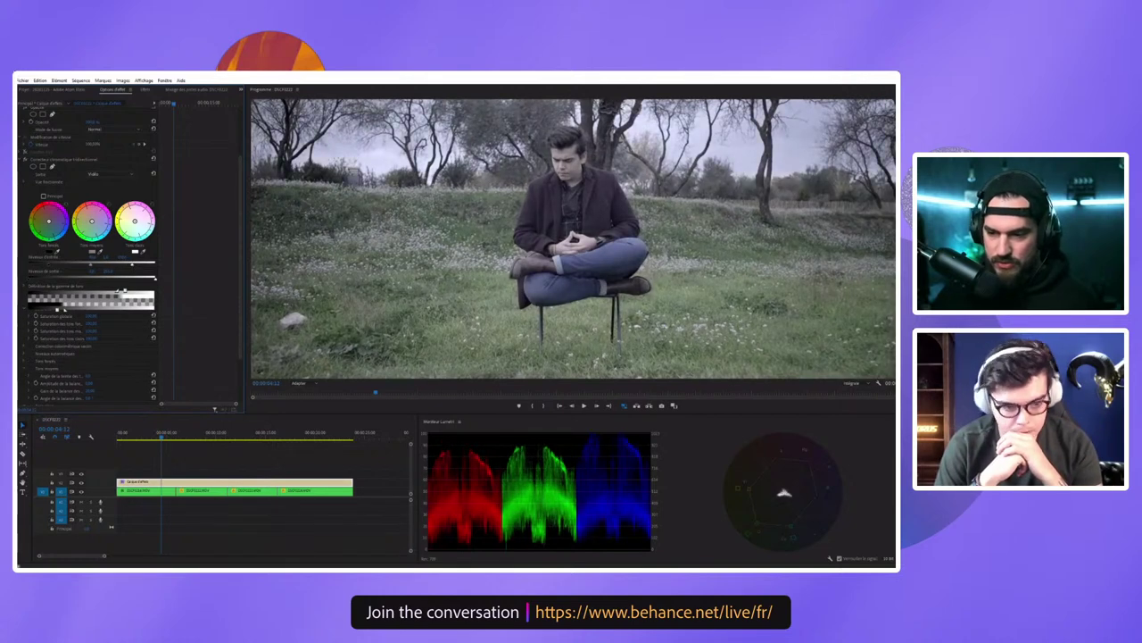
left_click_drag(90, 318, 96, 318)
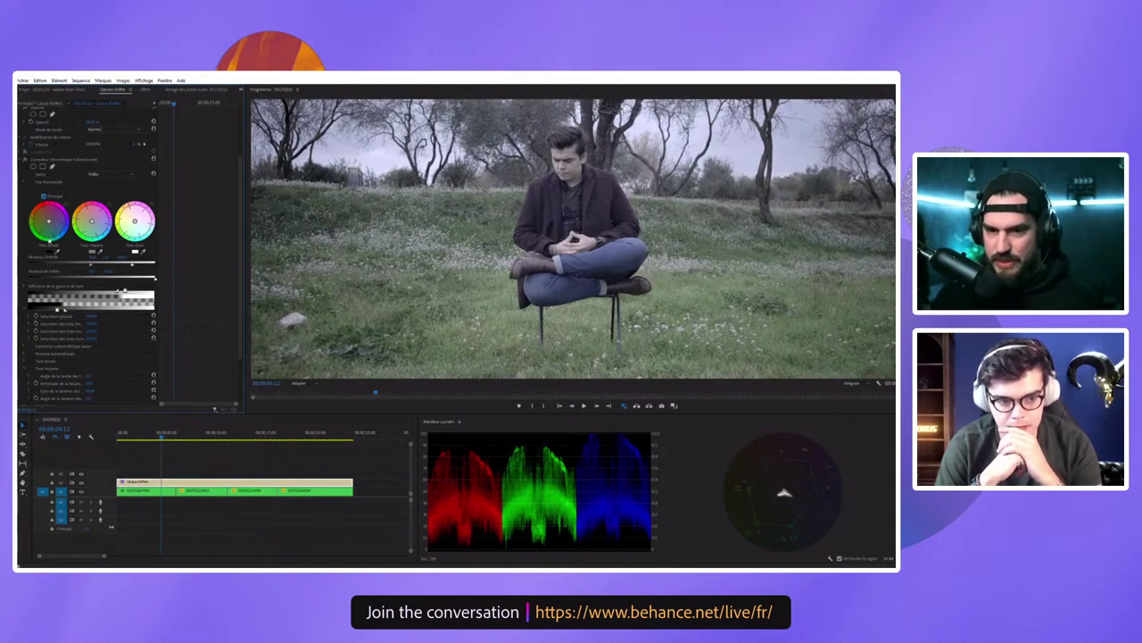
Step: Push the shadow and highlight wheels toward purple and magenta, with an undo and redo
left_click_drag(49, 221, 59, 220)
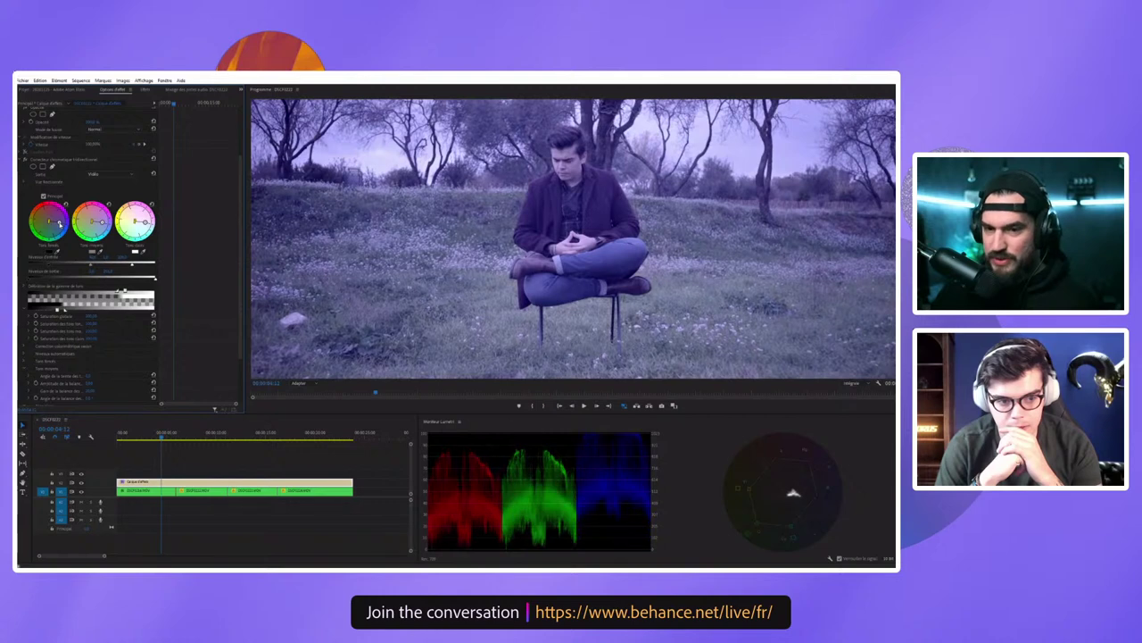
left_click_drag(135, 219, 141, 217)
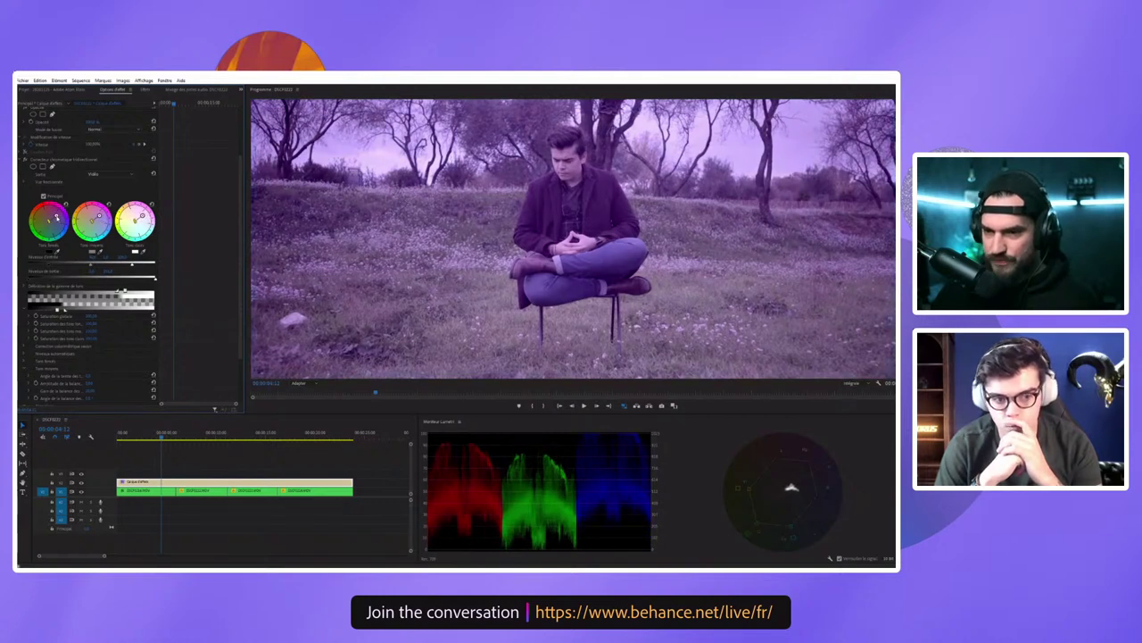
key("ctrl+z")
key("ctrl+z")
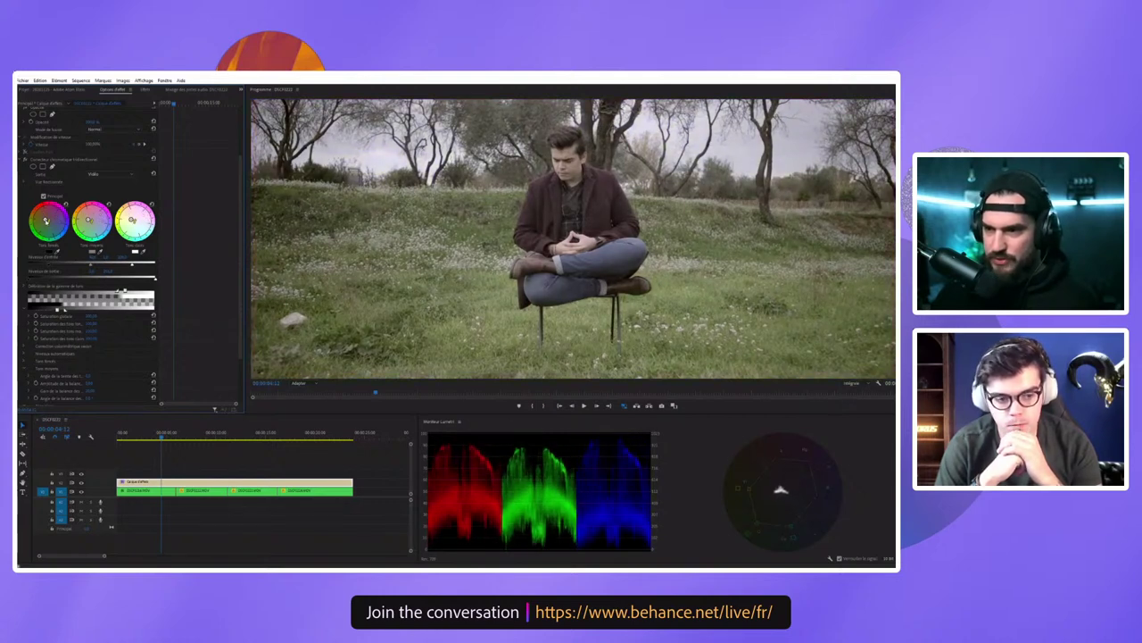
key("ctrl+shift+z")
key("ctrl+shift+z")
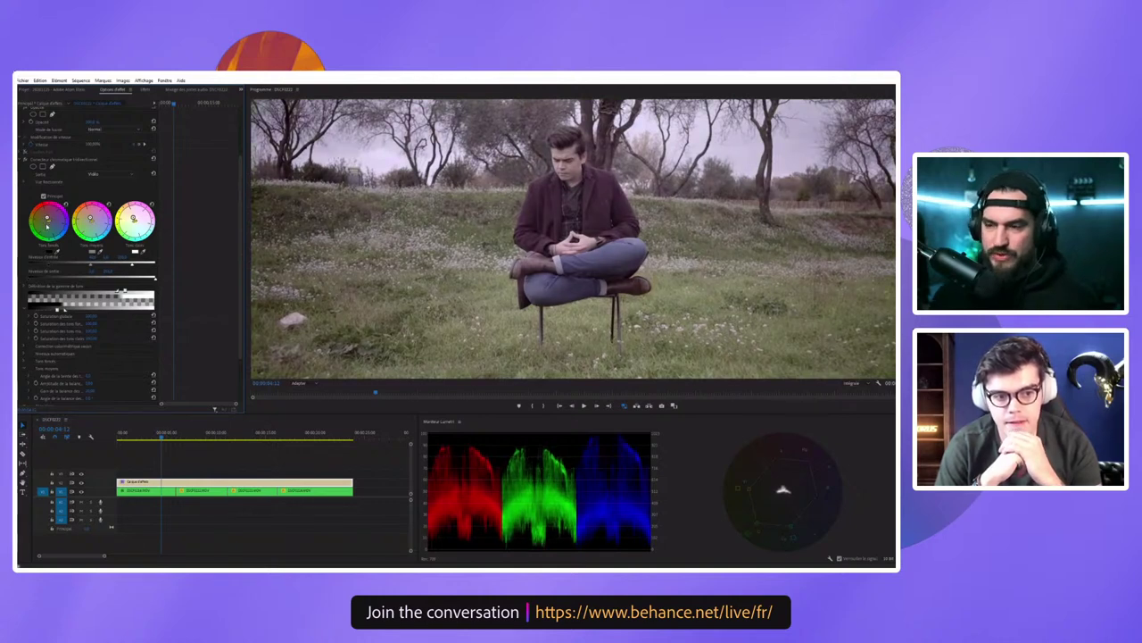
left_click_drag(47, 223, 47, 219)
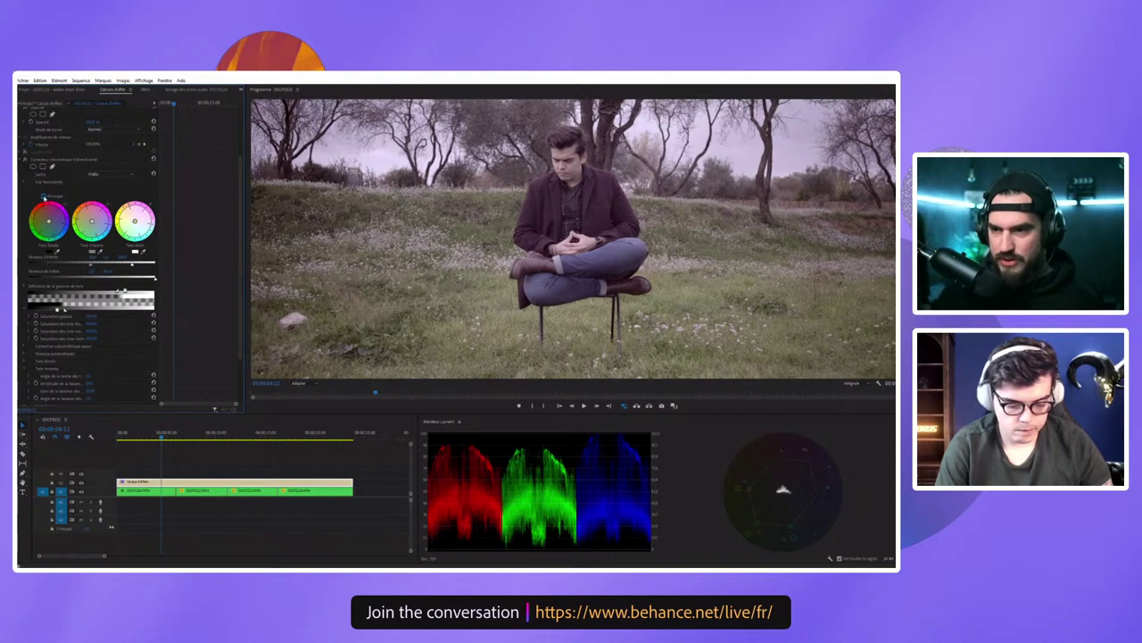
Step: Enable Principal, try a warm sepia-pink wheel, then reset the colour wheels to neutral
left_click(42, 195)
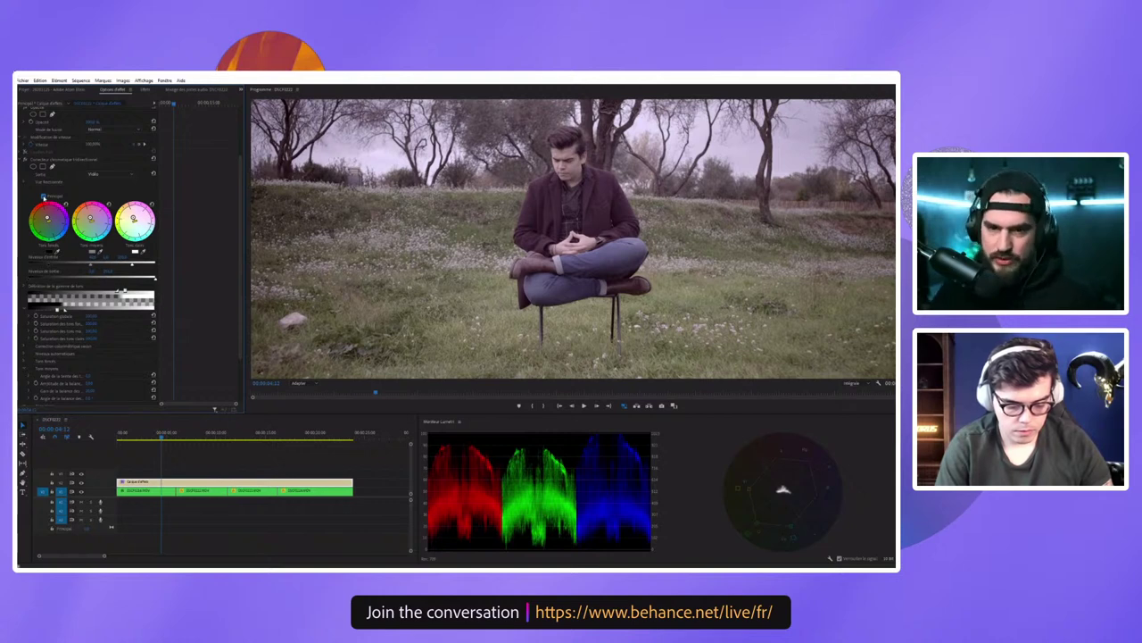
left_click_drag(133, 217, 127, 215)
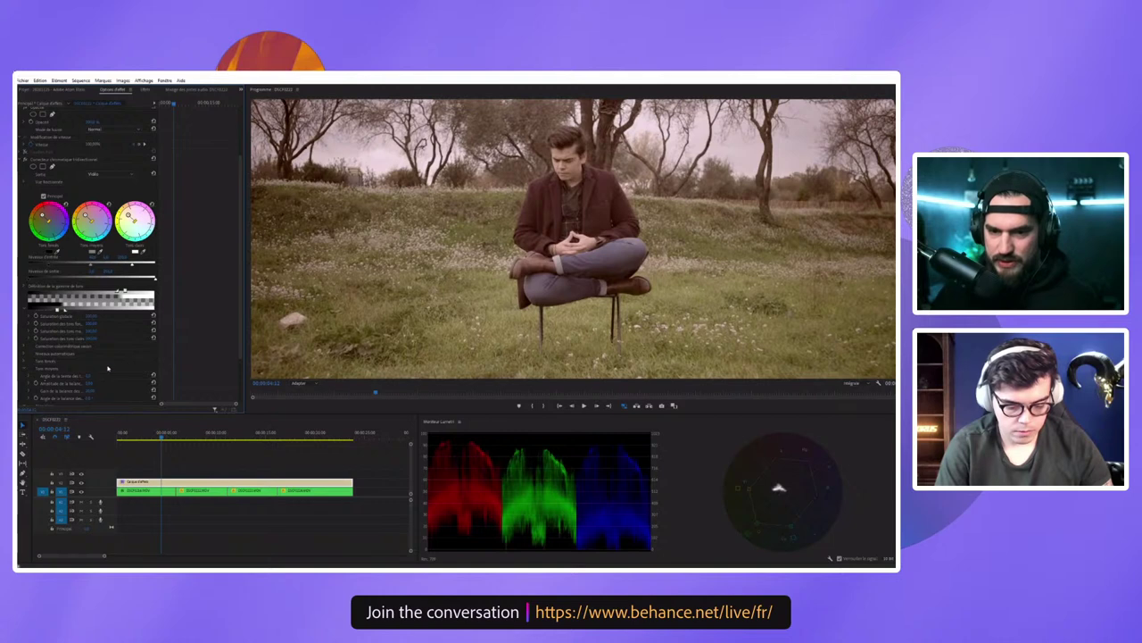
scroll(108, 368, "down", 1)
scroll(77, 340, "down", 2)
left_click(26, 297)
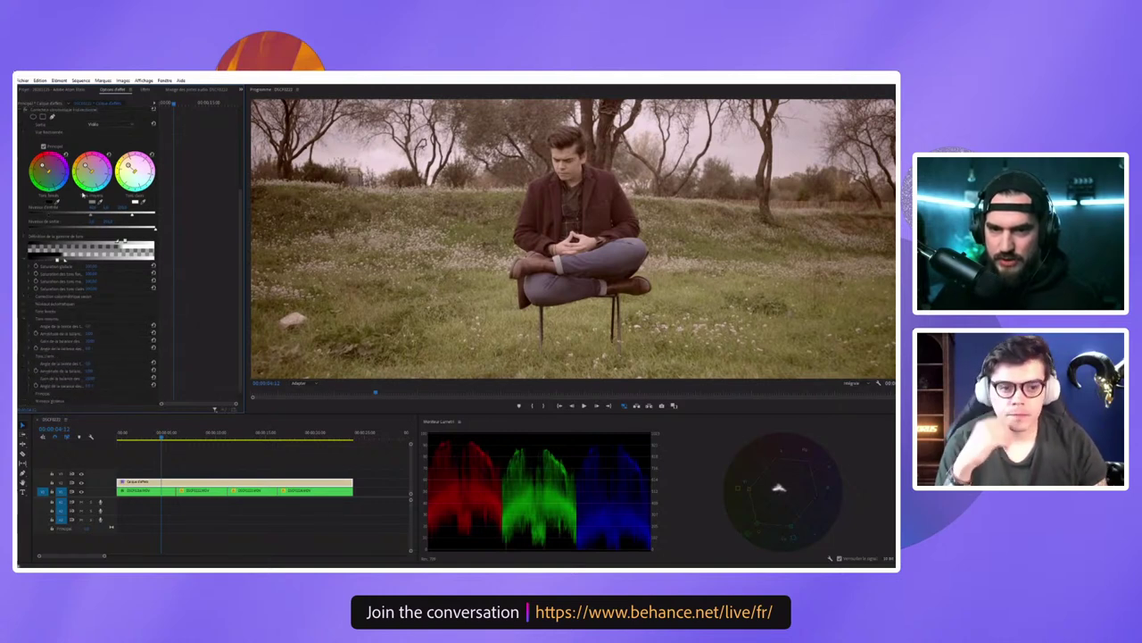
scroll(26, 297, "up", 1)
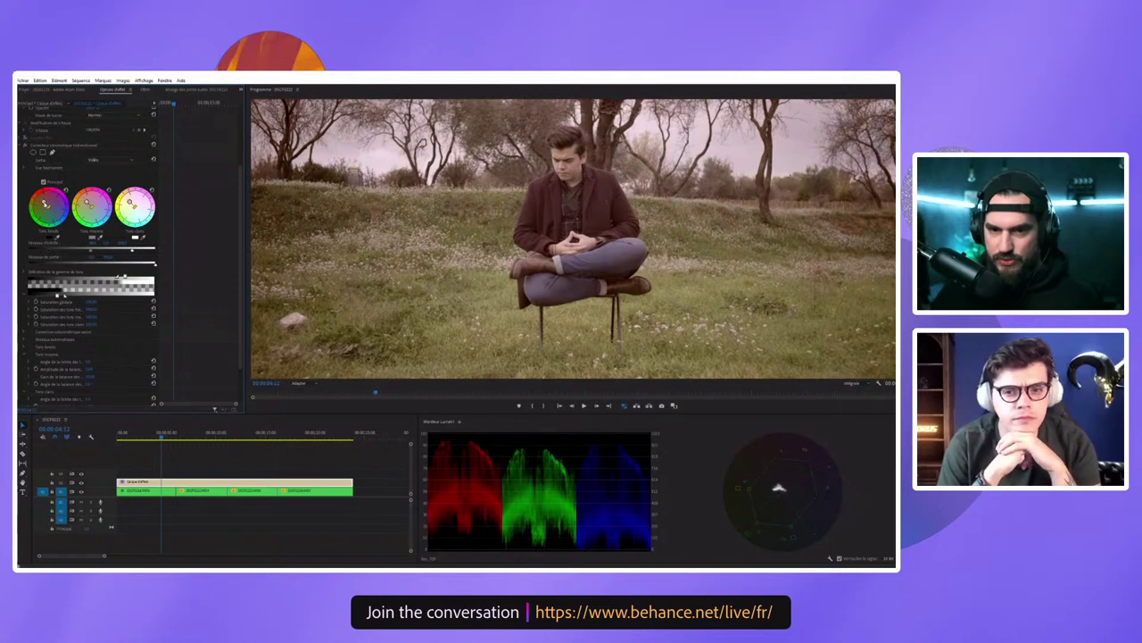
double_click(45, 203)
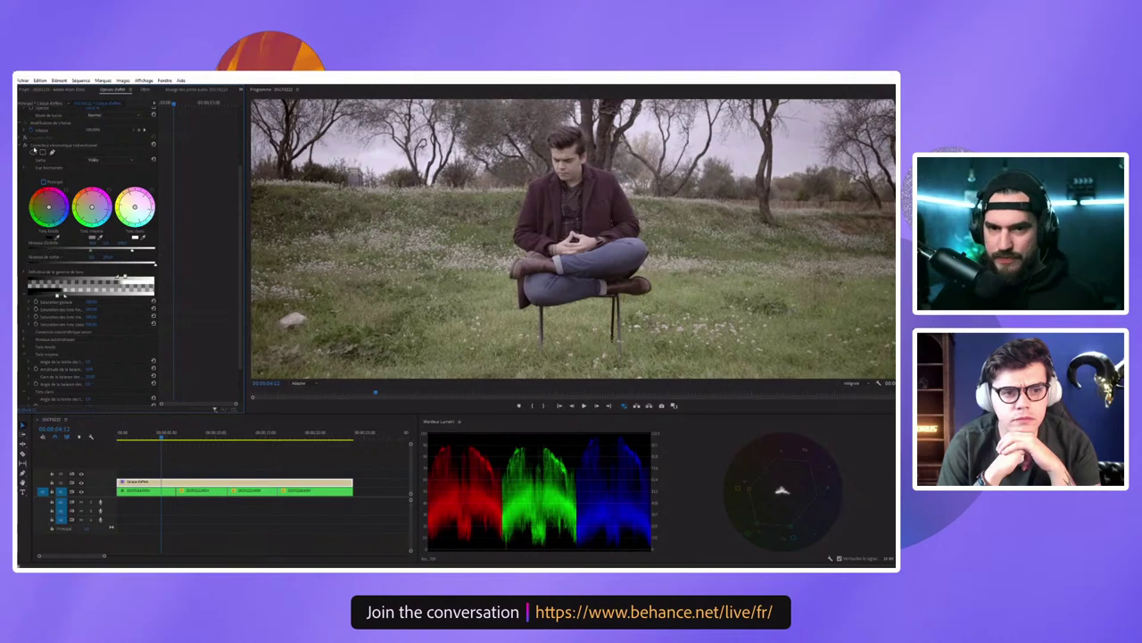
Step: Toggle the fx switch to compare with and without the grade, then collapse Tons moyens
left_click(25, 144)
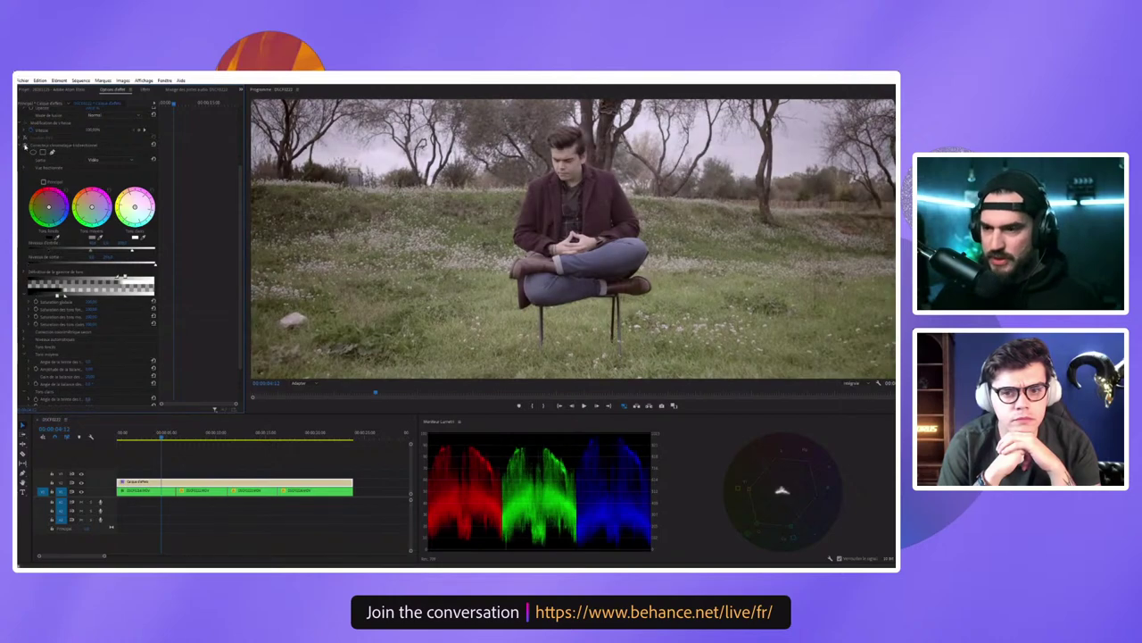
left_click(25, 145)
left_click(25, 144)
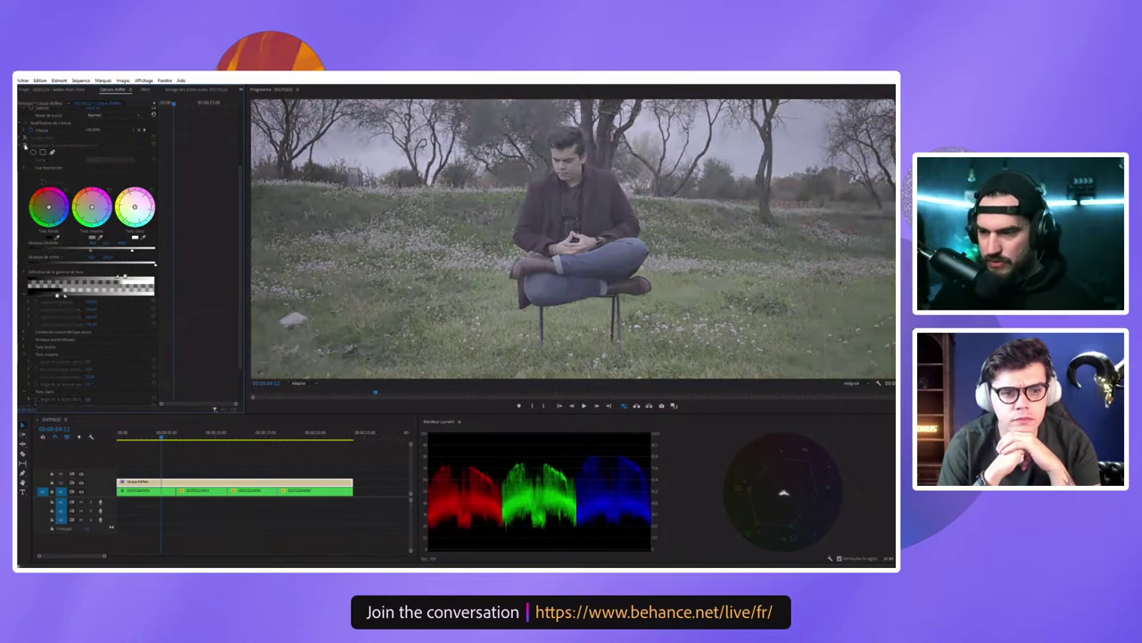
left_click(25, 145)
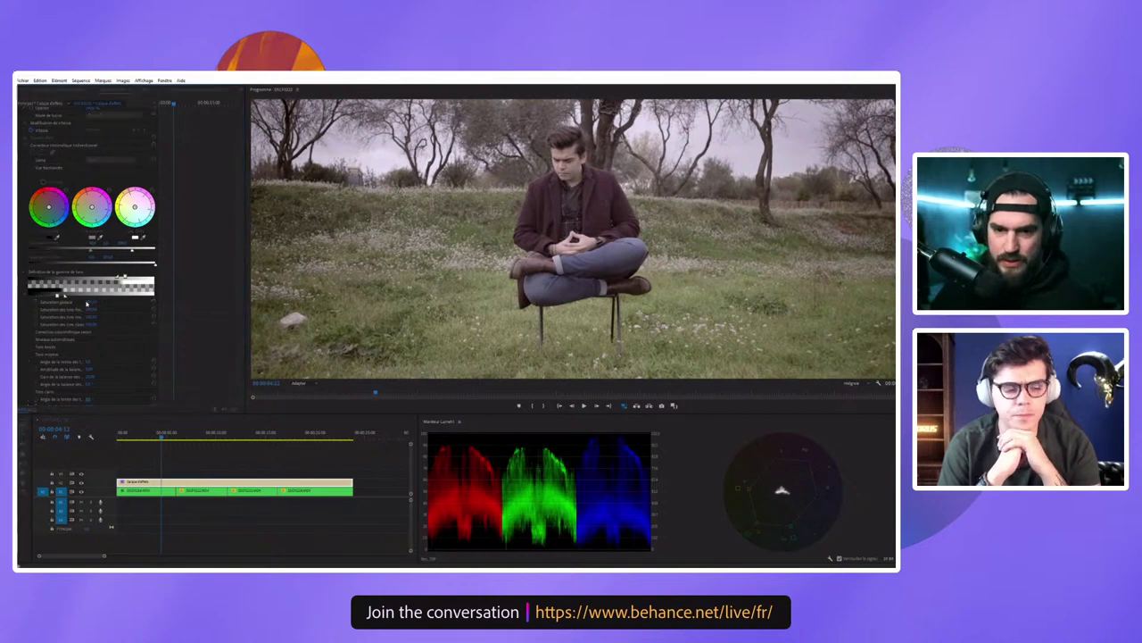
scroll(93, 351, "down", 1)
scroll(22, 341, "down", 1)
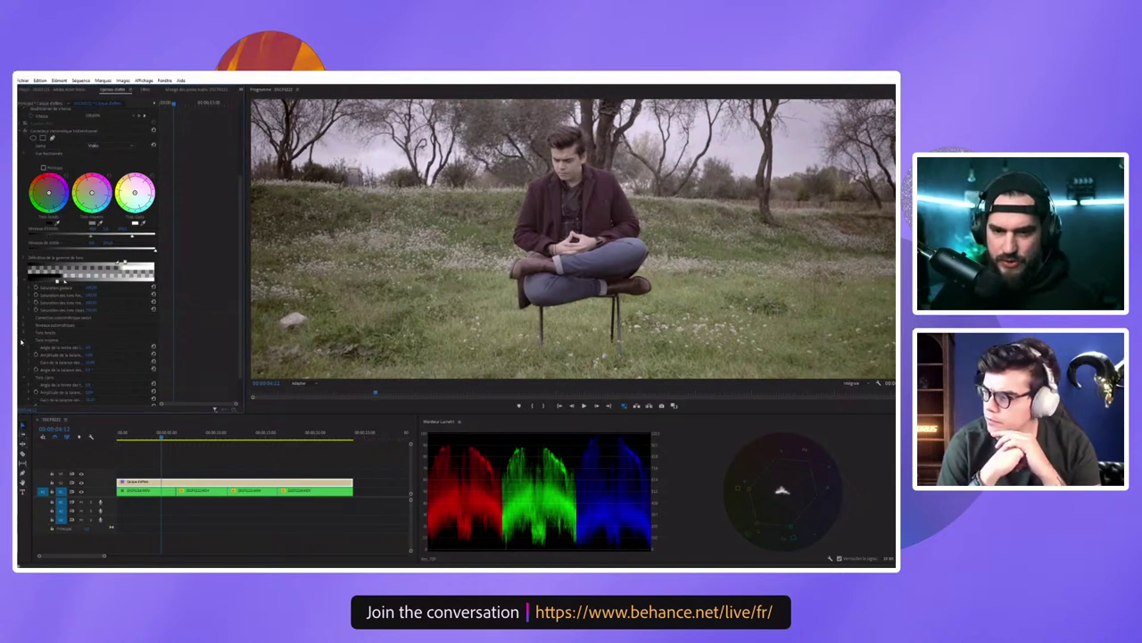
left_click(25, 340)
scroll(36, 267, "up", 3)
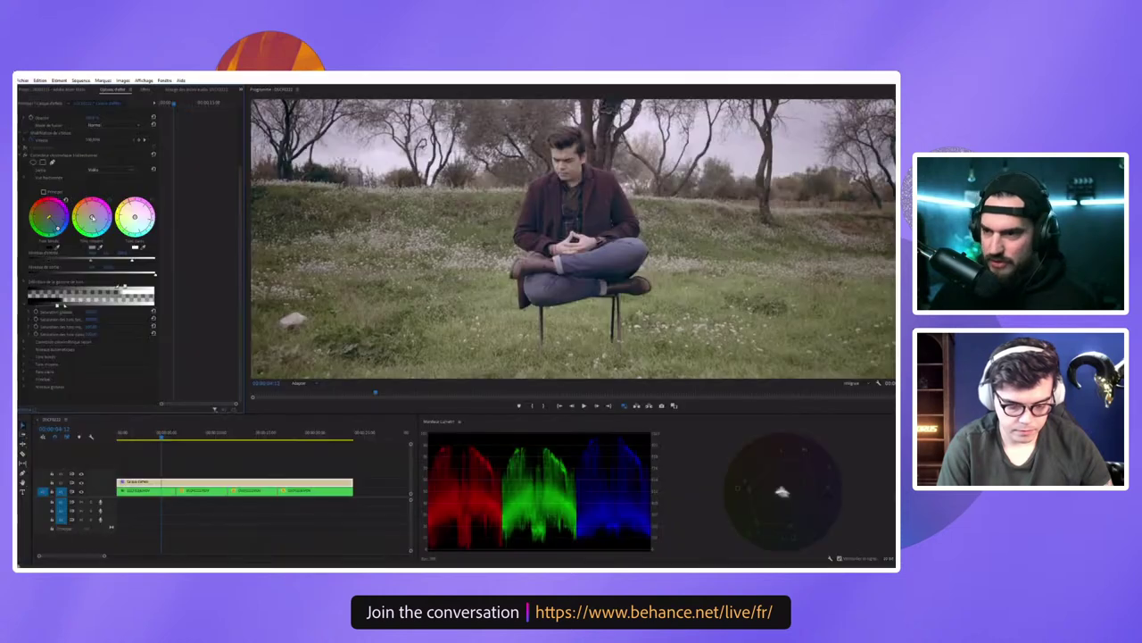
Step: Nudge the midtones wheel toward sepia and back toward neutral, cancelling the colour picker
left_click_drag(81, 204, 78, 198)
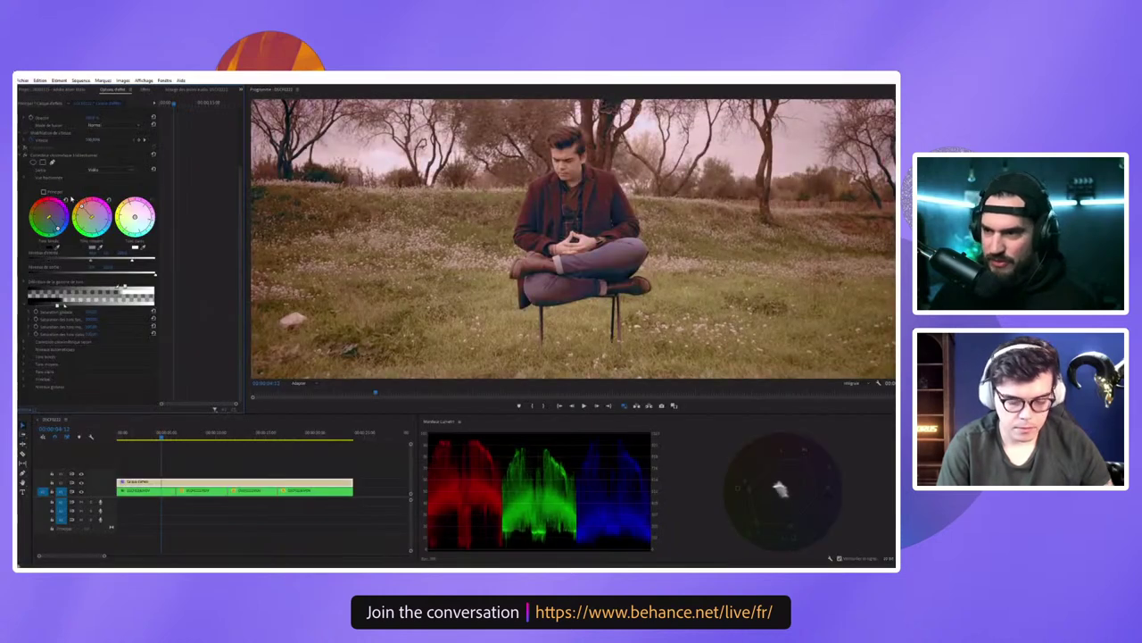
left_click(79, 198)
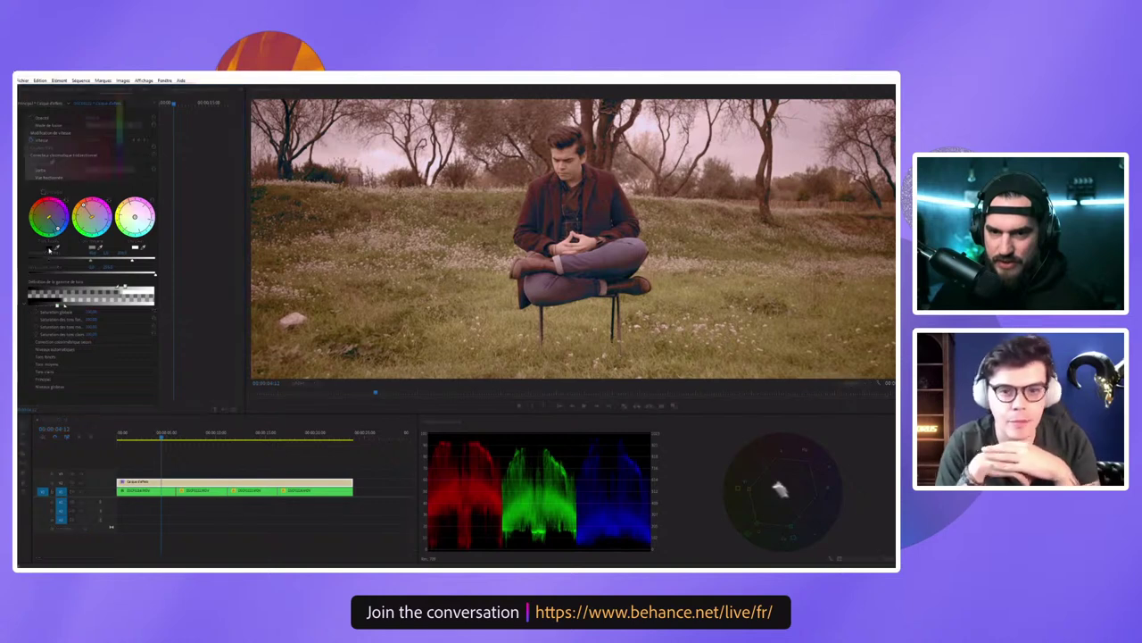
key("Escape")
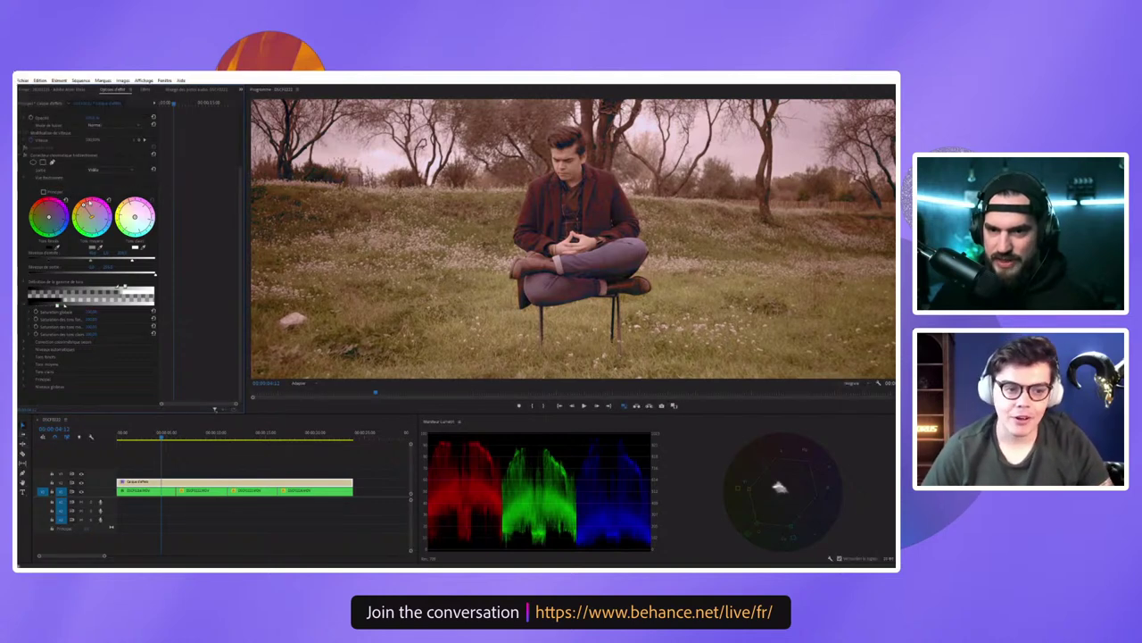
left_click_drag(81, 204, 139, 224)
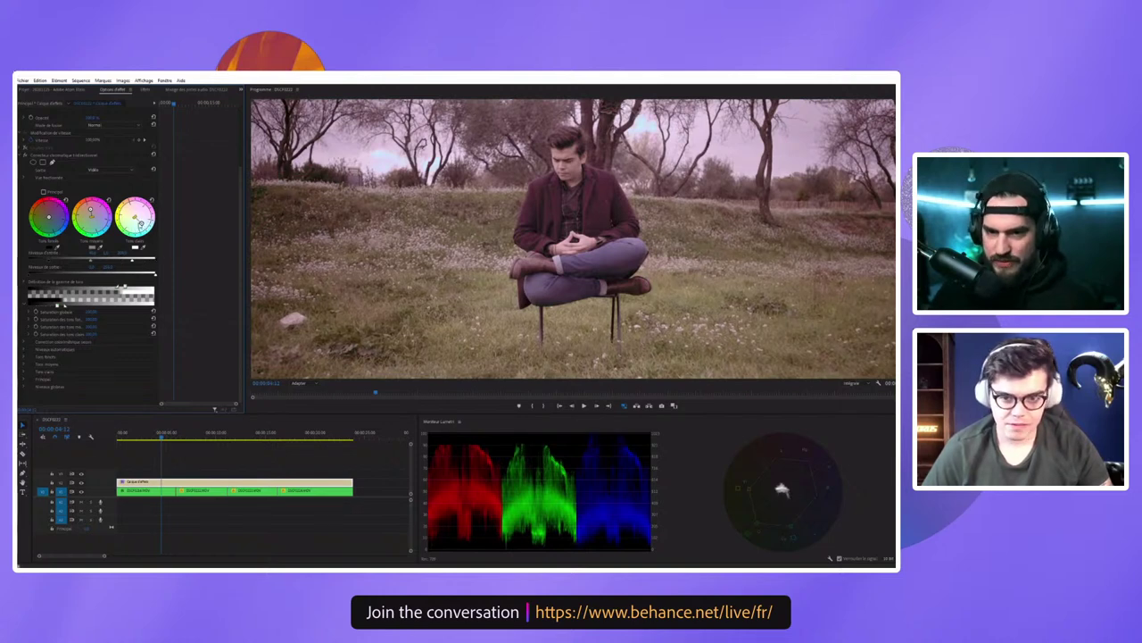
left_click_drag(88, 209, 88, 216)
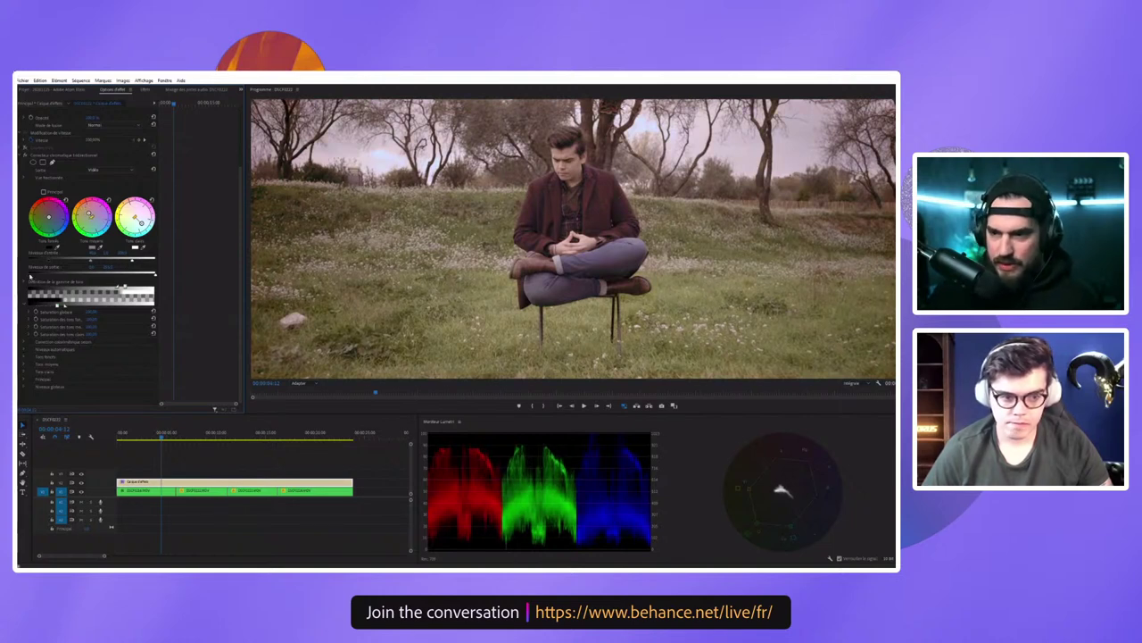
Step: Drag the level sliders to darken the close-up and add contrast
left_click_drag(29, 277, 64, 266)
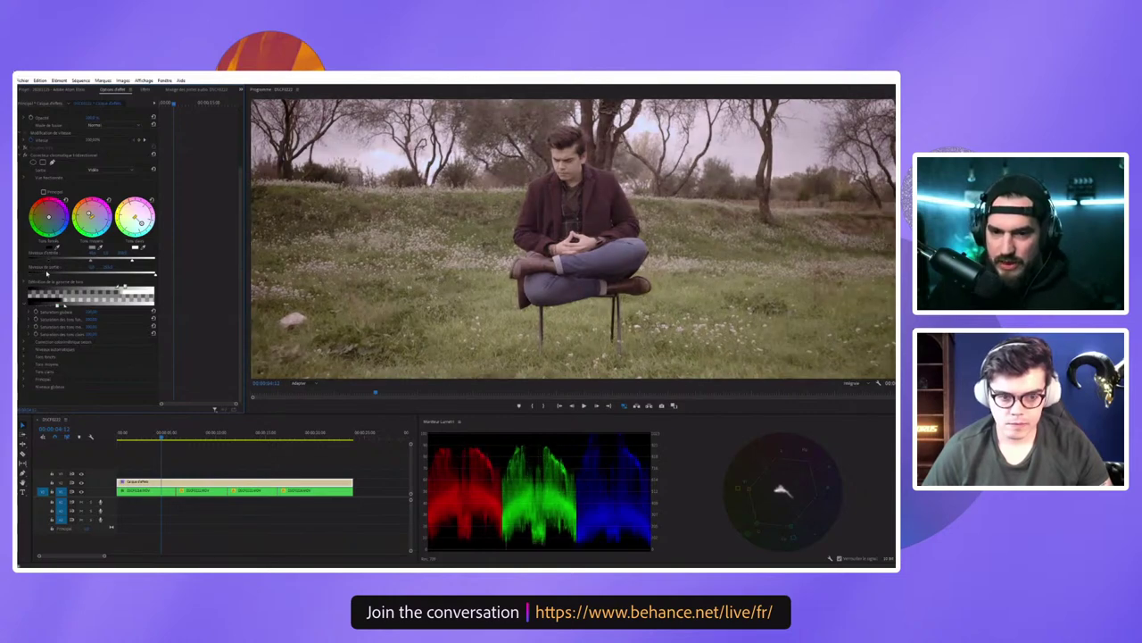
left_click_drag(34, 278, 47, 277)
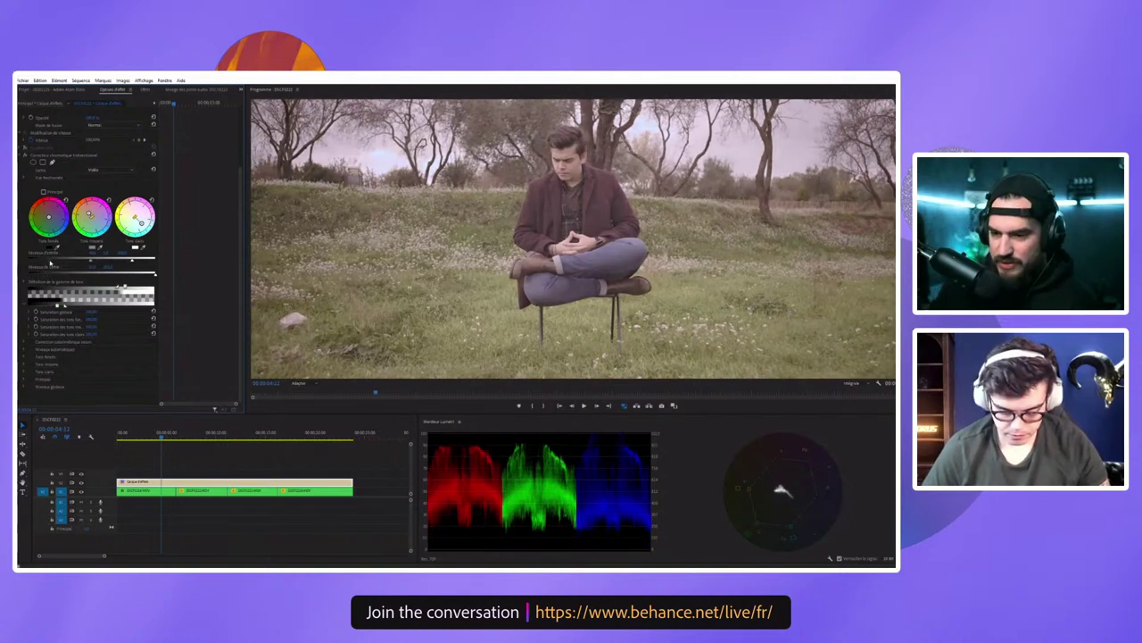
mouse_move(50, 264)
left_mouse_down()
mouse_move(74, 263)
mouse_move(58, 267)
left_mouse_up()
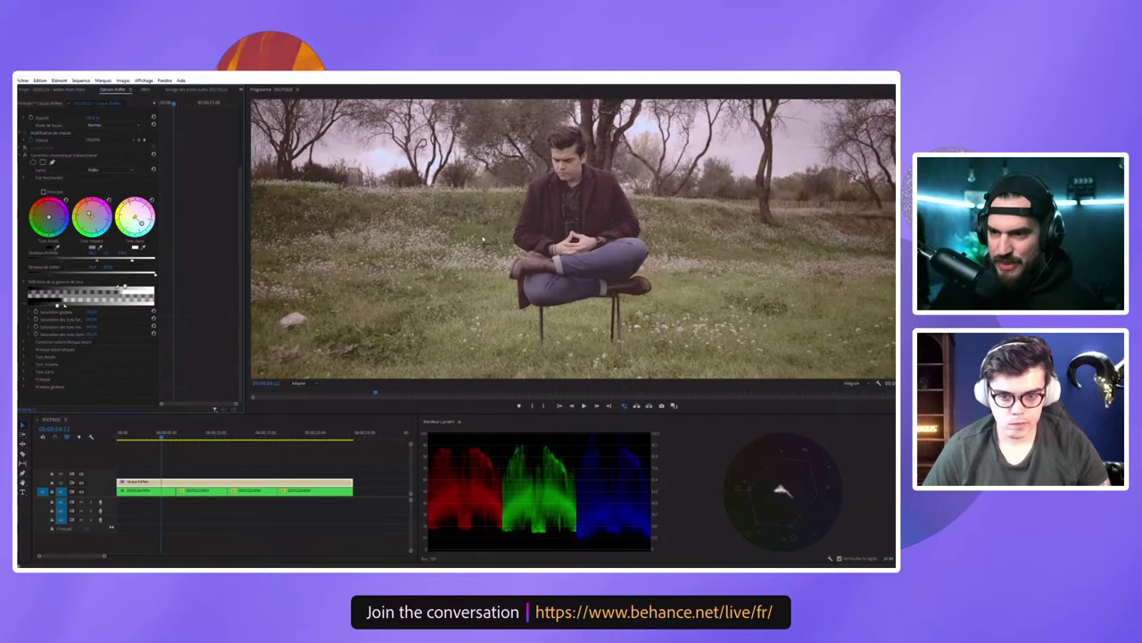
Step: Return to the wide shot at the sequence start and reset RGB Curves to a straight line
left_click(122, 435)
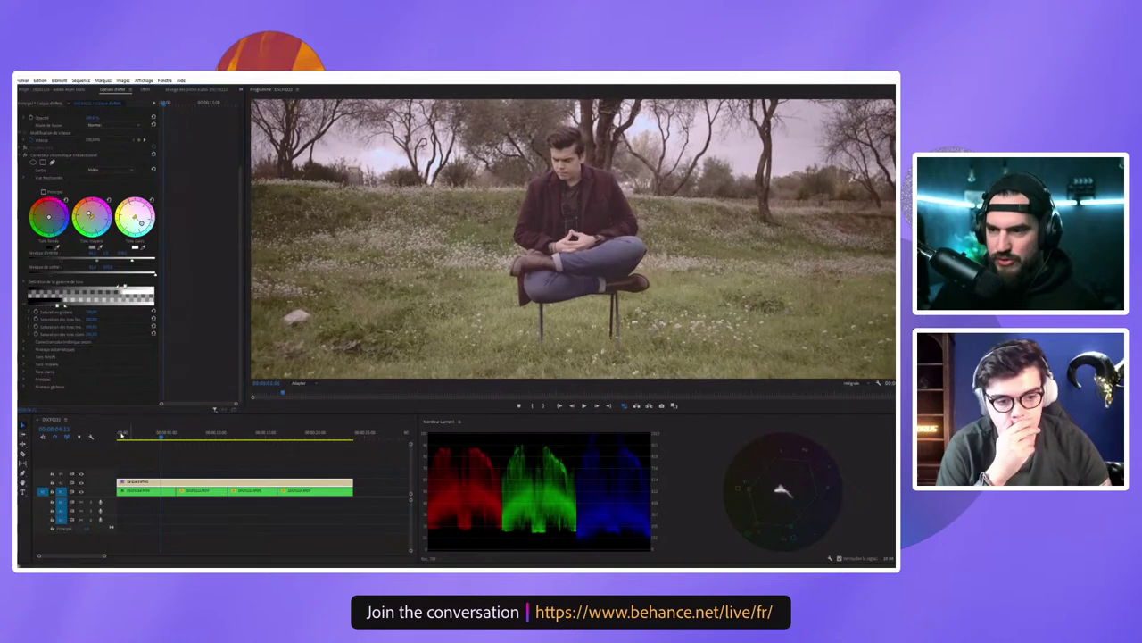
left_click(122, 434)
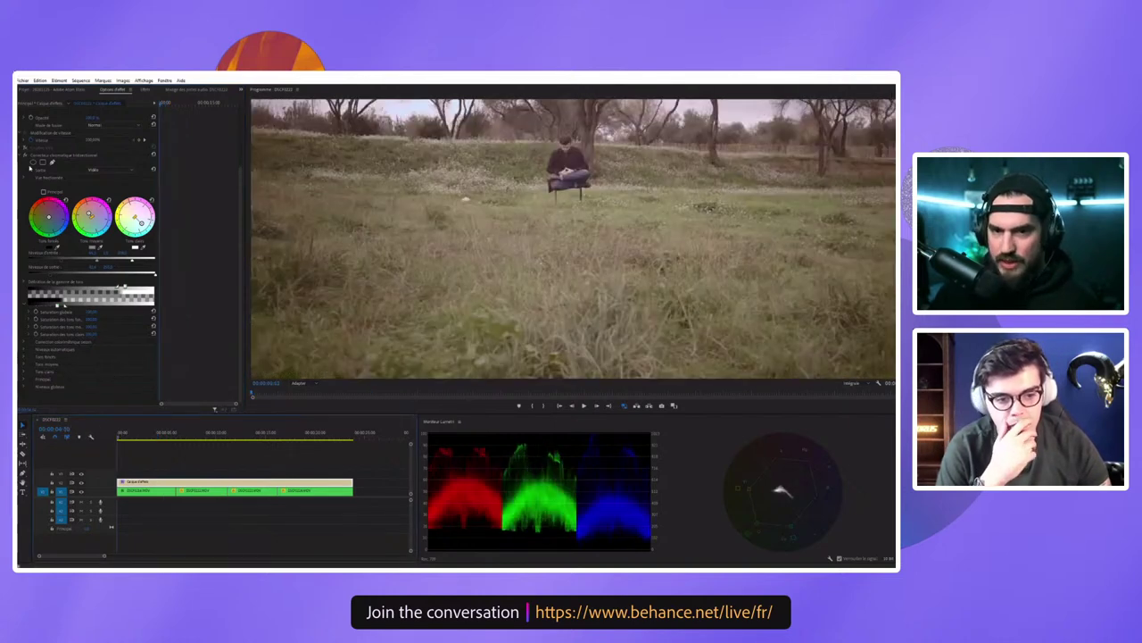
left_click(24, 155)
left_click(22, 148)
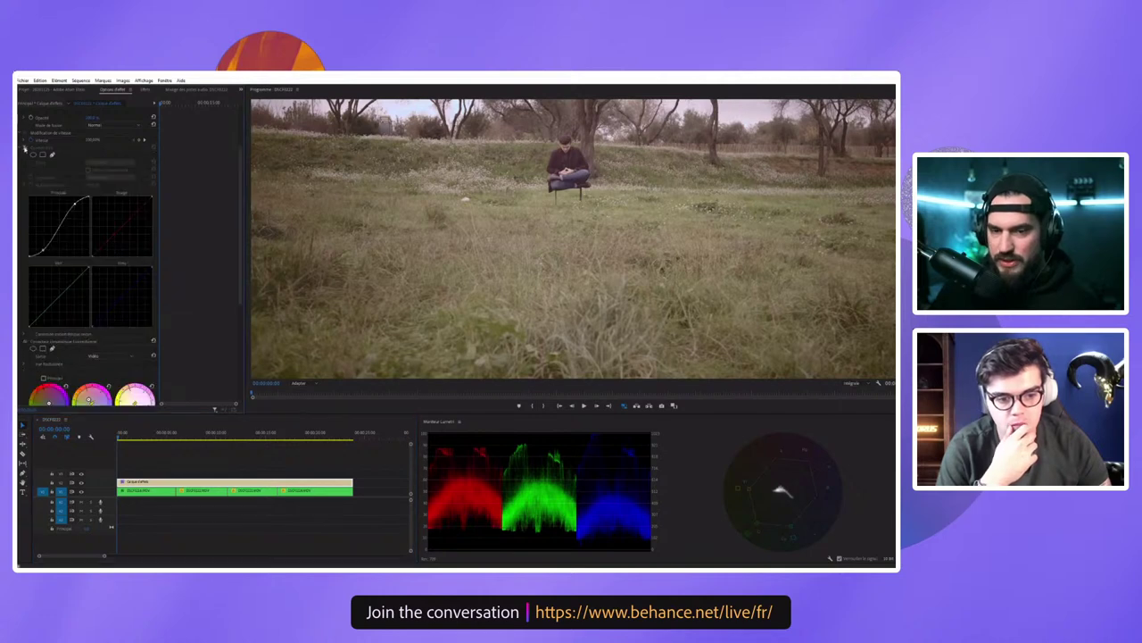
left_click(32, 153)
left_click(153, 148)
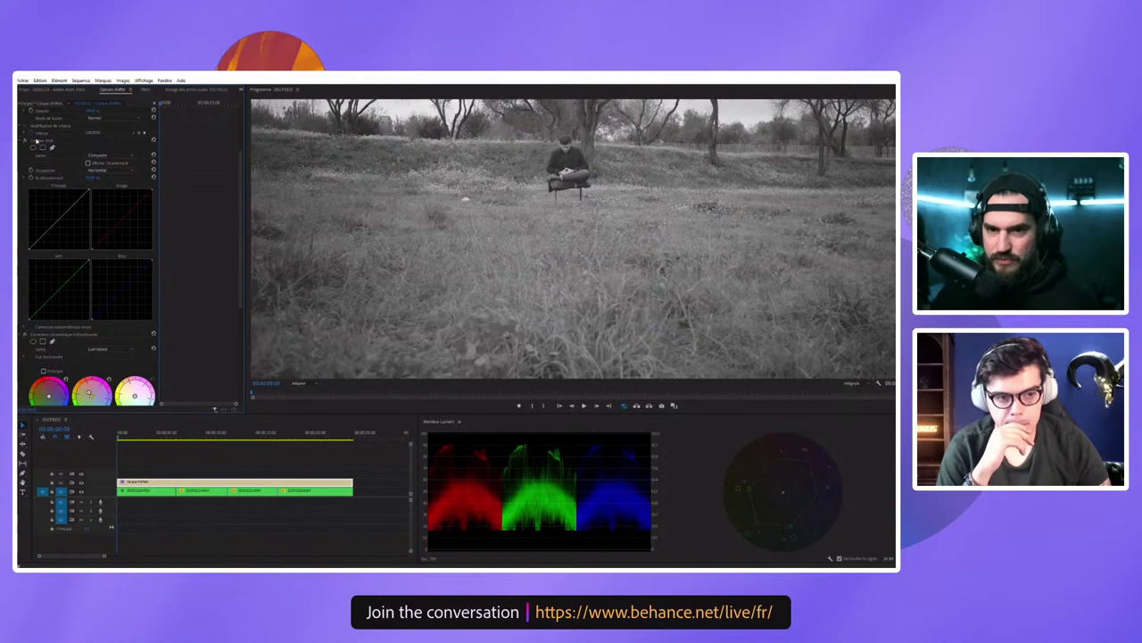
Step: Collapse RGB Curves and toggle the corrections on and off to compare before and after
scroll(49, 150, "down", 3)
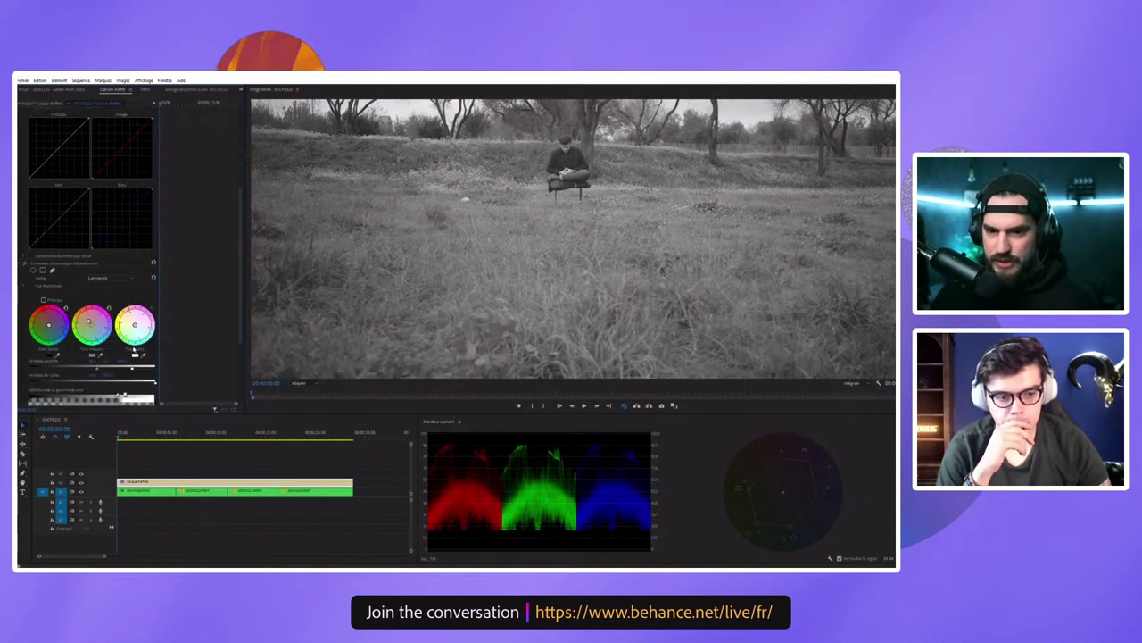
scroll(89, 259, "down", 2)
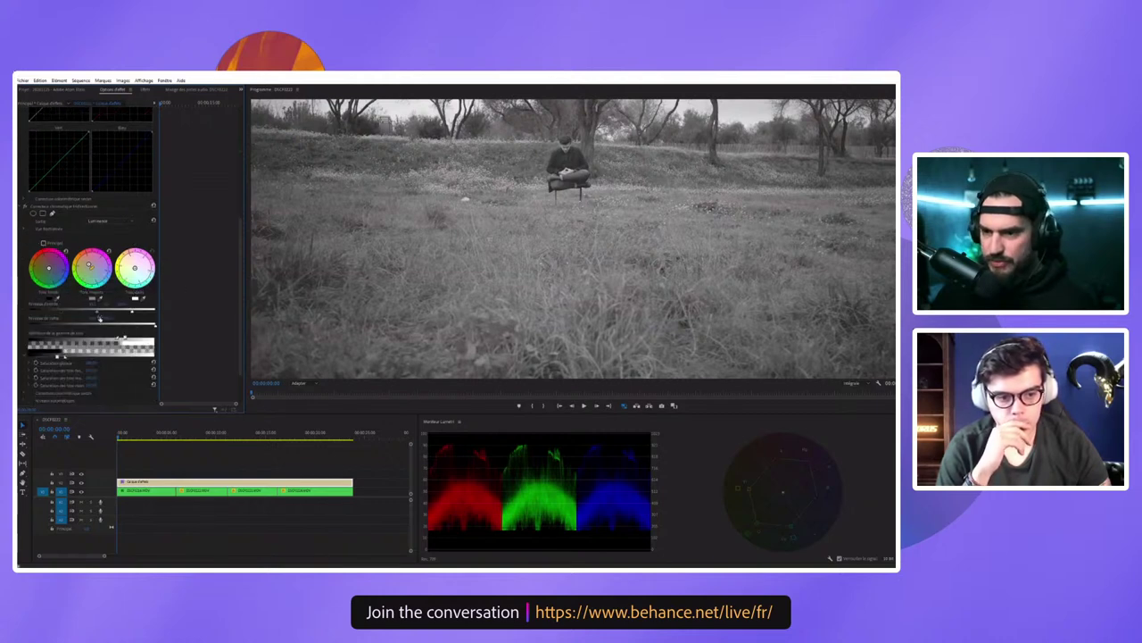
scroll(99, 318, "up", 1)
scroll(96, 319, "up", 2)
scroll(93, 319, "up", 1)
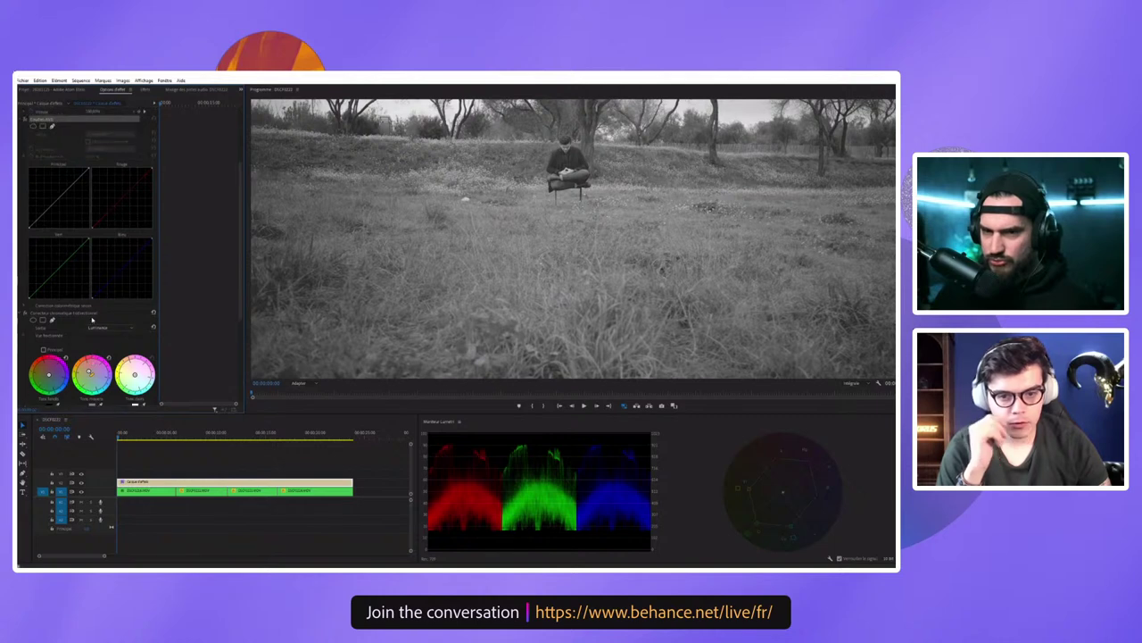
left_click(23, 118)
left_click(24, 155)
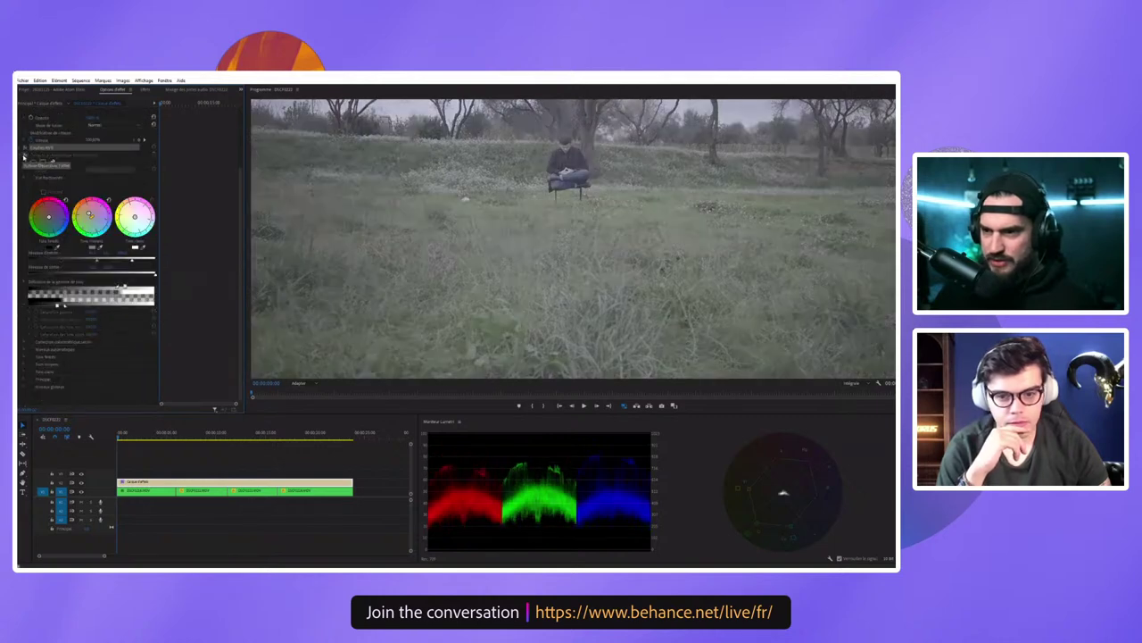
left_click(24, 155)
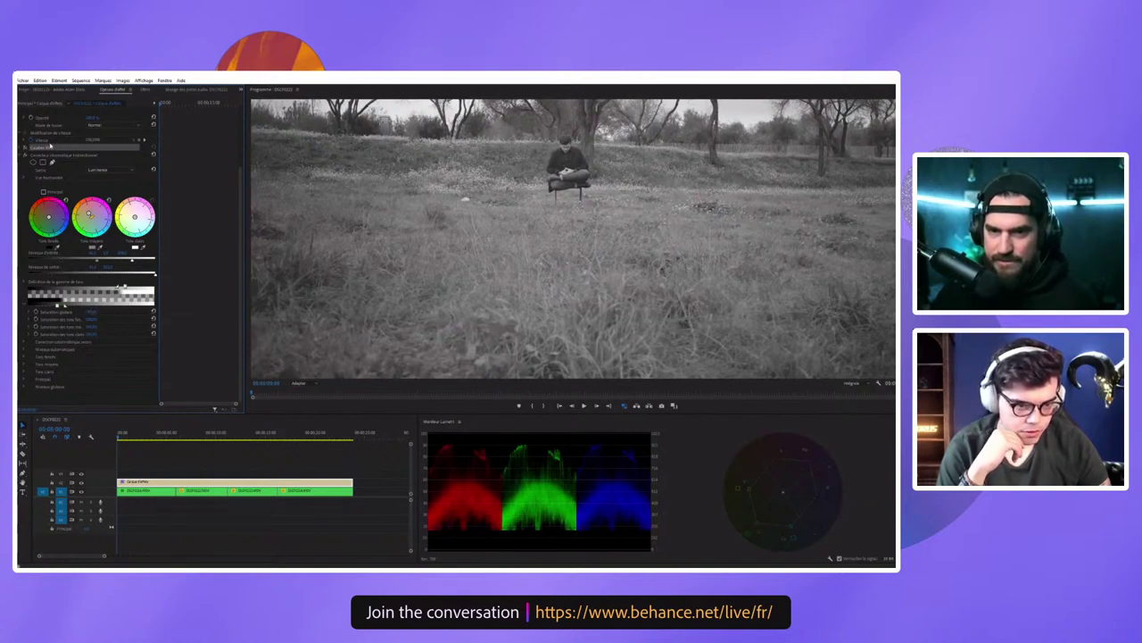
left_click(24, 156)
left_click(24, 156)
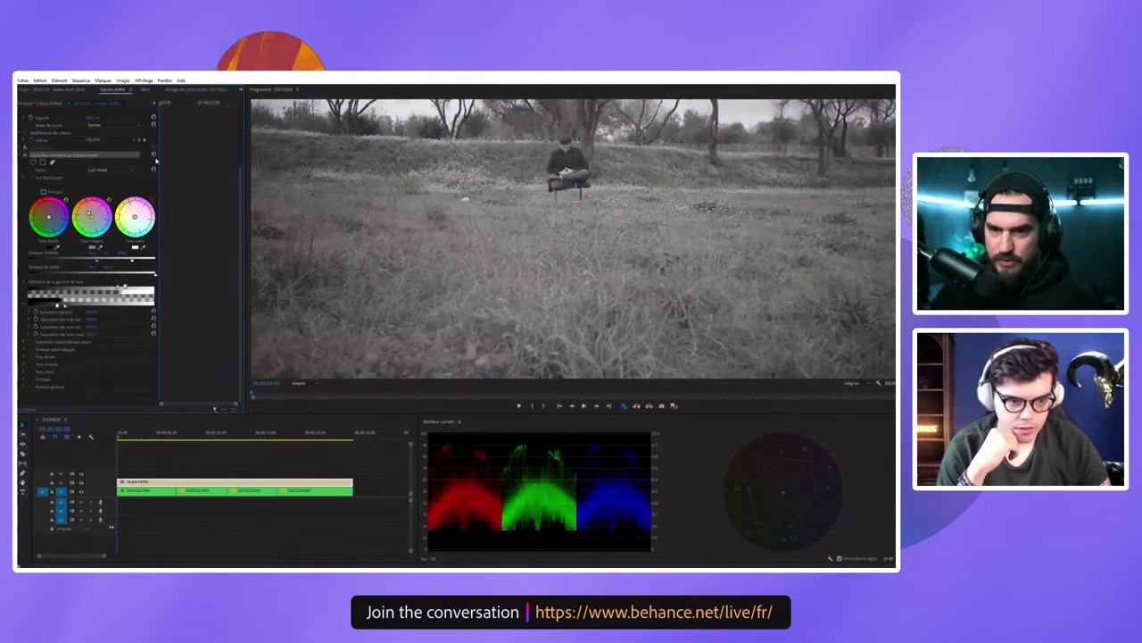
Step: Set the three-way corrector Output to Vidéo and tint the highlights toward teal green
left_click(98, 169)
left_click(94, 163)
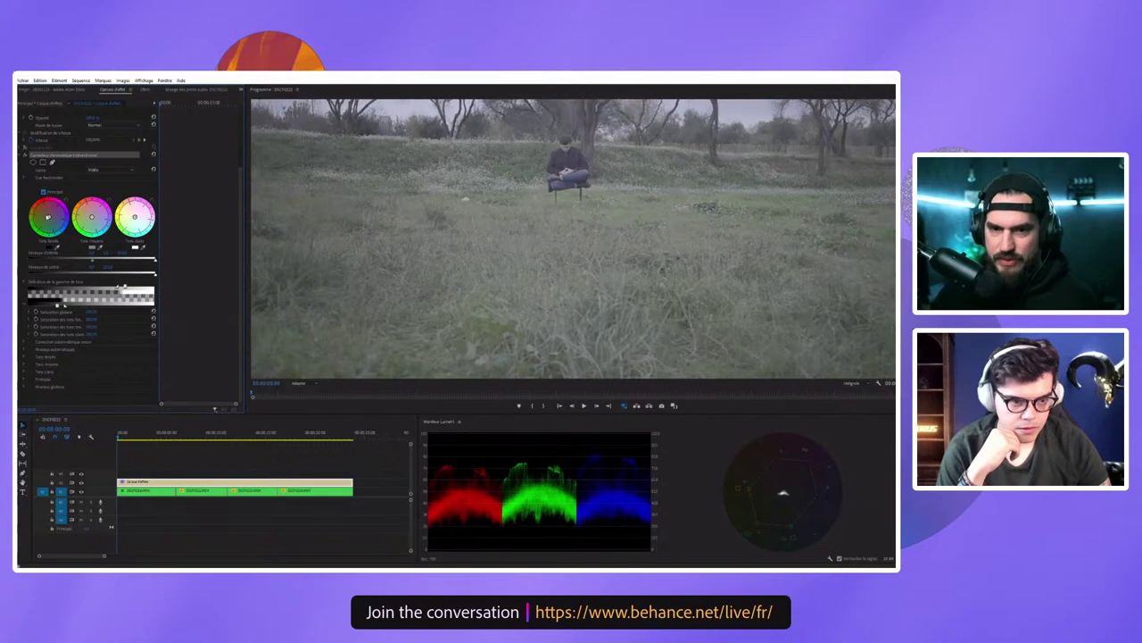
mouse_move(134, 215)
left_mouse_down()
mouse_move(138, 223)
mouse_move(132, 209)
left_mouse_up()
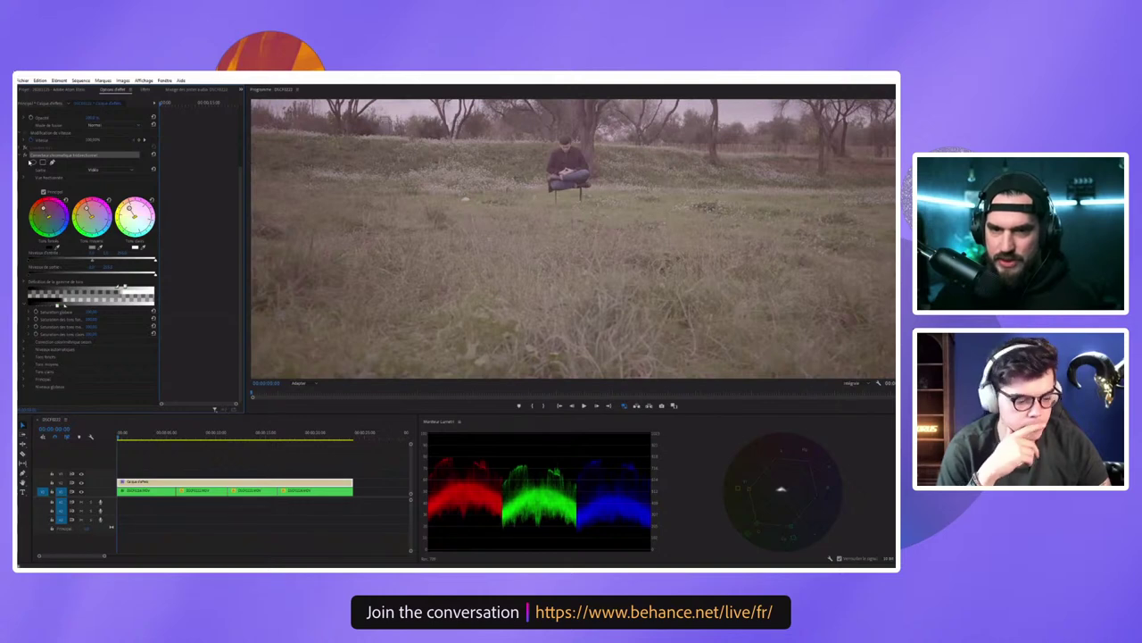
Step: Rebalance the level sliders for a darker, more contrasty image
left_click(54, 262)
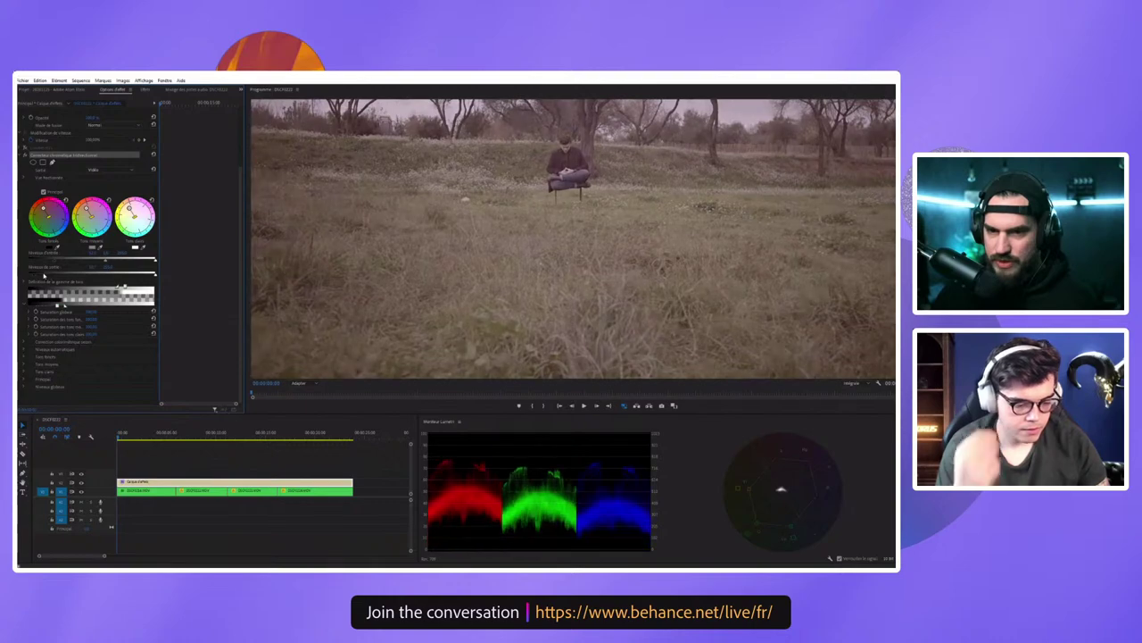
left_click(79, 264)
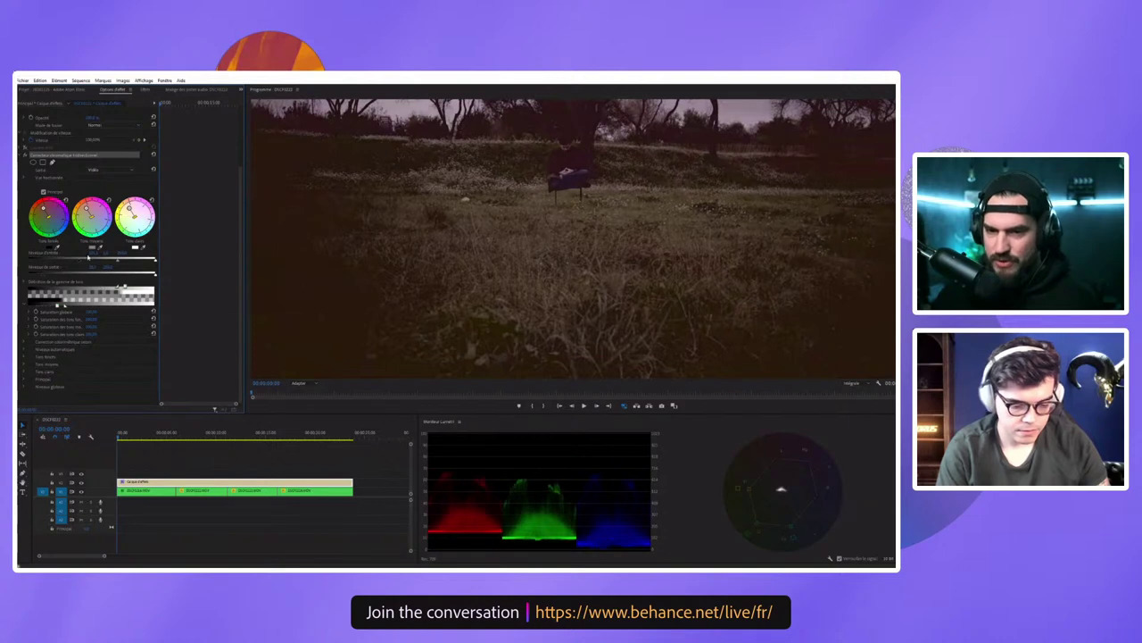
left_click(79, 262)
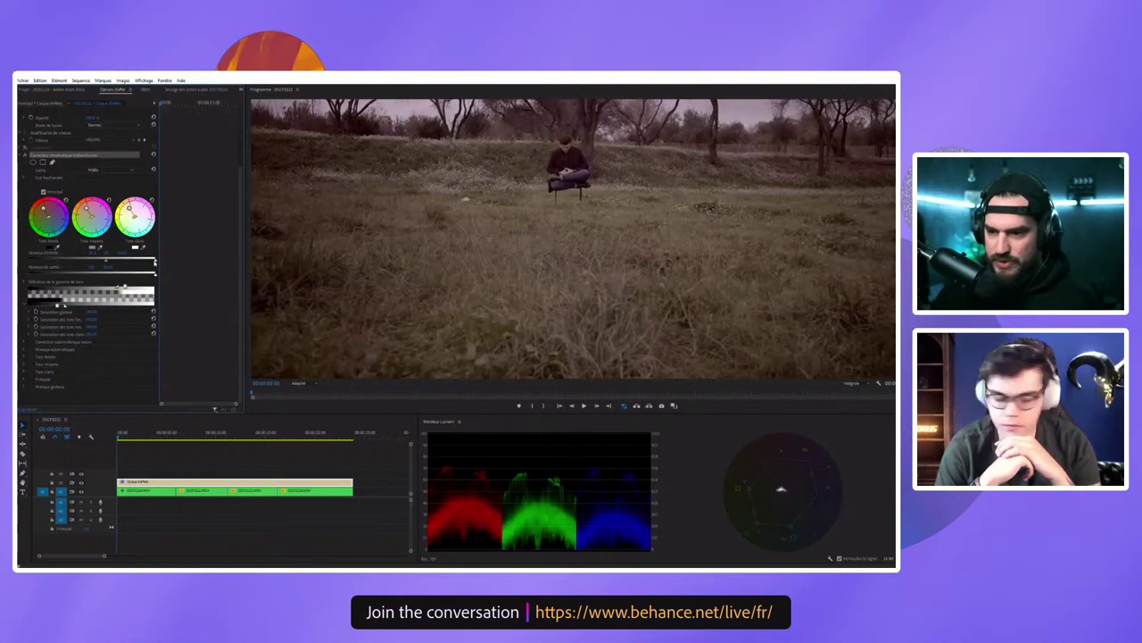
left_click_drag(154, 261, 131, 260)
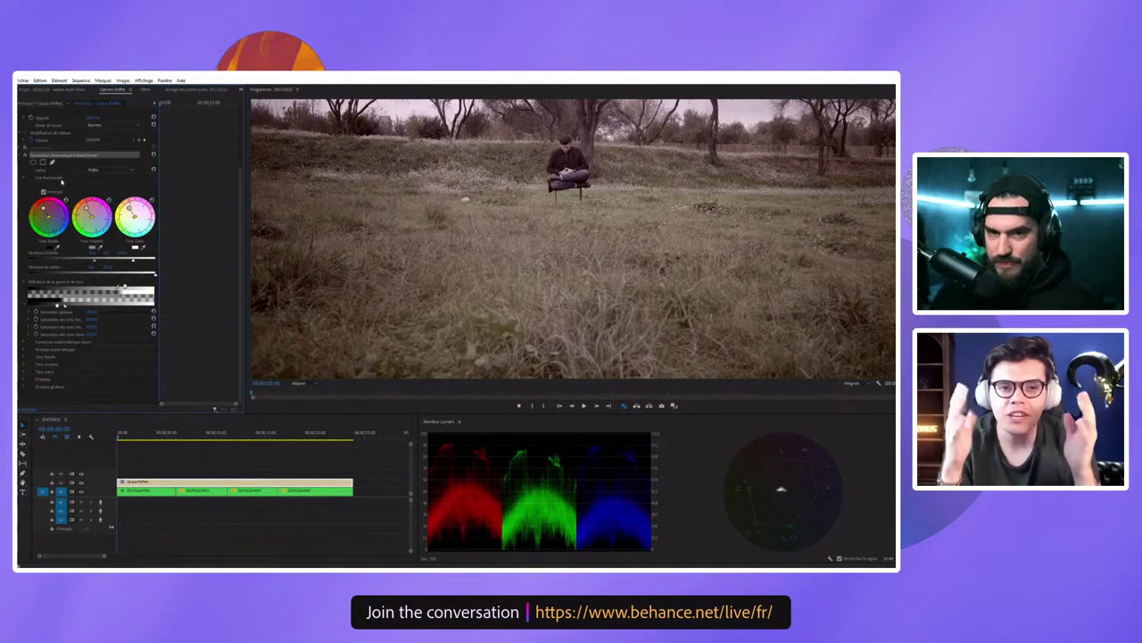
left_click(18, 150)
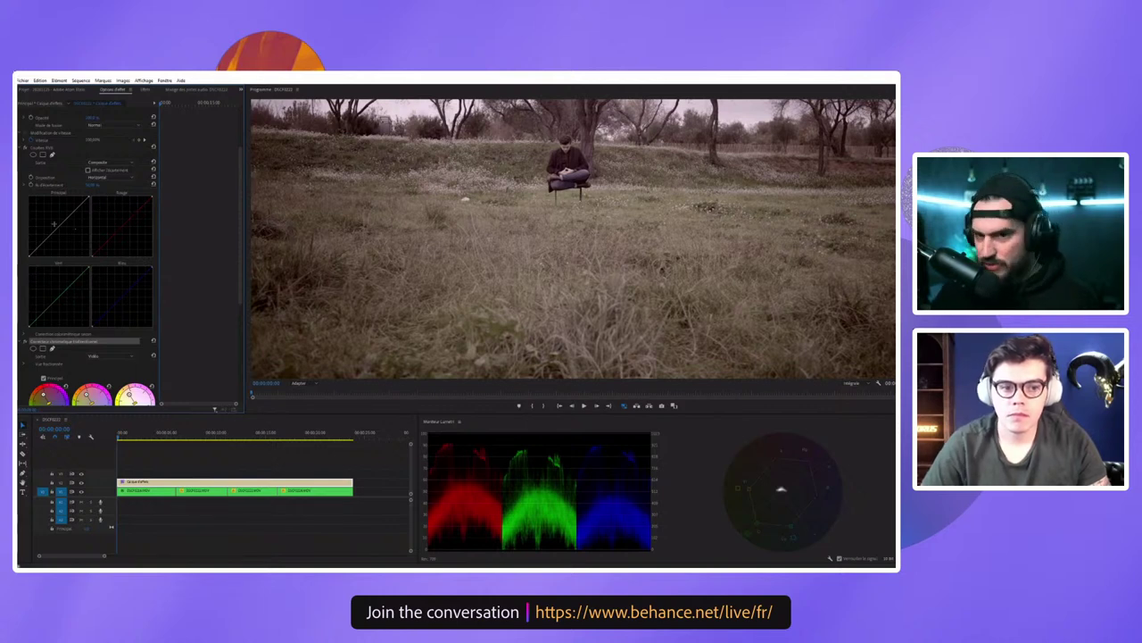
Step: Add an ellipse mask to RGB Curves, enlarge it over the field, and invert it
left_click(34, 153)
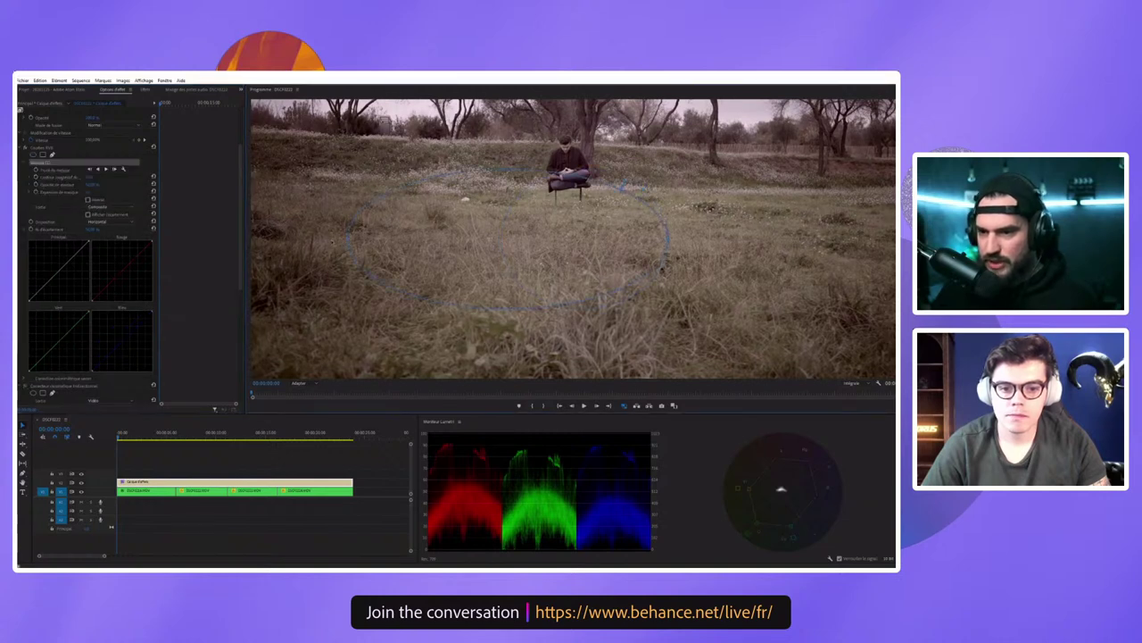
left_click_drag(616, 188, 666, 239)
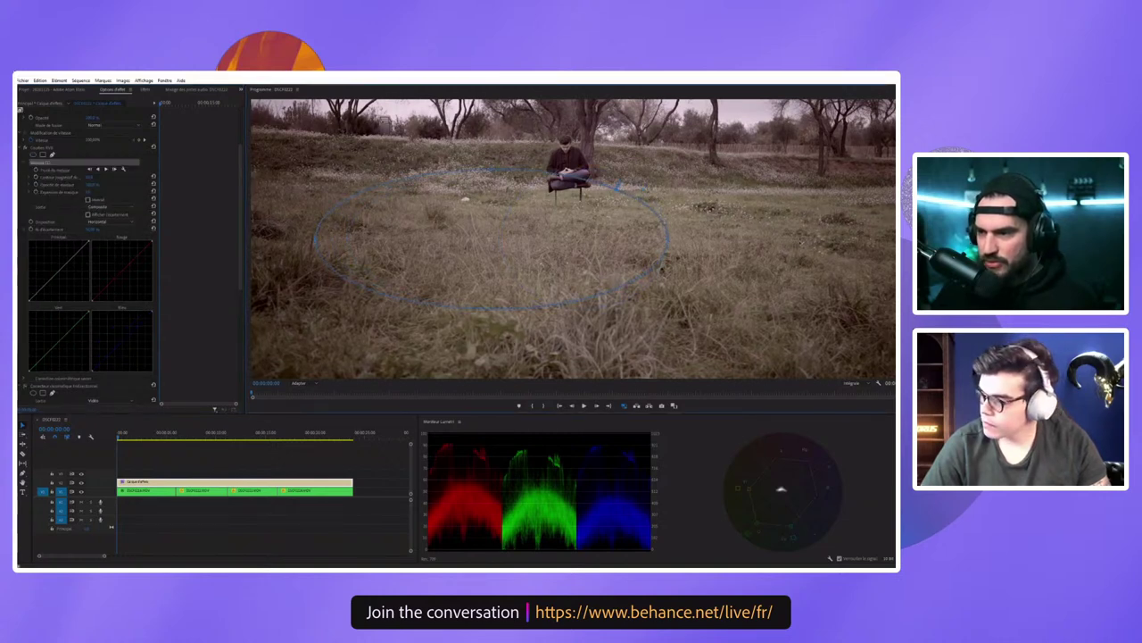
left_click_drag(616, 188, 772, 188)
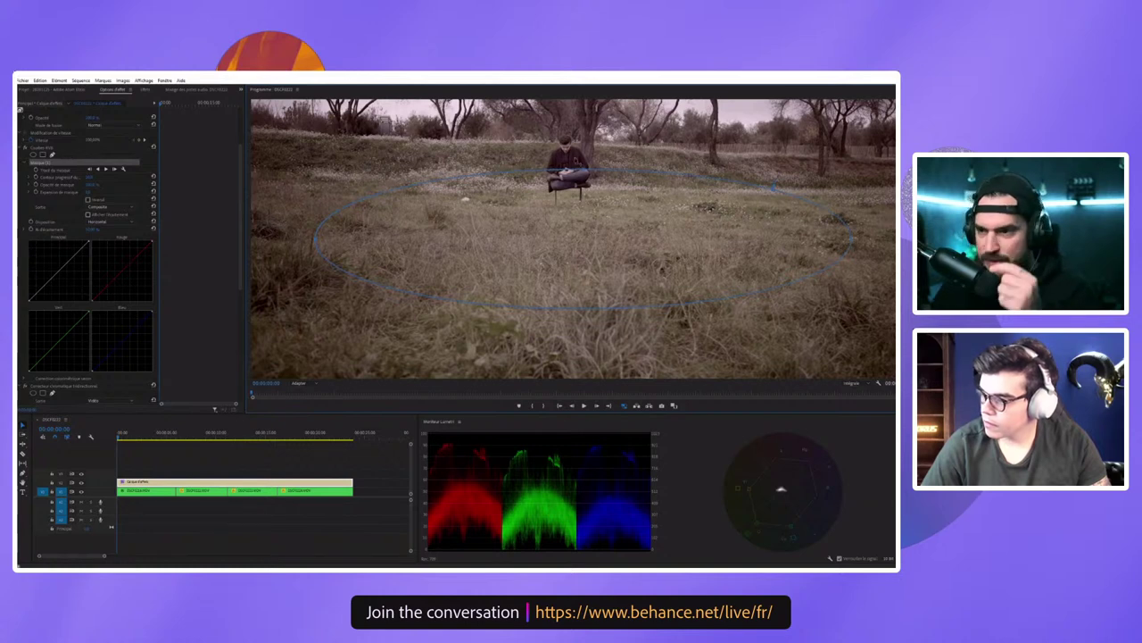
left_click_drag(585, 170, 582, 107)
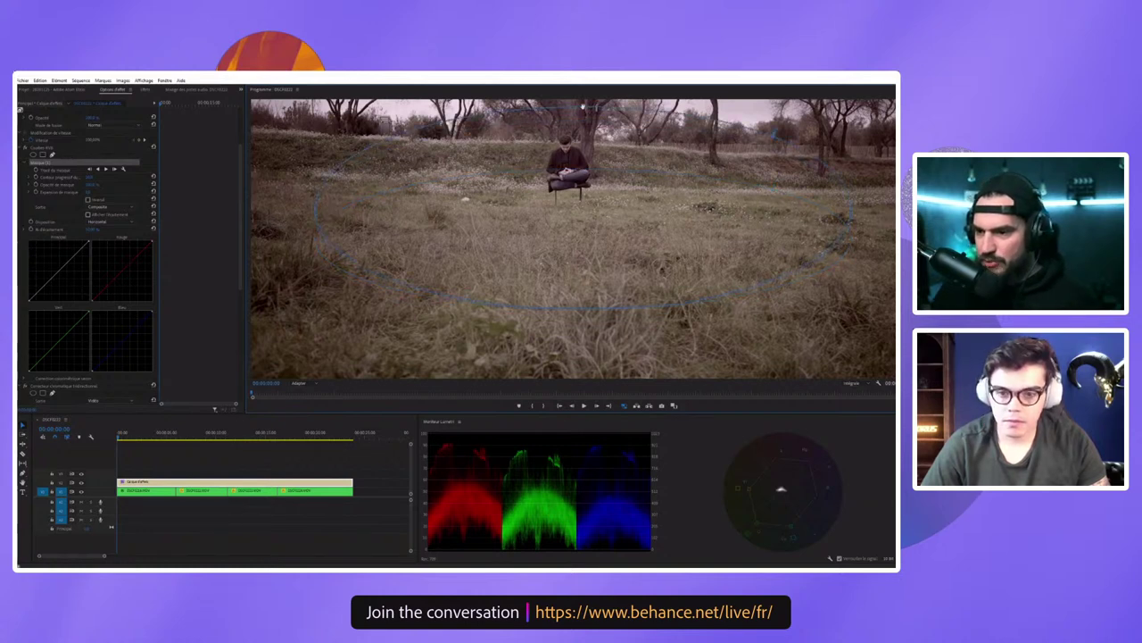
left_click_drag(553, 308, 553, 366)
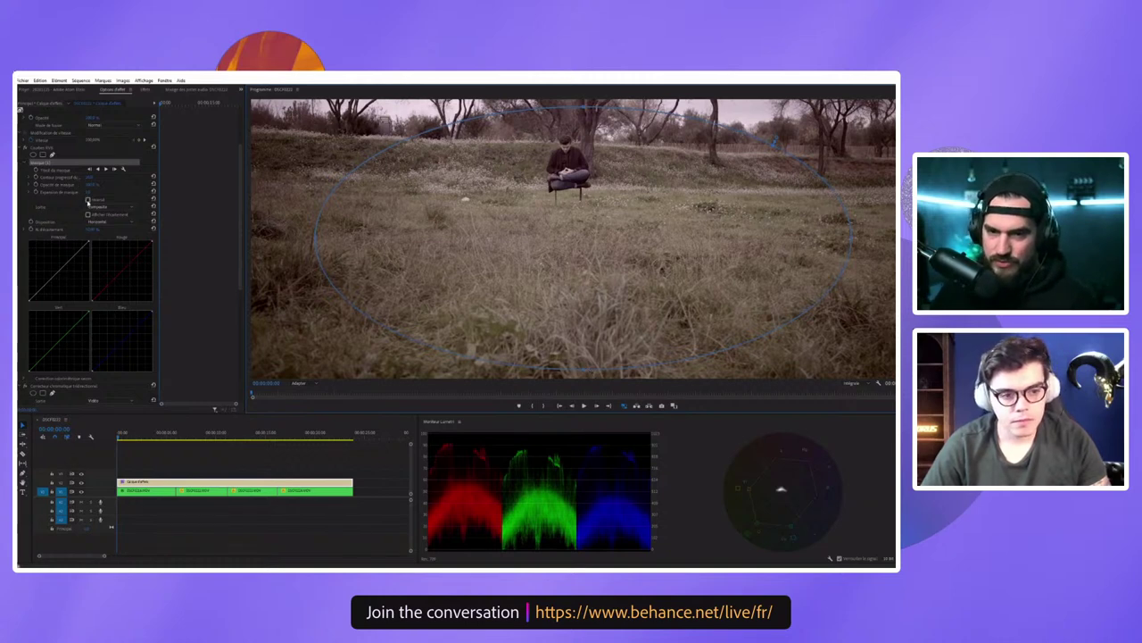
left_click(87, 199)
Step: Add a raised point to the RGB master curve and save the project
left_click_drag(59, 268, 59, 267)
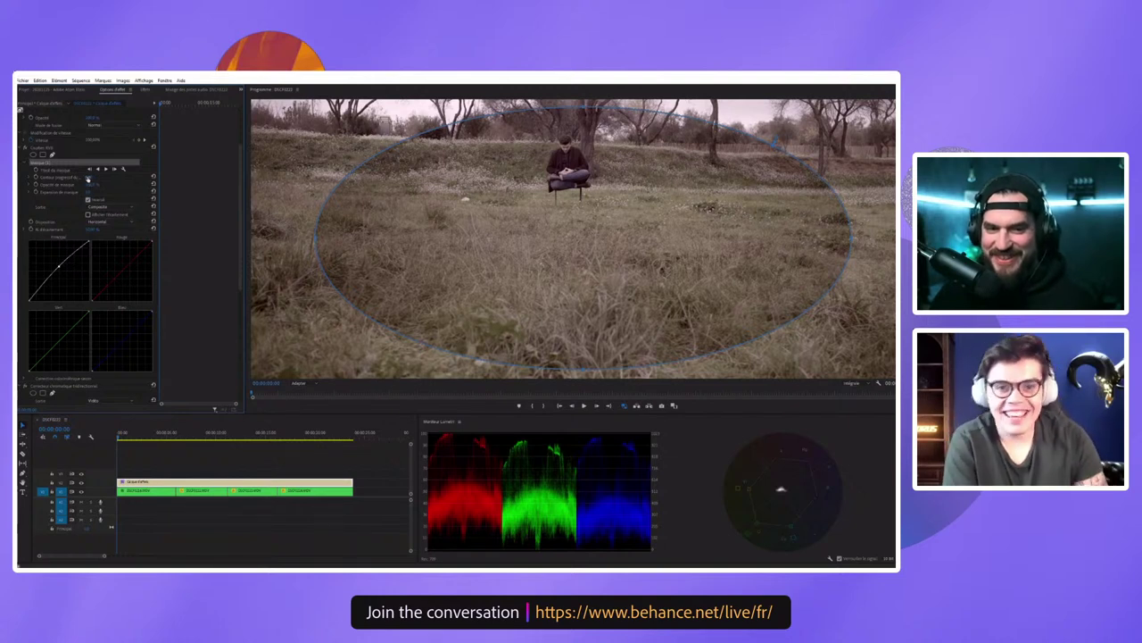
key("ctrl+s")
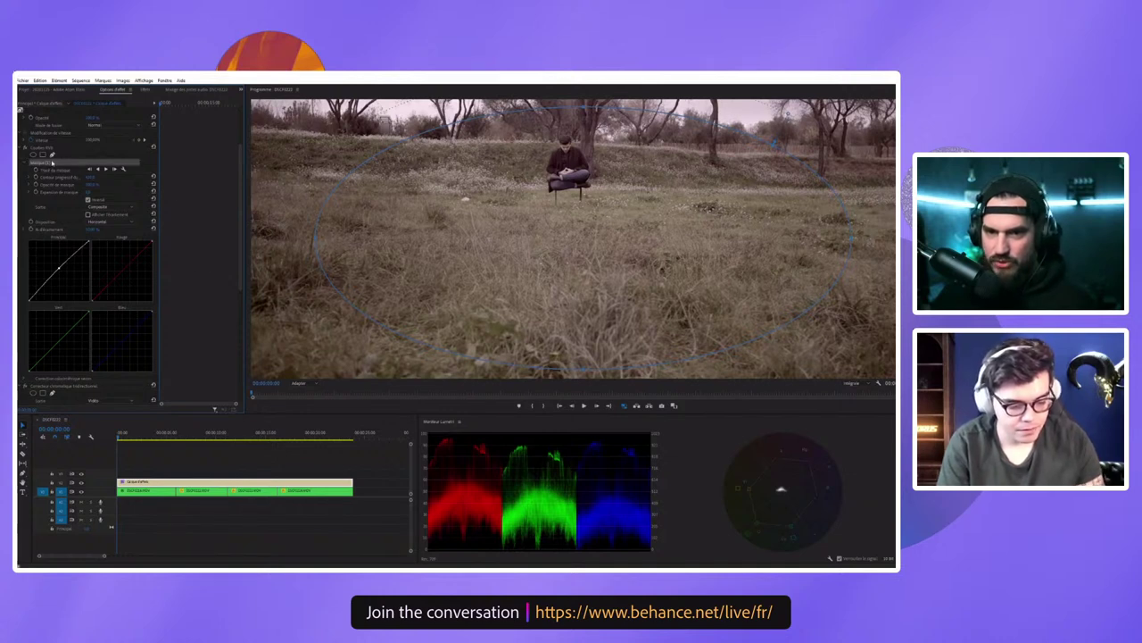
left_click(68, 149)
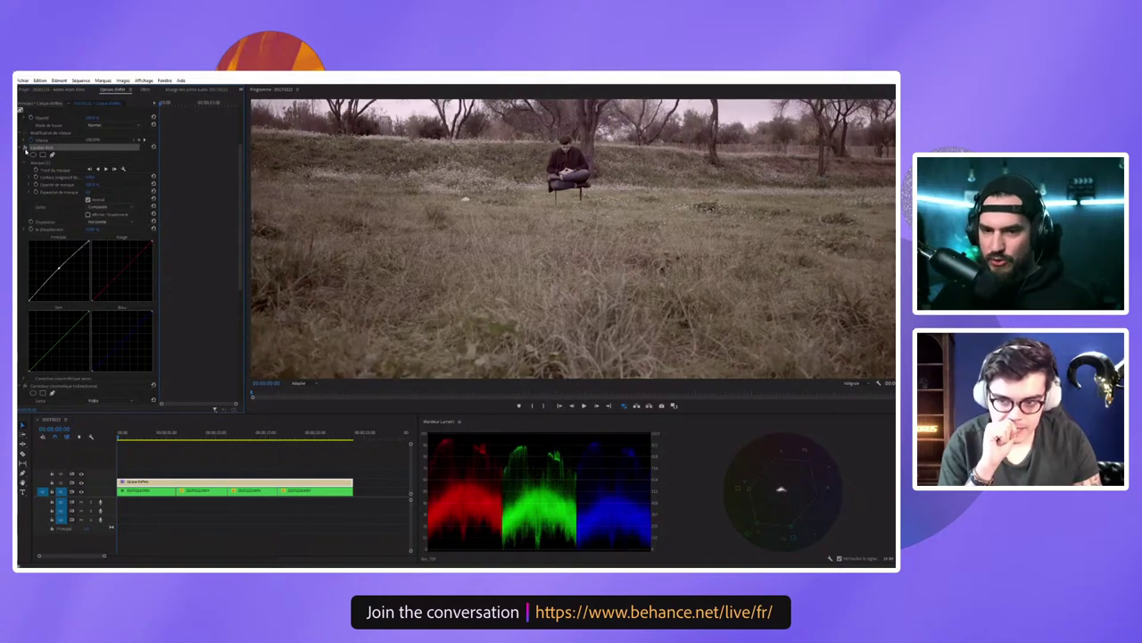
Step: Toggle RGB Curves off and on to compare, then collapse Courbes RVB
left_click(27, 148)
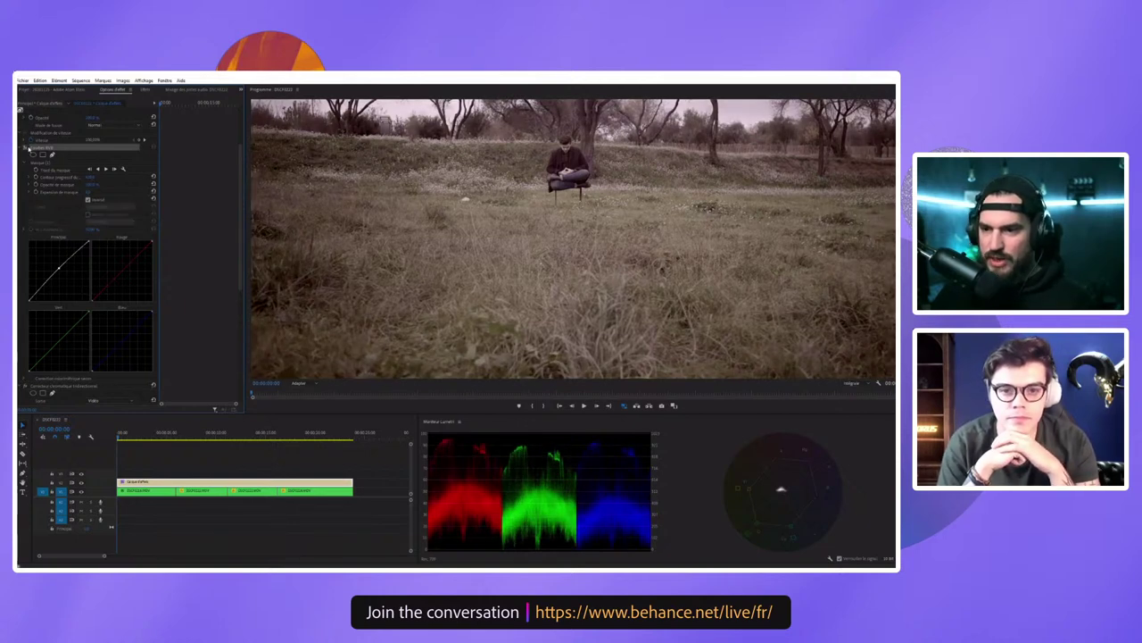
left_click(27, 149)
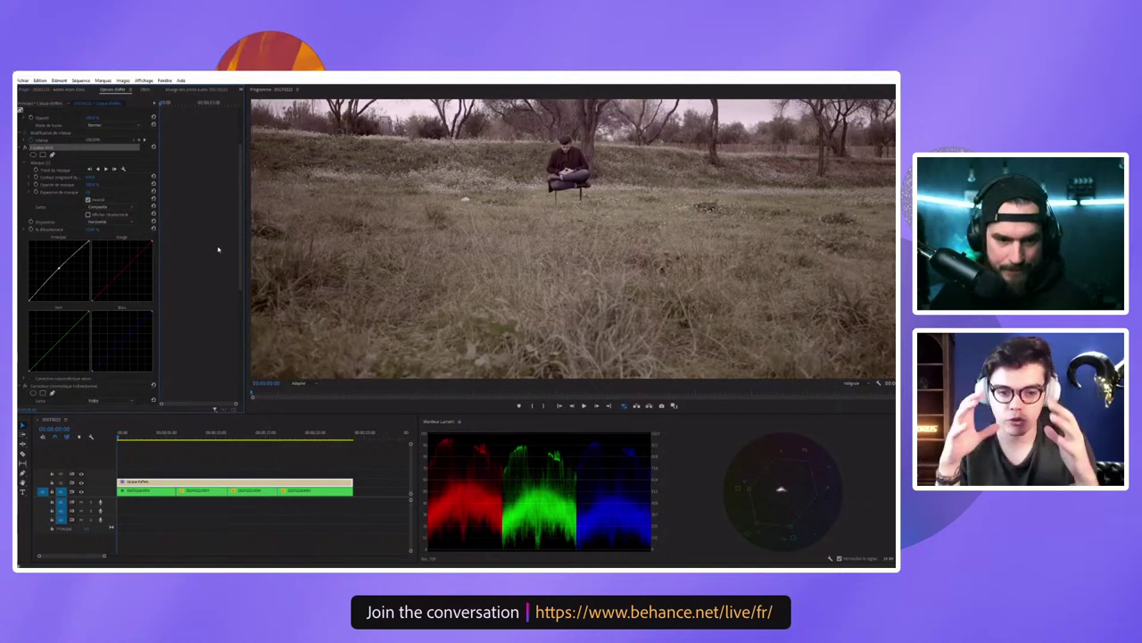
left_click(22, 147)
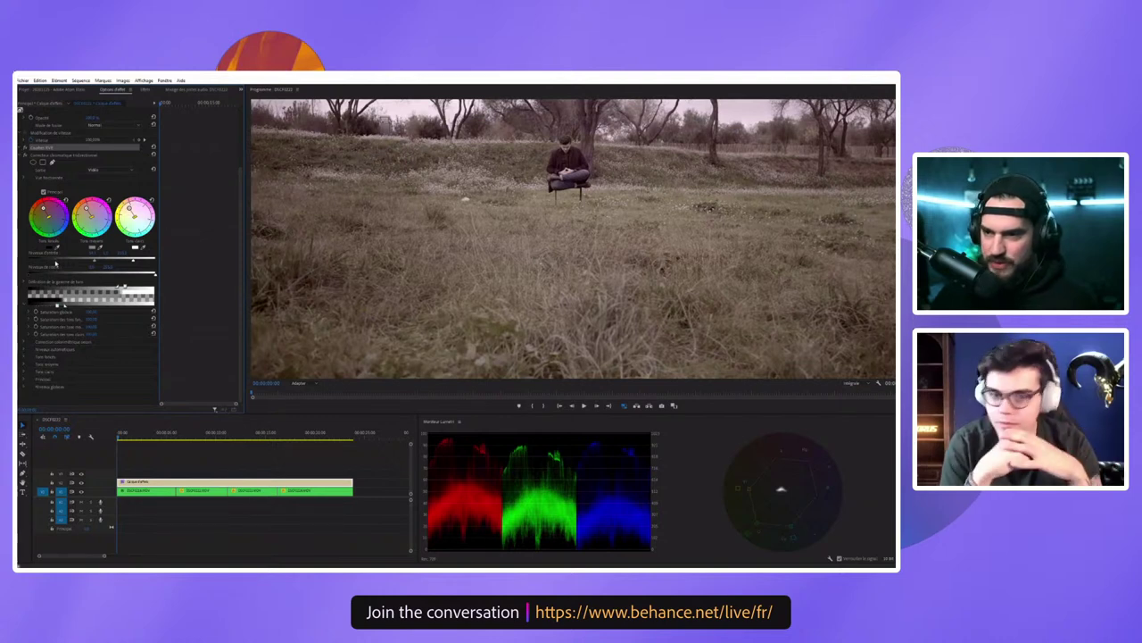
Step: Lift and fade the three-way corrector's tonal sliders, then play the sequence from the start
left_click(29, 282)
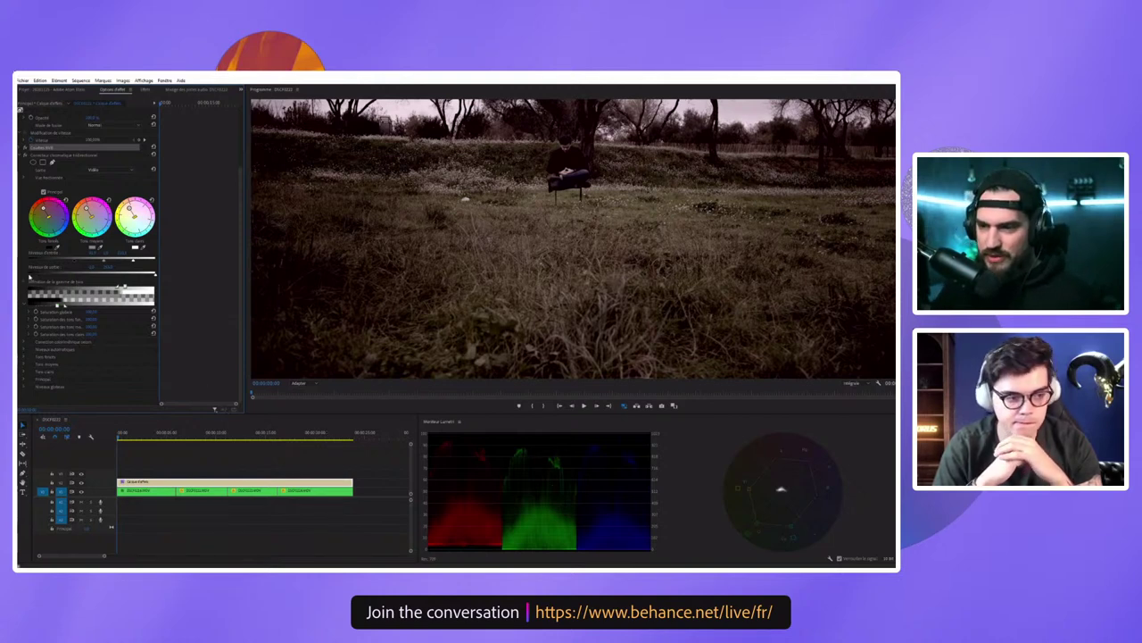
left_click(52, 276)
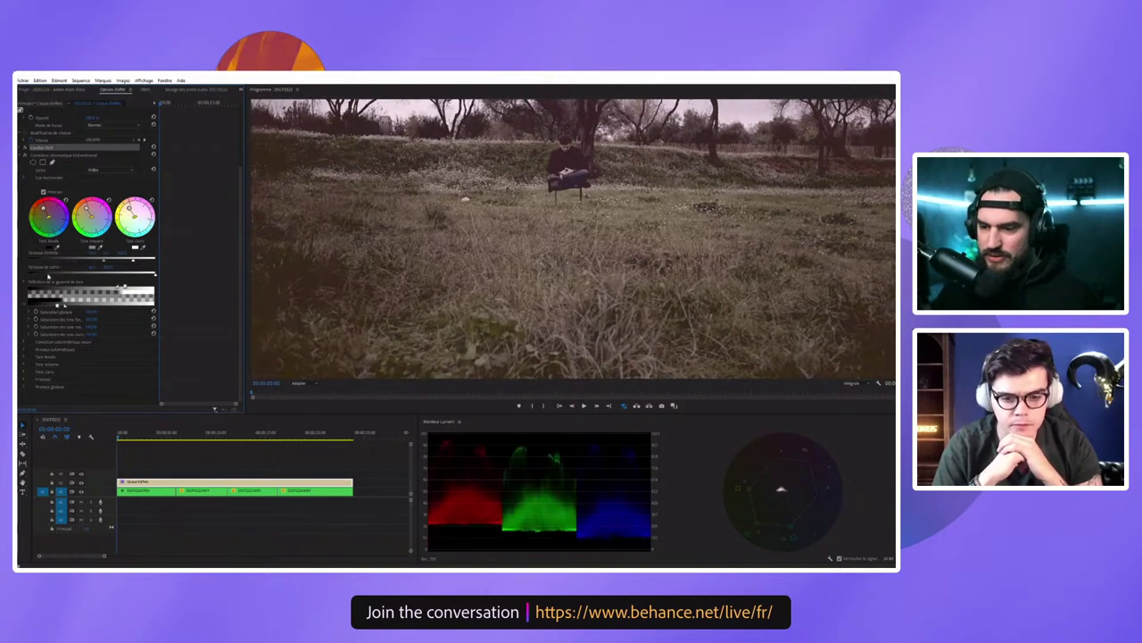
left_click_drag(48, 276, 71, 285)
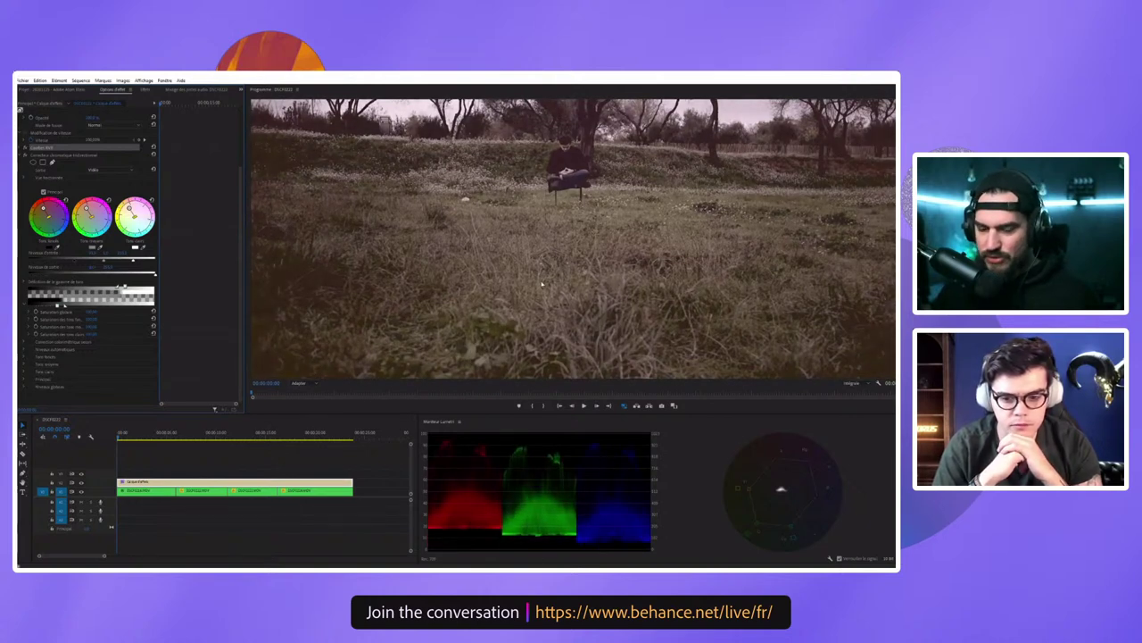
key("Home")
key("space")
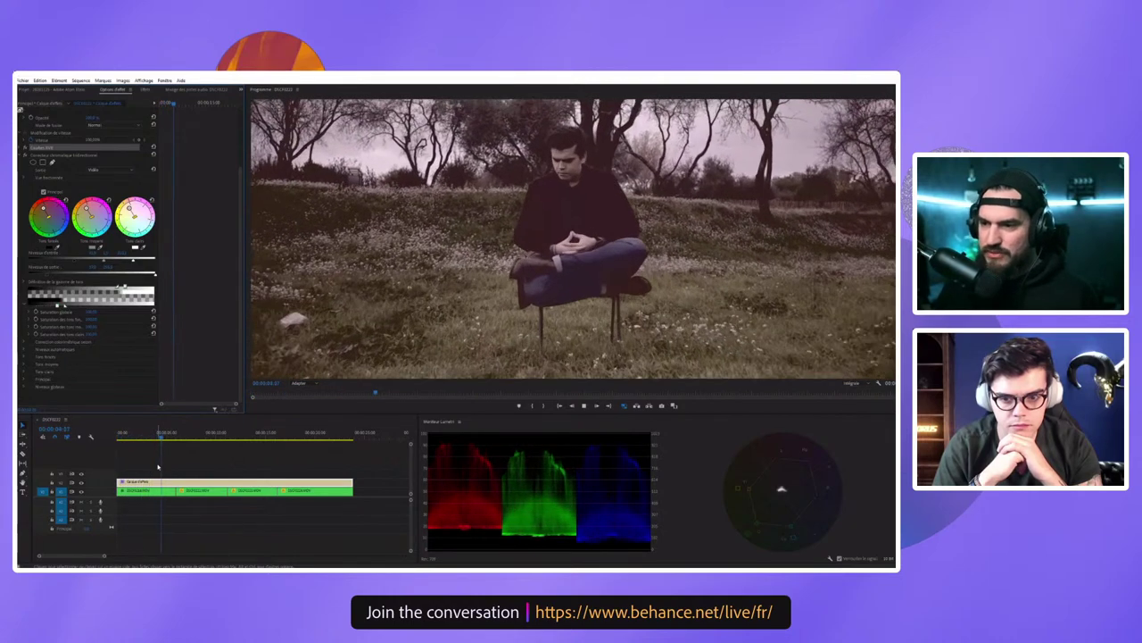
Step: Stop playback, retune the tonal slider darker then brighter, and collapse the corrector
key("space")
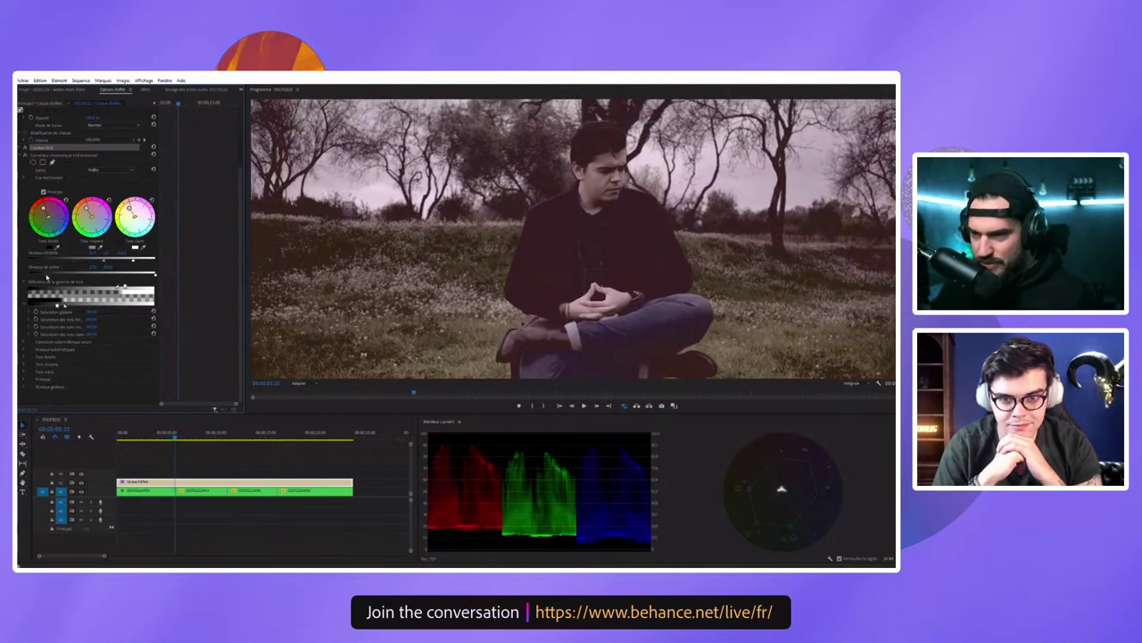
left_click_drag(49, 277, 38, 274)
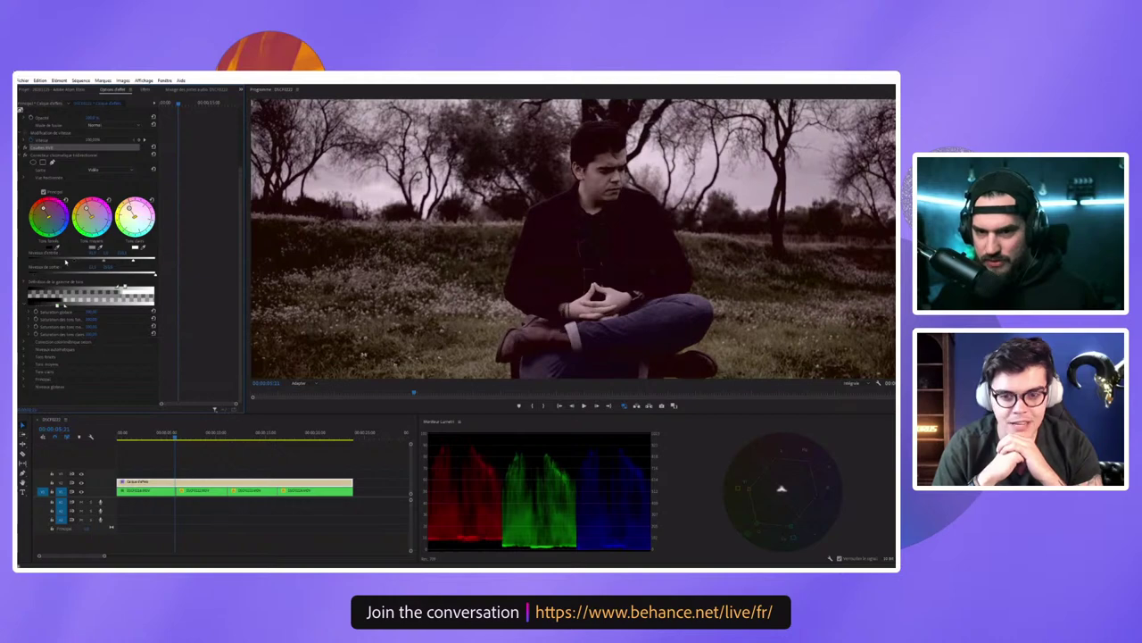
mouse_move(65, 261)
left_mouse_down()
mouse_move(111, 263)
mouse_move(57, 260)
left_mouse_up()
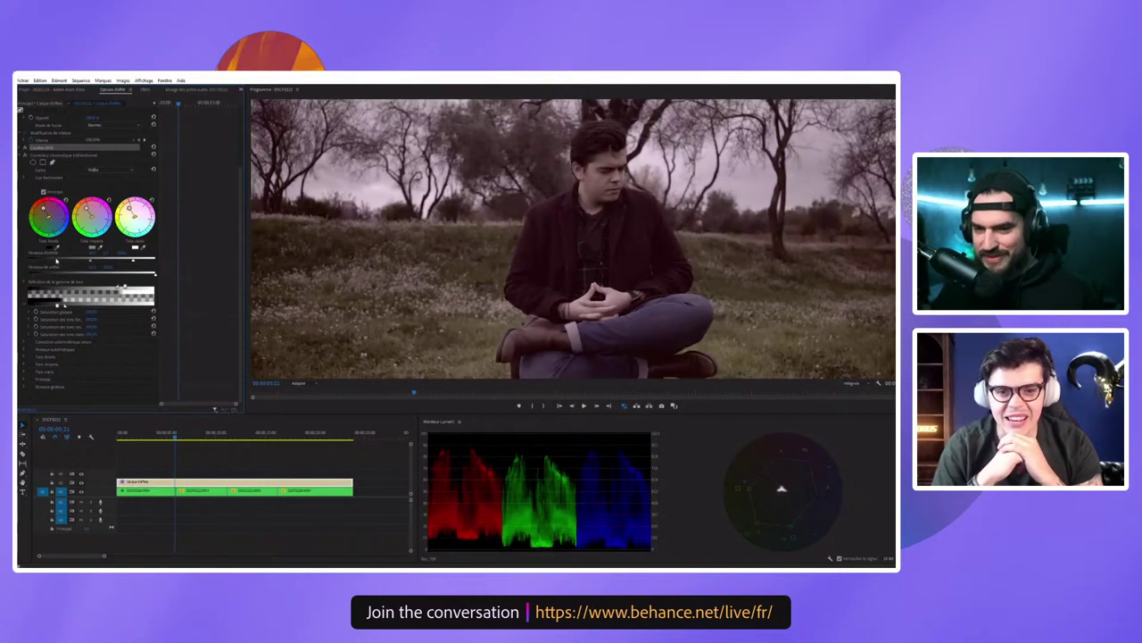
left_click(20, 154)
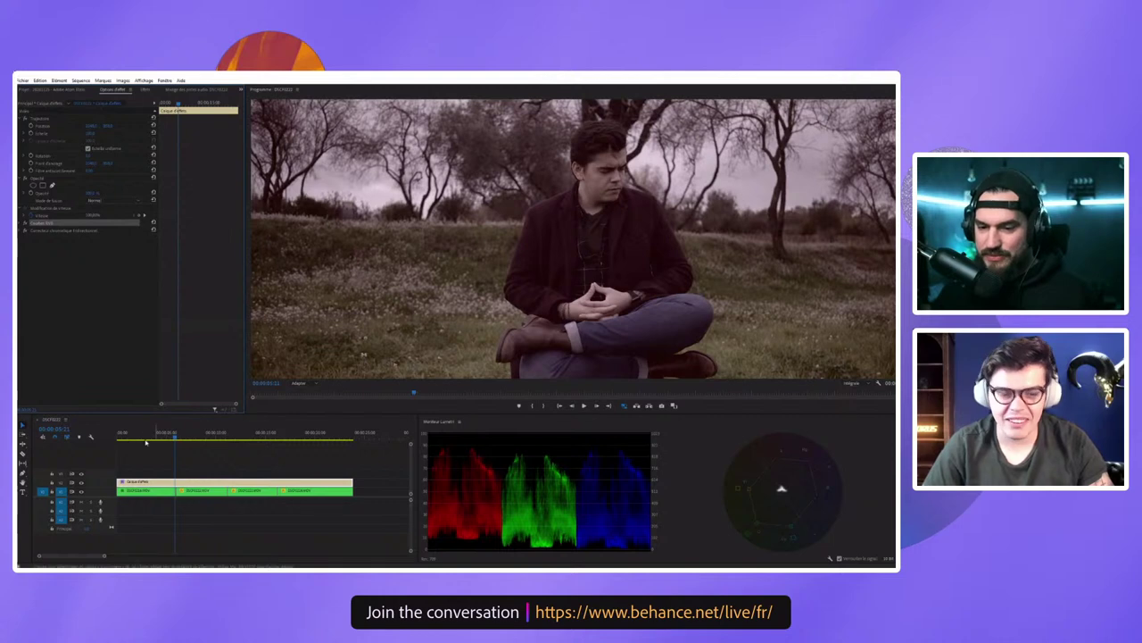
Step: Review the graded sequence from the phone shot through to the hillside shot
left_click(189, 436)
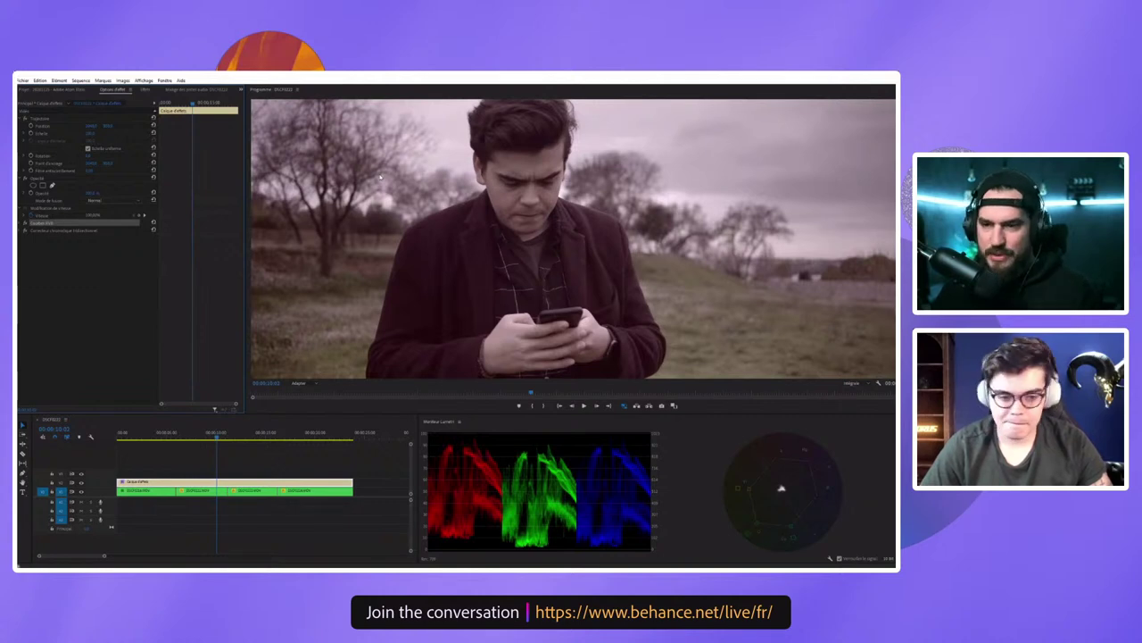
key("space")
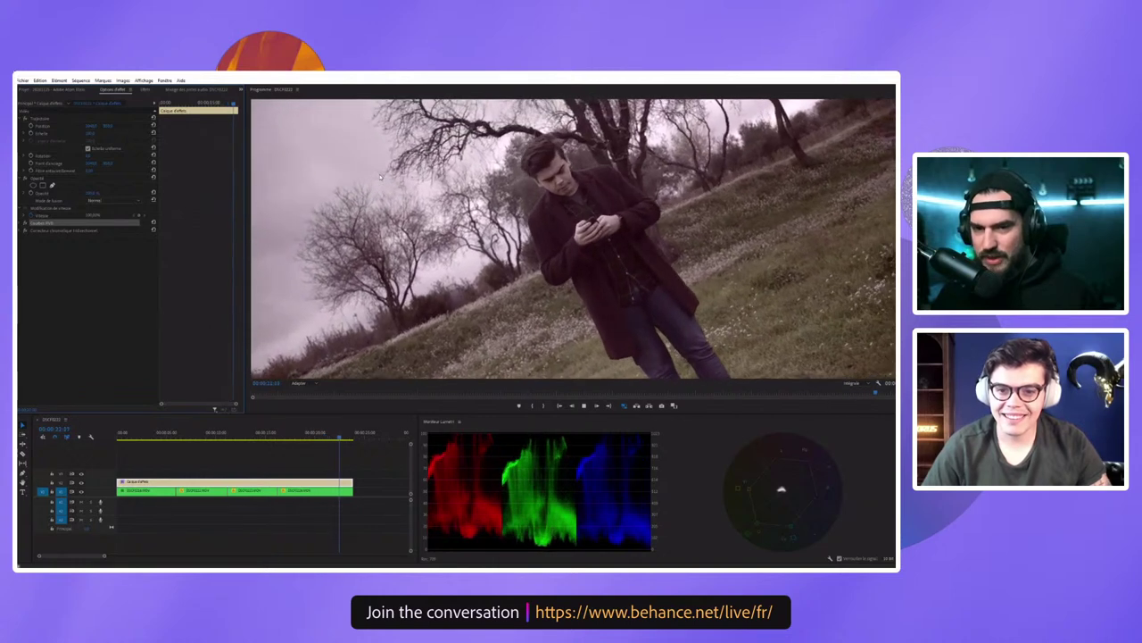
key("space")
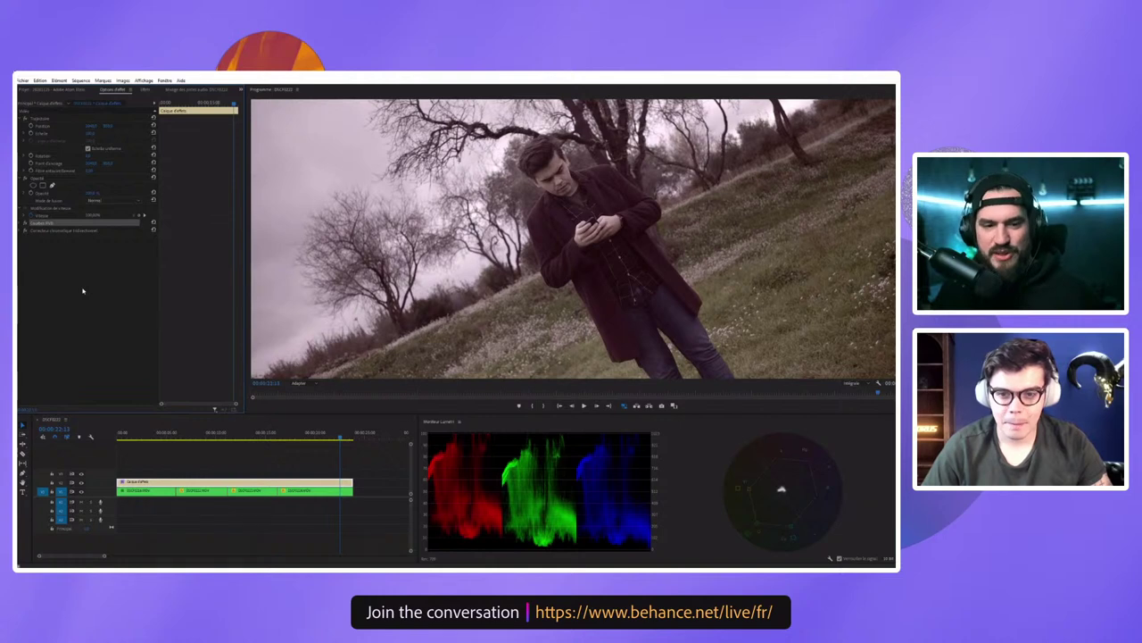
Step: Expand the three-way corrector and scrub from the seated levitation shot to the phone shot
left_click(23, 231)
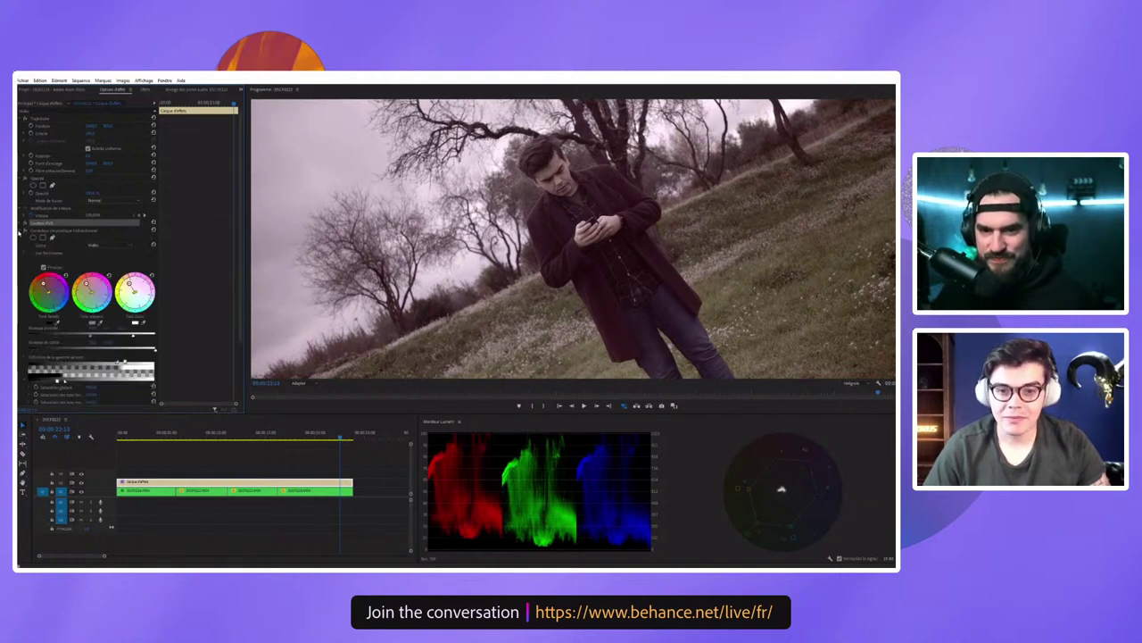
scroll(71, 250, "down", 2)
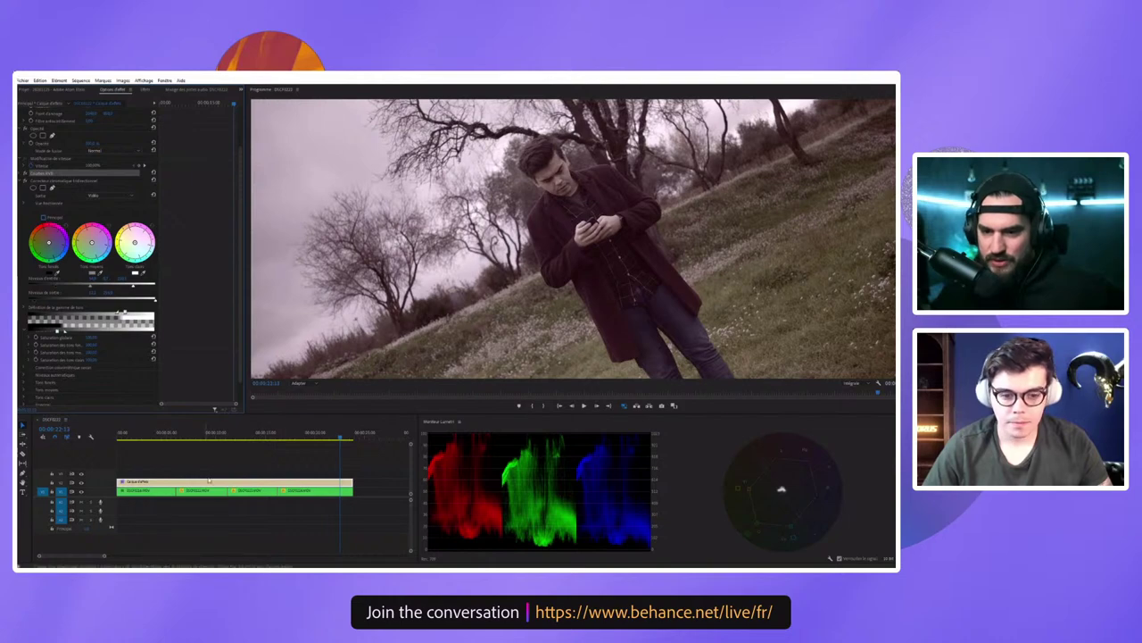
left_click(163, 434)
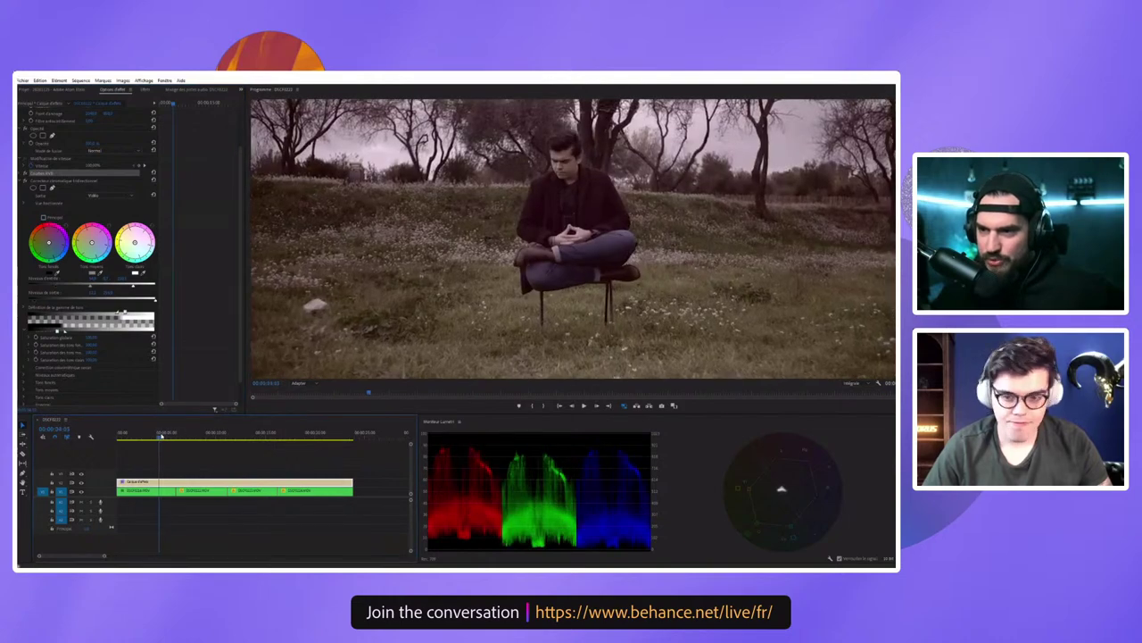
left_click_drag(165, 436, 226, 439)
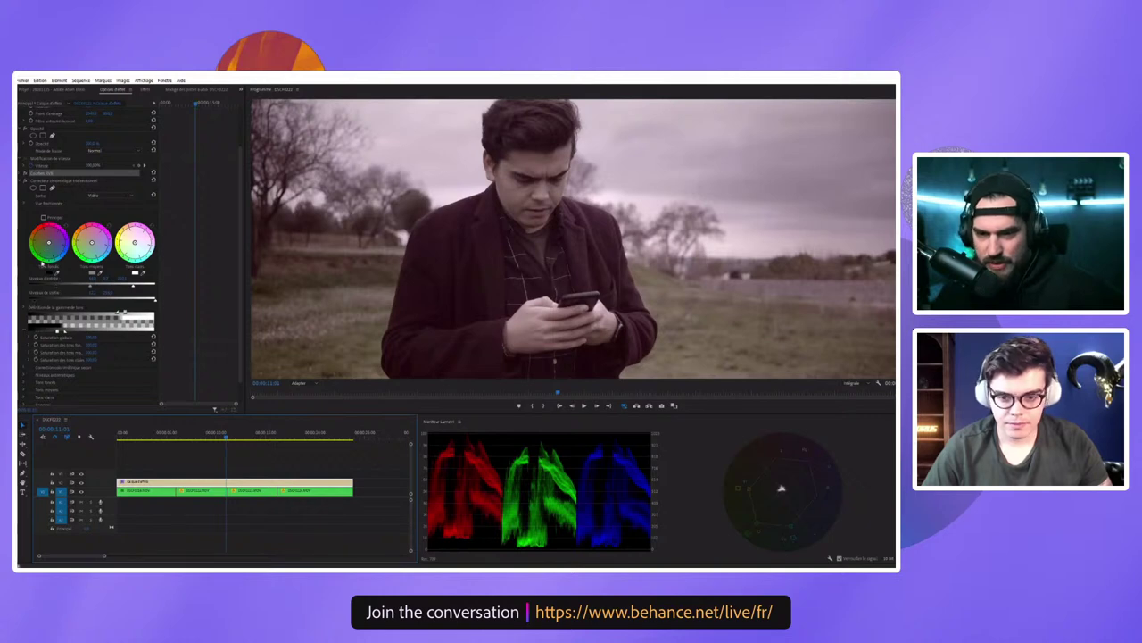
Step: Raise tonal contrast and saturation for a pinker image, undoing the wheel tint
left_click_drag(56, 287, 88, 291)
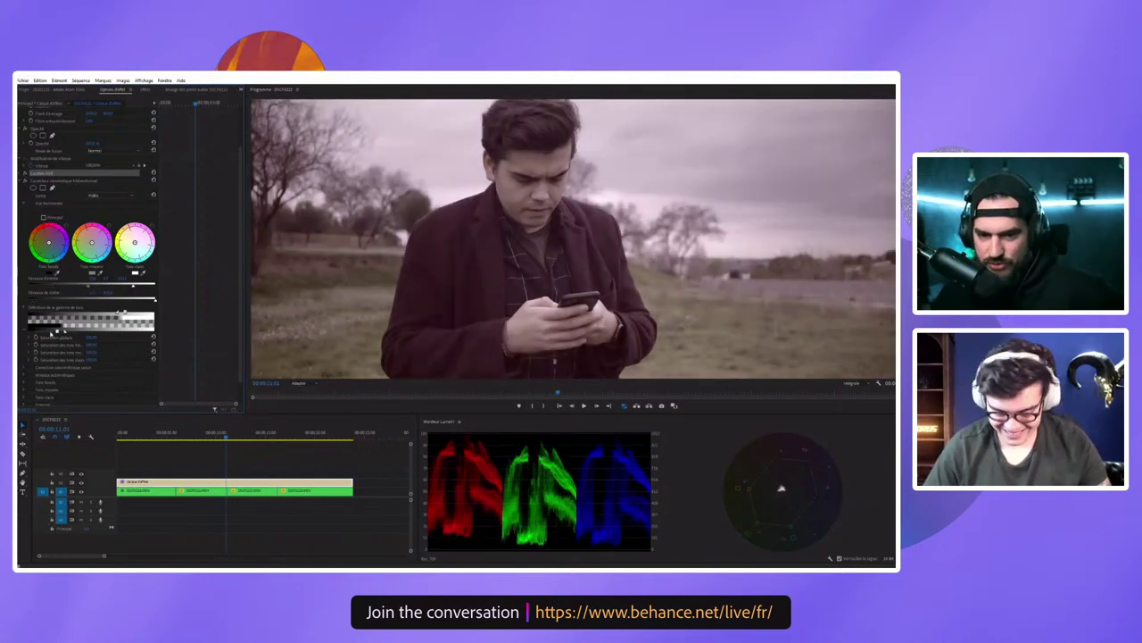
left_click_drag(89, 339, 119, 354)
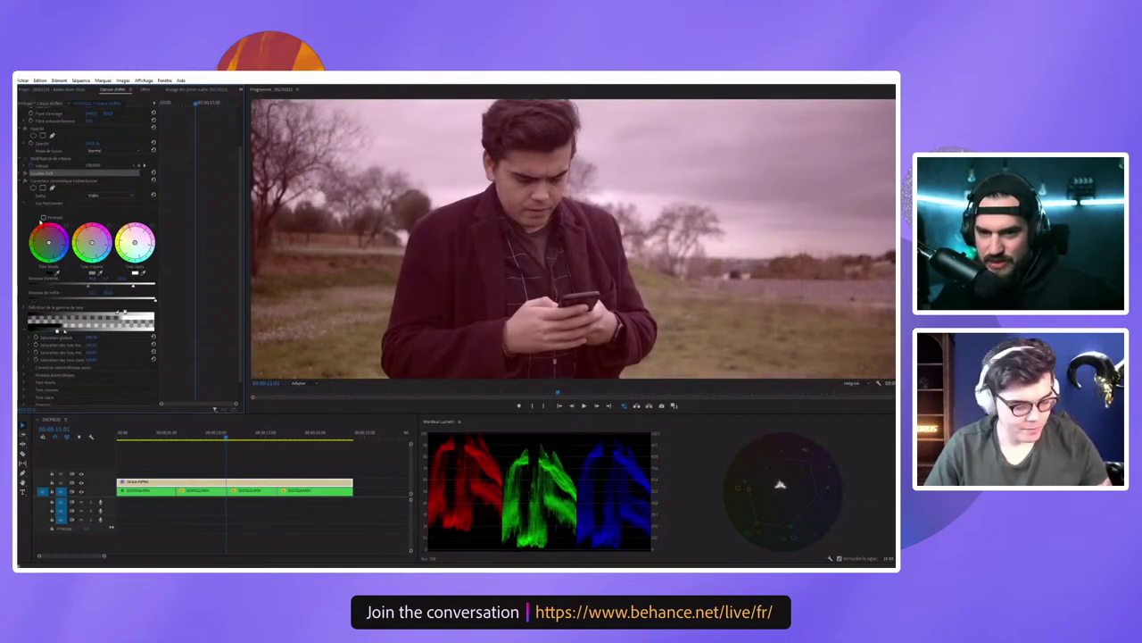
key("ctrl+z")
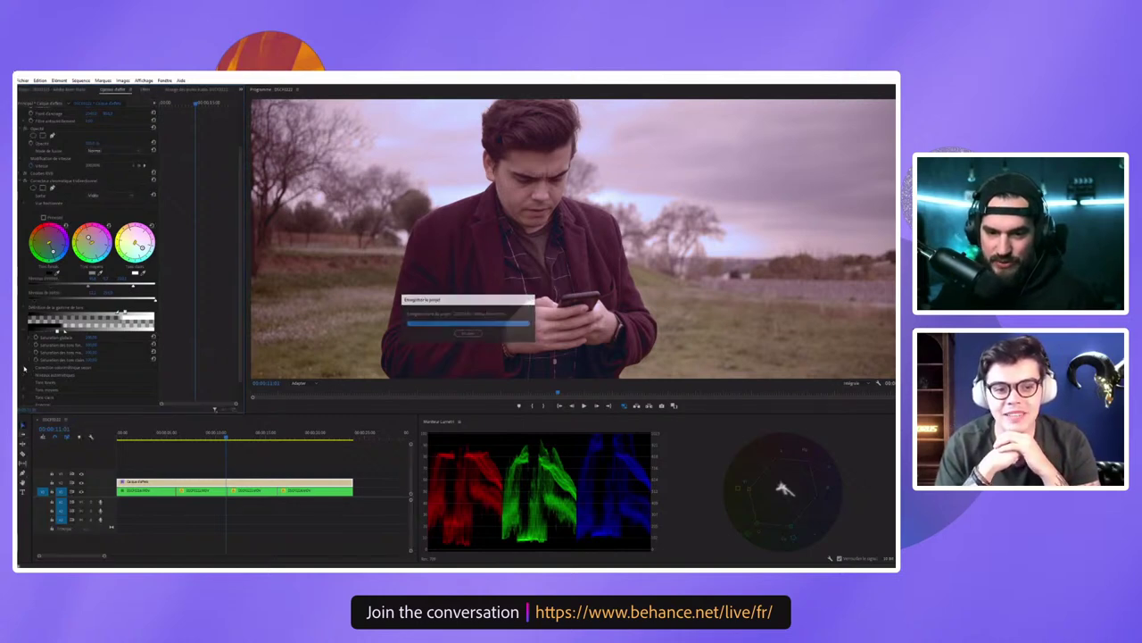
Step: Expand another section of the colour corrector's settings in Effect Controls
left_click(26, 368)
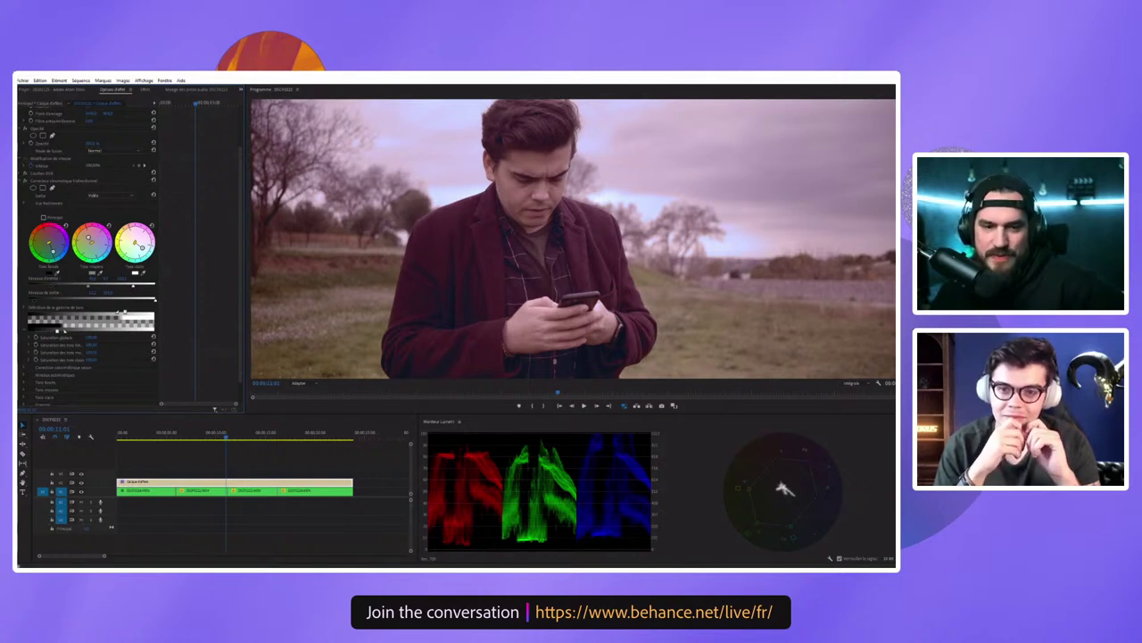
Step: Search the effects library for 'lumetri', then clear the search
left_click(144, 90)
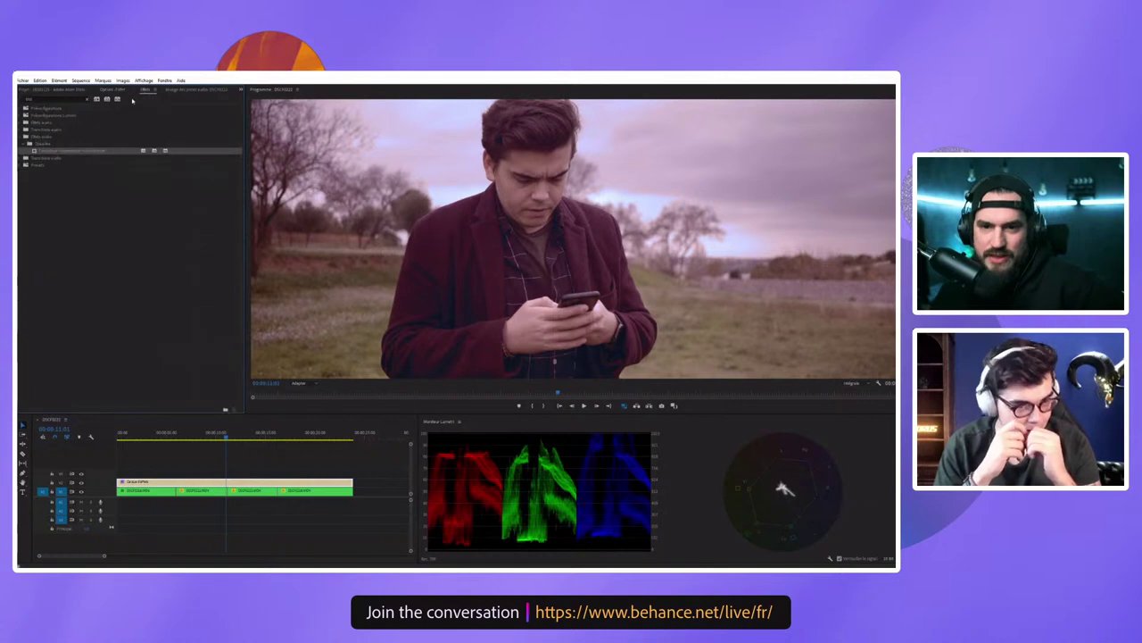
left_click(61, 98)
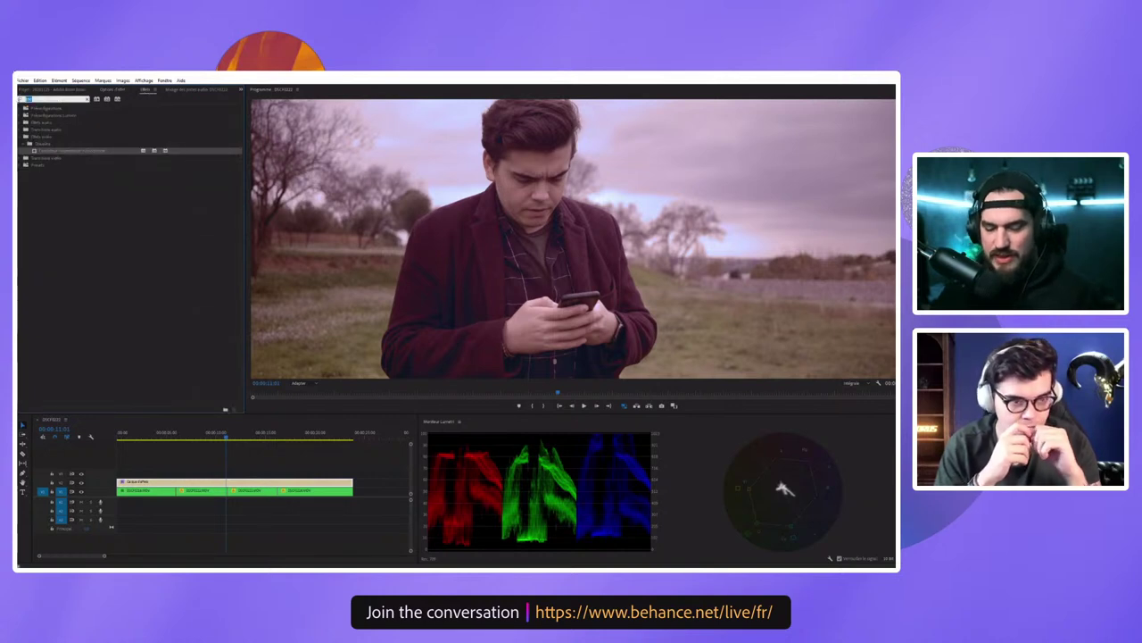
type("lumetri")
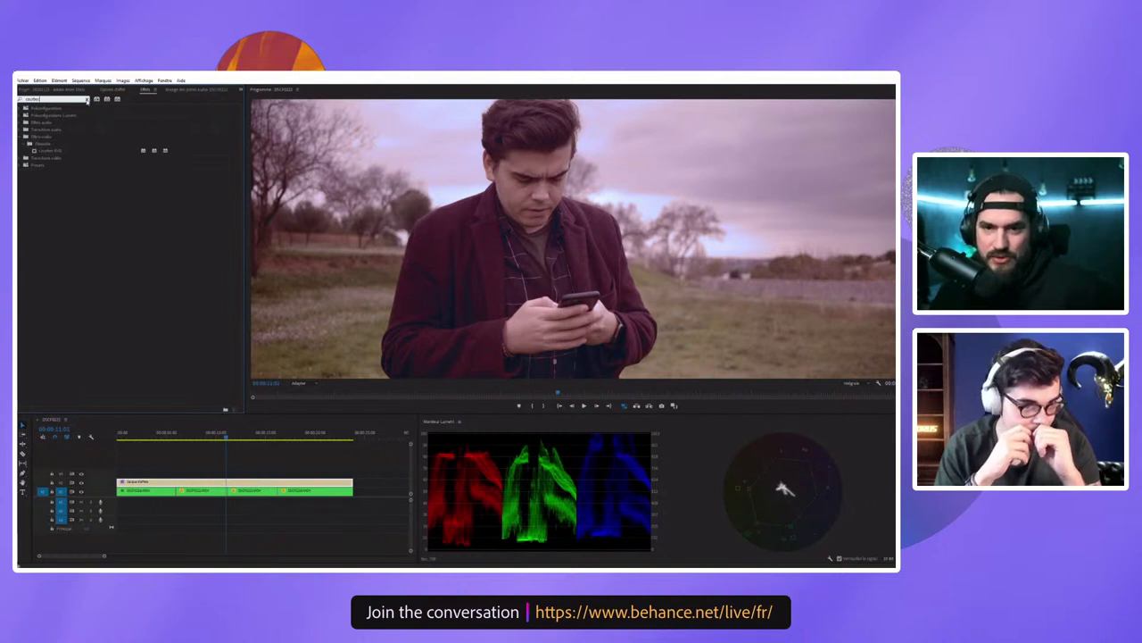
left_click(86, 100)
Step: Browse the Video Effects > colour correction folder's entries, then collapse it and return to the effect settings
left_click(24, 137)
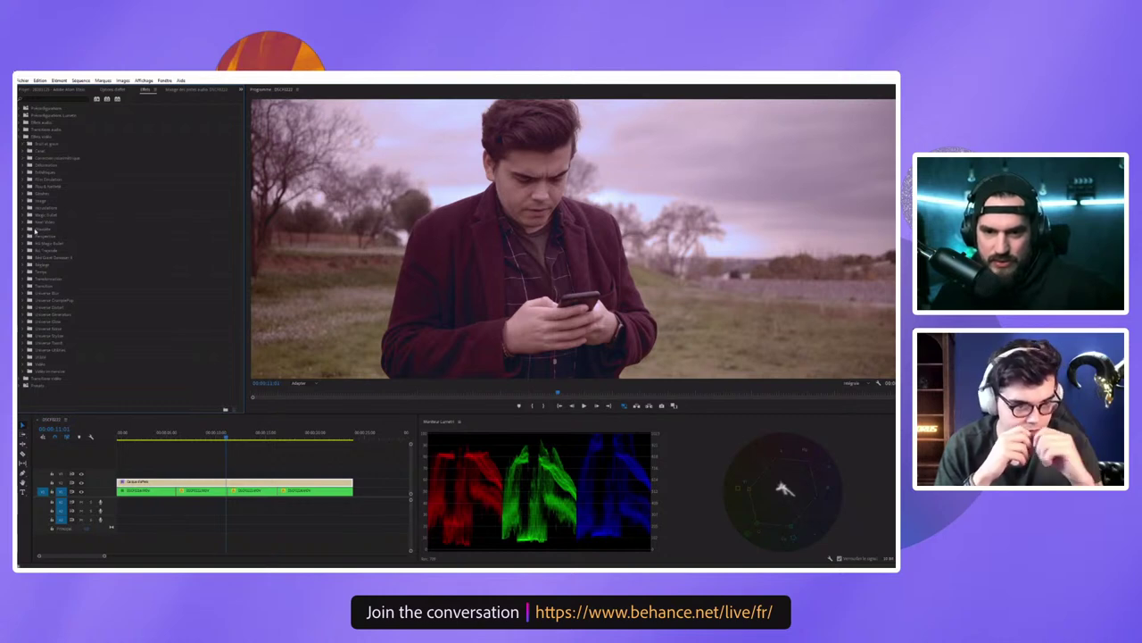
left_click(26, 230)
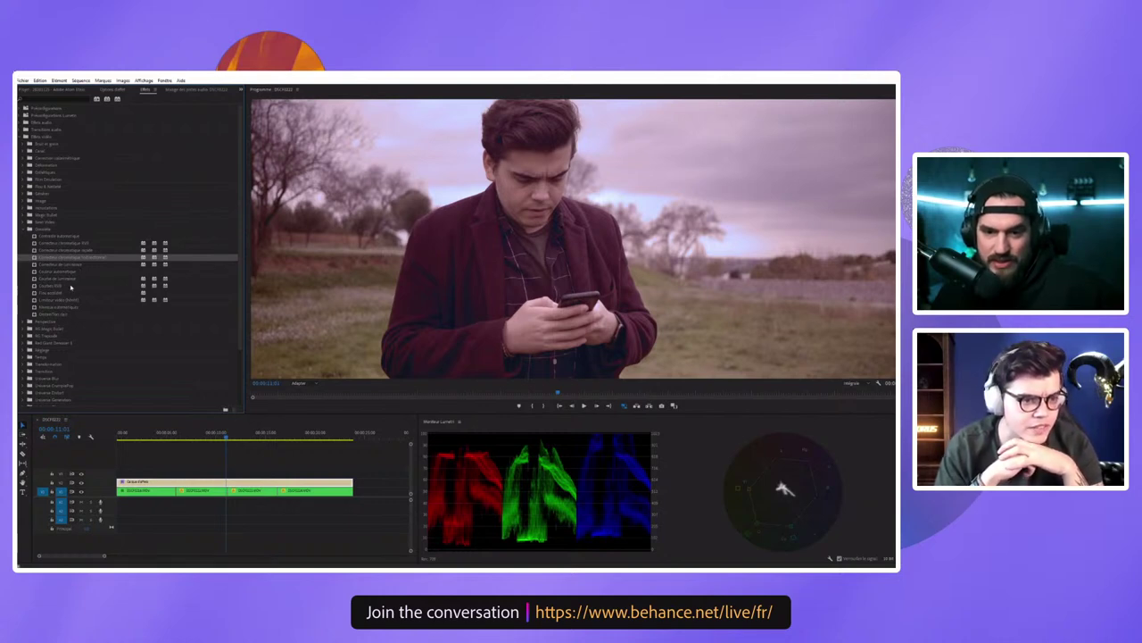
left_click(70, 286)
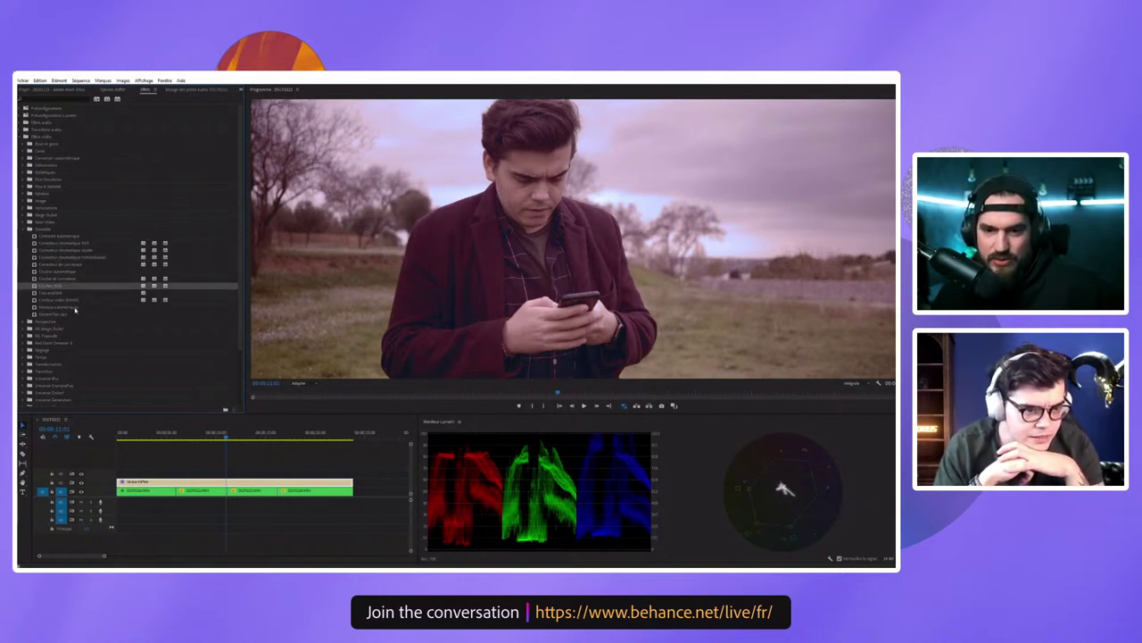
left_click(71, 307)
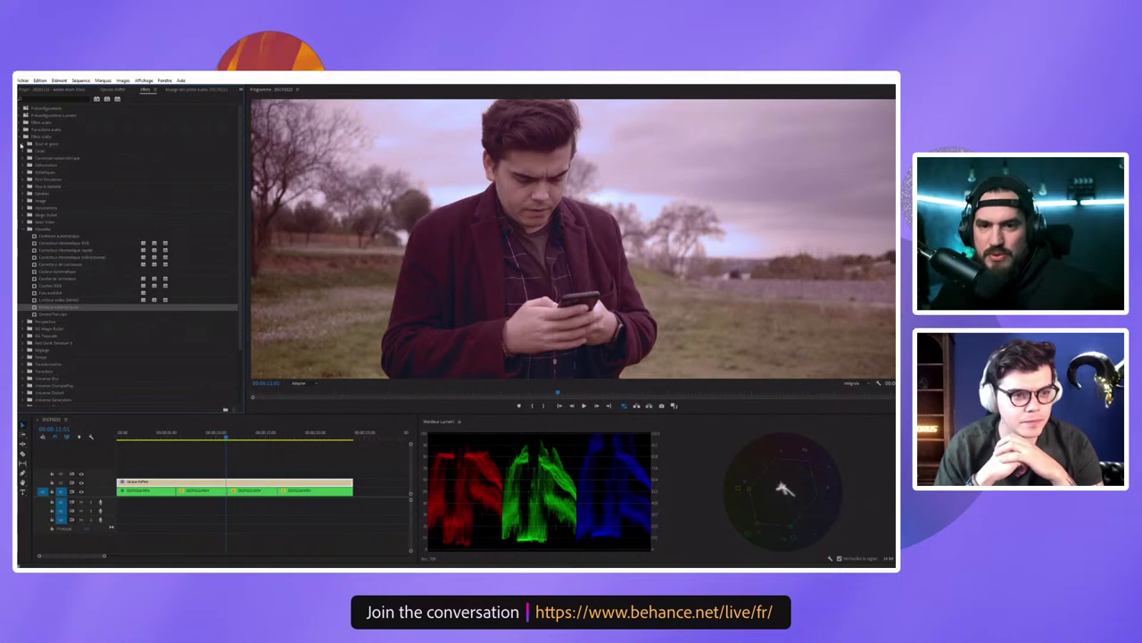
left_click(21, 136)
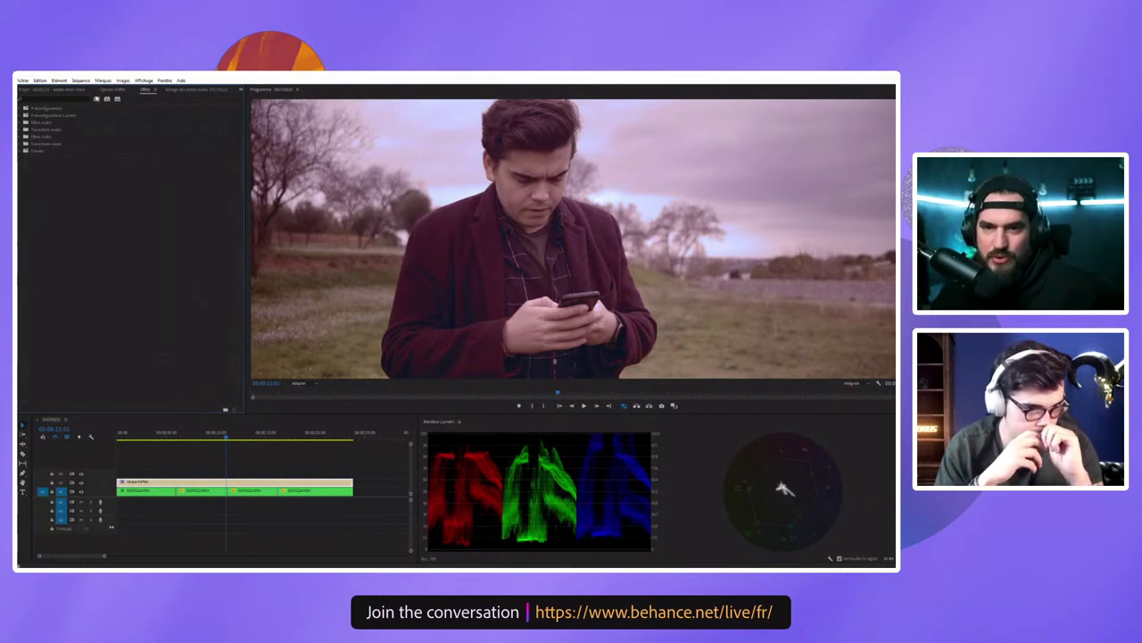
left_click(112, 89)
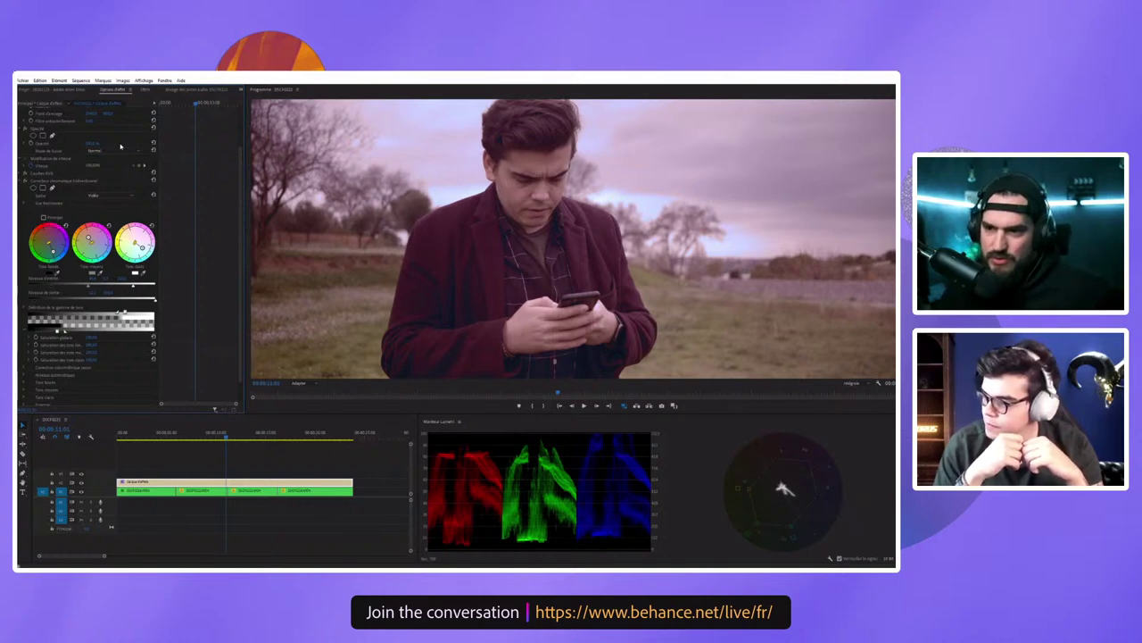
Step: Delete the Lumetri Color effect from the adjustment layer, leaving the footage ungraded
left_click(46, 173)
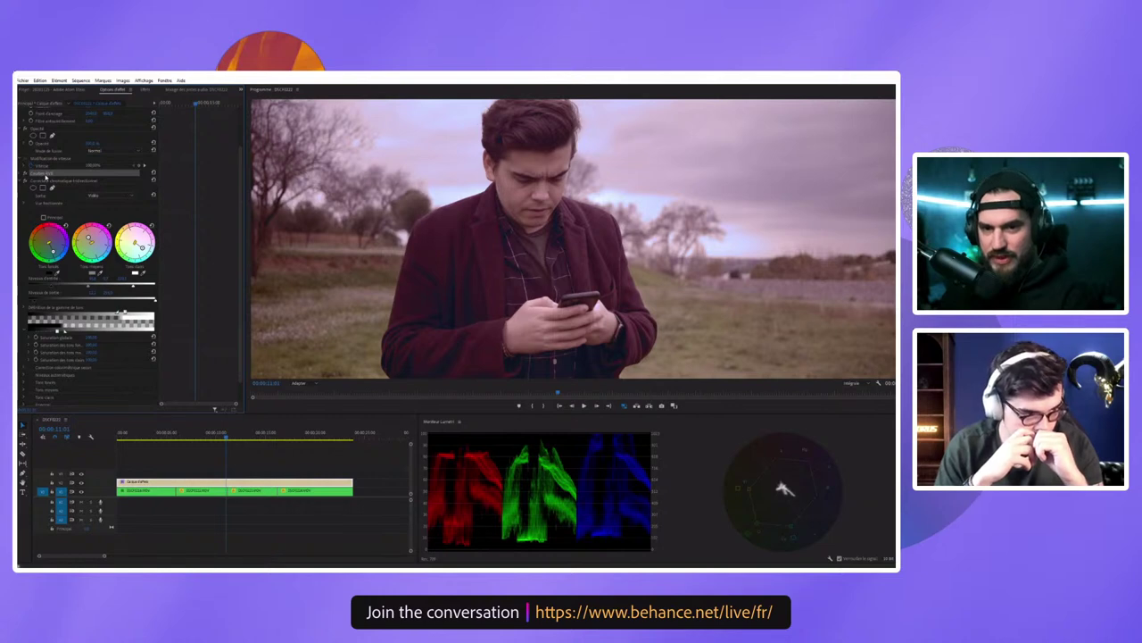
key("Delete")
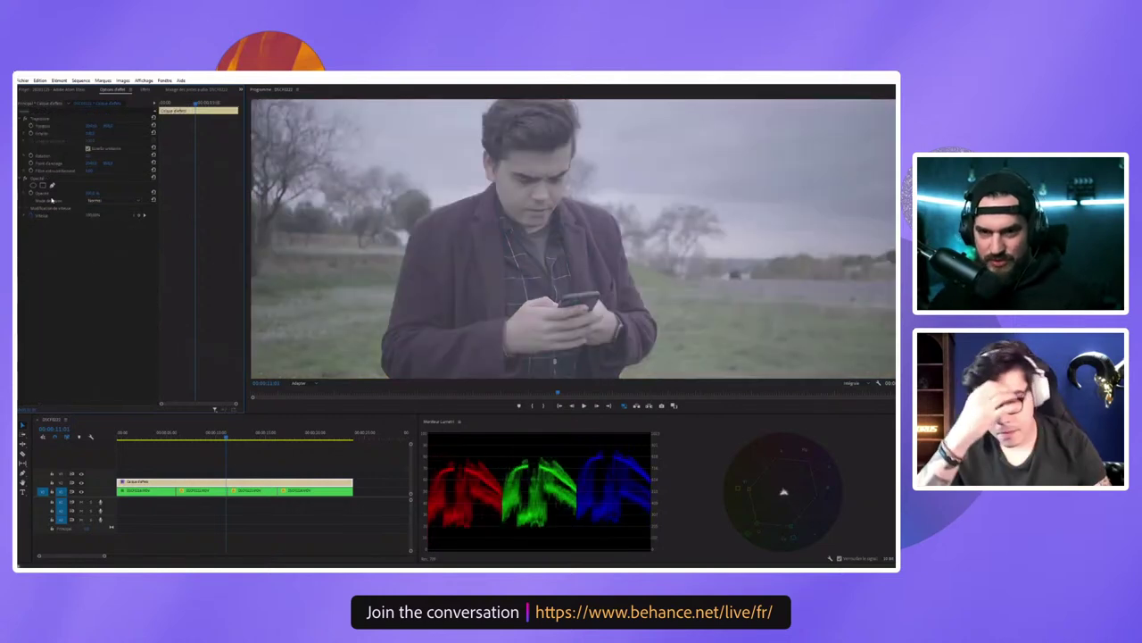
key("shift+7")
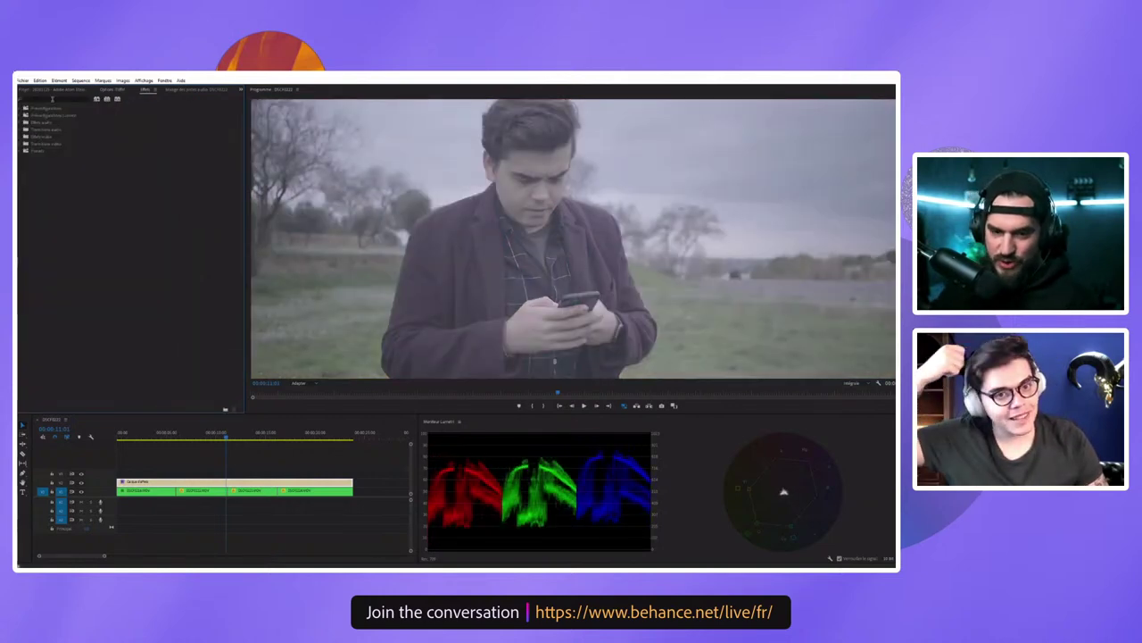
Step: Search the effects for 'couleur' and apply a fresh Lumetri Color to the adjustment layer
left_click(52, 100)
type("couleur")
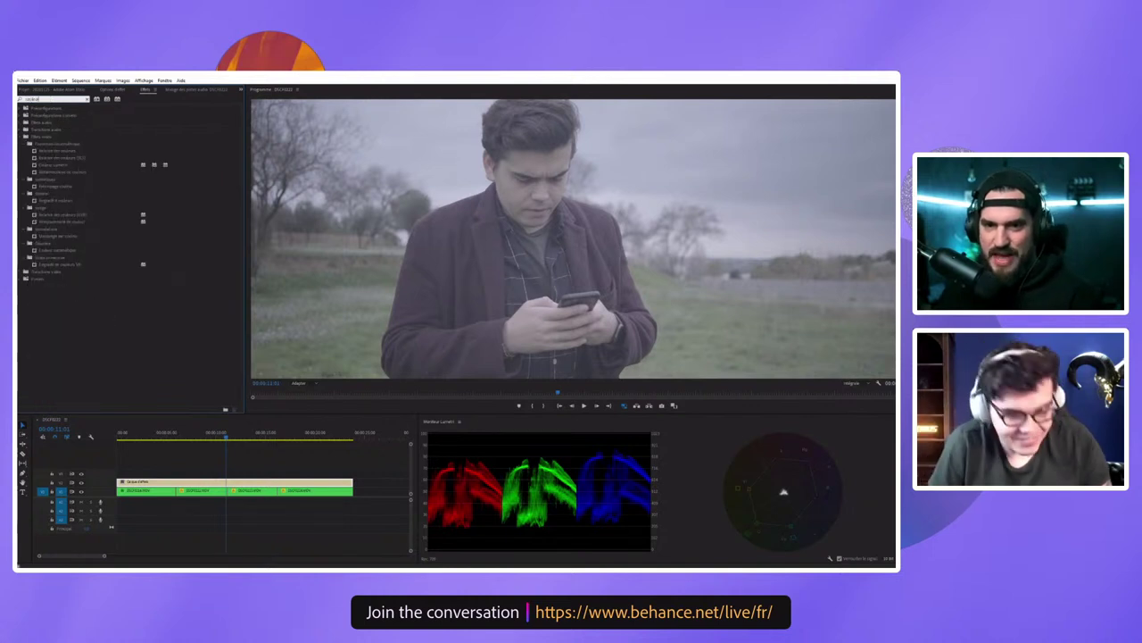
left_click(59, 166)
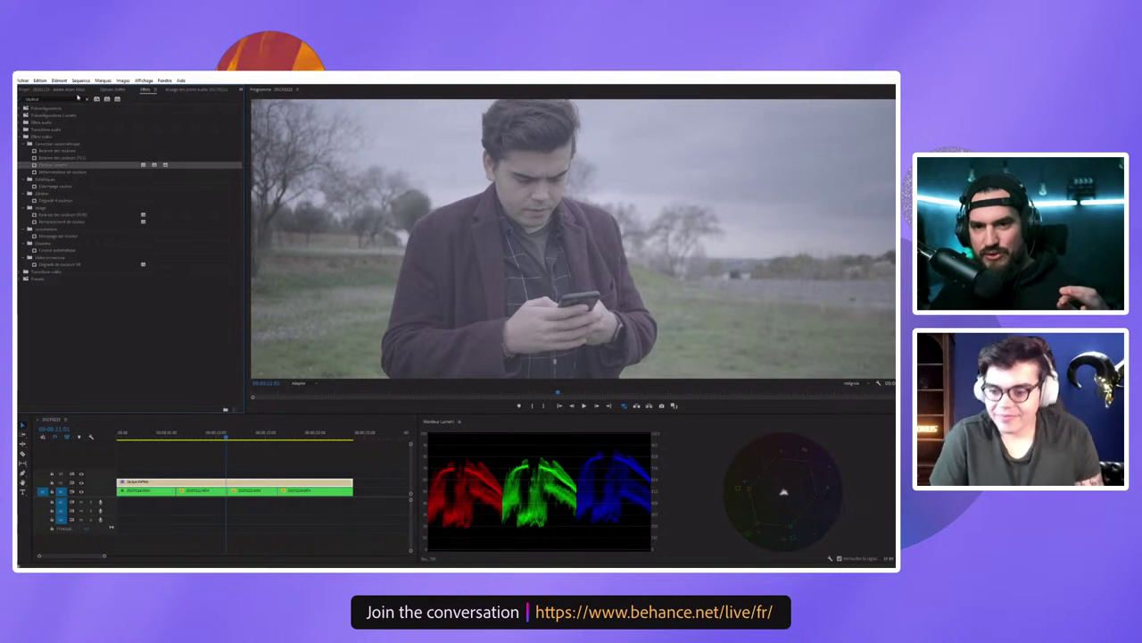
left_click(113, 89)
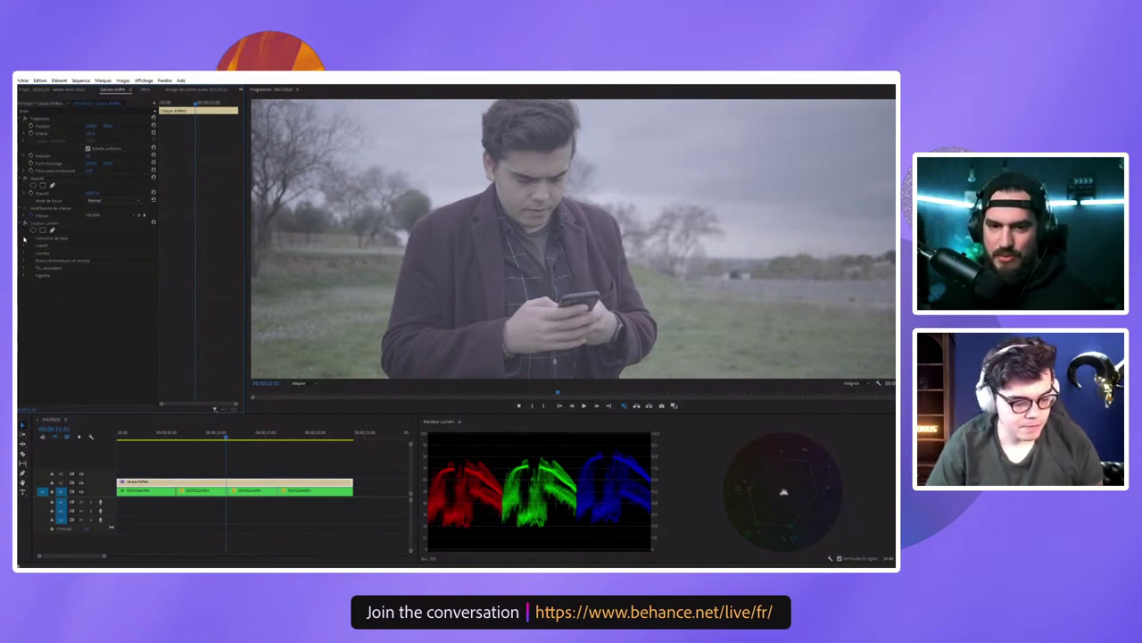
Step: Expand the new Lumetri Color's sections, including Basic Correction and HSL Secondary, and review them
left_click(24, 238)
scroll(28, 378, "down", 1)
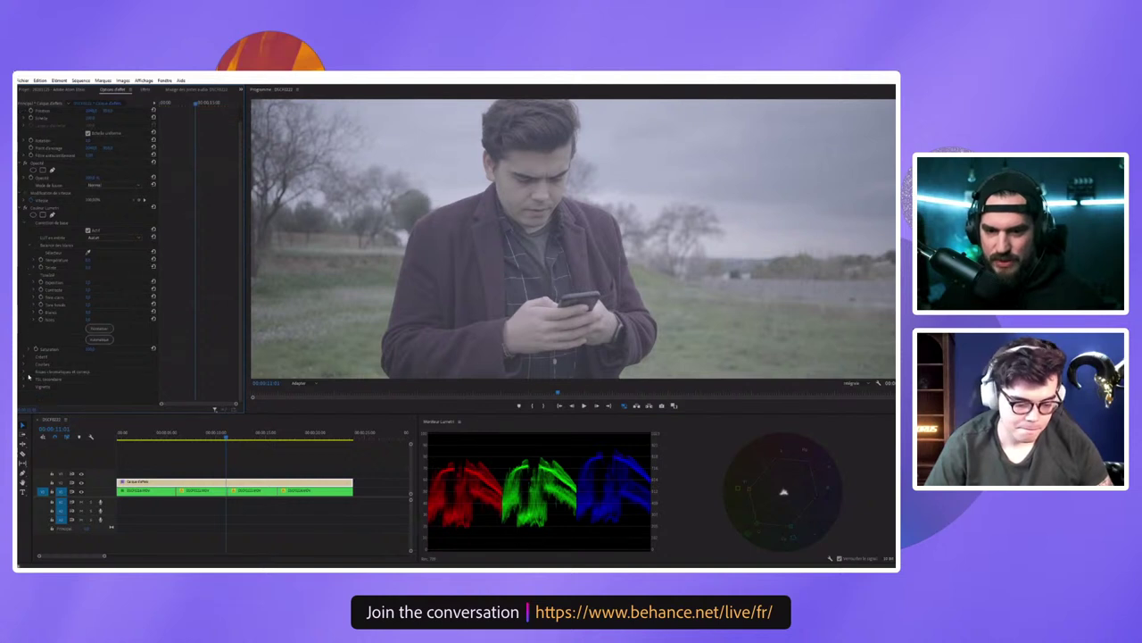
scroll(26, 375, "down", 3)
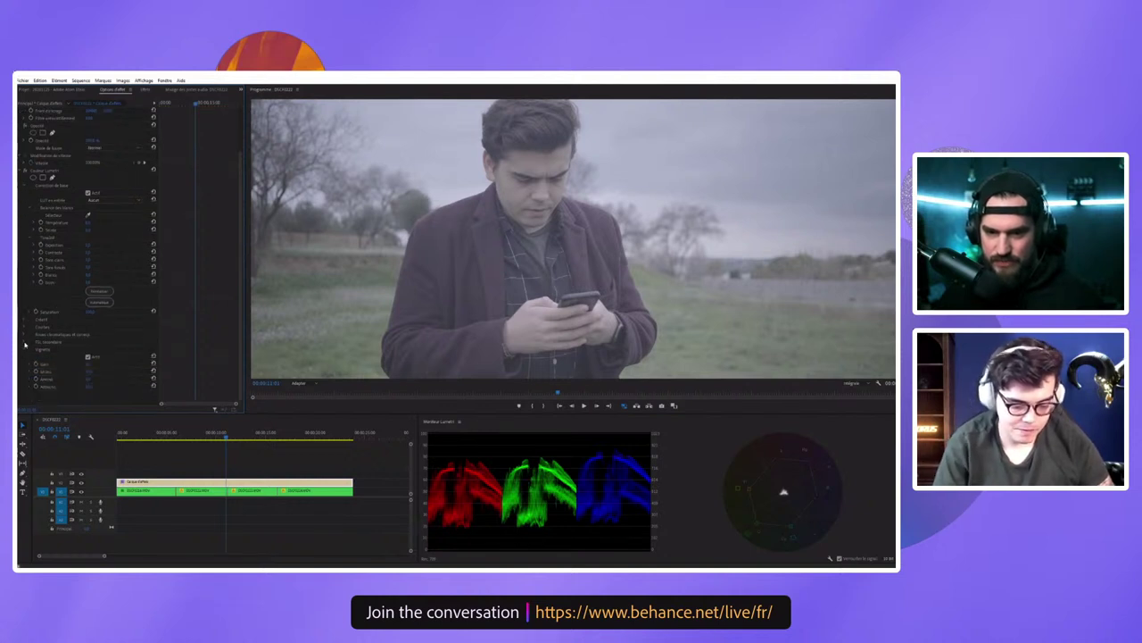
left_click(38, 300)
scroll(37, 297, "down", 1)
left_click(26, 263)
left_click(26, 256)
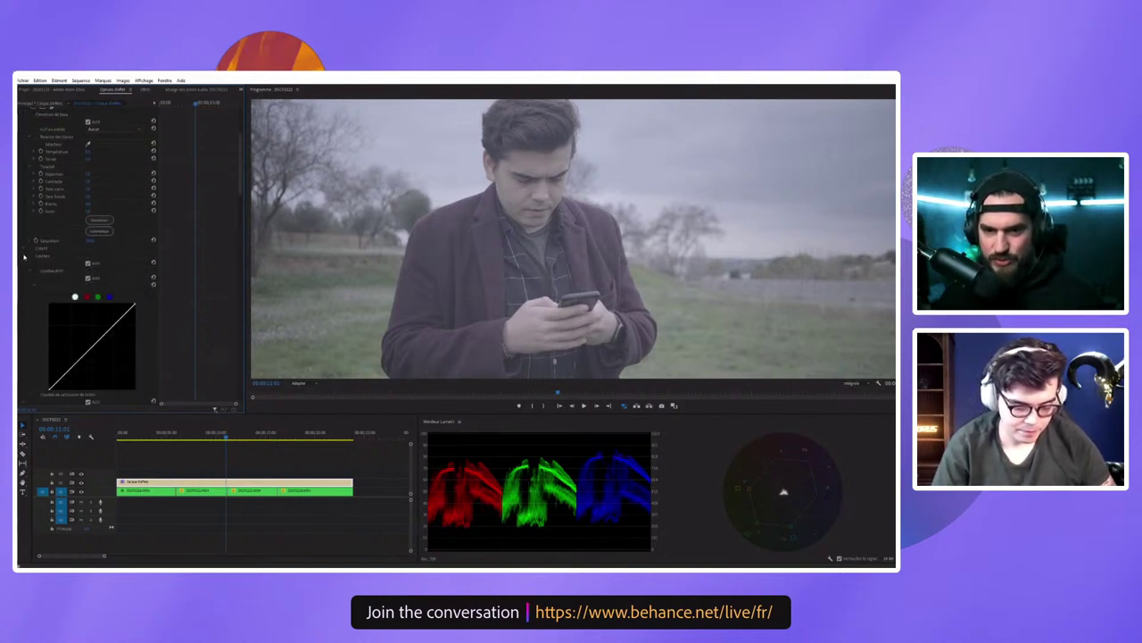
left_click(24, 249)
scroll(81, 268, "down", 2)
scroll(116, 281, "down", 2)
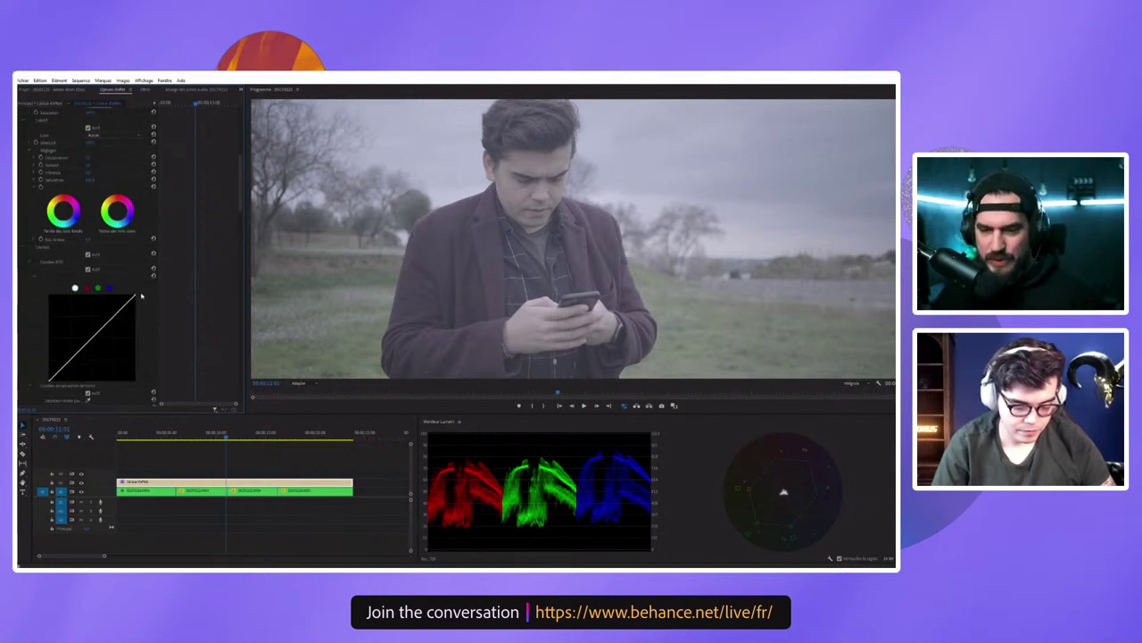
scroll(141, 289, "down", 3)
scroll(140, 287, "down", 2)
scroll(139, 282, "down", 2)
scroll(138, 277, "down", 2)
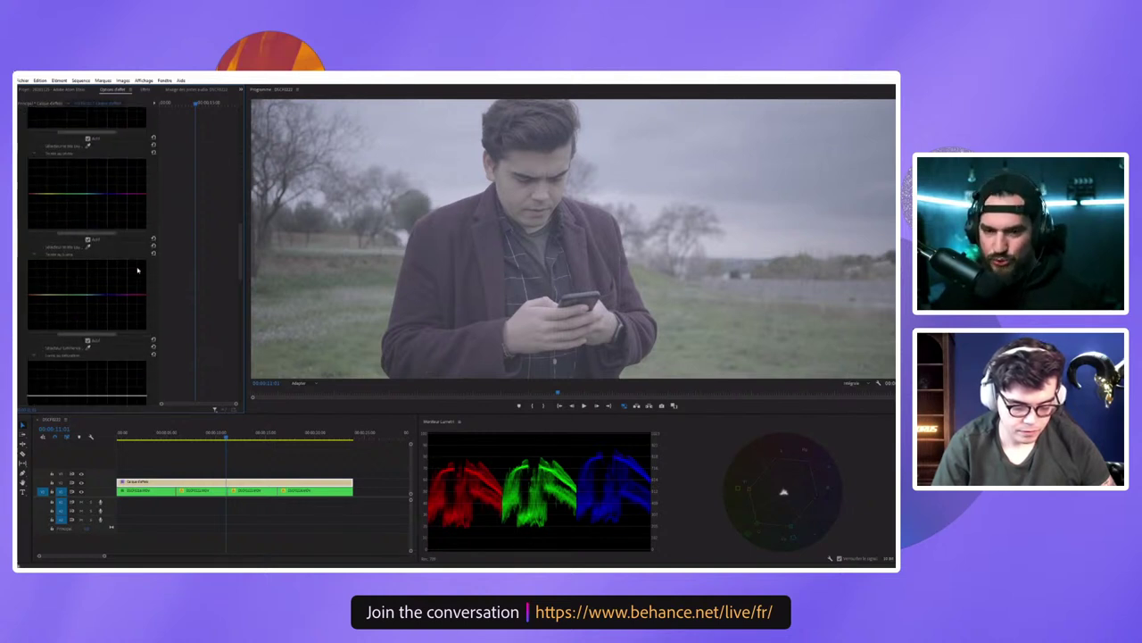
scroll(137, 271, "down", 2)
scroll(136, 272, "down", 1)
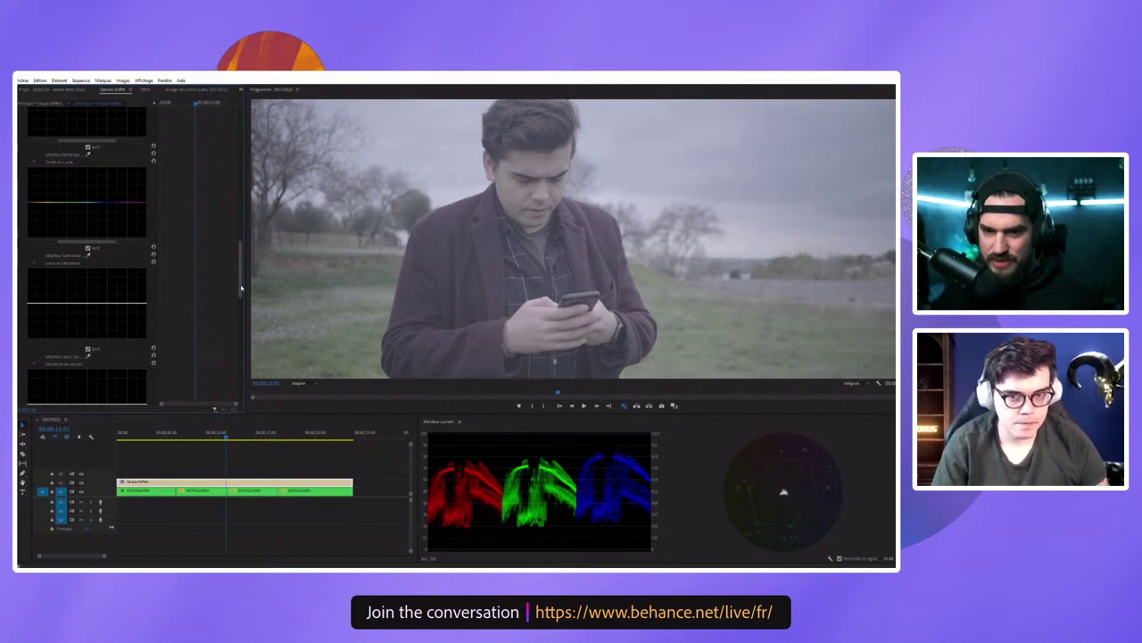
mouse_move(239, 290)
left_mouse_down()
mouse_move(237, 347)
mouse_move(251, 149)
mouse_move(245, 192)
left_mouse_up()
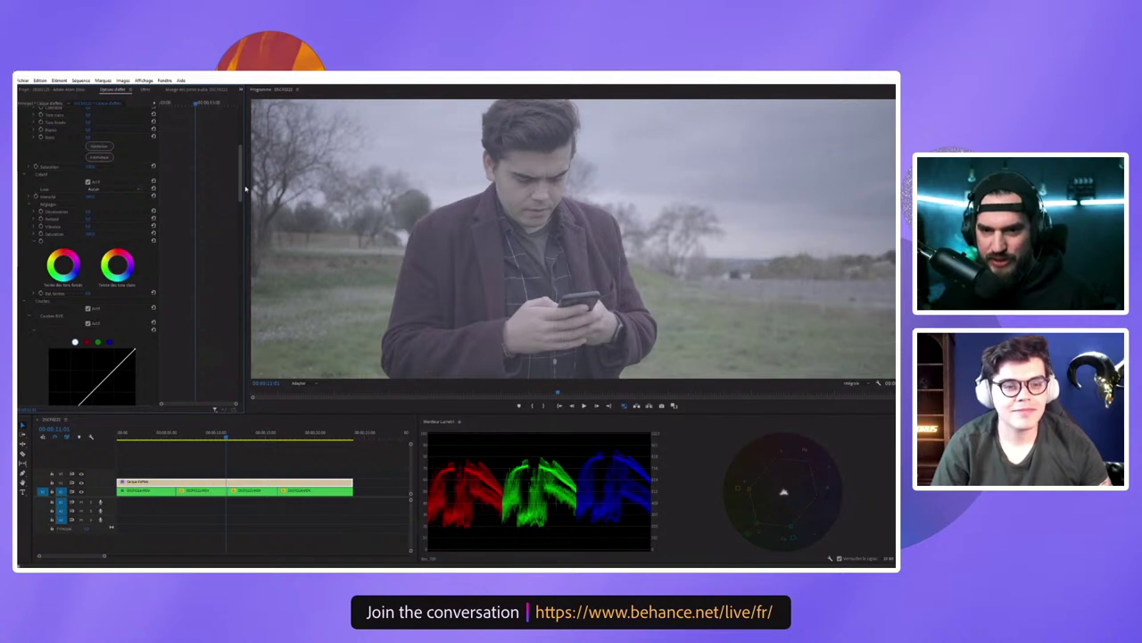
scroll(244, 186, "up", 2)
scroll(232, 184, "up", 2)
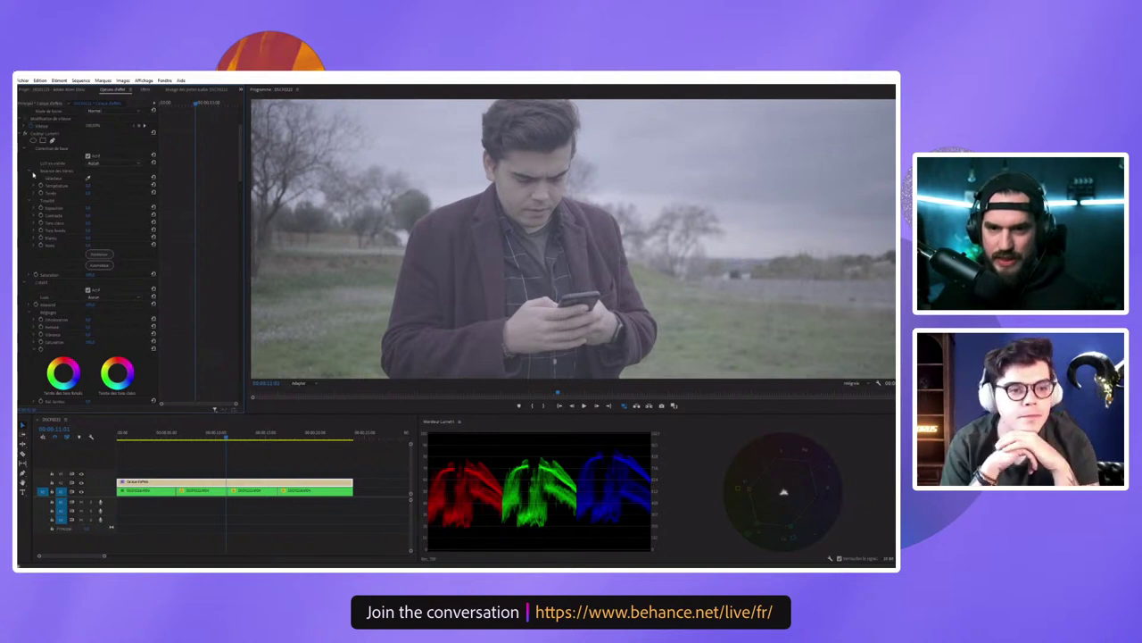
scroll(93, 145, "up", 1)
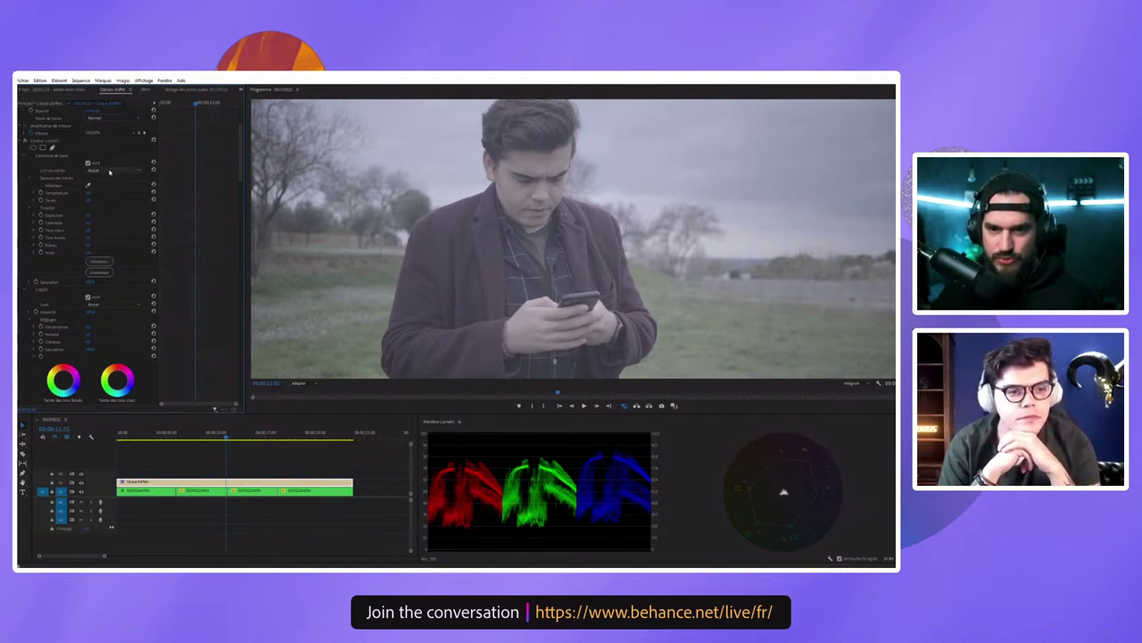
scroll(62, 268, "down", 2)
scroll(59, 283, "down", 3)
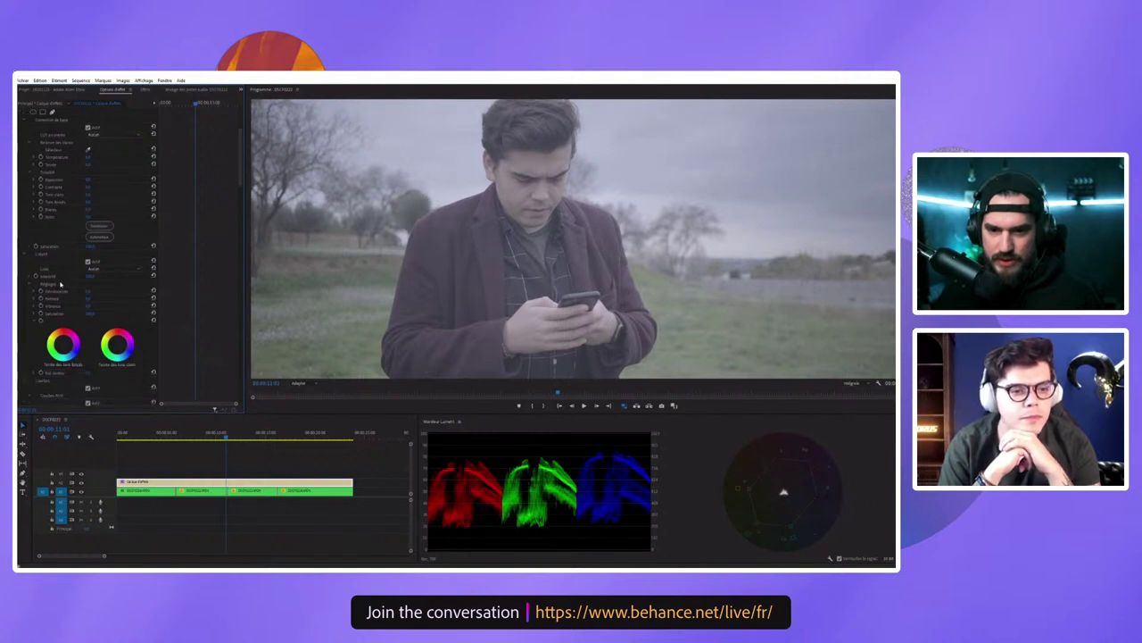
scroll(60, 283, "down", 2)
scroll(61, 282, "up", 2)
scroll(62, 282, "up", 3)
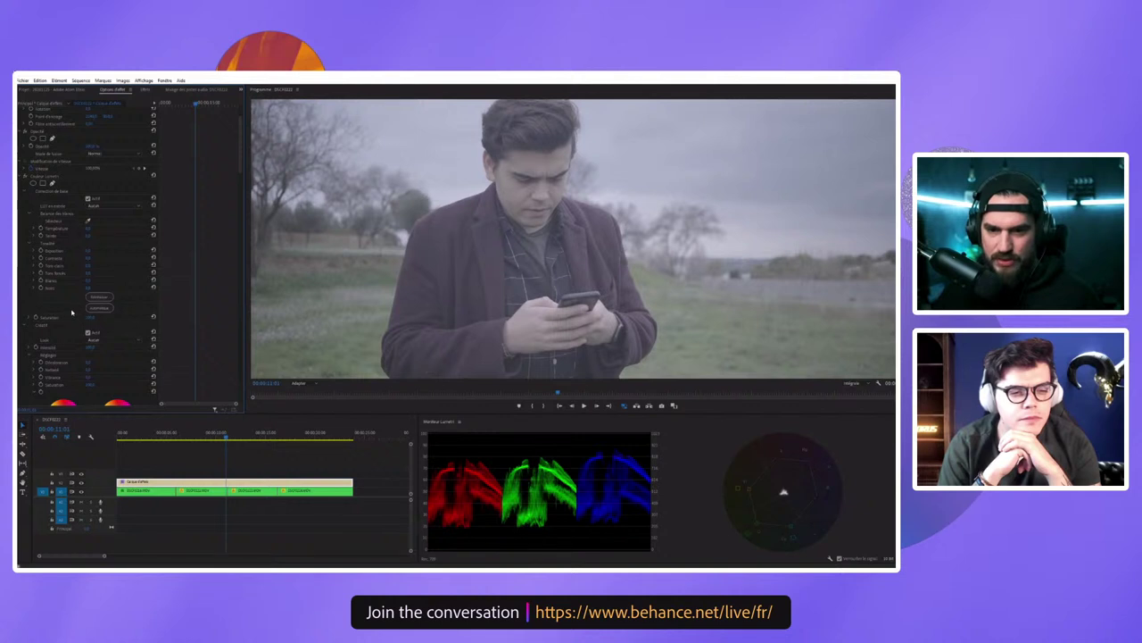
Step: Check the Input LUT list without choosing a LUT, then return to the filtered colour effects
left_click(94, 206)
left_click(101, 206)
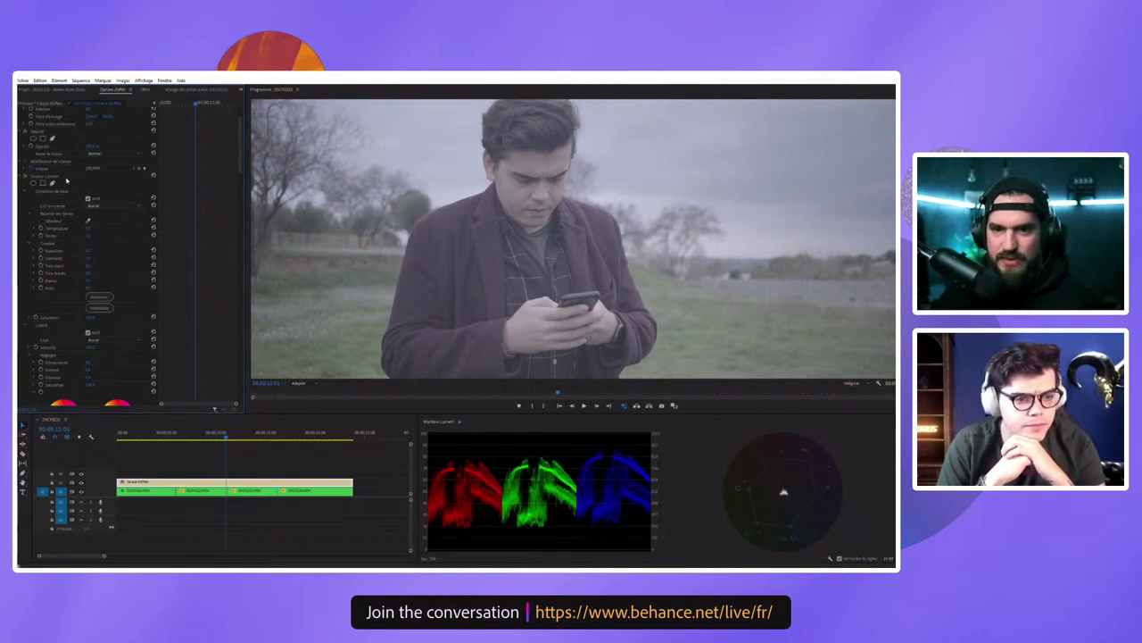
left_click(143, 89)
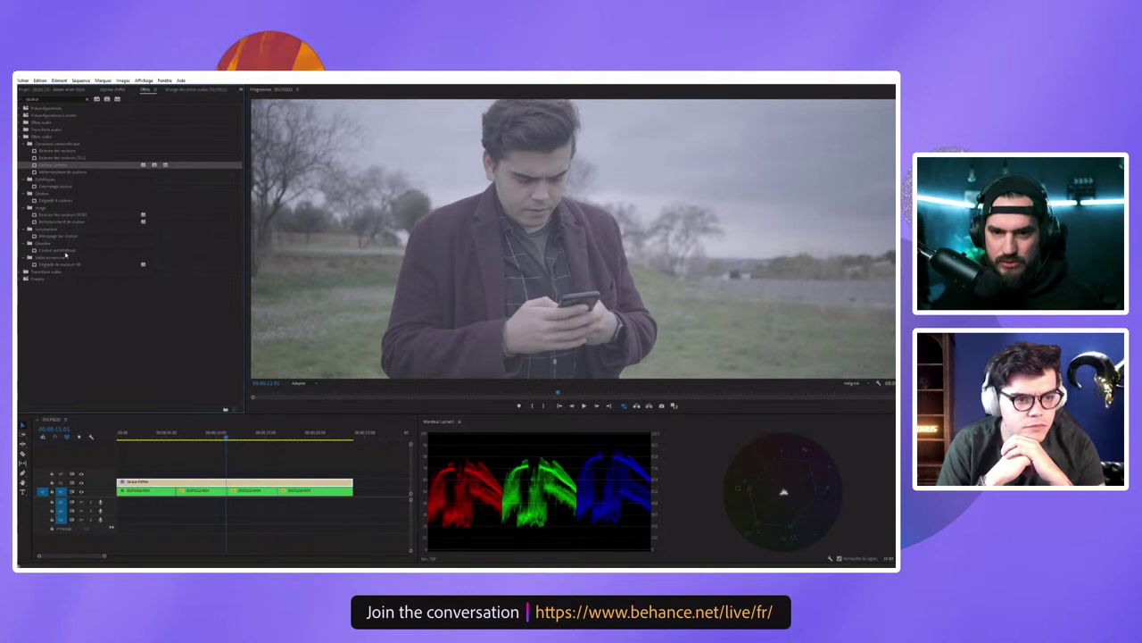
Step: Lower the Lumetri Temperature value to give the footage a soft pinkish-purple cast
left_click(113, 89)
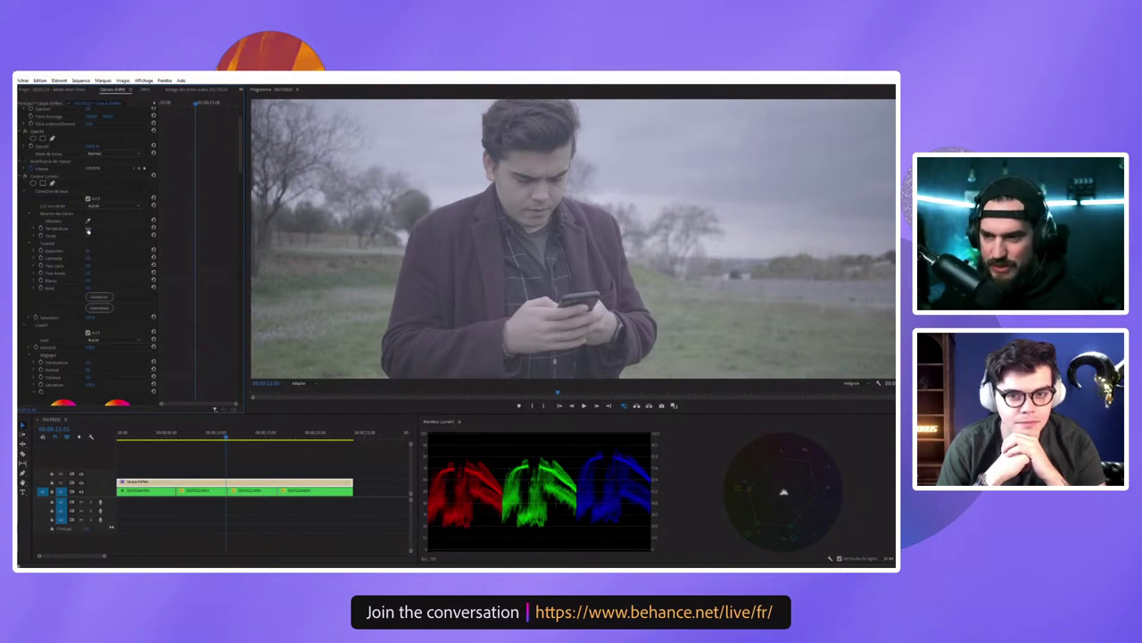
left_click_drag(87, 228, 72, 227)
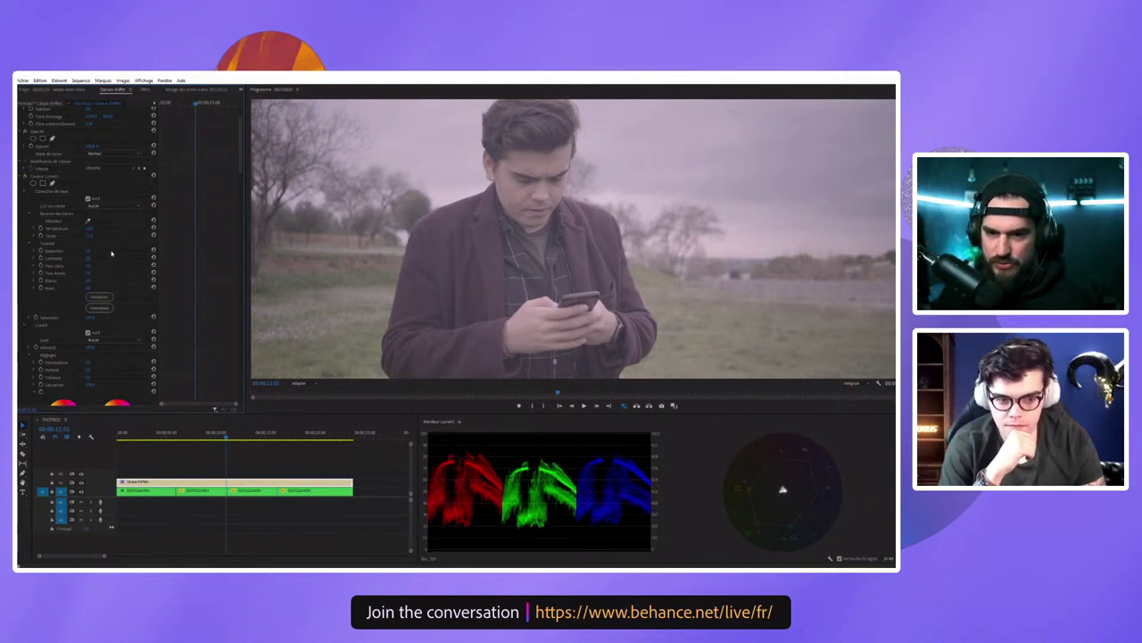
Step: Set the Lumetri Input LUT to Browse… (Parcourir...) and dismiss the LUT file browser
scroll(100, 321, "down", 2)
scroll(98, 339, "down", 1)
scroll(97, 341, "down", 1)
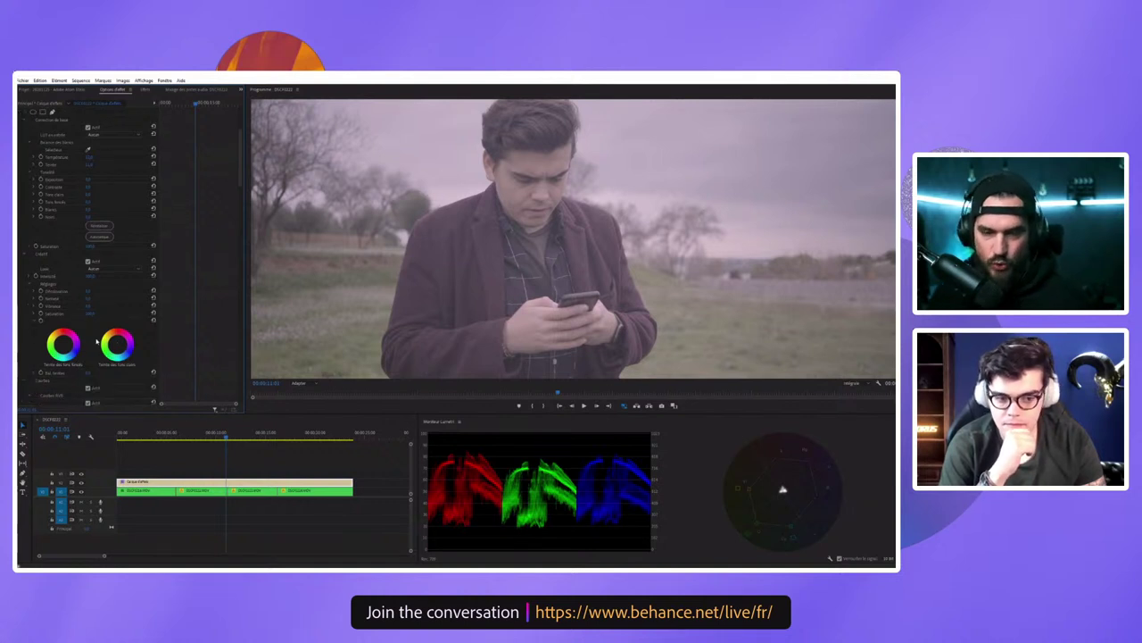
scroll(79, 276, "up", 1)
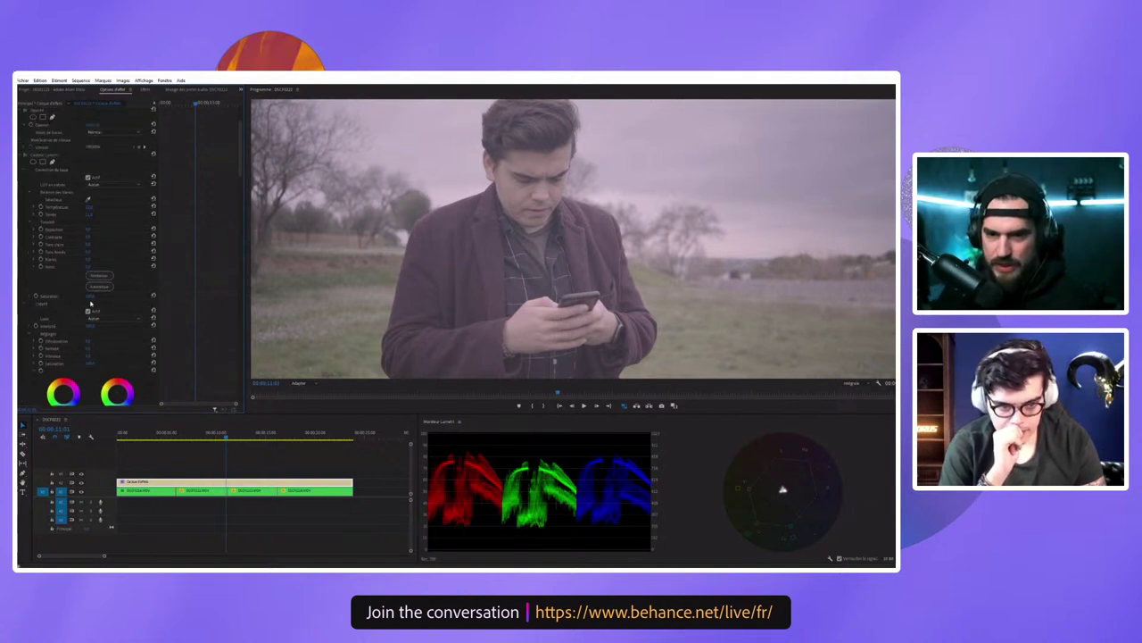
scroll(80, 294, "up", 1)
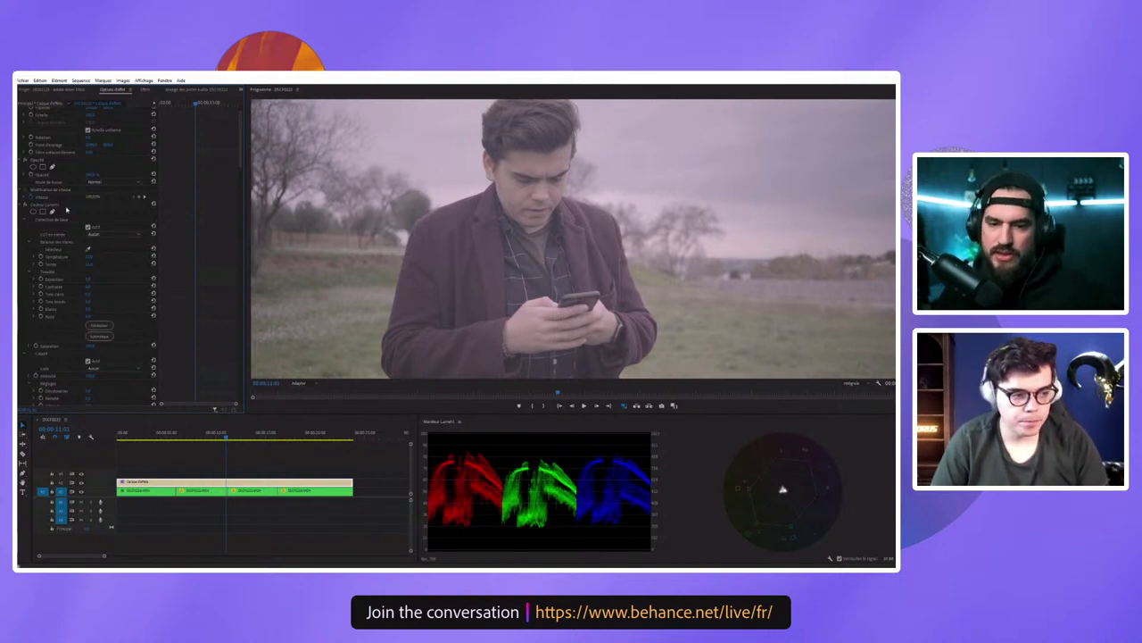
left_click(115, 234)
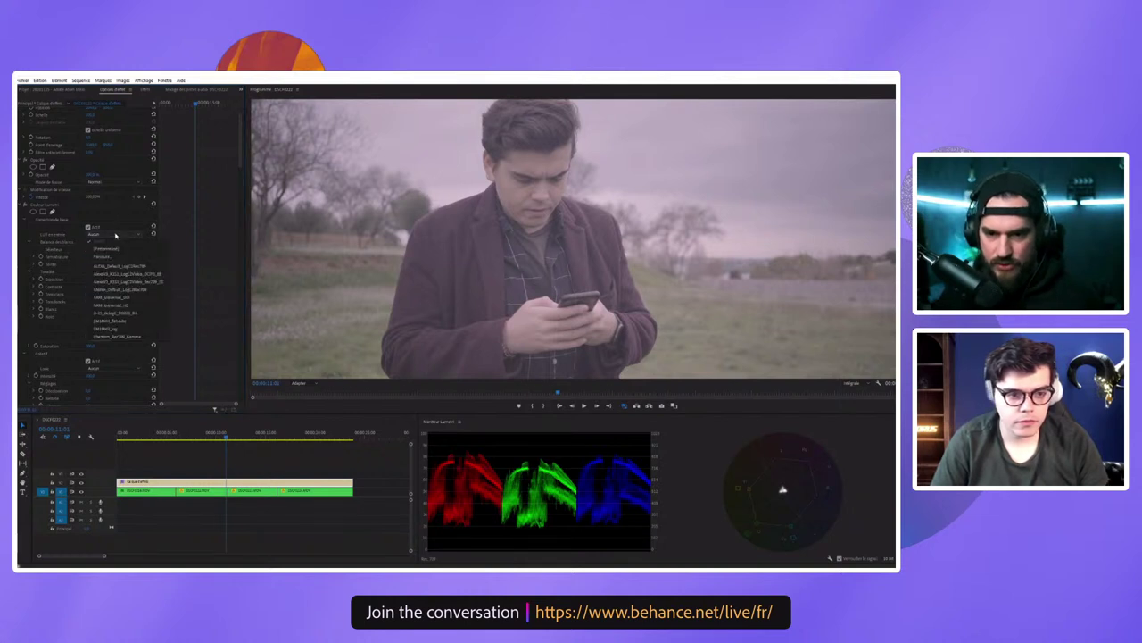
left_click(119, 257)
key("Escape")
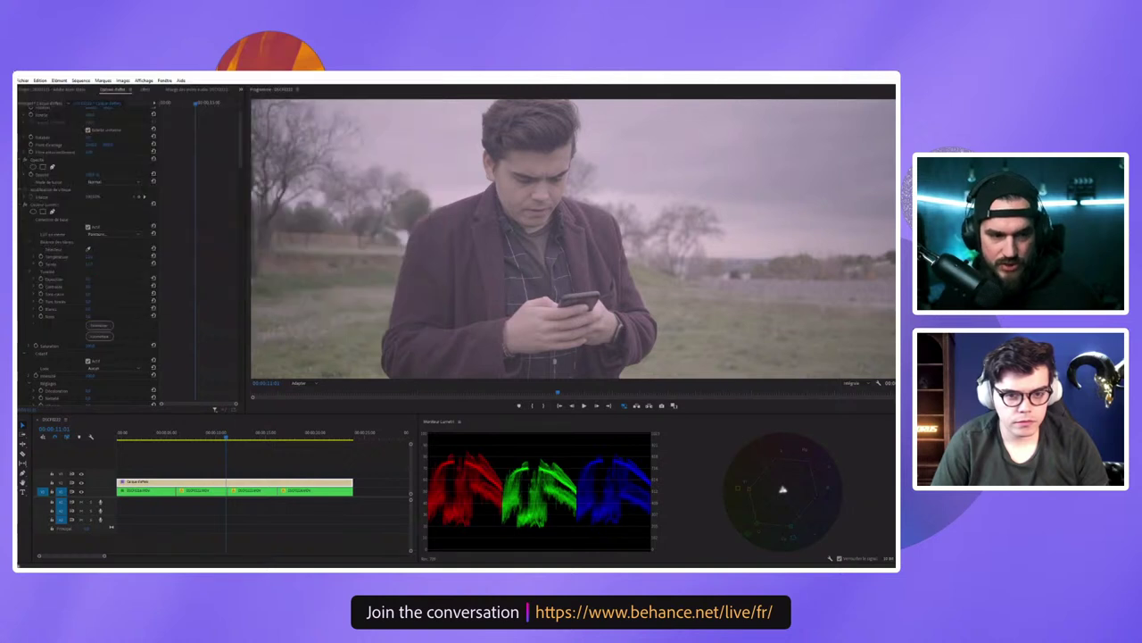
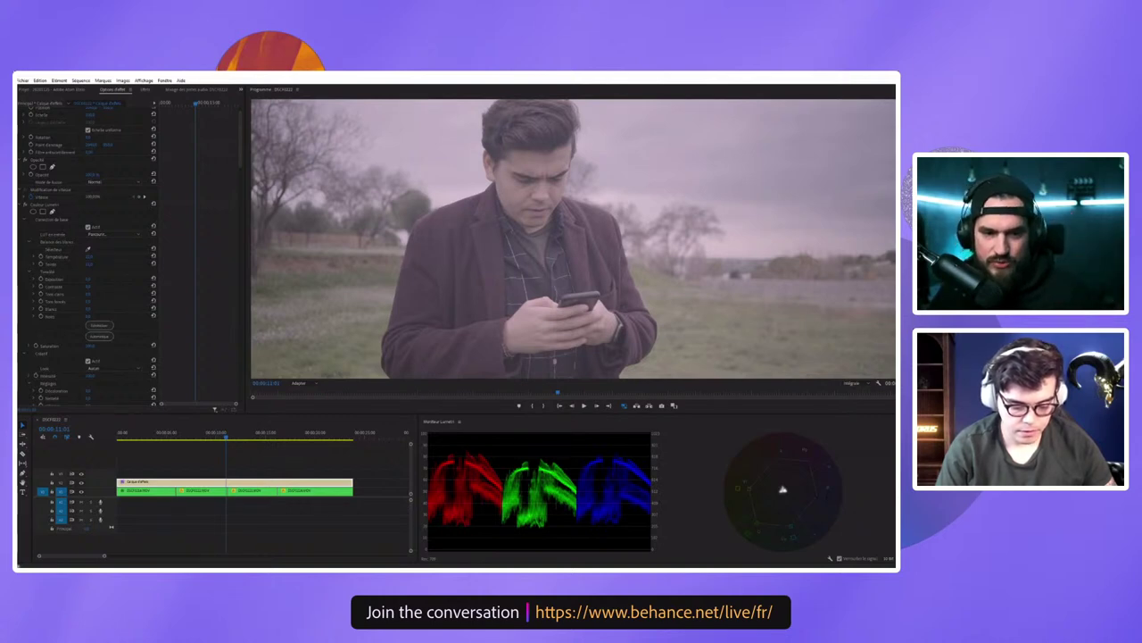
Step: Apply an Input LUT in Lumetri Basic Correction, then toggle Basic Correction repeatedly to compare
left_click(138, 283)
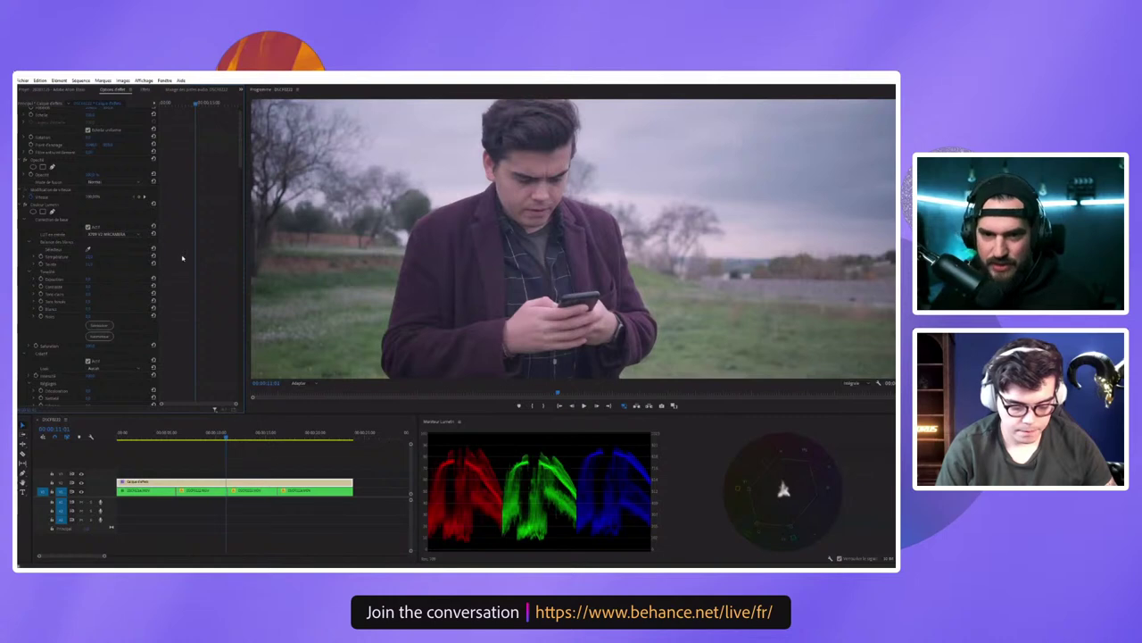
left_click(88, 227)
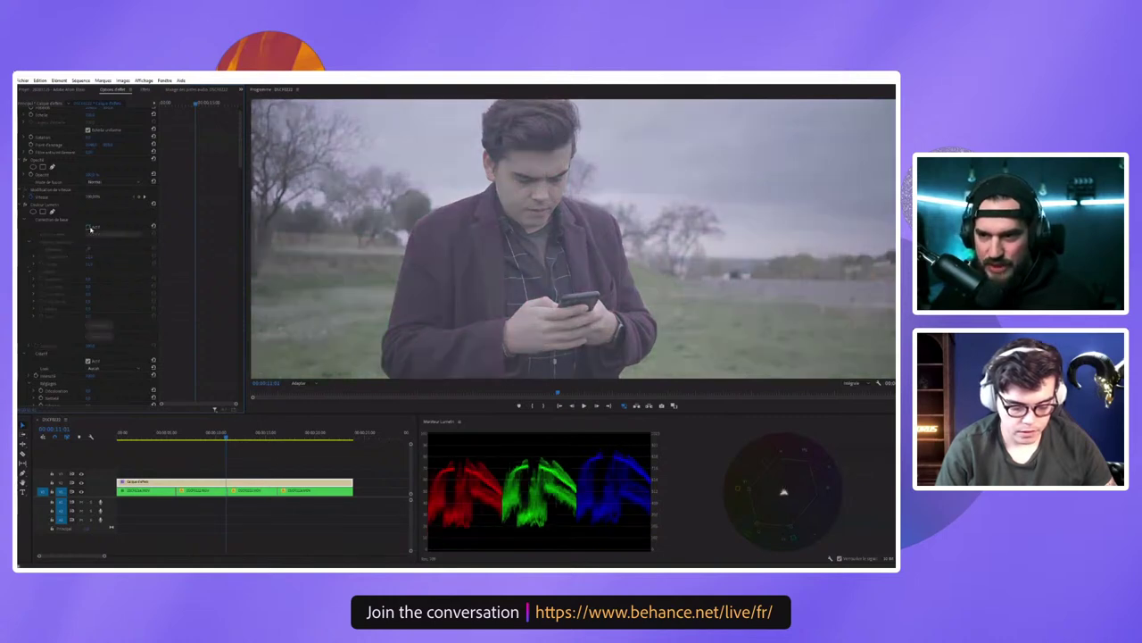
left_click(88, 228)
left_click(89, 228)
left_click(90, 228)
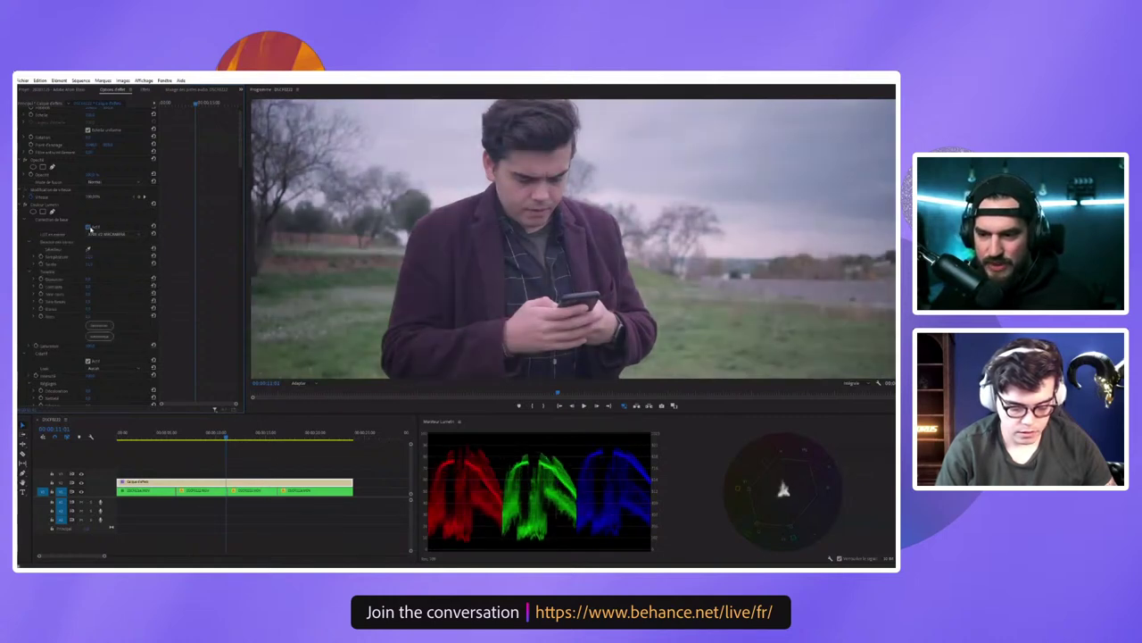
left_click(89, 228)
left_click(89, 229)
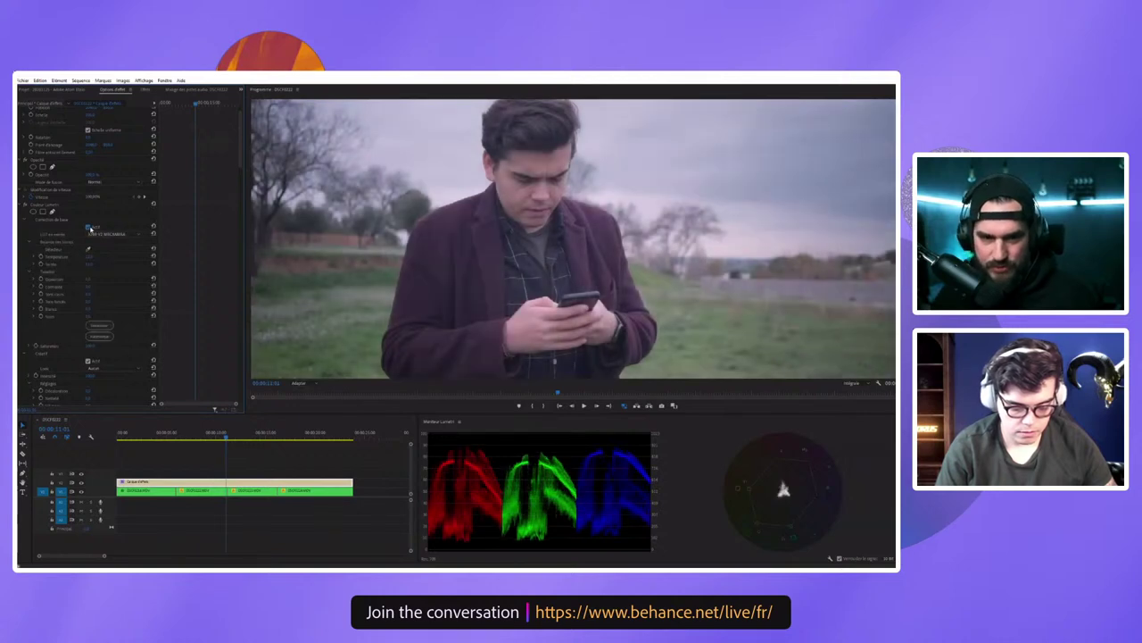
left_click(90, 229)
left_click(89, 228)
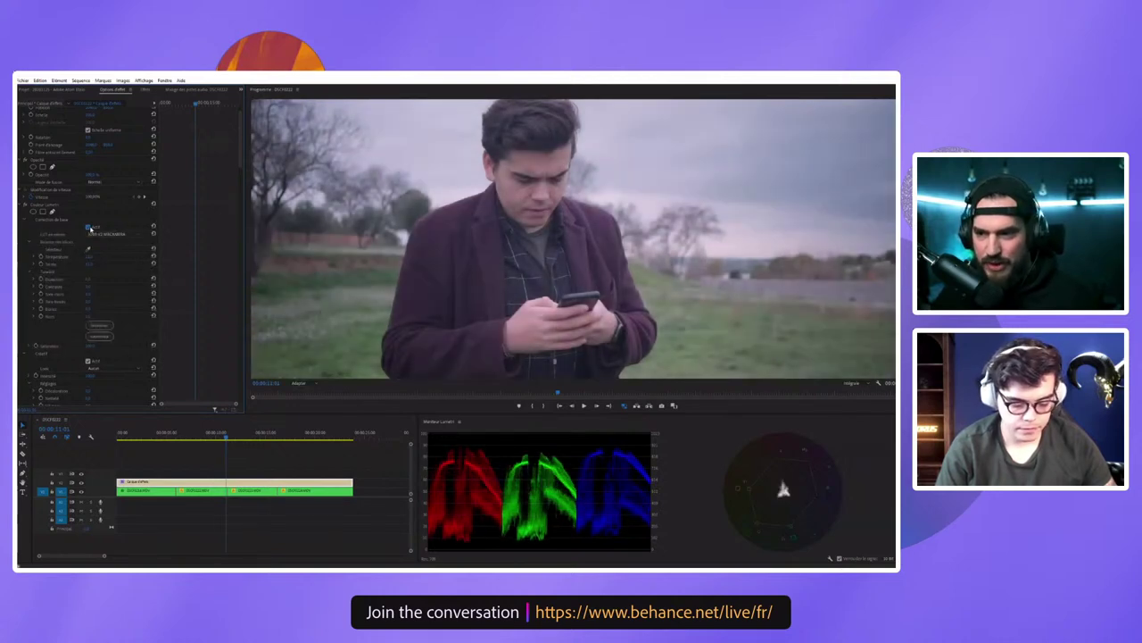
left_click(90, 229)
left_click(89, 228)
left_click(89, 229)
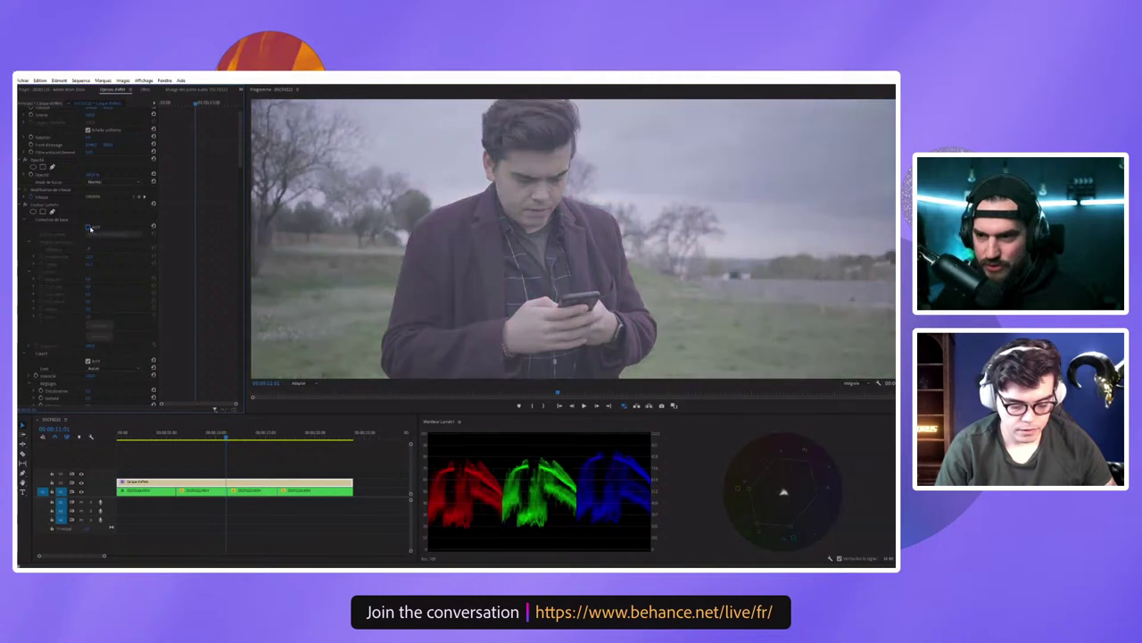
left_click(89, 229)
left_click(89, 228)
left_click(89, 228)
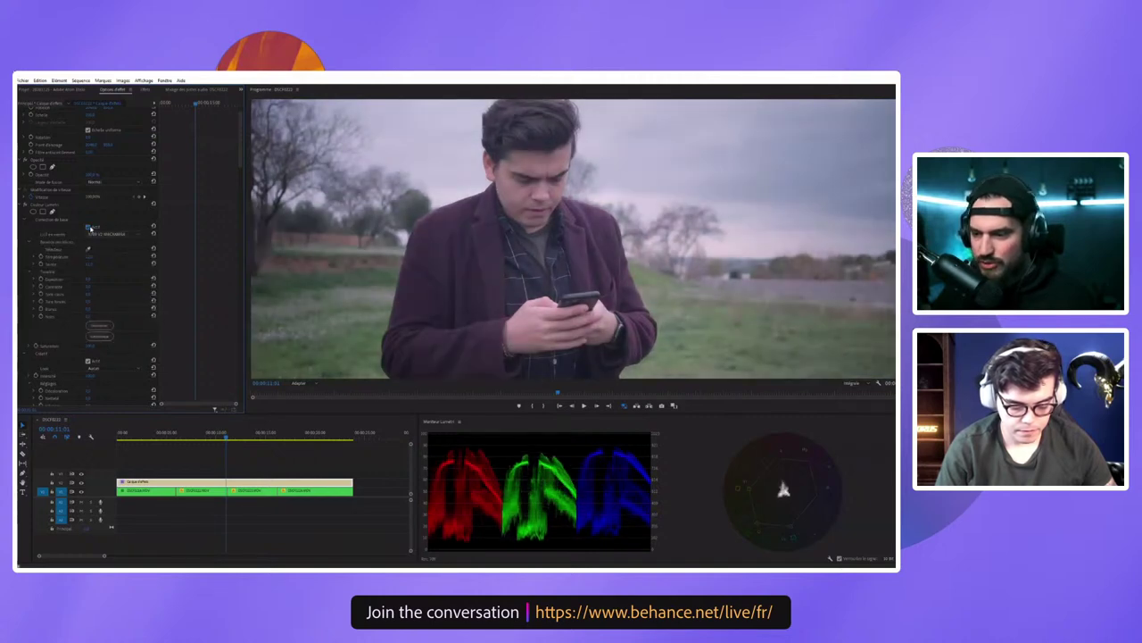
left_click(90, 228)
left_click(90, 229)
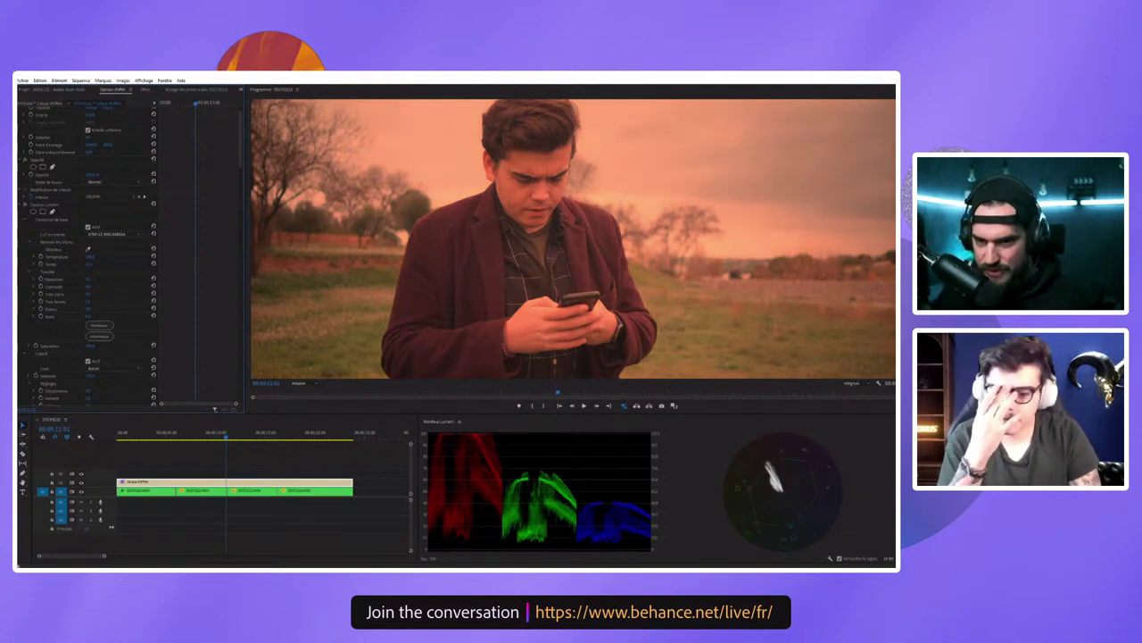
Step: Reset the warm Temperature adjustment to clear the orange cast, then scroll down to Creative
left_click(98, 324)
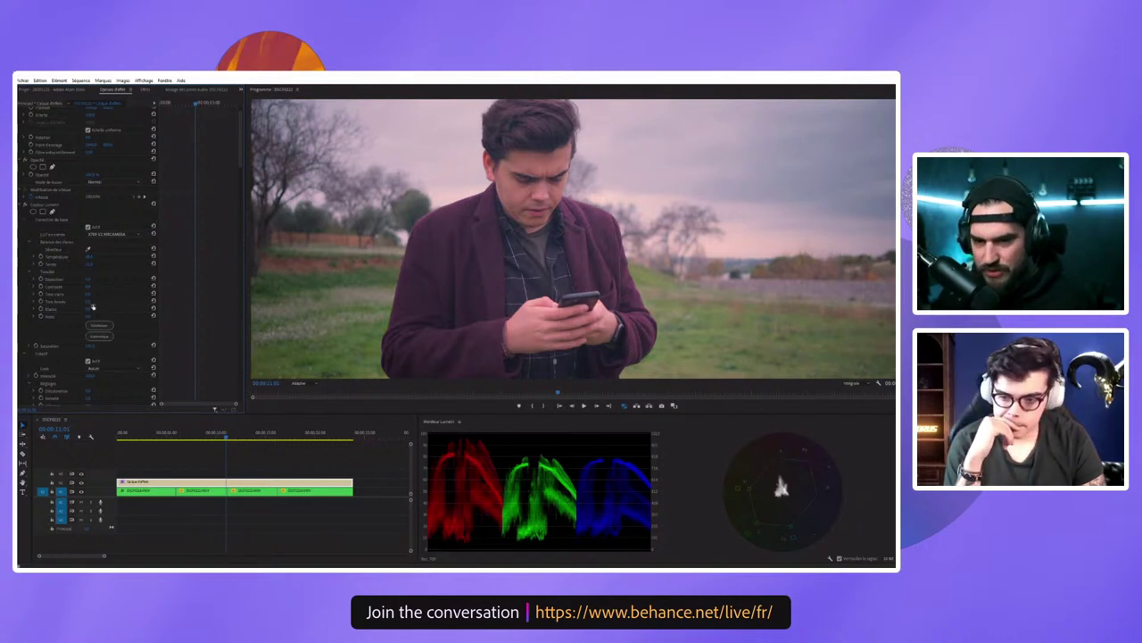
scroll(55, 282, "down", 1)
scroll(55, 282, "down", 2)
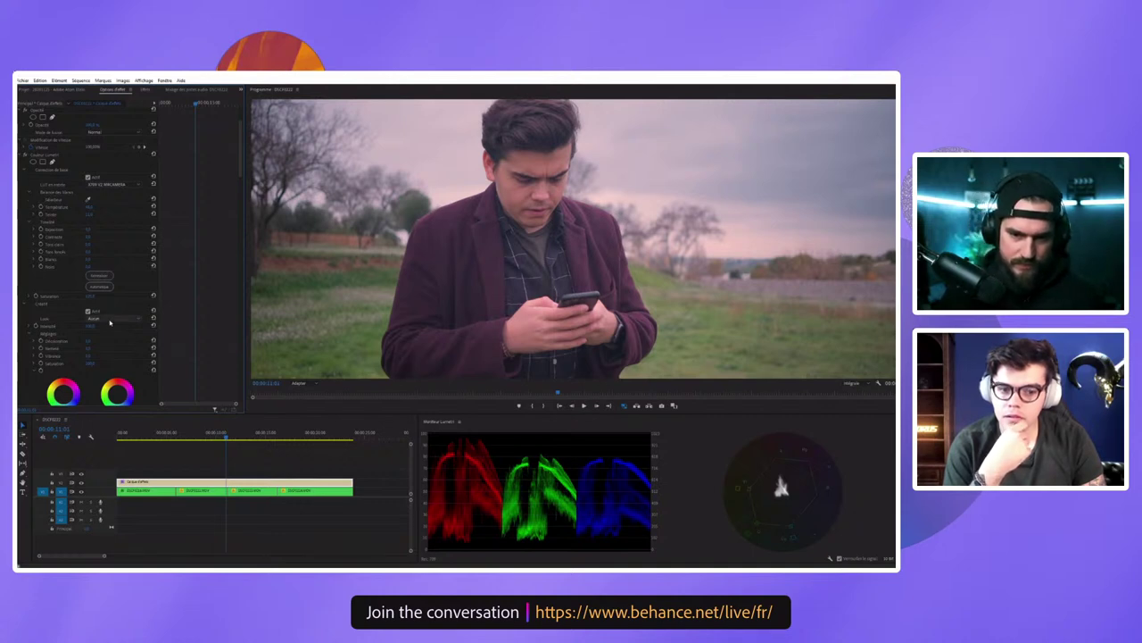
Step: Apply the ATOM_Avengers Creative look, compare with Basic Correction toggled, apply Auto, and reset Tint
left_click(111, 319)
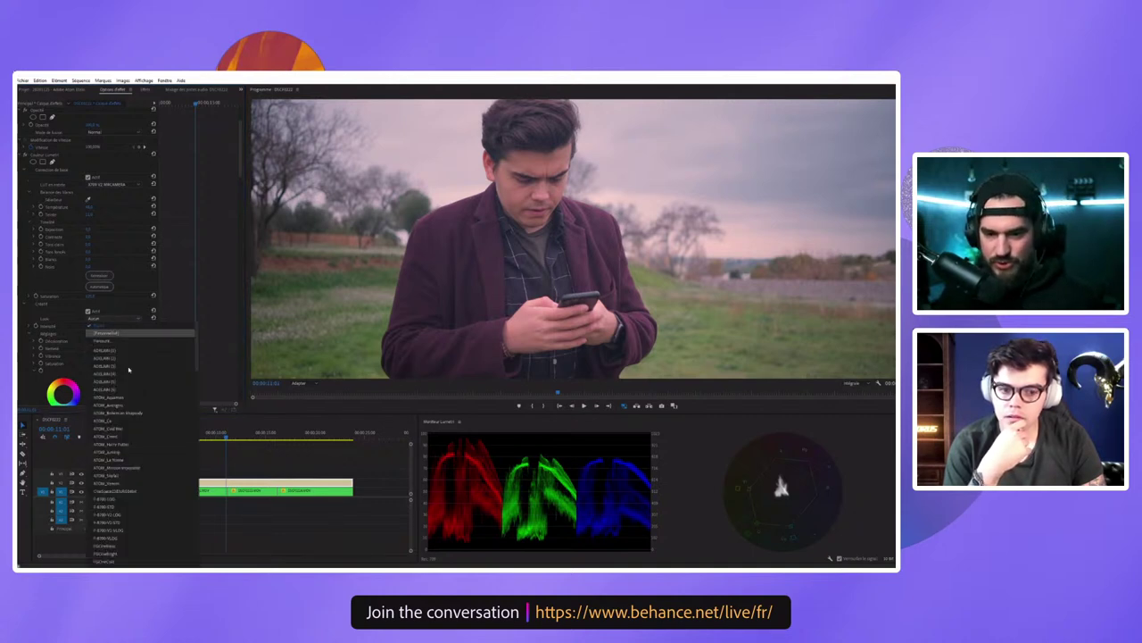
left_click(122, 404)
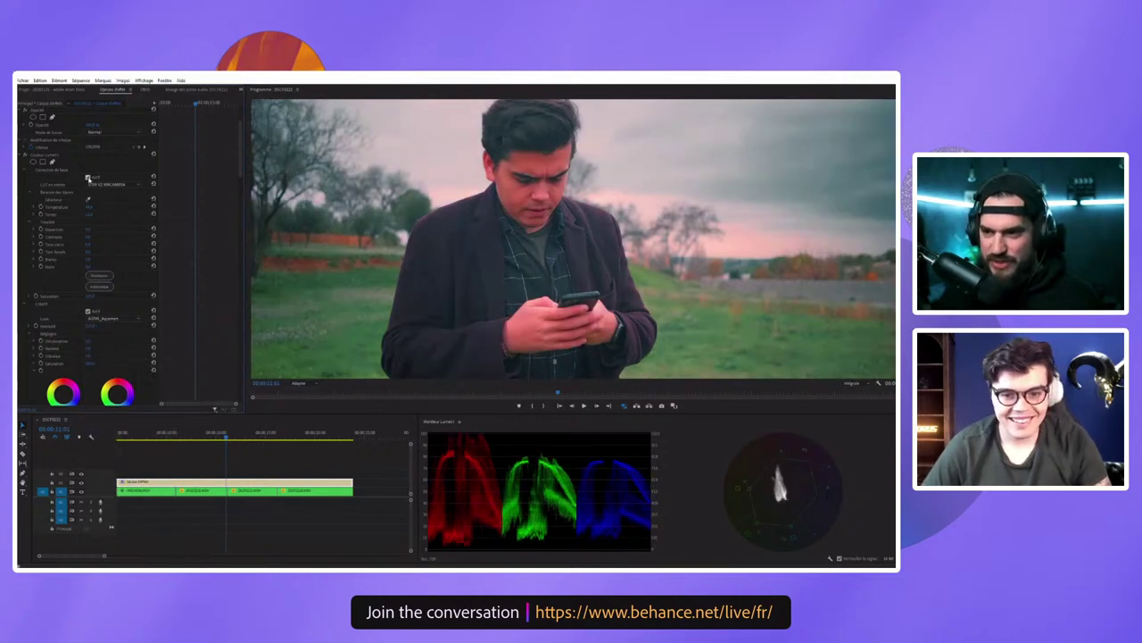
left_click(87, 178)
left_click(88, 178)
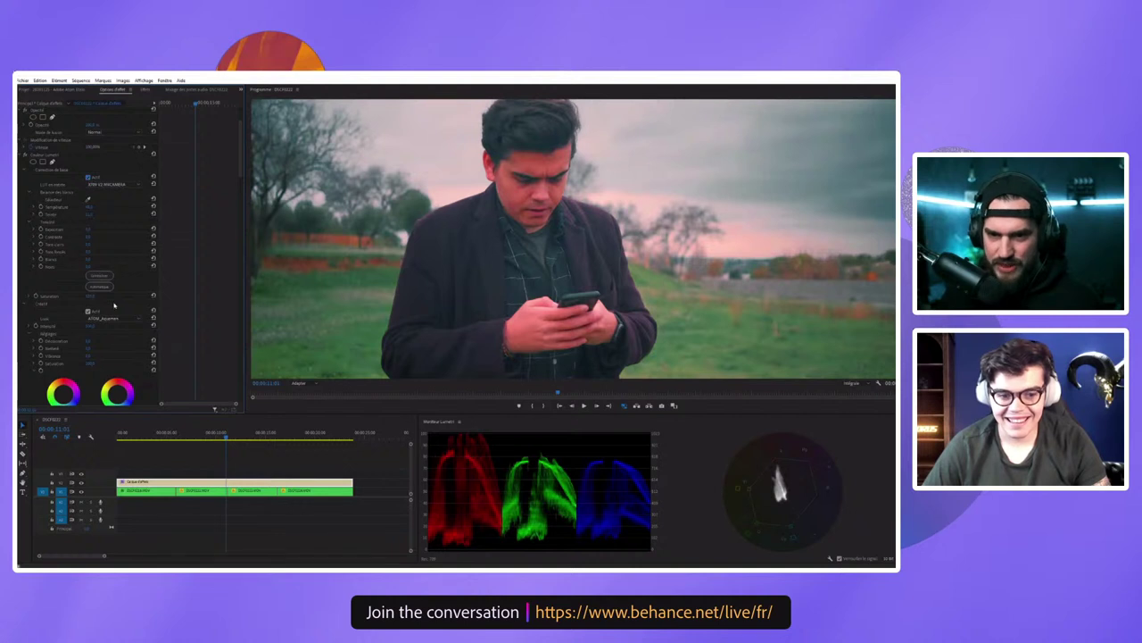
left_click(95, 294)
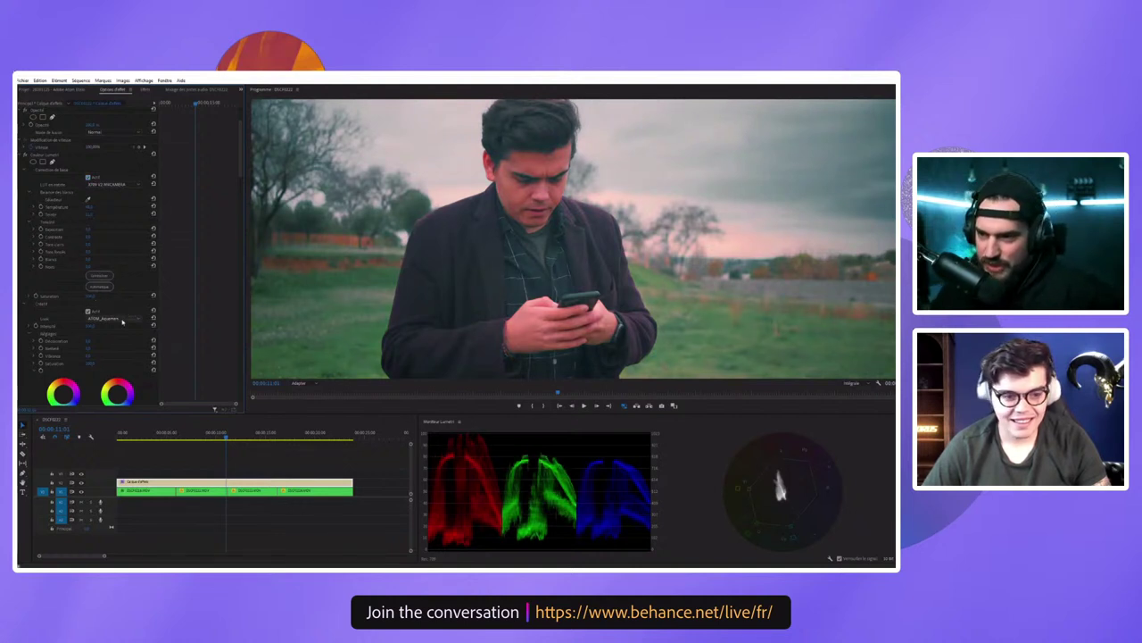
left_click(152, 215)
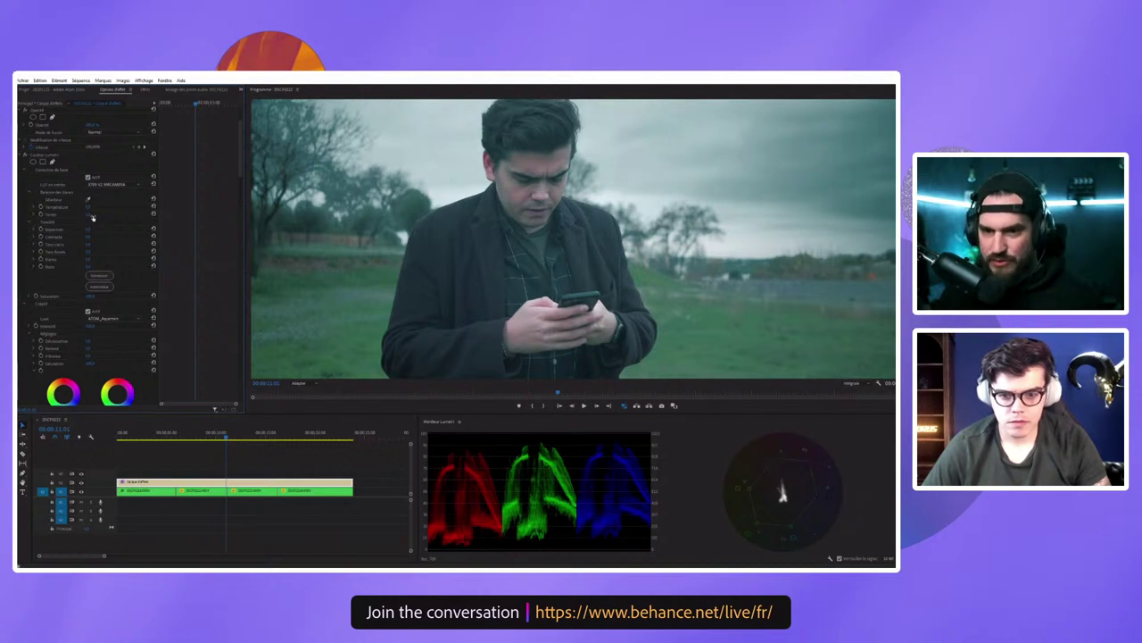
Step: Retune Tint by scrubbing and entering a new value, then scroll the Look dropdown
left_click_drag(90, 210, 107, 211)
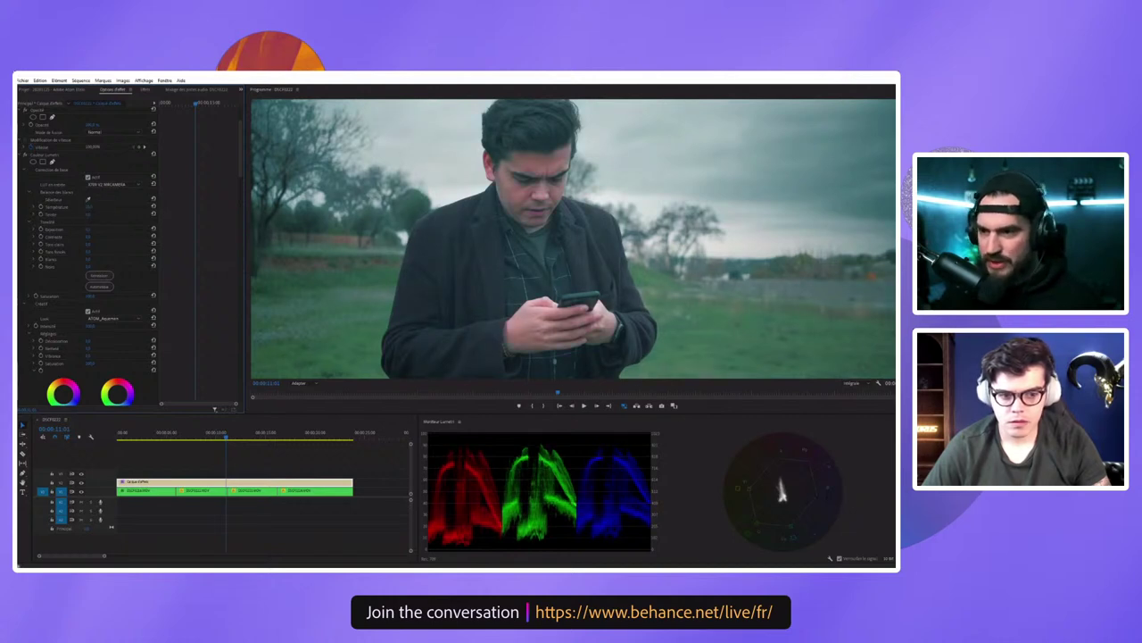
left_click(90, 214)
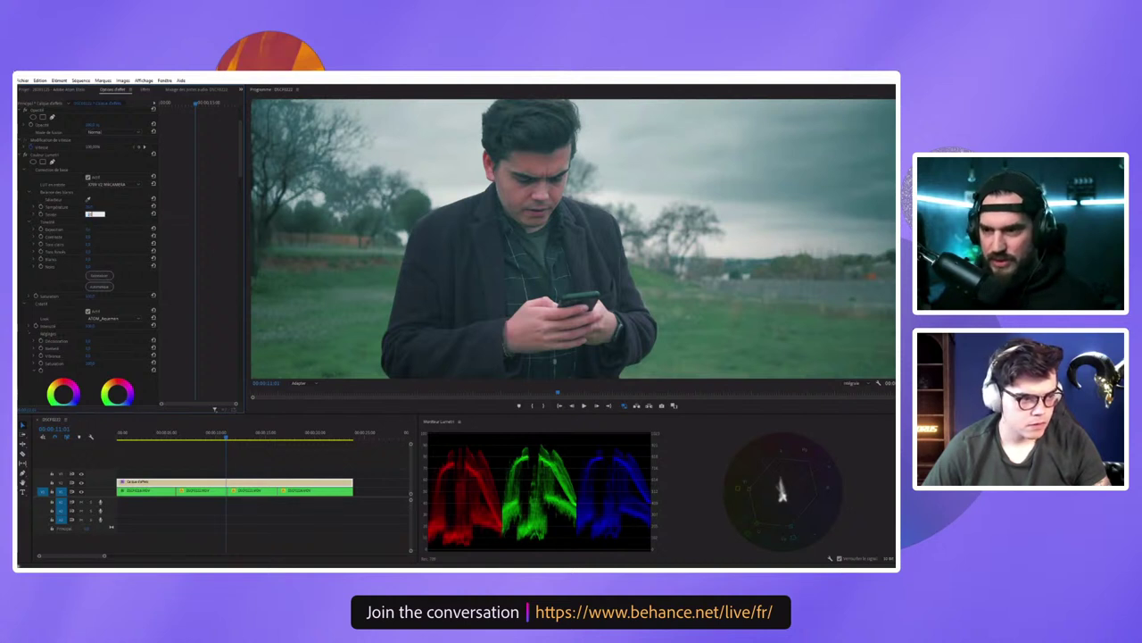
key("Return")
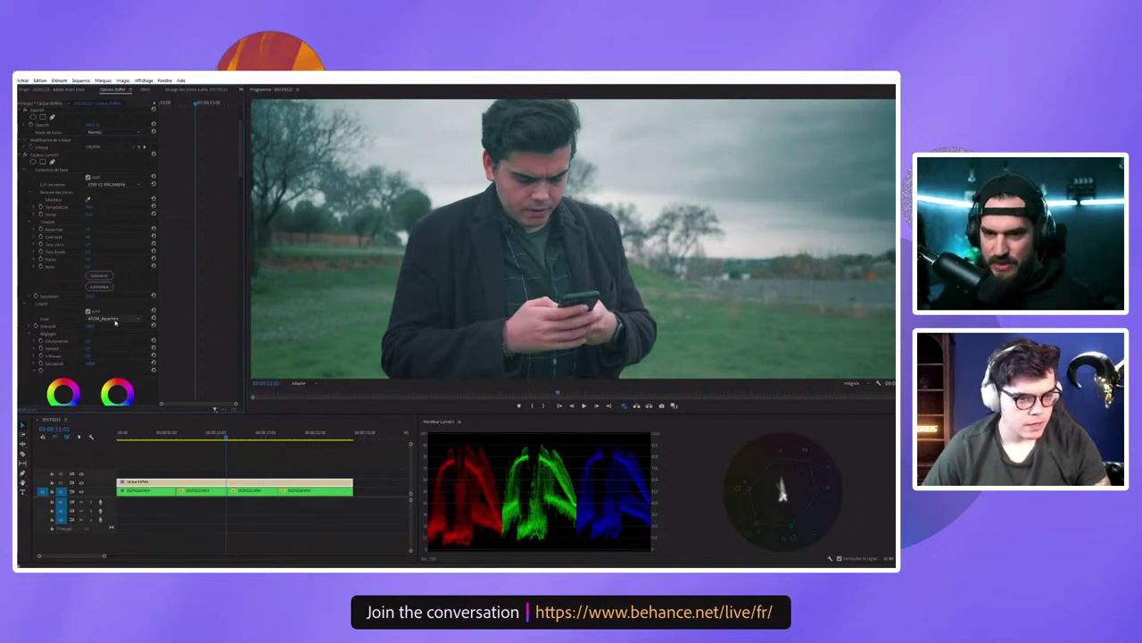
scroll(115, 323, "down", 1)
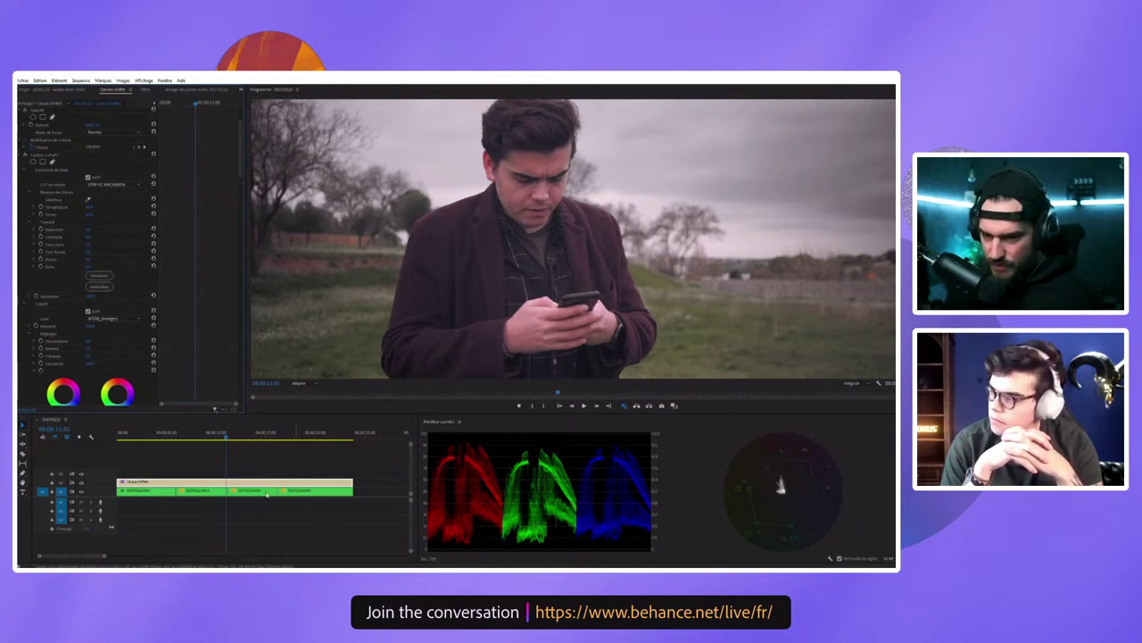
Step: Step back a frame, zoom the Program monitor to 75% to inspect the face, then return to Fit
key("shift+Left")
key("shift+Left")
key("shift+Left")
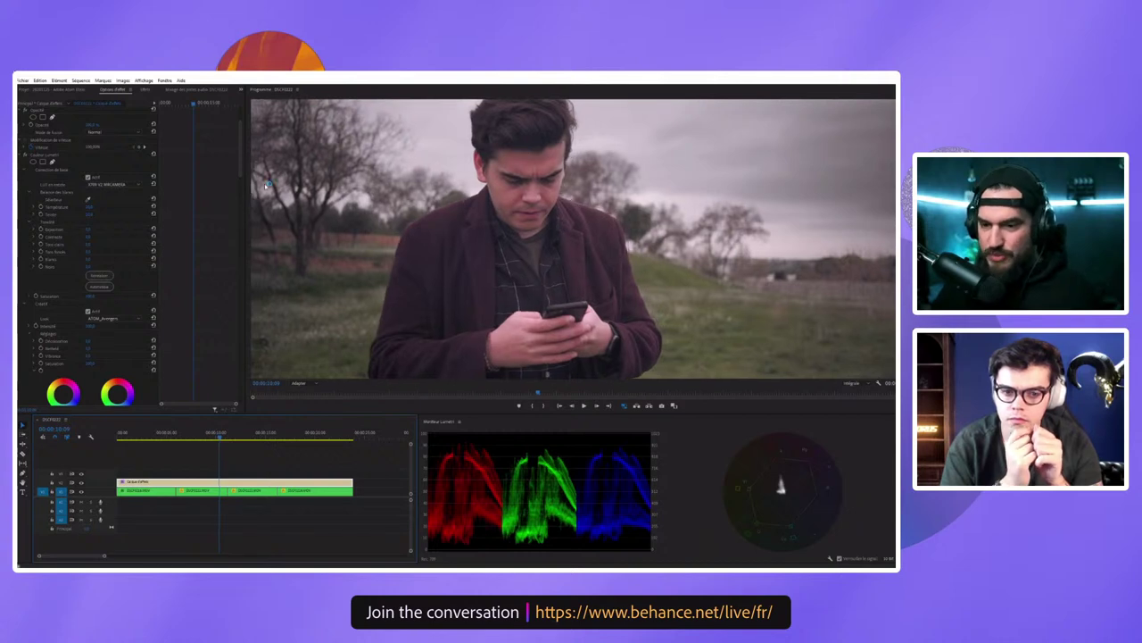
left_click(300, 383)
left_click(308, 423)
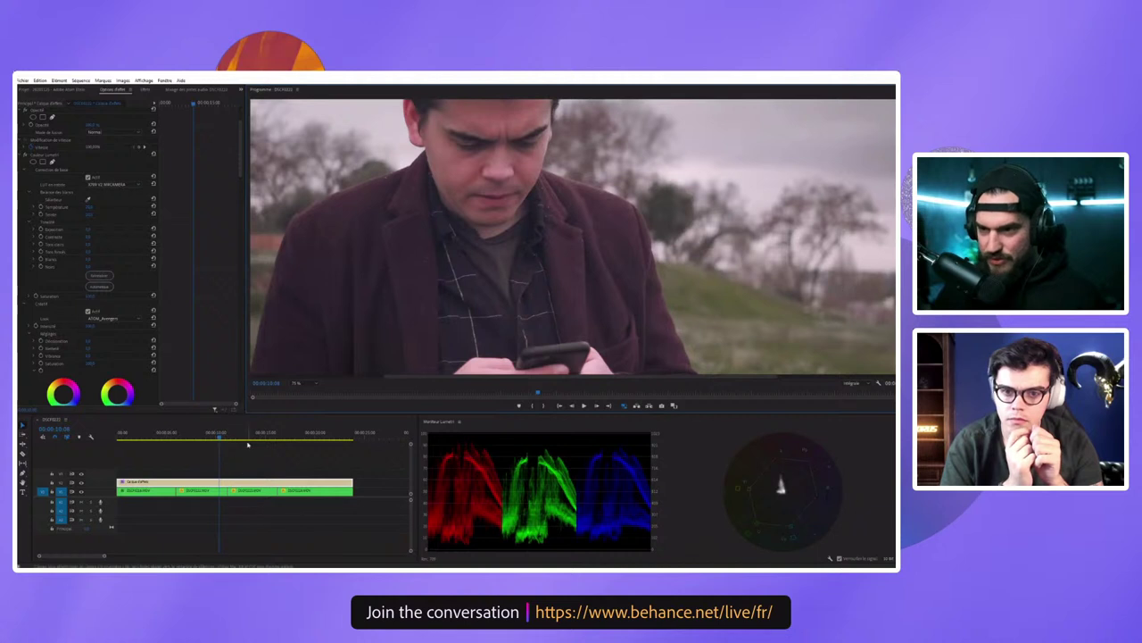
scroll(626, 206, "up", 3)
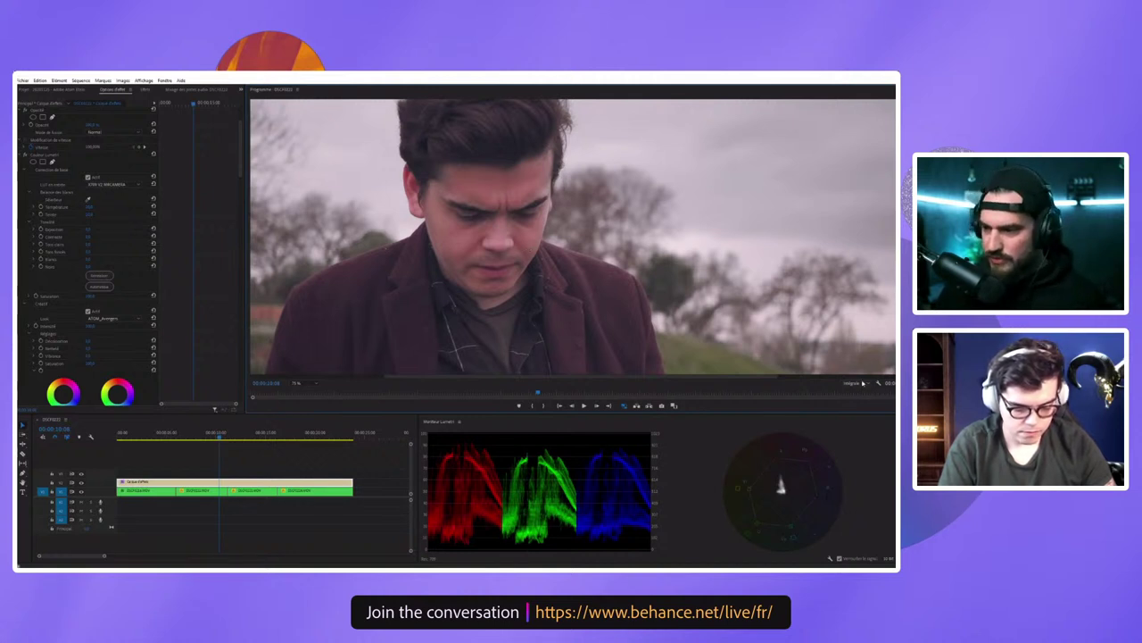
left_click(310, 383)
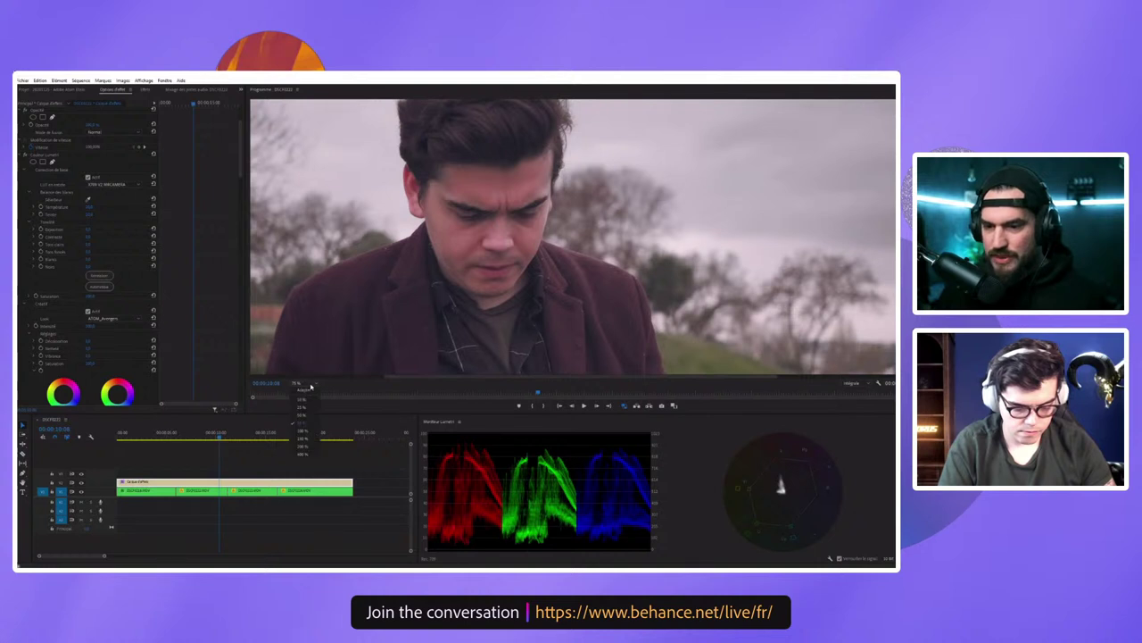
left_click(308, 390)
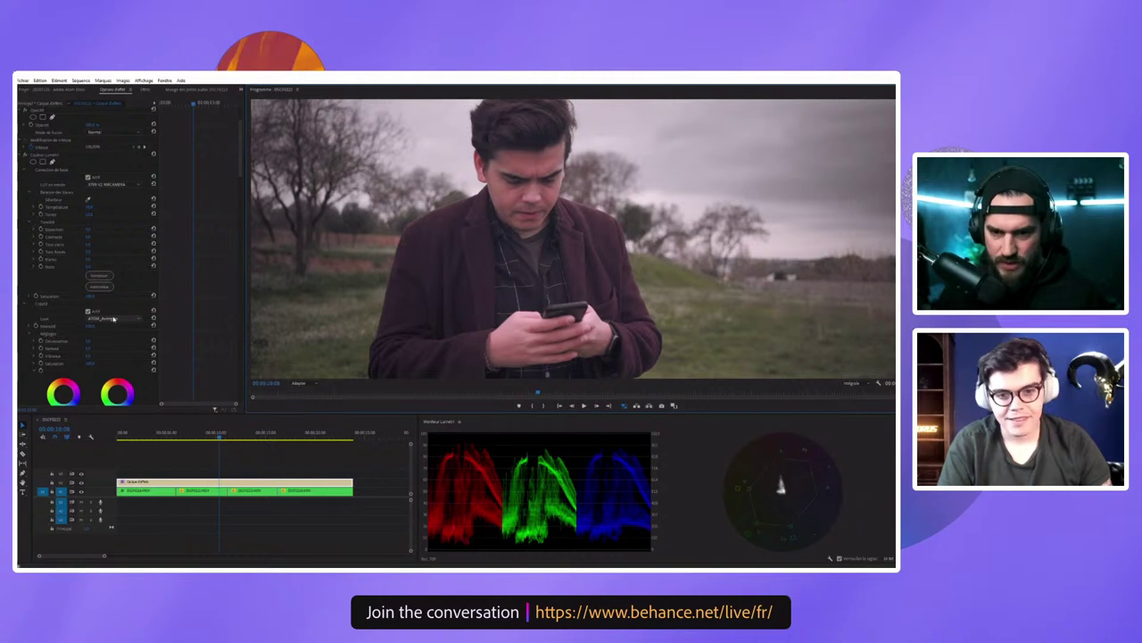
Step: Scroll through the Lumetri Color controls to find the brightening, warming adjustment
scroll(121, 319, "down", 1)
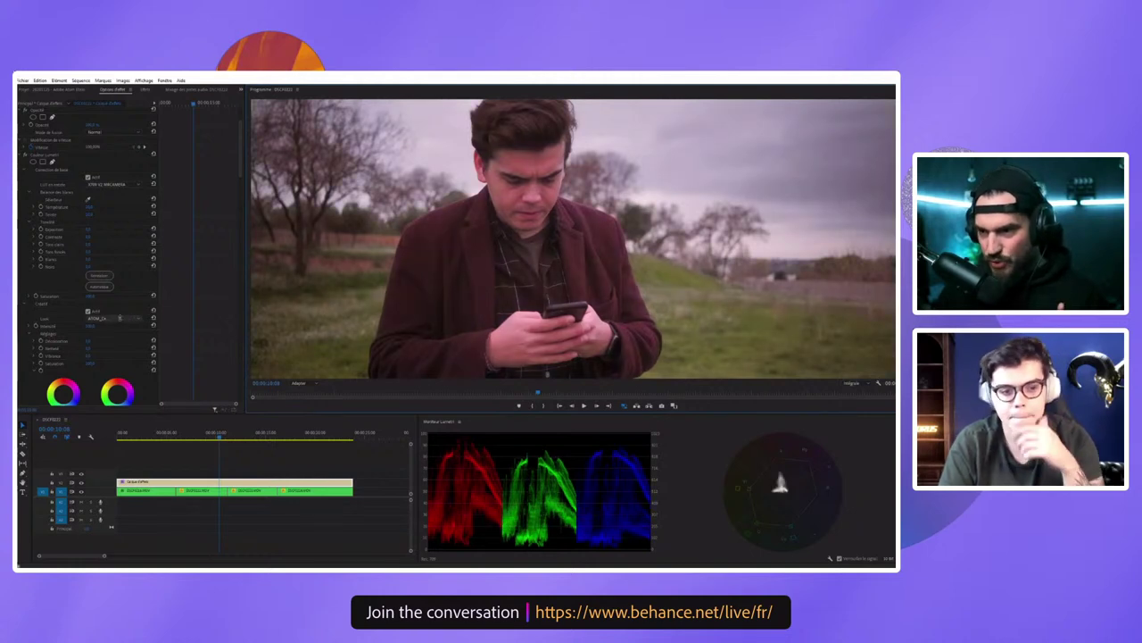
scroll(121, 318, "down", 1)
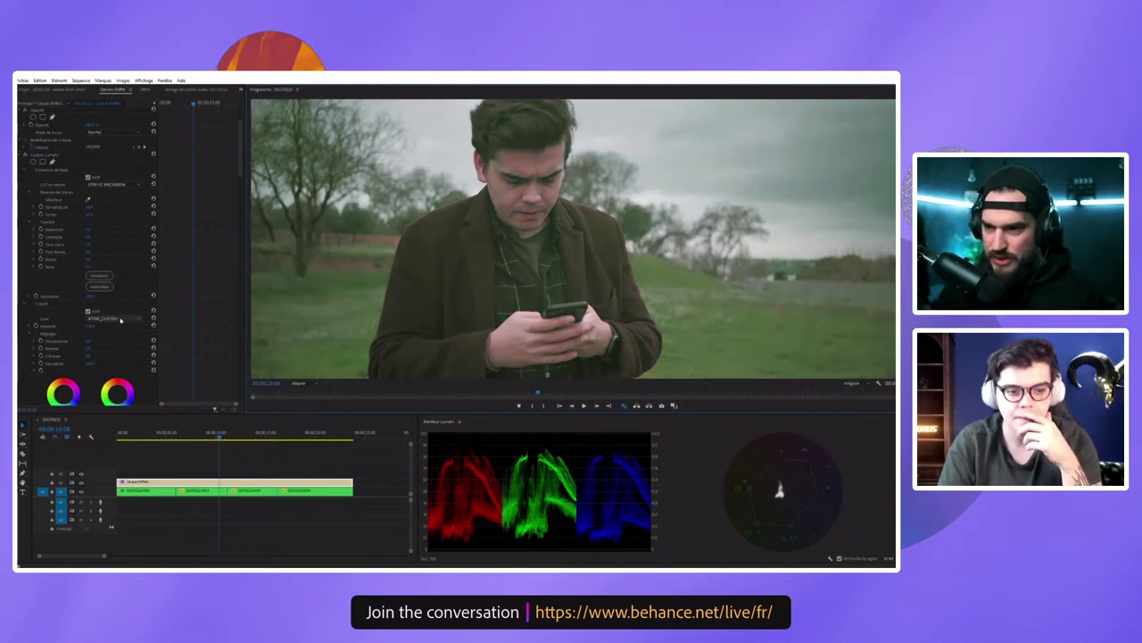
scroll(120, 319, "down", 1)
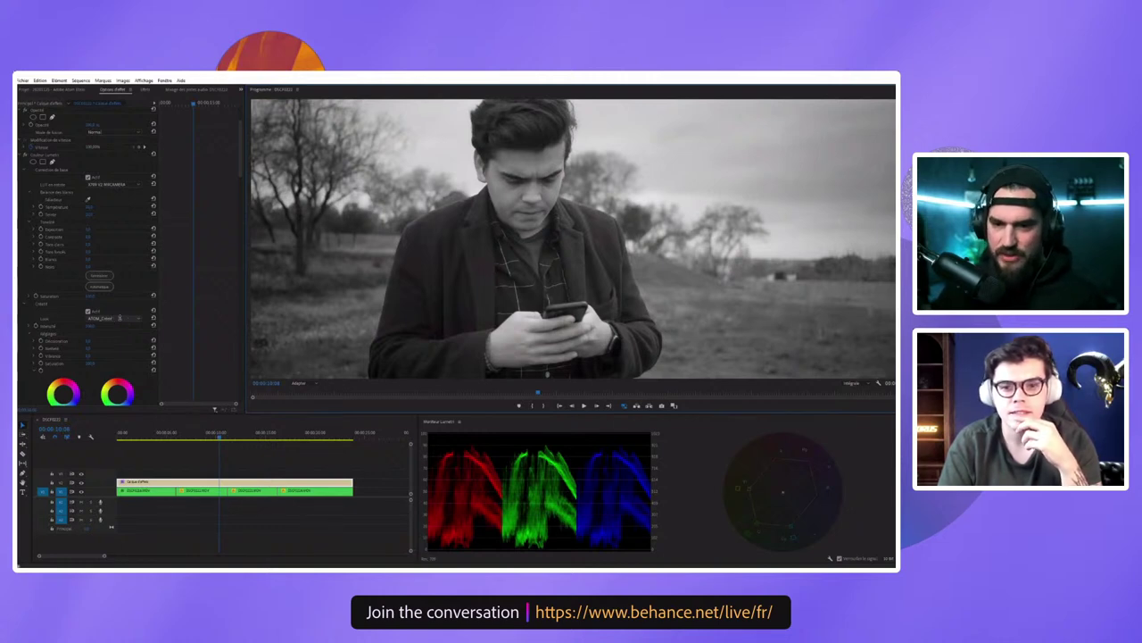
scroll(120, 319, "down", 1)
scroll(121, 319, "down", 1)
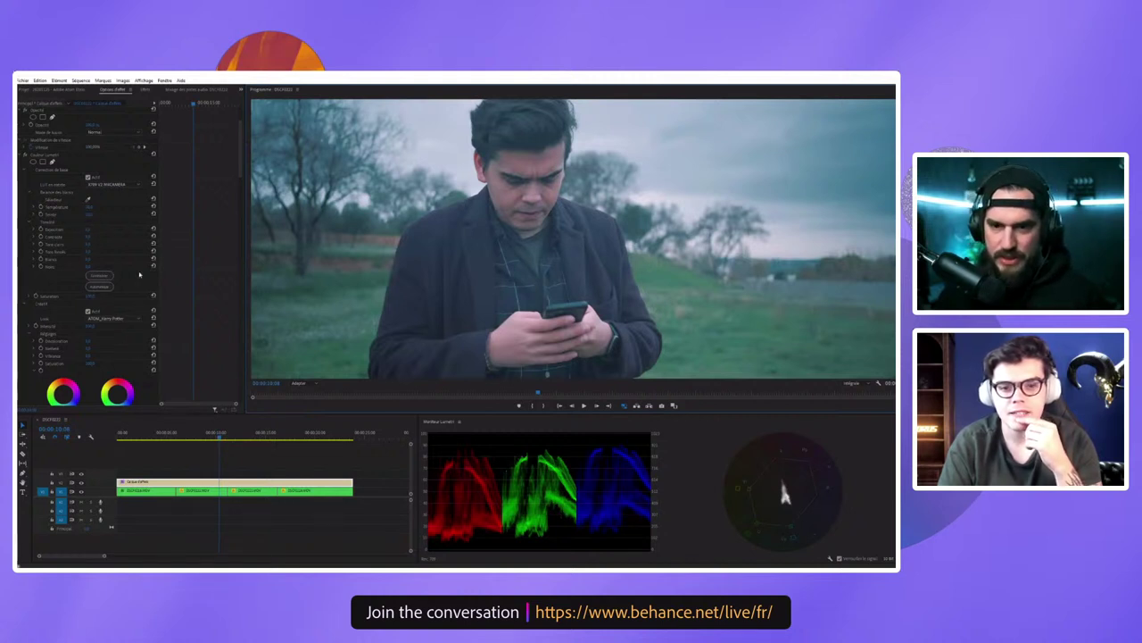
scroll(128, 233, "down", 1)
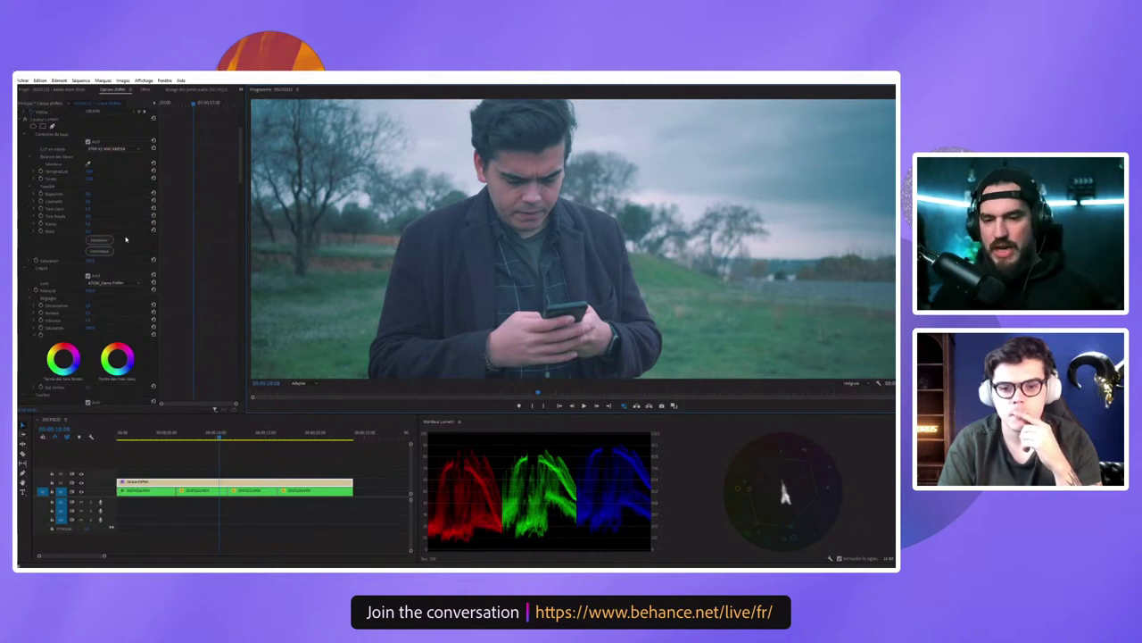
scroll(124, 226, "down", 2)
scroll(153, 239, "up", 1)
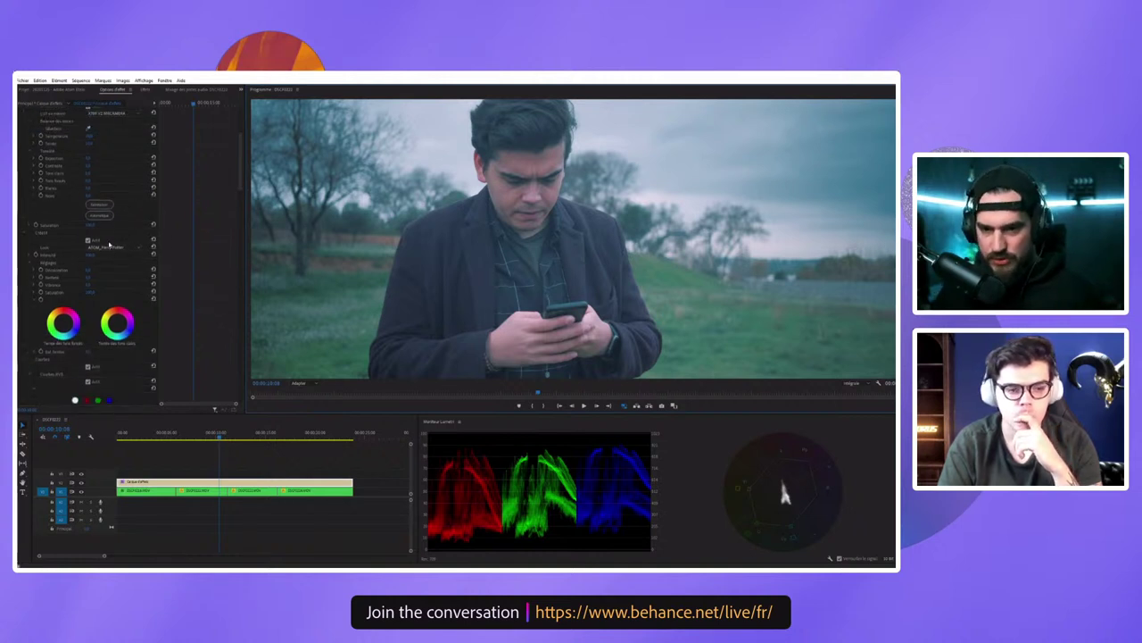
Step: Apply the warmer magenta brightening and set the Input LUT to Aucun
left_click(142, 165)
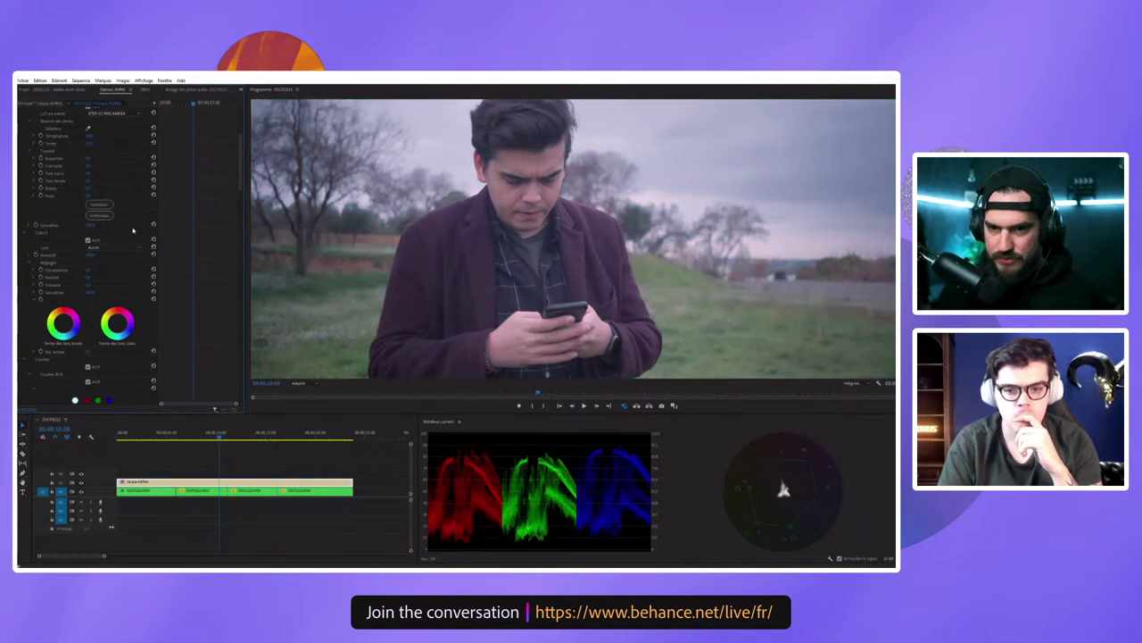
scroll(142, 165, "up", 1)
left_click(152, 134)
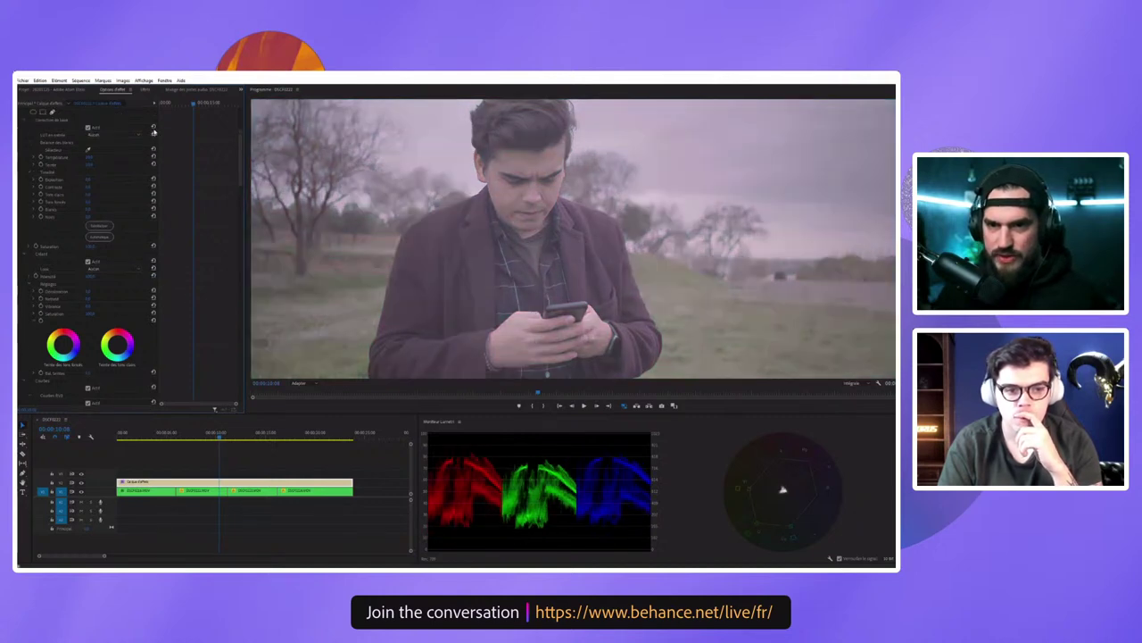
Step: Collapse the Curves and Color Wheels sections of Lumetri Color
scroll(134, 322, "down", 2)
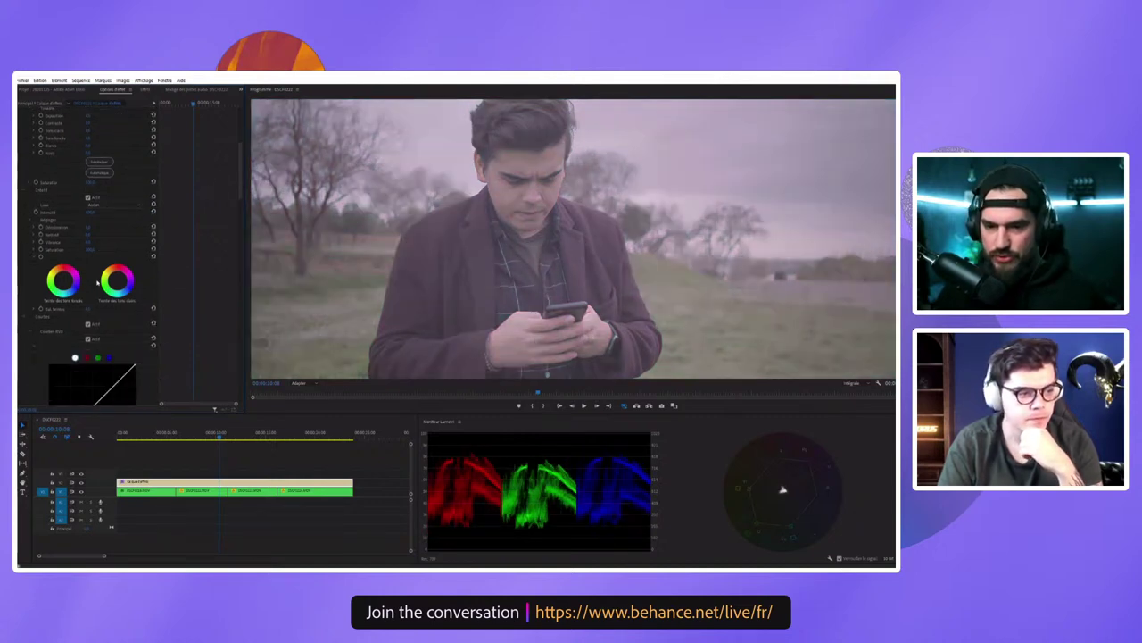
scroll(97, 332, "down", 2)
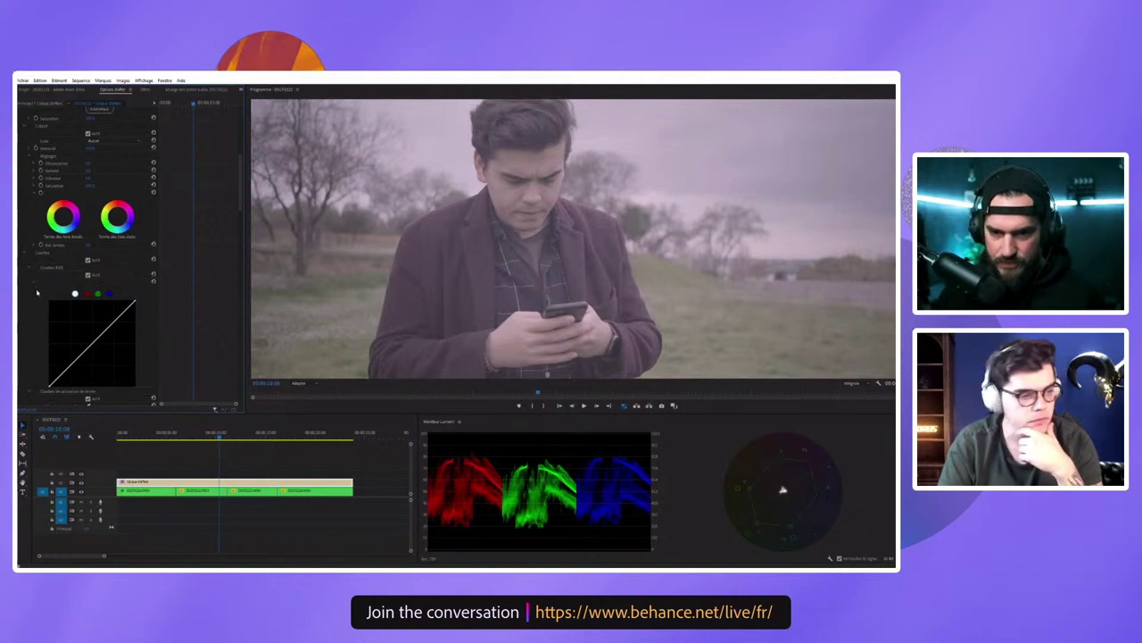
scroll(90, 326, "down", 2)
scroll(39, 300, "down", 2)
scroll(39, 301, "up", 2)
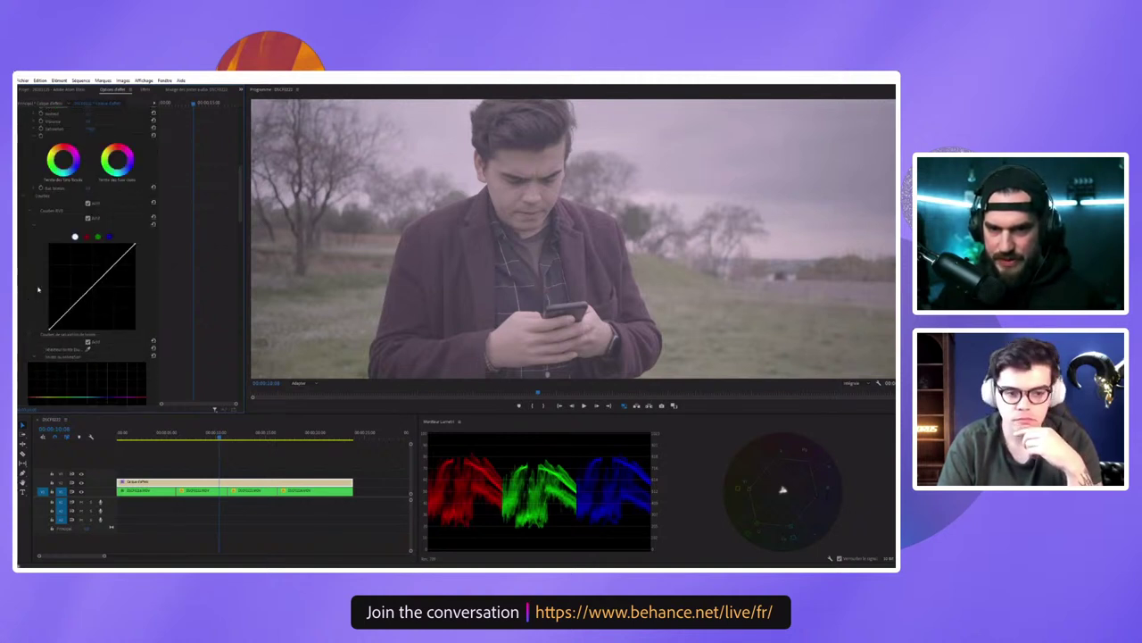
left_click(25, 199)
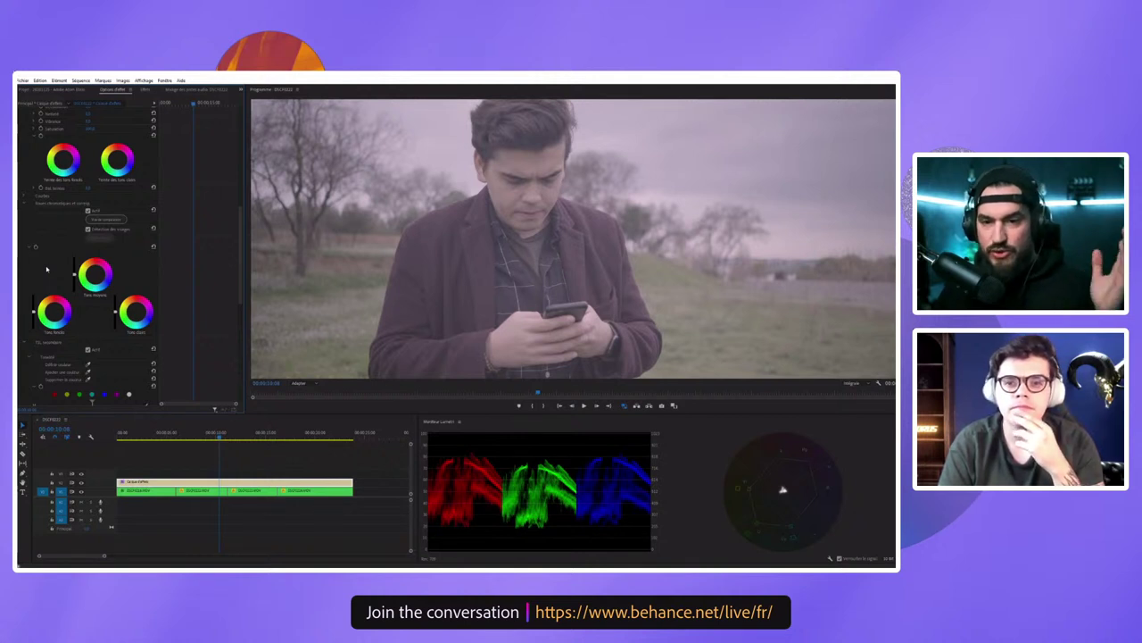
left_click(28, 204)
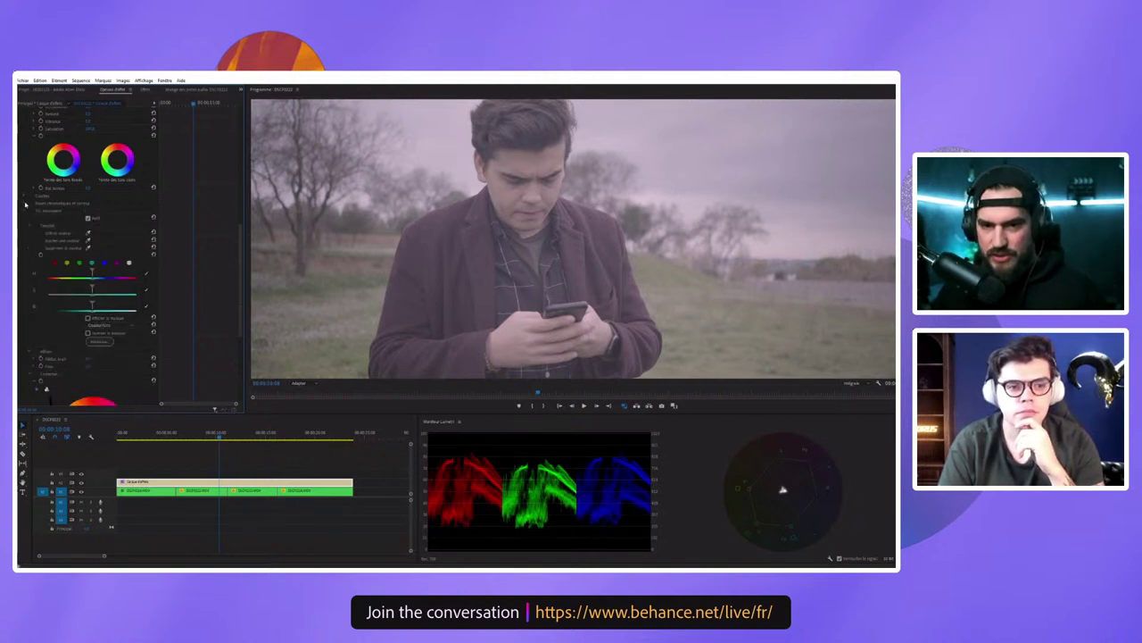
scroll(28, 233, "up", 3)
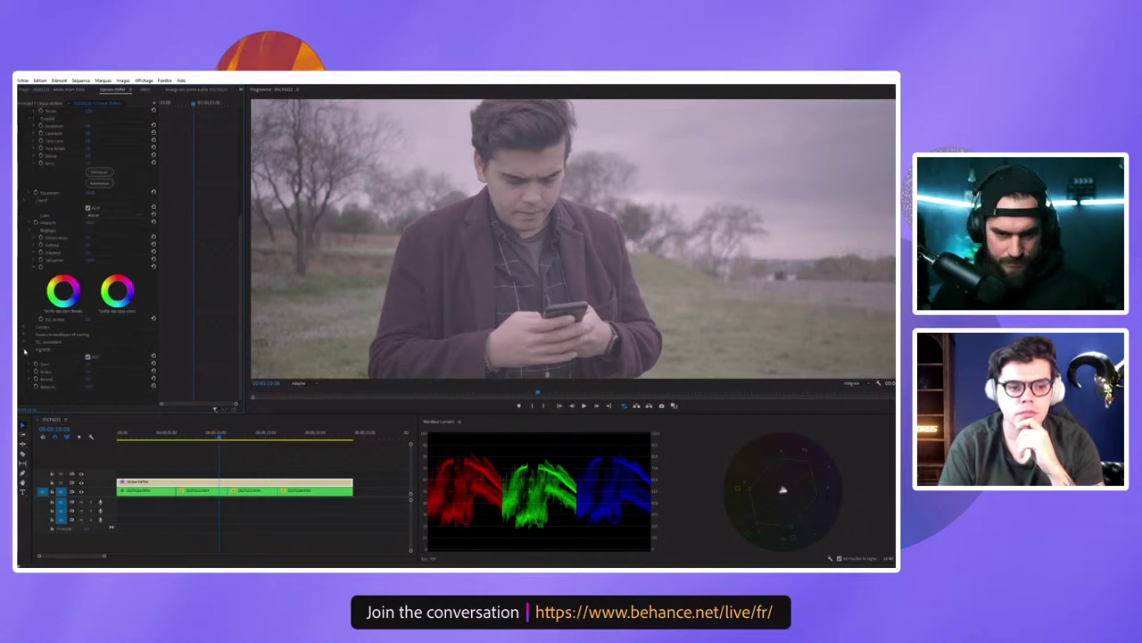
scroll(25, 351, "up", 2)
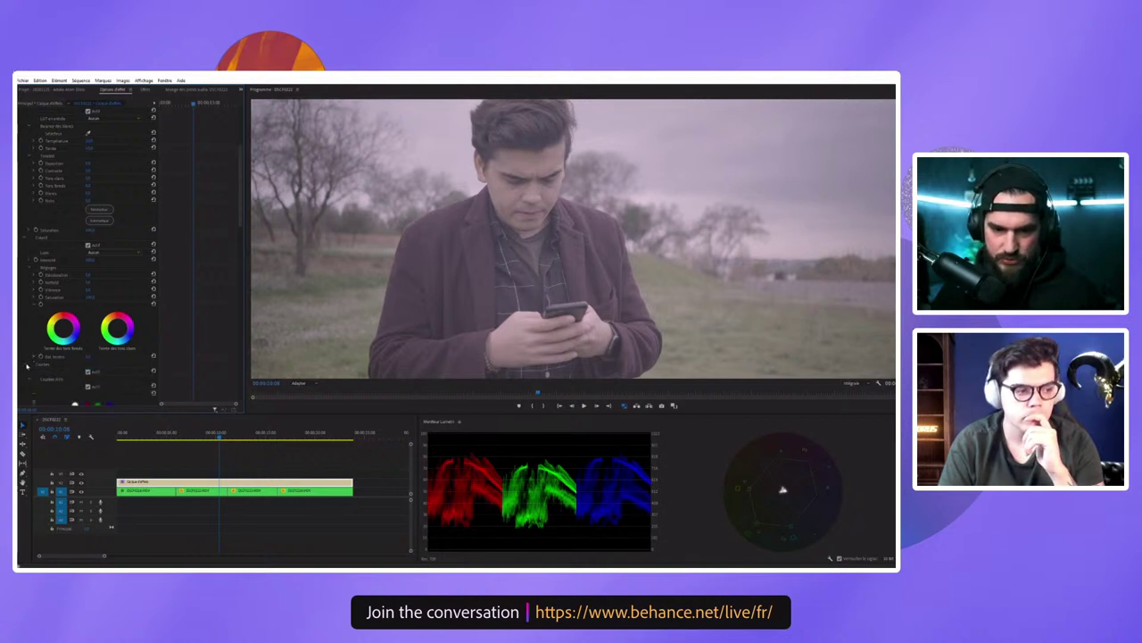
Step: Collapse Curves and expand the Color Wheels section
left_click(28, 364)
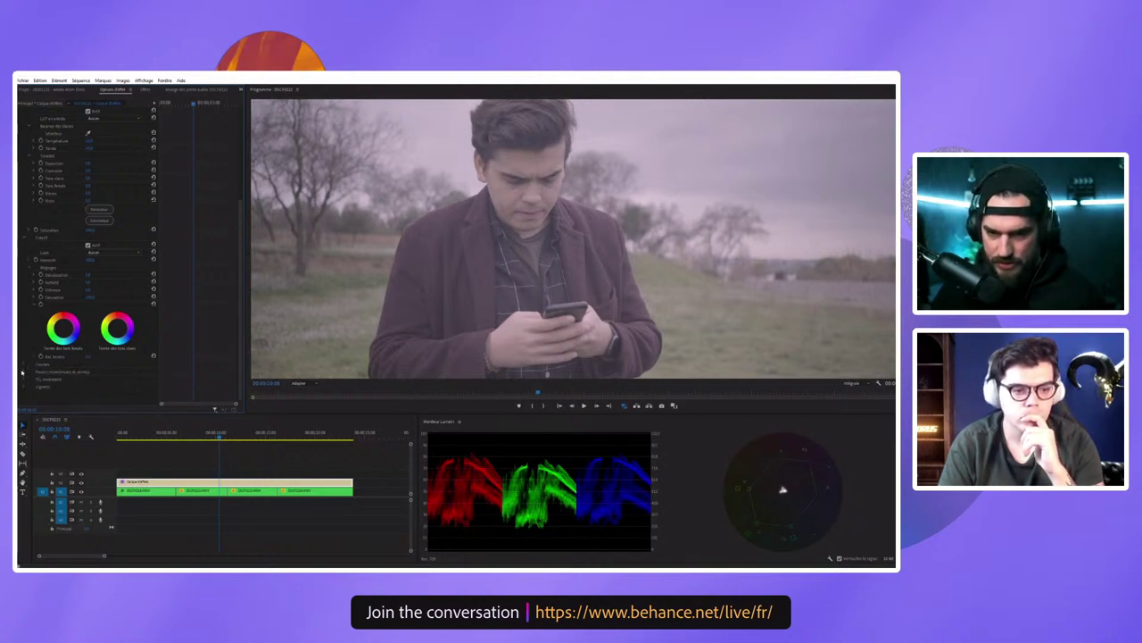
left_click(23, 372)
scroll(86, 298, "down", 3)
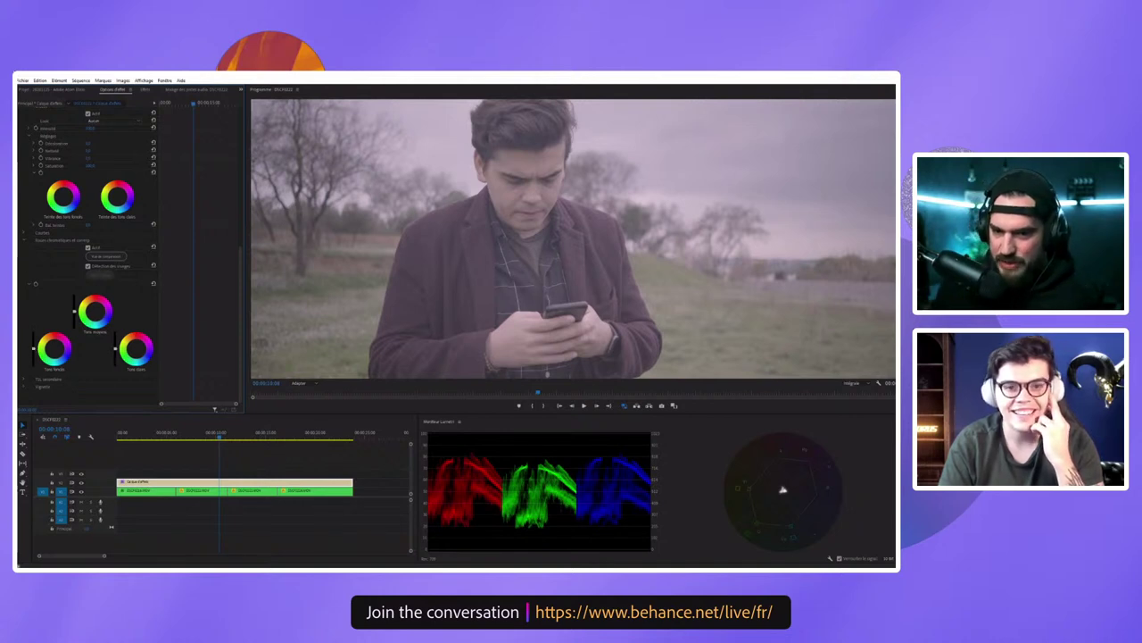
Step: Darken the midtones, undo it with Ctrl+Z, then nudge the midtones slightly toward pink
left_click_drag(75, 309, 68, 323)
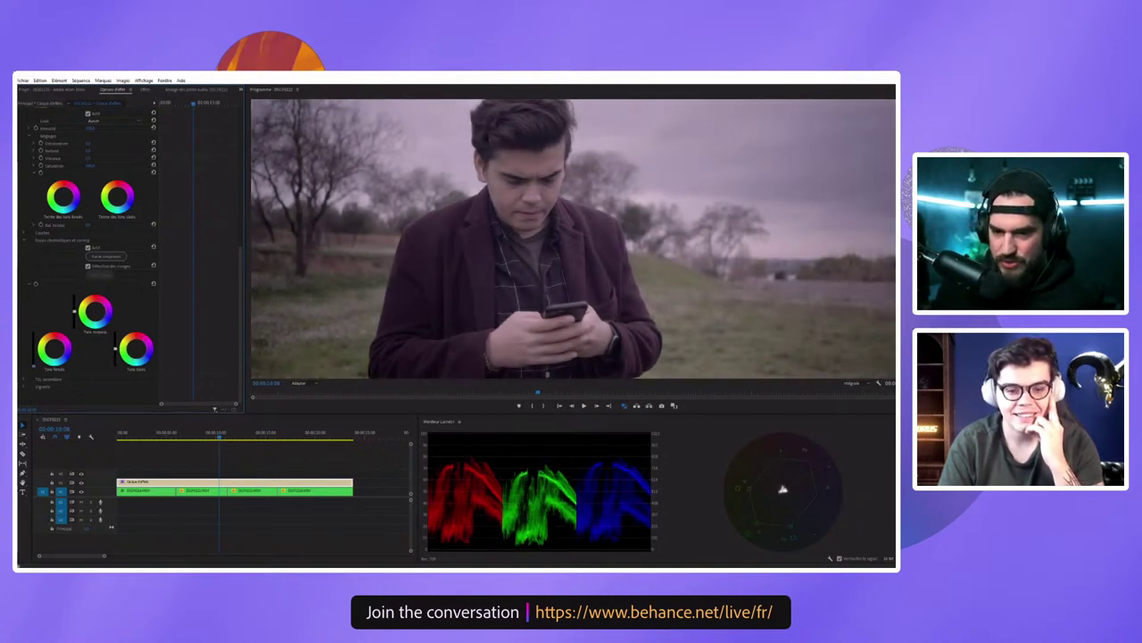
key("ctrl+z")
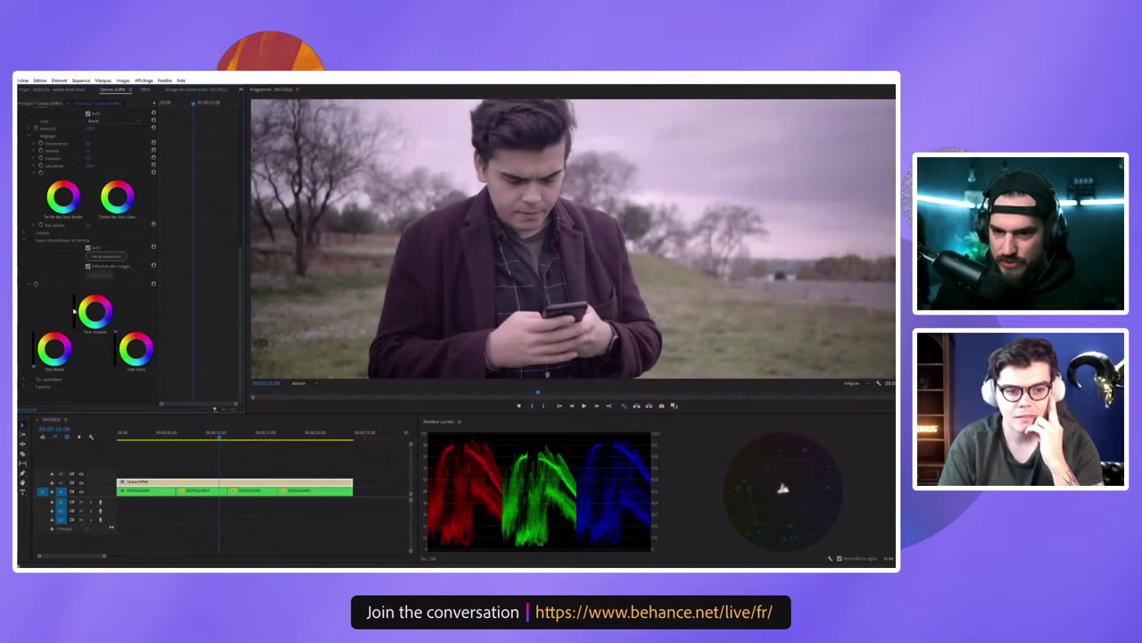
left_click_drag(74, 310, 72, 302)
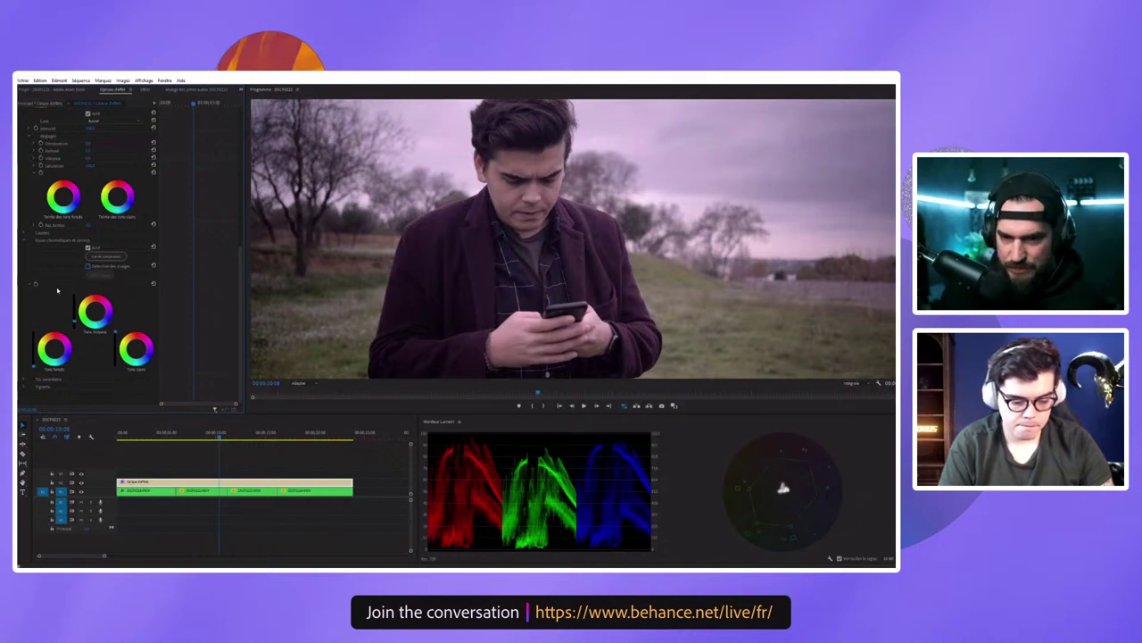
scroll(57, 295, "up", 1)
scroll(57, 304, "up", 1)
scroll(58, 317, "down", 1)
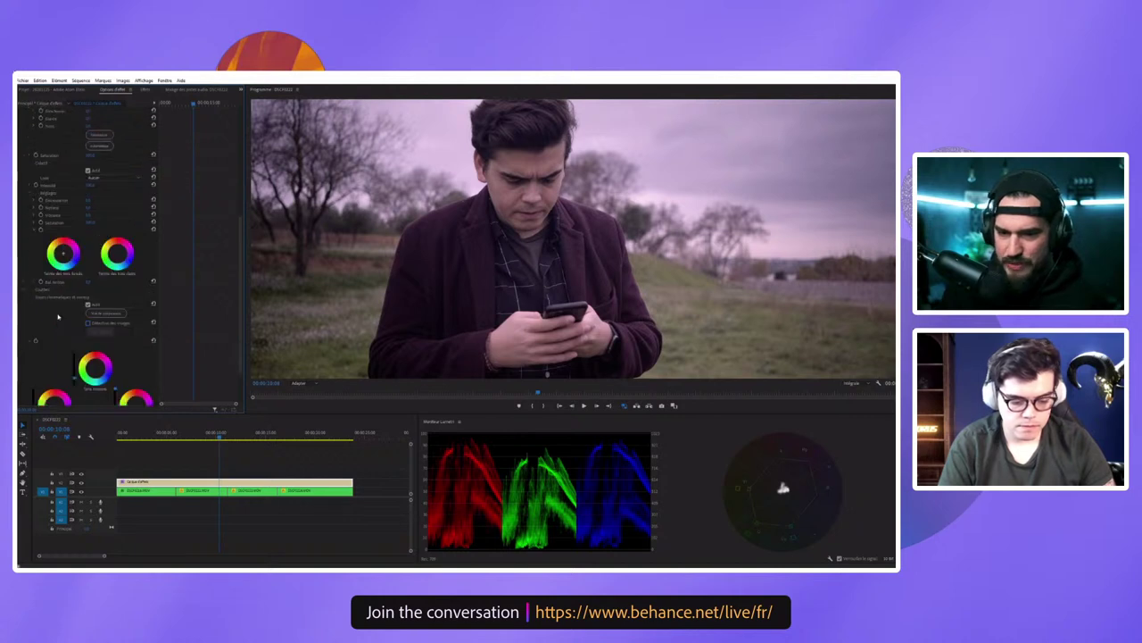
scroll(58, 317, "down", 2)
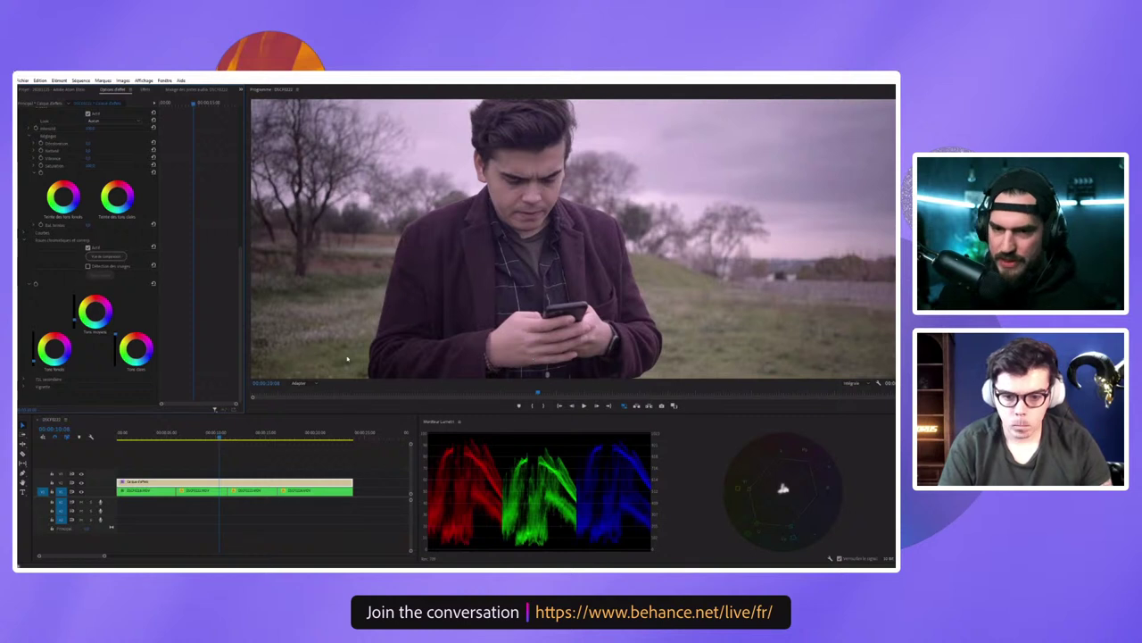
scroll(84, 215, "up", 5)
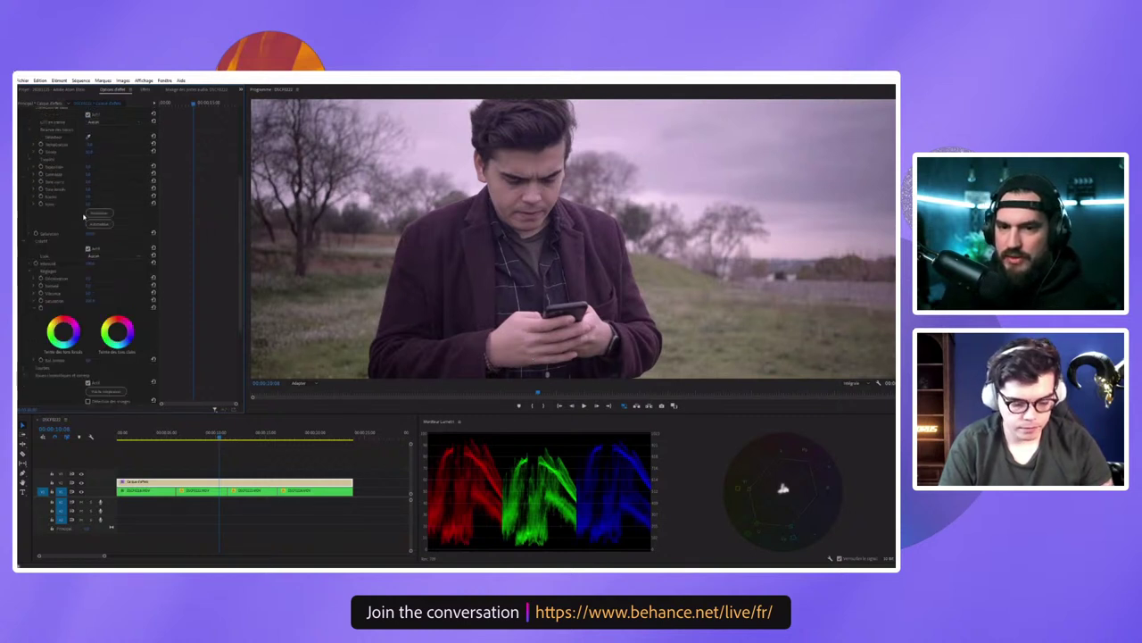
scroll(84, 215, "up", 5)
Step: Rename the first Lumetri Color effect to CONTRAST
left_click(23, 206)
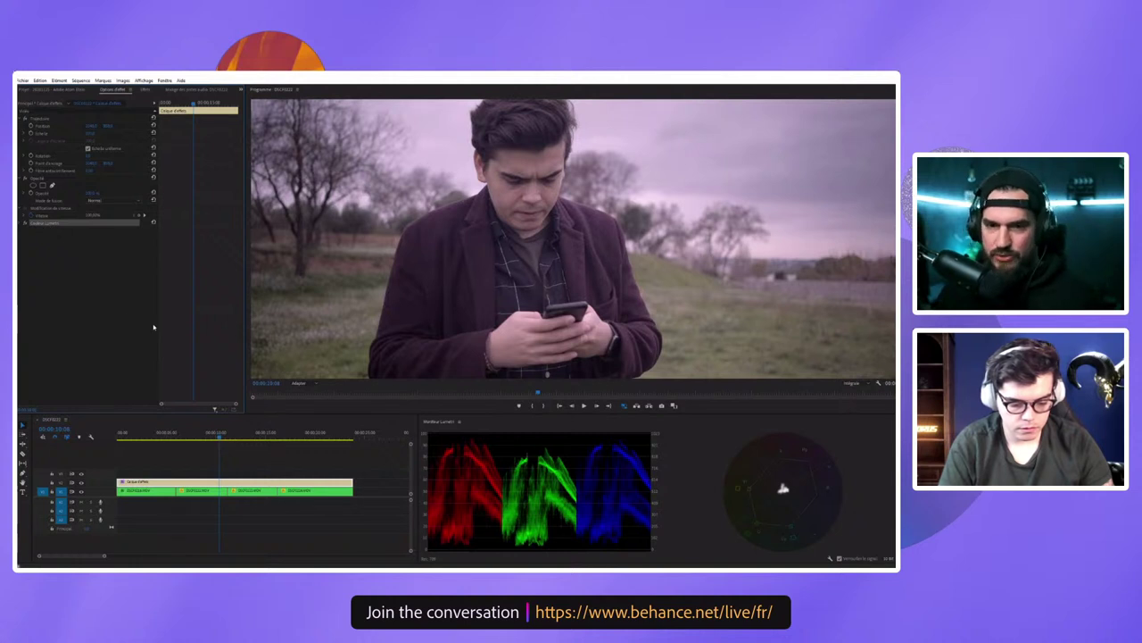
right_click(43, 223)
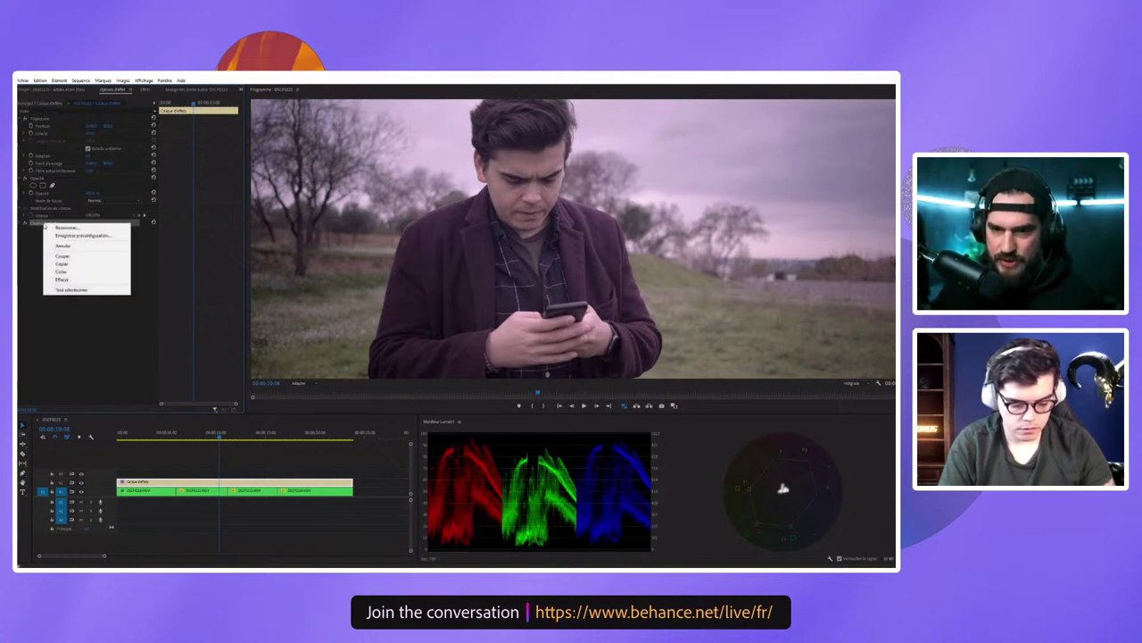
left_click(65, 228)
type("CONTRAST")
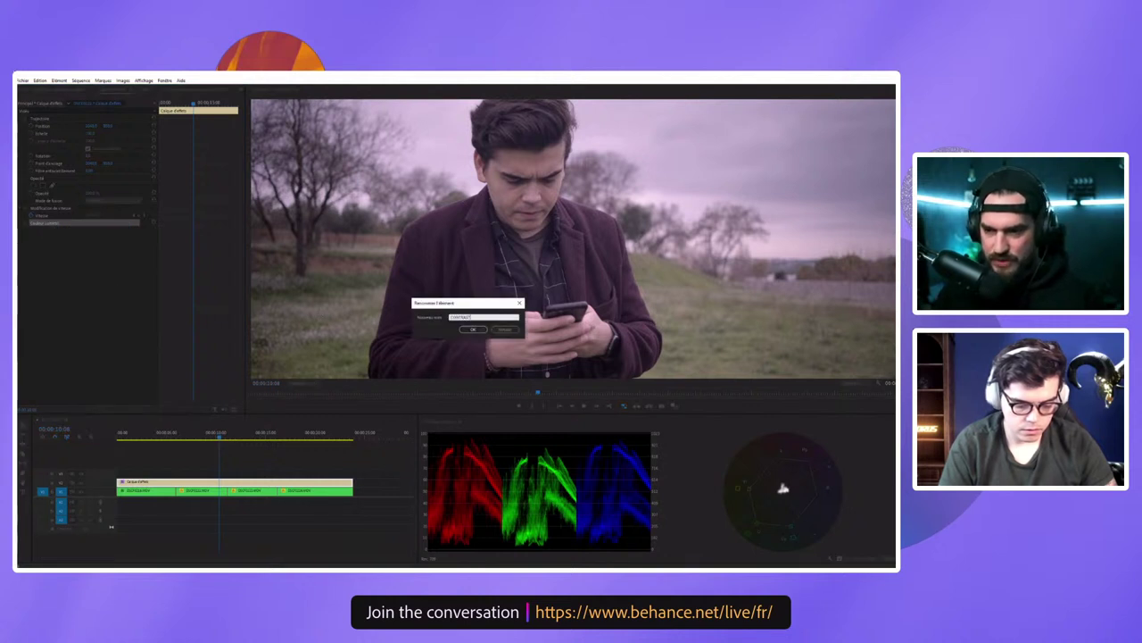
key("Return")
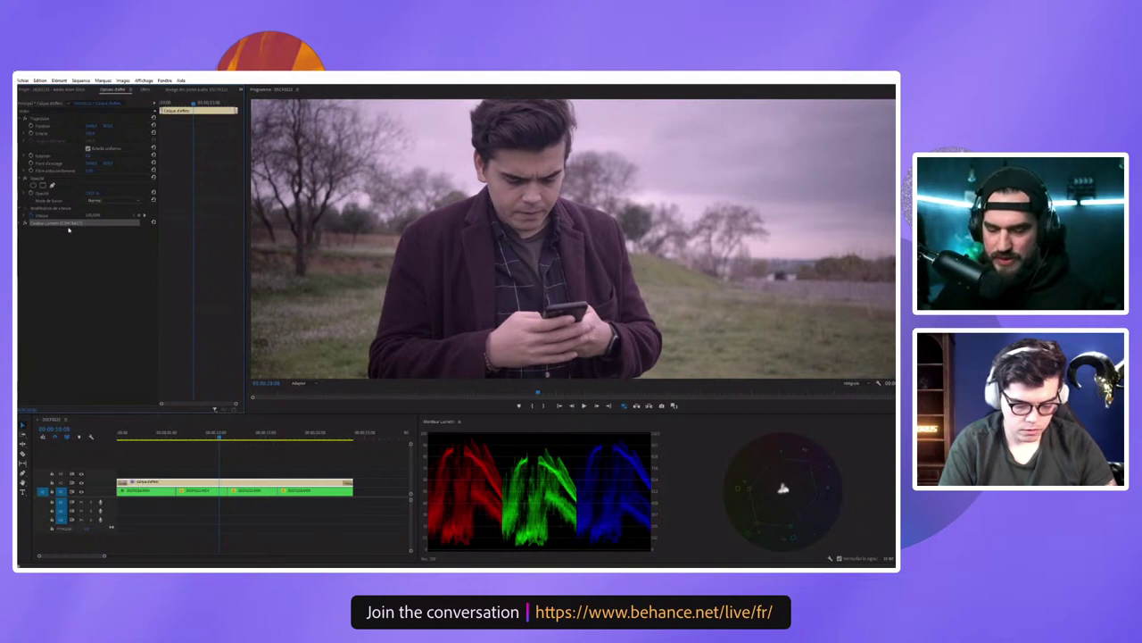
Step: Paste a duplicate Lumetri effect, toggle it on and off to compare, and reset it to defaults
key("ctrl+v")
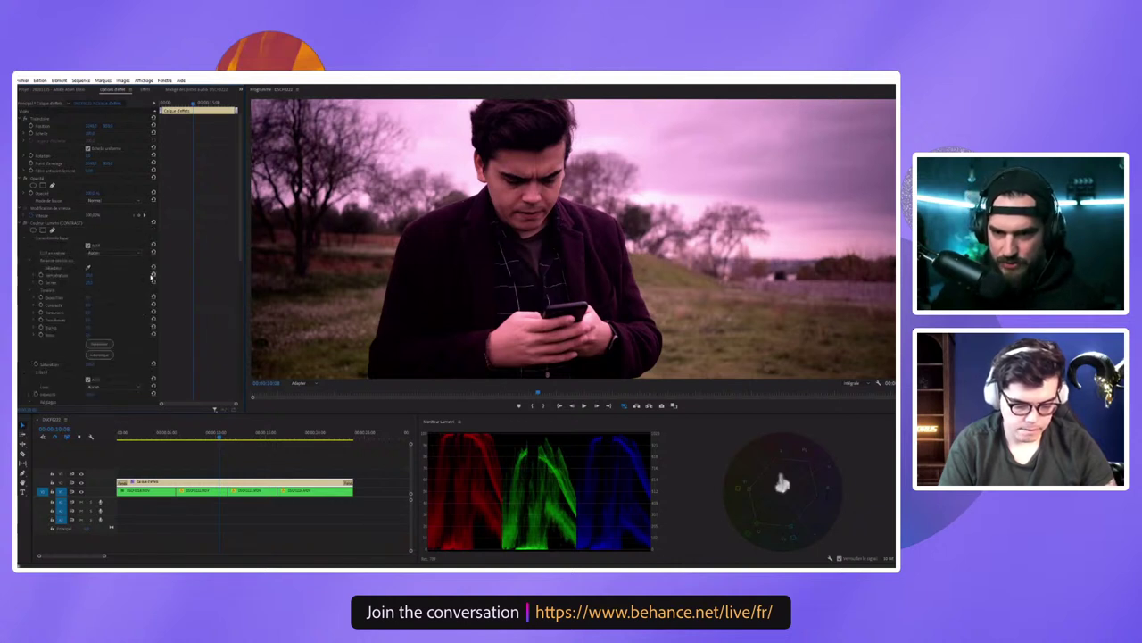
left_click(23, 225)
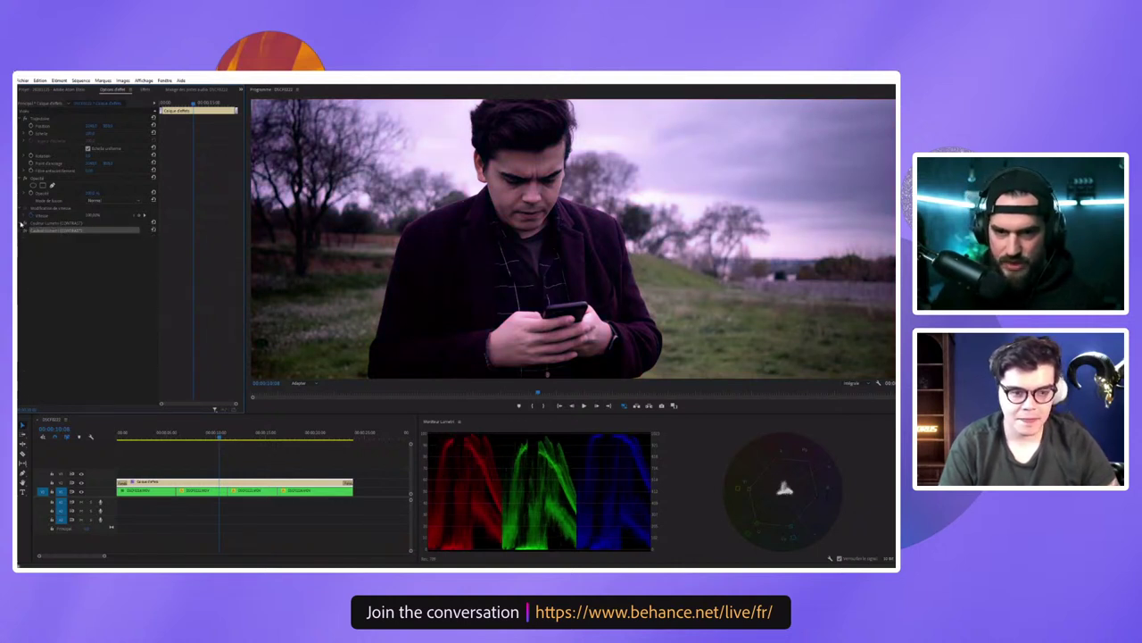
left_click(24, 230)
left_click(24, 230)
left_click(25, 230)
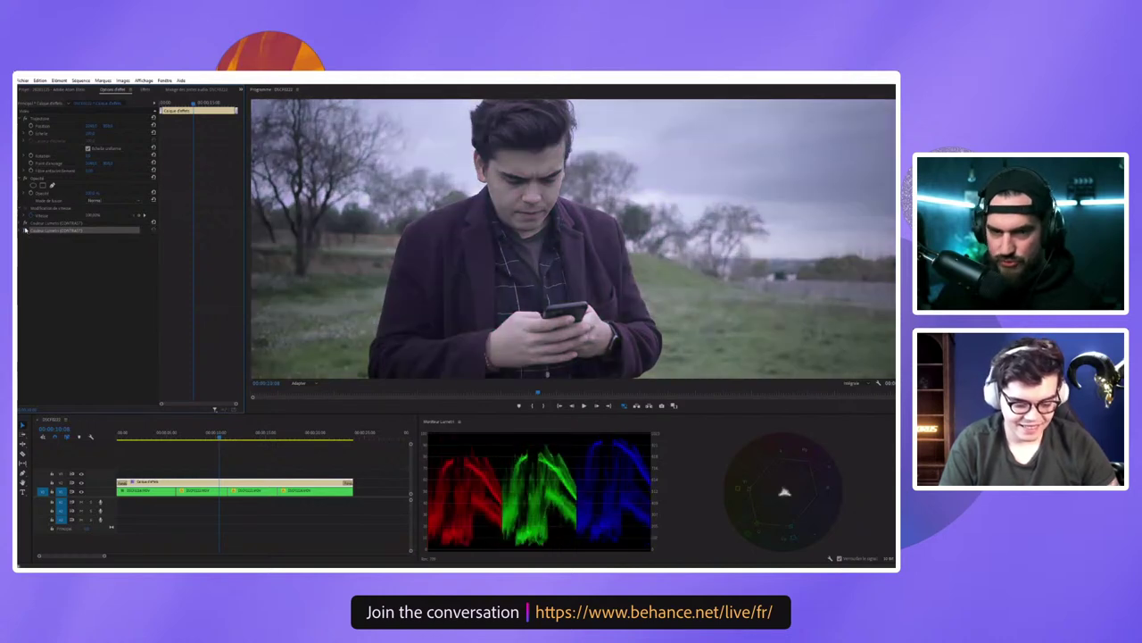
left_click(24, 230)
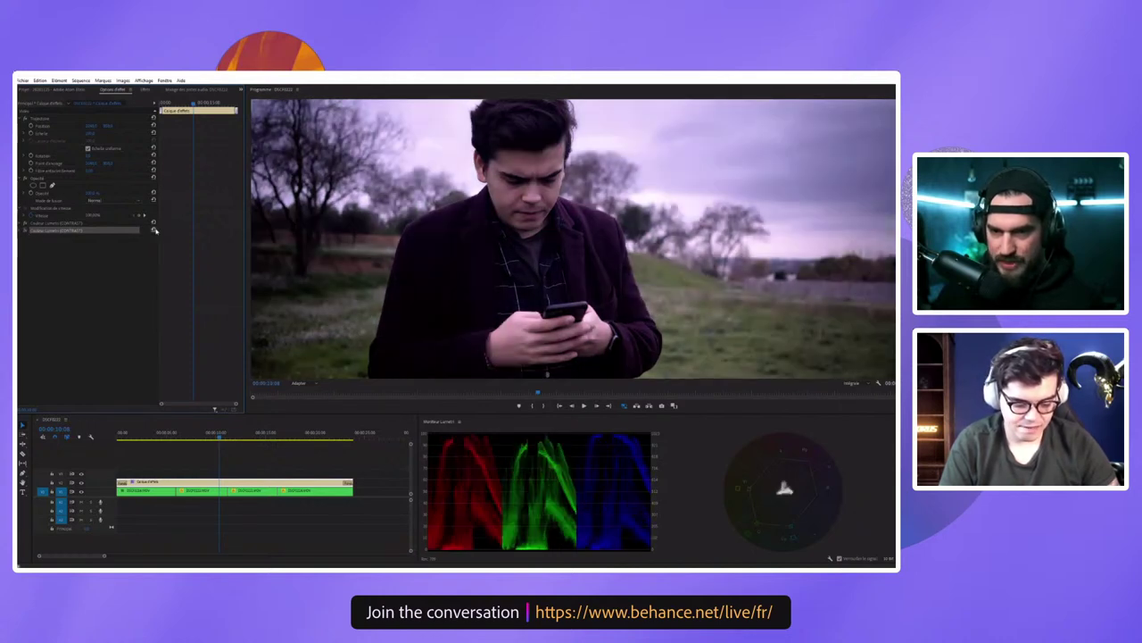
left_click(154, 229)
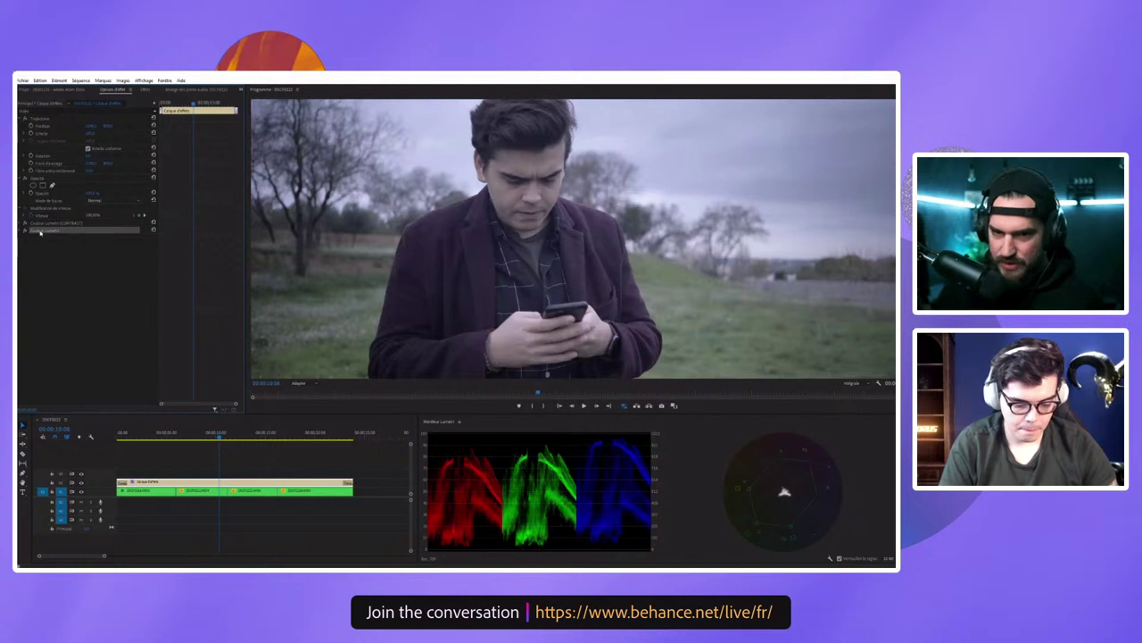
Step: Rename the second effect to Couleur Lumetri (WB) and rename the newest Lumetri effect
right_click(40, 231)
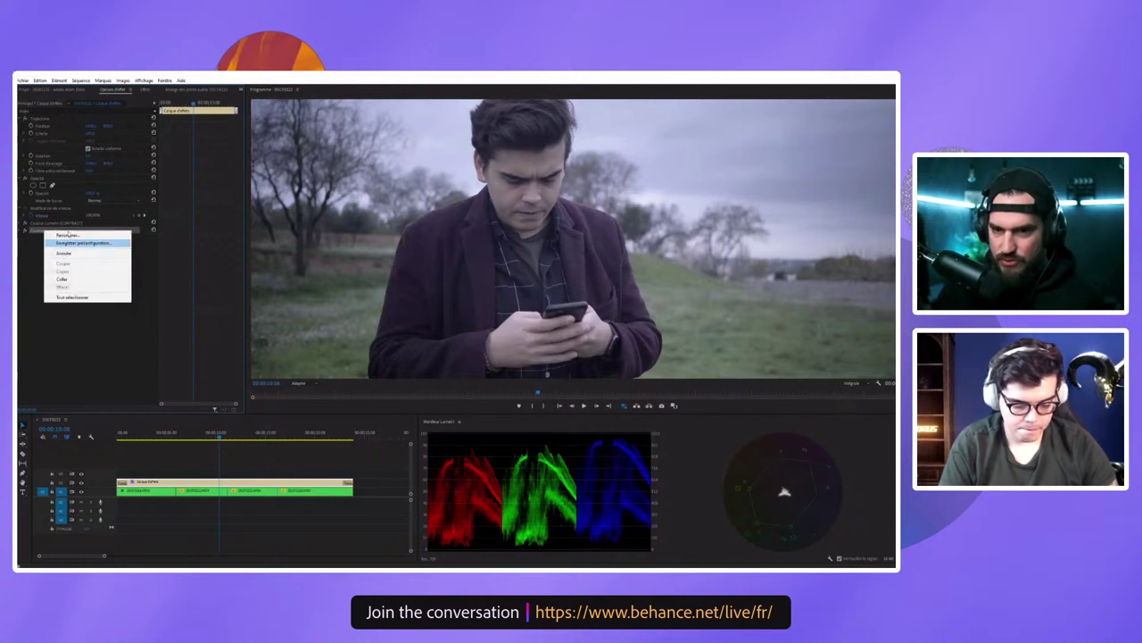
left_click(68, 234)
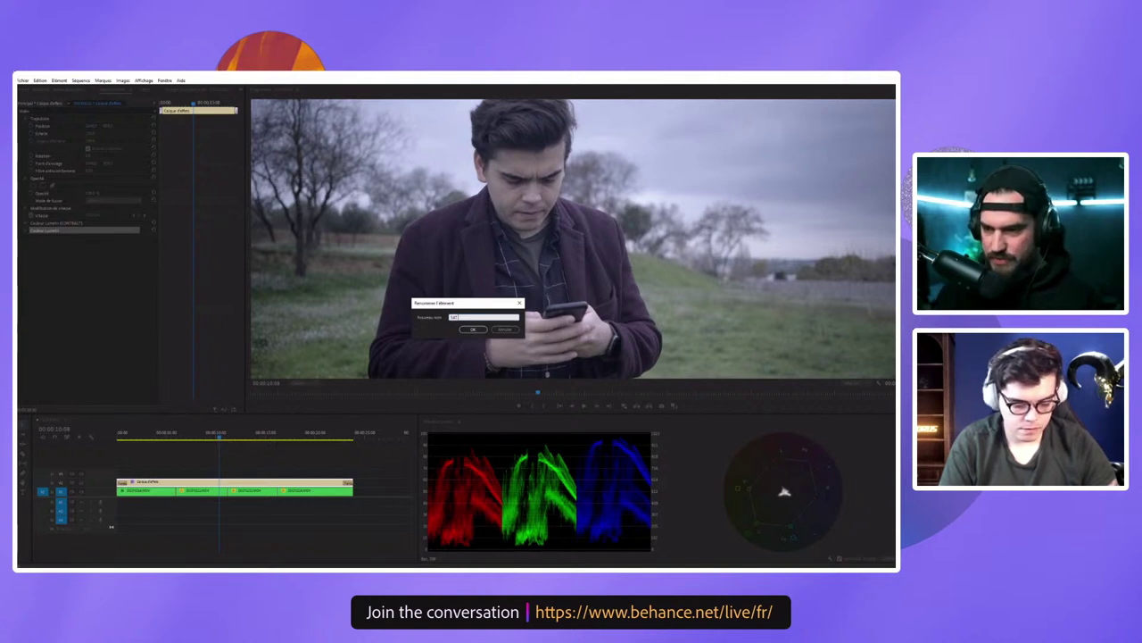
left_click(473, 329)
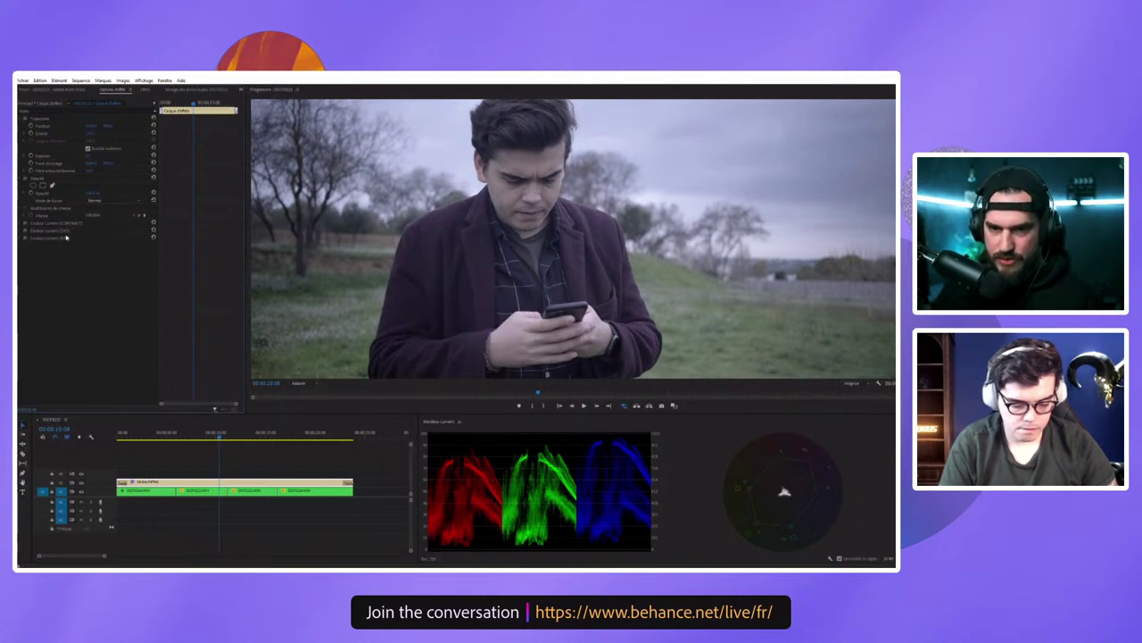
right_click(64, 237)
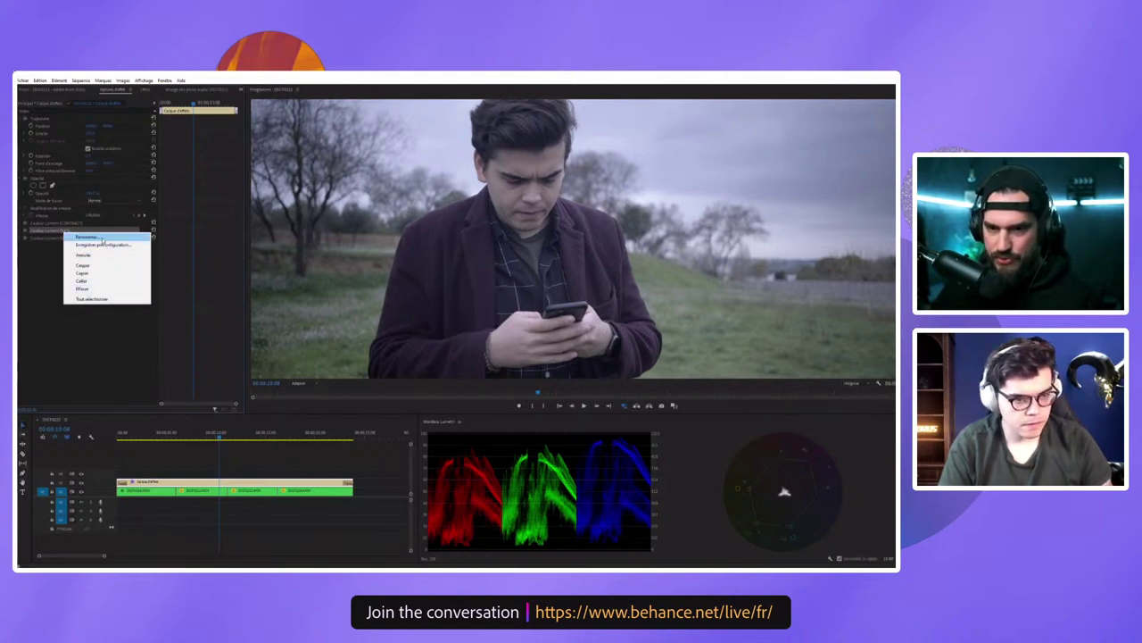
left_click(87, 236)
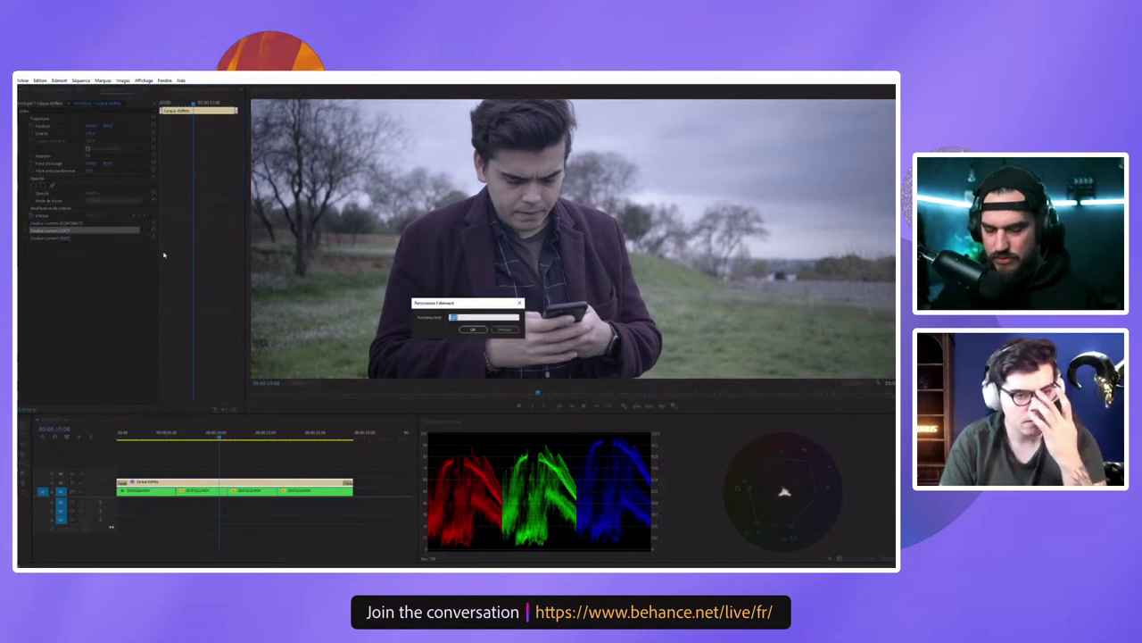
key("Return")
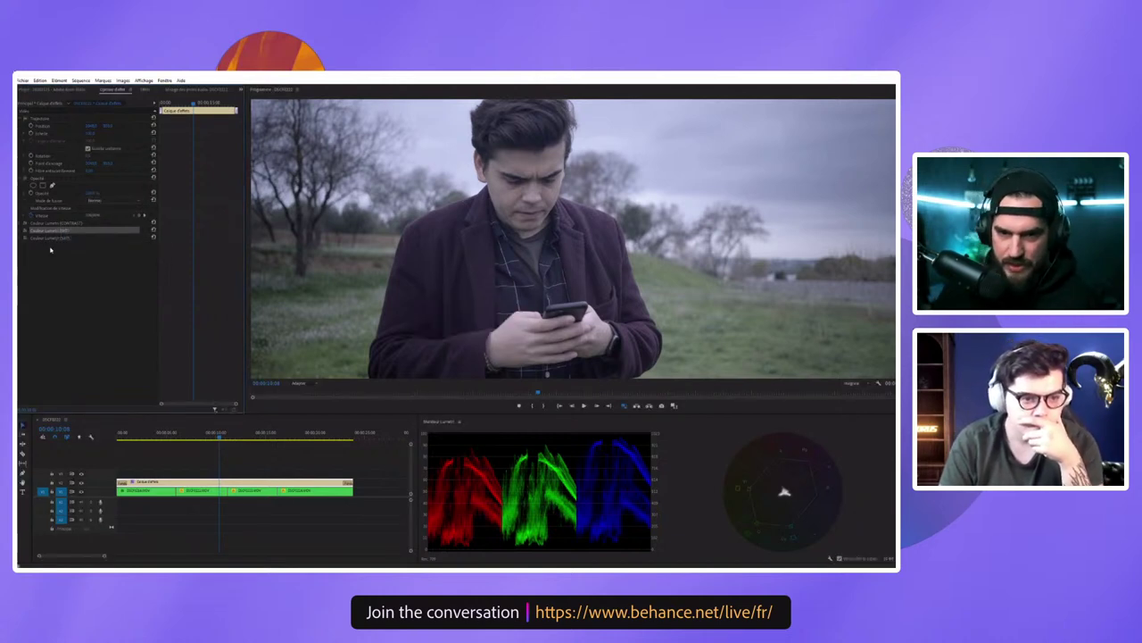
Step: Expand the WB effect, sample white balance with the eyedropper, then reset the correction
left_click(23, 230)
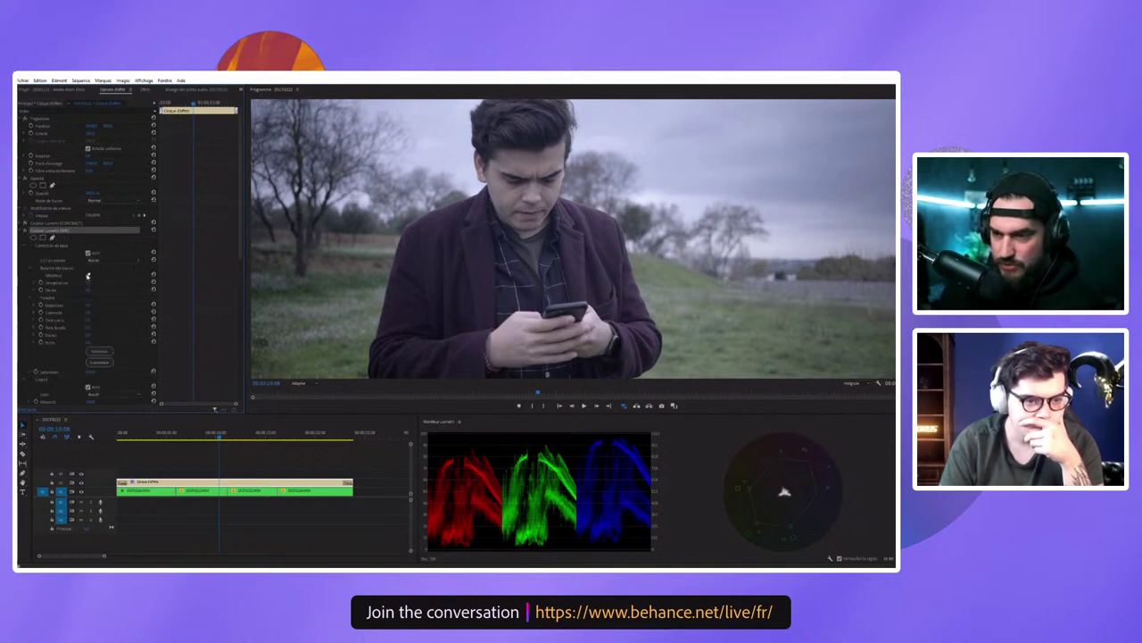
left_click(87, 276)
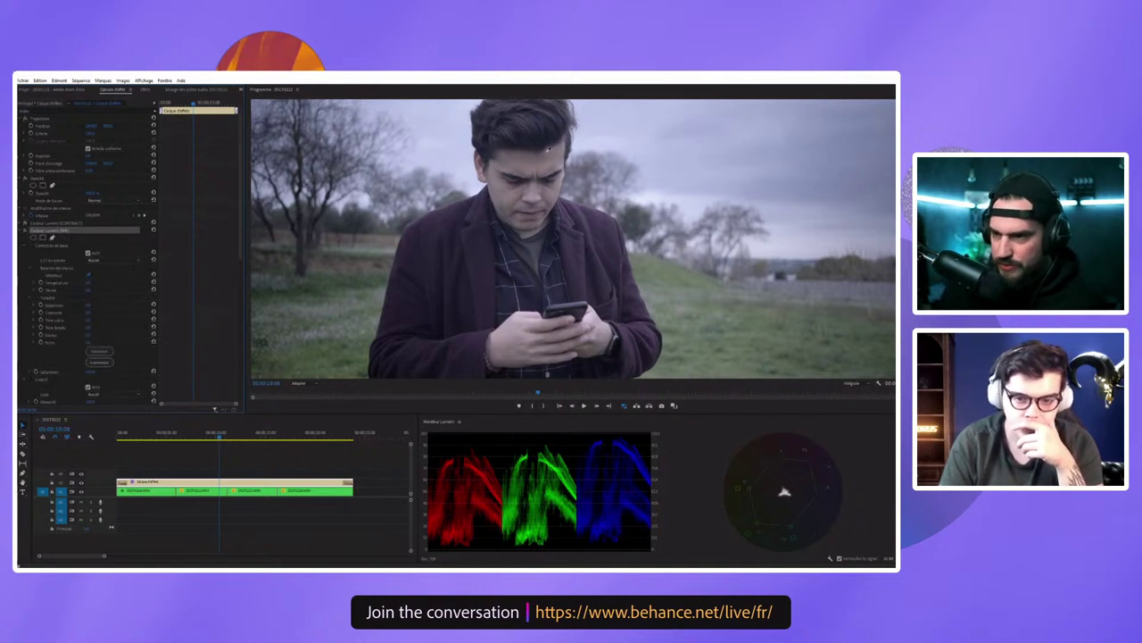
left_click(529, 165)
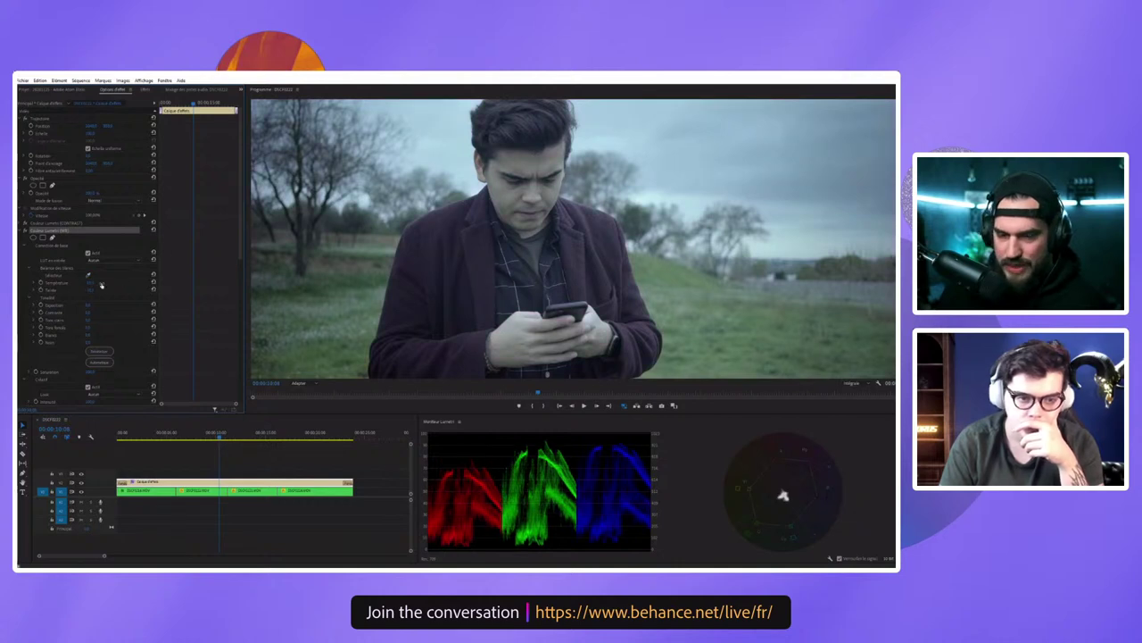
left_click(153, 231)
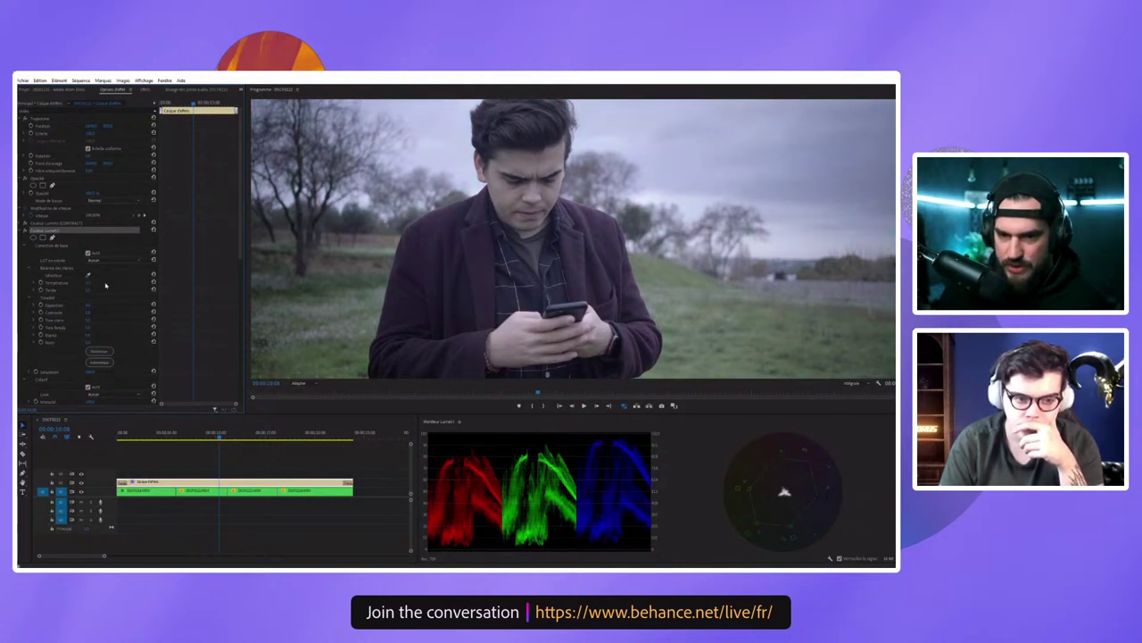
left_click(153, 236)
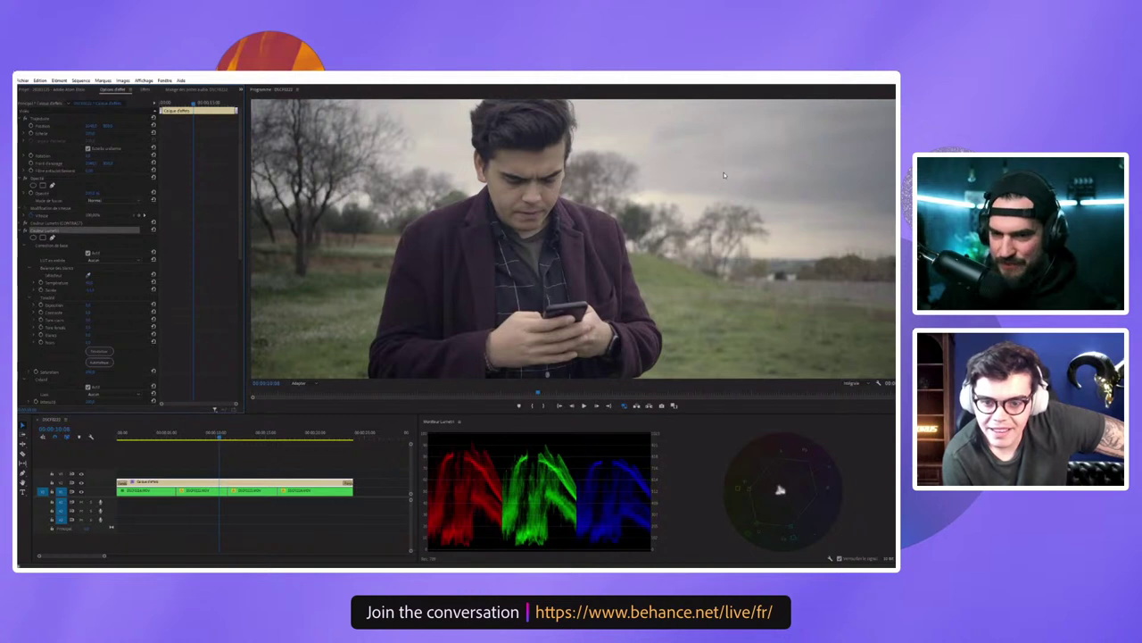
Step: Set Tint to 20 and Temperature to 20 in the WB effect
left_click(91, 289)
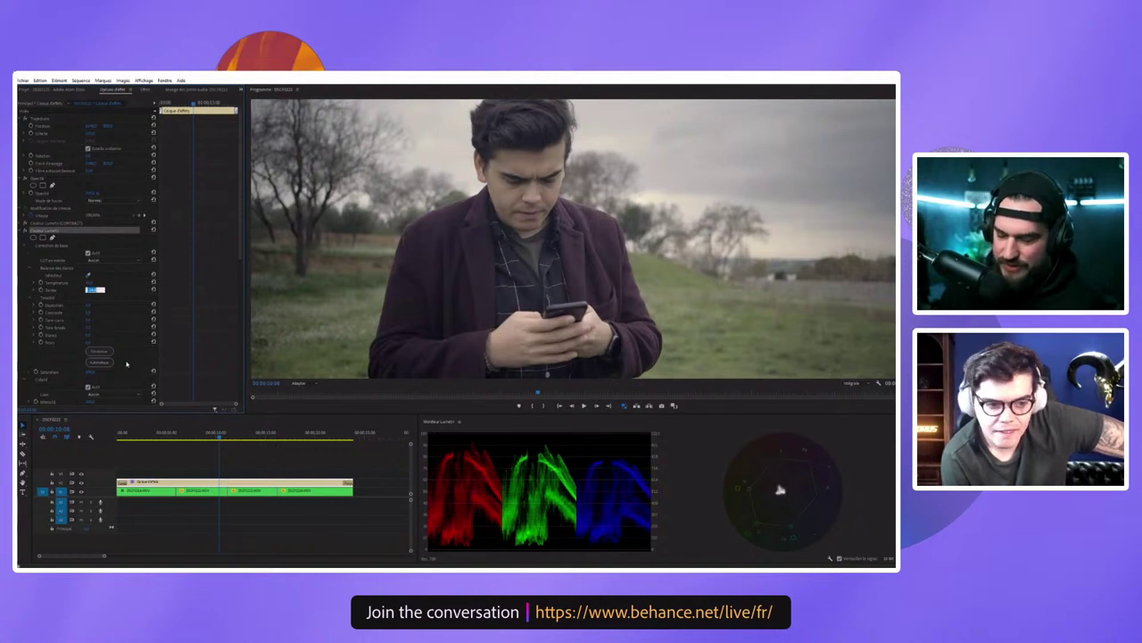
type("20")
key("Return")
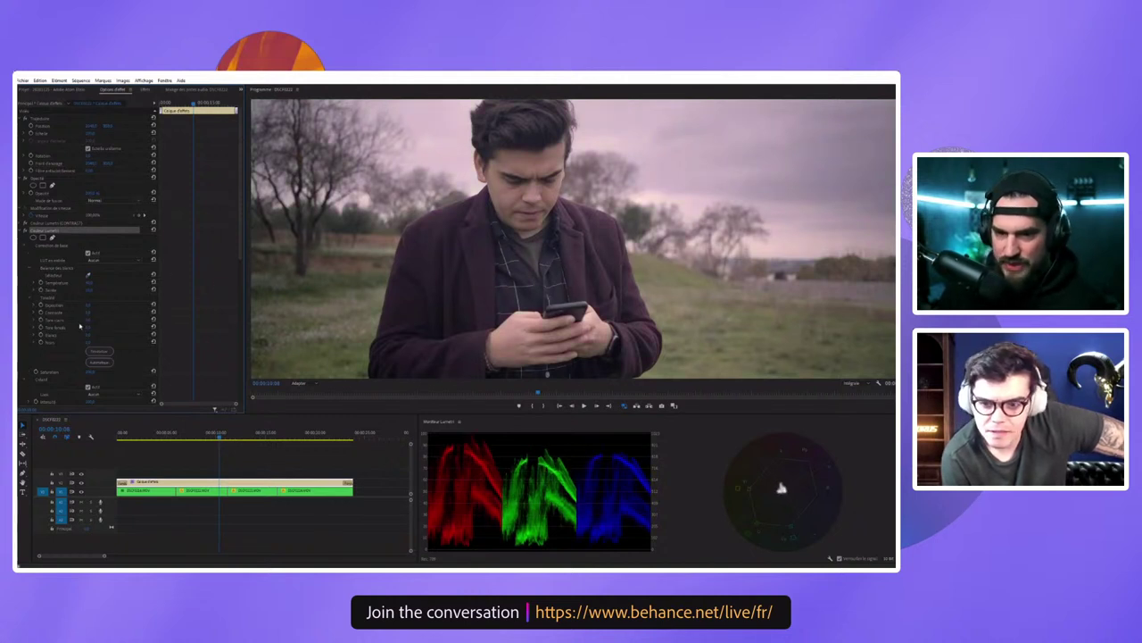
left_click(95, 289)
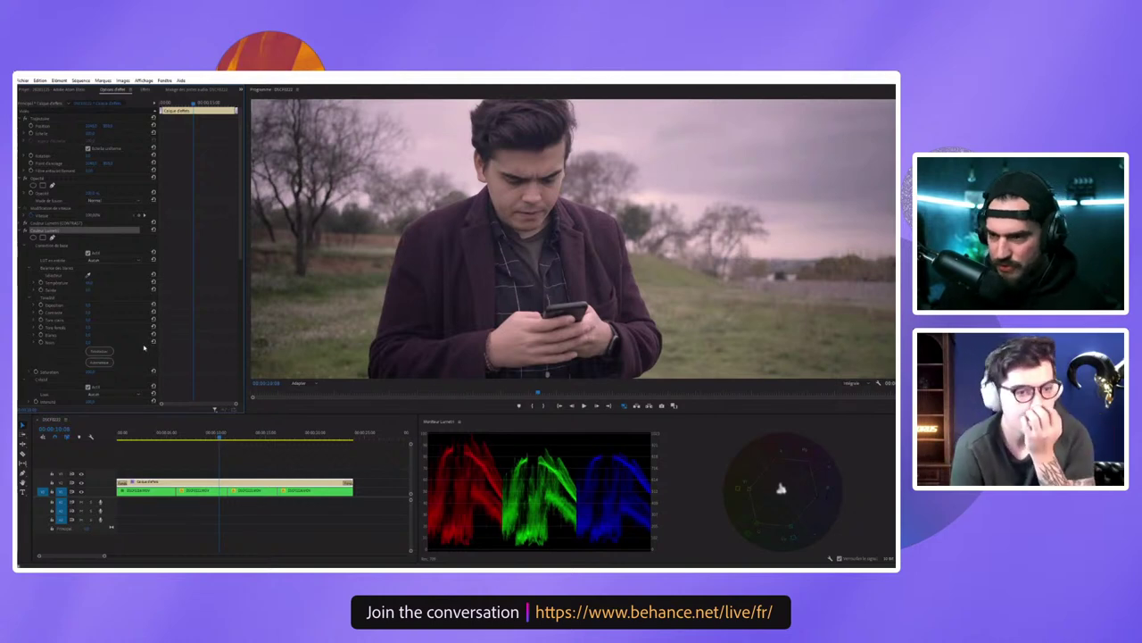
key("shift+Tab")
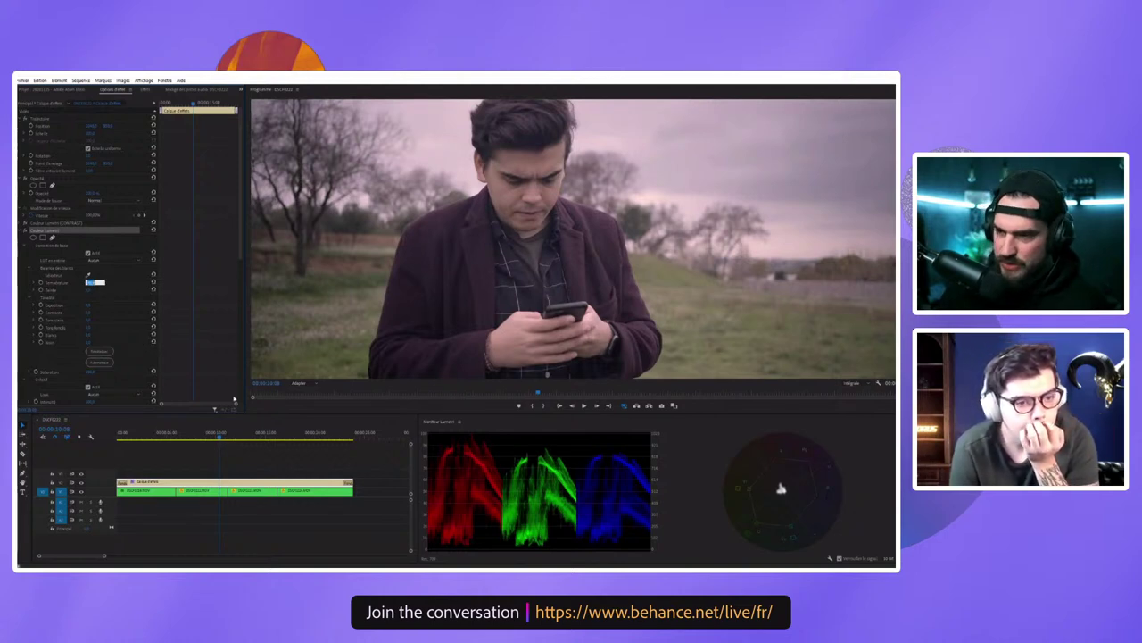
type("20")
key("Return")
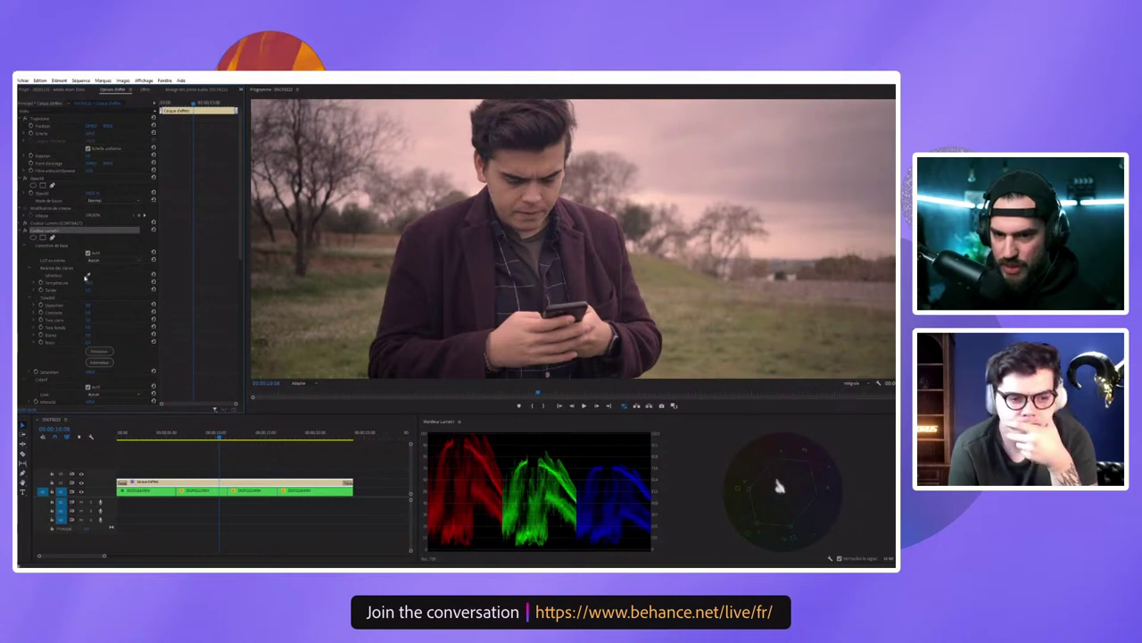
Step: Drag Temperature far to shift the colour cast, then double-click to reset it
left_click(90, 281)
left_click(89, 284)
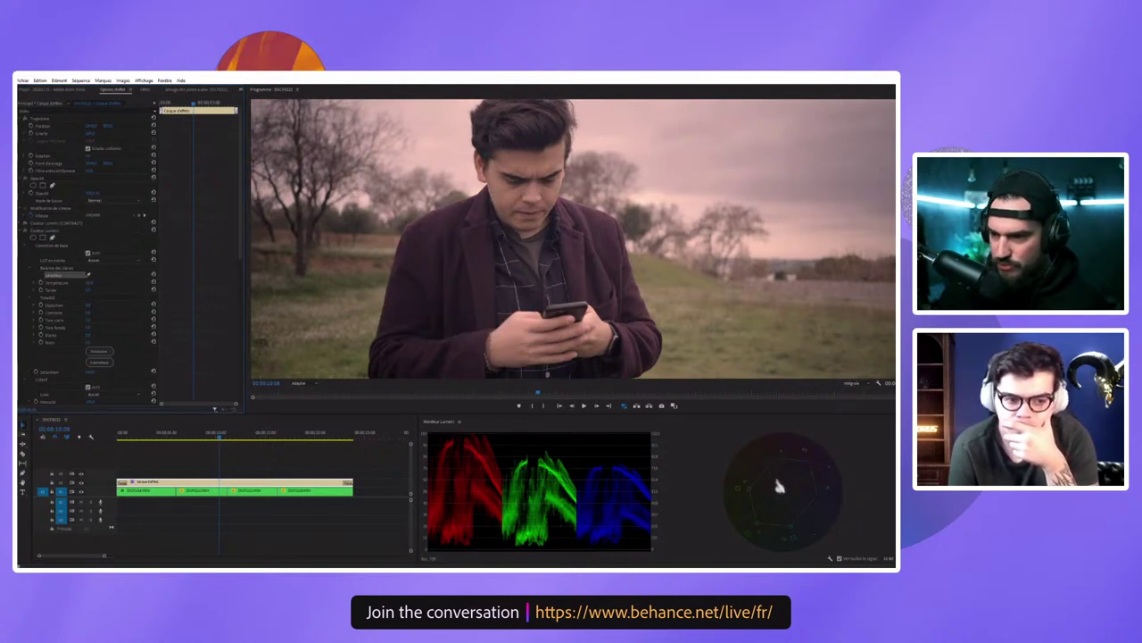
mouse_move(89, 282)
left_mouse_down()
mouse_move(53, 282)
mouse_move(93, 282)
left_mouse_up()
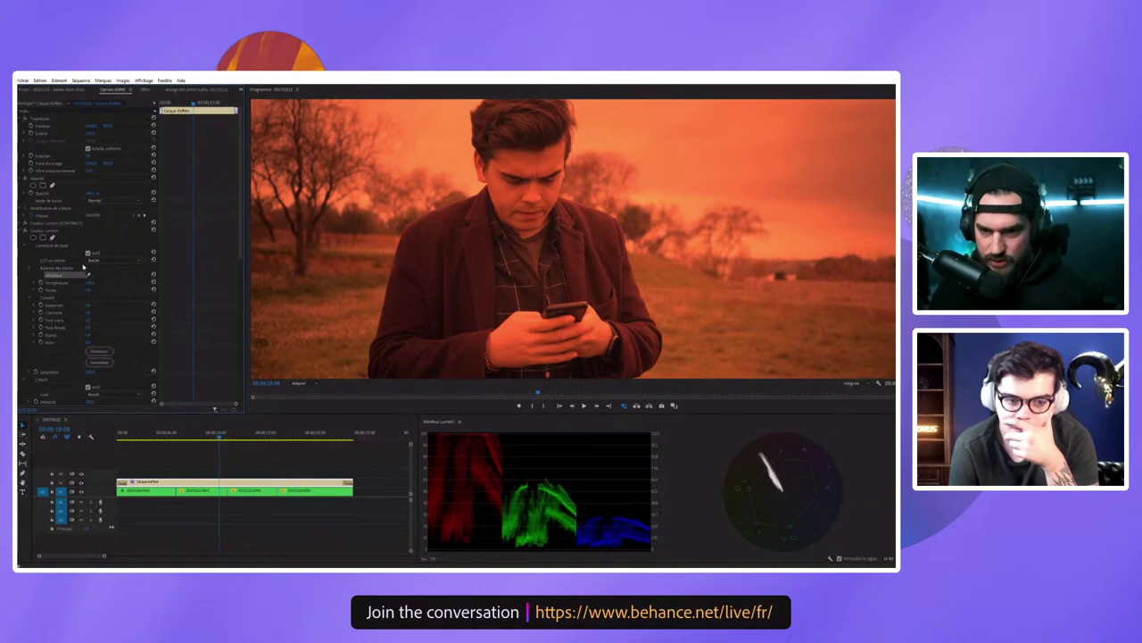
double_click(89, 282)
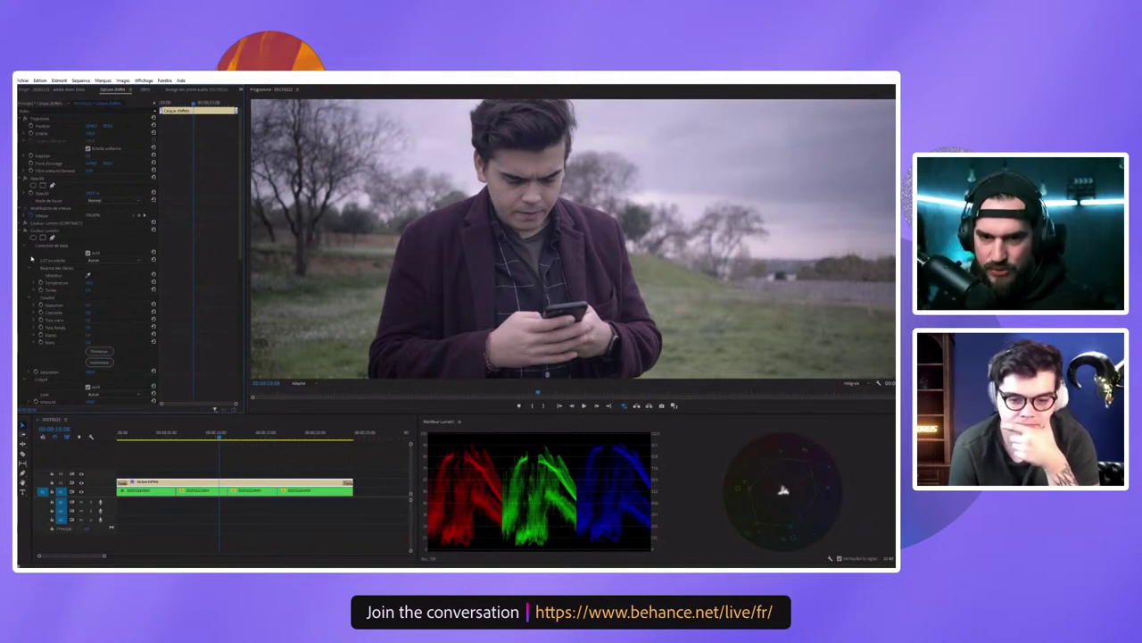
Step: Give the selected Lumetri Color effect a new name
right_click(48, 231)
left_click(71, 236)
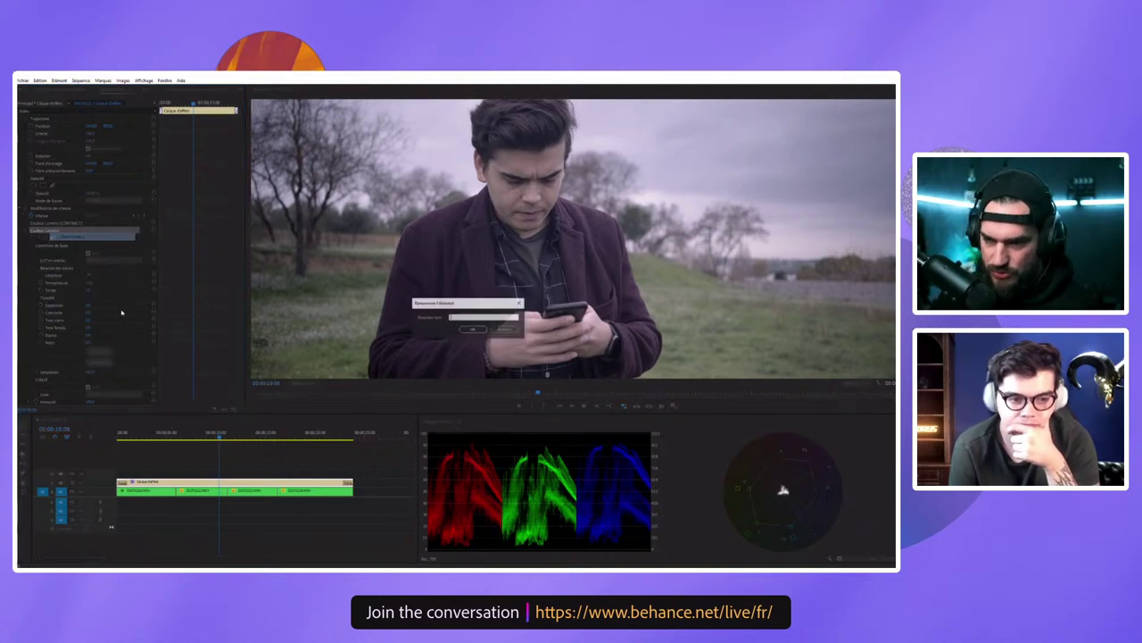
key("Return")
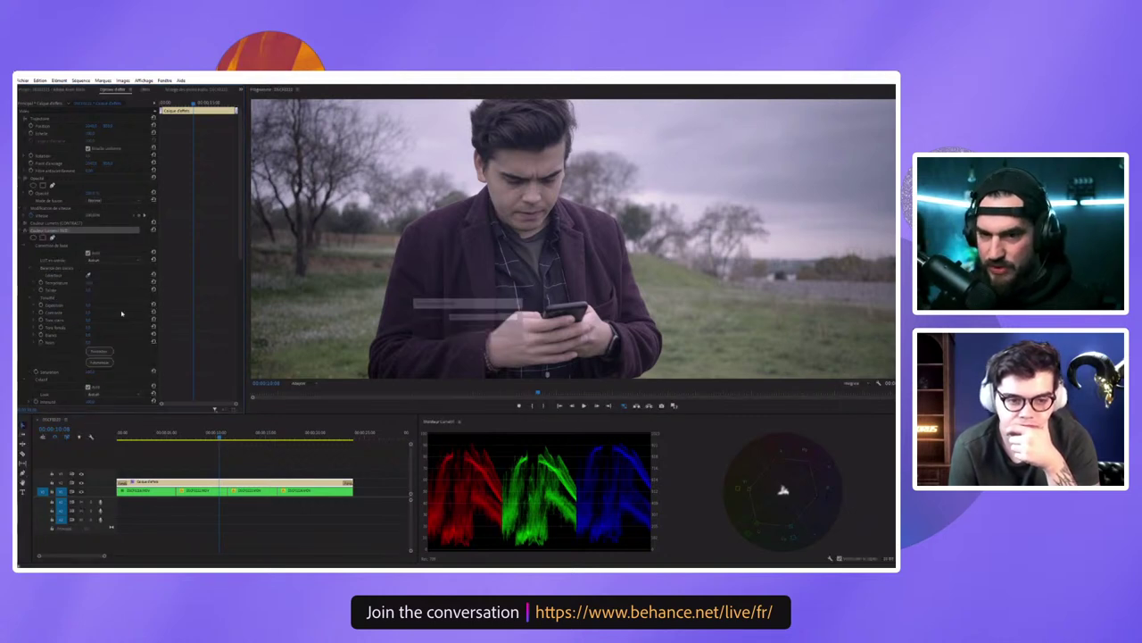
Step: Toggle the effect off and on to compare, collapse it, and expand the third Lumetri Color
left_click(27, 230)
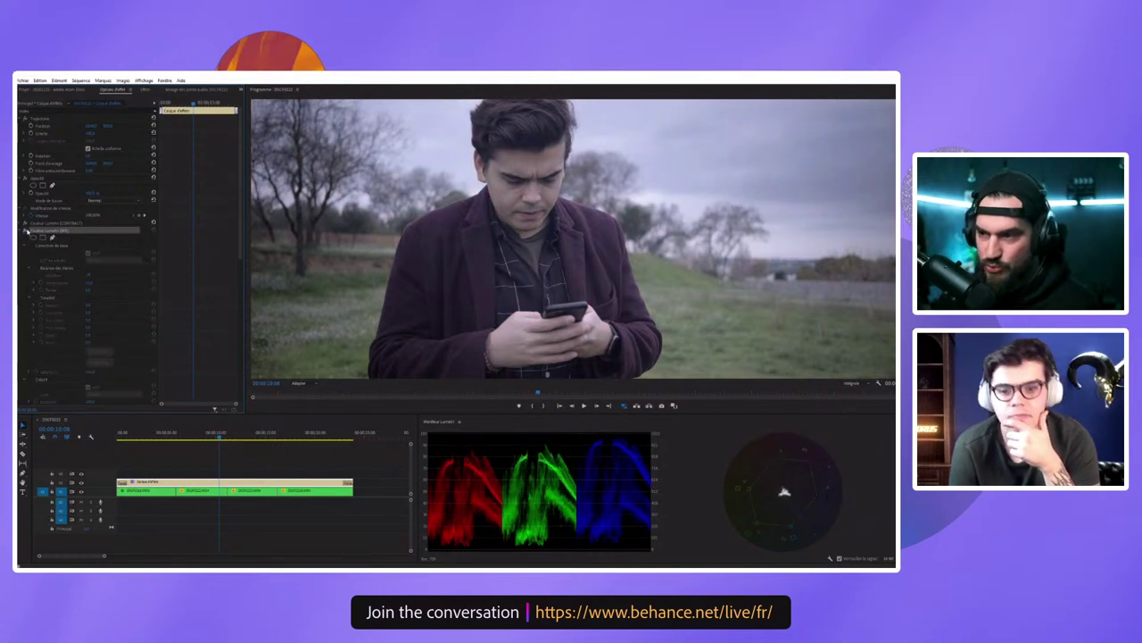
left_click(27, 230)
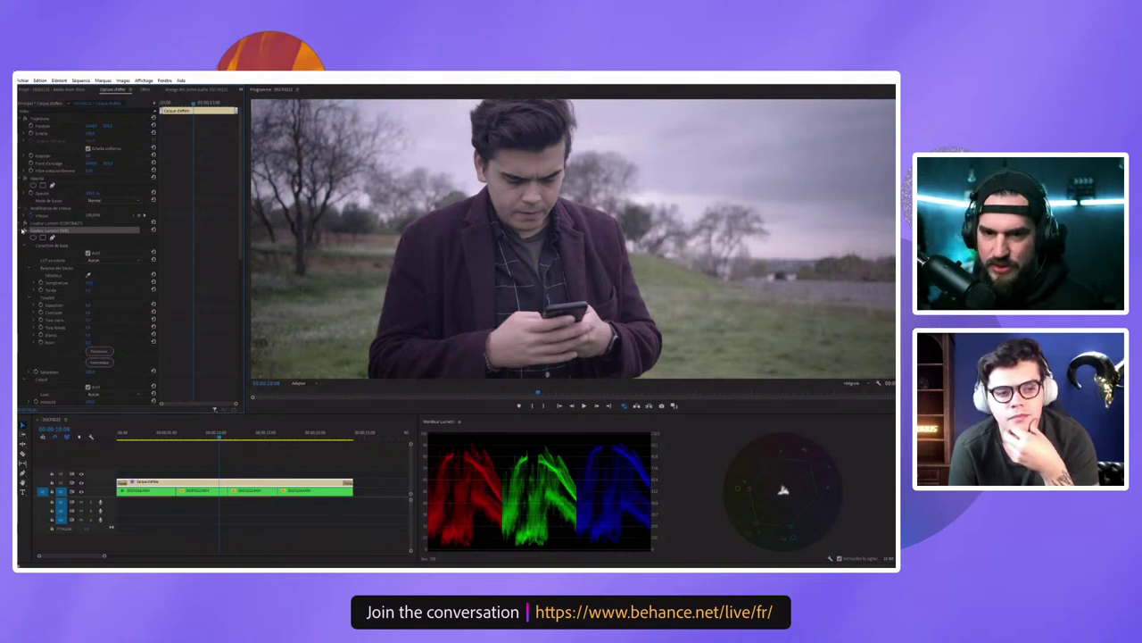
left_click(22, 231)
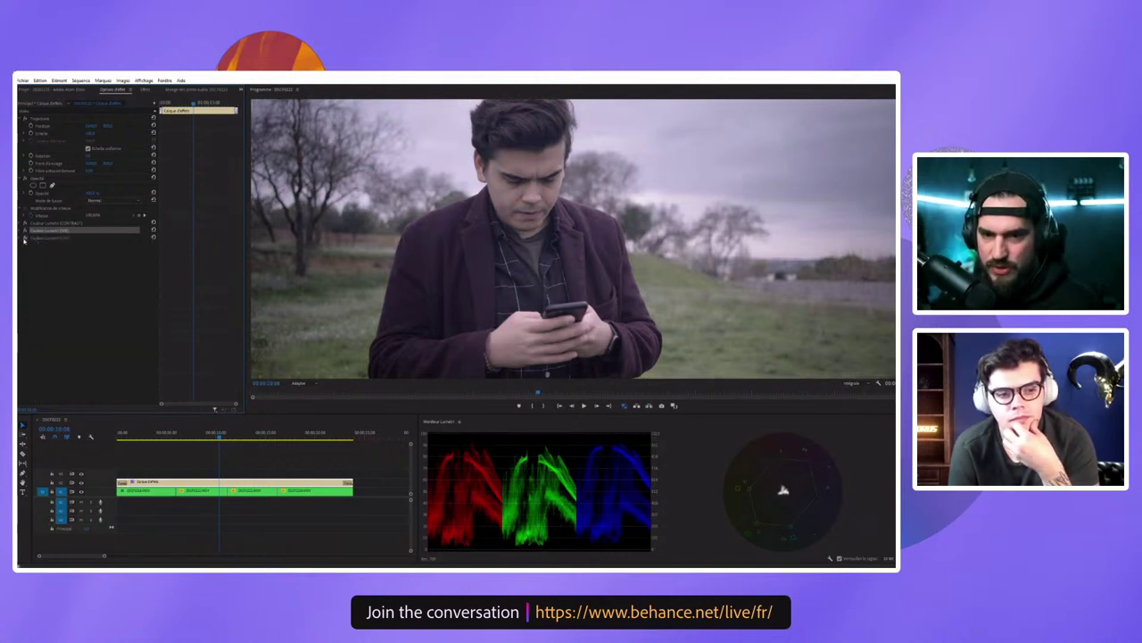
left_click(24, 237)
scroll(100, 353, "down", 1)
scroll(100, 331, "down", 2)
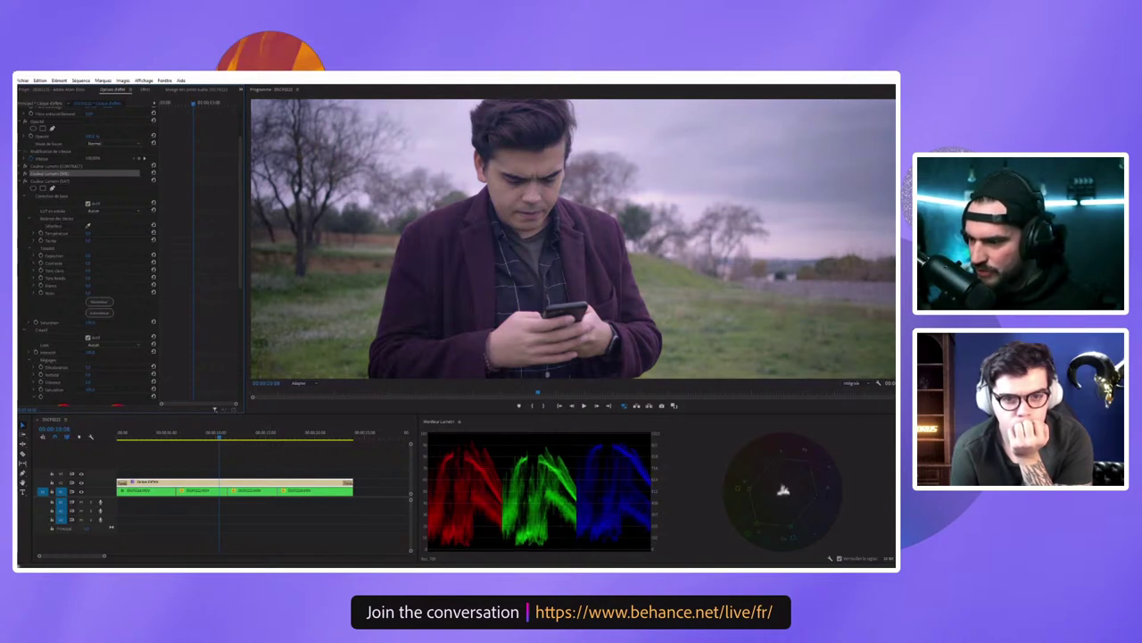
Step: Try vectorscope and waveform layouts in Lumetri Scopes, settling on the YUV scope
right_click(817, 533)
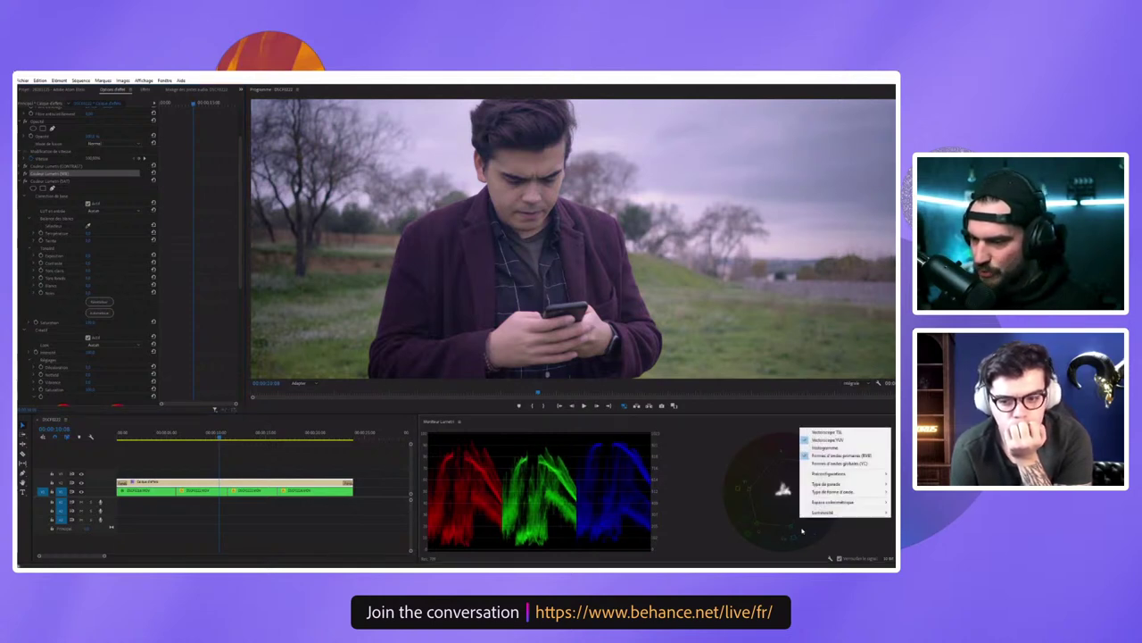
left_click(856, 437)
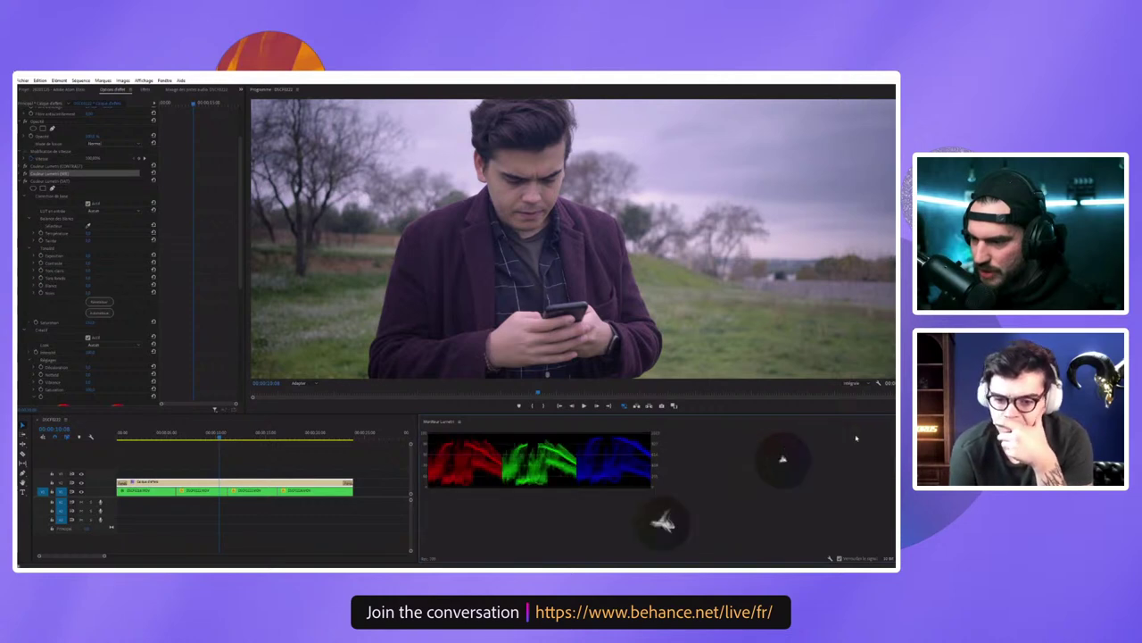
right_click(702, 432)
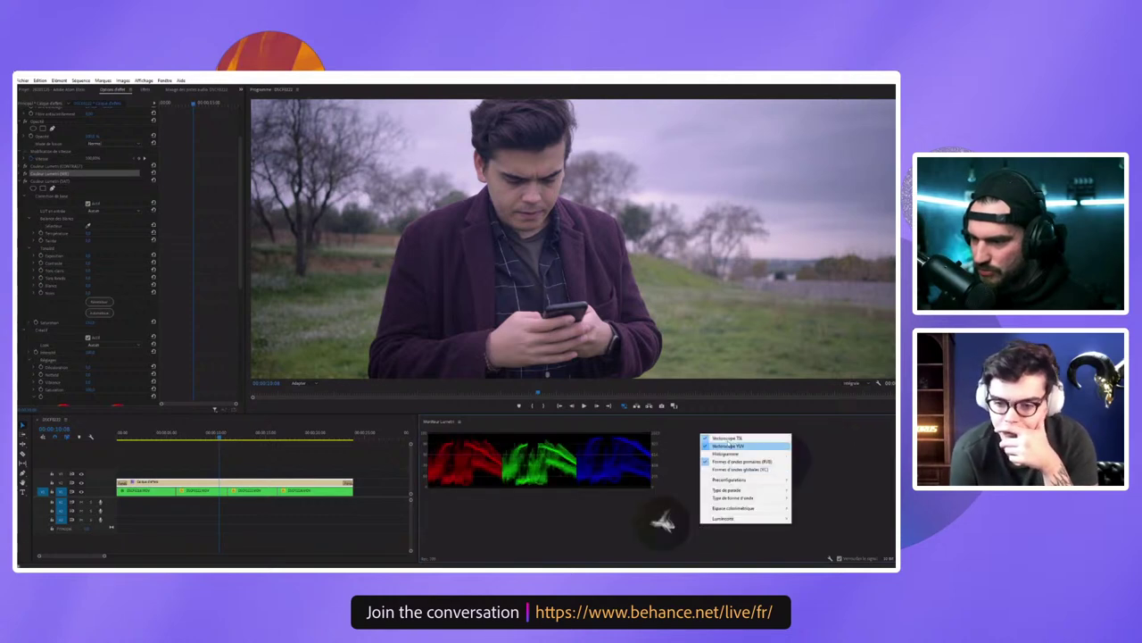
left_click(725, 438)
right_click(722, 445)
left_click(759, 481)
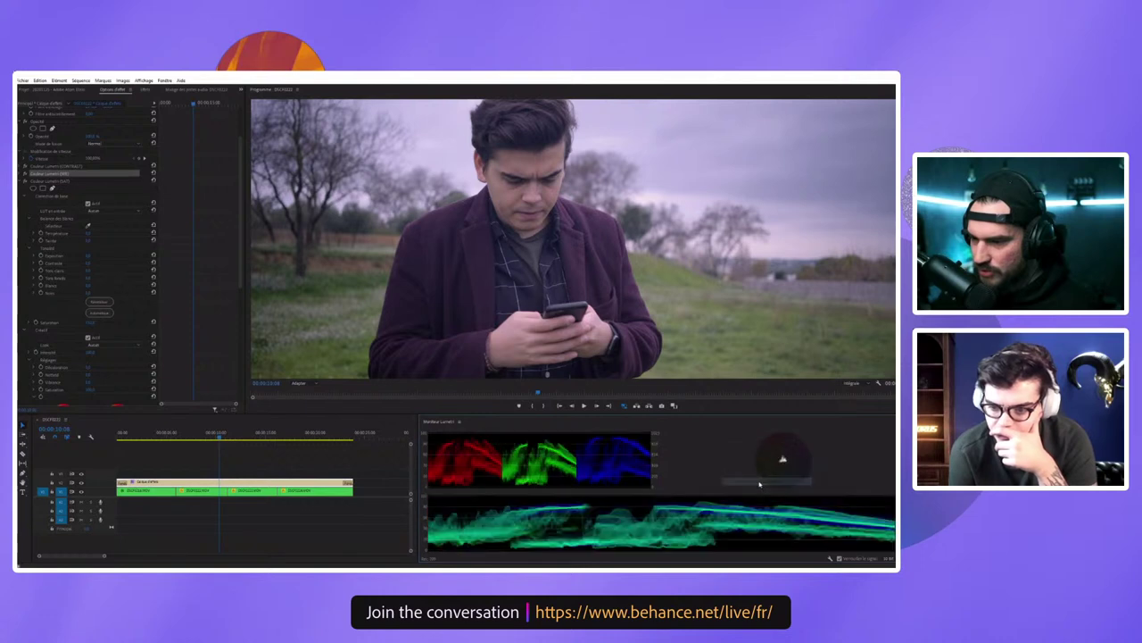
right_click(704, 449)
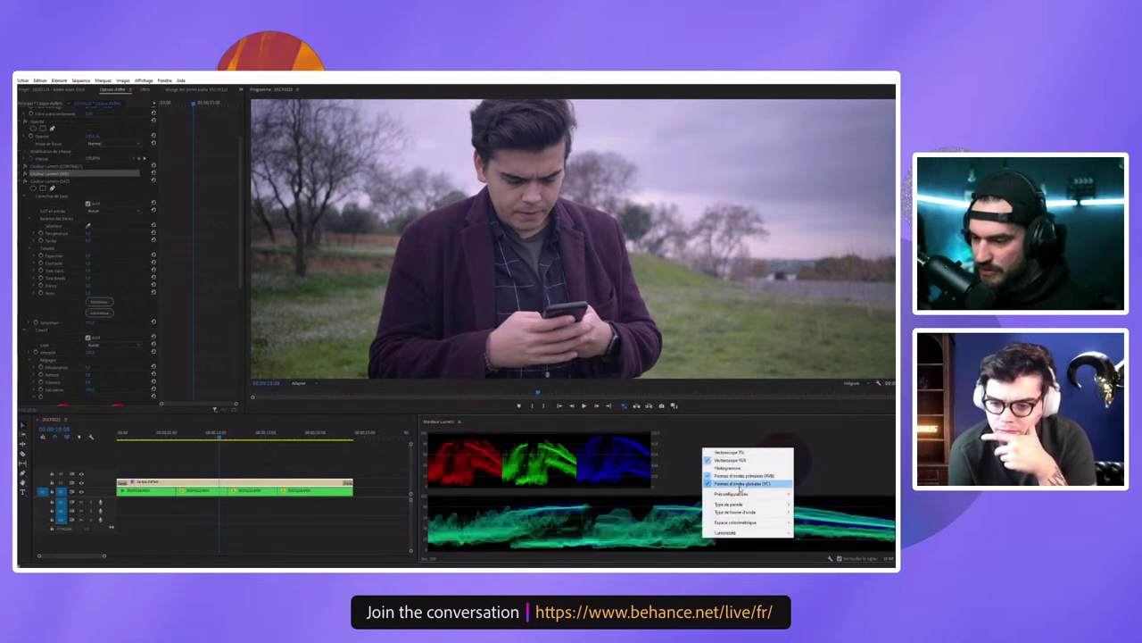
left_click(740, 483)
right_click(695, 459)
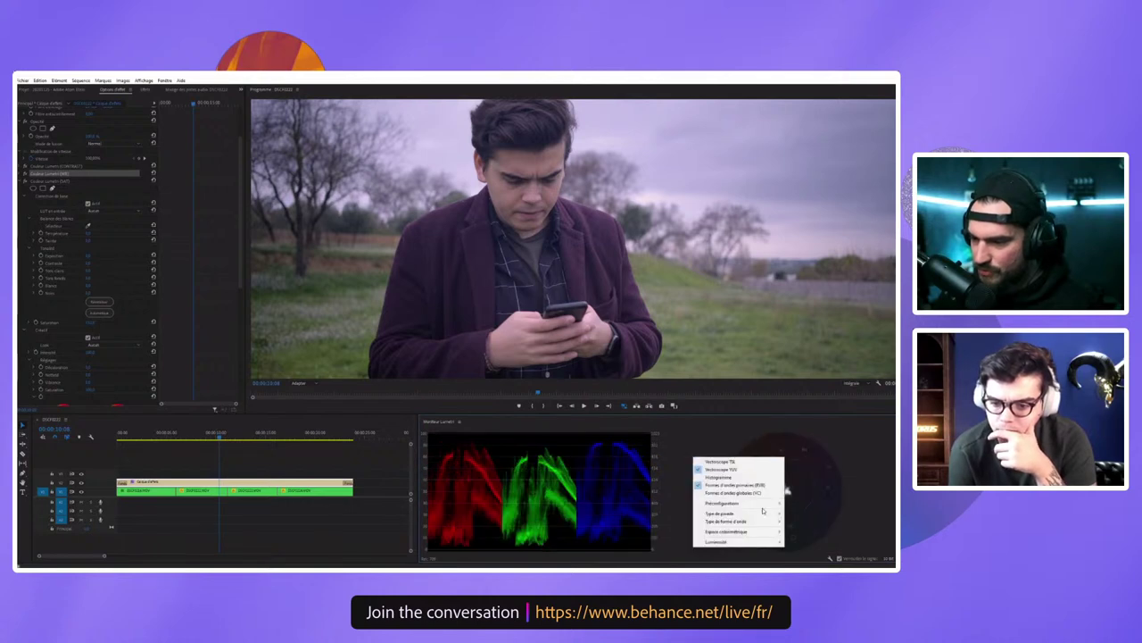
mouse_move(768, 523)
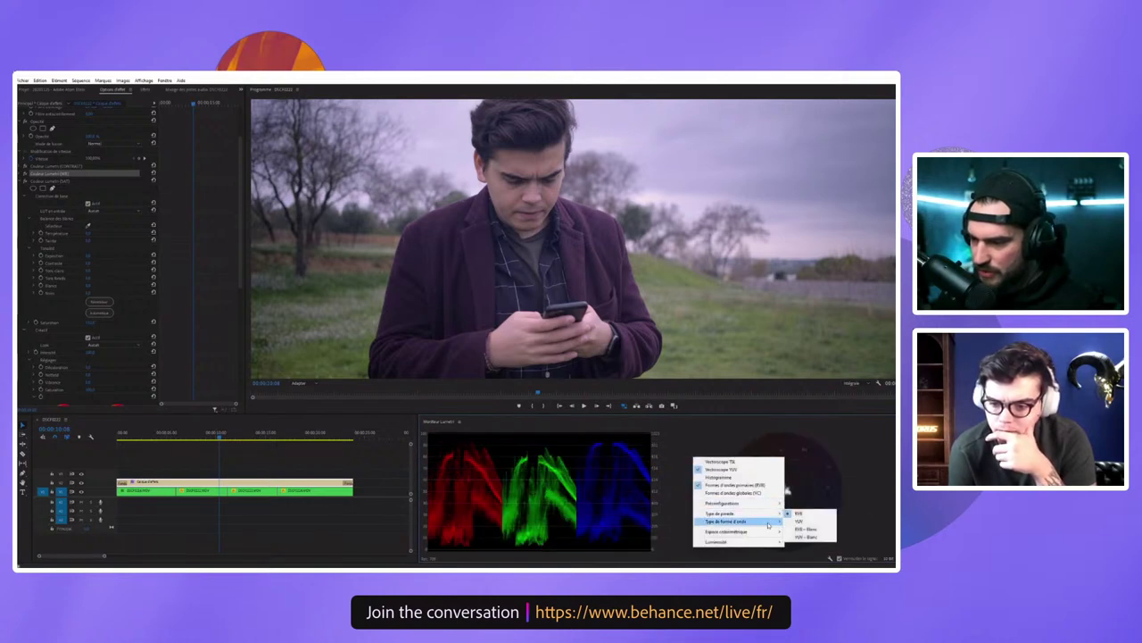
left_click(800, 523)
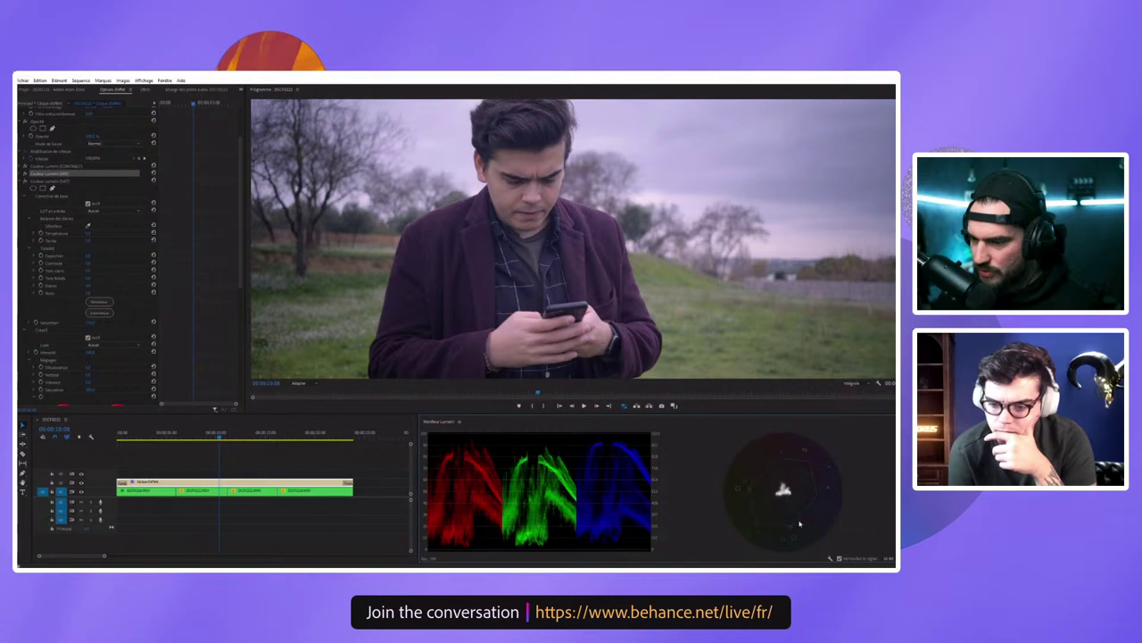
Step: Set the scopes' colour space to Rec. 709 and the brightness to Bright
right_click(794, 526)
mouse_move(767, 535)
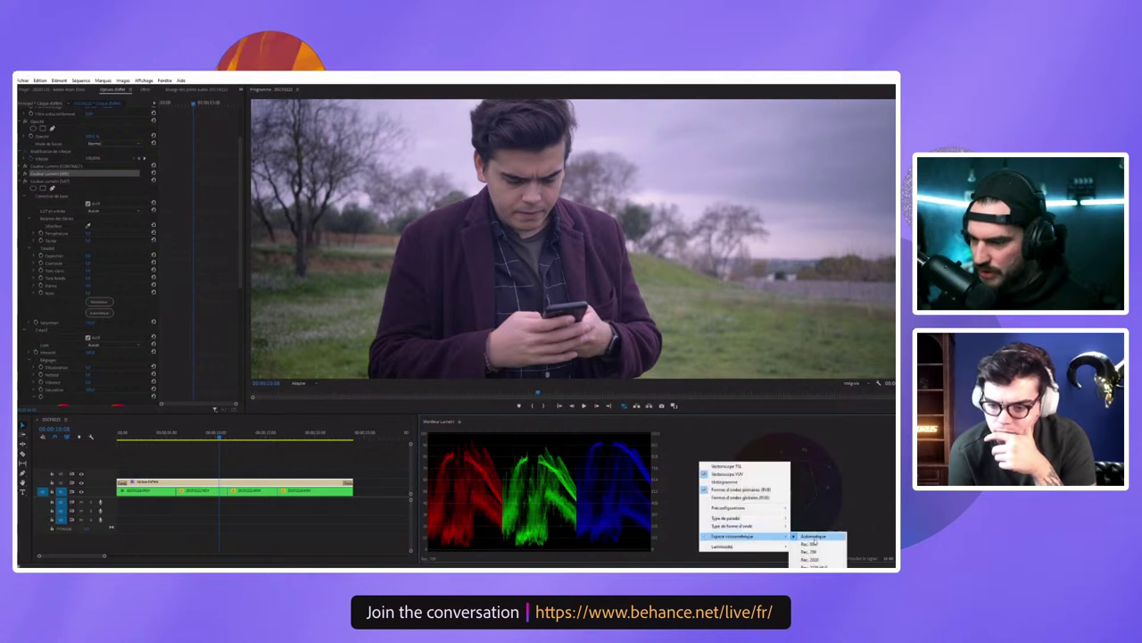
left_click(814, 542)
right_click(782, 500)
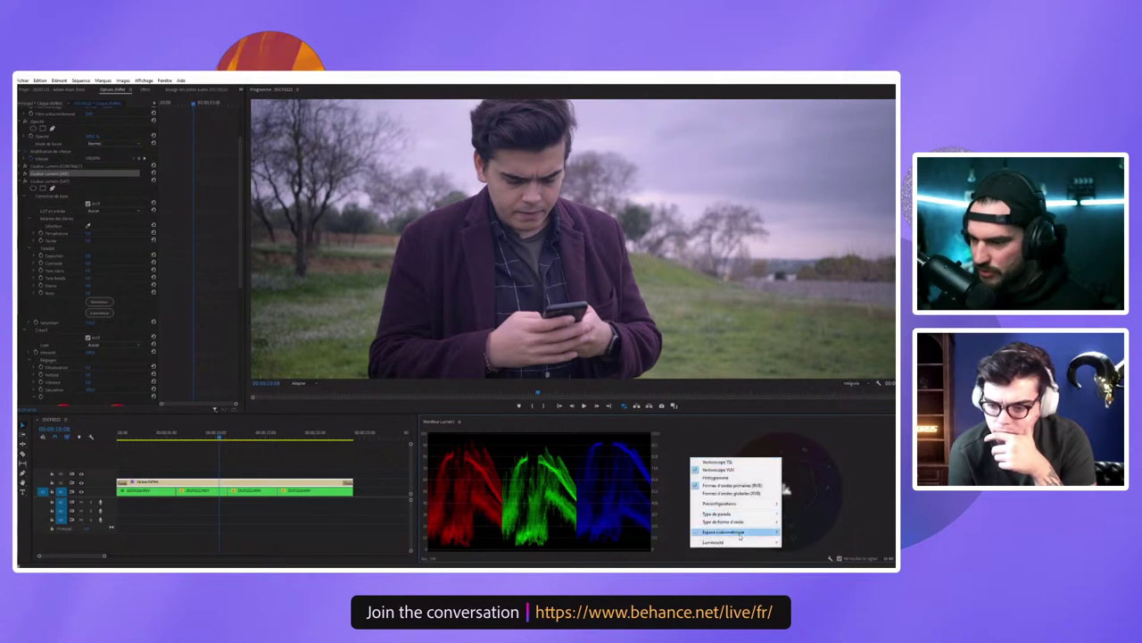
mouse_move(738, 546)
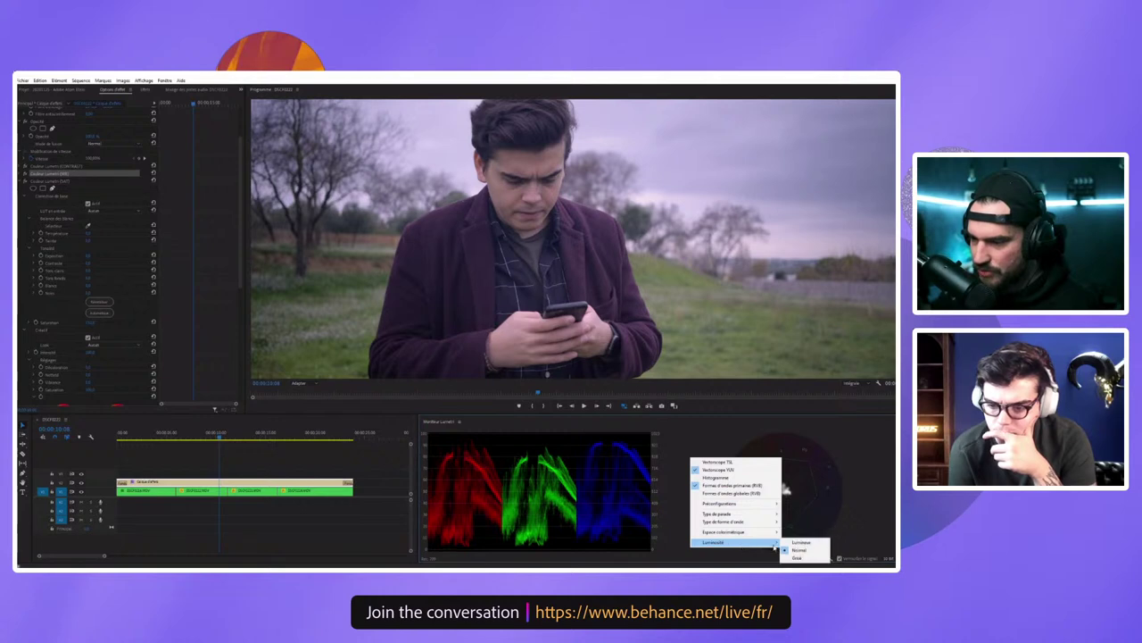
left_click(797, 542)
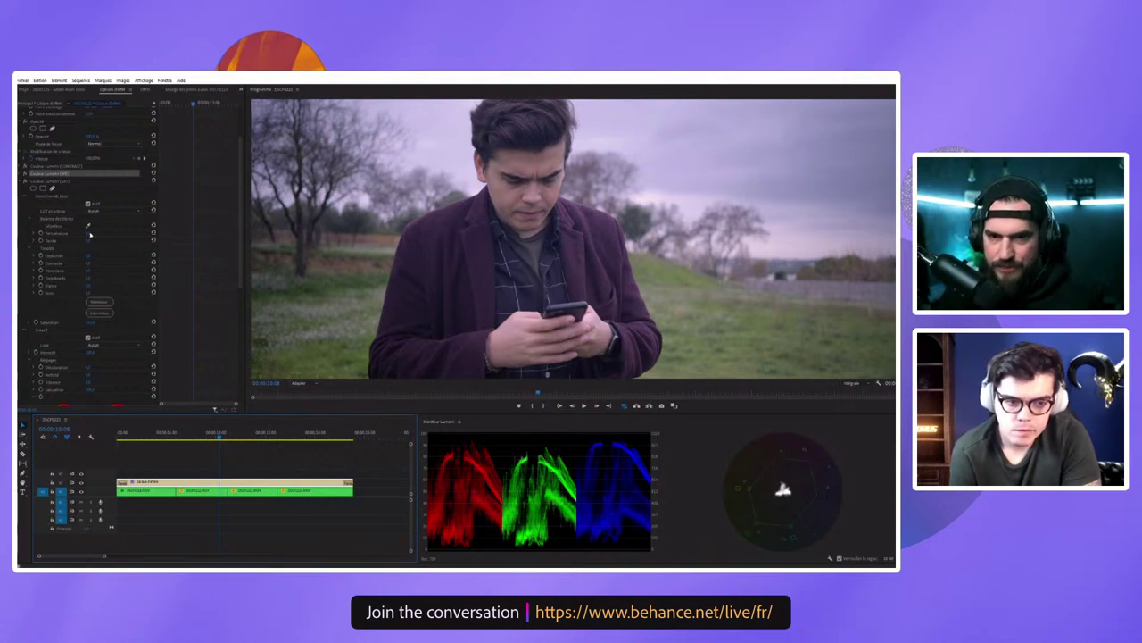
Step: Collapse Lumetri Color (SAT) and duplicate the last Lumetri Color effect with copy-paste
left_click(25, 181)
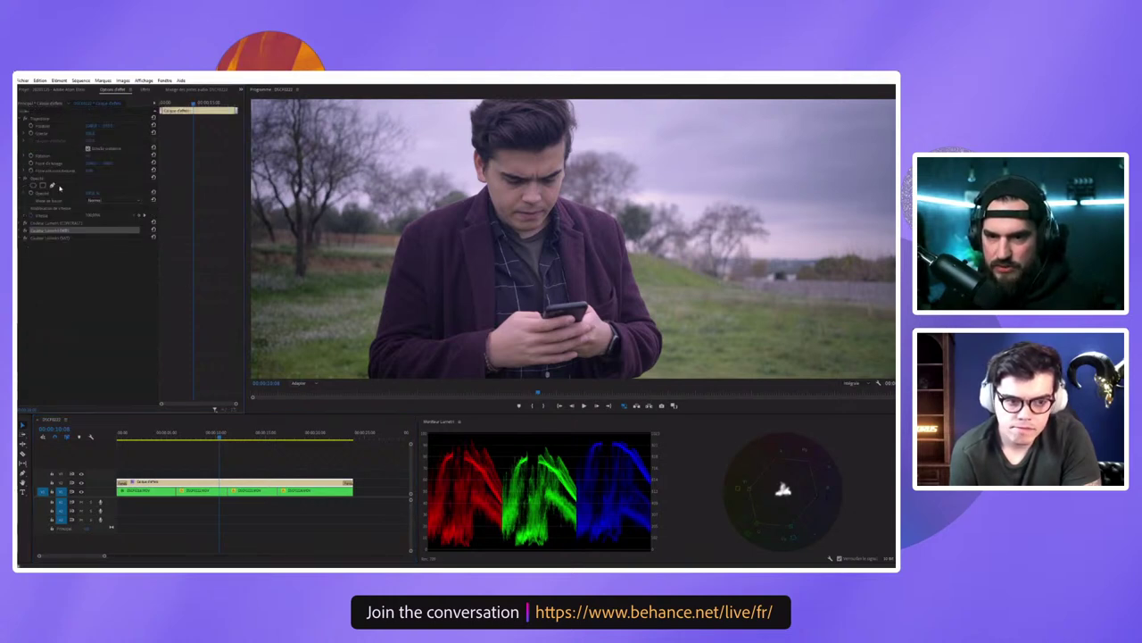
left_click(64, 238)
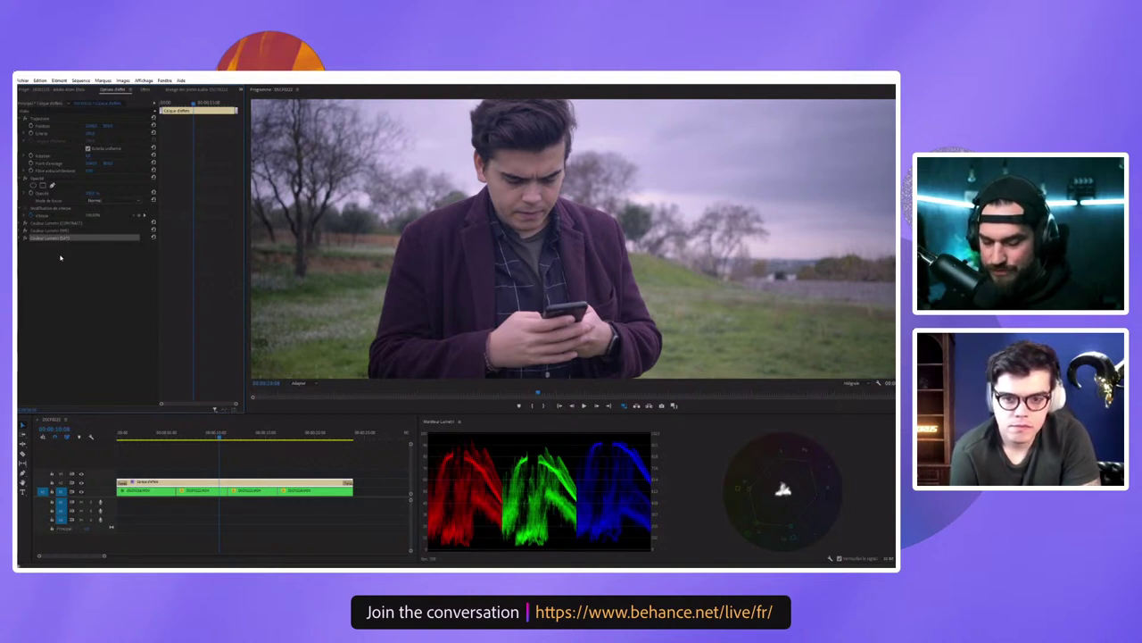
key("ctrl+c")
key("ctrl+v")
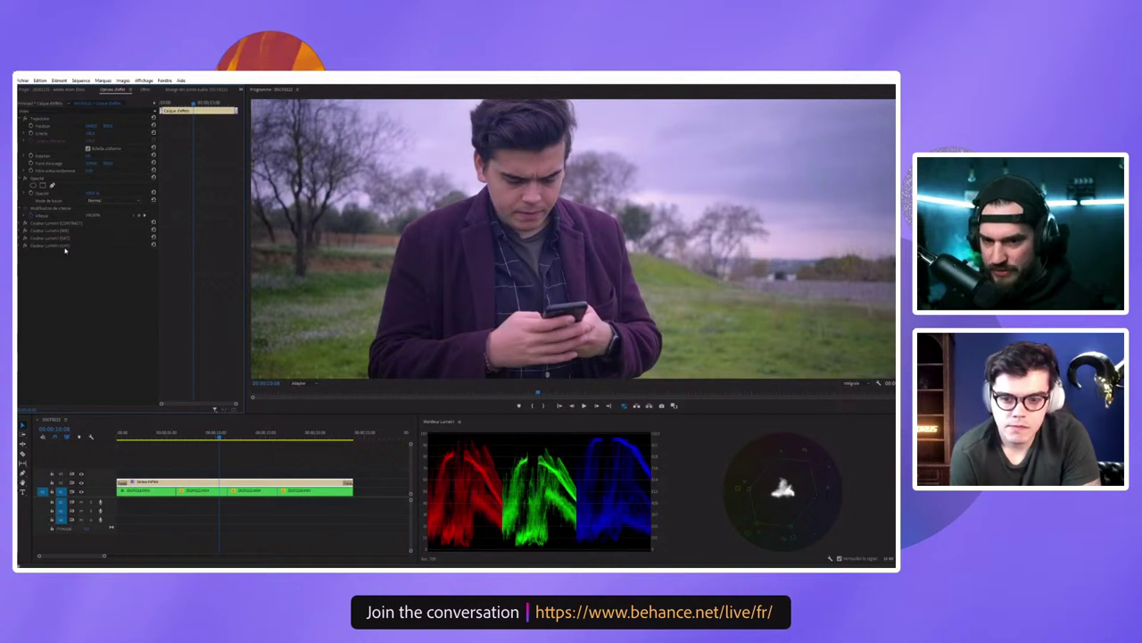
Step: Rename the new Lumetri Color effect to 'NE'
right_click(65, 251)
left_click(77, 250)
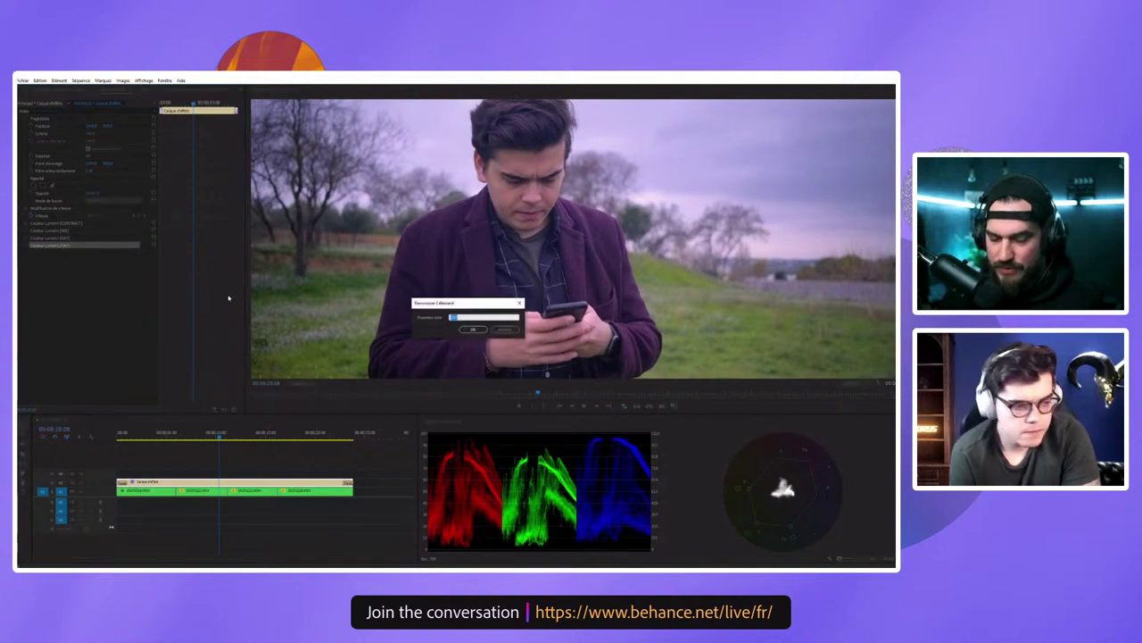
type("SKINTONES")
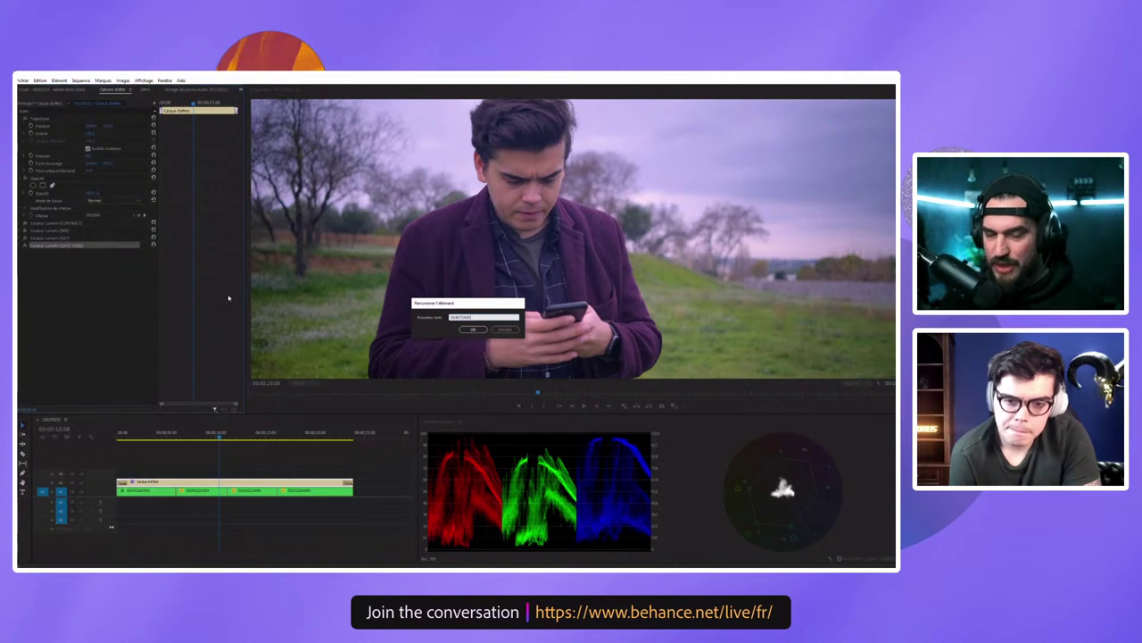
key("Return")
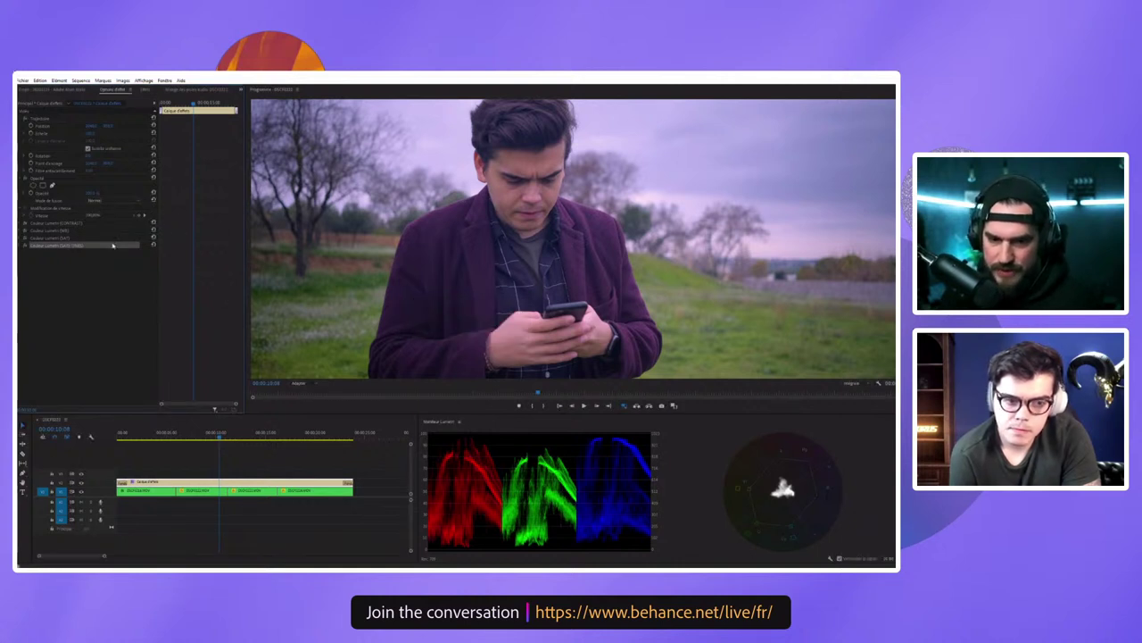
right_click(89, 244)
left_click(31, 249)
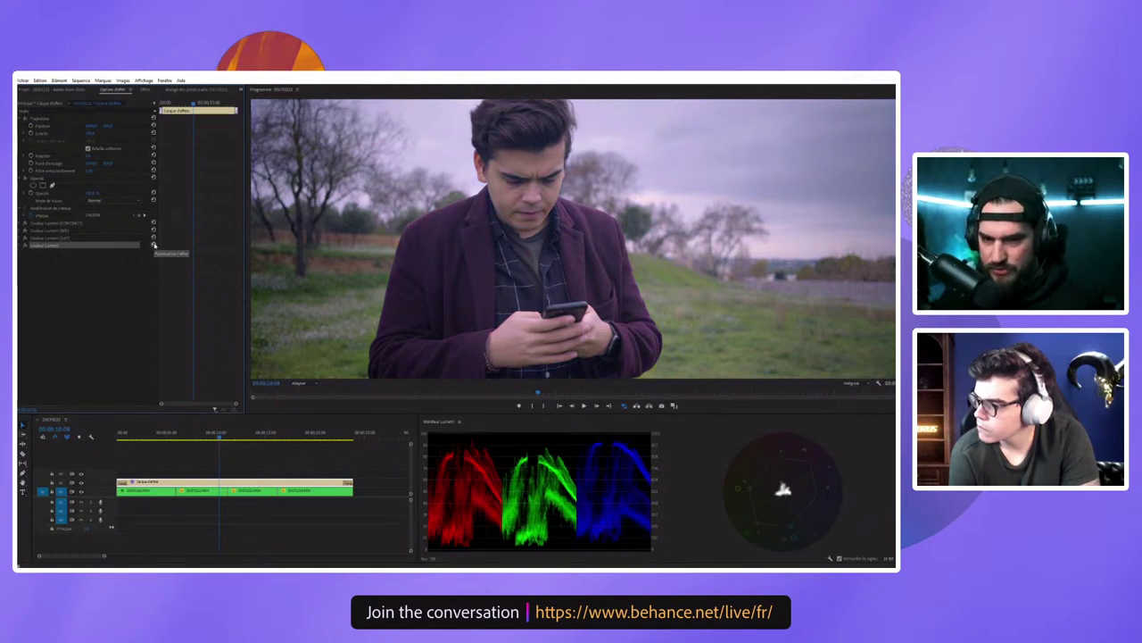
Step: In the new Lumetri effect, collapse Color Wheels and sample the man's face with the HSL Secondary eyedropper
left_click(21, 246)
scroll(104, 288, "down", 10)
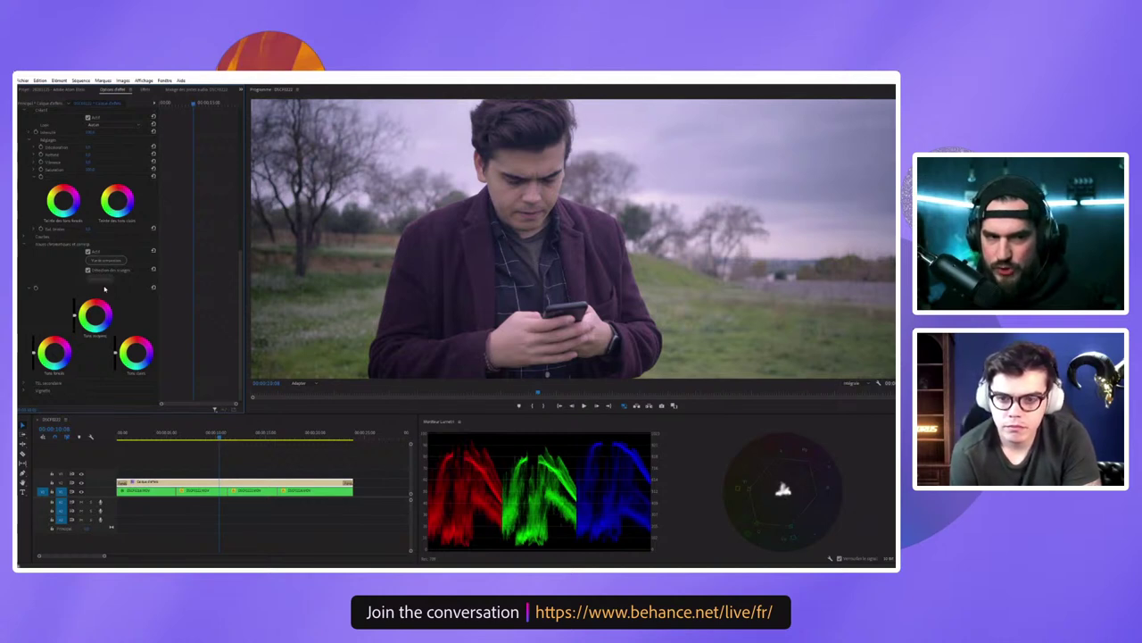
scroll(104, 288, "down", 1)
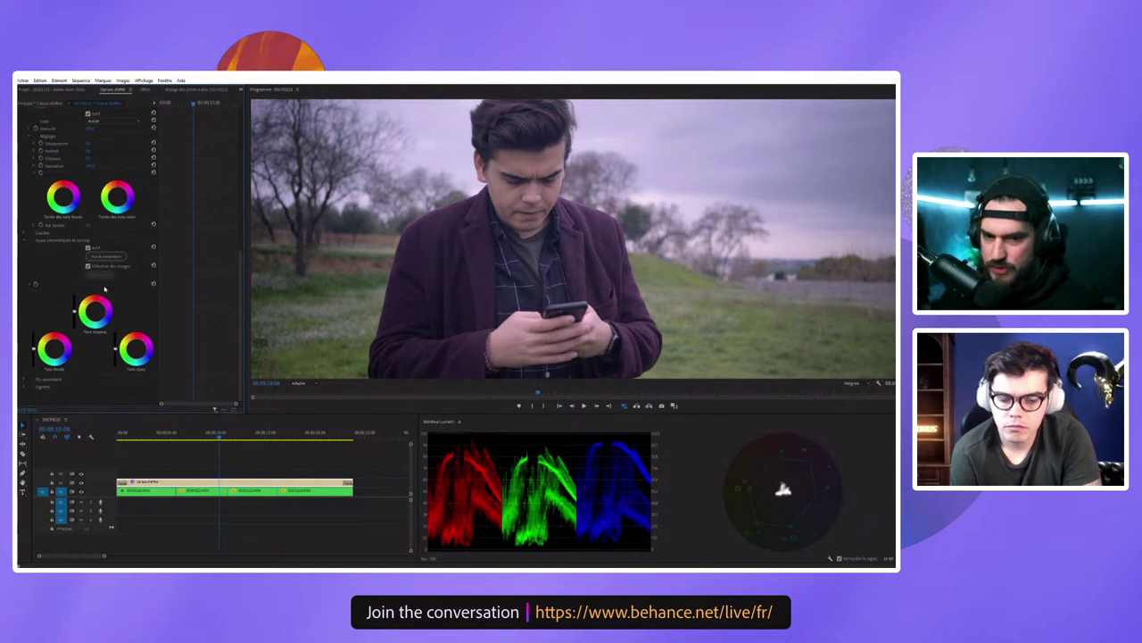
left_click(25, 241)
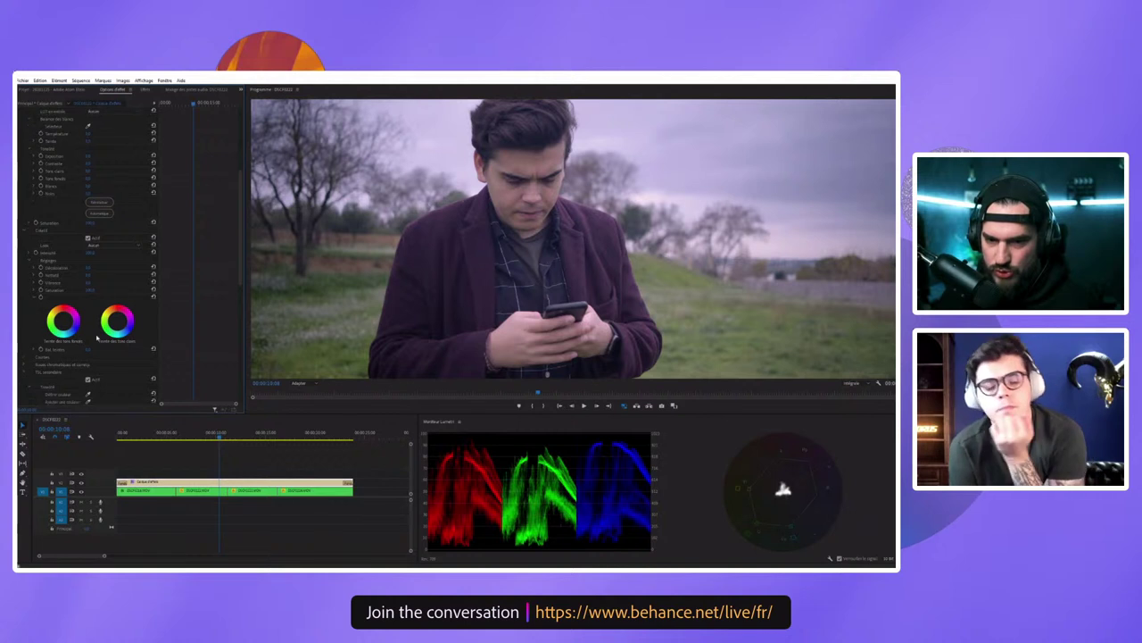
scroll(98, 337, "down", 3)
scroll(98, 336, "down", 2)
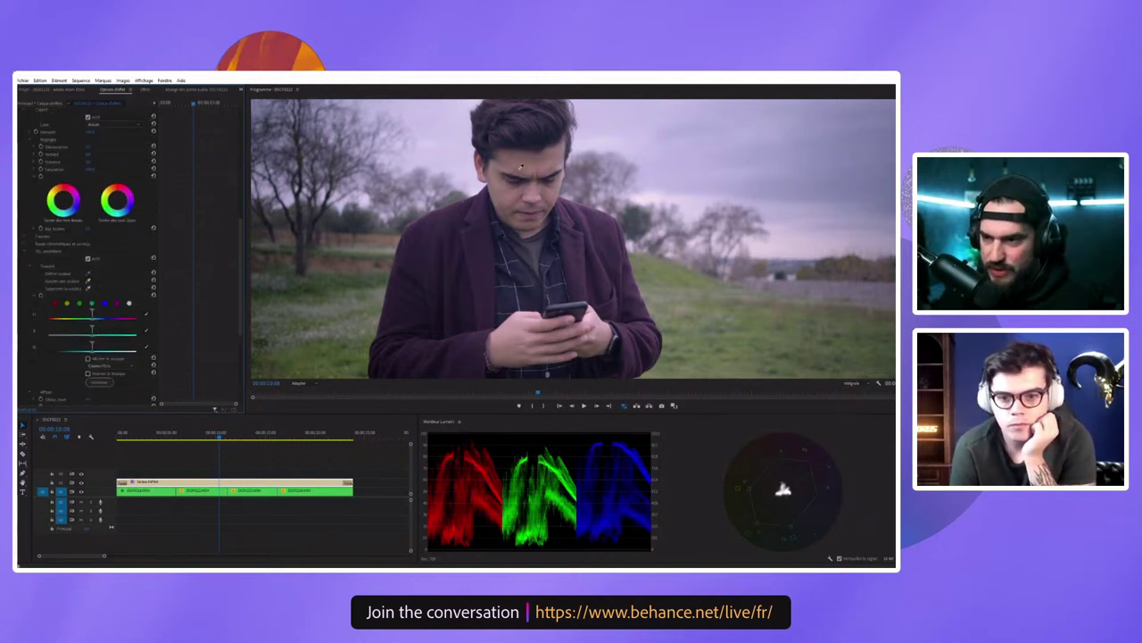
left_click(449, 322)
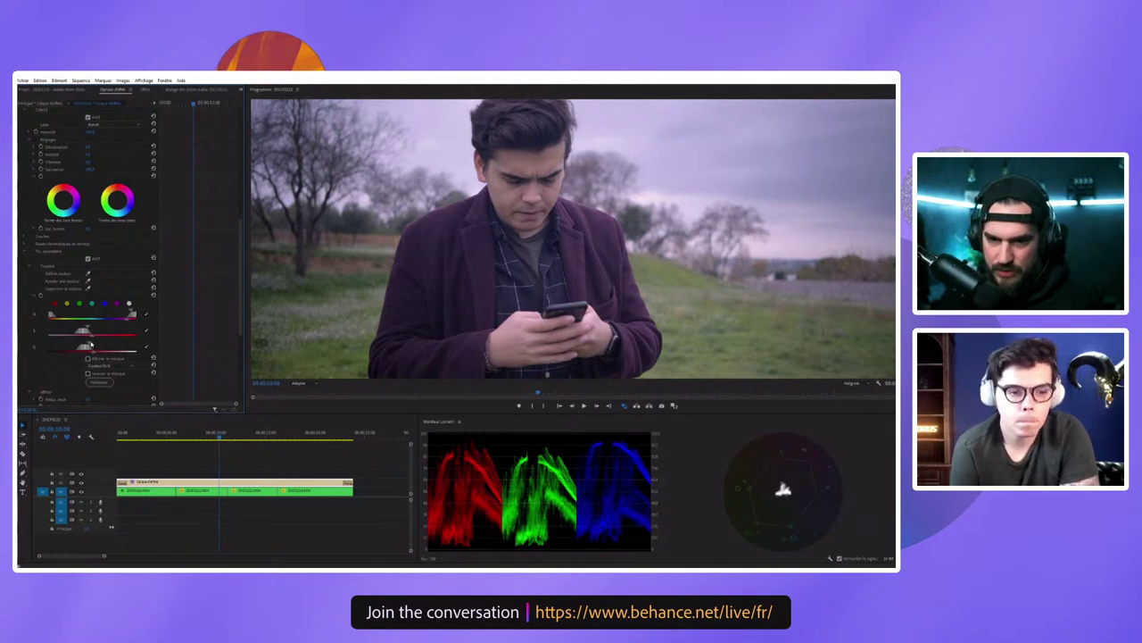
Step: Show the HSL key as a mask, briefly comparing it with the normal colour image
left_click(87, 358)
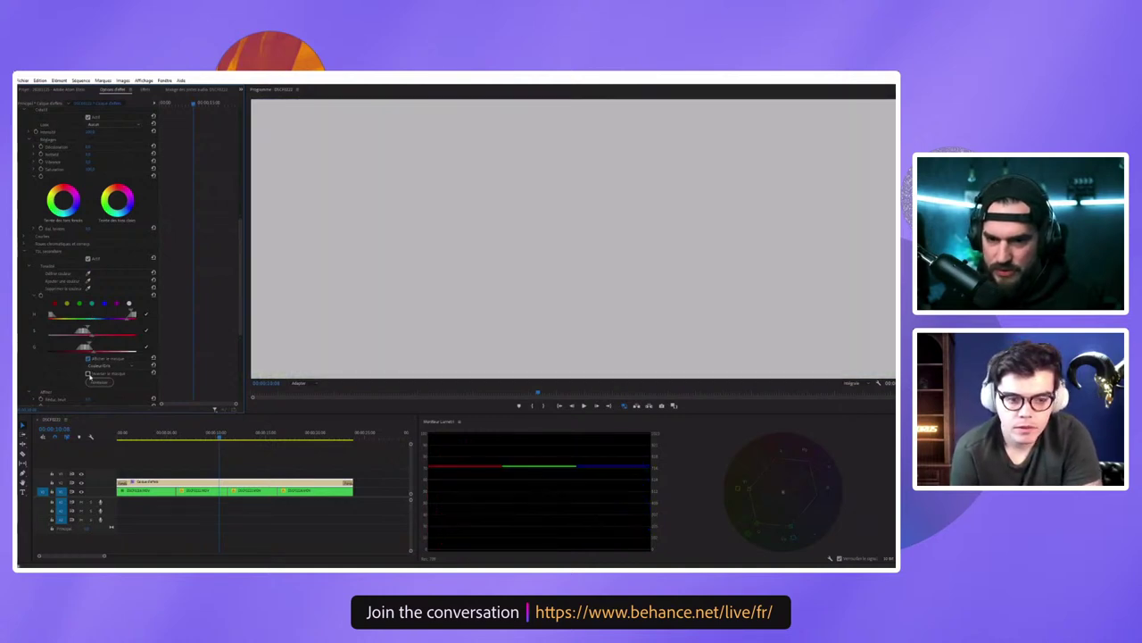
left_click(87, 373)
left_click(87, 373)
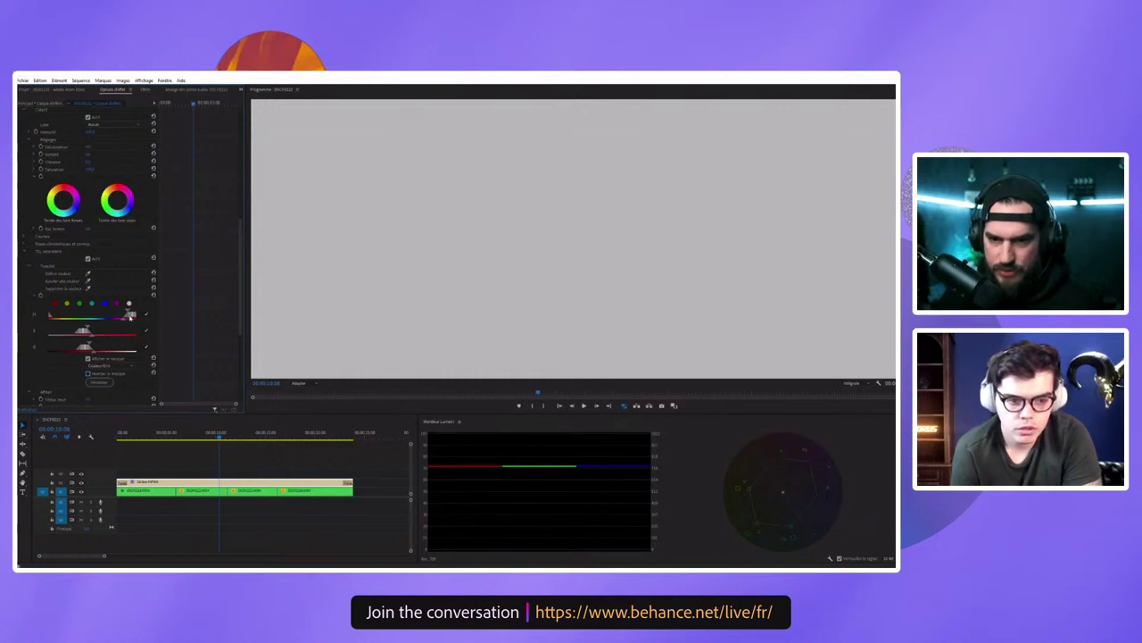
Step: Narrow the hue, saturation and lightness ranges until mainly the face and hands stay keyed
left_click_drag(131, 315, 57, 314)
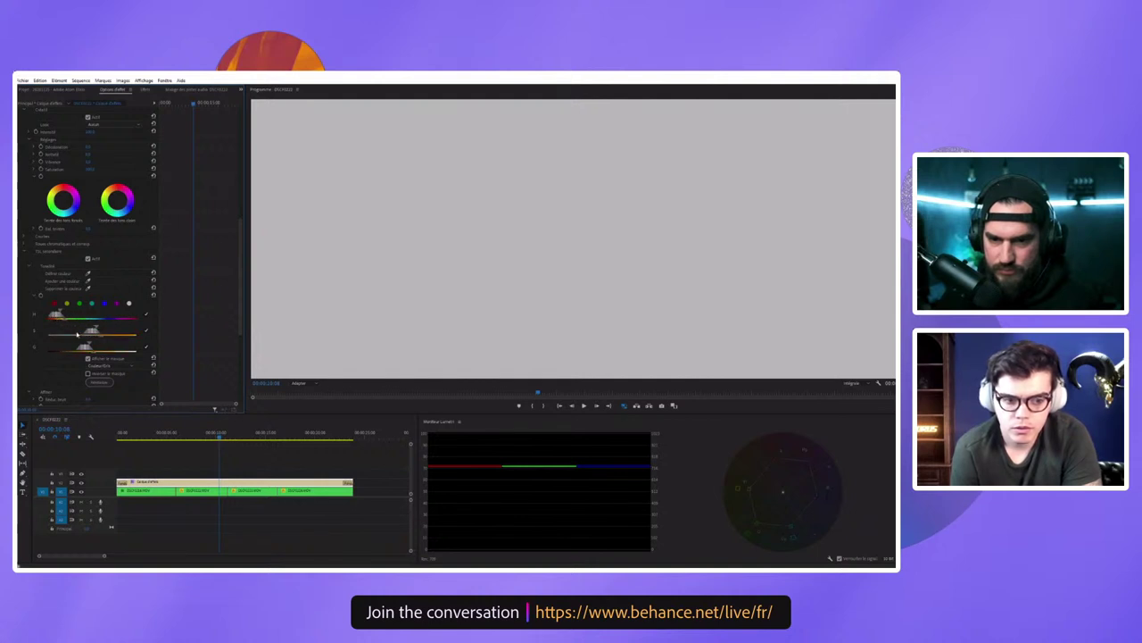
left_click_drag(78, 333, 60, 332)
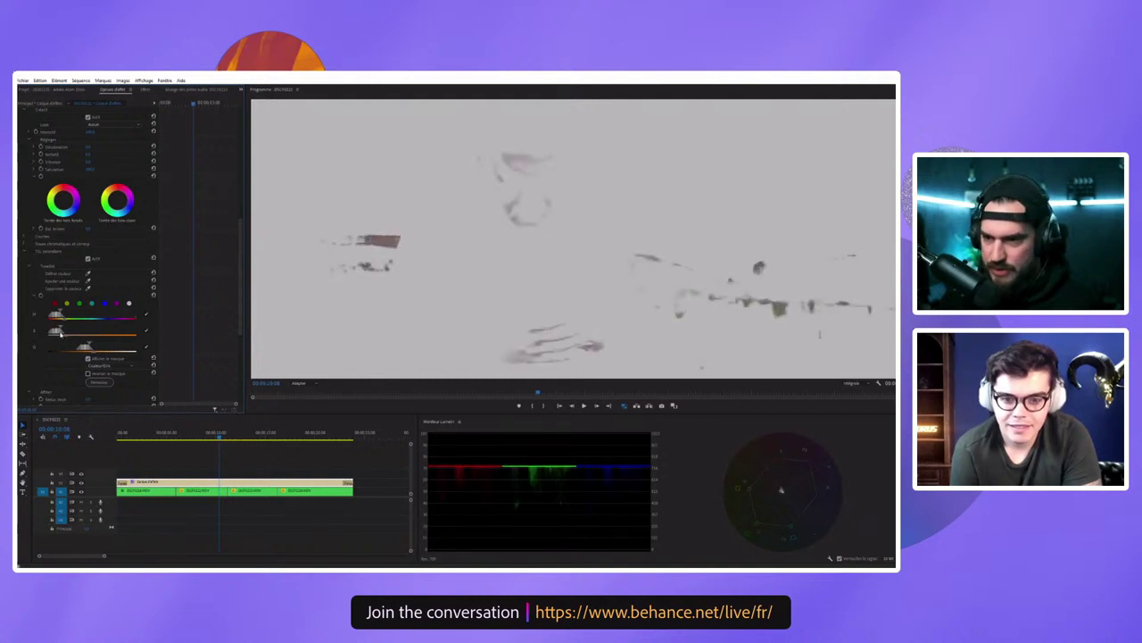
left_click_drag(90, 349, 94, 353)
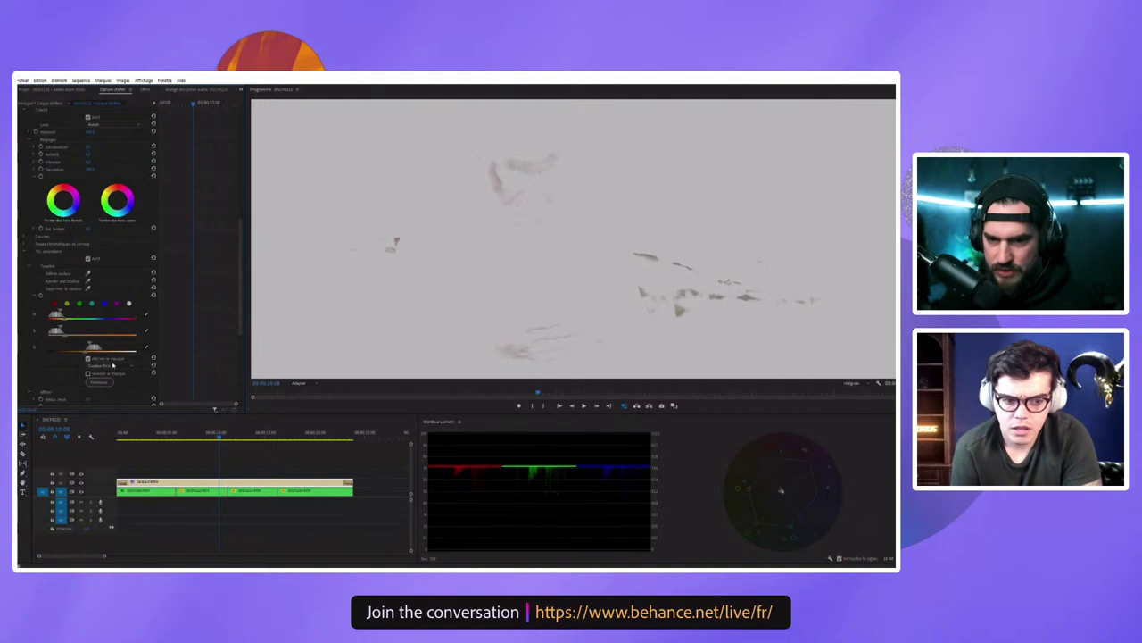
left_click(113, 365)
left_click(114, 366)
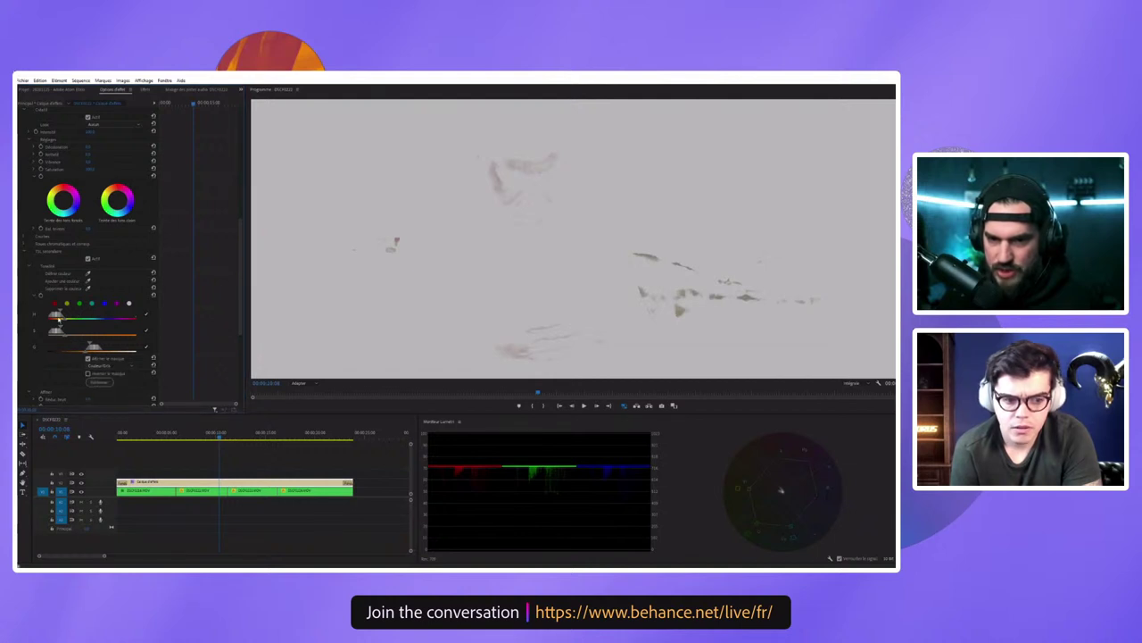
left_click_drag(63, 323, 52, 315)
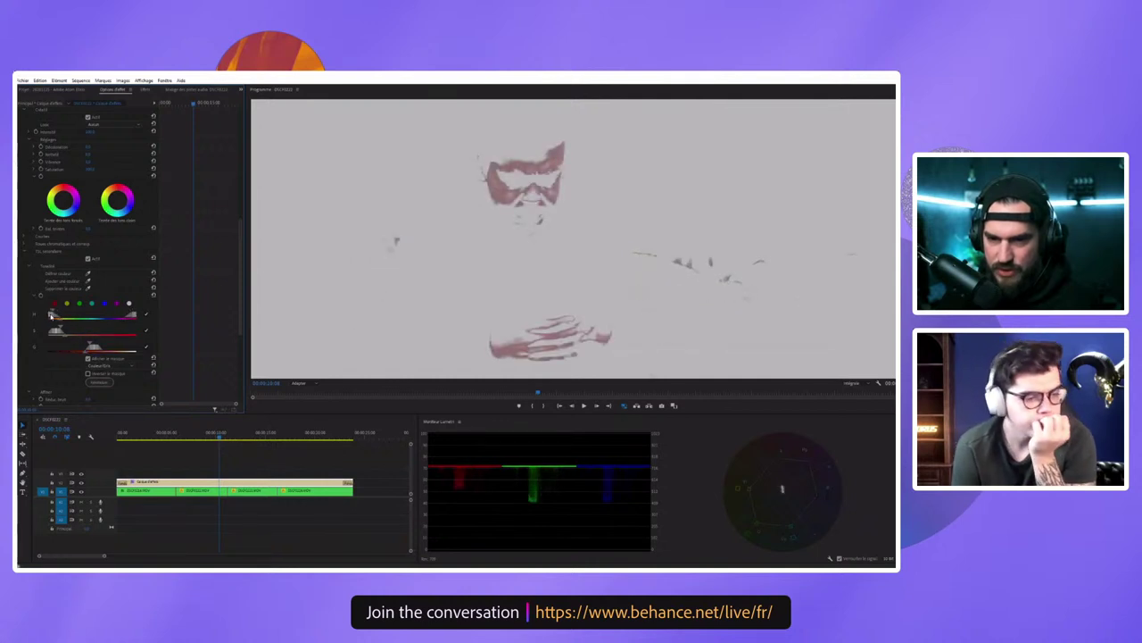
left_click_drag(50, 316, 44, 315)
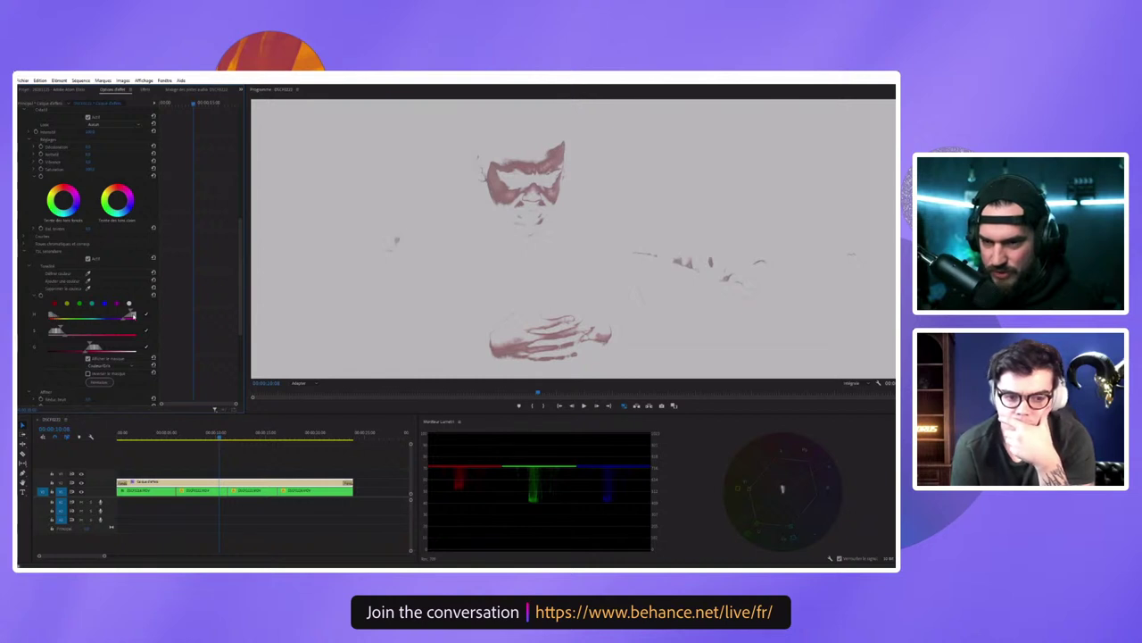
left_click_drag(132, 314, 145, 314)
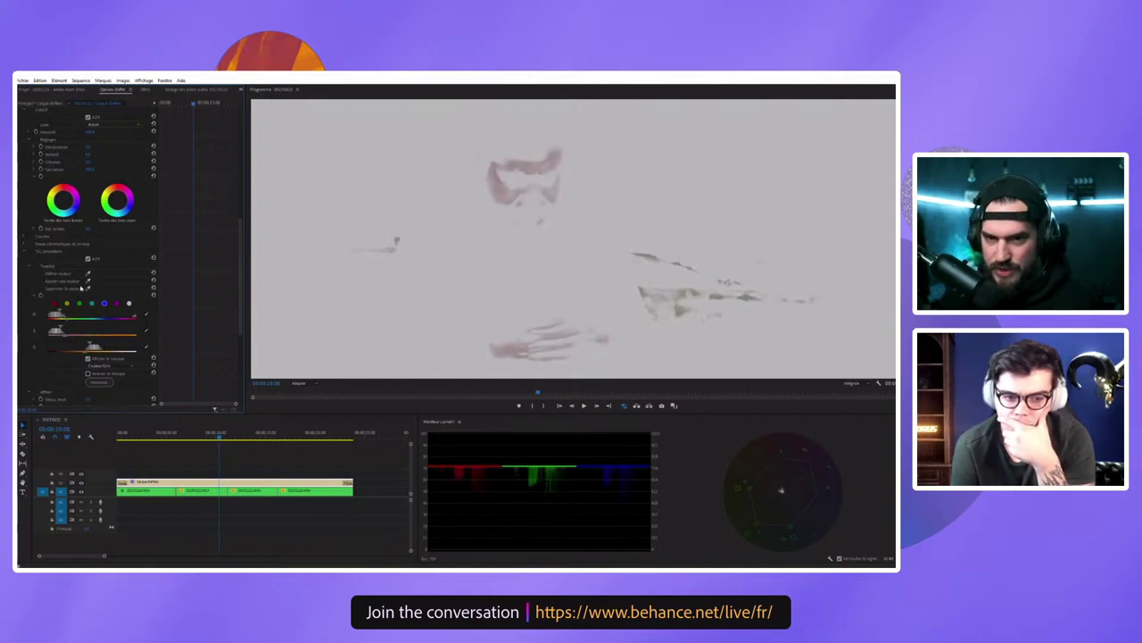
Step: Remove one Lumetri Color effect from the clip
scroll(79, 284, "up", 3)
scroll(54, 250, "up", 5)
scroll(36, 214, "up", 5)
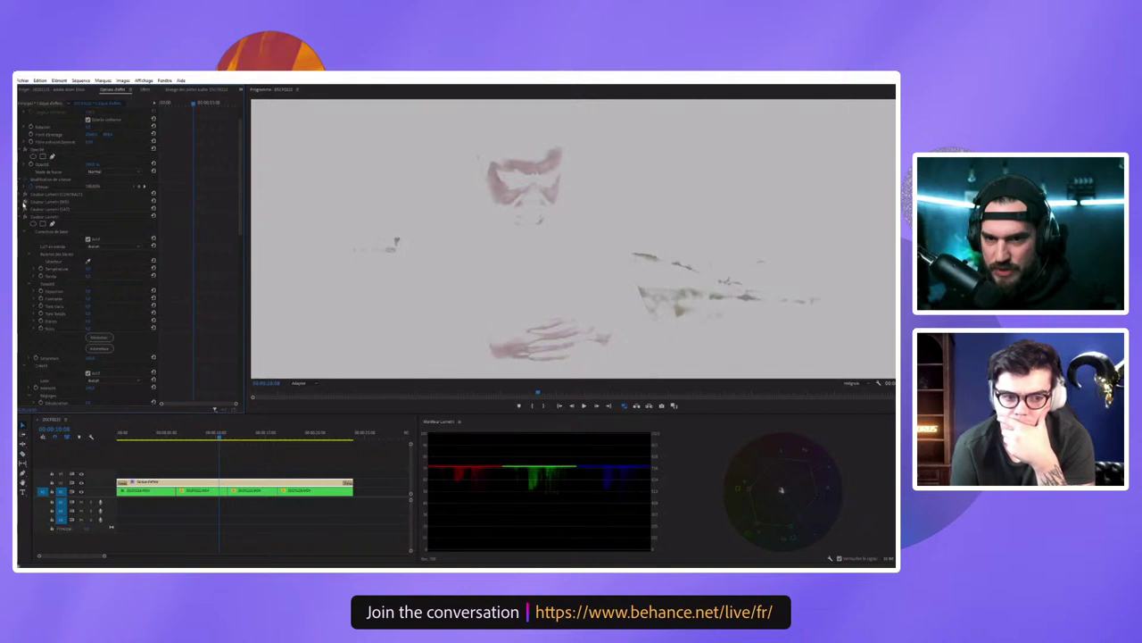
key("Delete")
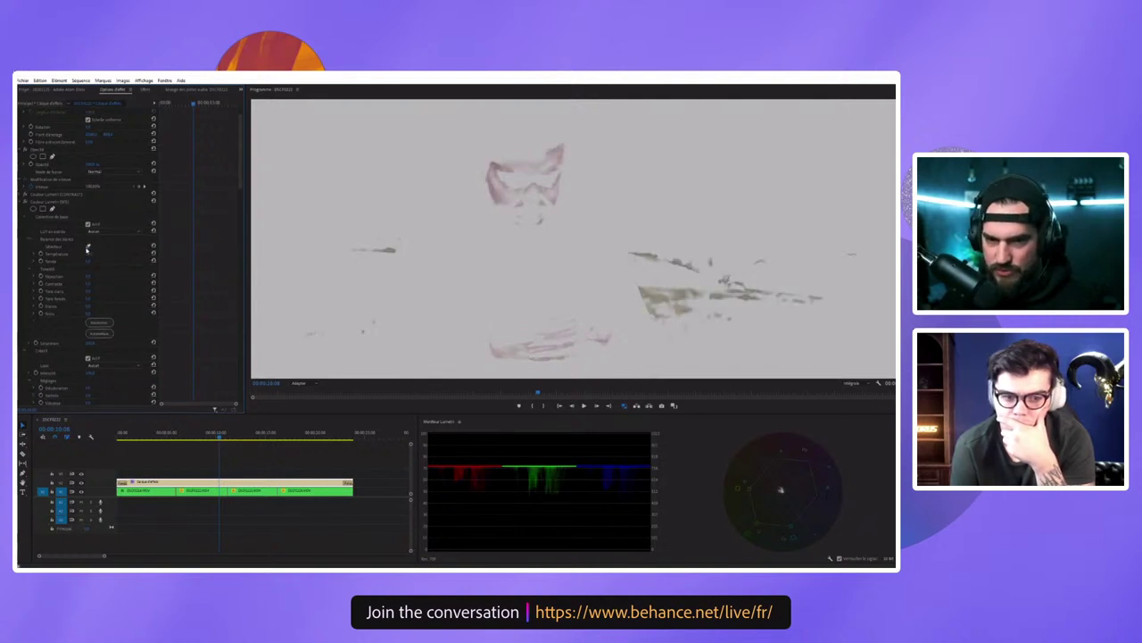
Step: Shift the HSL Secondary hue range so the face drops out of the grey mask
scroll(79, 286, "down", 2)
scroll(80, 285, "down", 4)
scroll(80, 286, "down", 2)
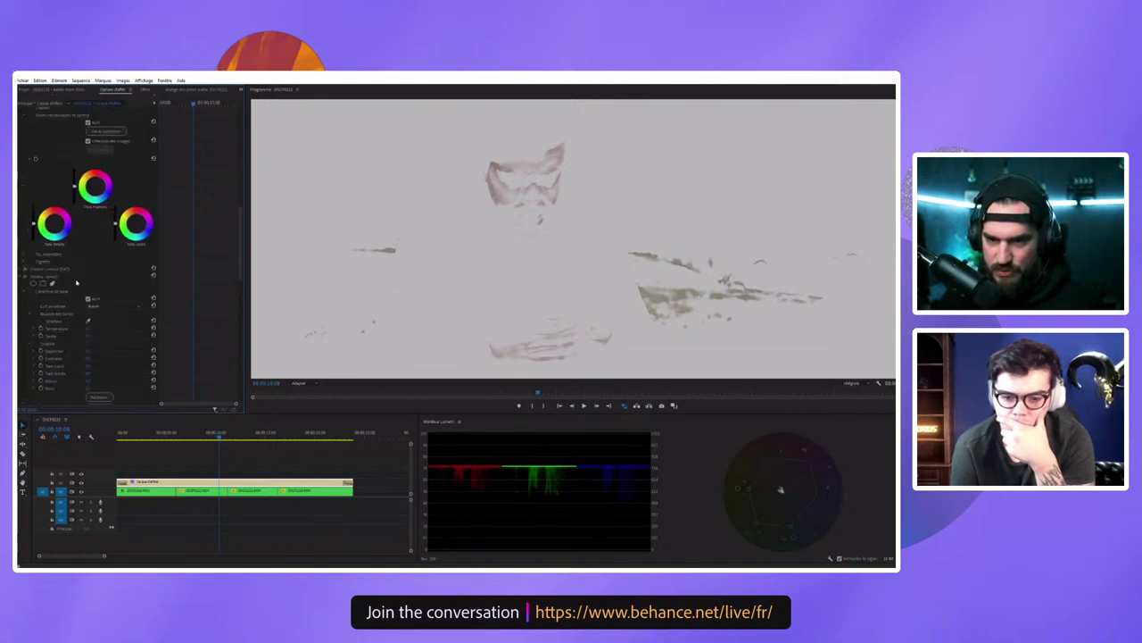
scroll(77, 282, "up", 5)
scroll(75, 280, "down", 1)
scroll(76, 285, "down", 2)
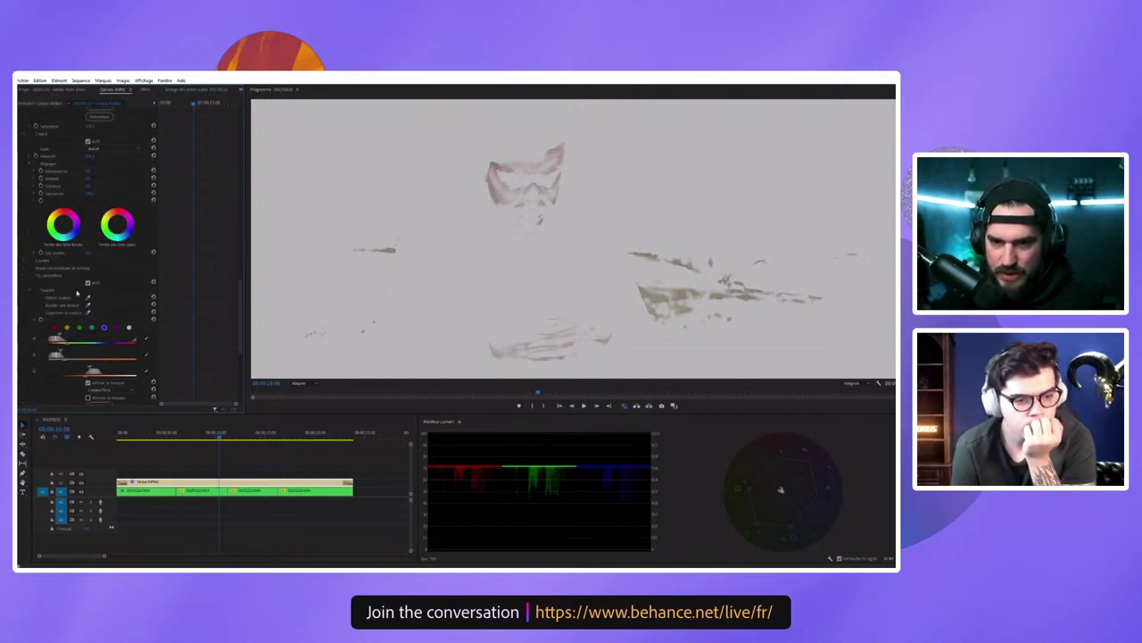
scroll(76, 286, "down", 2)
scroll(53, 232, "down", 1)
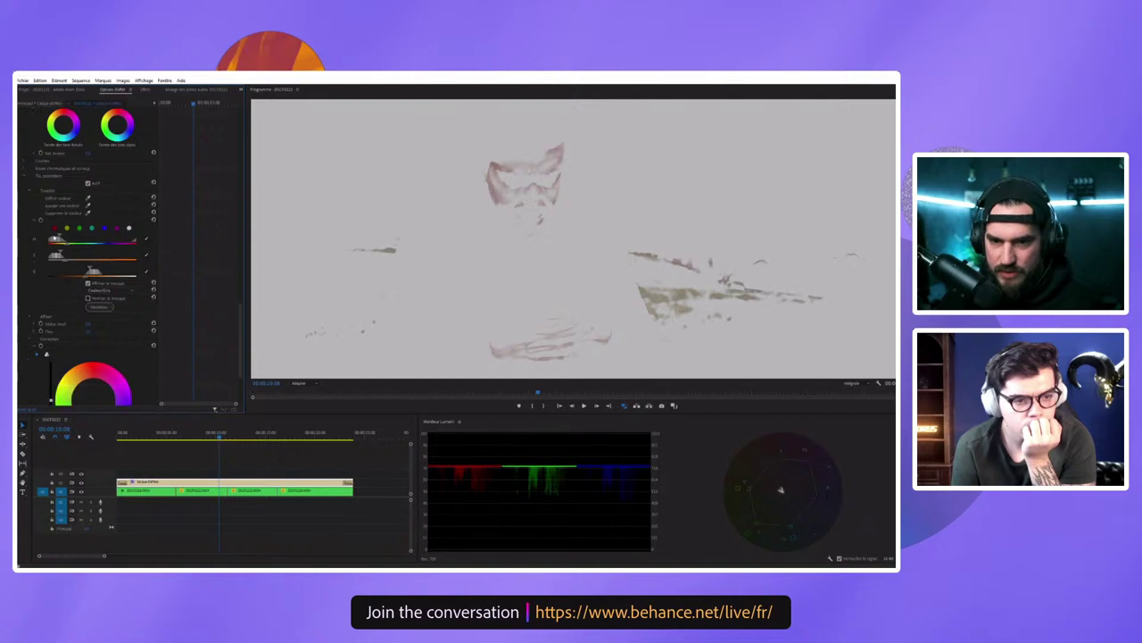
mouse_move(55, 240)
left_mouse_down()
mouse_move(65, 241)
mouse_move(55, 239)
left_mouse_up()
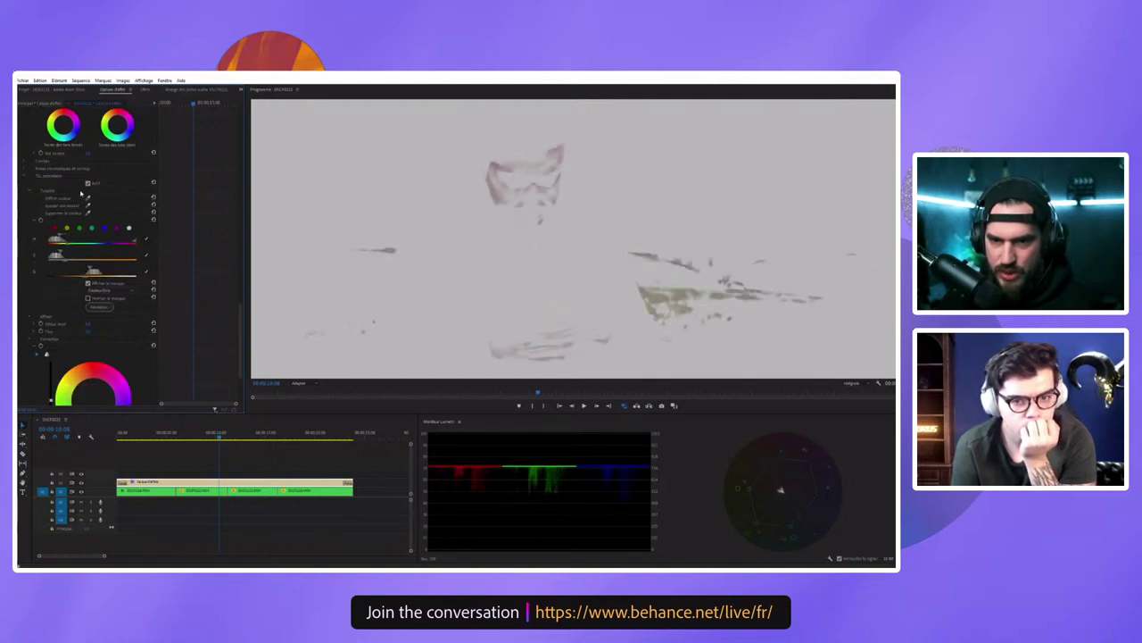
left_click(154, 182)
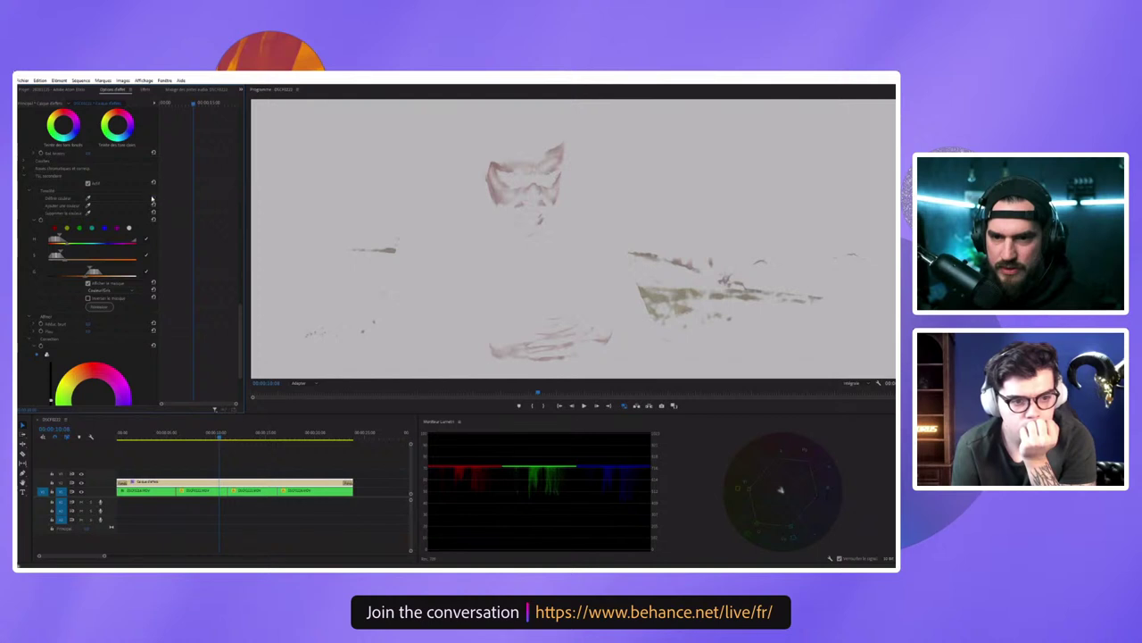
Step: Reset the HSL key, resample a colour from the shot, and preview it as a mask
left_click(100, 306)
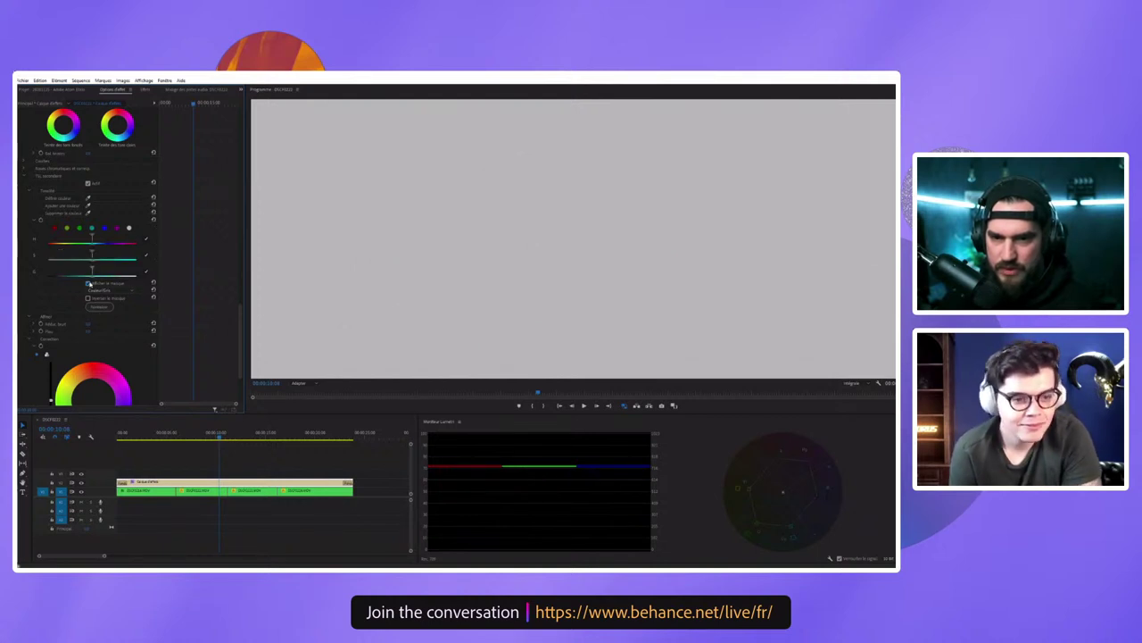
left_click(514, 326)
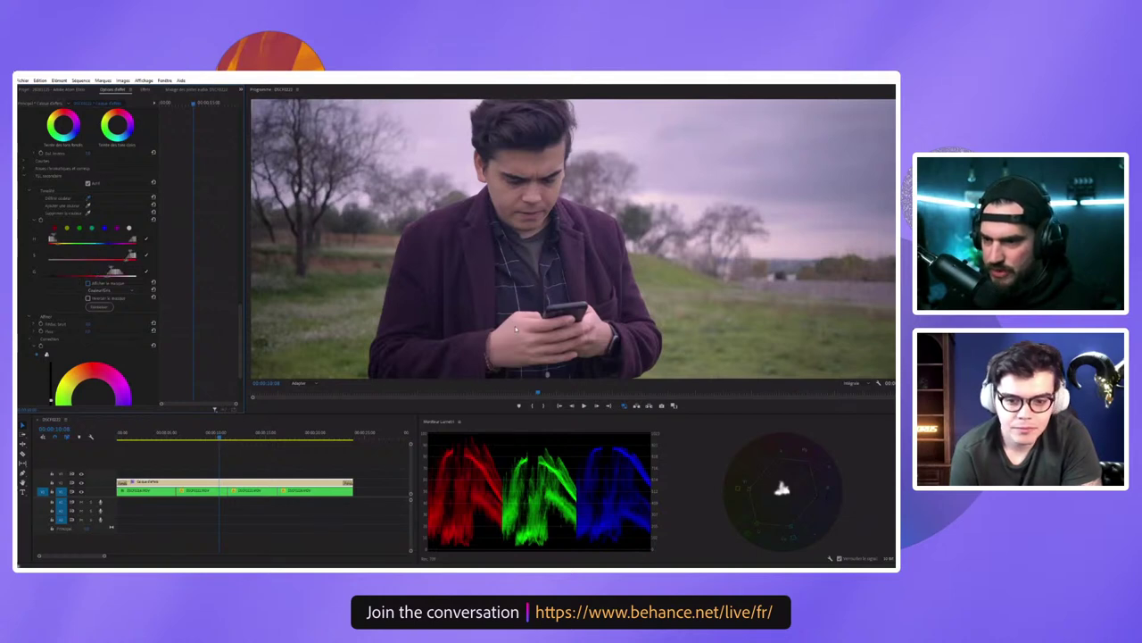
left_click(88, 283)
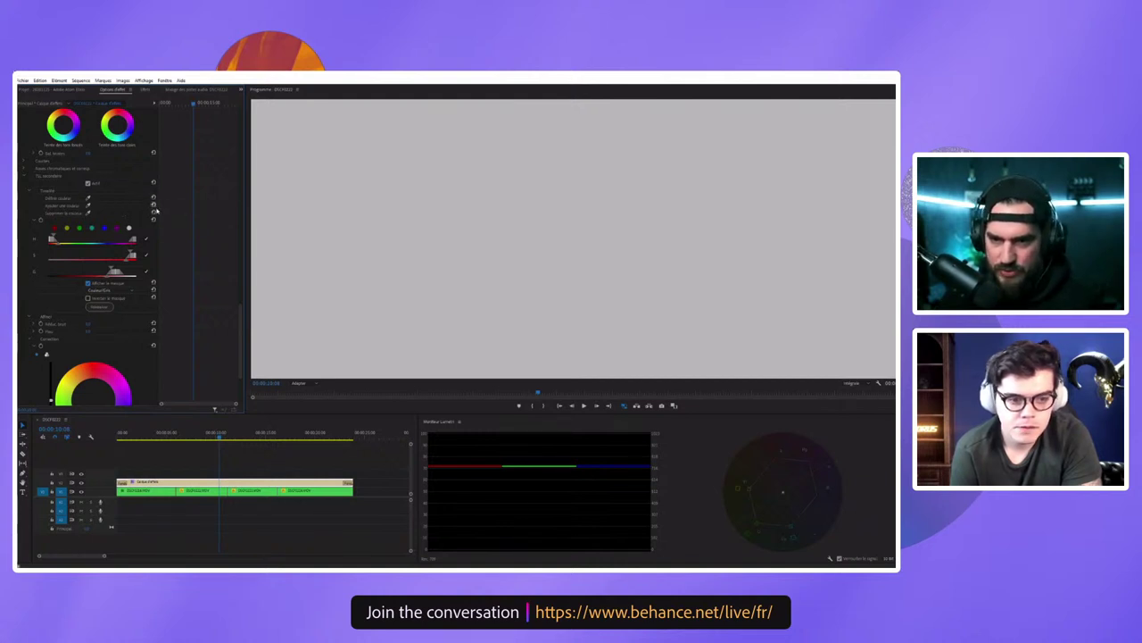
Step: Reset the key again, resample it across the man's hair, and show the mask
left_click(154, 220)
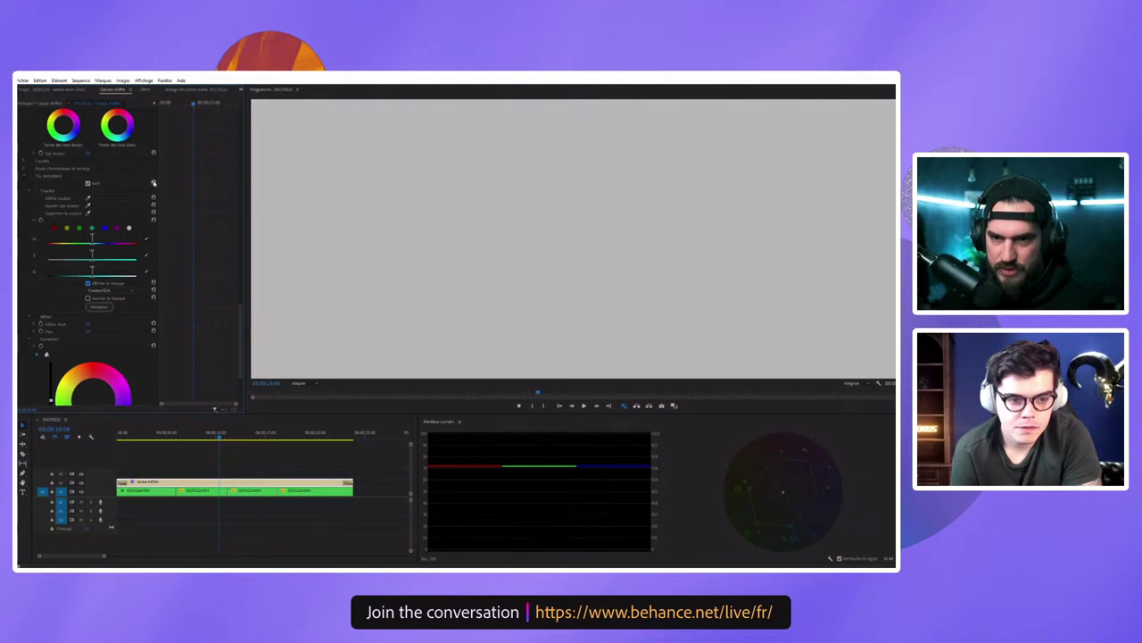
left_click(87, 283)
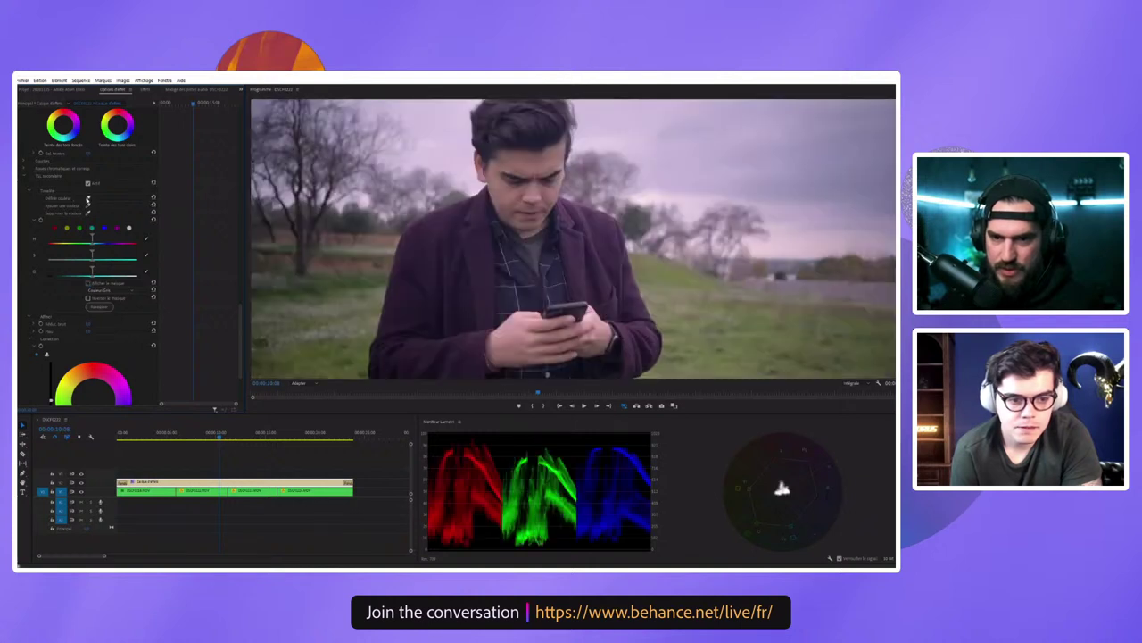
left_click(509, 158)
left_click_drag(548, 154, 515, 158)
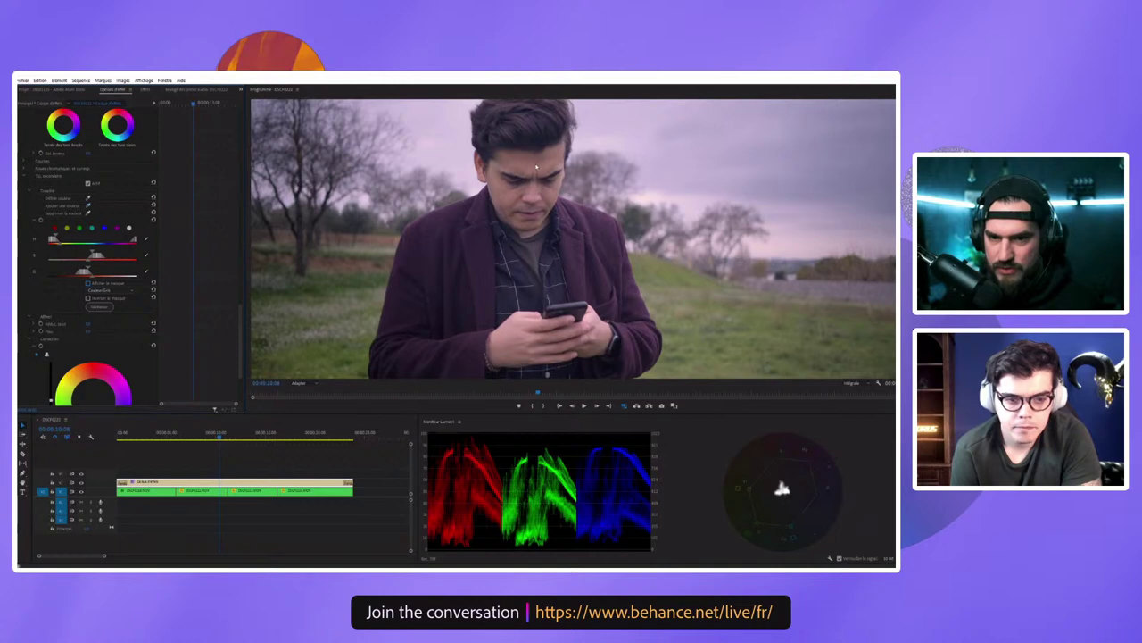
left_click(87, 283)
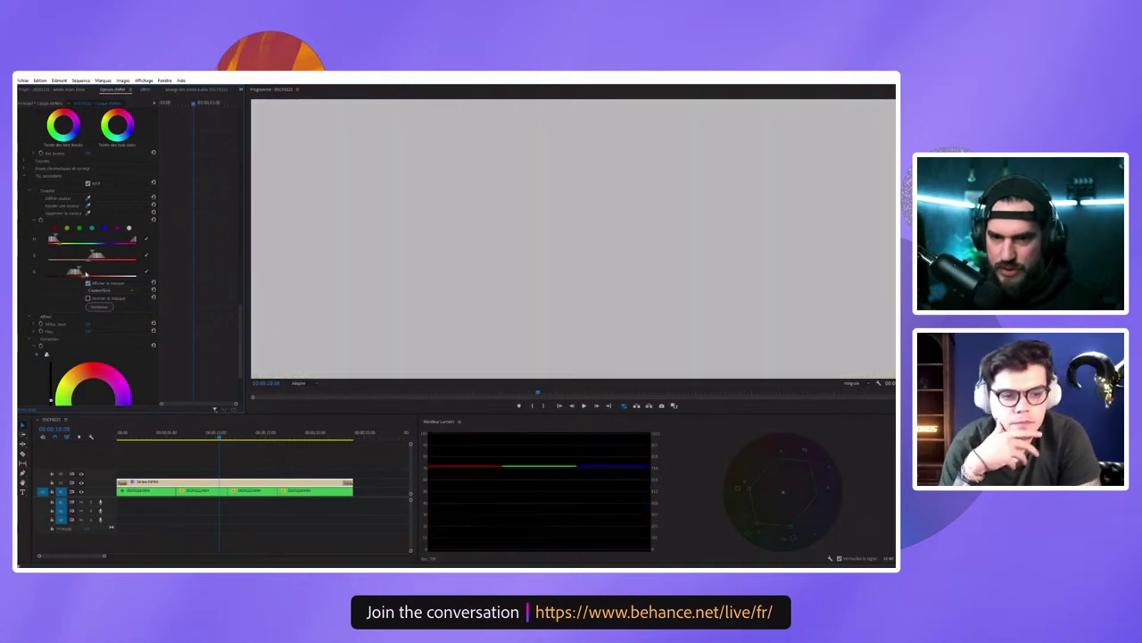
Step: Widen the saturation range and tune hue and luminance so the key covers face and hands
left_click_drag(89, 258, 64, 259)
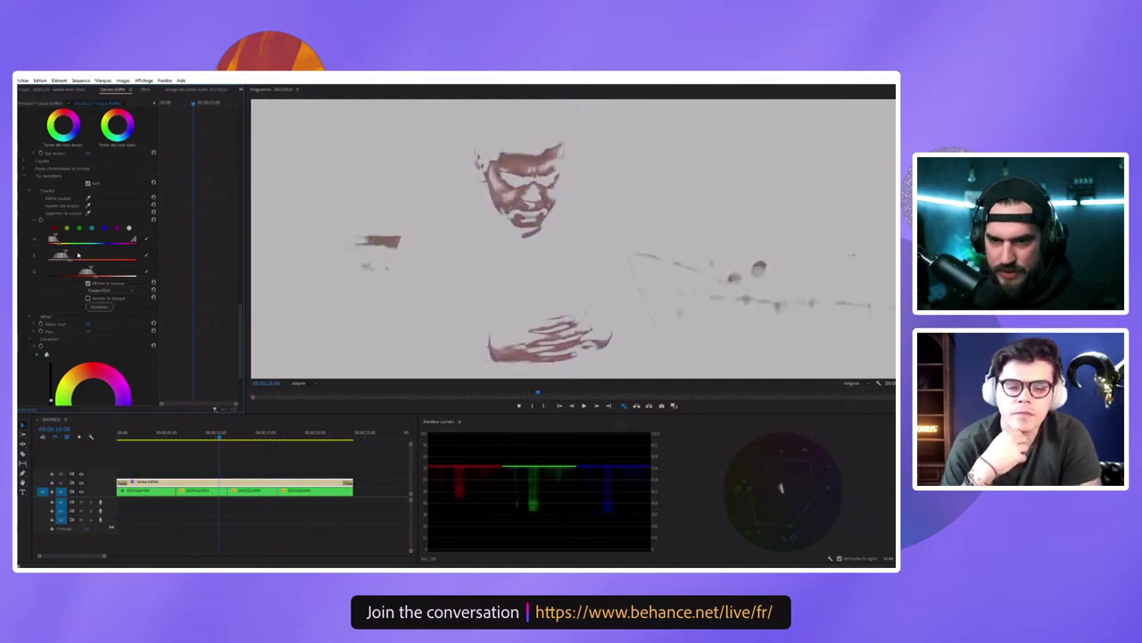
left_click_drag(133, 239, 136, 240)
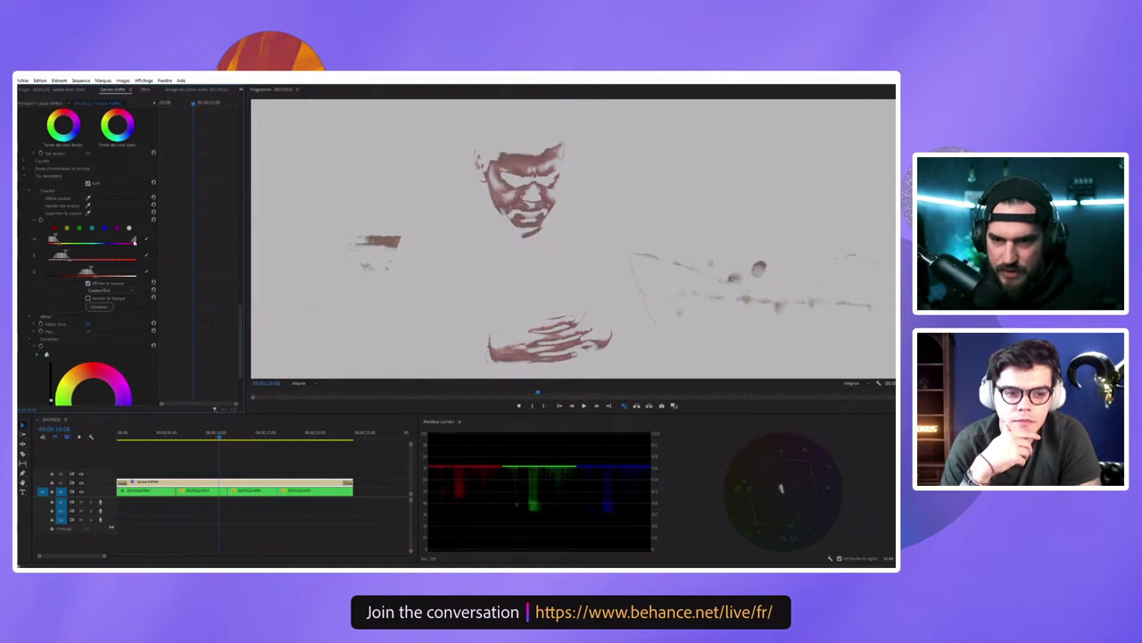
mouse_move(53, 240)
left_mouse_down()
mouse_move(65, 238)
mouse_move(51, 239)
left_mouse_up()
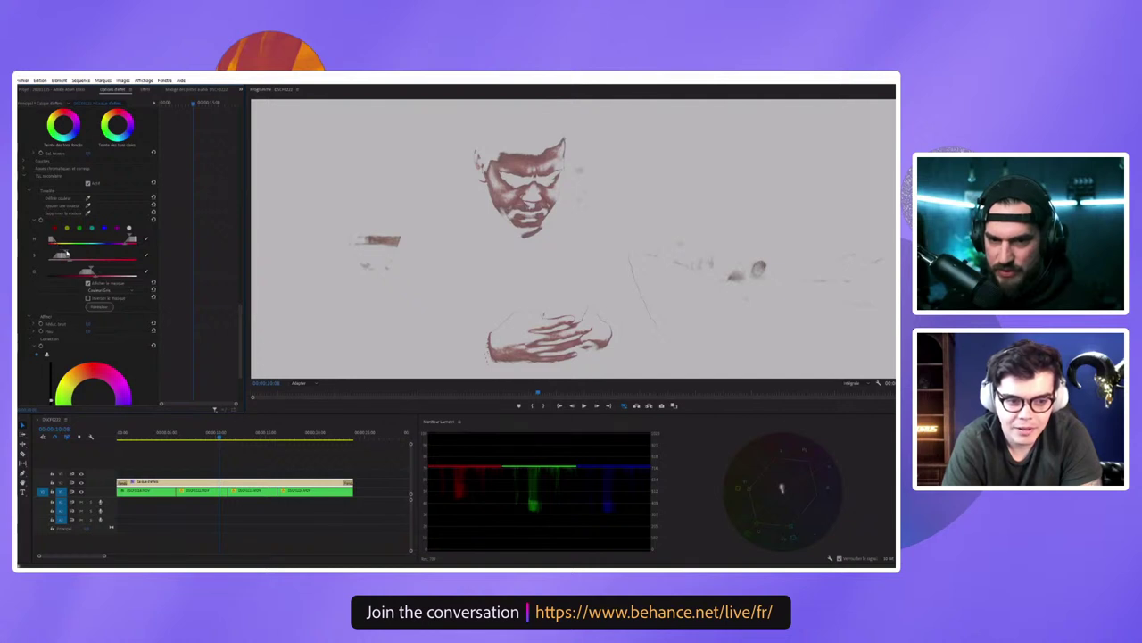
left_click_drag(65, 255, 63, 256)
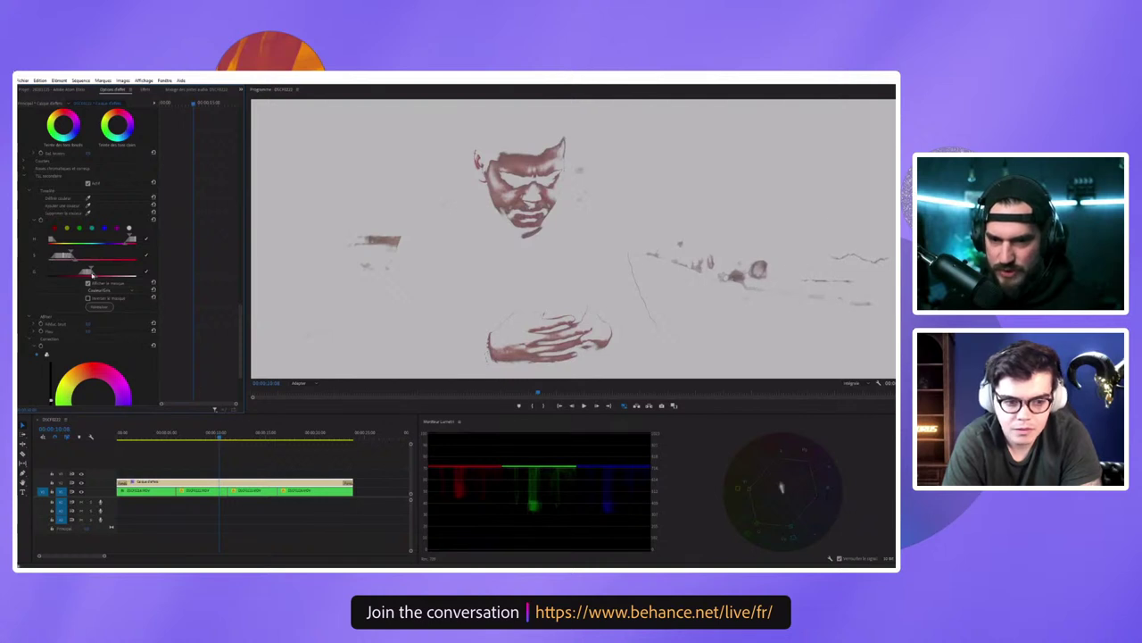
left_click_drag(90, 270, 92, 273)
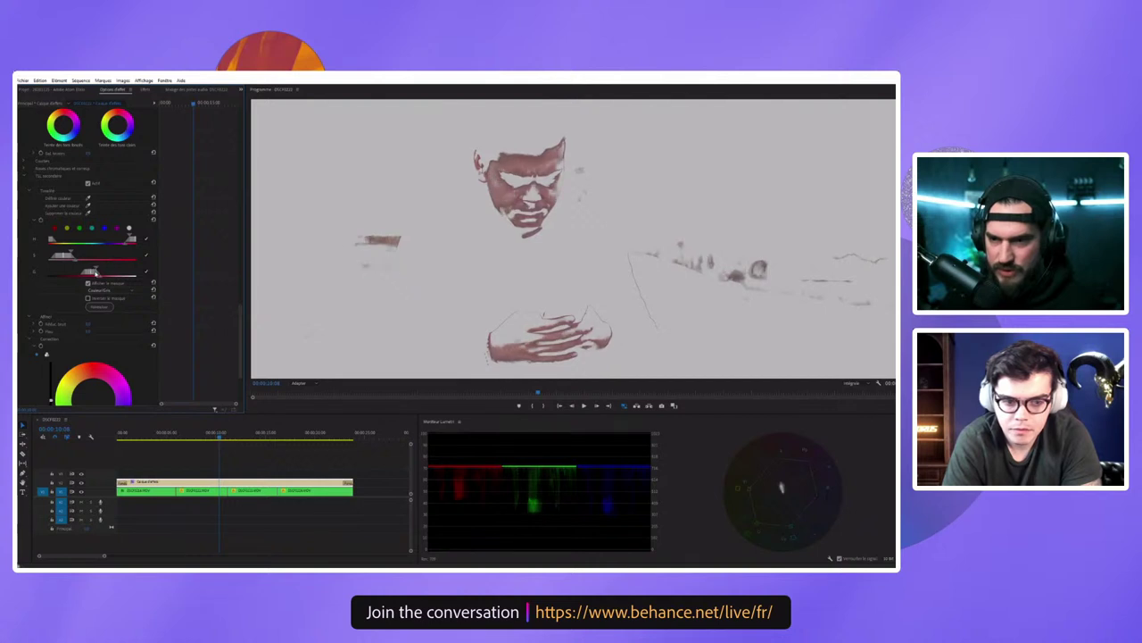
left_click_drag(91, 273, 93, 273)
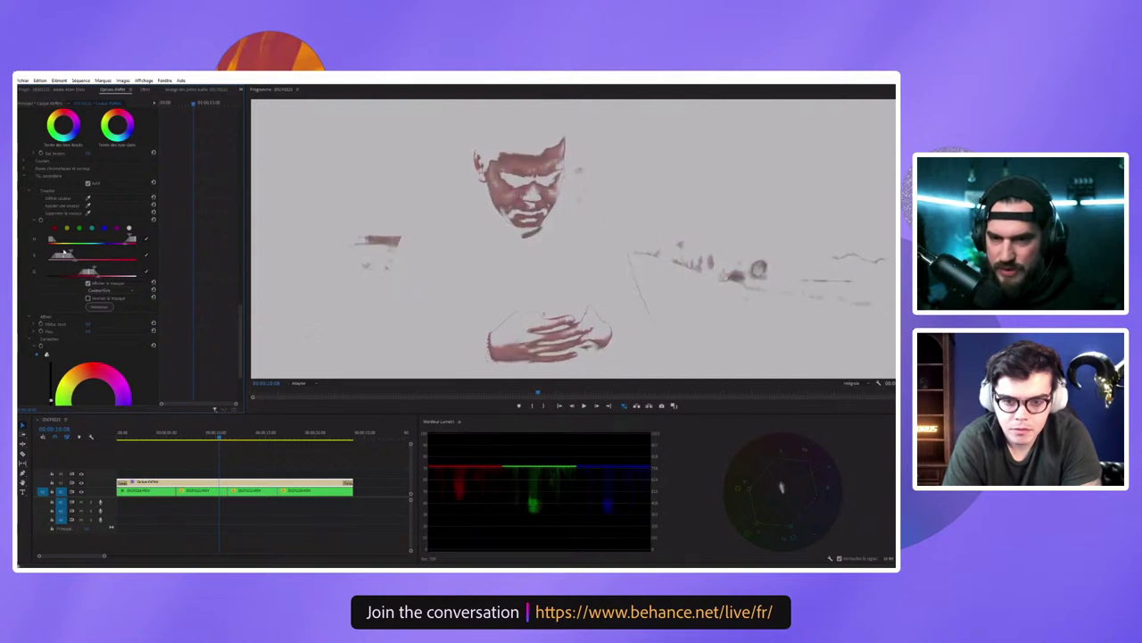
Step: Collapse the Color Wheels section and begin editing the Temperature value
scroll(154, 330, "up", 3)
scroll(134, 322, "up", 2)
scroll(89, 295, "up", 4)
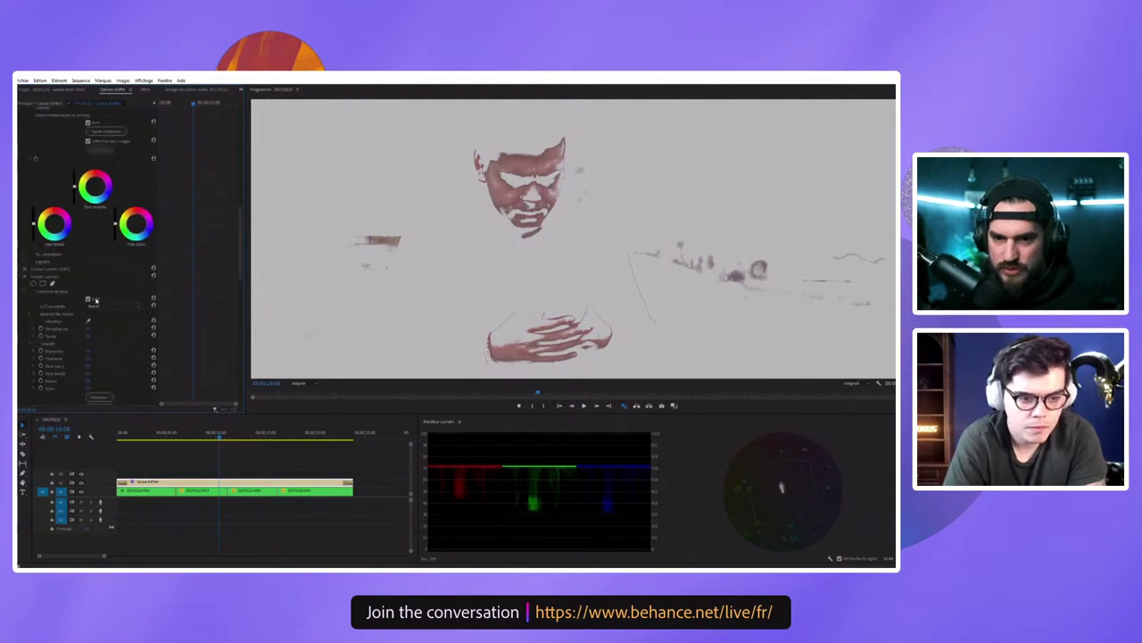
scroll(62, 272, "up", 2)
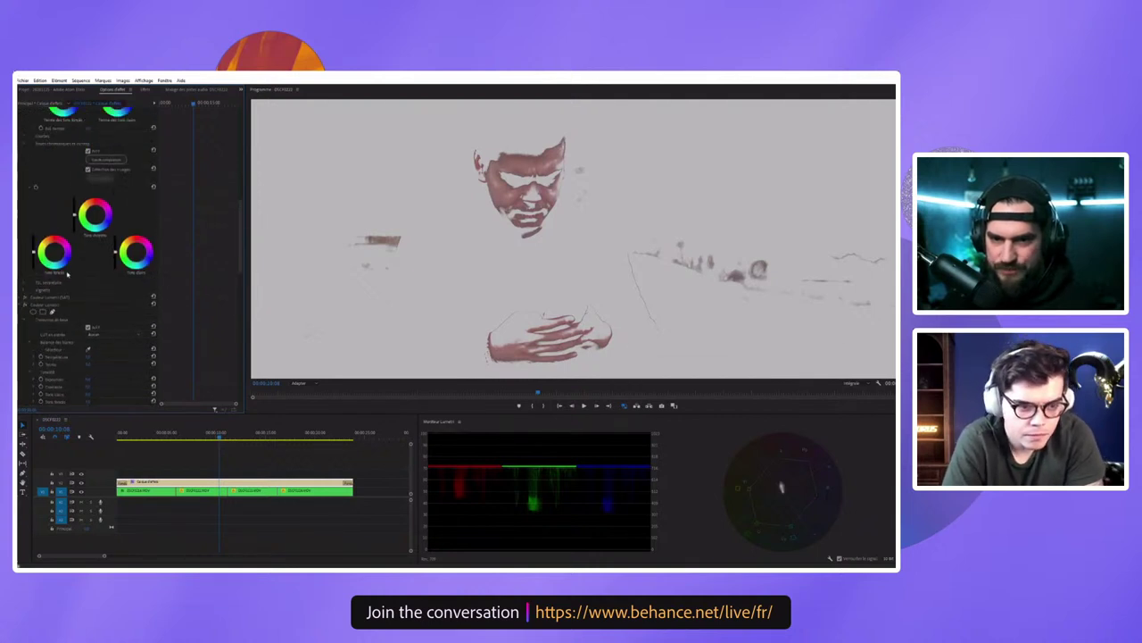
scroll(63, 272, "up", 2)
scroll(62, 272, "up", 2)
scroll(81, 270, "up", 2)
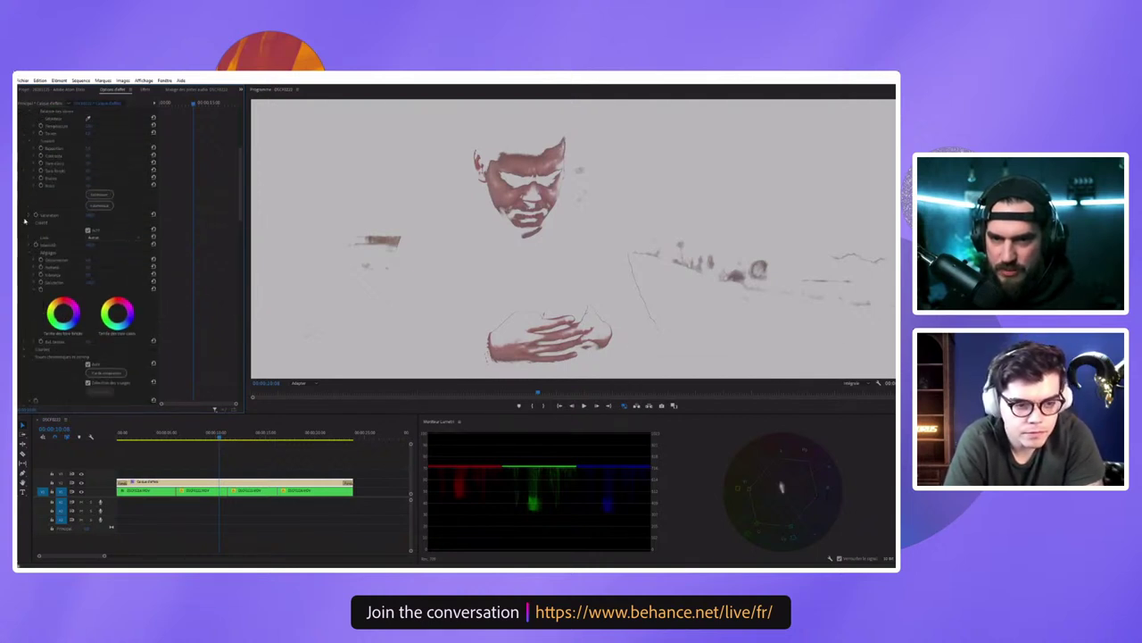
scroll(100, 269, "up", 3)
scroll(100, 269, "up", 1)
left_click(25, 302)
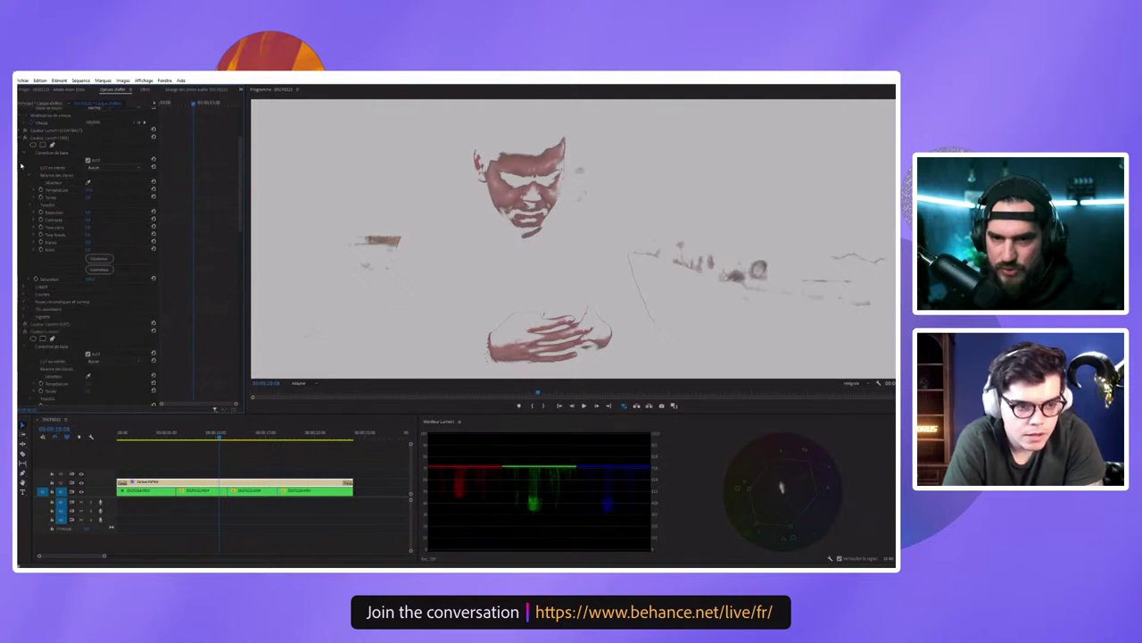
left_click(89, 190)
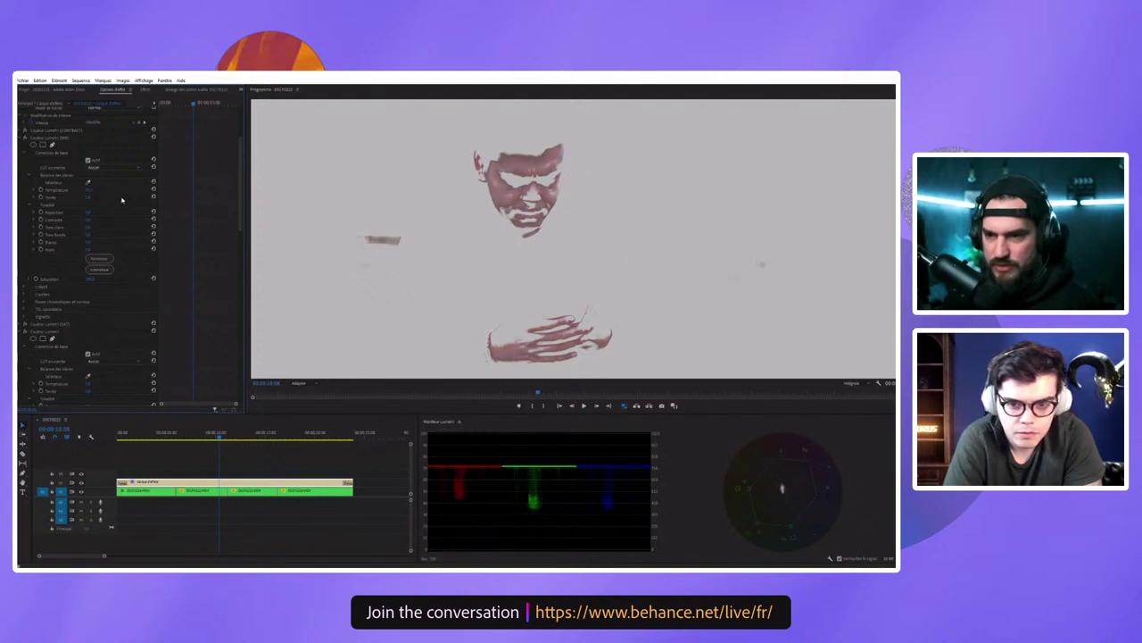
scroll(132, 259, "down", 2)
scroll(133, 258, "down", 2)
scroll(131, 259, "down", 3)
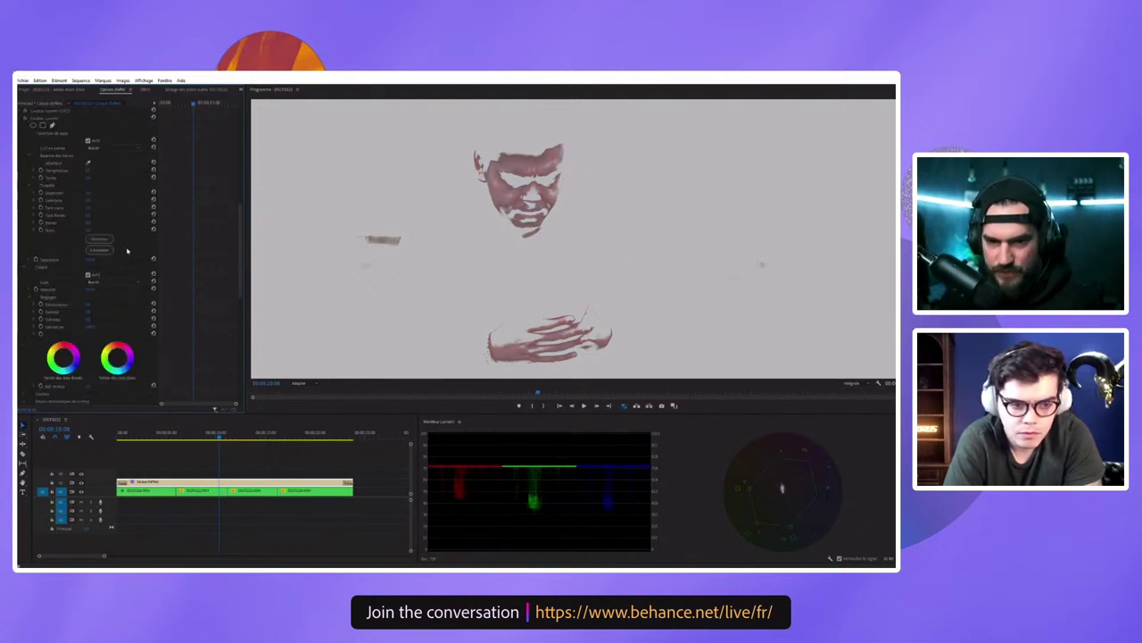
scroll(126, 251, "down", 3)
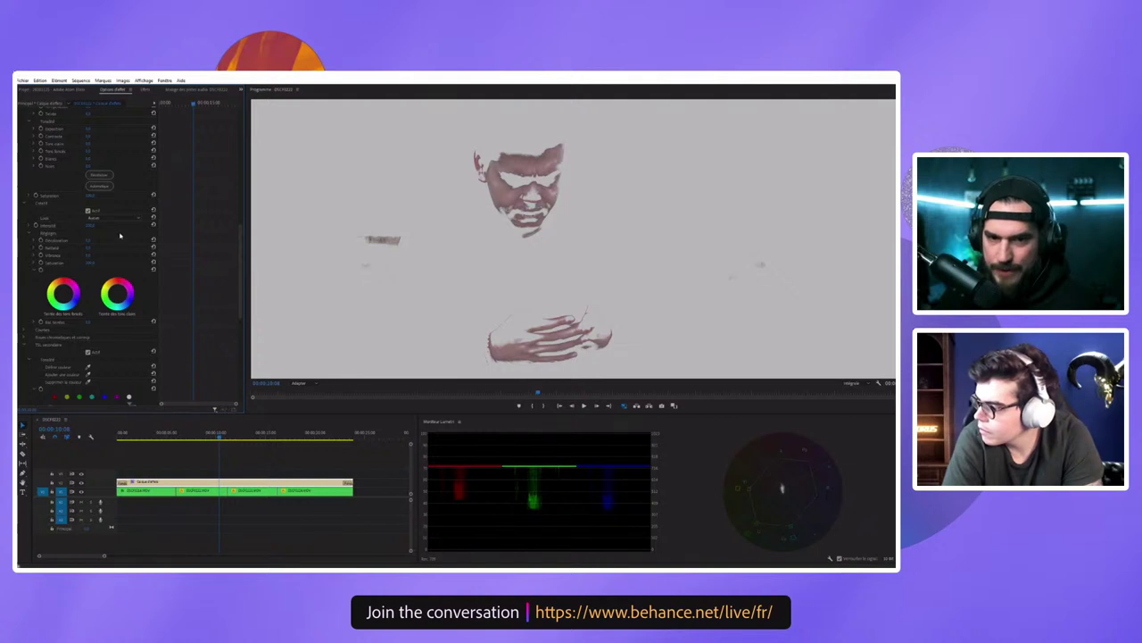
Step: Shift the HSL range sliders so the skin key spans the whole face and hands
scroll(121, 235, "down", 3)
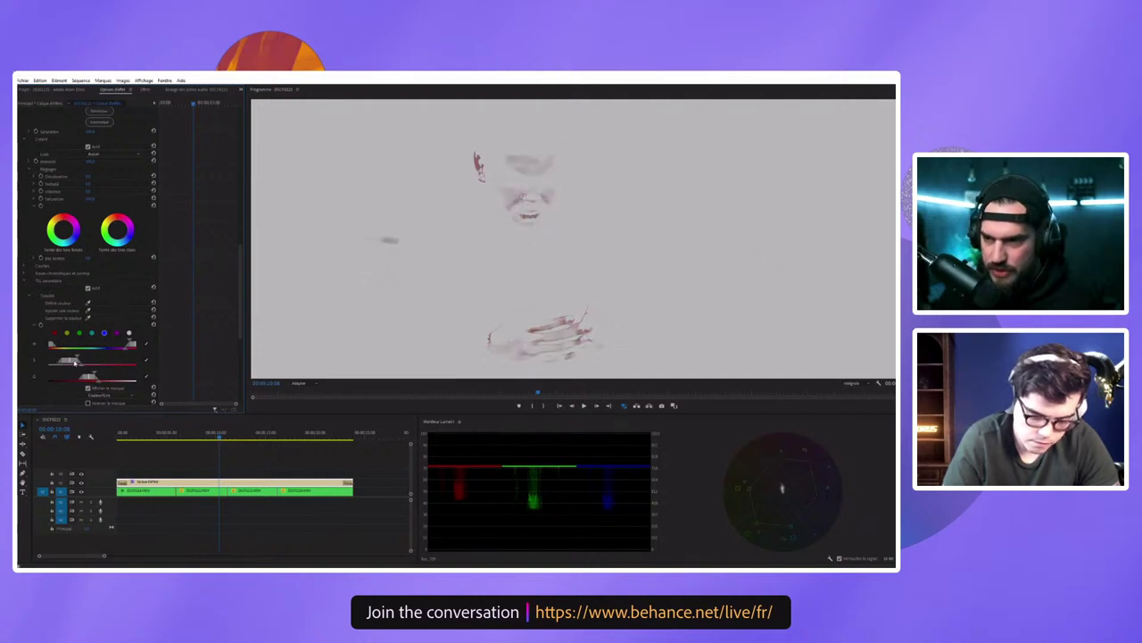
left_click_drag(70, 360, 62, 360)
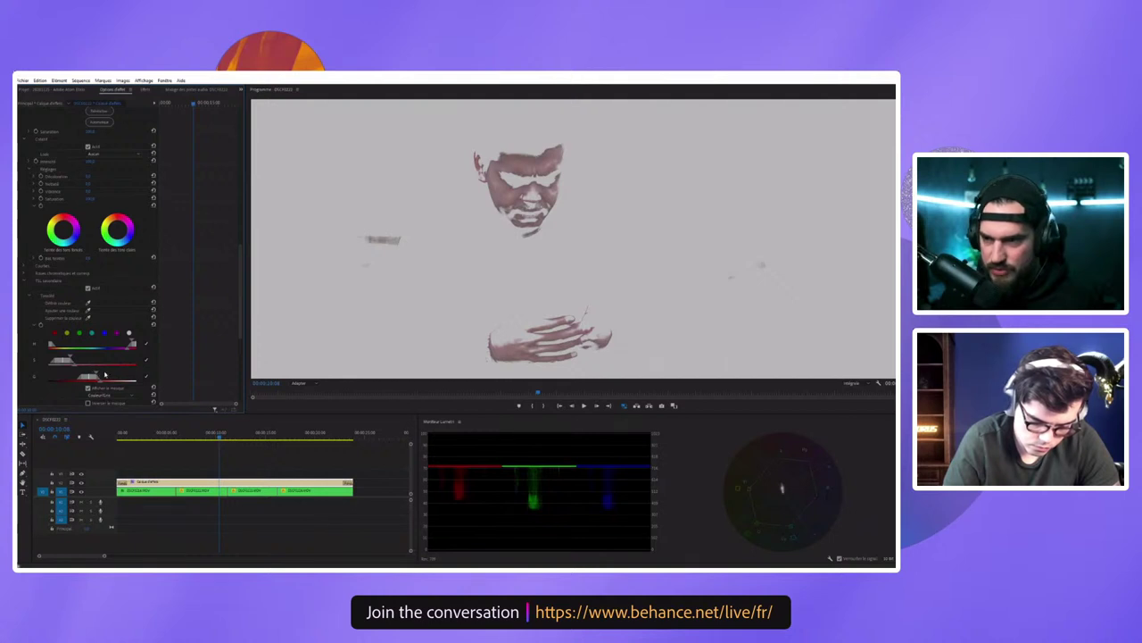
left_click_drag(104, 375, 111, 375)
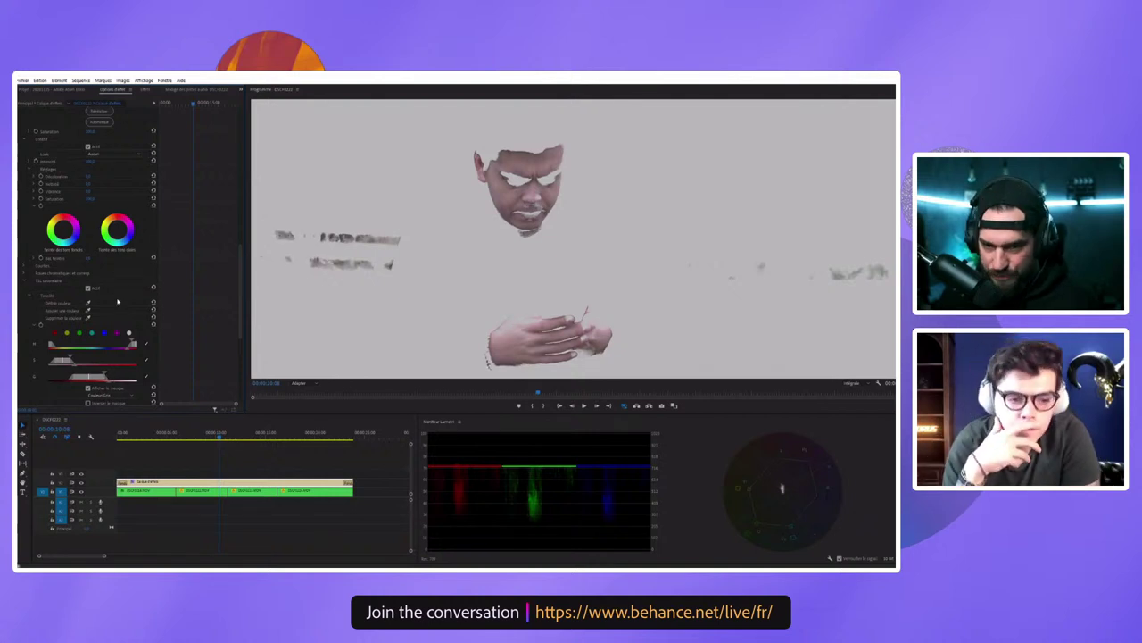
scroll(108, 358, "down", 3)
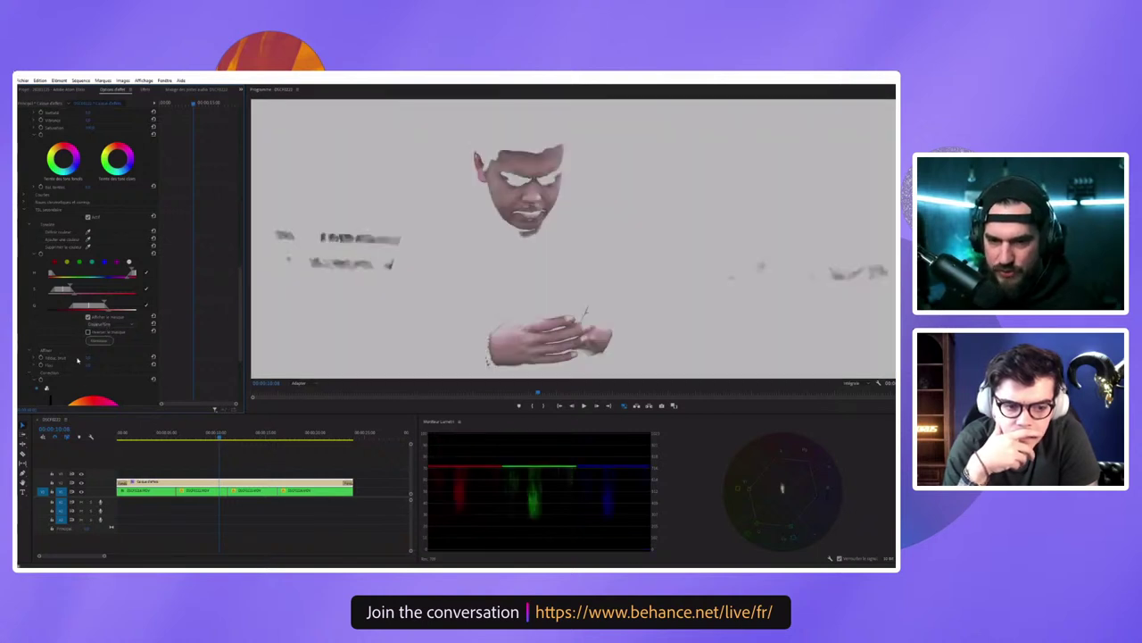
Step: Play the clip from an earlier frame to check the key, then widen its hue range
left_click(183, 438)
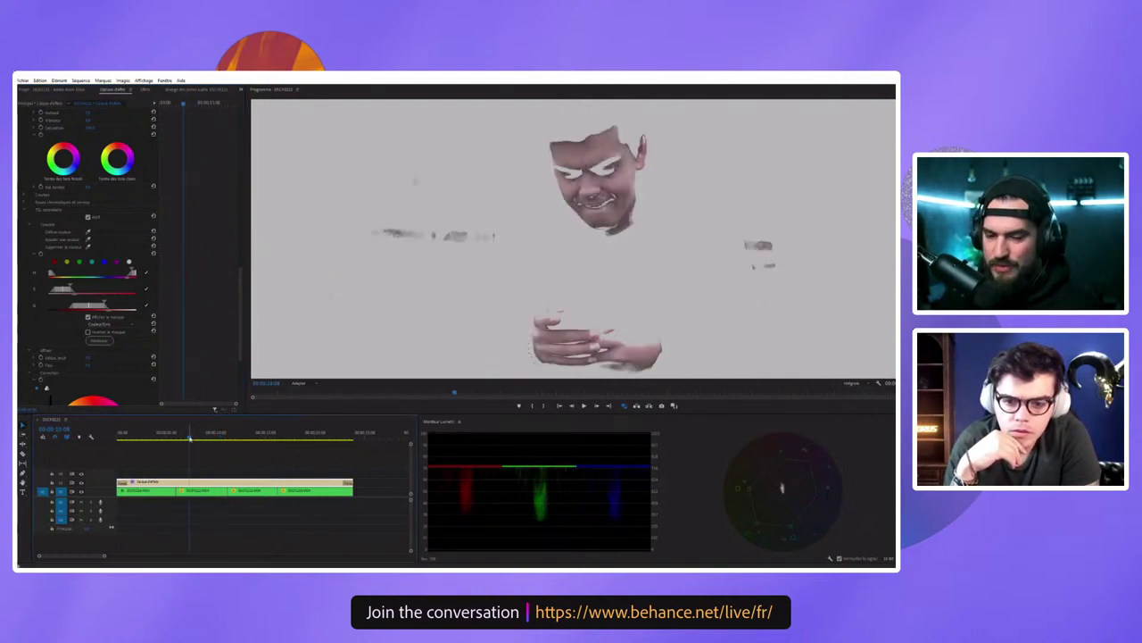
key("space")
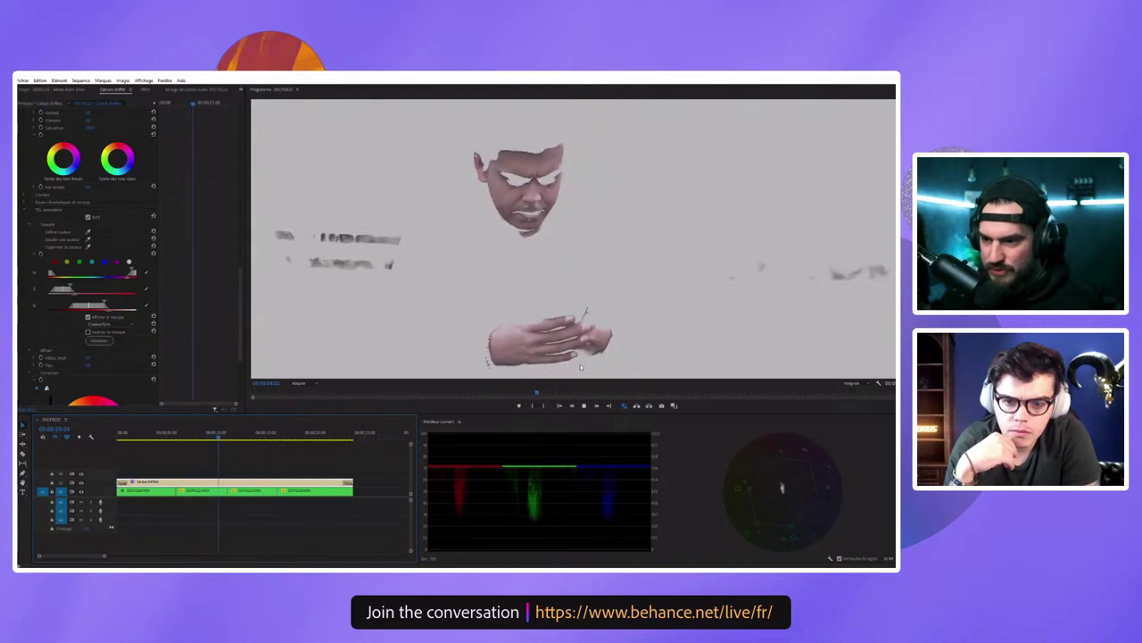
key("space")
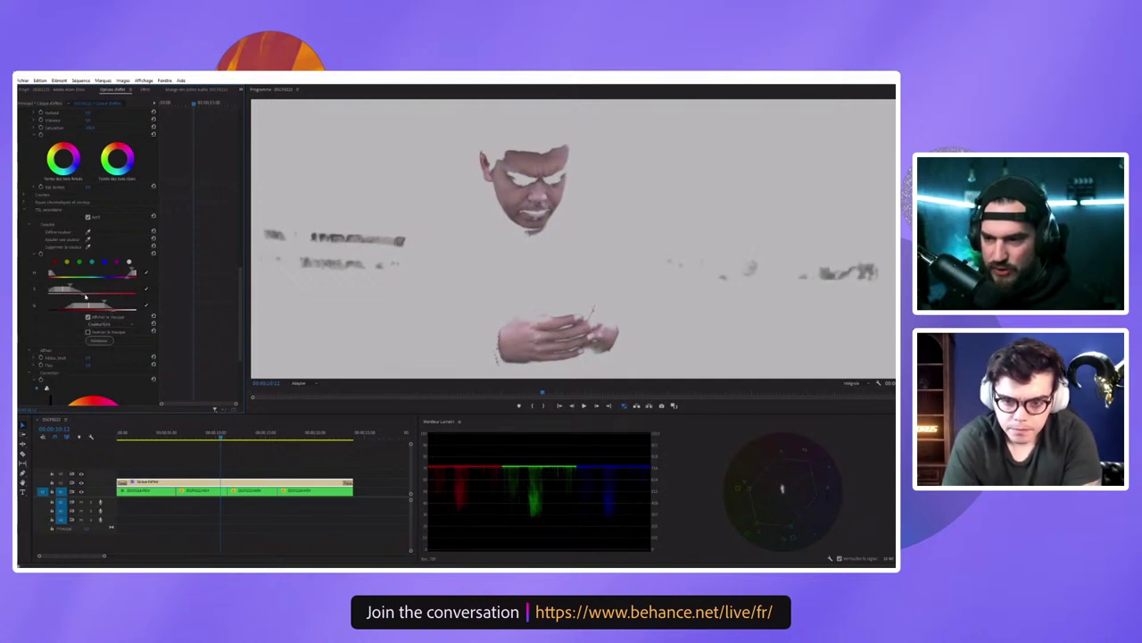
left_click_drag(75, 298, 88, 298)
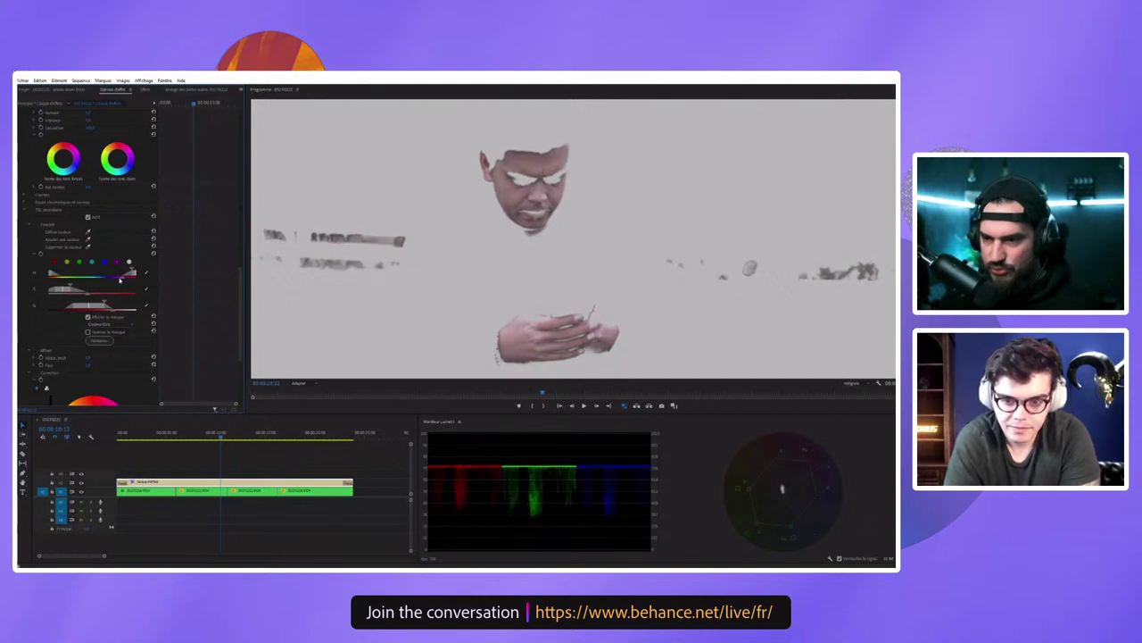
Step: Turn off Show Mask in HSL Secondary to see the full-colour shot again
scroll(88, 367, "down", 2)
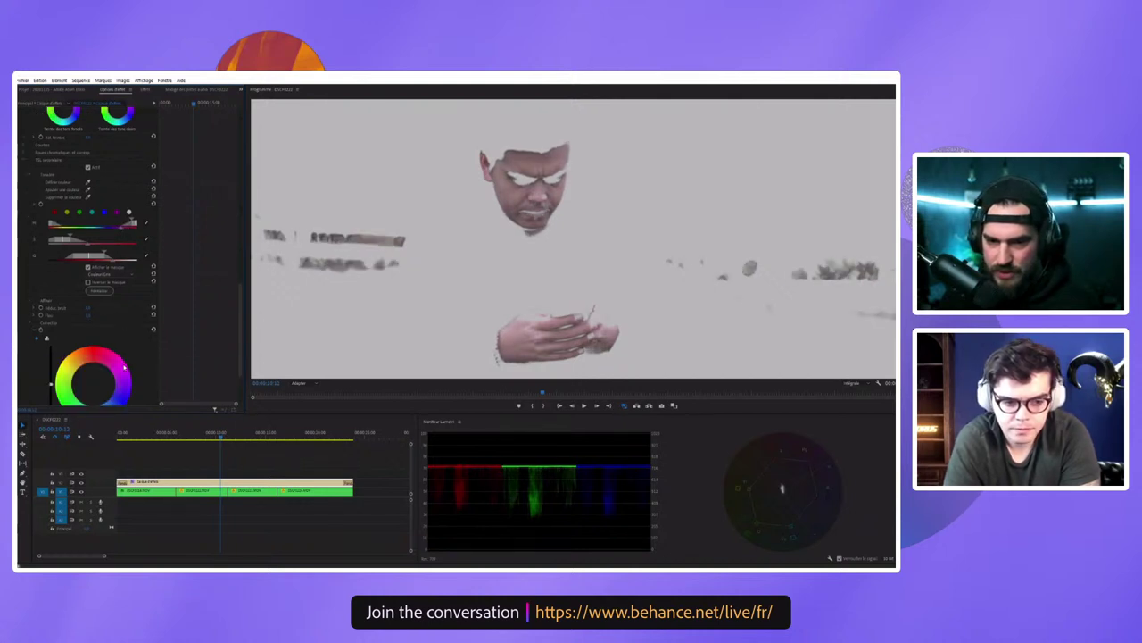
scroll(124, 369, "down", 3)
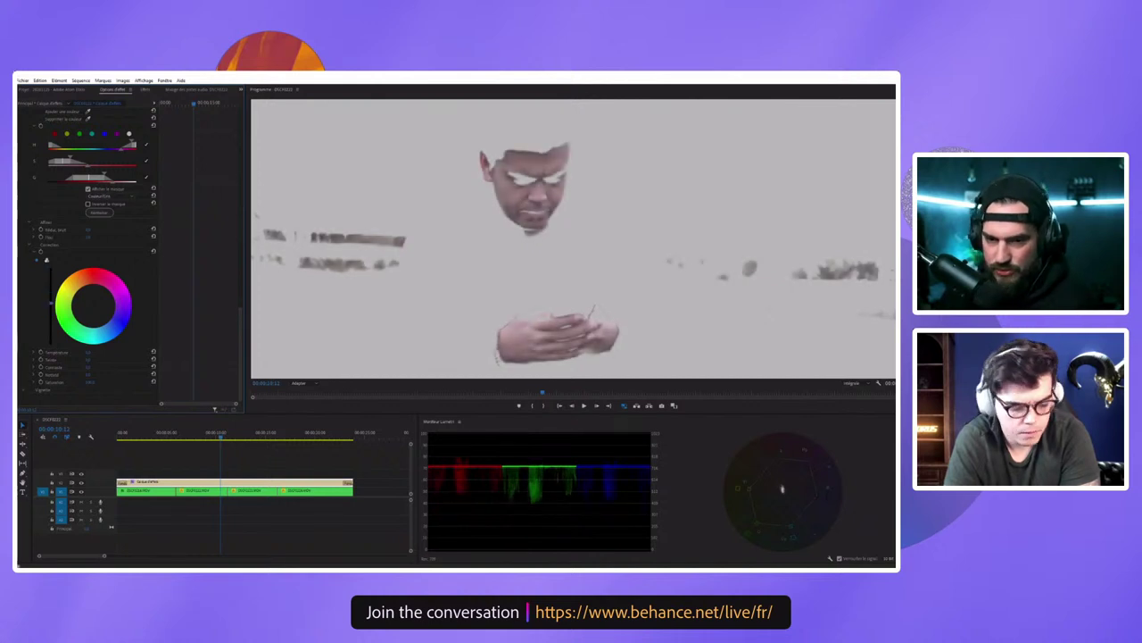
scroll(134, 268, "up", 3)
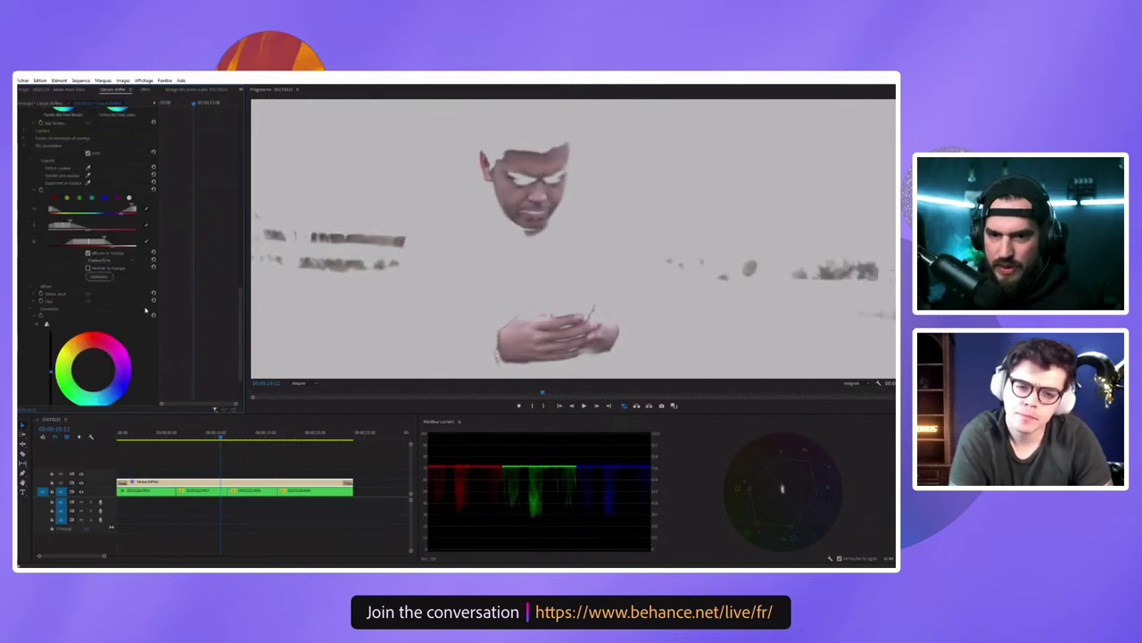
left_click(108, 255)
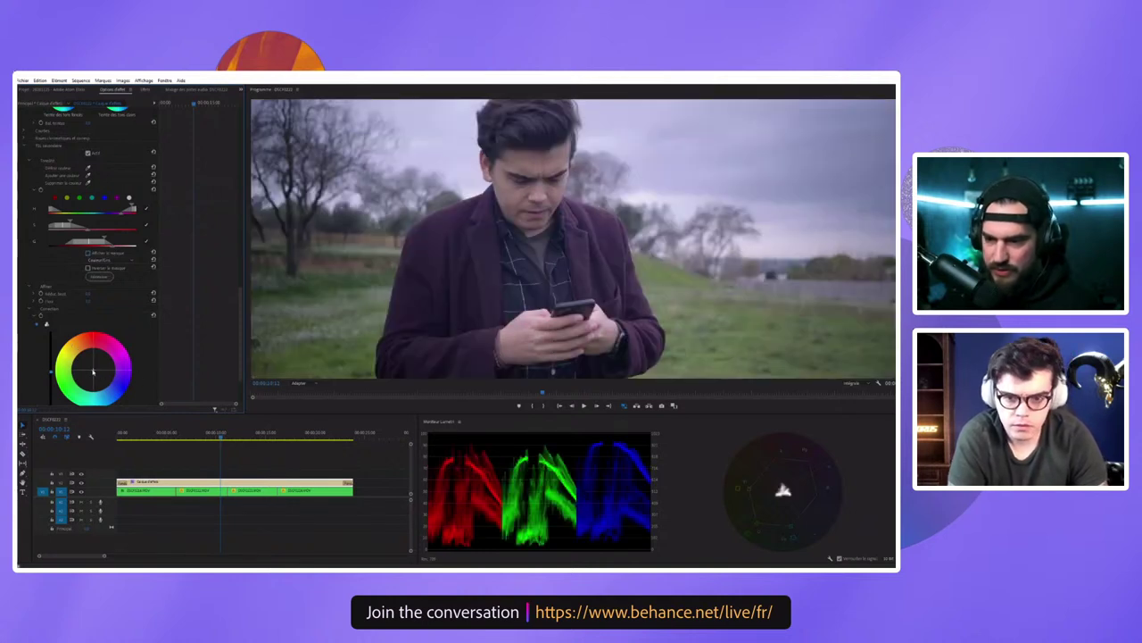
Step: Shift the Correction wheel toward orange-red so the isolated tones turn warmer
left_click_drag(93, 371, 85, 350)
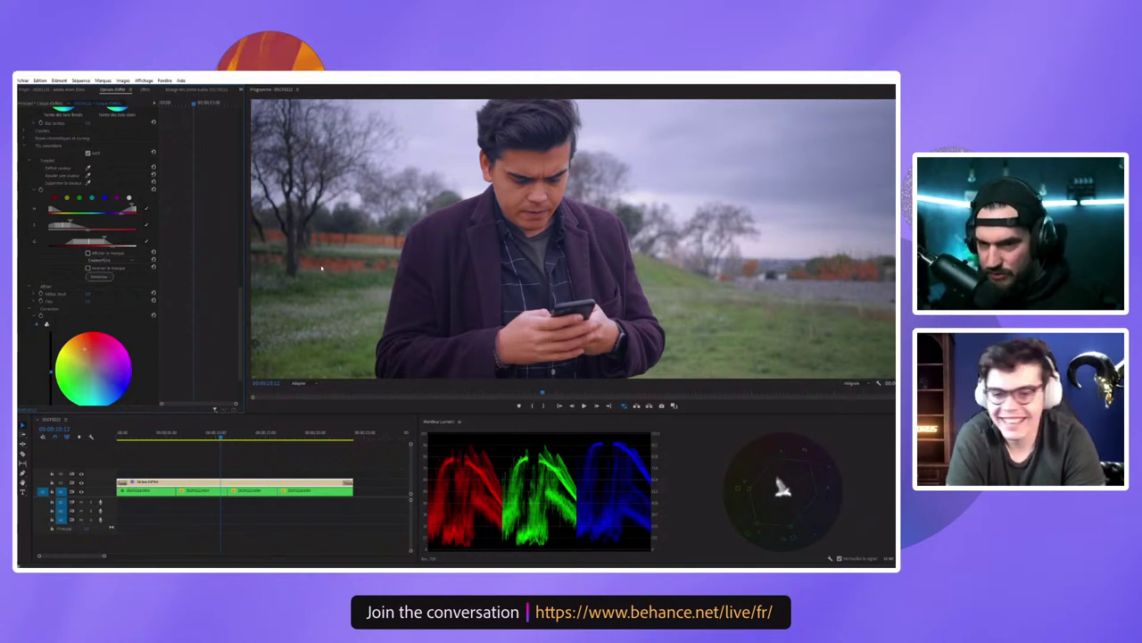
scroll(72, 250, "up", 3)
scroll(85, 268, "up", 3)
scroll(93, 281, "up", 3)
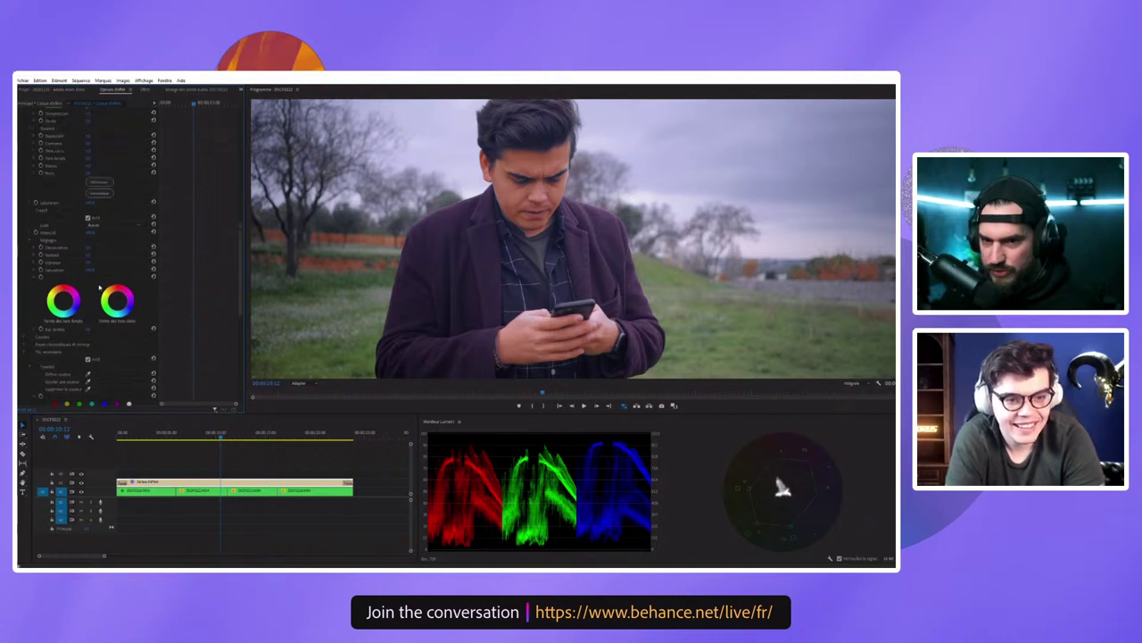
scroll(99, 287, "up", 2)
scroll(43, 186, "up", 3)
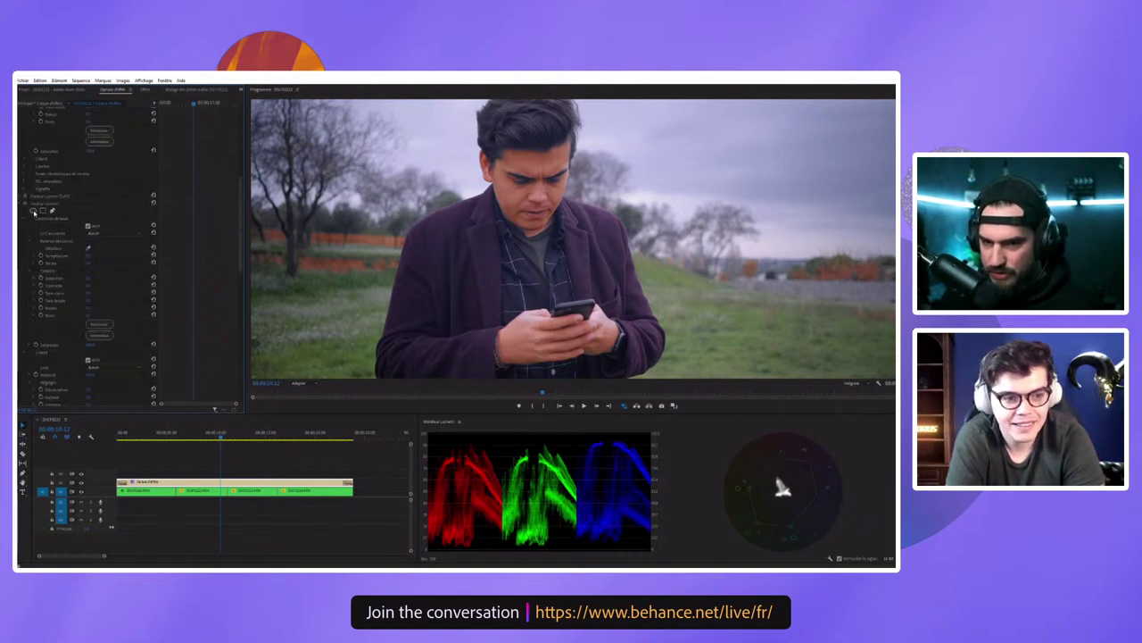
Step: Add an elliptical mask to the Lumetri effect and fit it around the man's head
left_click(33, 211)
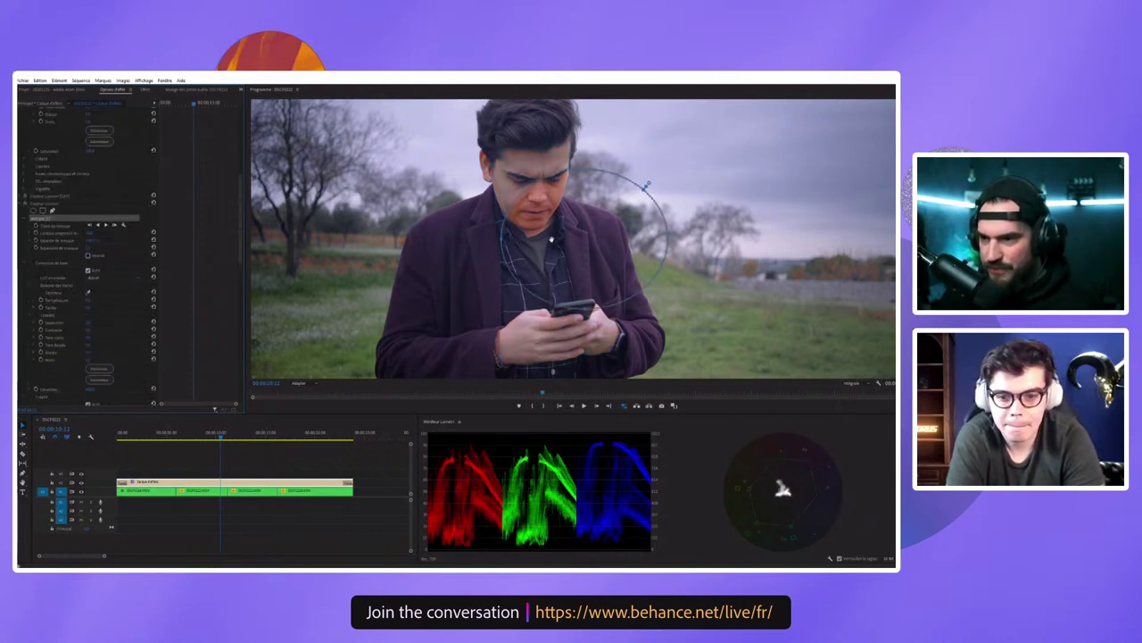
left_click_drag(552, 239, 529, 181)
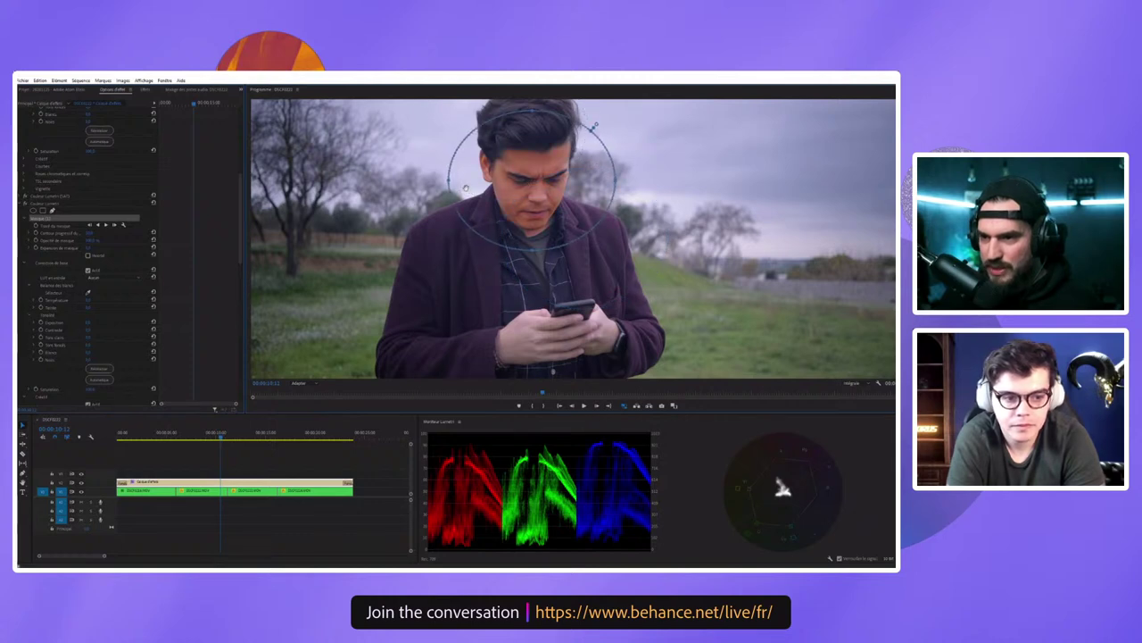
left_click_drag(448, 182, 512, 182)
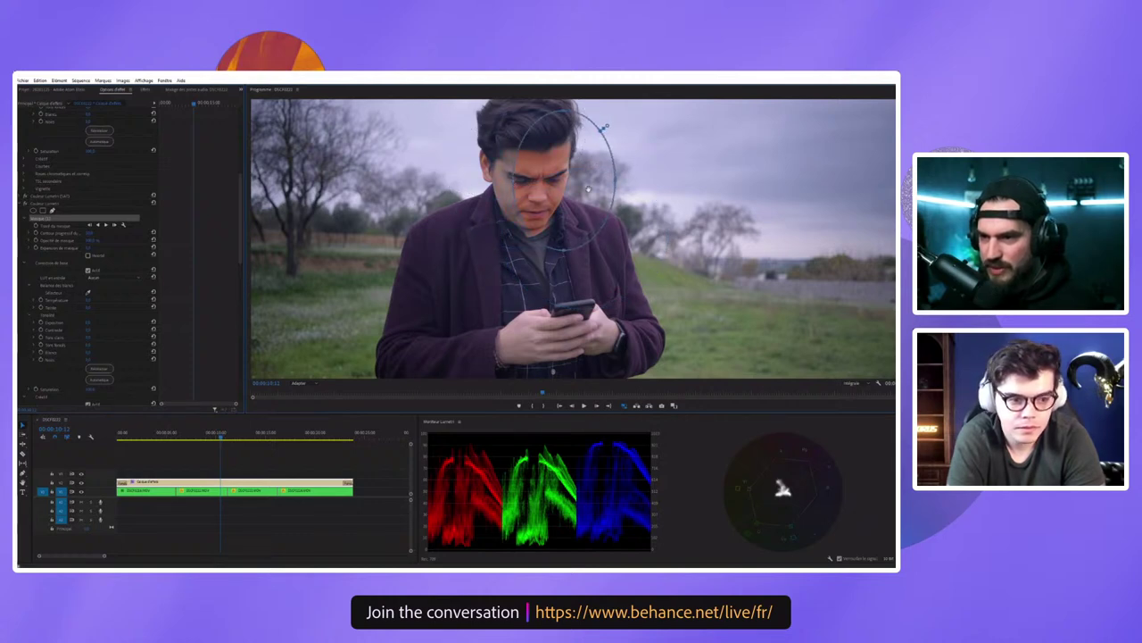
left_click_drag(588, 189, 551, 179)
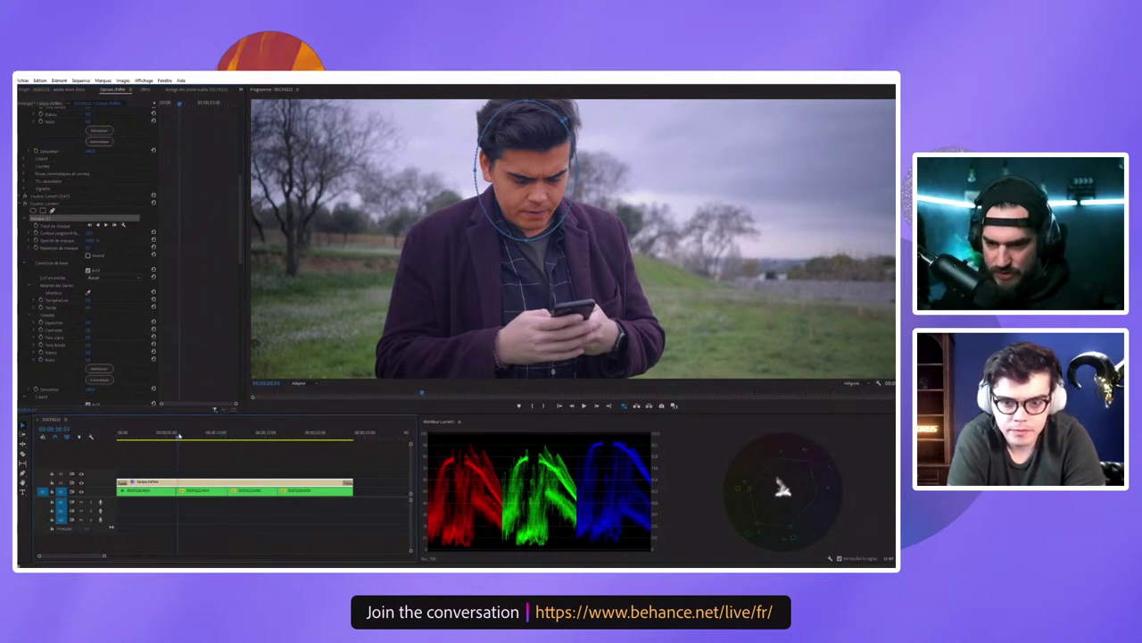
Step: Refit the ellipse over the head and face on an earlier frame, then finish editing
left_click(178, 435)
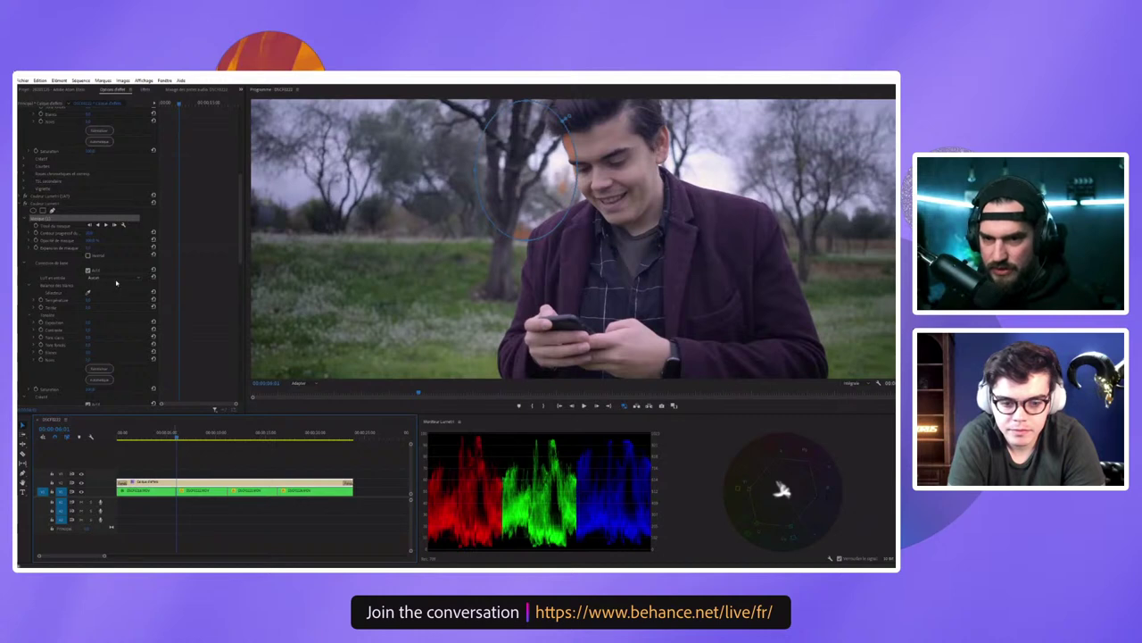
left_click_drag(532, 163, 702, 174)
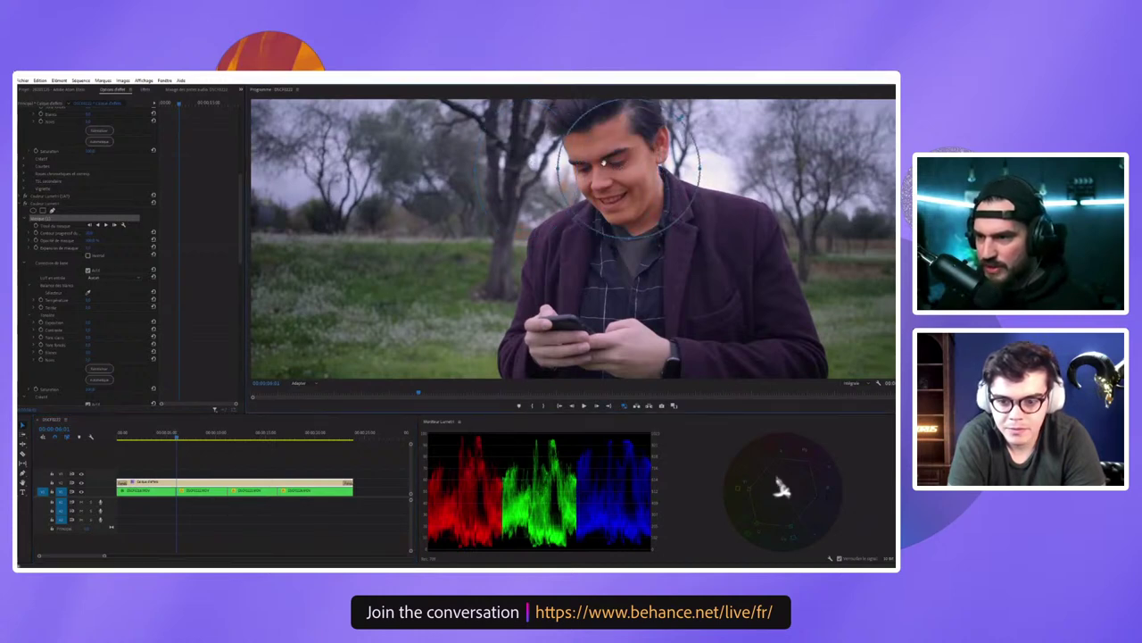
left_click_drag(554, 170, 535, 167)
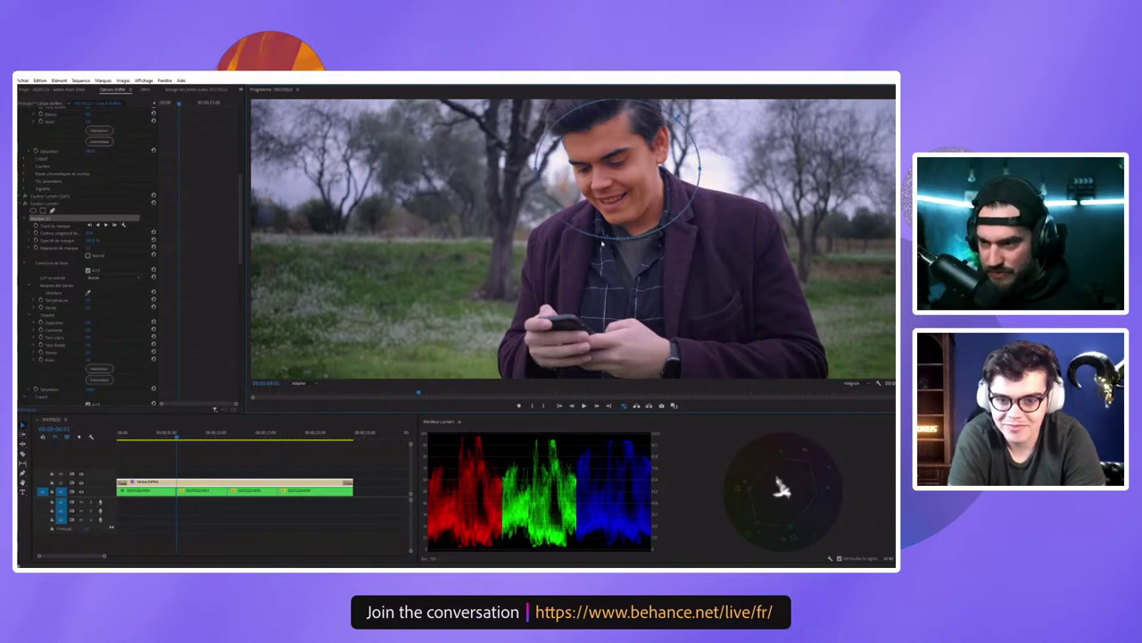
left_click_drag(619, 239, 619, 284)
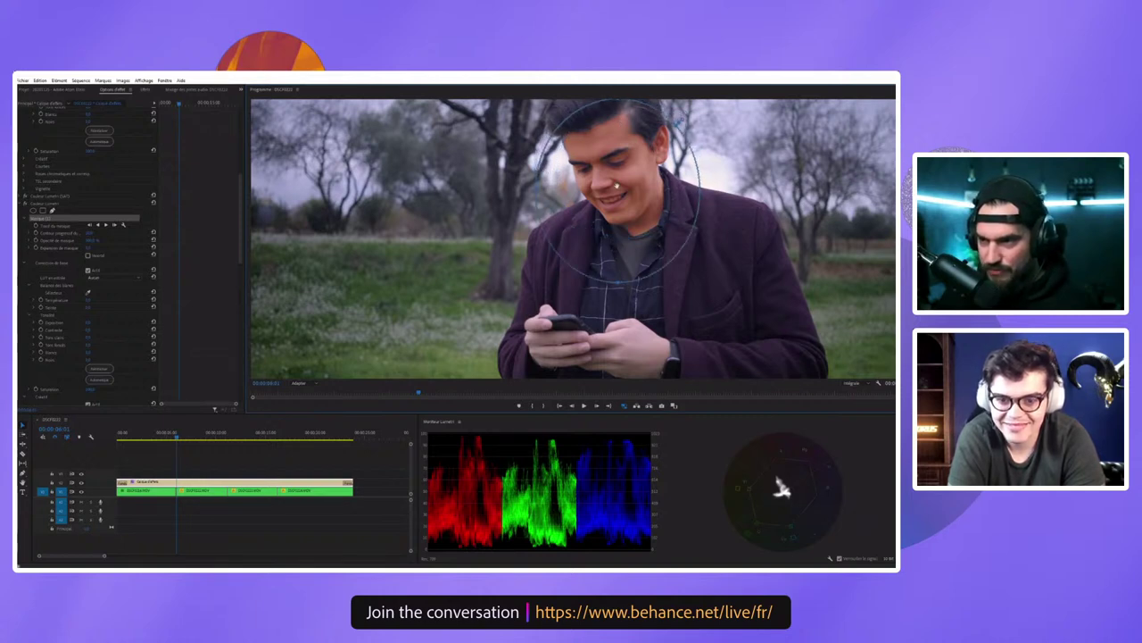
left_click_drag(616, 185, 612, 165)
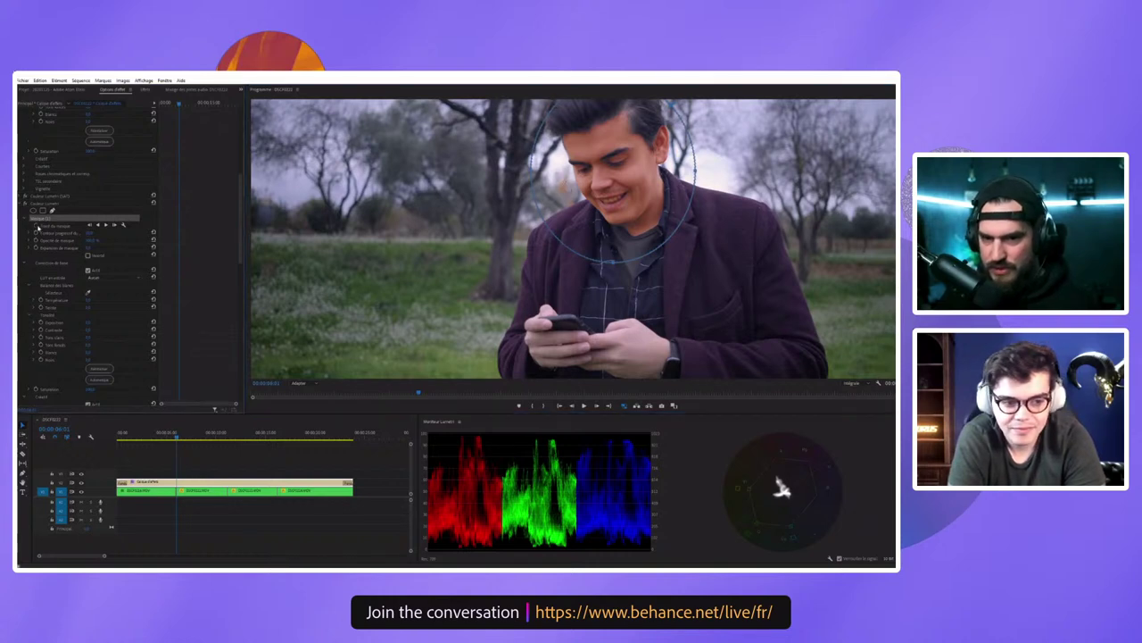
left_click(34, 228)
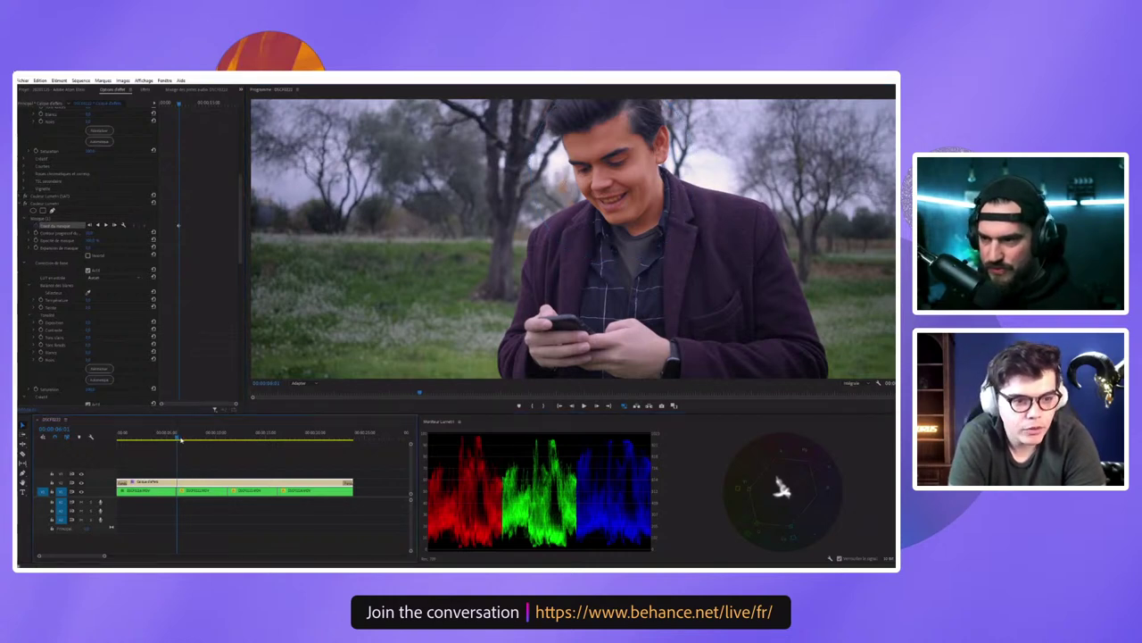
left_click_drag(179, 437, 193, 439)
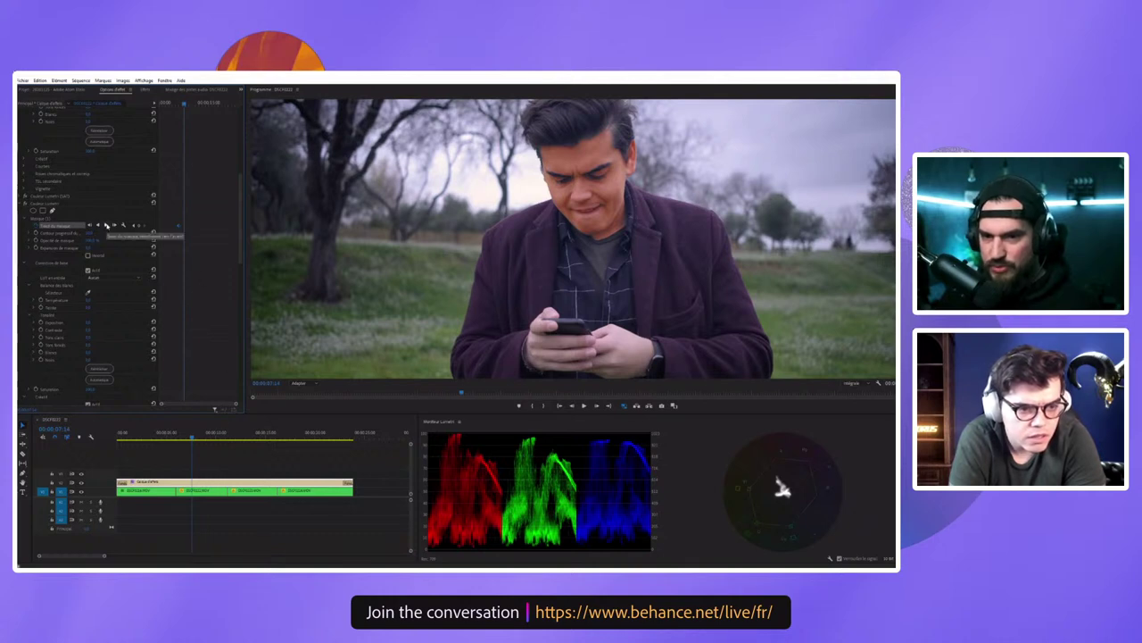
Step: Show the mask outline, return to the earlier smiling frame, and select the middle V1 clip
left_click(33, 219)
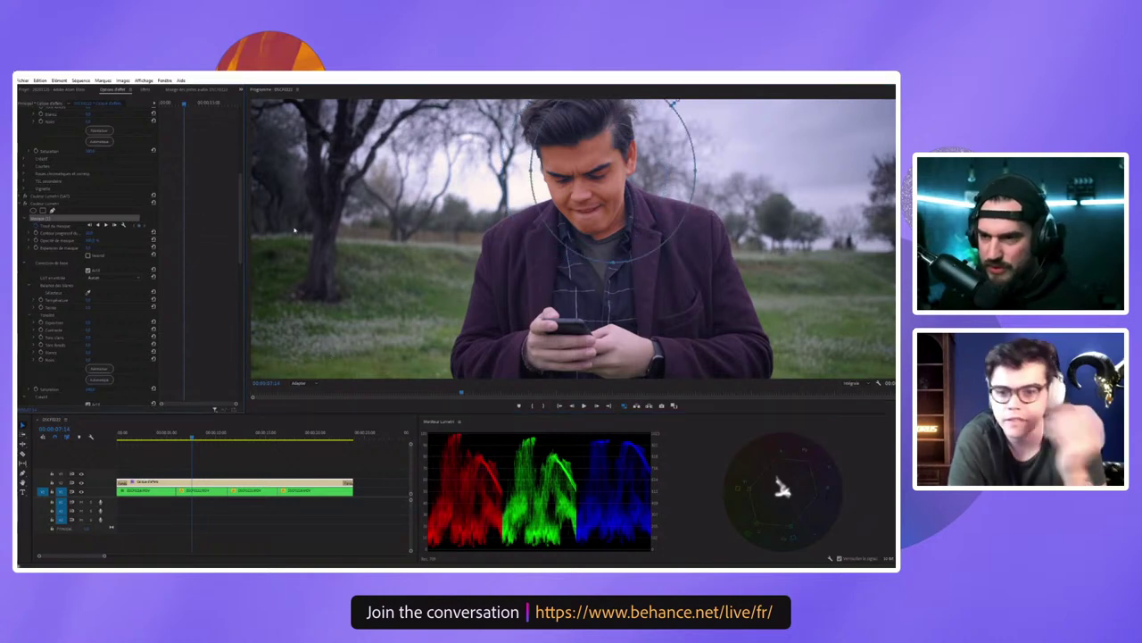
left_click(176, 434)
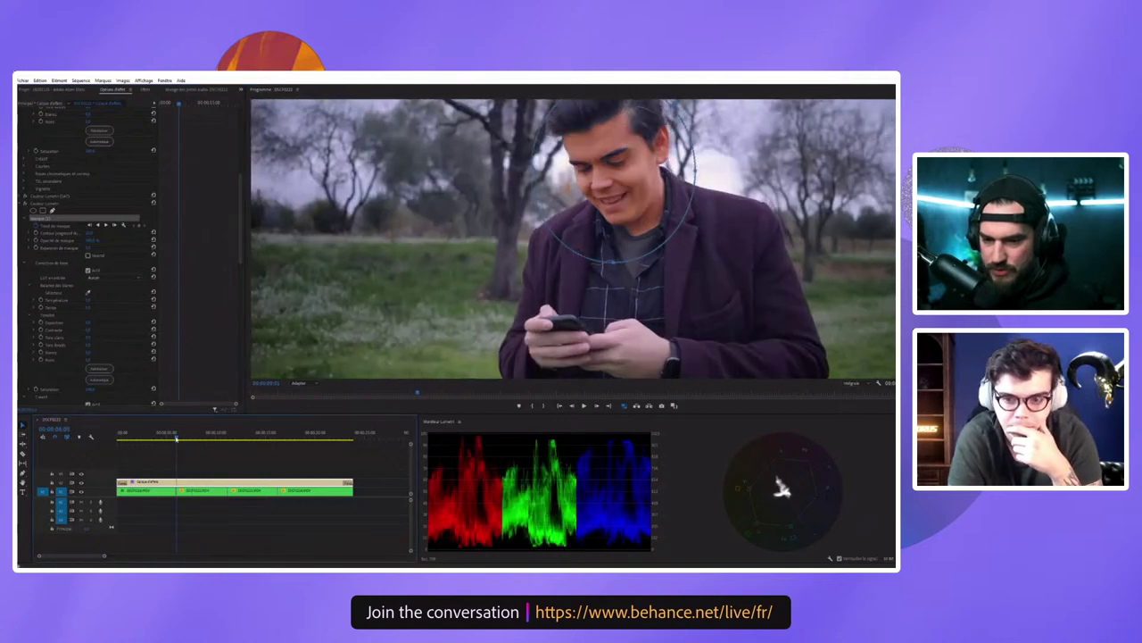
left_click(196, 489)
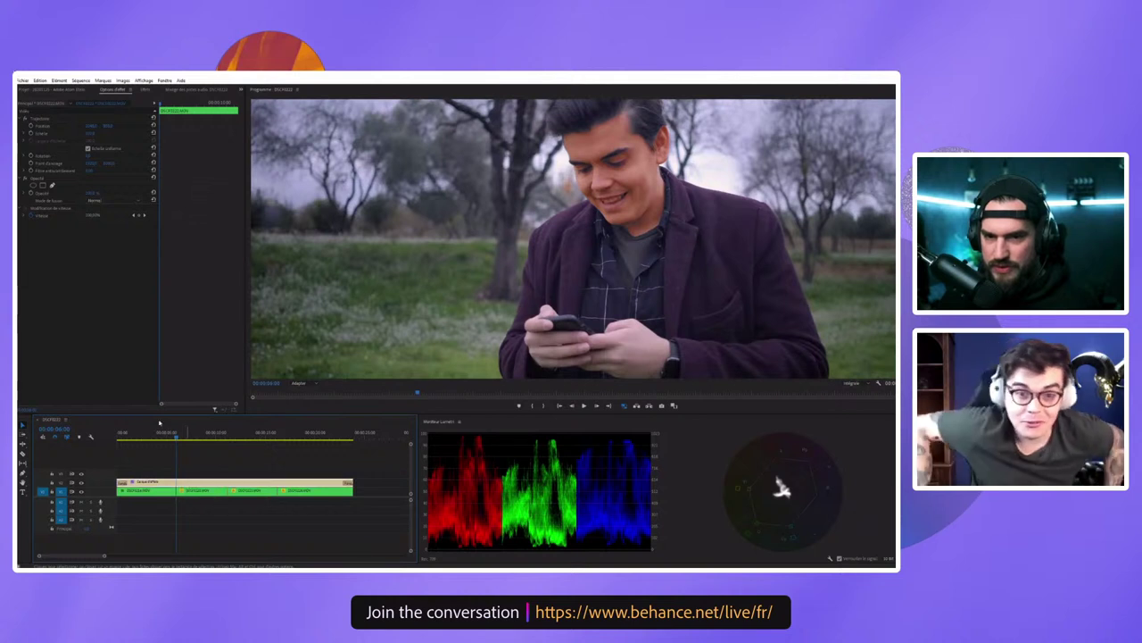
Step: Select the V2 adjustment layer, paste its Lumetri grade, and display the head mask
left_click(178, 483)
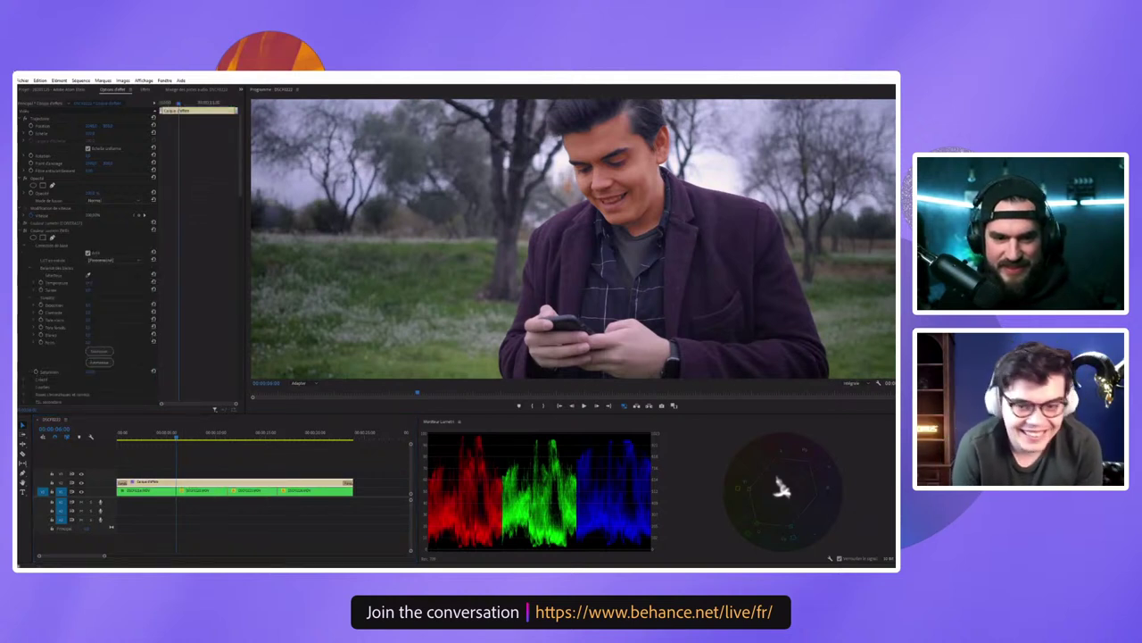
key("ctrl+v")
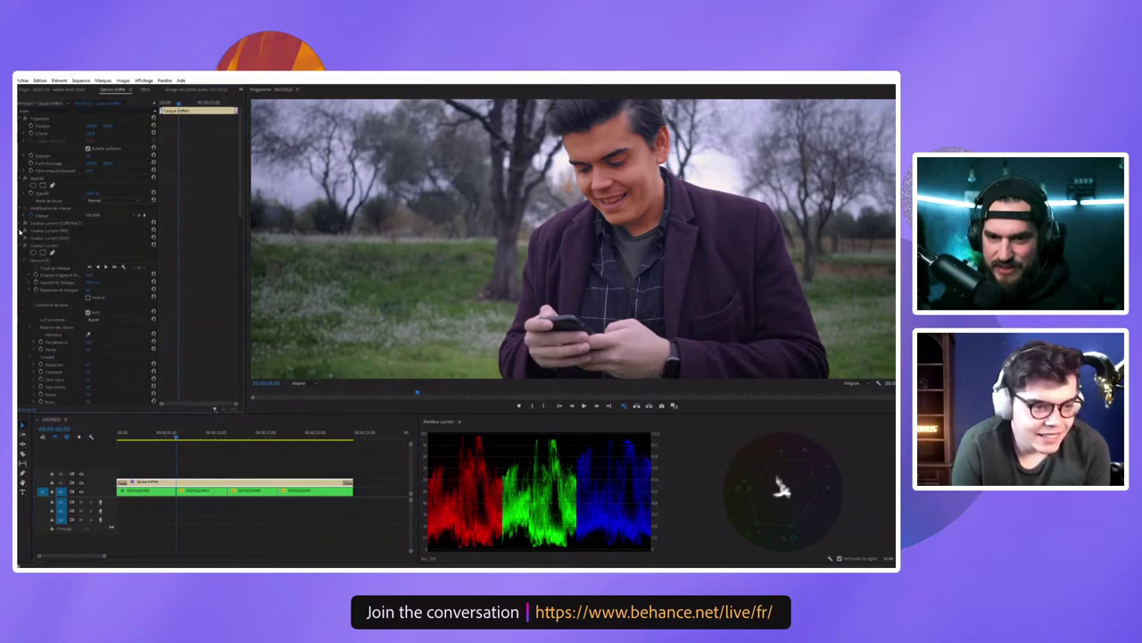
left_click(61, 269)
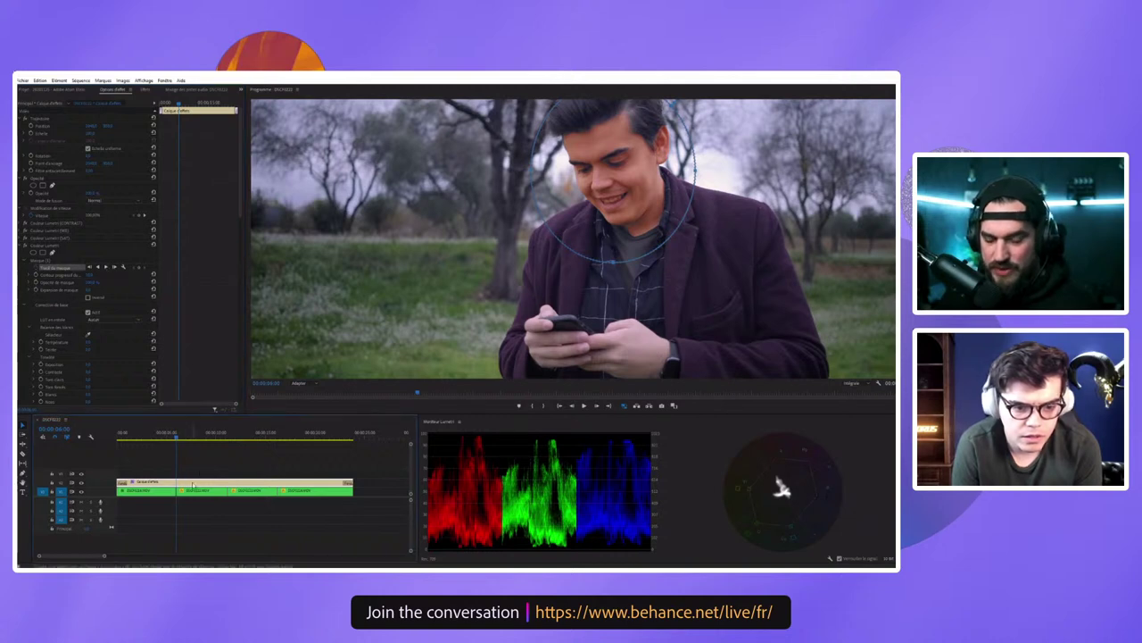
Step: Move through the next close-up and back to the start of the wide shot
left_click(225, 436)
left_click(227, 437)
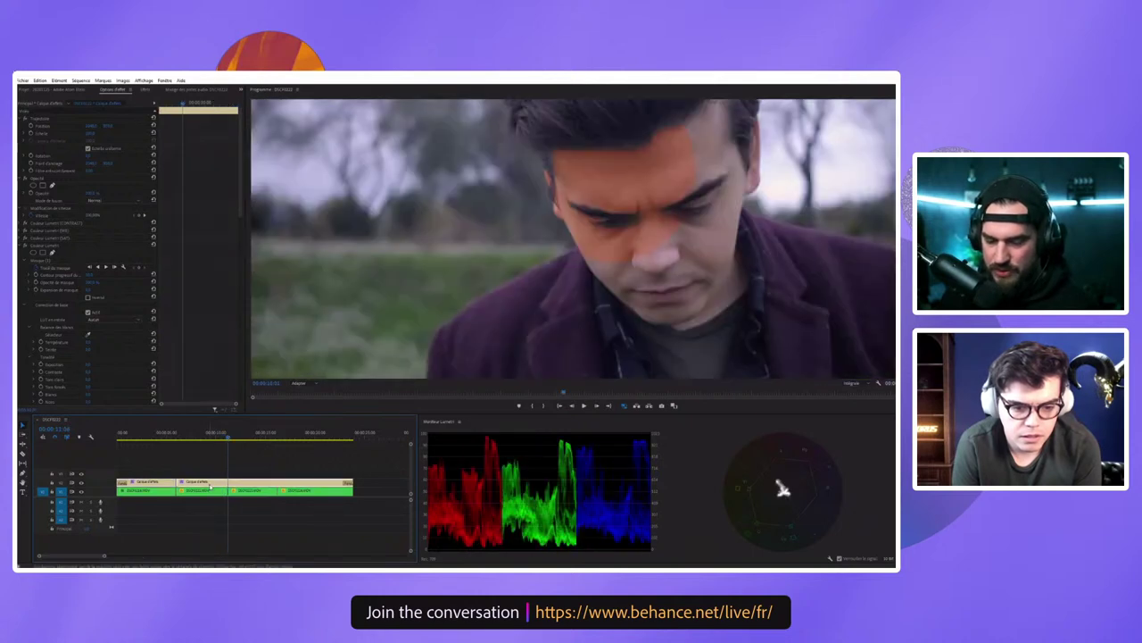
left_click(195, 437)
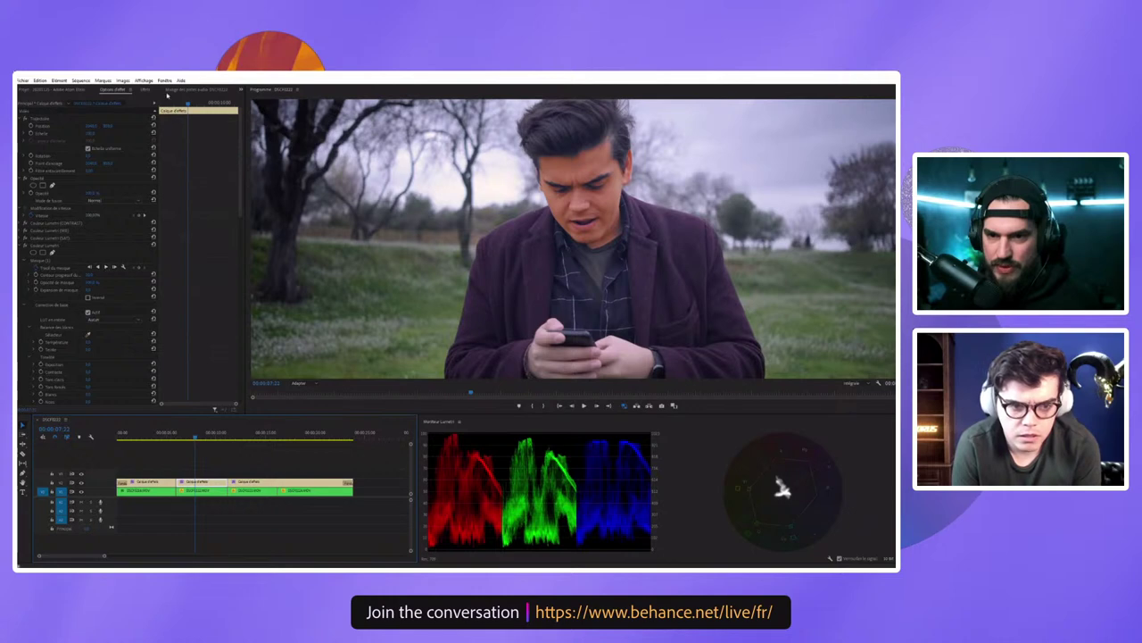
key("Up")
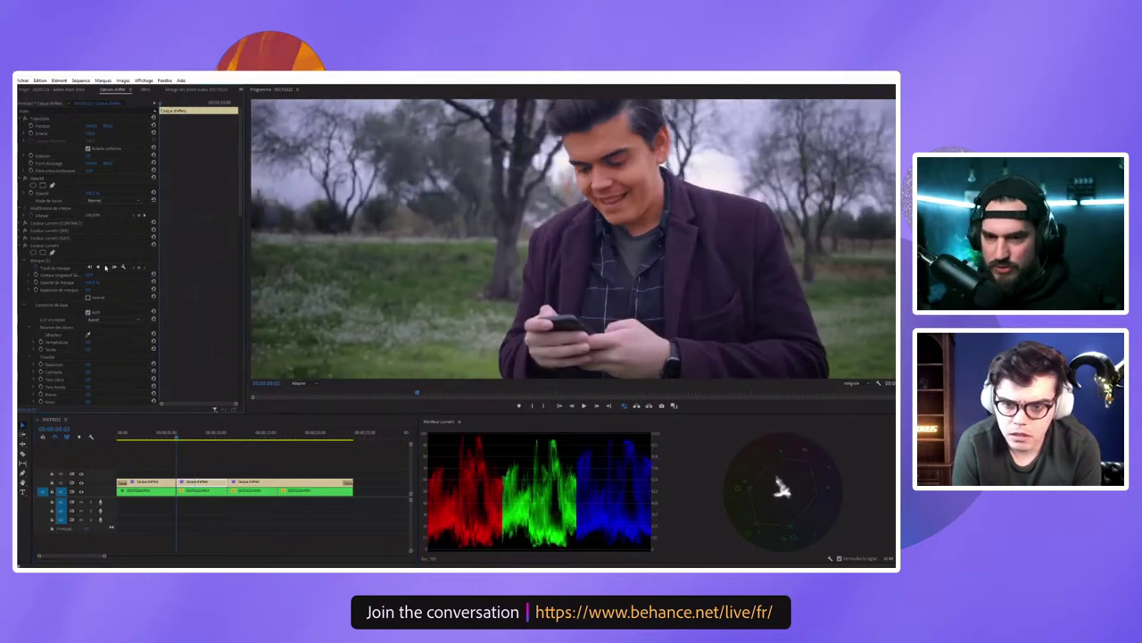
Step: Choose a tracking method for the head mask and track it forward through the clip
left_click(45, 261)
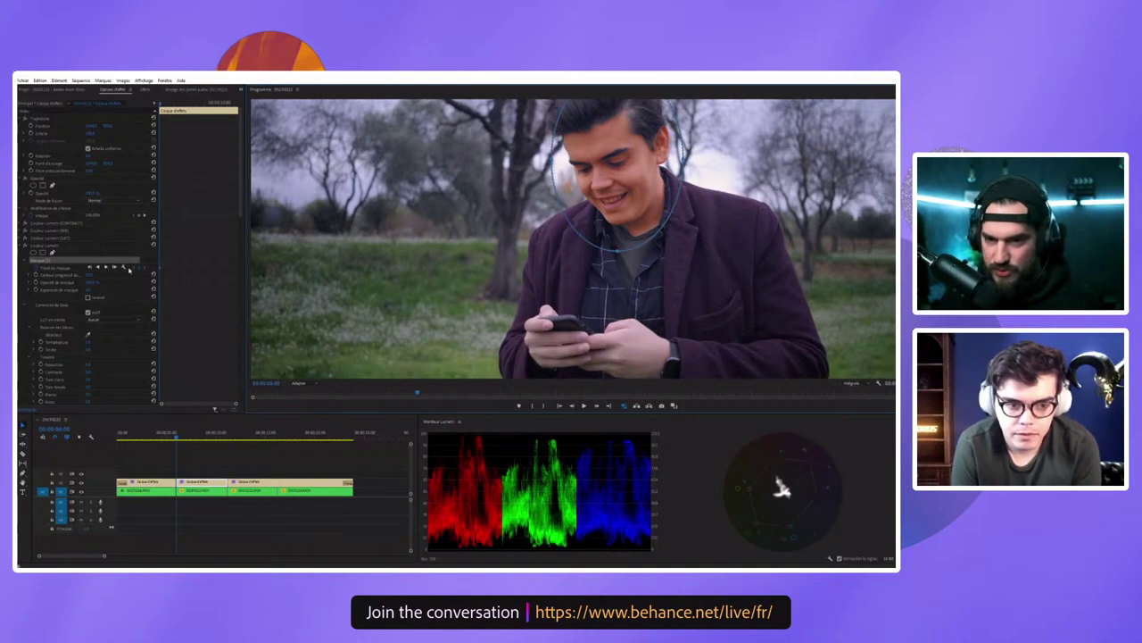
left_click(125, 268)
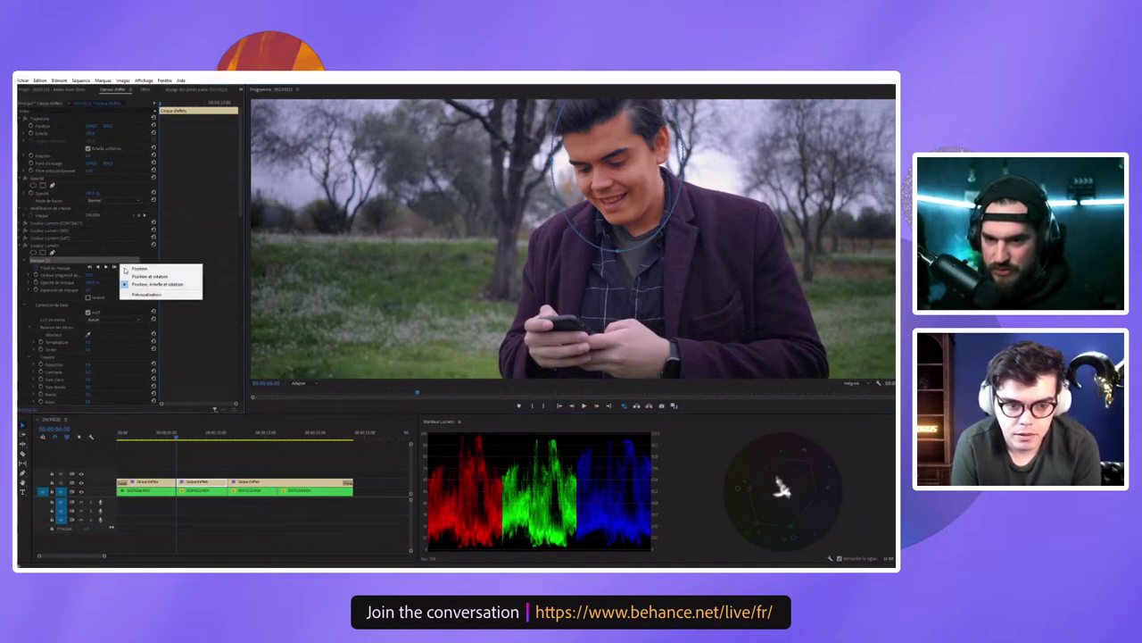
left_click(162, 295)
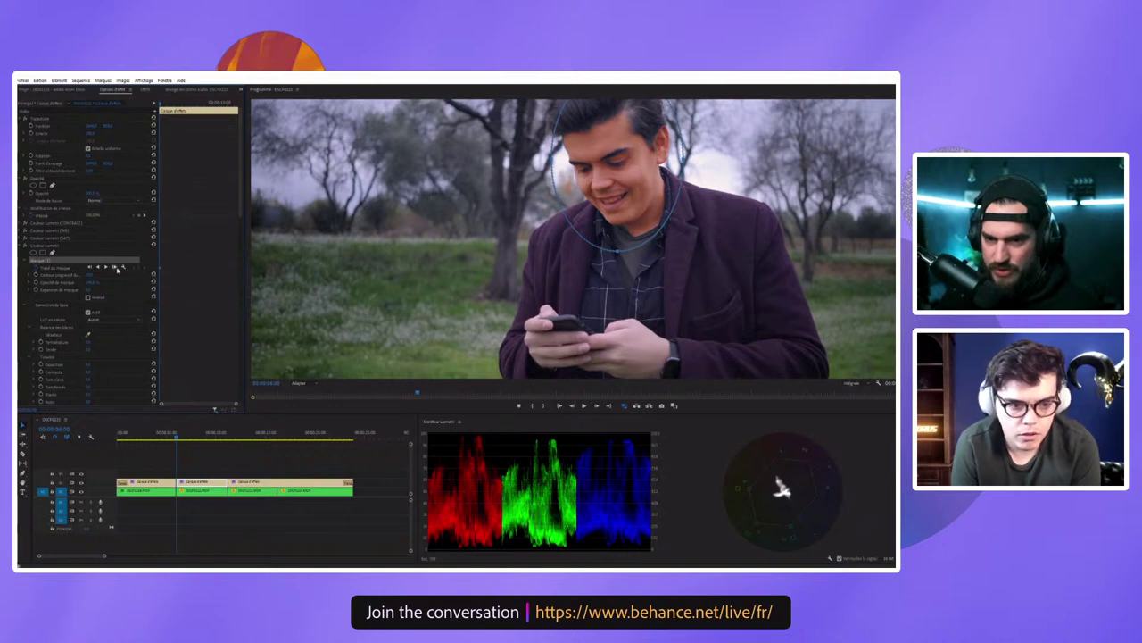
left_click(123, 268)
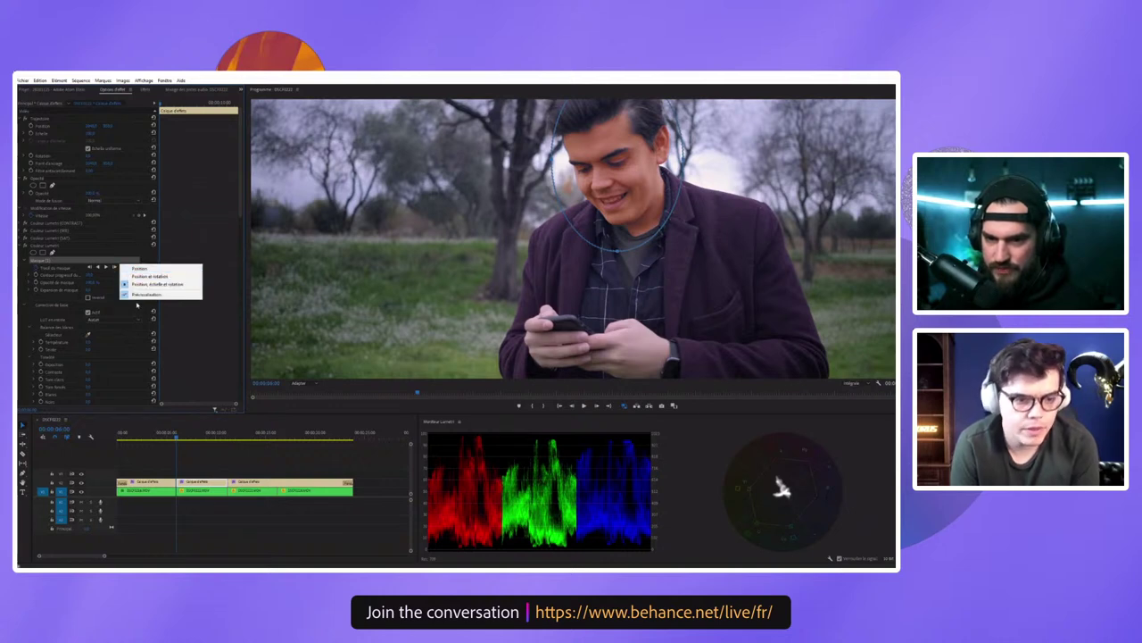
left_click(128, 290)
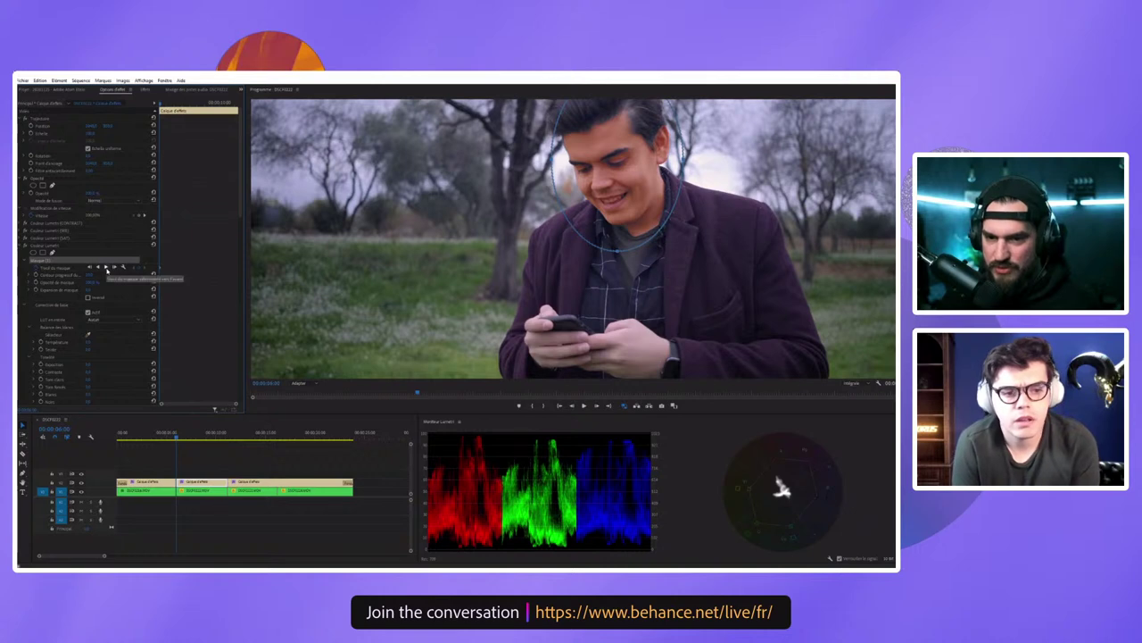
left_click(106, 269)
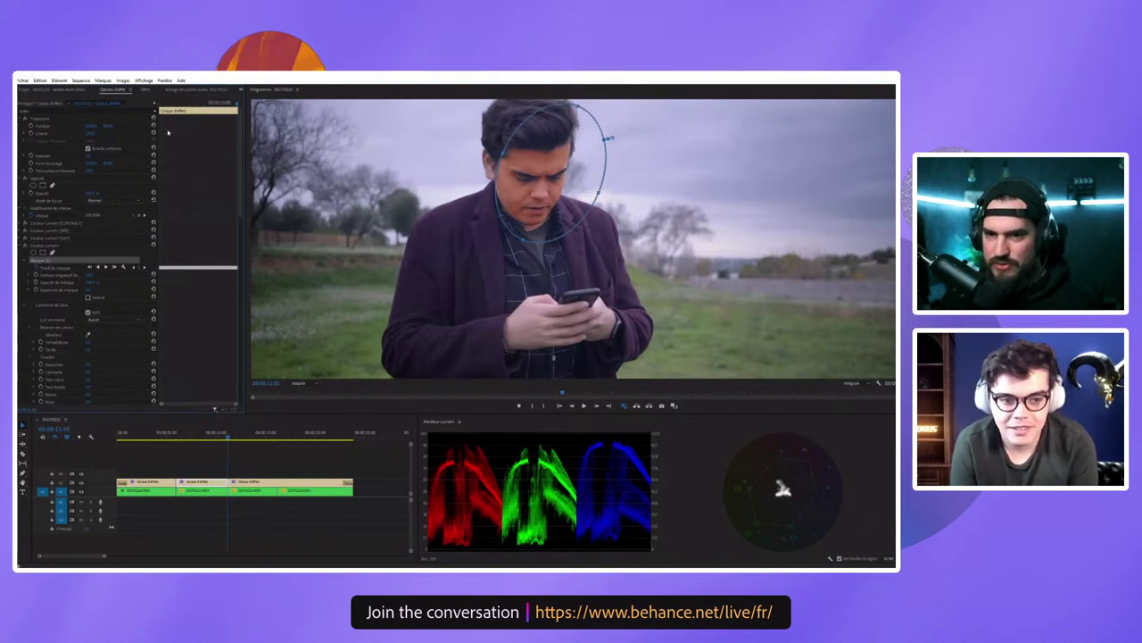
Step: Stretch the tracked face mask slightly up-right and play the shot to check tracking
left_click_drag(170, 105, 198, 106)
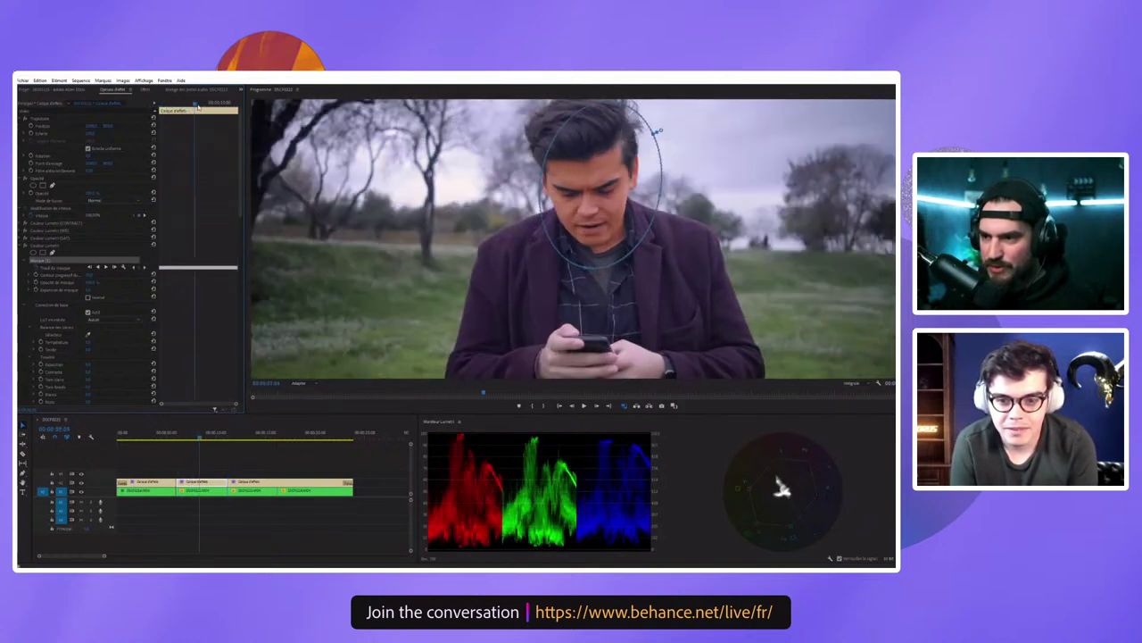
left_click(101, 267)
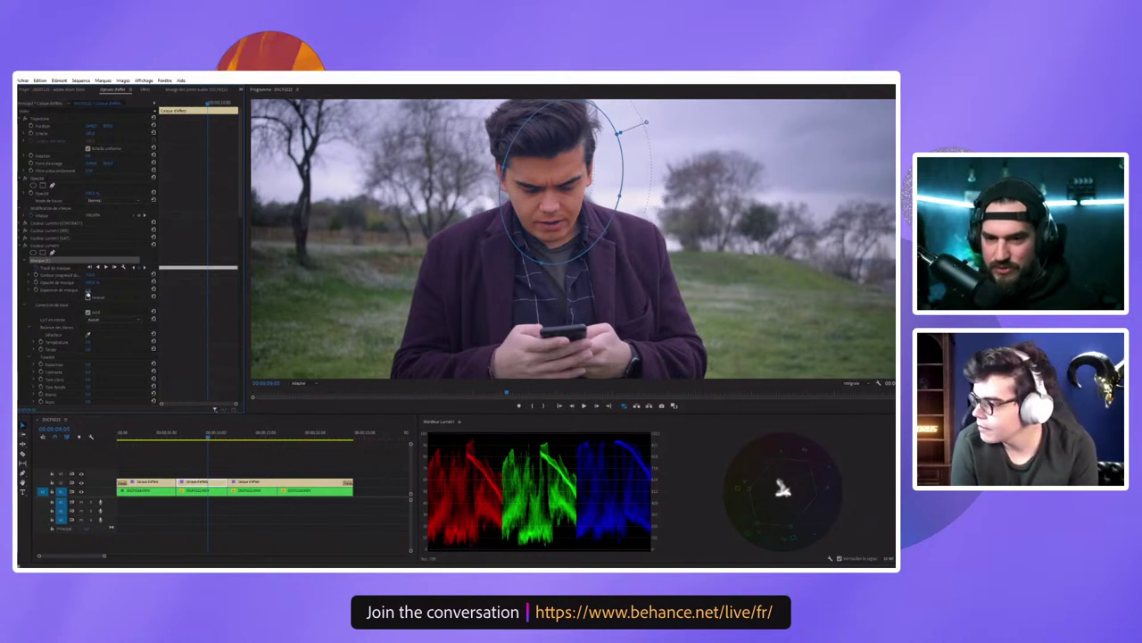
left_click_drag(646, 122, 674, 111)
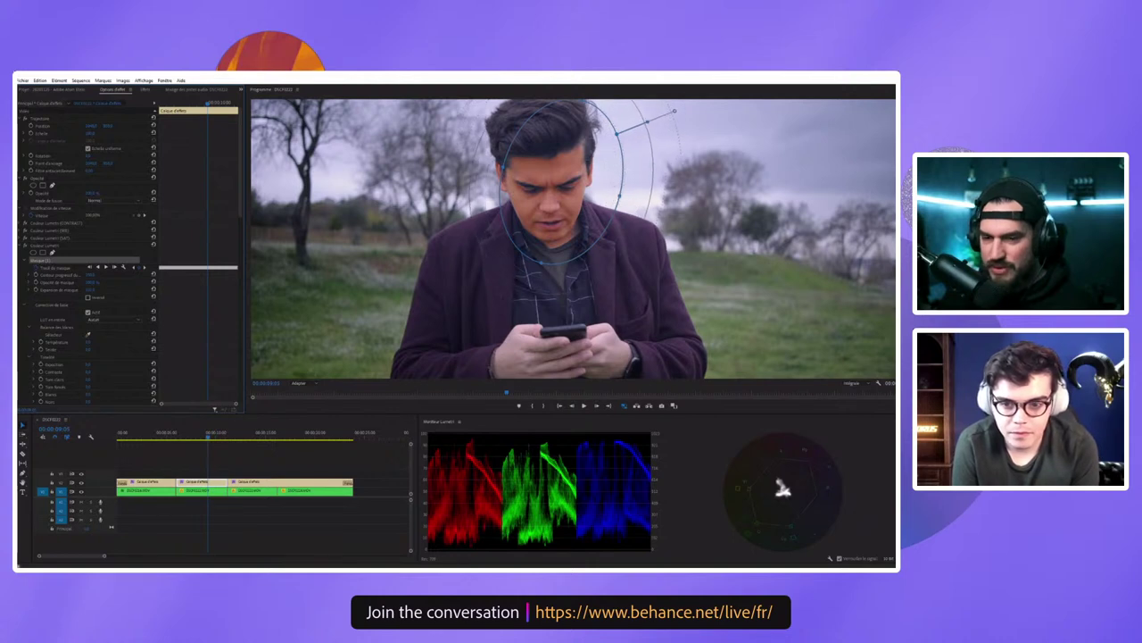
left_click(177, 435)
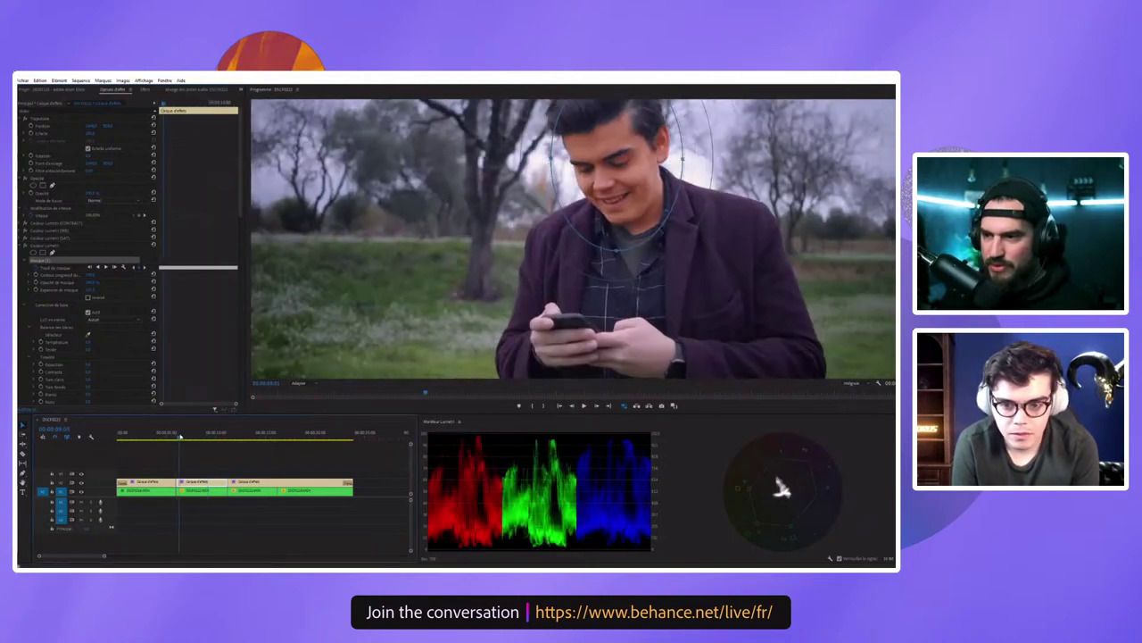
key("space")
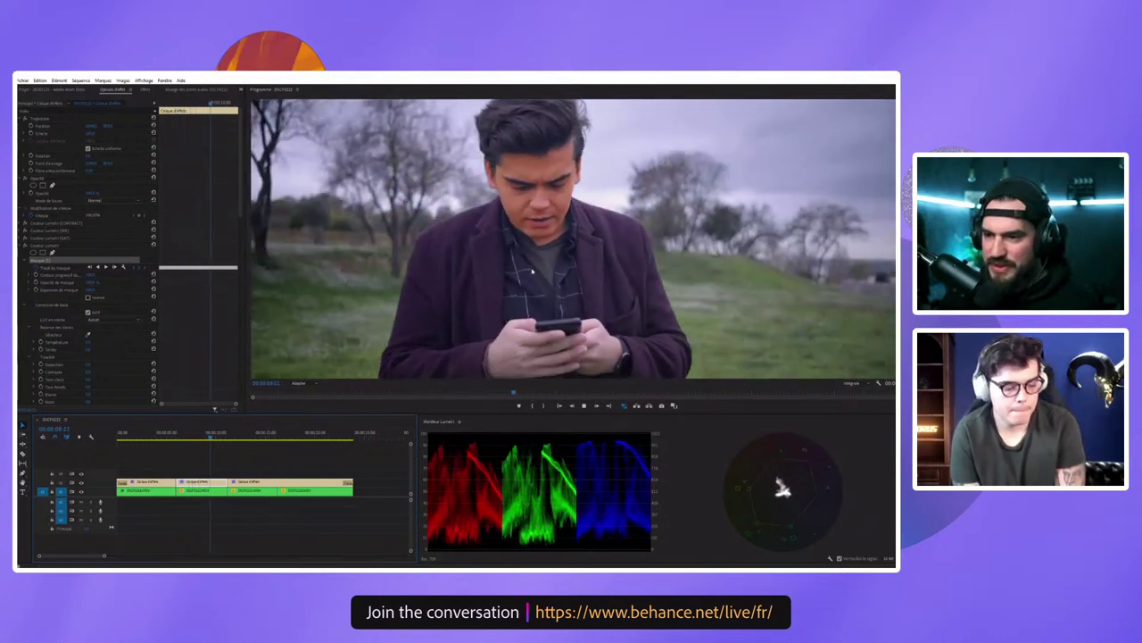
key("space")
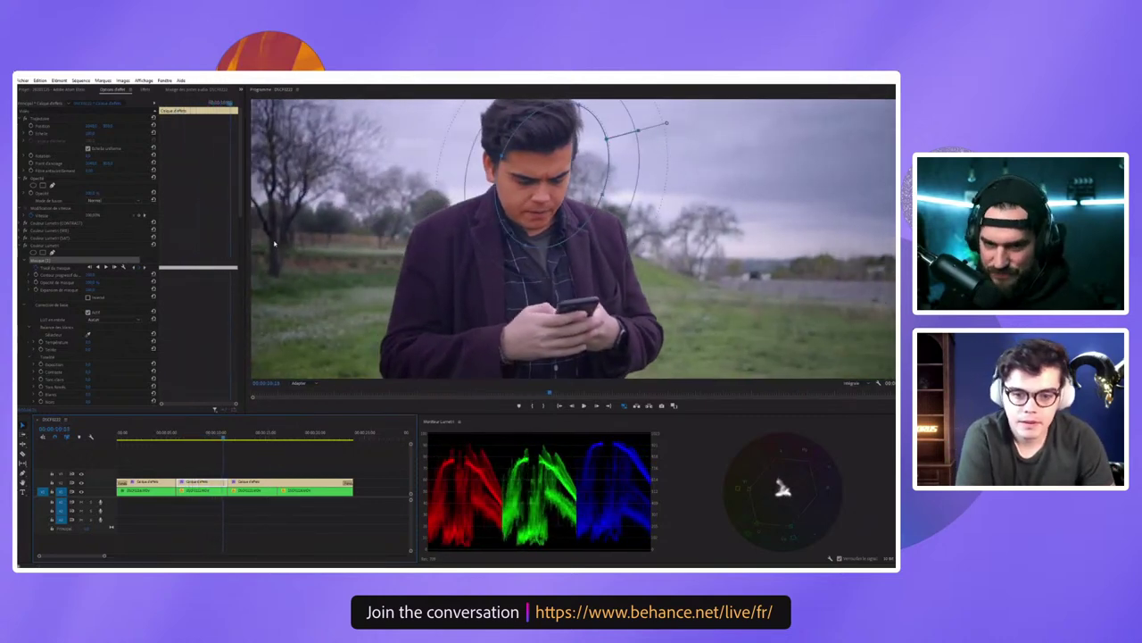
Step: Rename the masked Lumetri Color effect to MONTONS
right_click(21, 243)
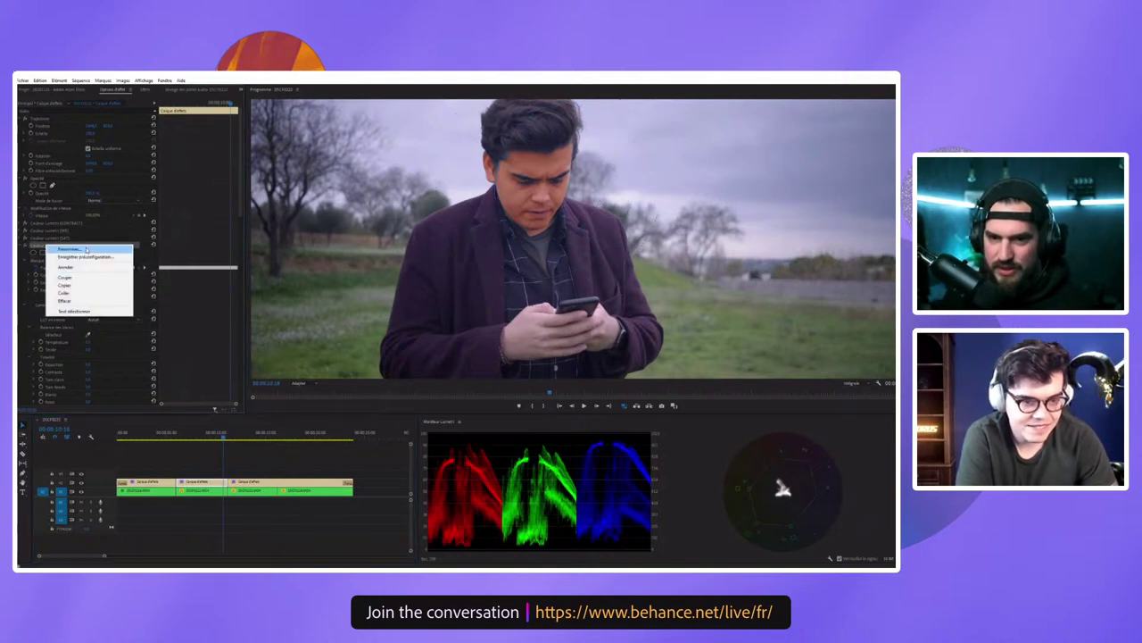
left_click(36, 244)
right_click(41, 243)
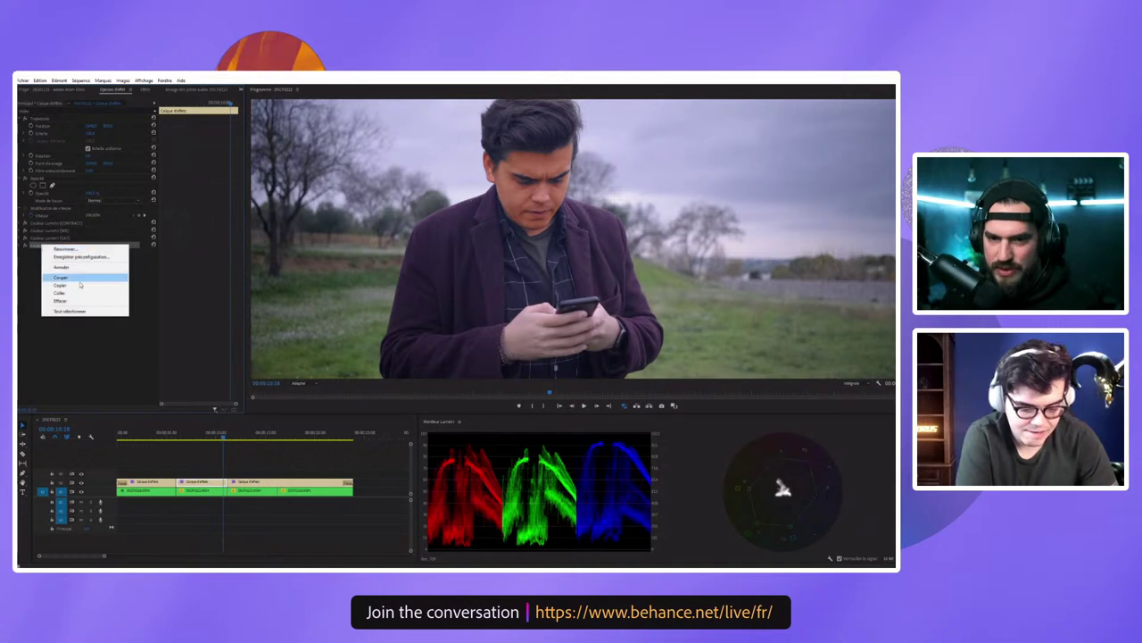
left_click(86, 250)
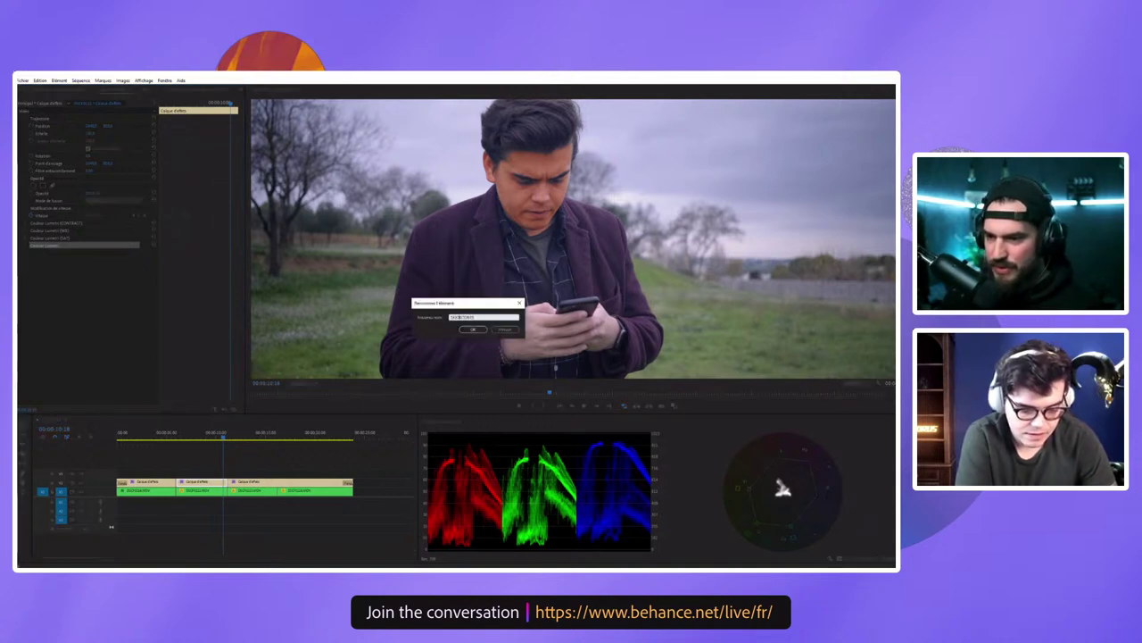
type("MONTONS")
key("Return")
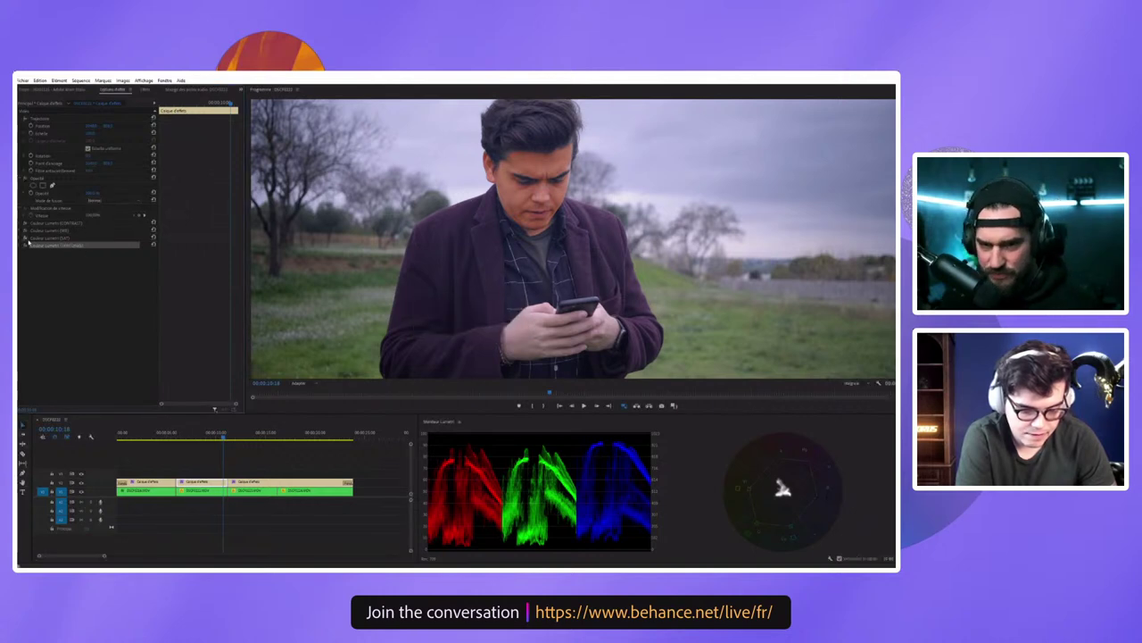
Step: Expand MONTONS, scrub the clip to review the grade, and save the project
left_click(26, 244)
scroll(98, 339, "down", 3)
scroll(99, 339, "down", 3)
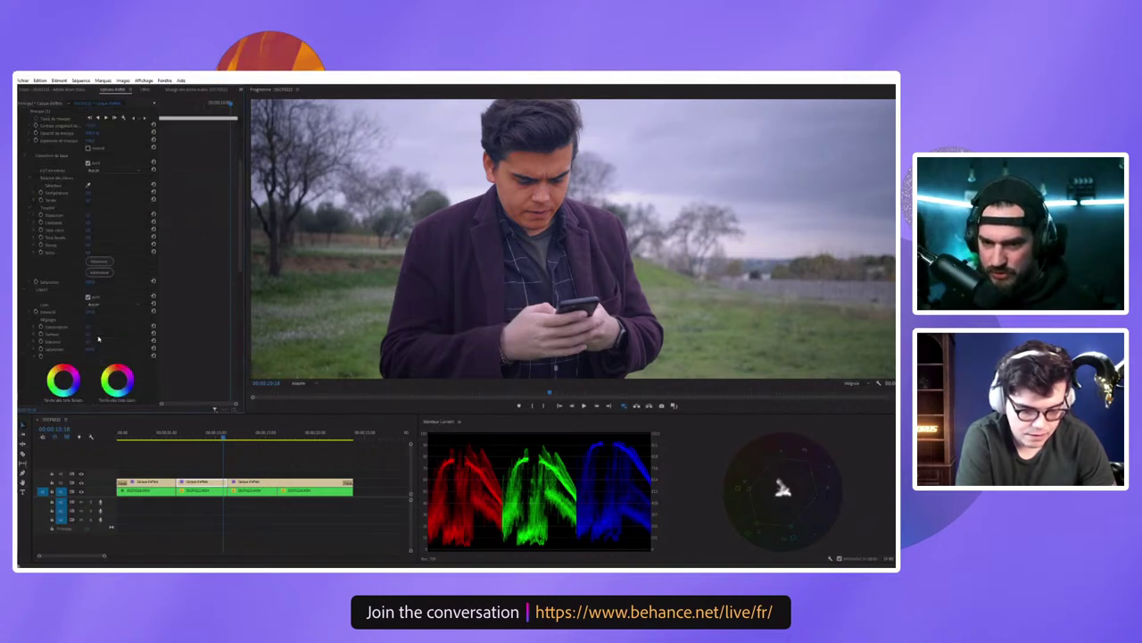
scroll(98, 339, "down", 2)
scroll(99, 340, "down", 3)
scroll(96, 337, "down", 2)
scroll(92, 336, "down", 3)
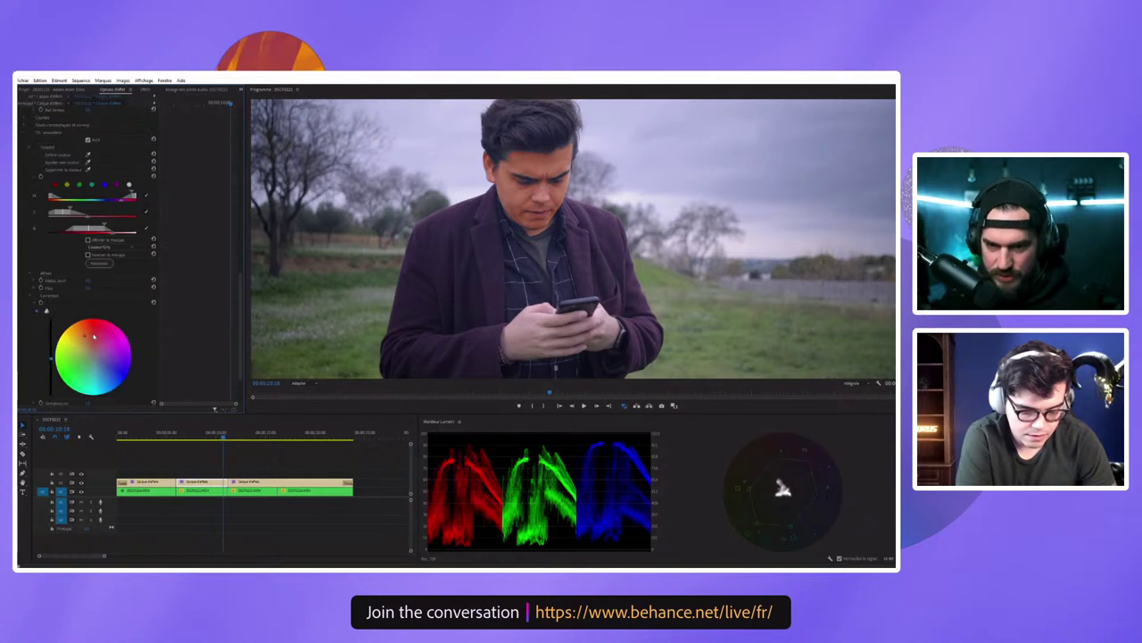
scroll(93, 335, "down", 2)
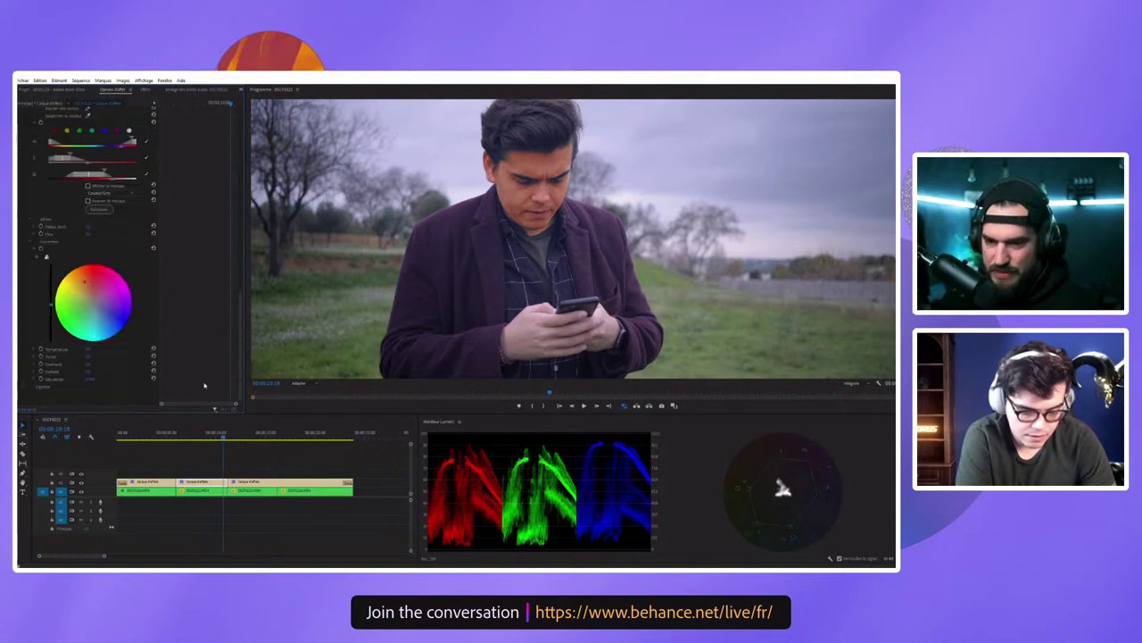
left_click_drag(223, 436, 187, 437)
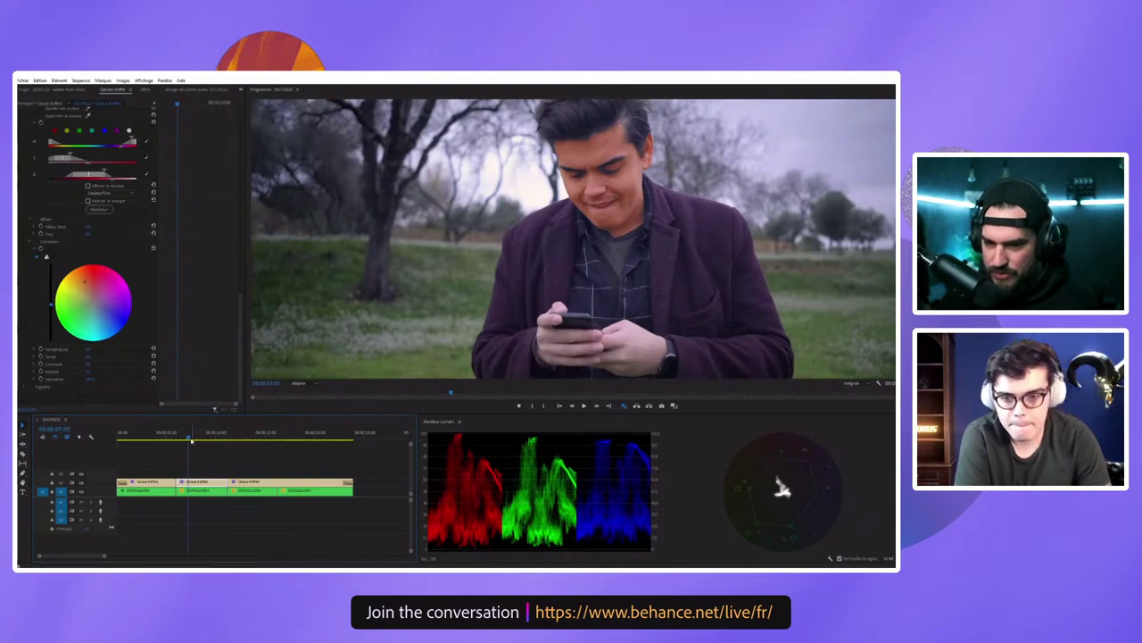
left_click_drag(188, 437, 227, 437)
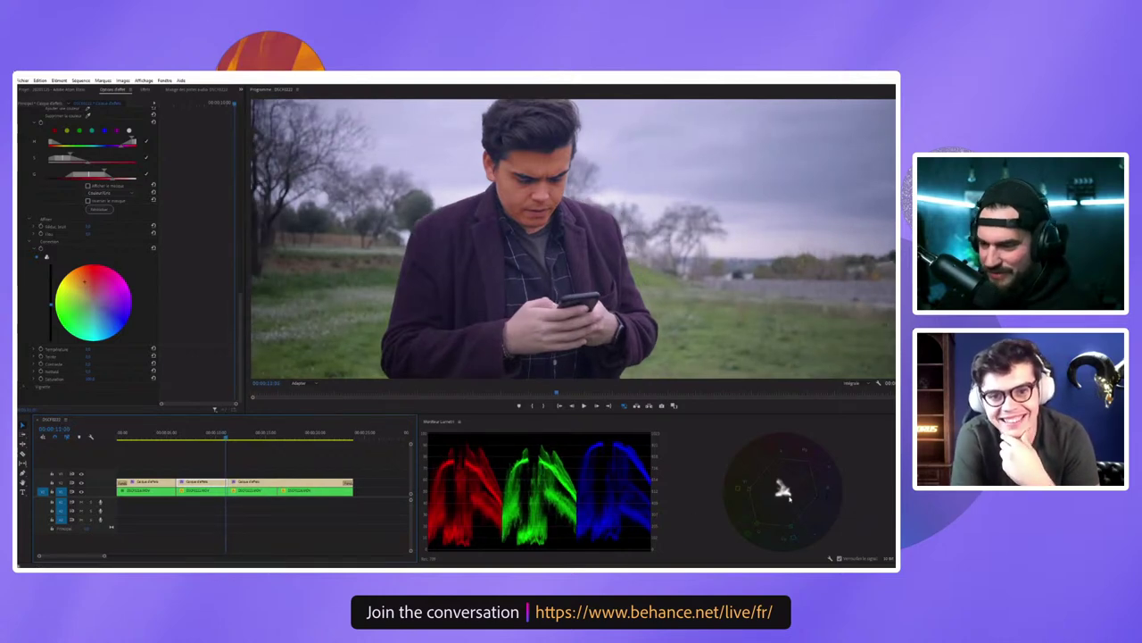
key("ctrl+s")
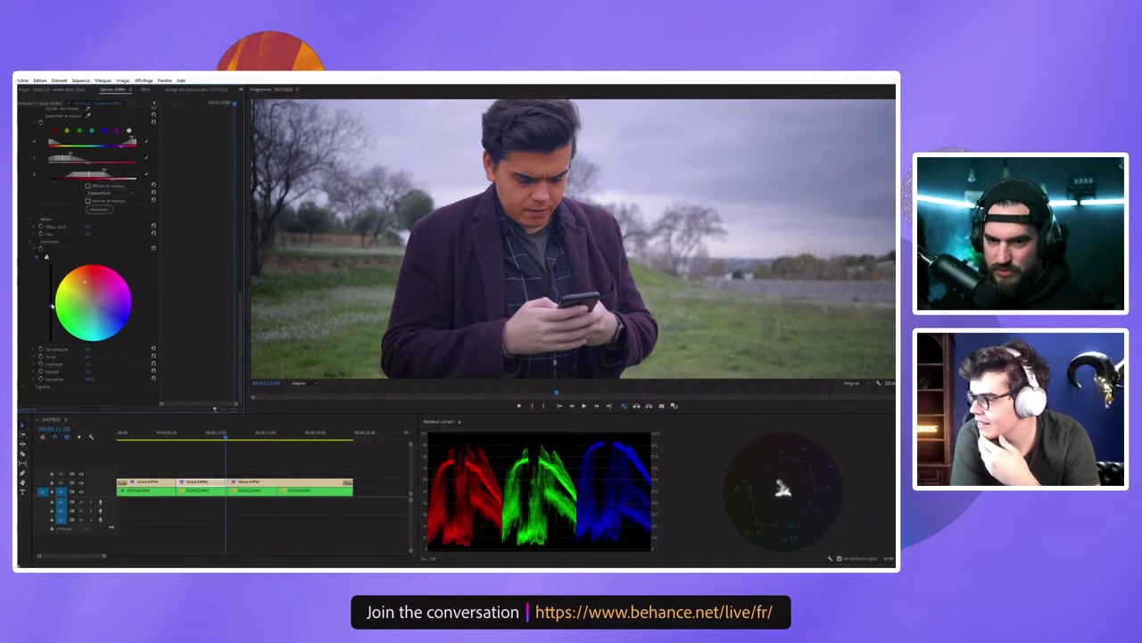
Step: Reset the HSL Secondary correction, then slightly cool the Temperature and nudge the correction wheel
left_click(154, 250)
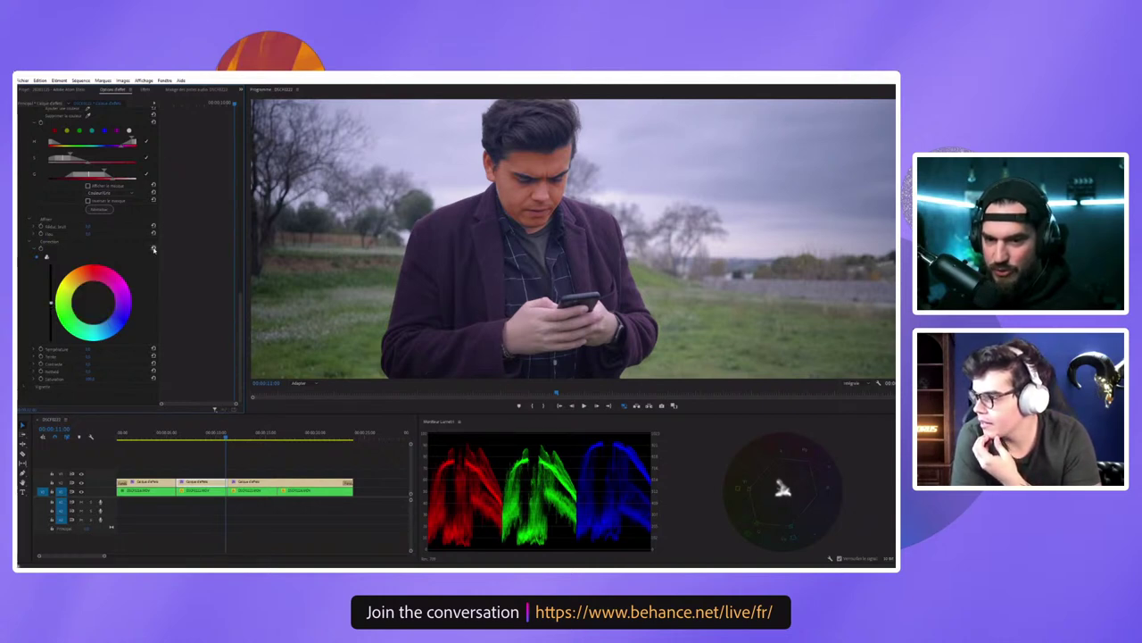
left_click(93, 303)
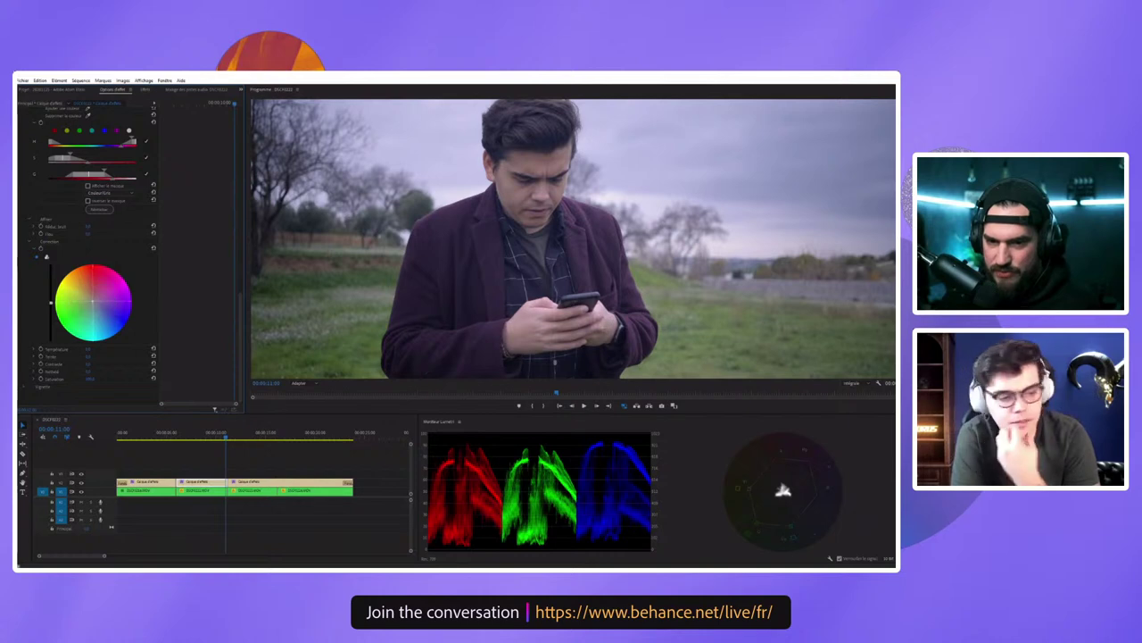
left_click(154, 247)
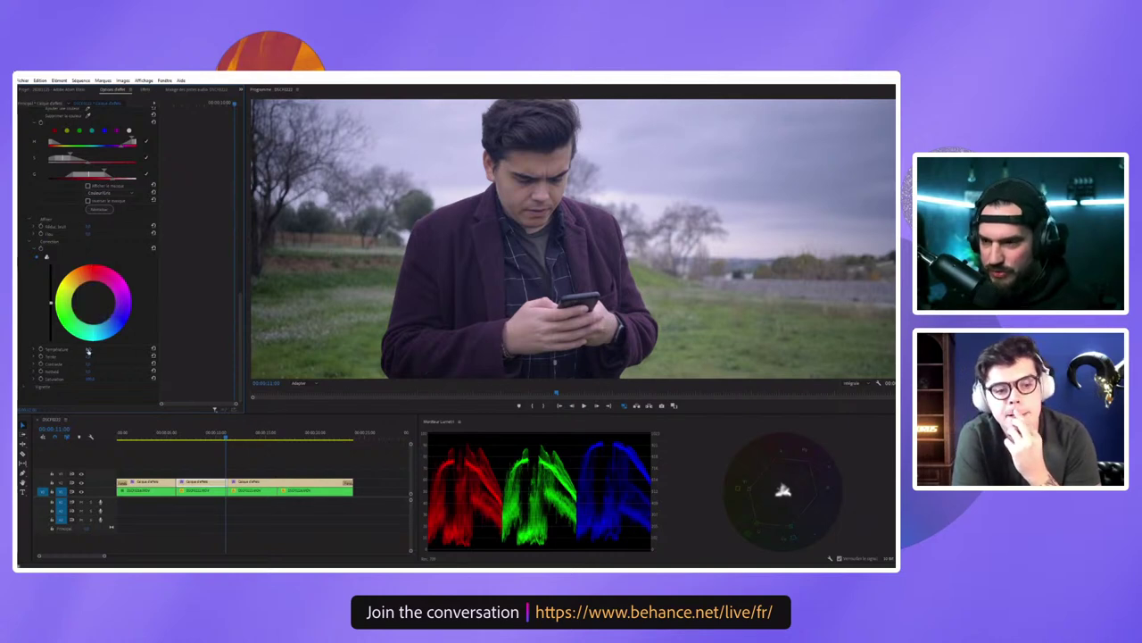
left_click_drag(88, 351, 107, 350)
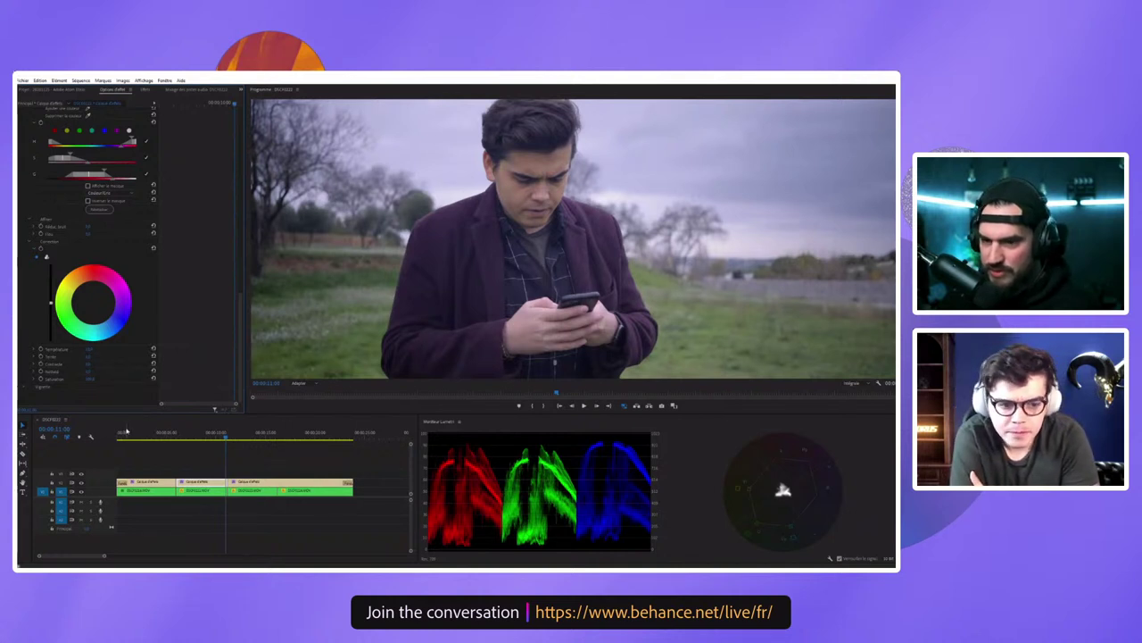
left_click(94, 355)
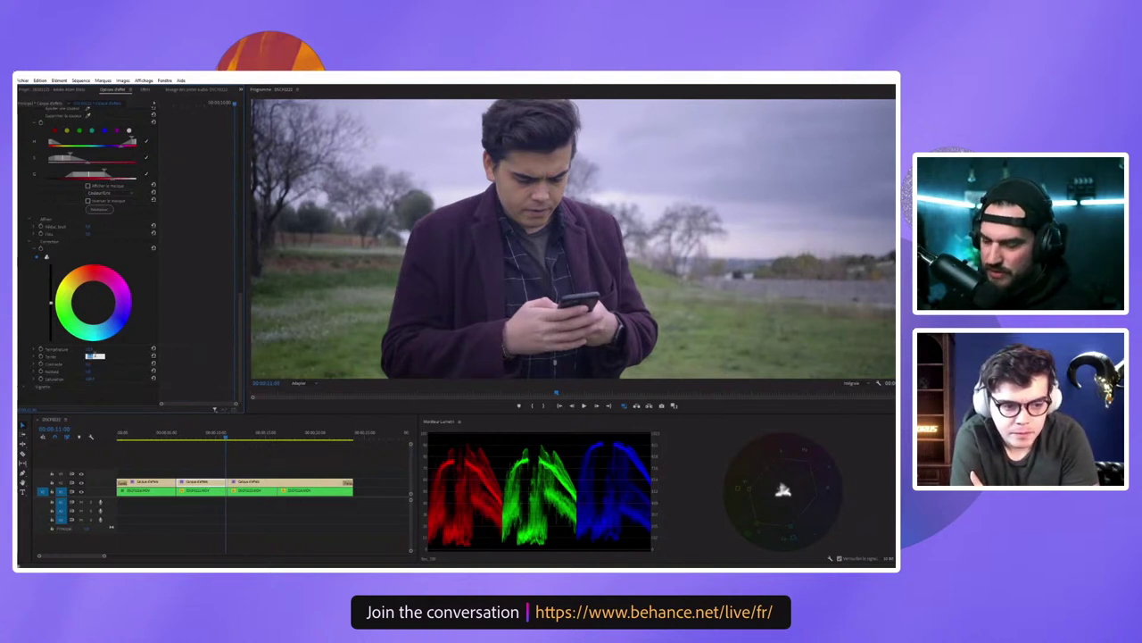
left_click(93, 349)
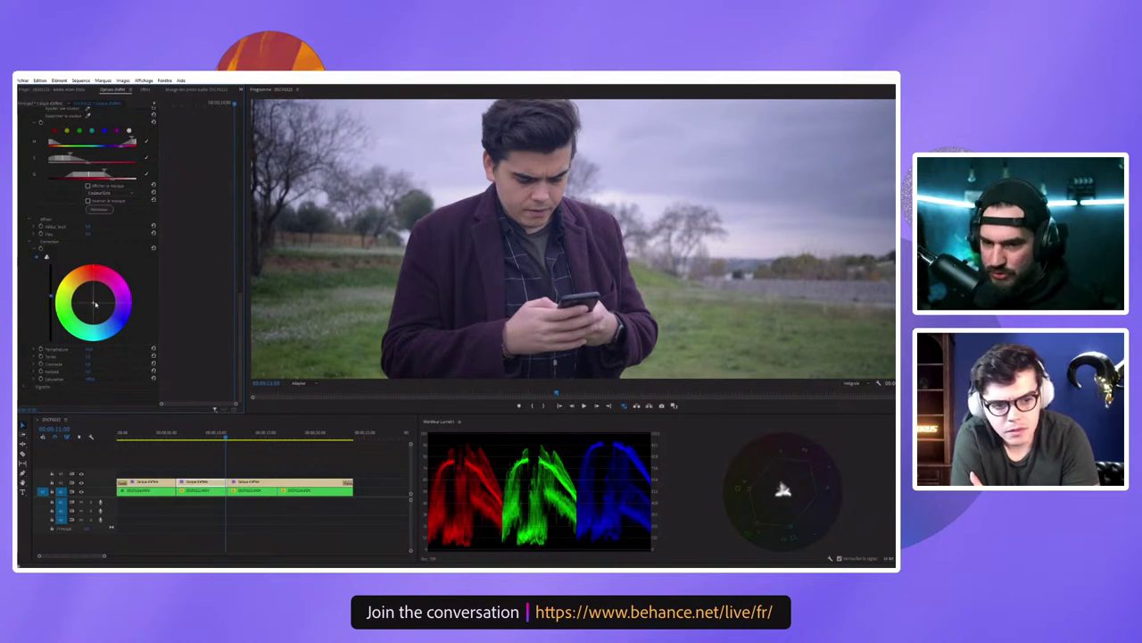
left_click_drag(92, 299, 90, 294)
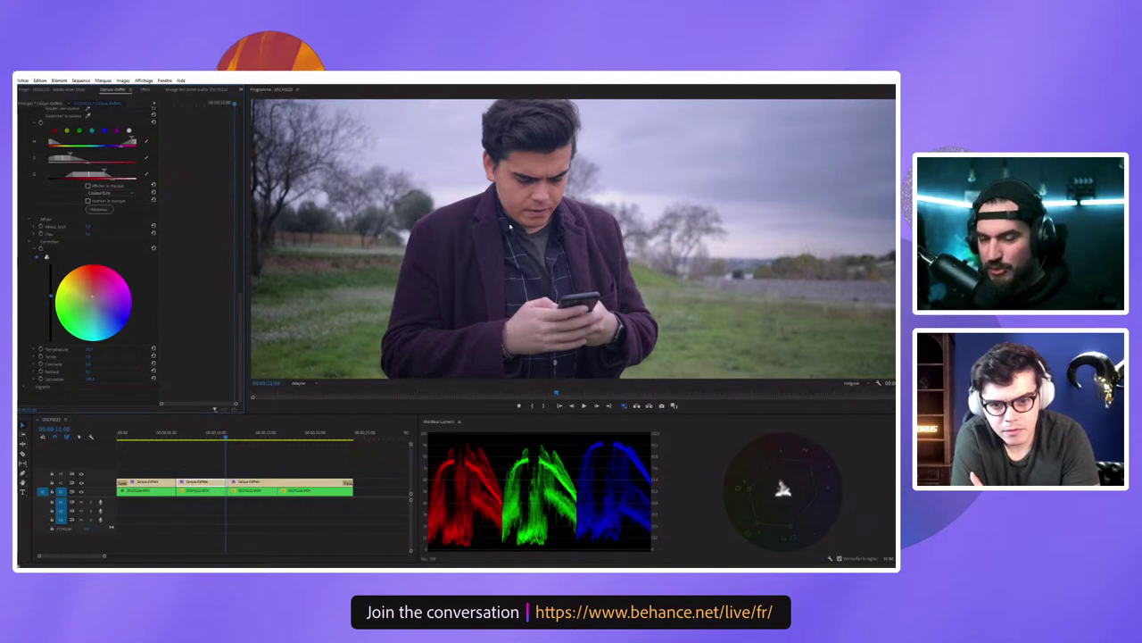
Step: Delete the face mask from the Lumetri effect
scroll(132, 304, "up", 3)
scroll(131, 304, "up", 3)
scroll(131, 303, "up", 3)
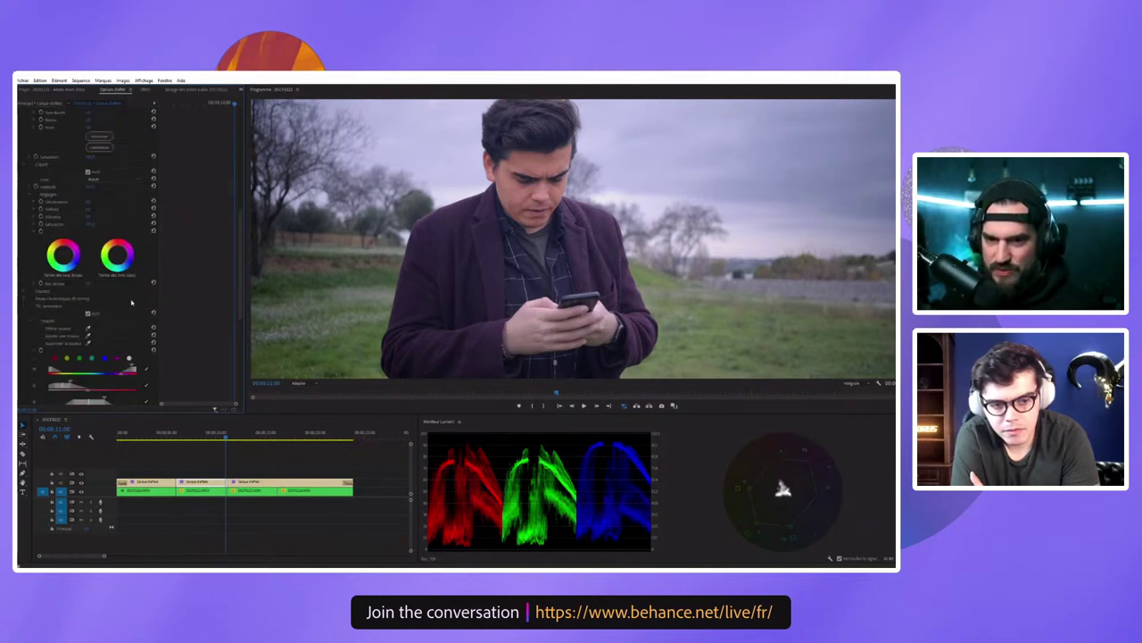
scroll(131, 303, "up", 3)
scroll(131, 304, "up", 1)
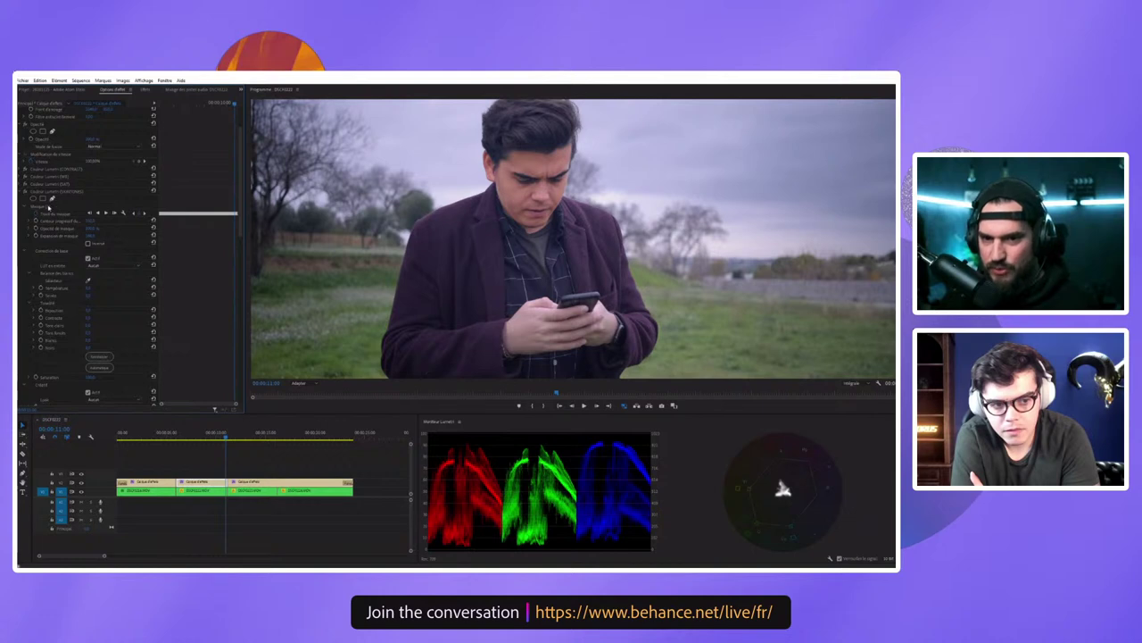
left_click(47, 207)
key("Delete")
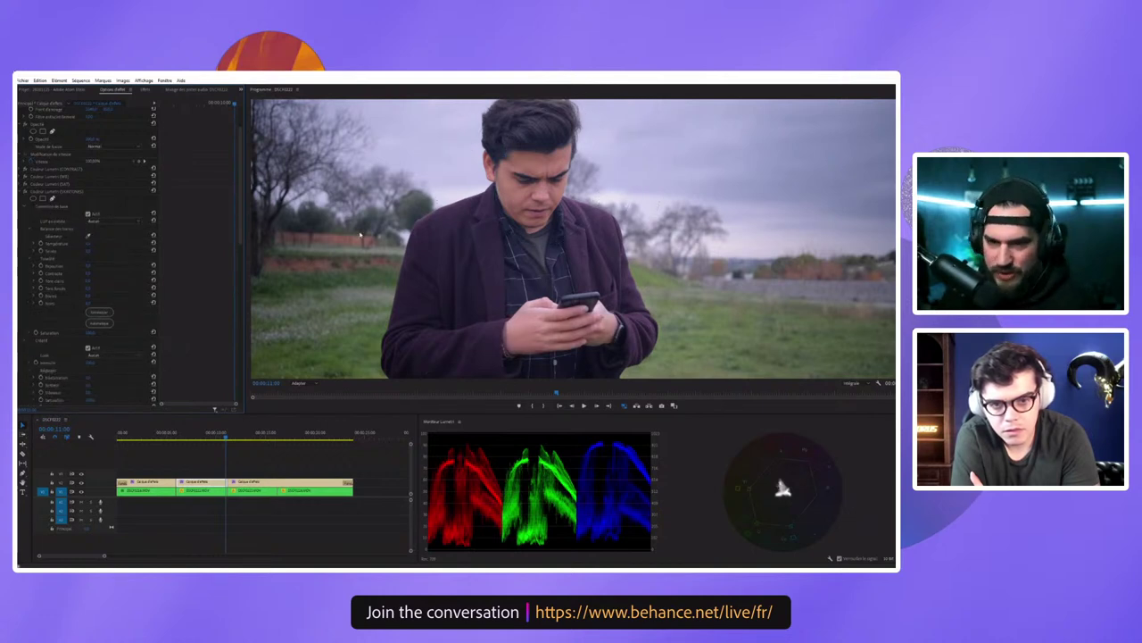
Step: Collapse the Opacité and last Couleur Lumetri effects into a compact stack
scroll(154, 264, "down", 5)
scroll(154, 264, "down", 5)
scroll(90, 268, "down", 5)
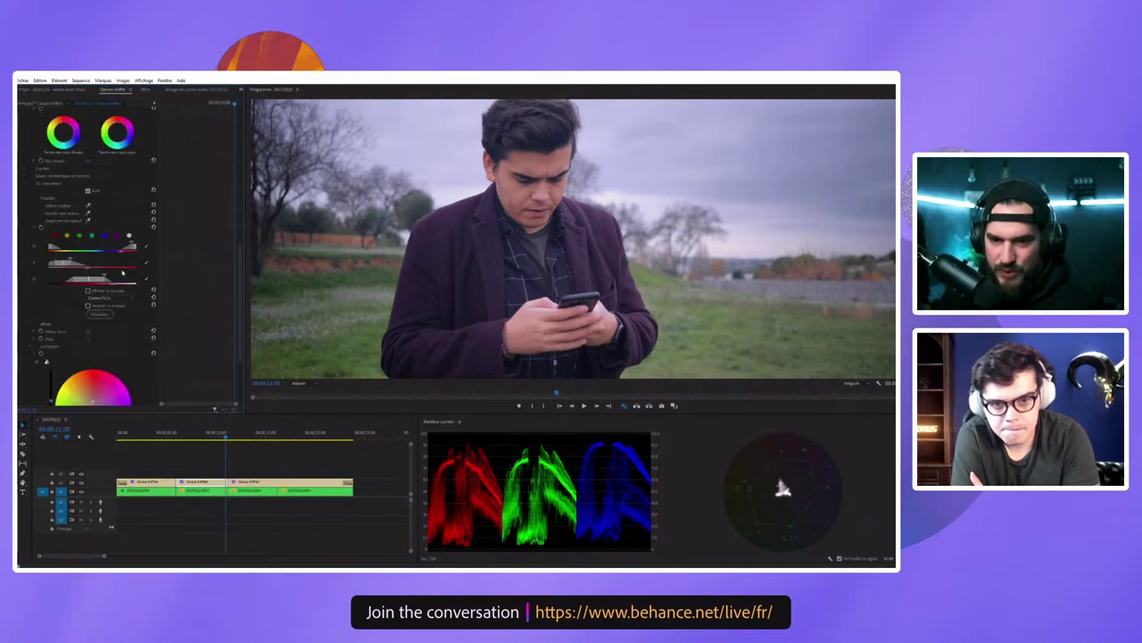
scroll(27, 286, "down", 5)
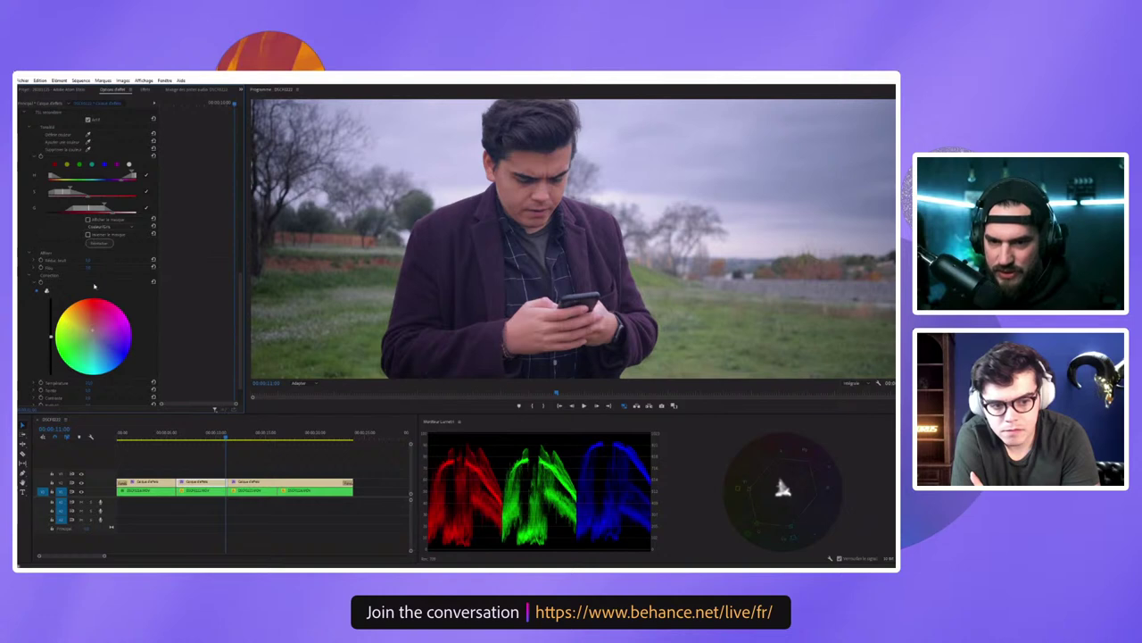
scroll(94, 285, "down", 1)
left_click(95, 348)
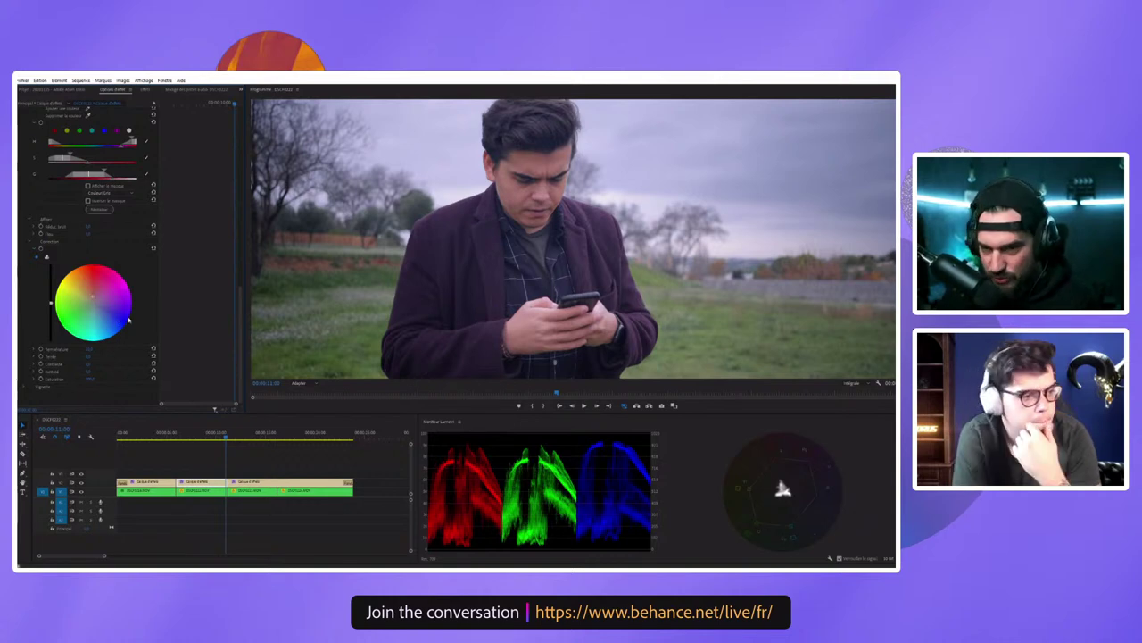
scroll(62, 271, "up", 10)
scroll(62, 272, "up", 5)
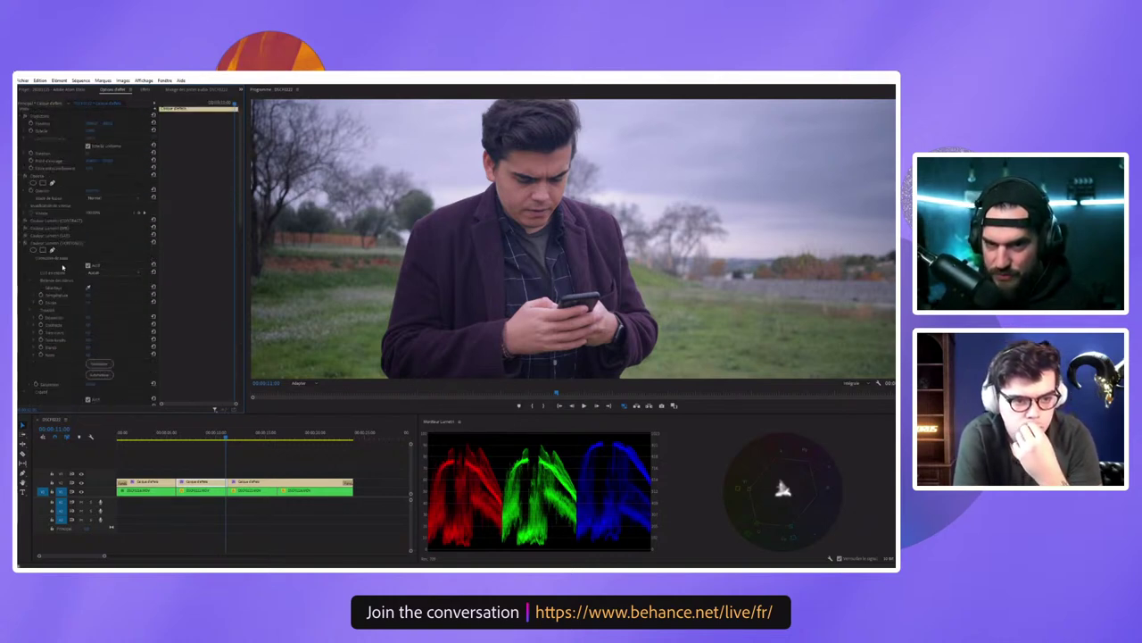
left_click(20, 178)
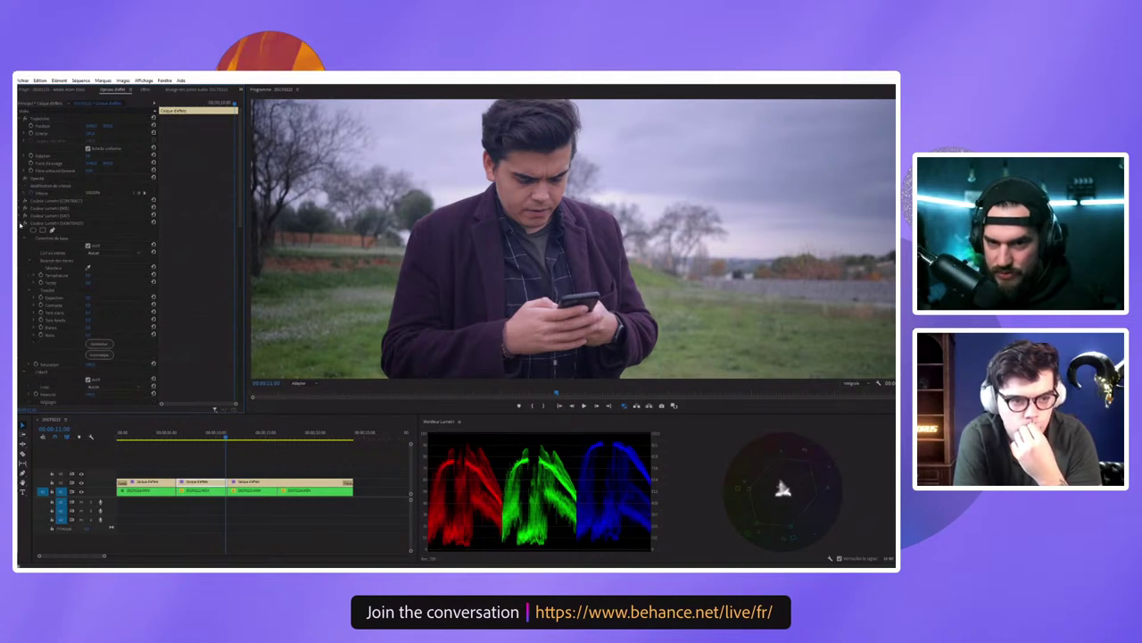
left_click(21, 224)
Step: Apply Courbes RVB from an Effects search for 'courbes' and place it above the Lumetri effects
right_click(55, 214)
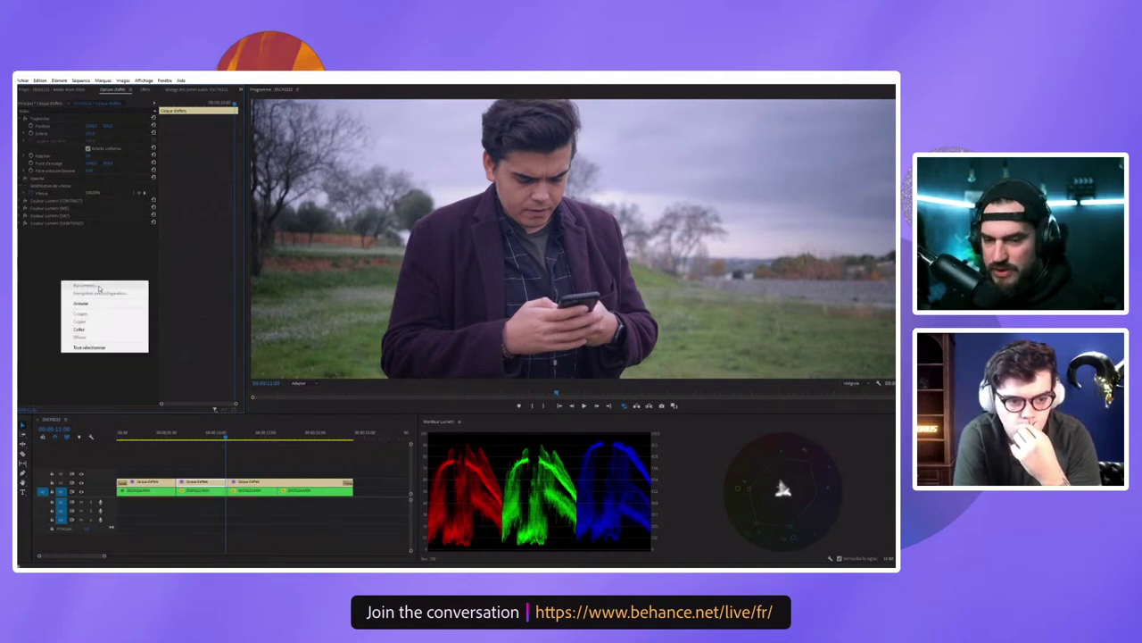
key("Escape")
left_click(144, 89)
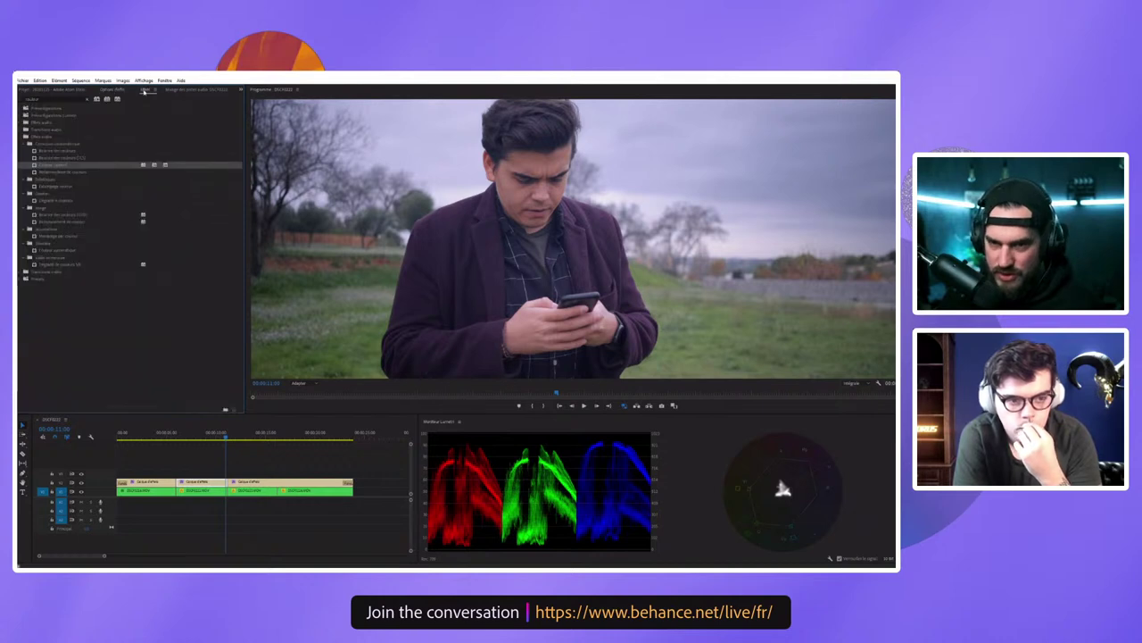
triple_click(54, 98)
type("courbe")
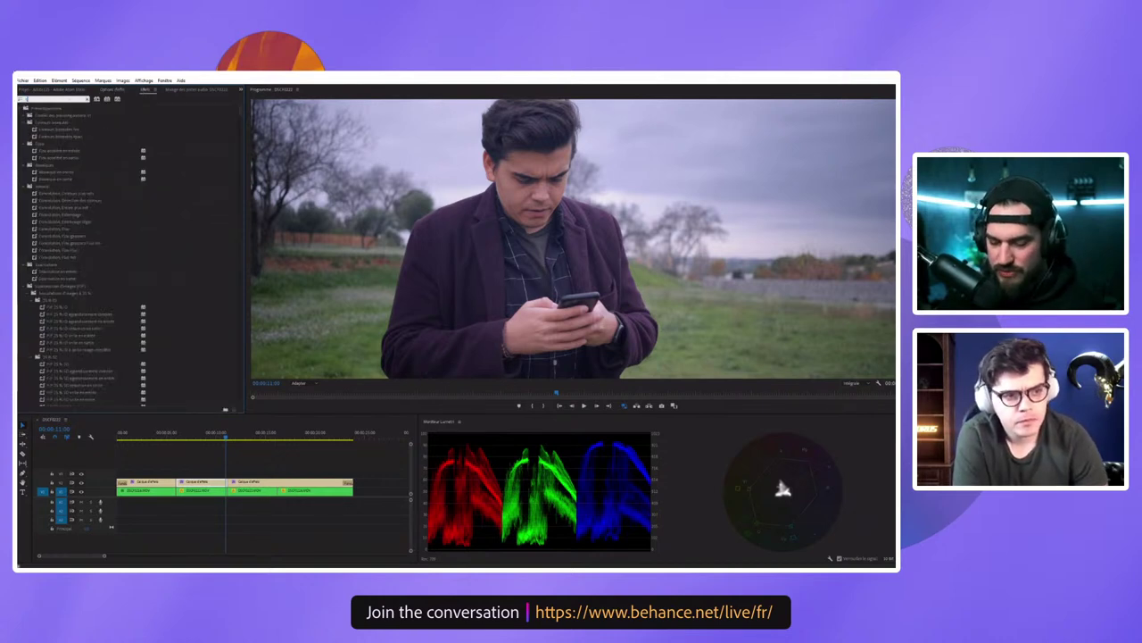
type("s")
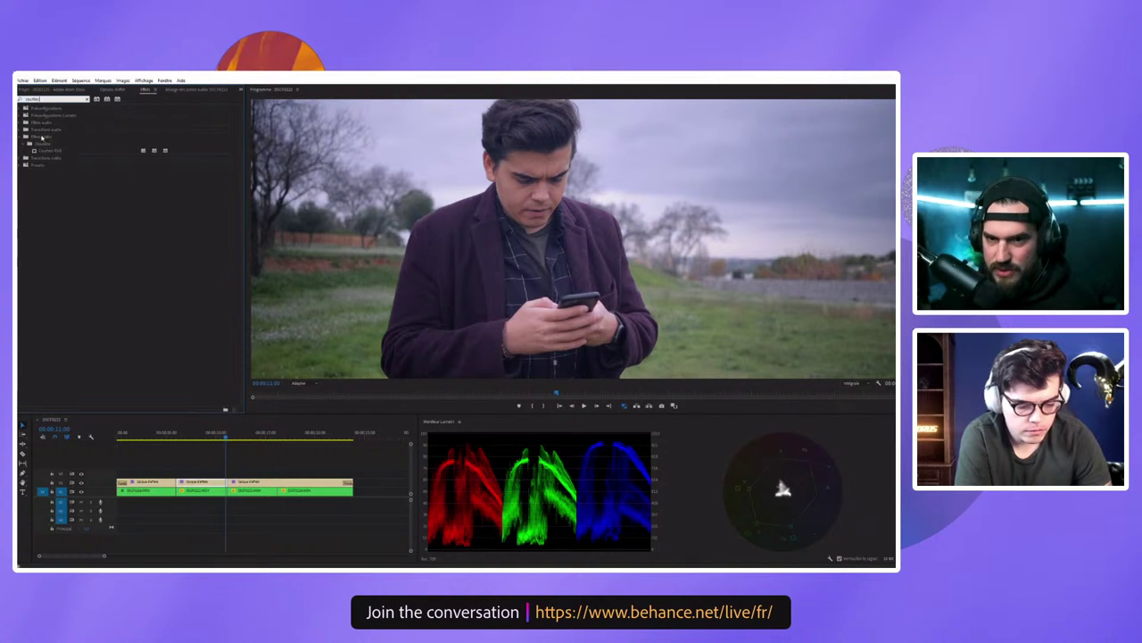
left_click(54, 150)
left_click(115, 91)
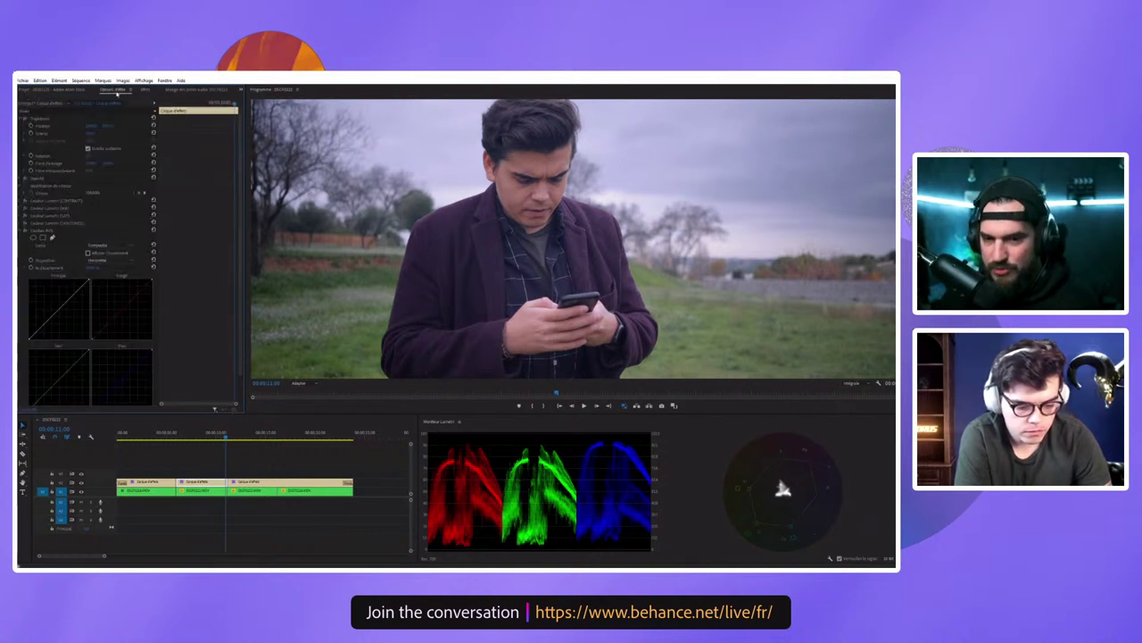
left_click_drag(40, 231, 46, 200)
Step: Rename the RGB Curves effect and pull a master curve point down to darken the shot
right_click(51, 206)
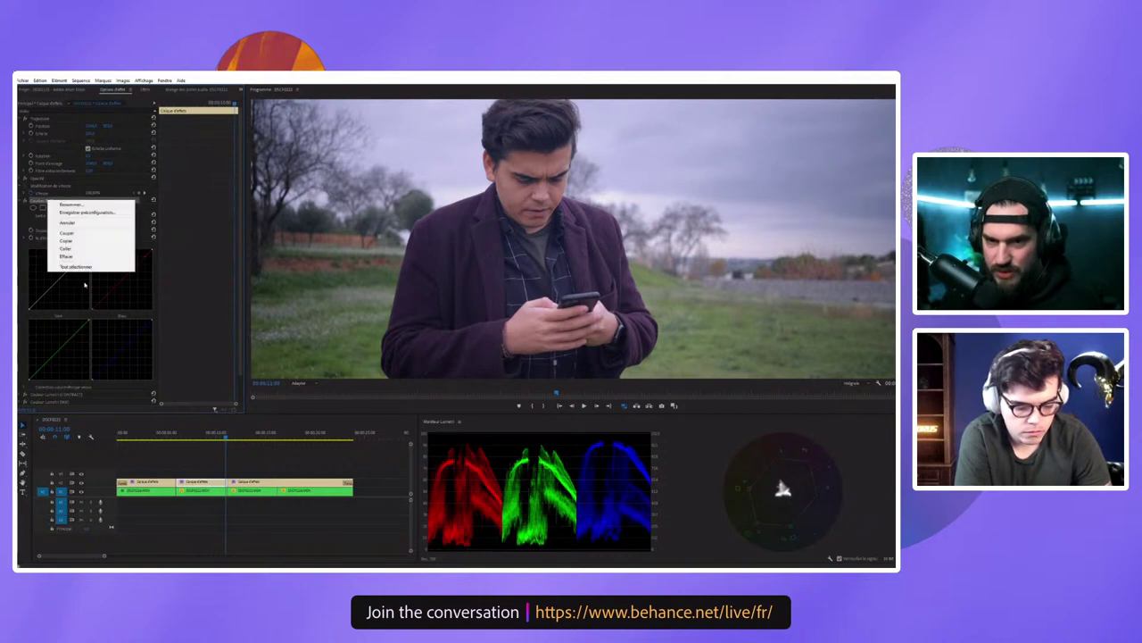
left_click(88, 207)
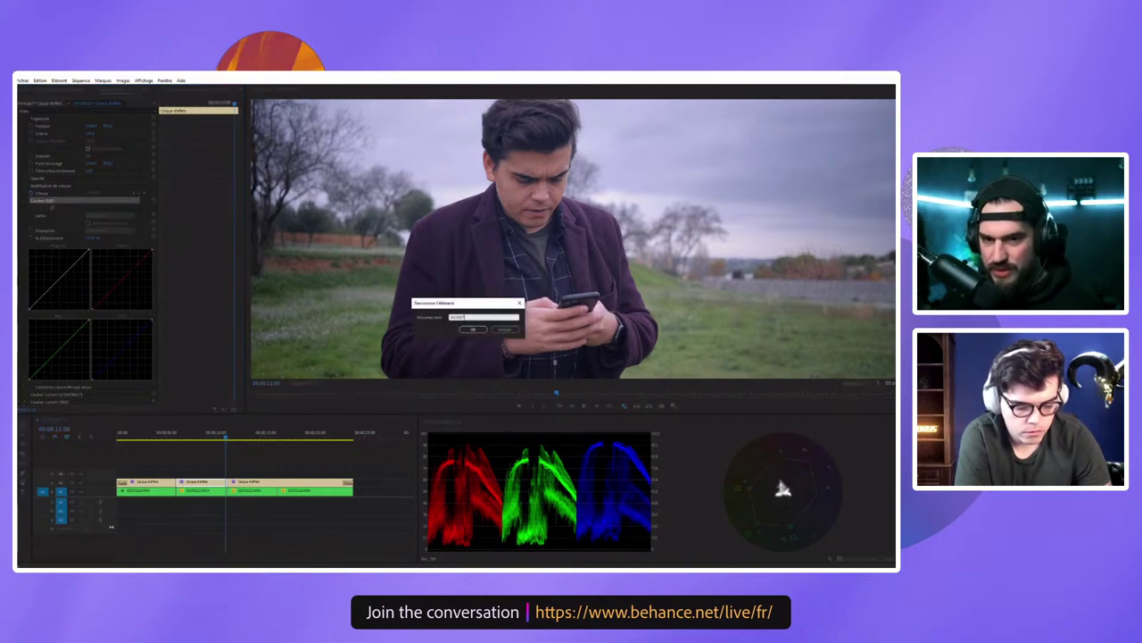
key("Return")
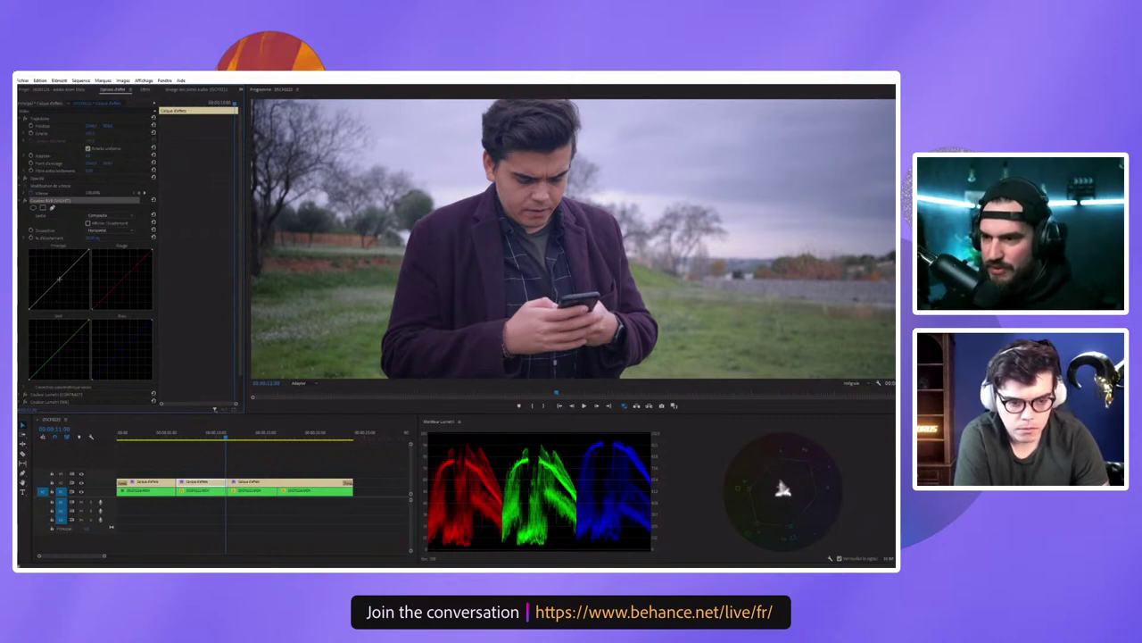
left_click_drag(60, 275, 59, 284)
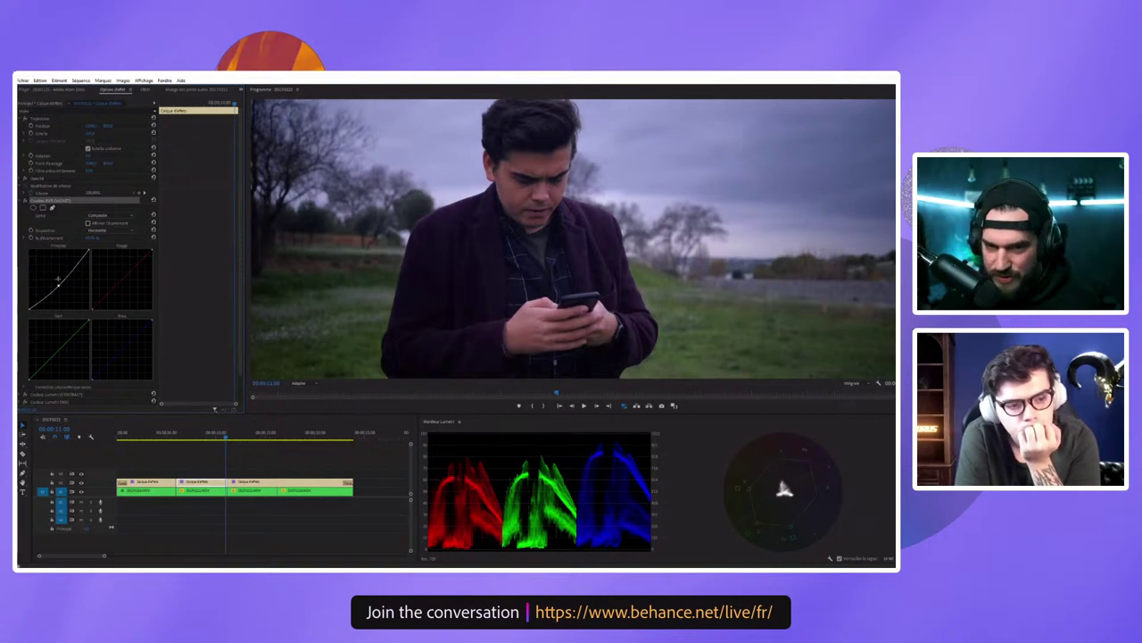
Step: Add an ellipse mask to the RGB Curves effect and stretch it over the man's head and shoulders
left_click(34, 207)
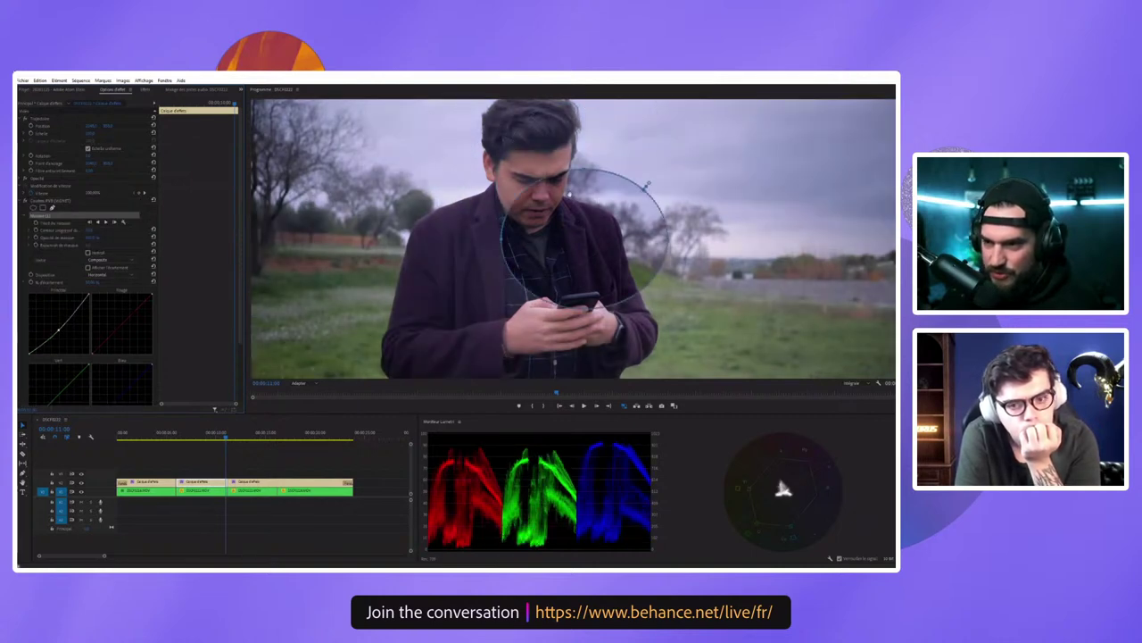
left_click_drag(594, 227, 536, 162)
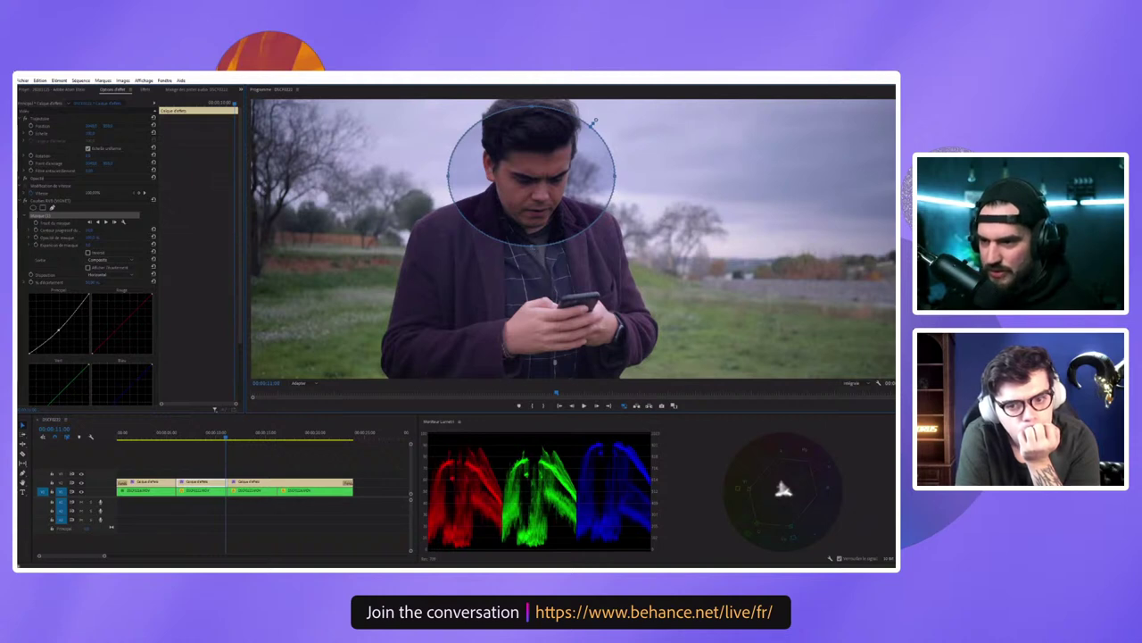
left_click_drag(531, 243, 533, 375)
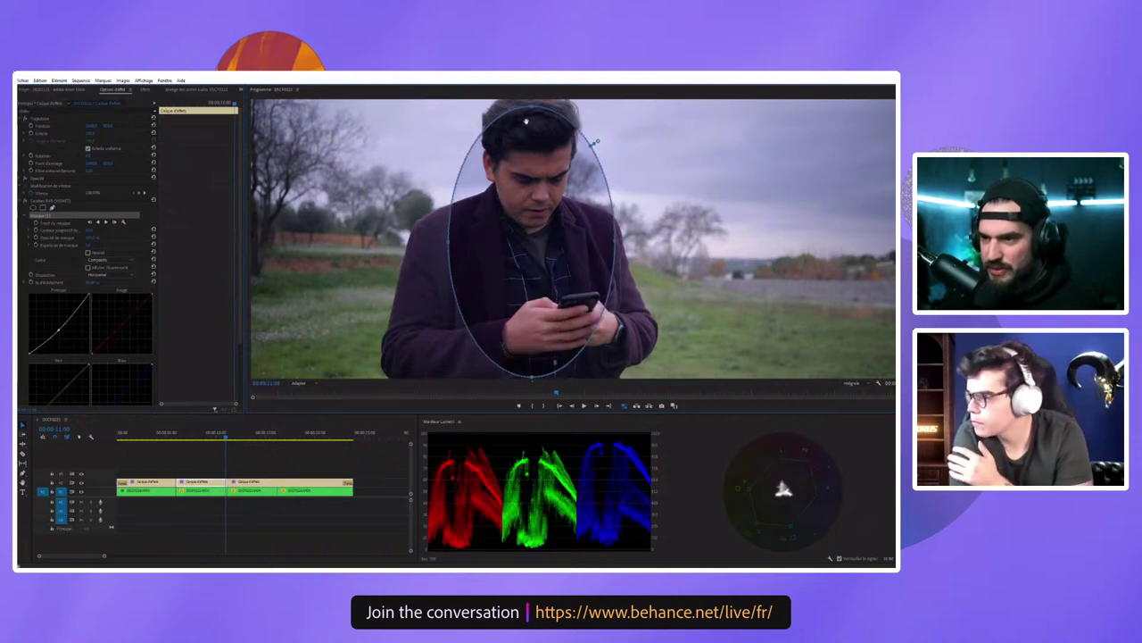
left_click_drag(526, 121, 527, 114)
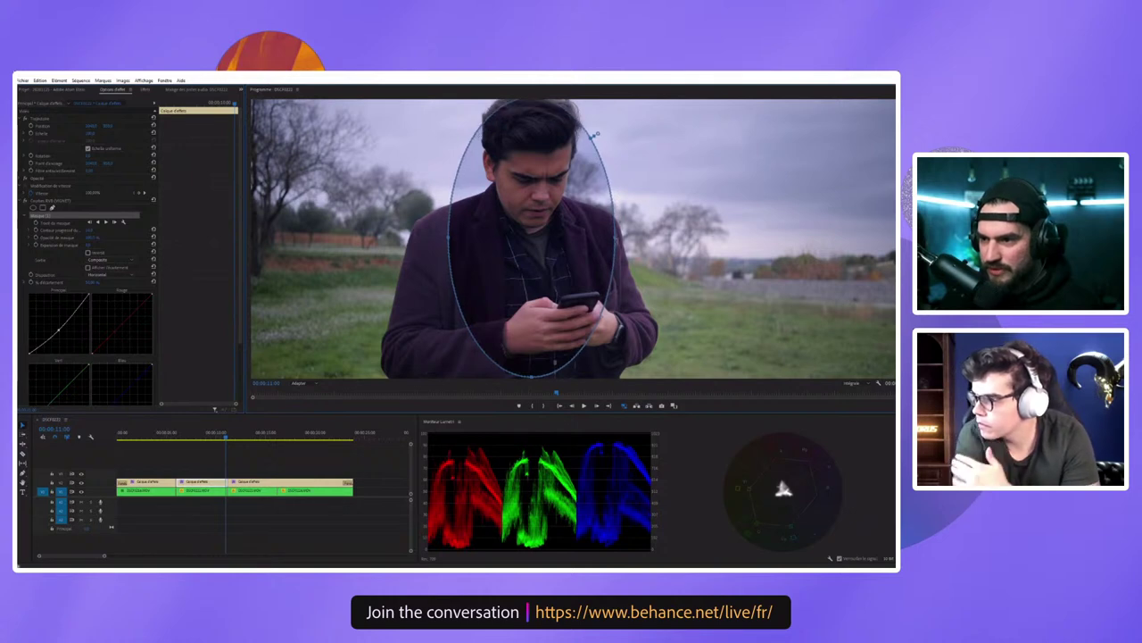
left_click_drag(615, 238, 696, 235)
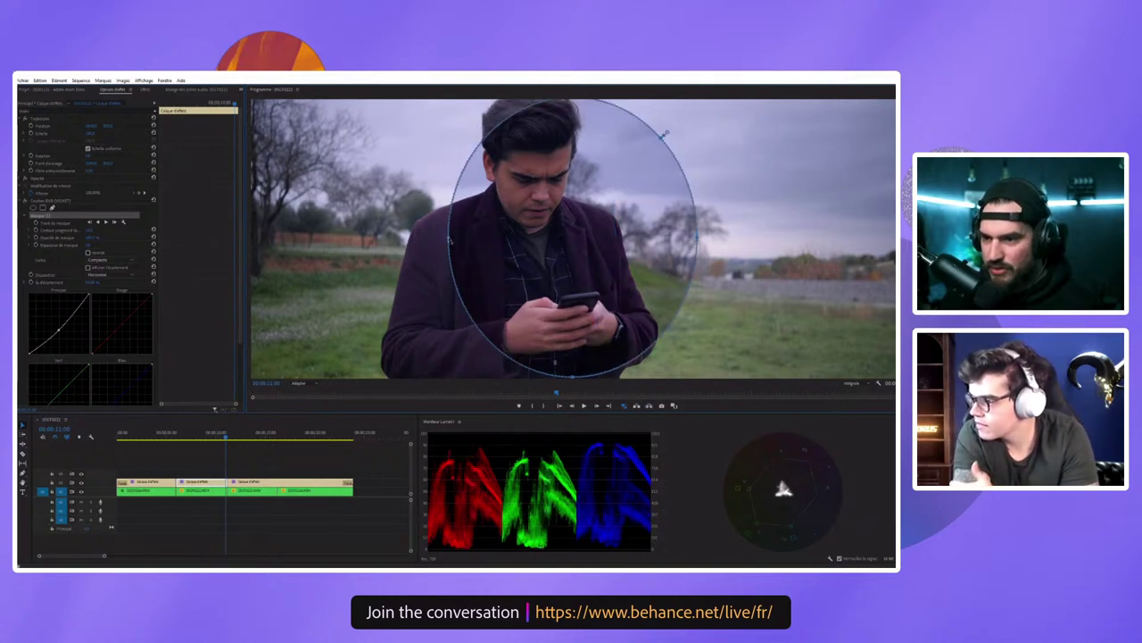
left_click_drag(453, 239, 383, 243)
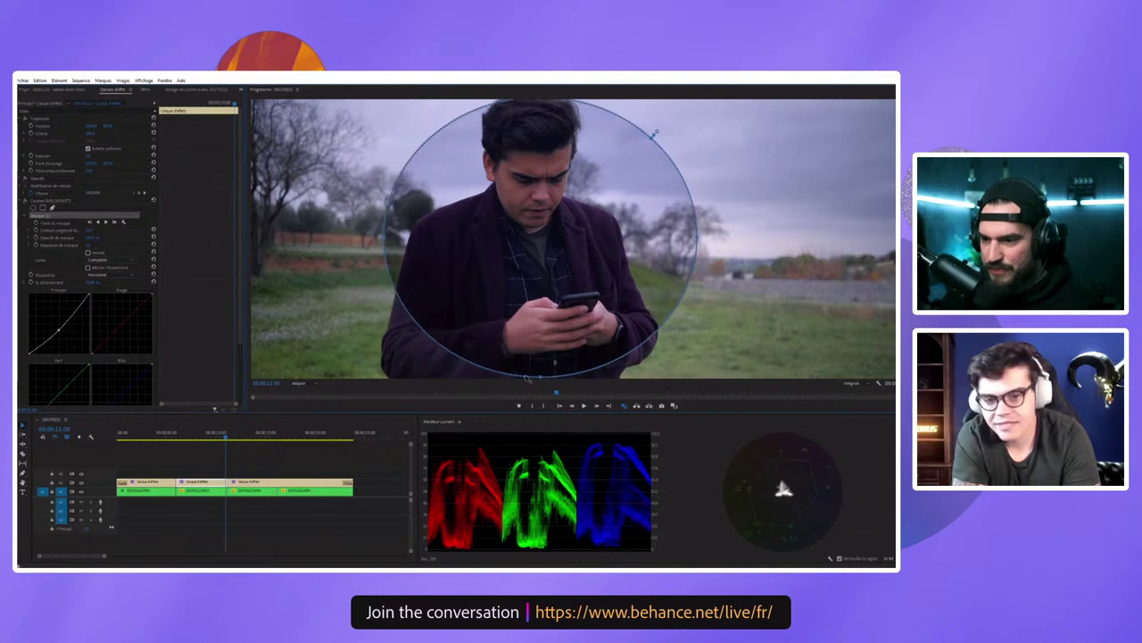
Step: At 25% monitor zoom, make the mask taller, nudge it left, and feather its edge widely
left_click(298, 383)
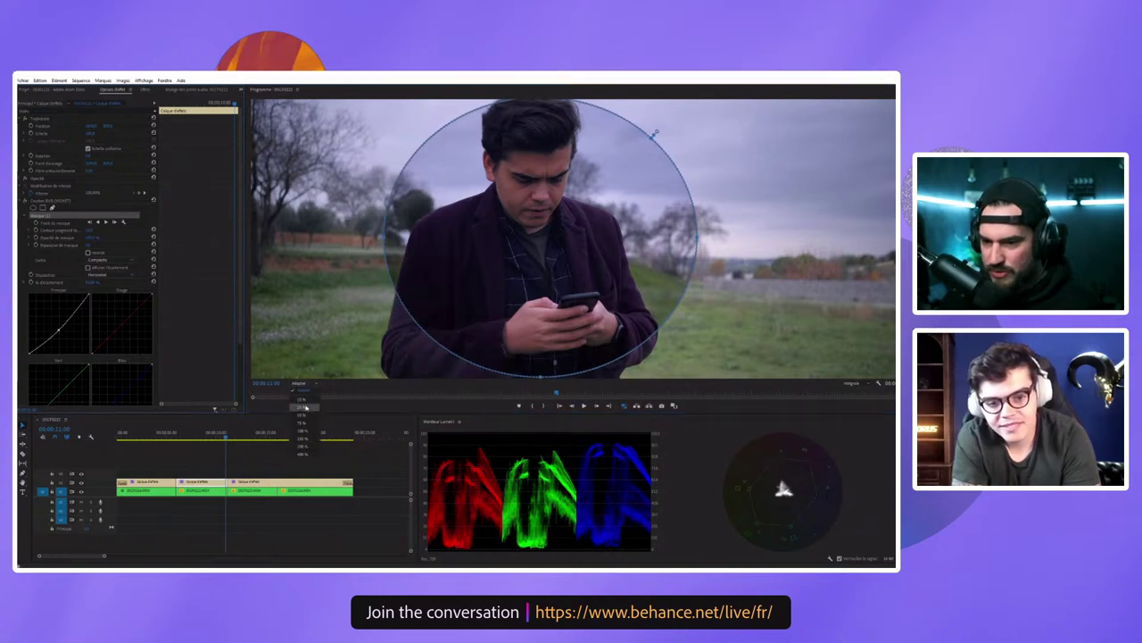
left_click(303, 403)
left_click_drag(561, 319, 561, 361)
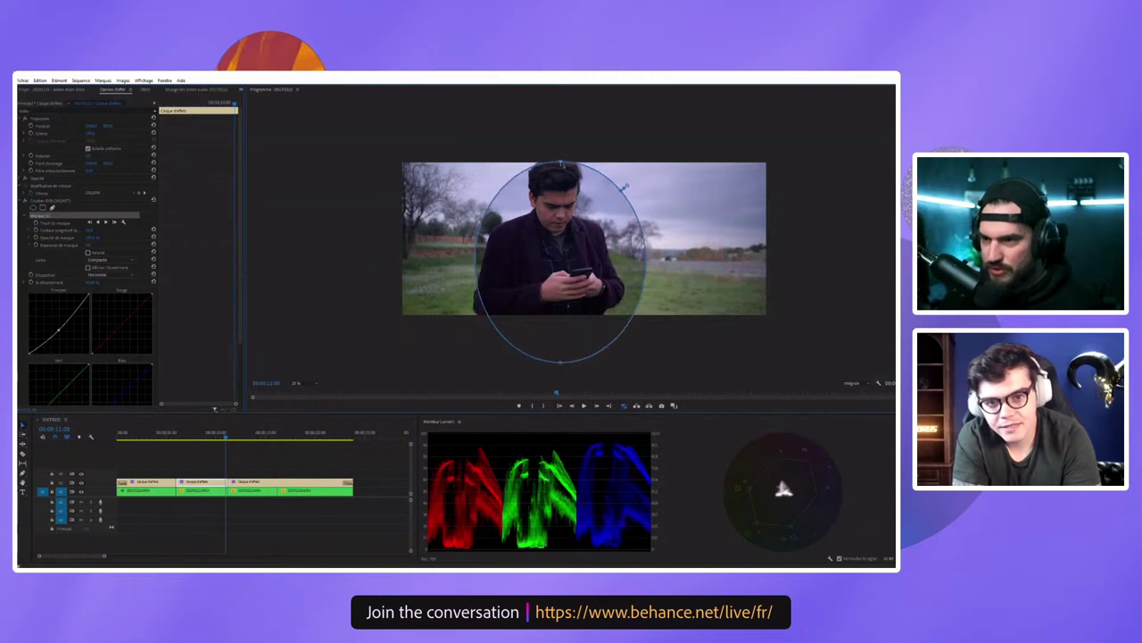
left_click_drag(561, 163, 560, 138)
left_click_drag(565, 230, 558, 230)
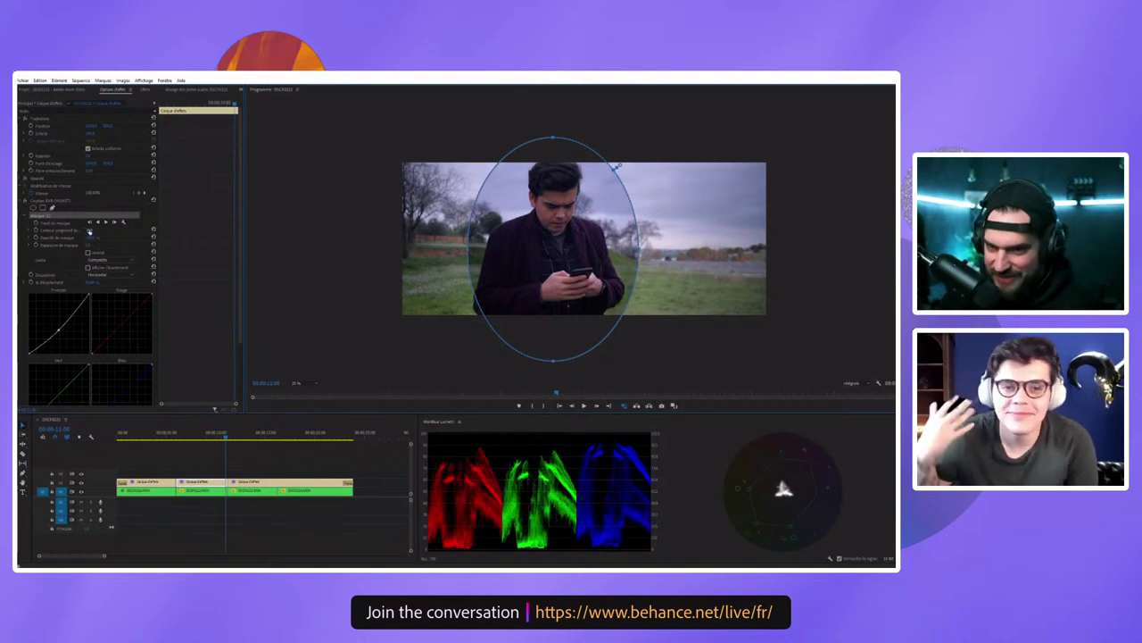
left_click_drag(618, 166, 633, 154)
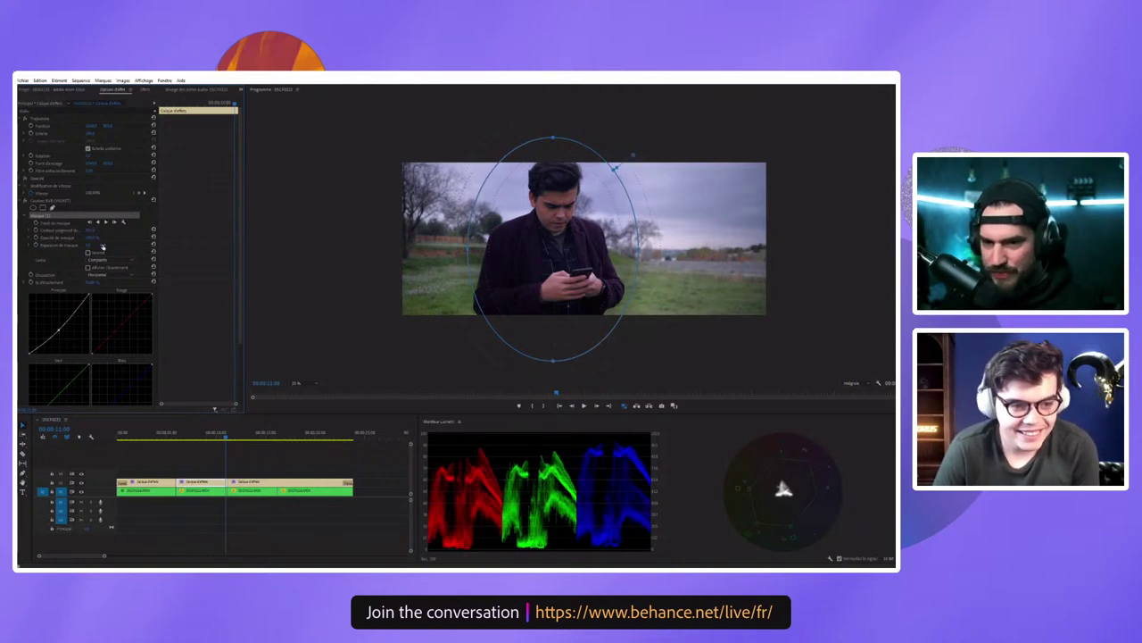
Step: Invert the curves mask so the edges darken, then play the shot back to review the grade
left_click(43, 202)
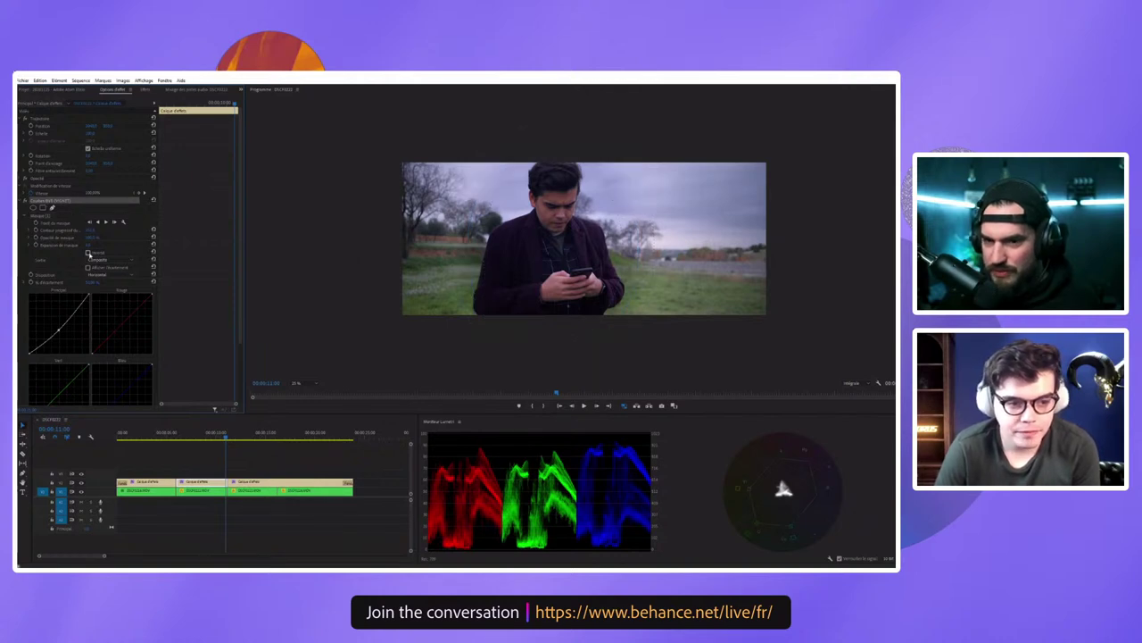
left_click(87, 253)
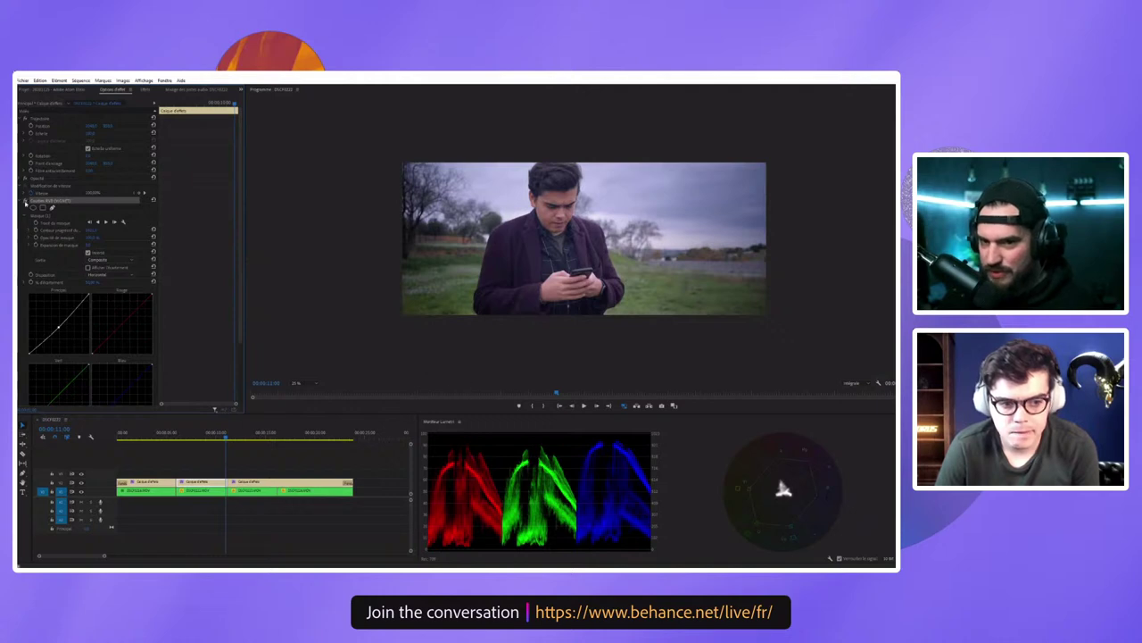
left_click(20, 201)
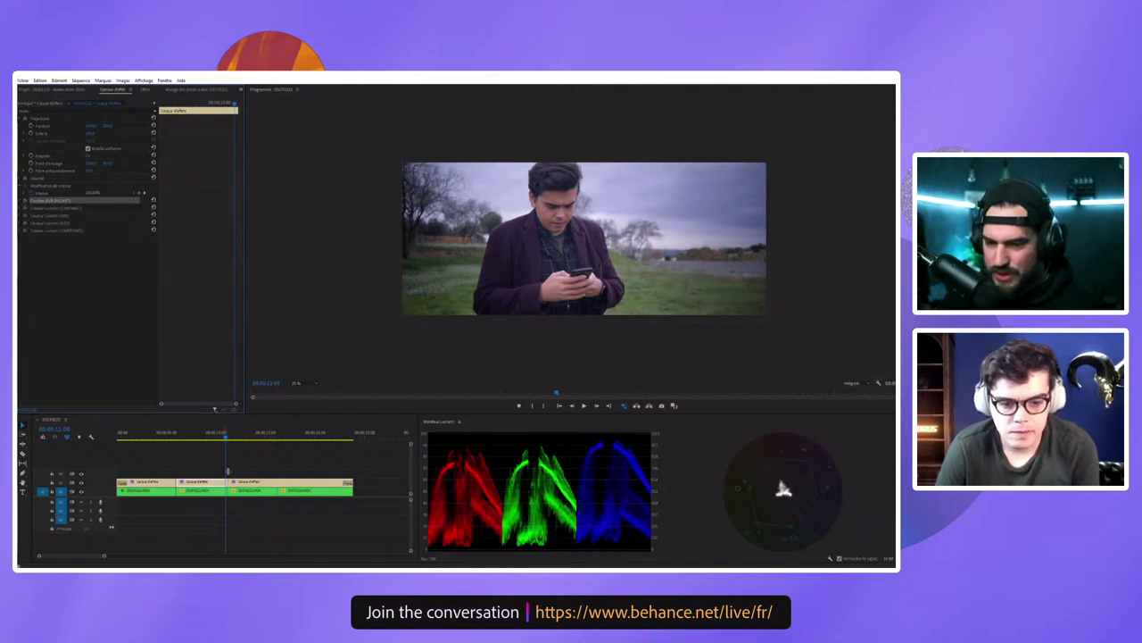
left_click(176, 433)
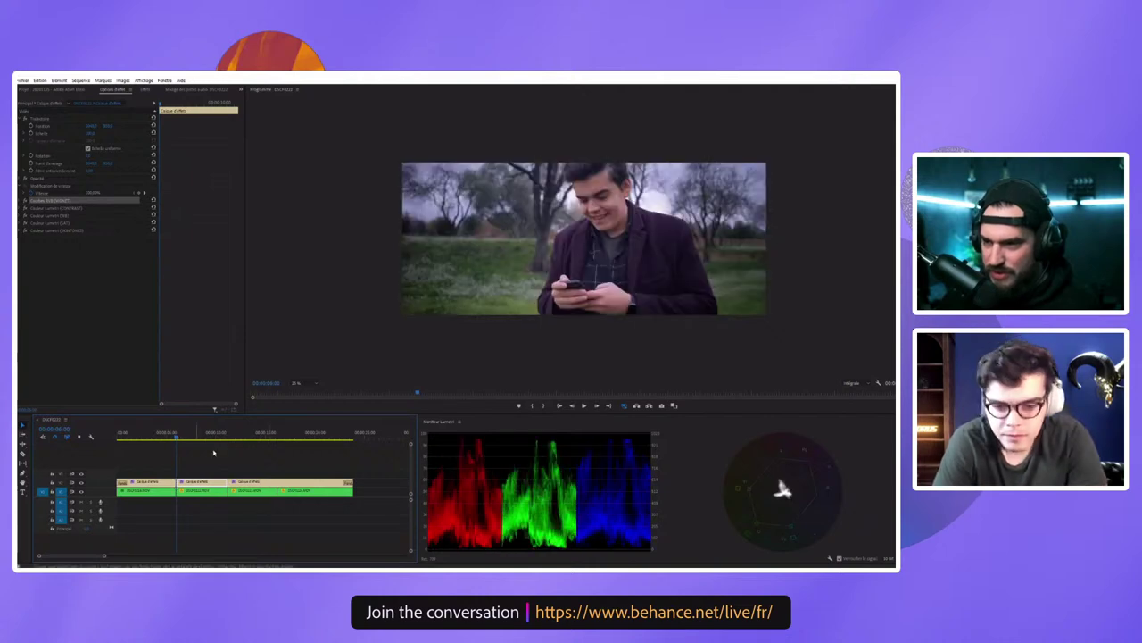
key("space")
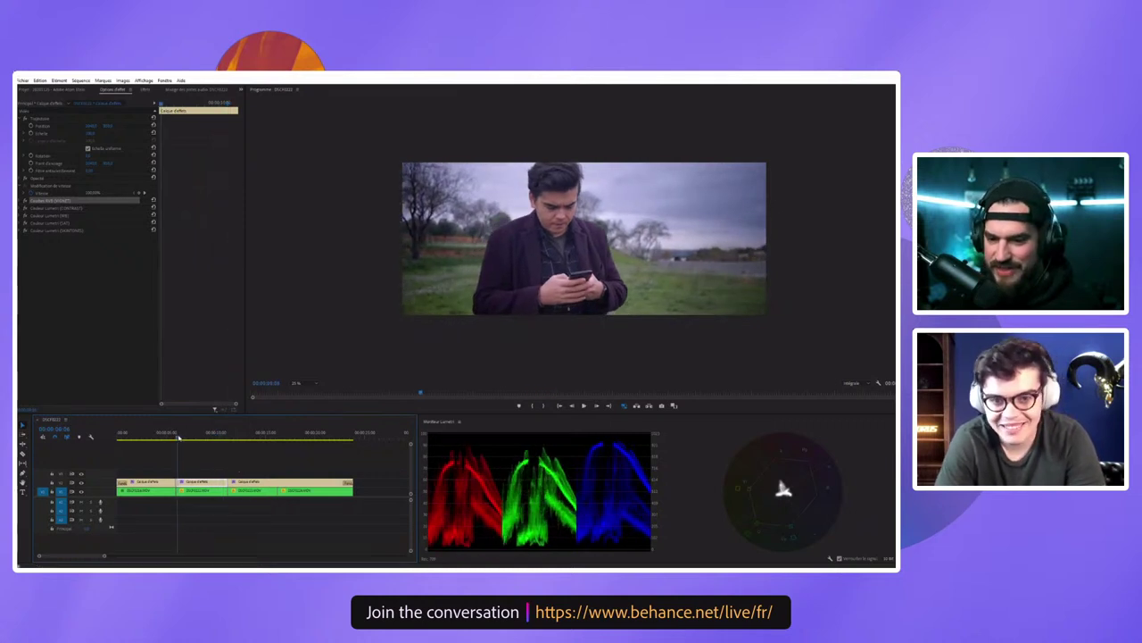
left_click(179, 442)
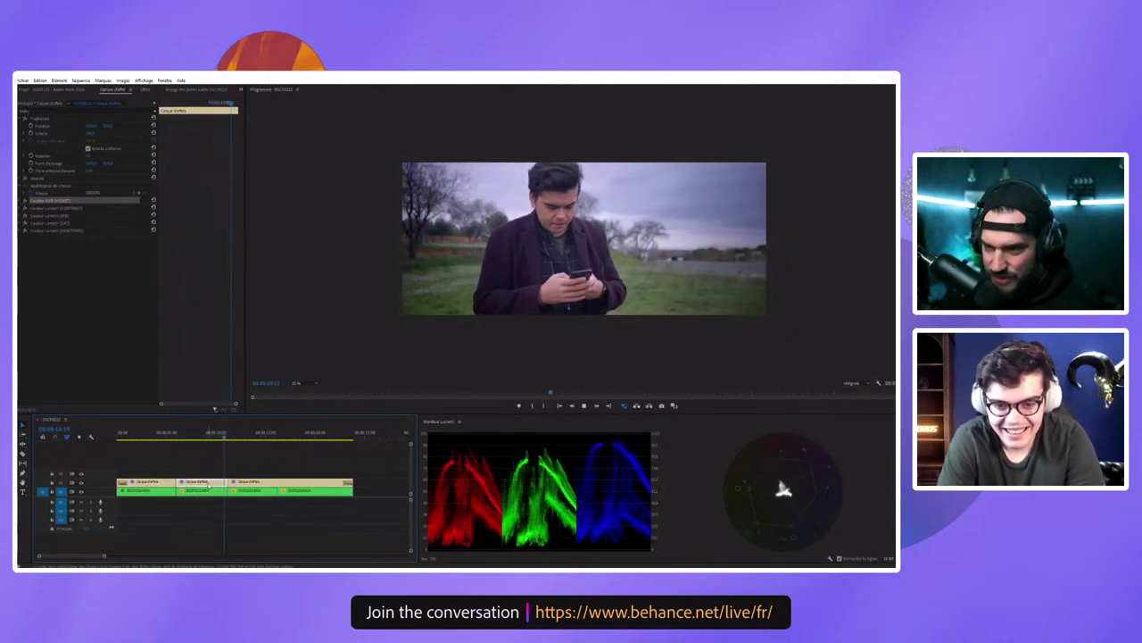
key("space")
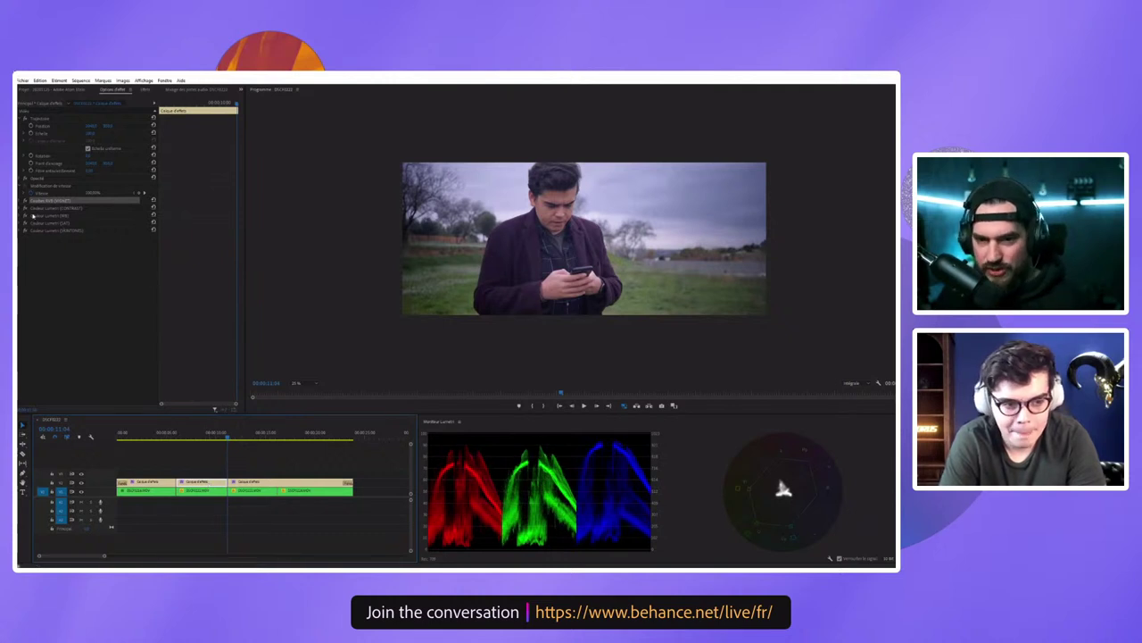
Step: Duplicate the last Lumetri Color effect with Ctrl+V, placing the copy at the bottom of the stack
left_click(57, 230)
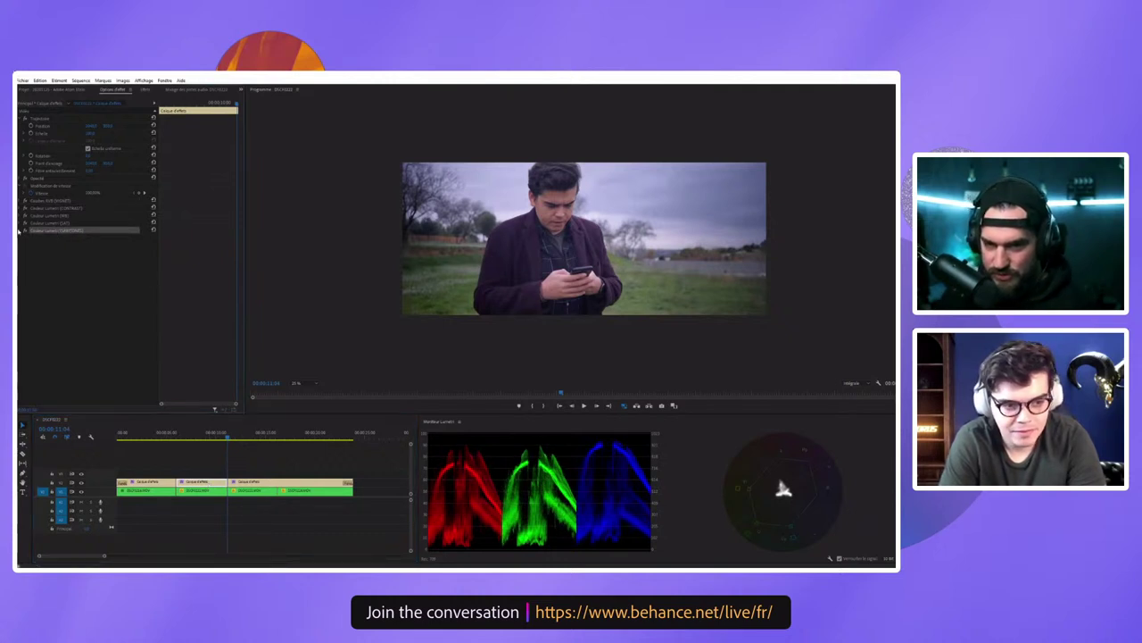
left_click(20, 230)
left_click(20, 231)
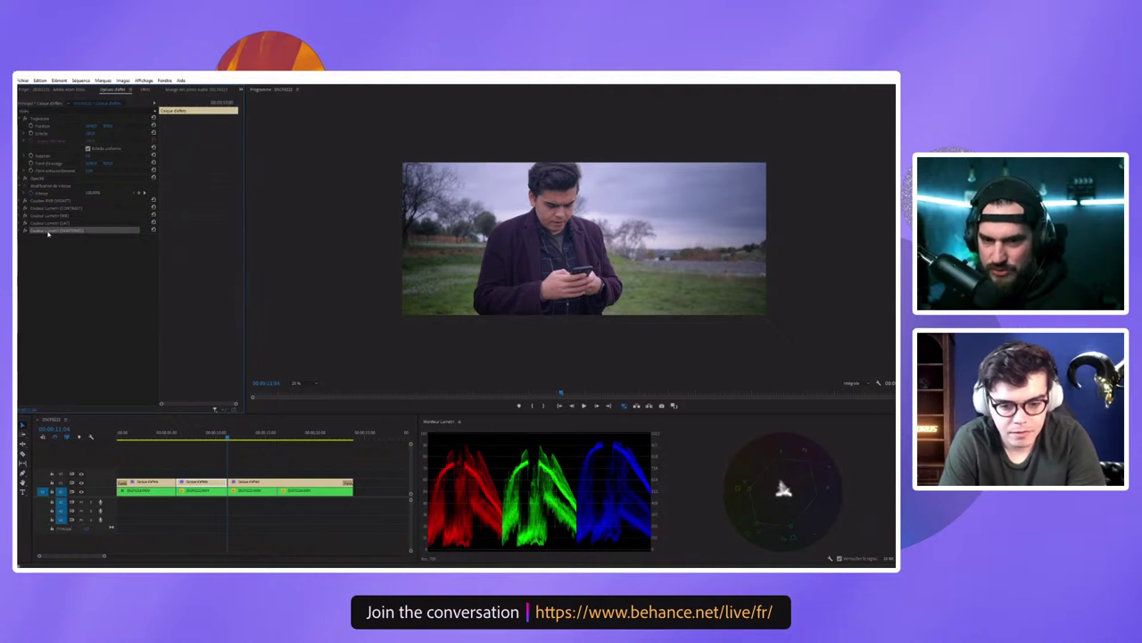
key("ctrl+v")
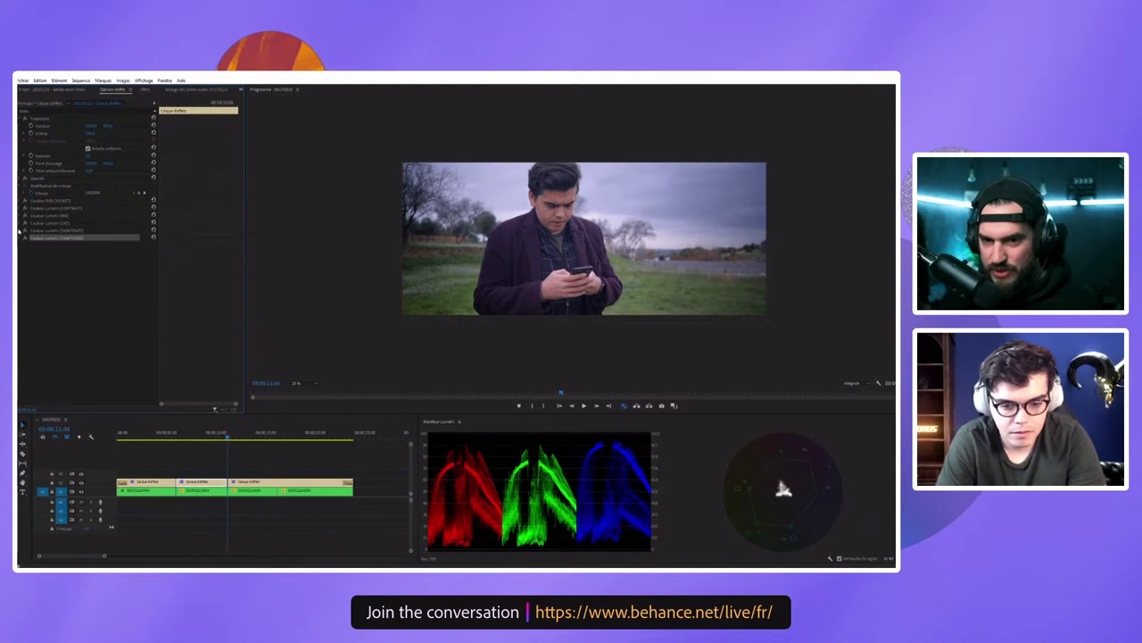
Step: Rename the duplicated Lumetri Color effect to AMBIANCE
right_click(54, 240)
left_click(67, 241)
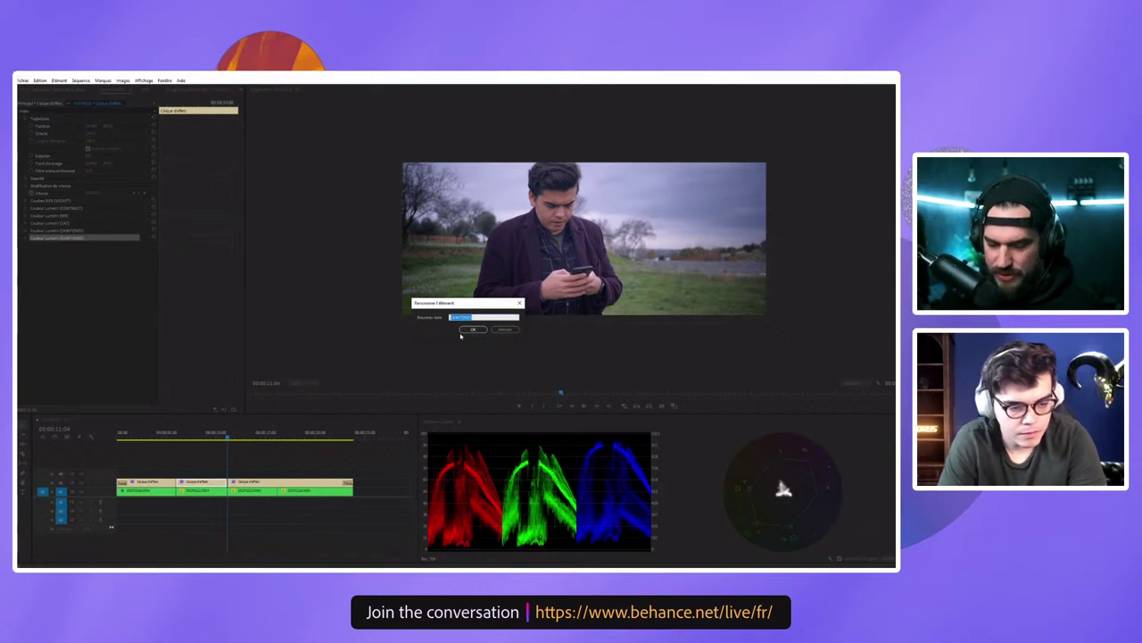
type("AMBIANCE")
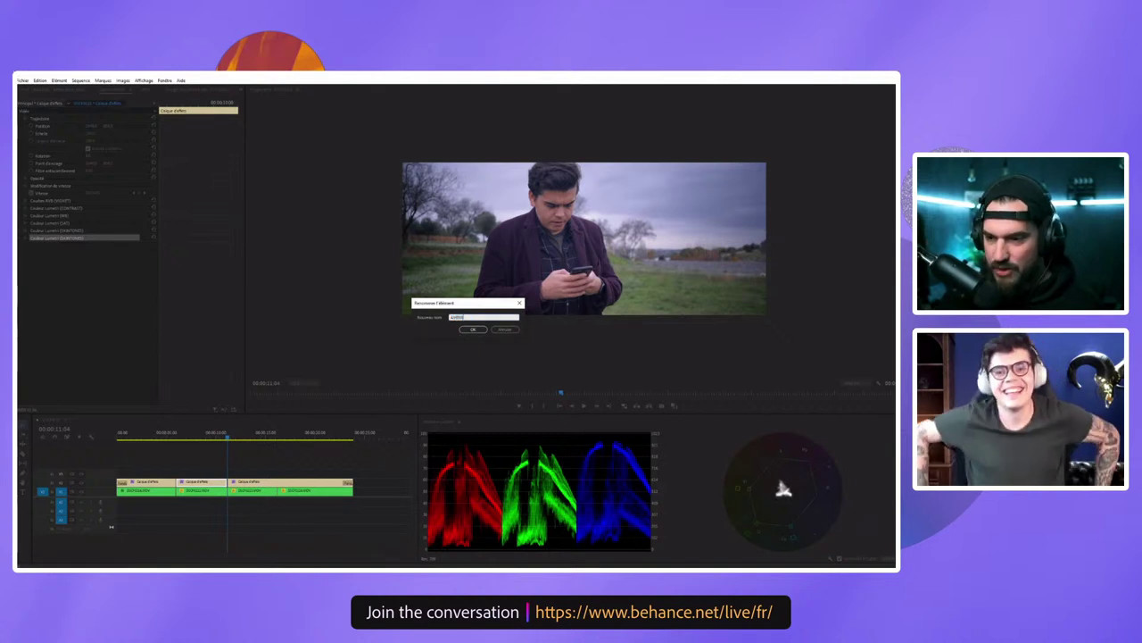
key("Return")
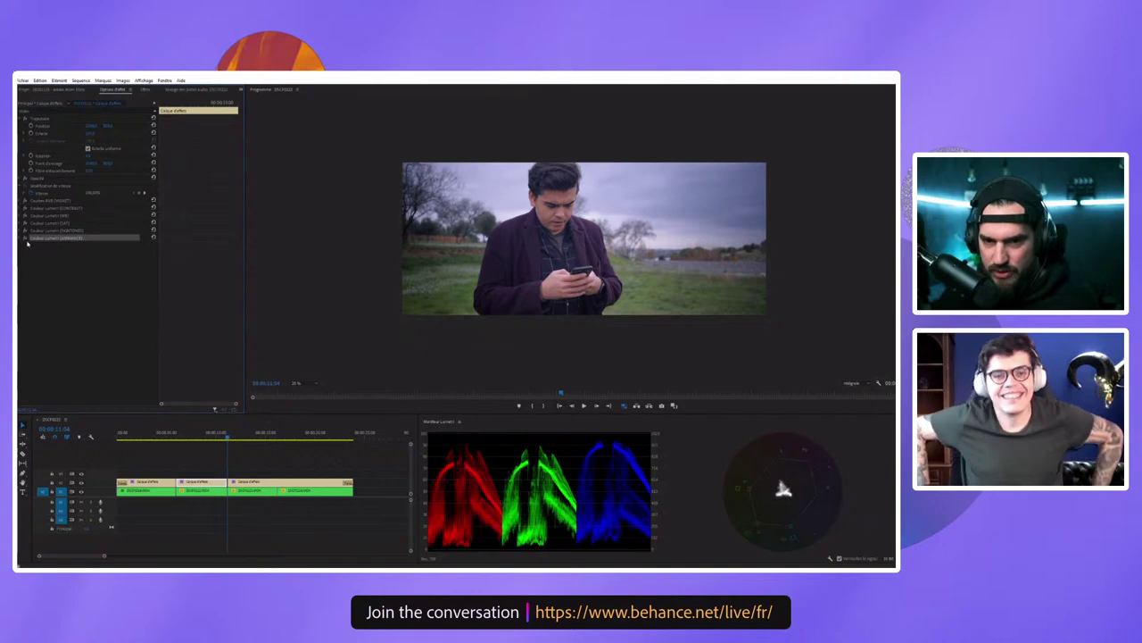
Step: Set the program monitor zoom to Fit so the whole frame is visible
scroll(81, 268, "down", 3)
scroll(80, 268, "down", 3)
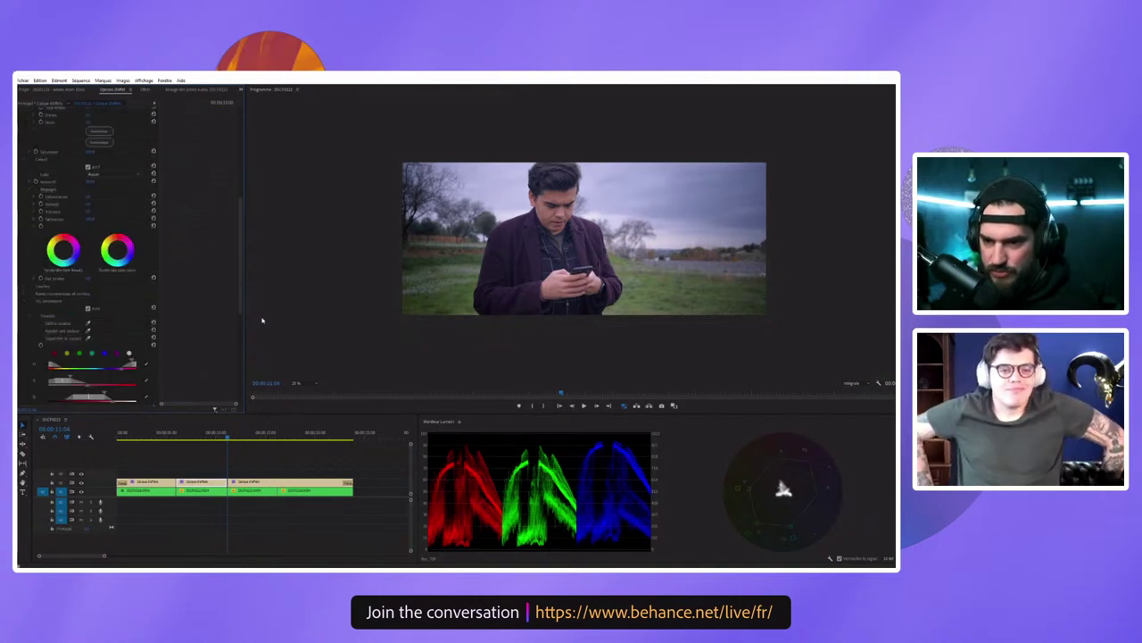
left_click(301, 382)
left_click(299, 392)
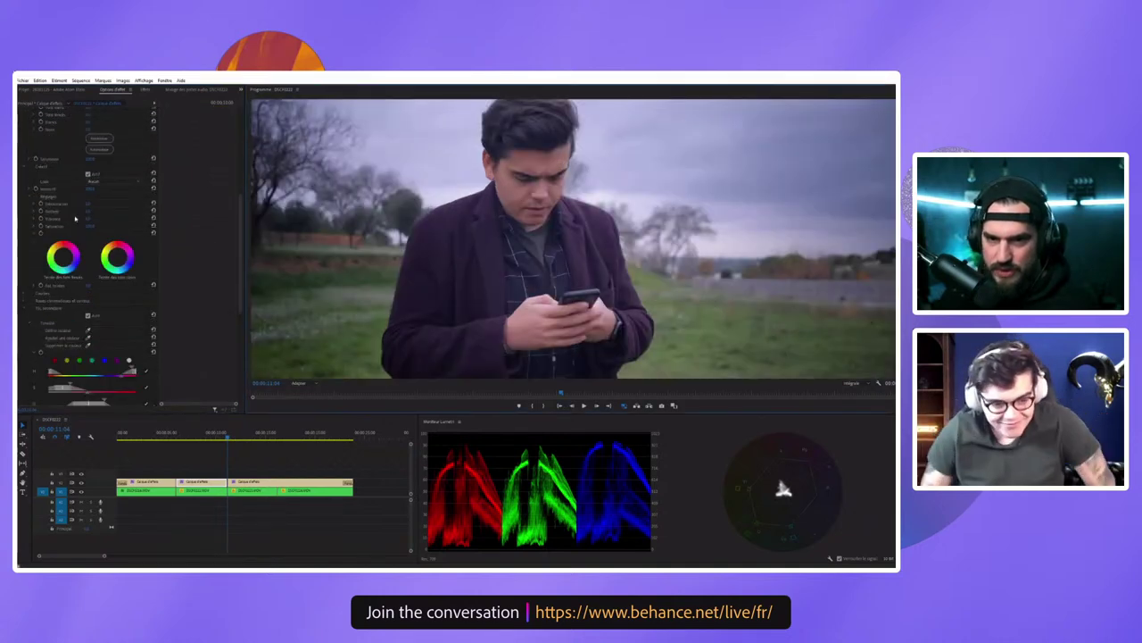
scroll(62, 226, "up", 3)
scroll(63, 227, "up", 2)
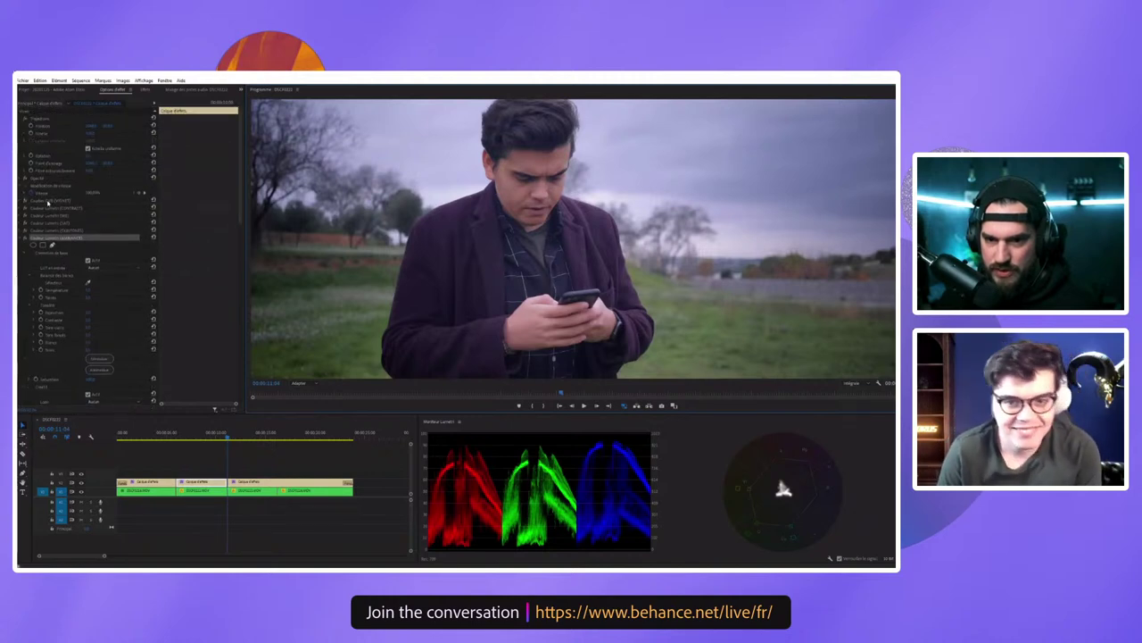
Step: Expand the first effect and scroll through its mask and curves settings
left_click(23, 201)
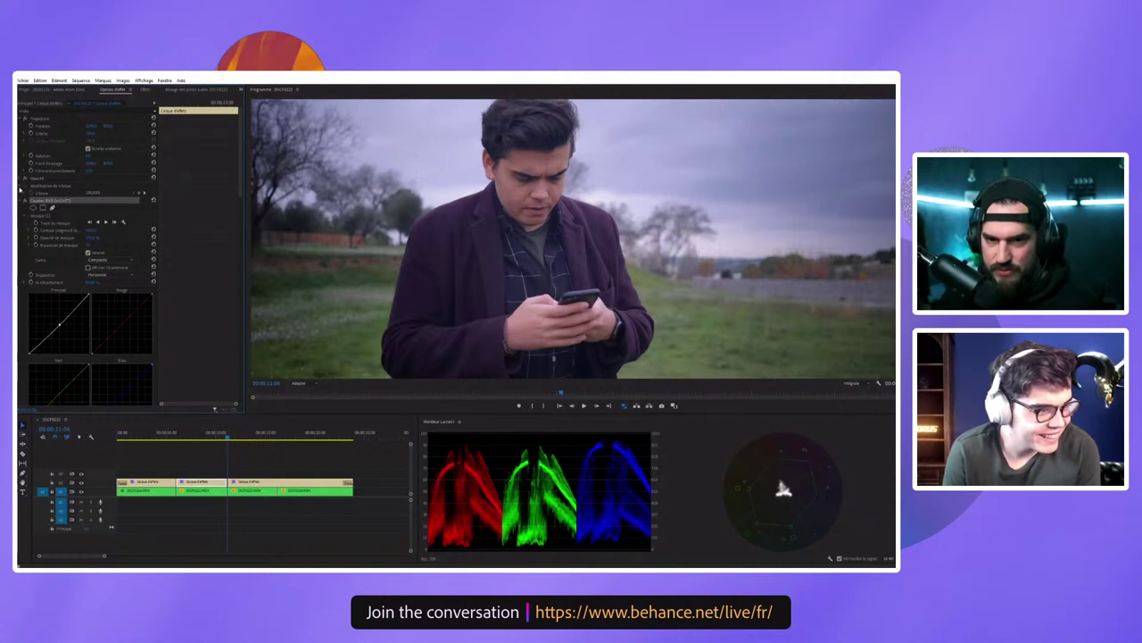
scroll(106, 304, "down", 3)
scroll(105, 305, "down", 3)
scroll(105, 305, "down", 3)
scroll(105, 304, "down", 3)
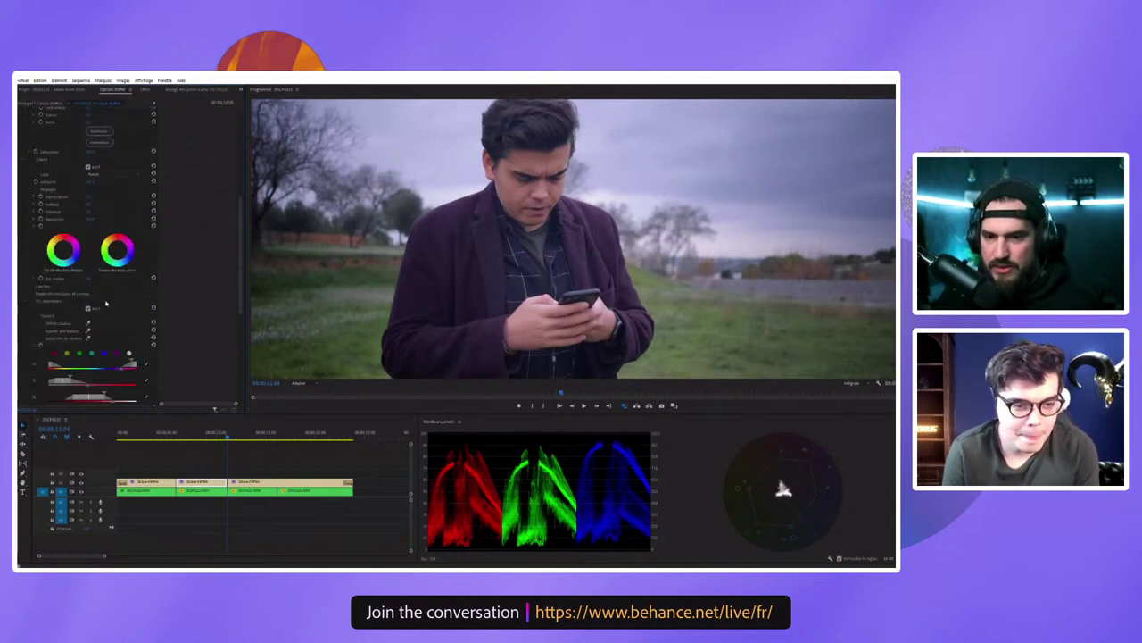
scroll(94, 291, "down", 3)
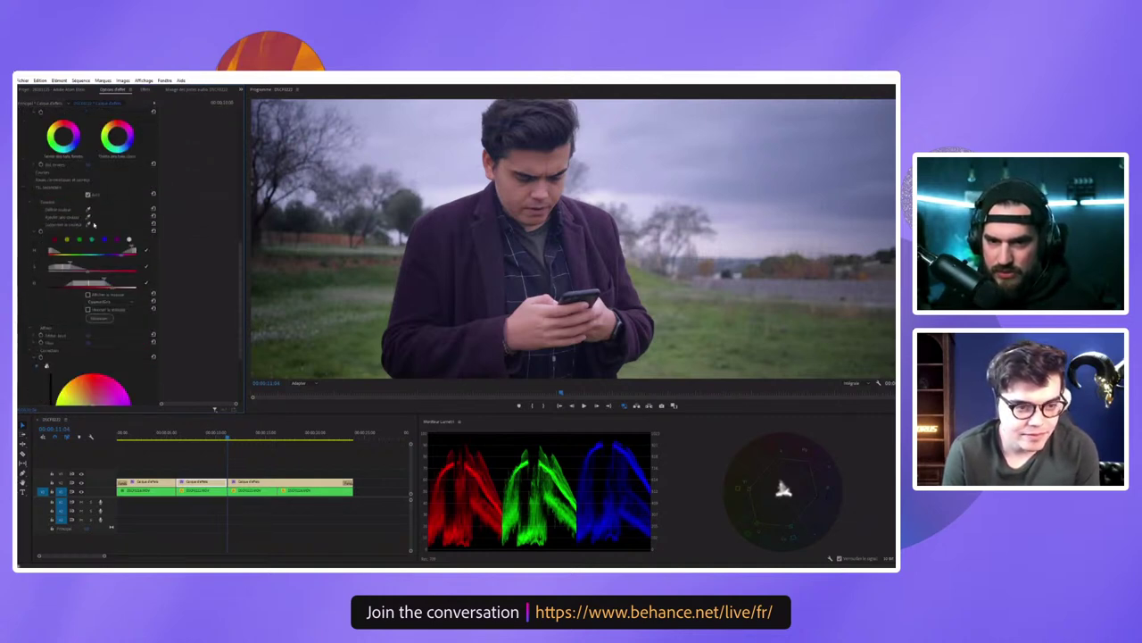
scroll(98, 232, "up", 3)
scroll(107, 245, "up", 3)
scroll(116, 254, "up", 3)
scroll(124, 266, "up", 2)
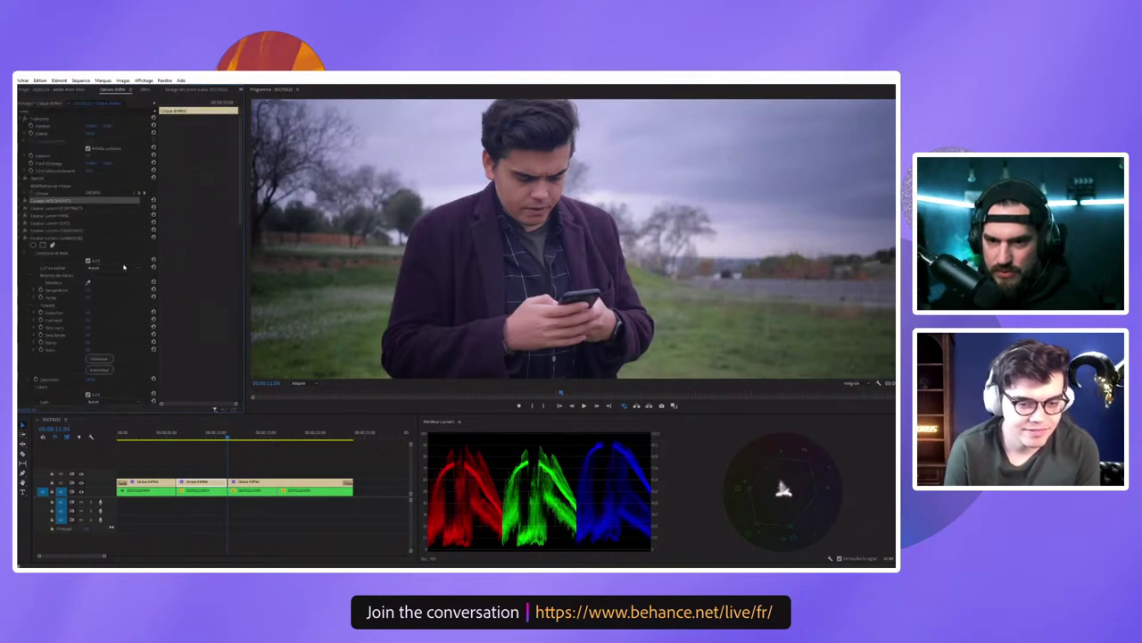
scroll(54, 308, "down", 2)
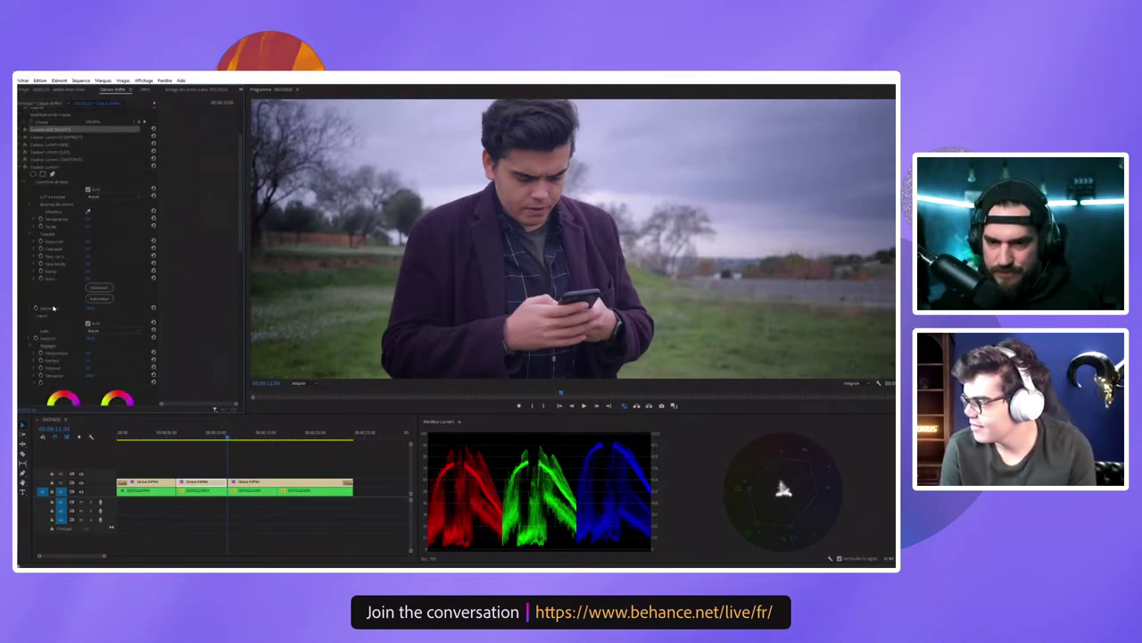
scroll(54, 308, "down", 3)
scroll(53, 306, "down", 3)
scroll(51, 305, "down", 3)
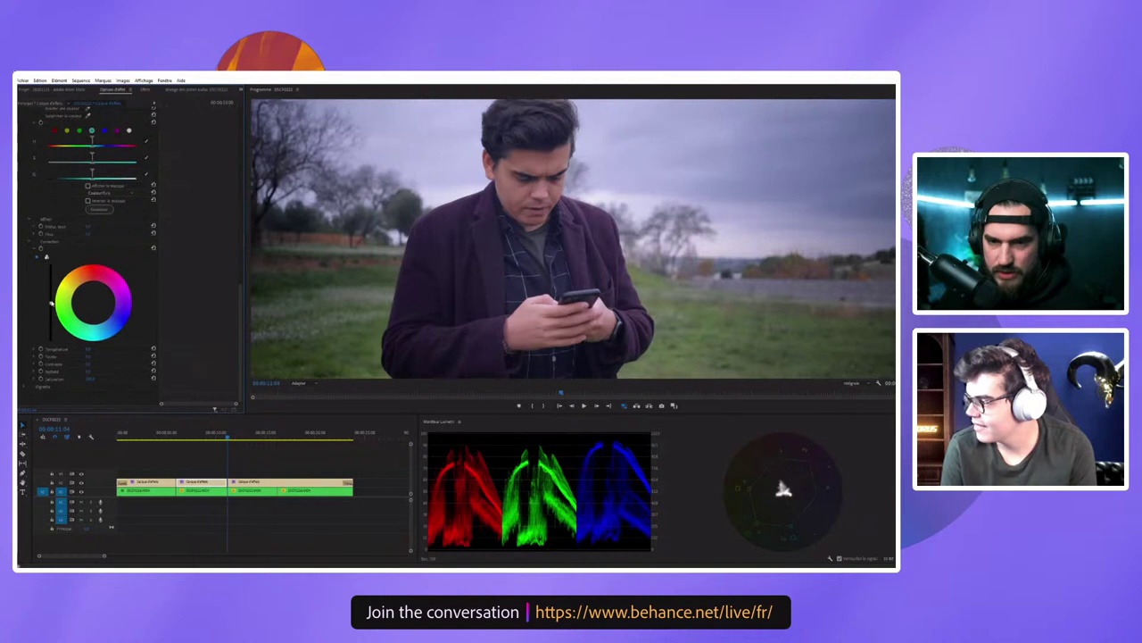
scroll(51, 304, "up", 3)
scroll(51, 299, "up", 3)
scroll(51, 293, "up", 1)
scroll(52, 286, "up", 2)
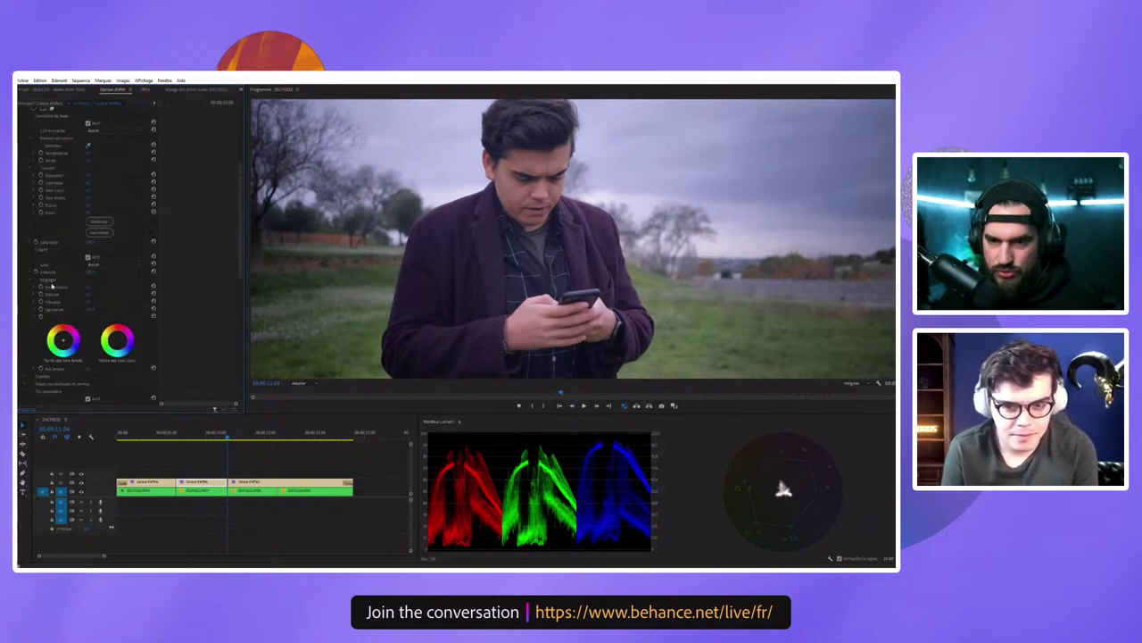
scroll(52, 285, "up", 2)
Step: Collapse the Basic, Creative and HSL Secondary sections and expand Color Wheels & Match
left_click(25, 181)
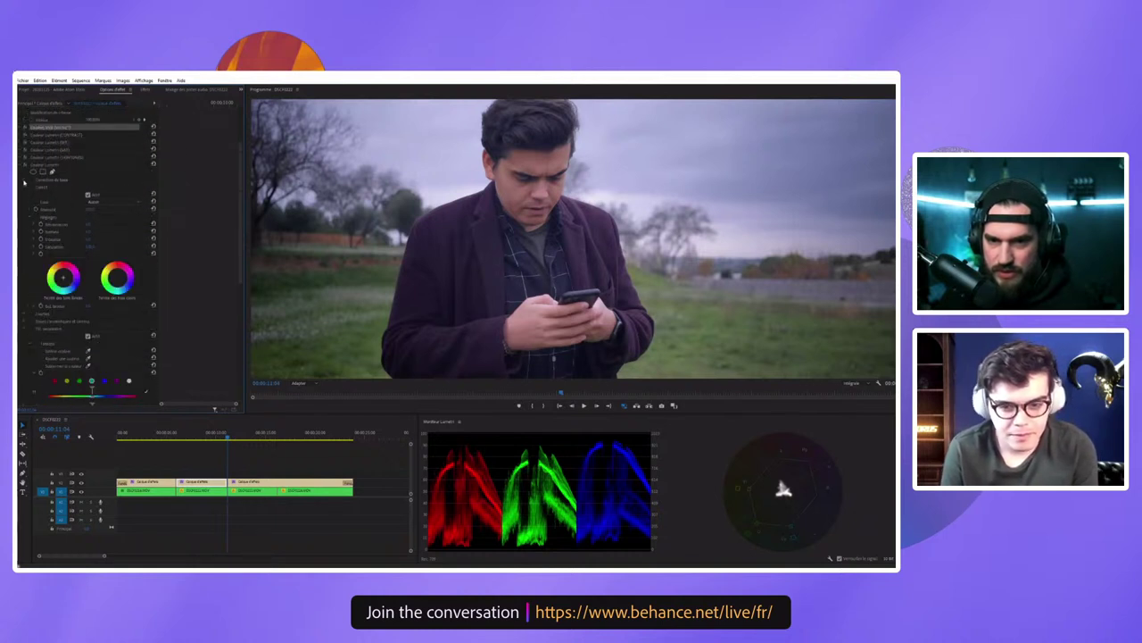
left_click(24, 189)
left_click(24, 208)
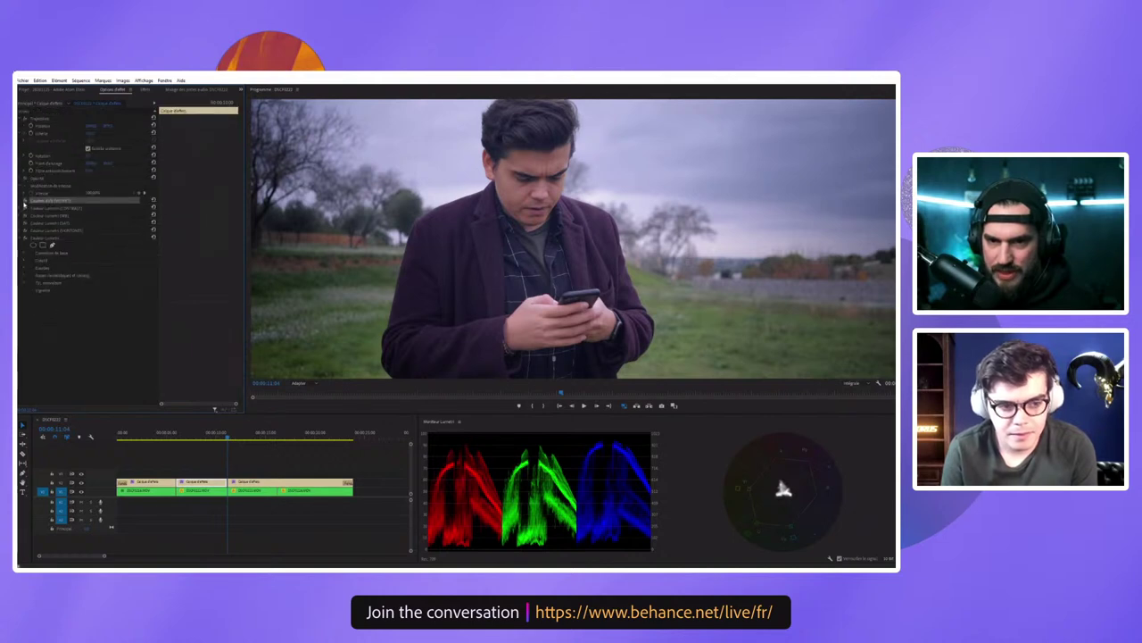
left_click(24, 275)
scroll(102, 345, "down", 1)
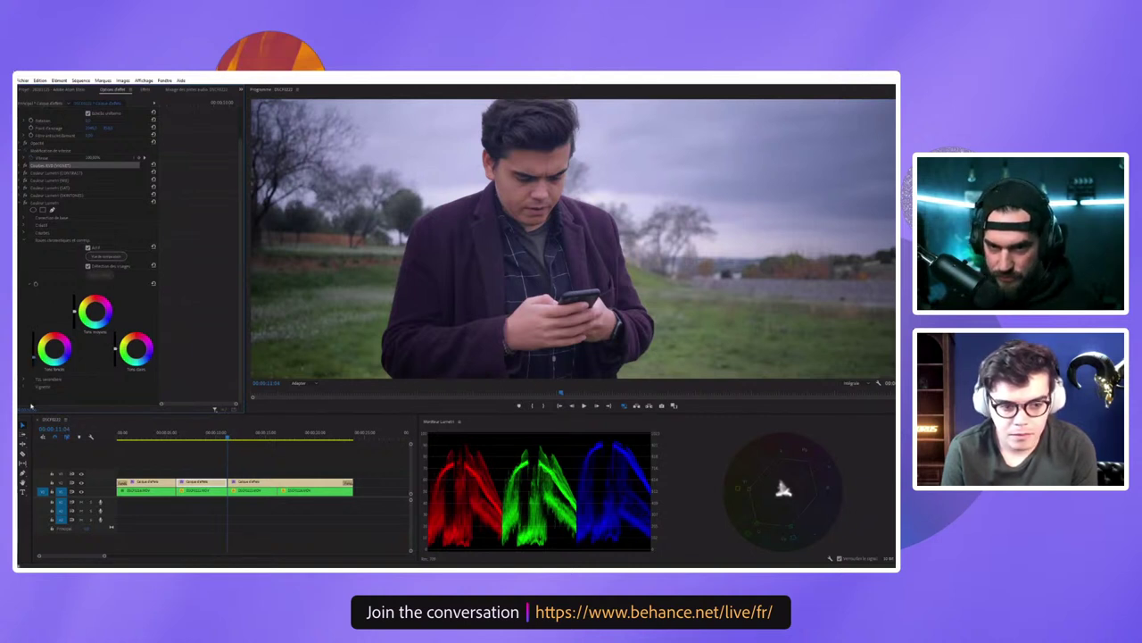
Step: Toggle the AMBIANCE effect off and on to compare, then move to an earlier frame
left_click(40, 202)
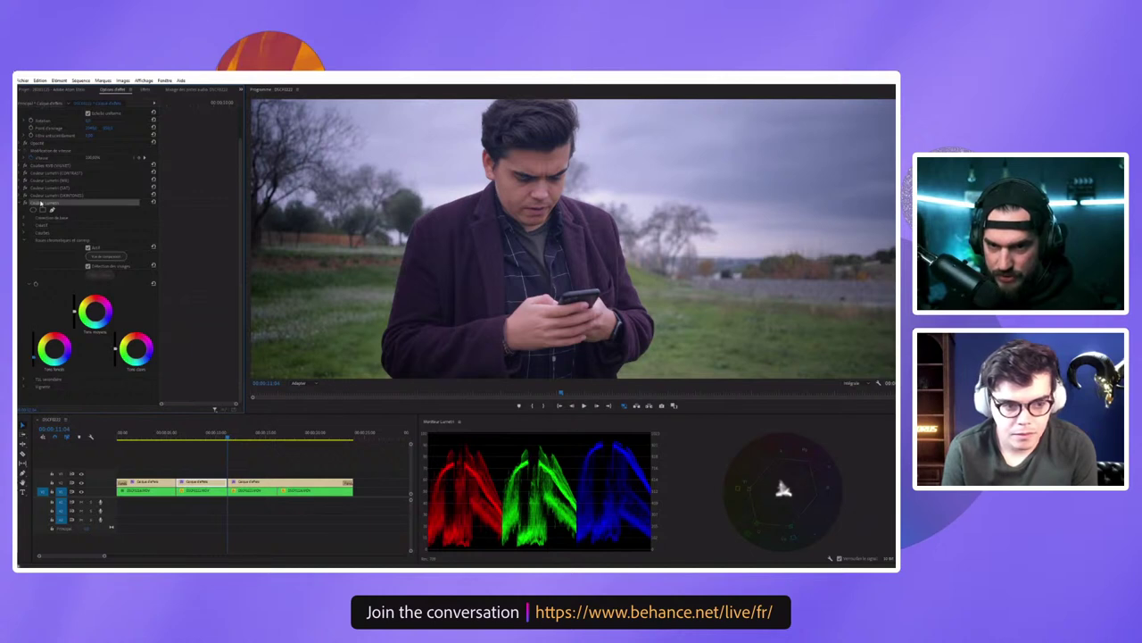
left_click(25, 203)
left_click(25, 202)
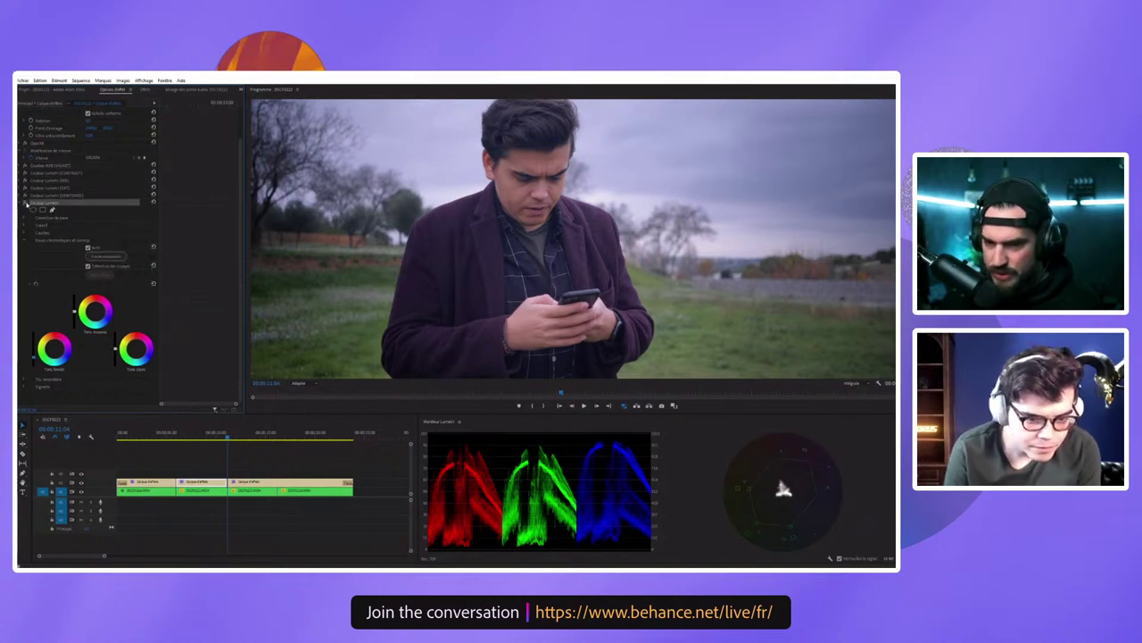
left_click(223, 435)
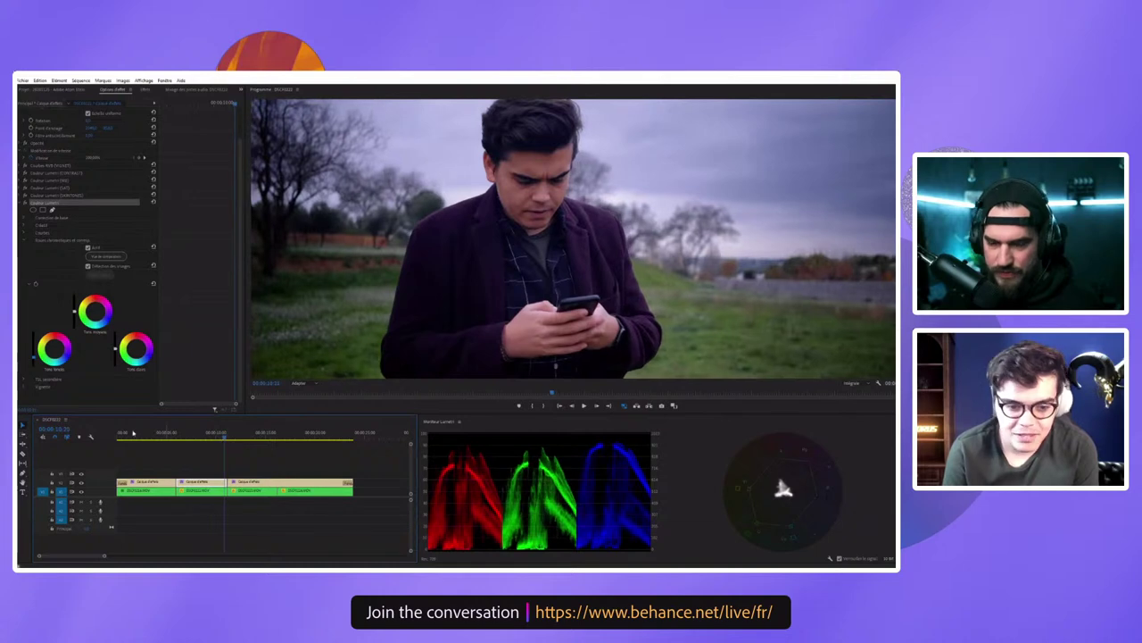
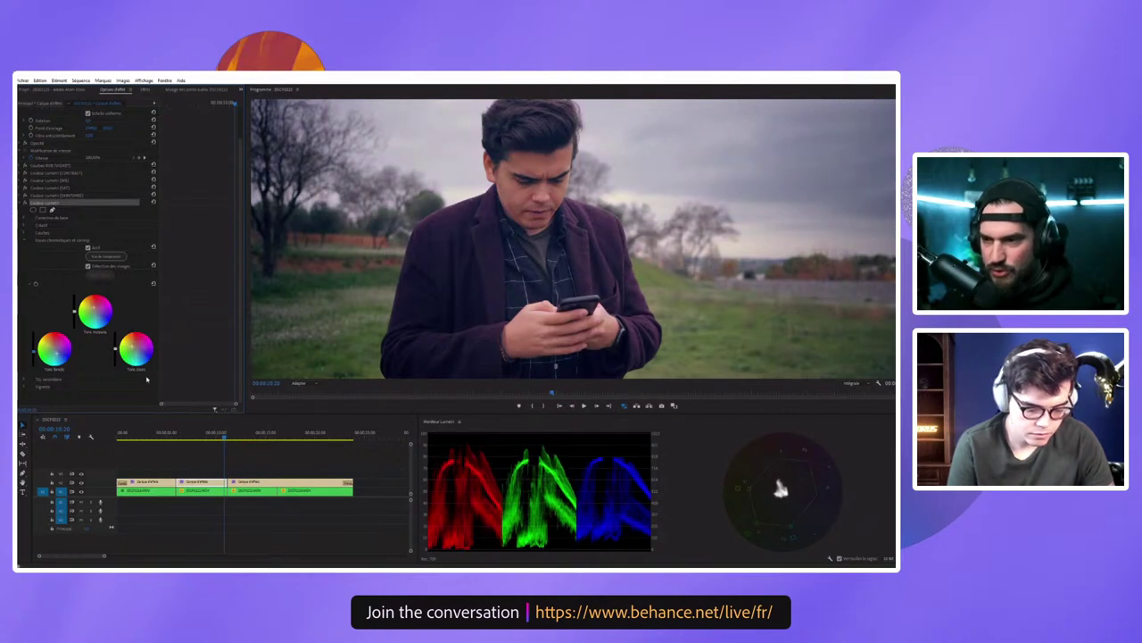
Step: Bend the Couleur RVB (VIGNET) curve to darken the frame edges, then select the last Lumetri effect
scroll(126, 313, "up", 2)
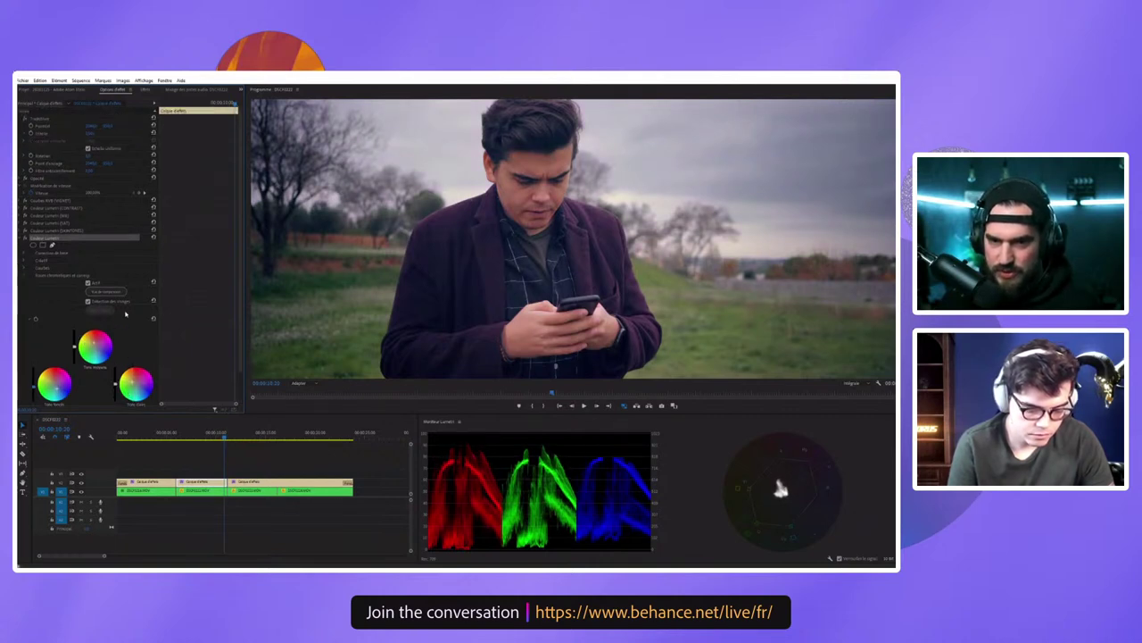
left_click(22, 200)
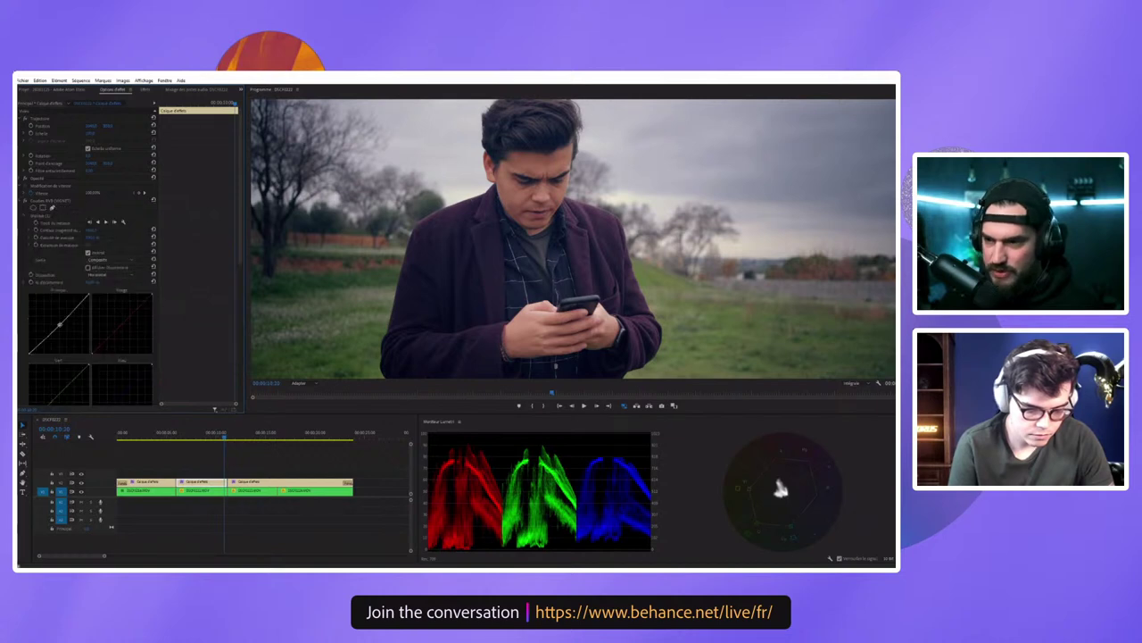
left_click_drag(59, 335, 57, 327)
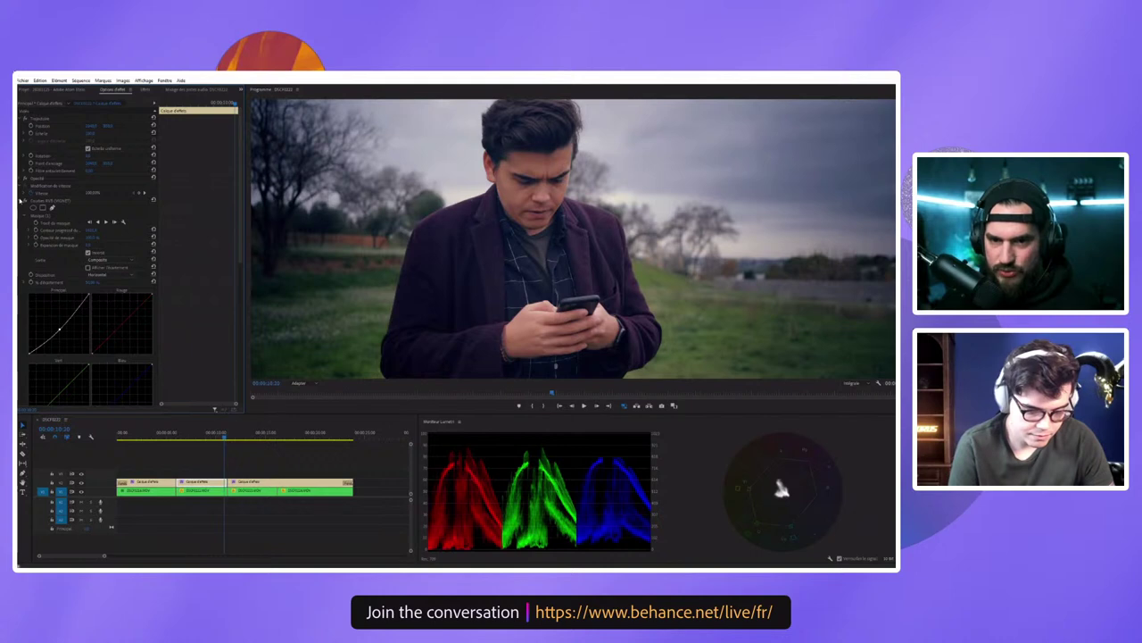
left_click(22, 200)
left_click(25, 236)
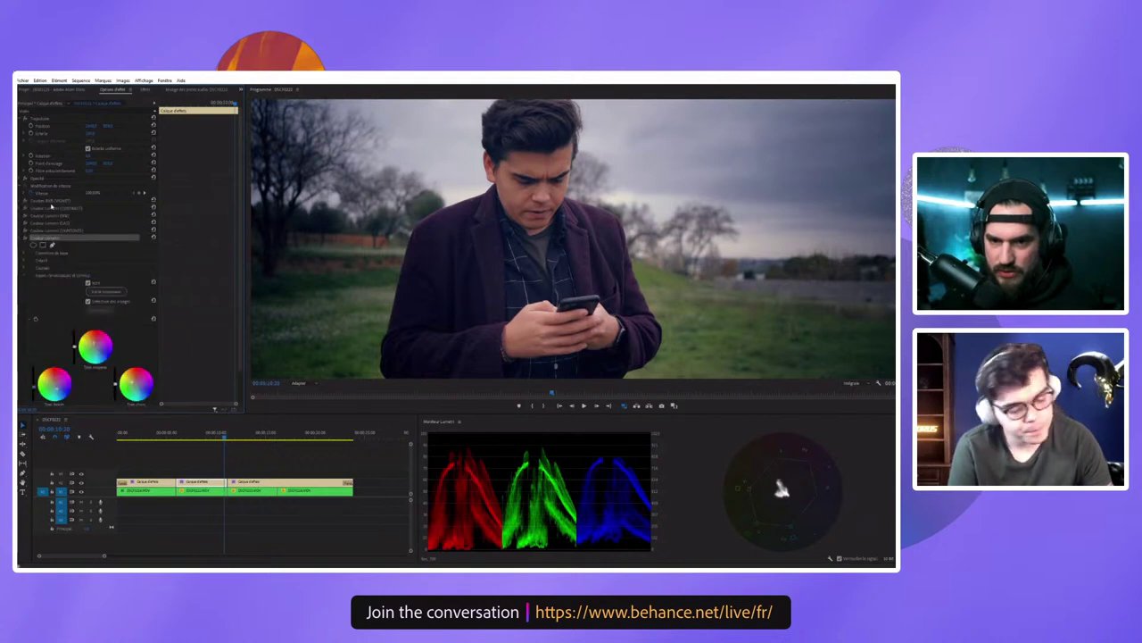
left_click(52, 201)
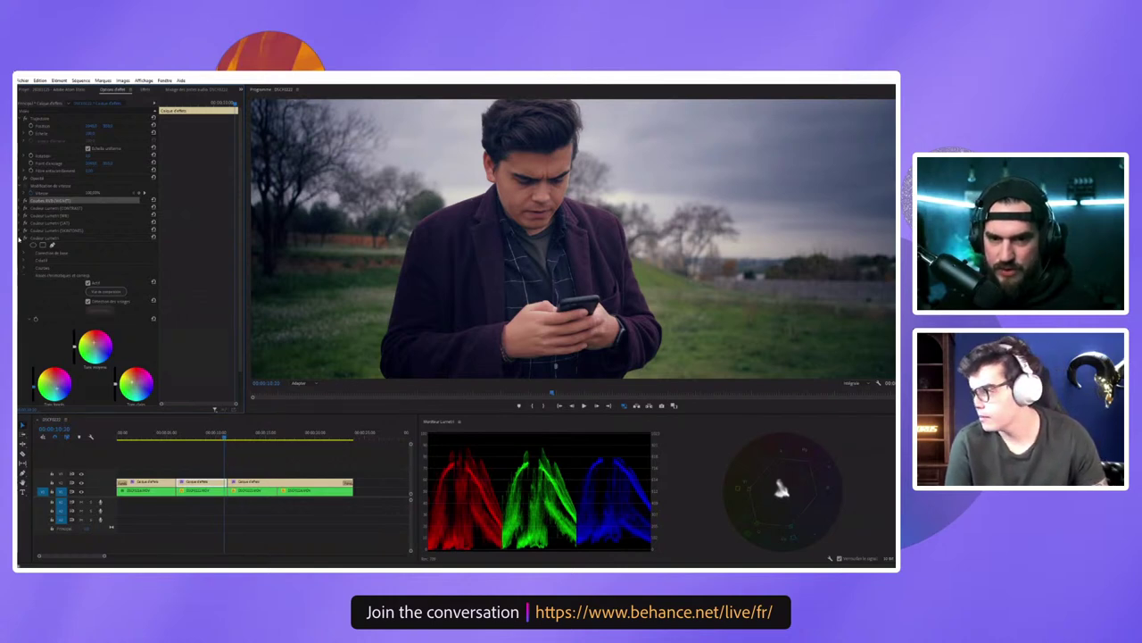
left_click(24, 238)
Step: Rename the selected Lumetri effect in the stack
right_click(54, 239)
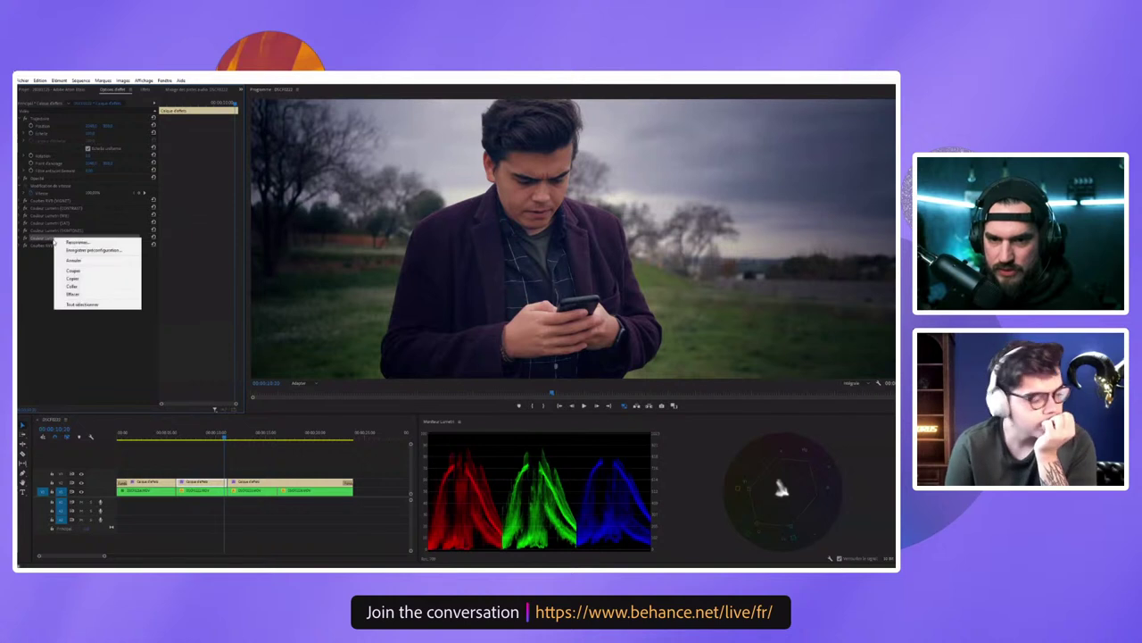
left_click(76, 242)
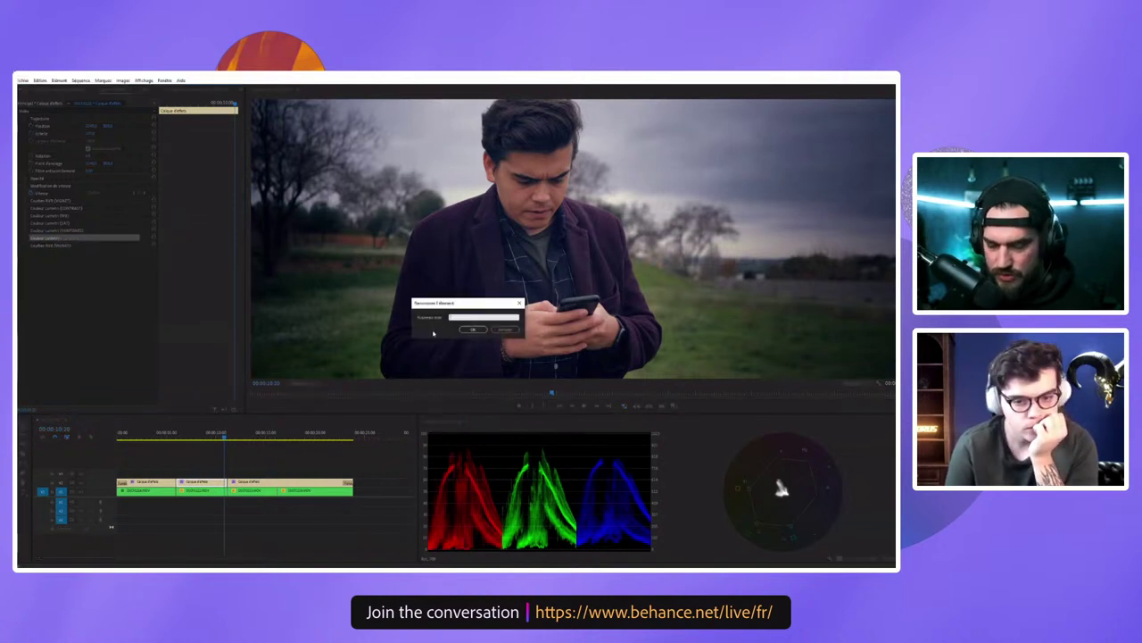
left_click(473, 329)
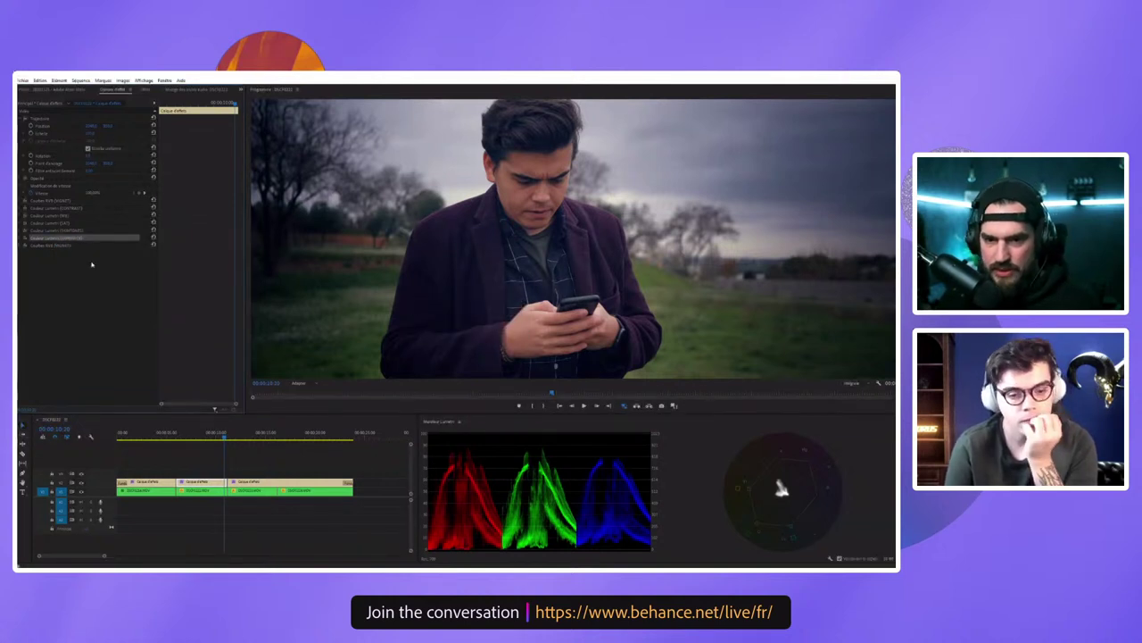
Step: Raise the RGB Curves master curve to brighten the image
left_click(26, 247)
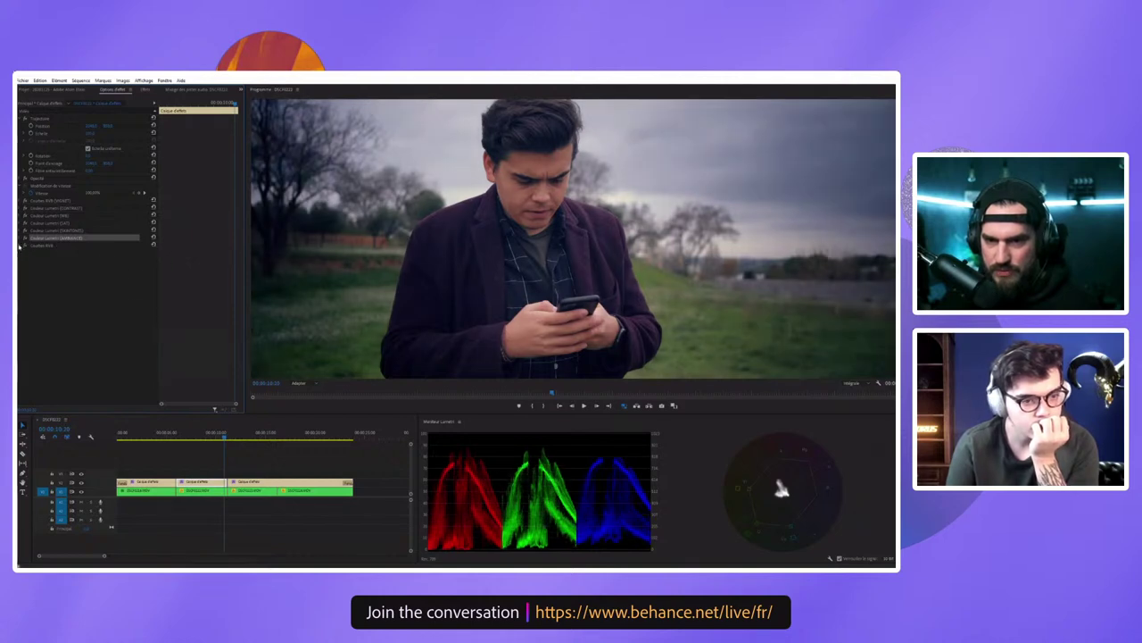
left_click(20, 246)
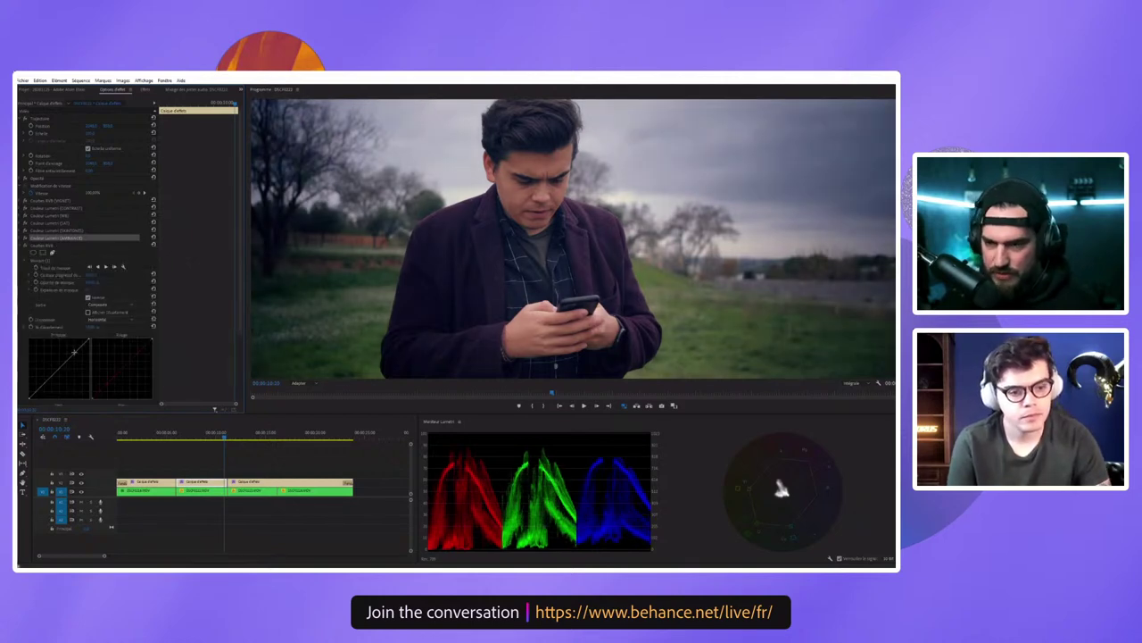
mouse_move(74, 352)
left_mouse_down()
mouse_move(68, 344)
mouse_move(46, 375)
left_mouse_up()
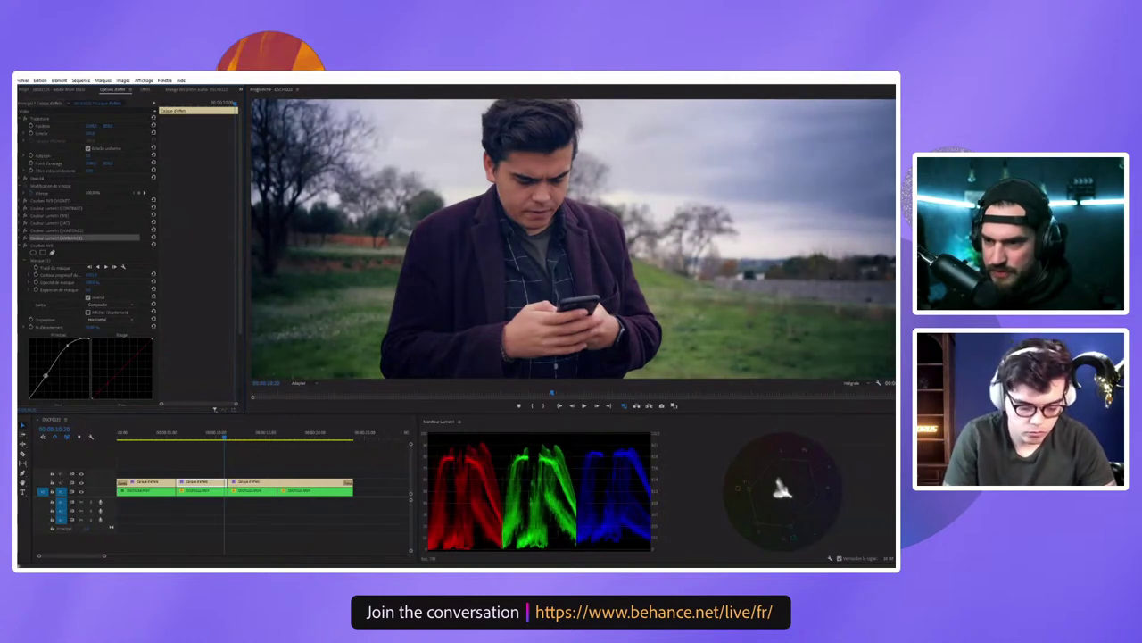
Step: Set the Program monitor zoom to 25% and delete the RGB curves effect's elliptical mask
left_click(300, 384)
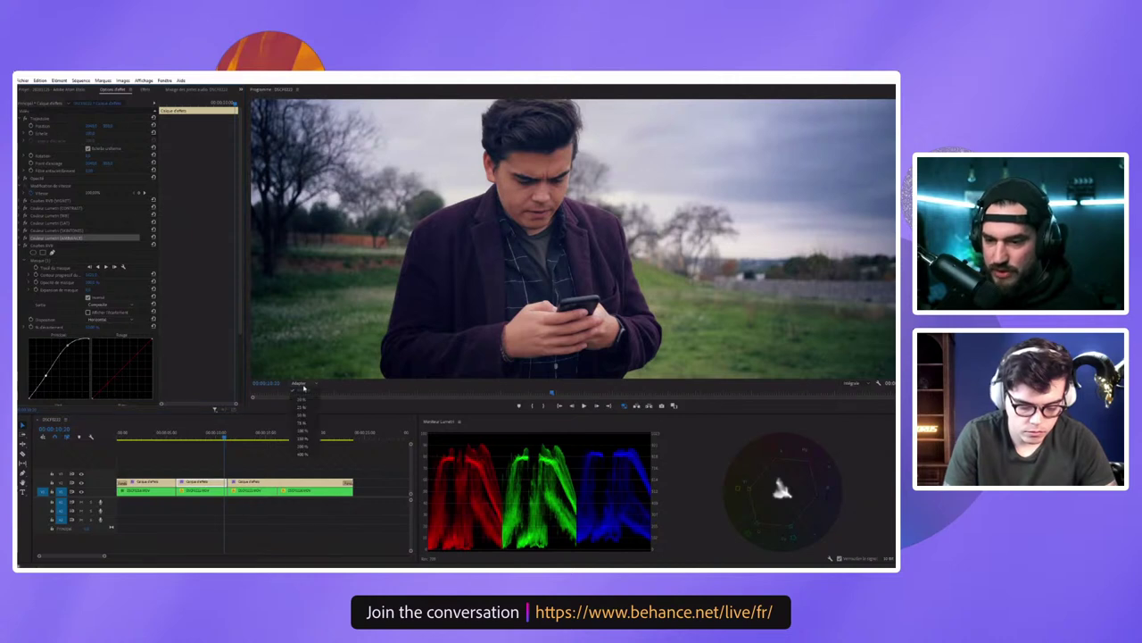
left_click(309, 410)
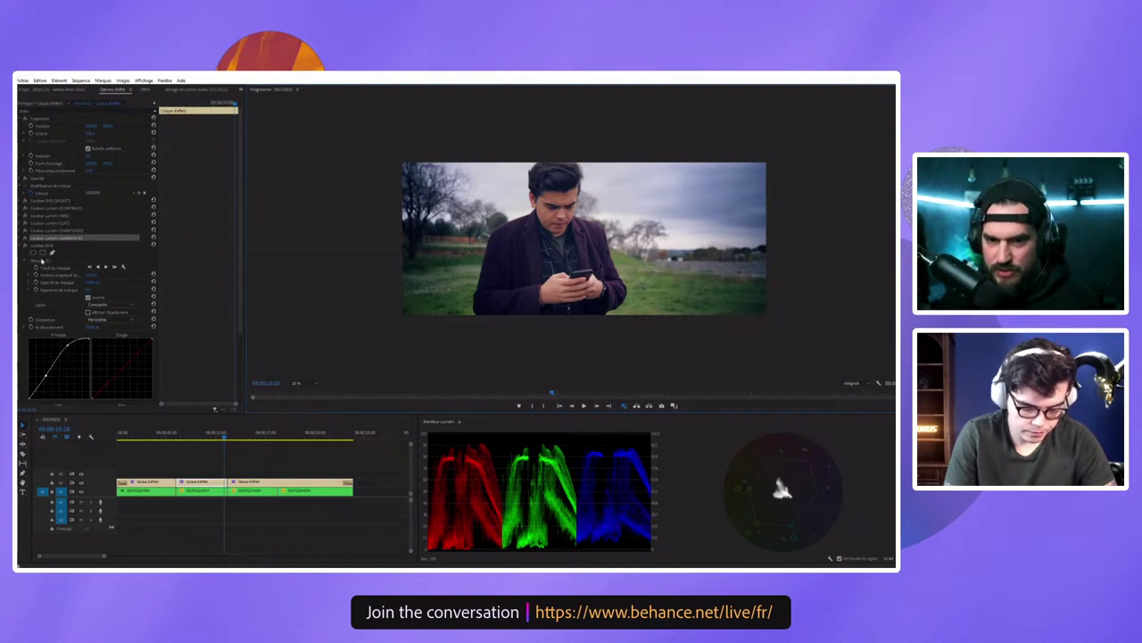
left_click(41, 259)
key("Delete")
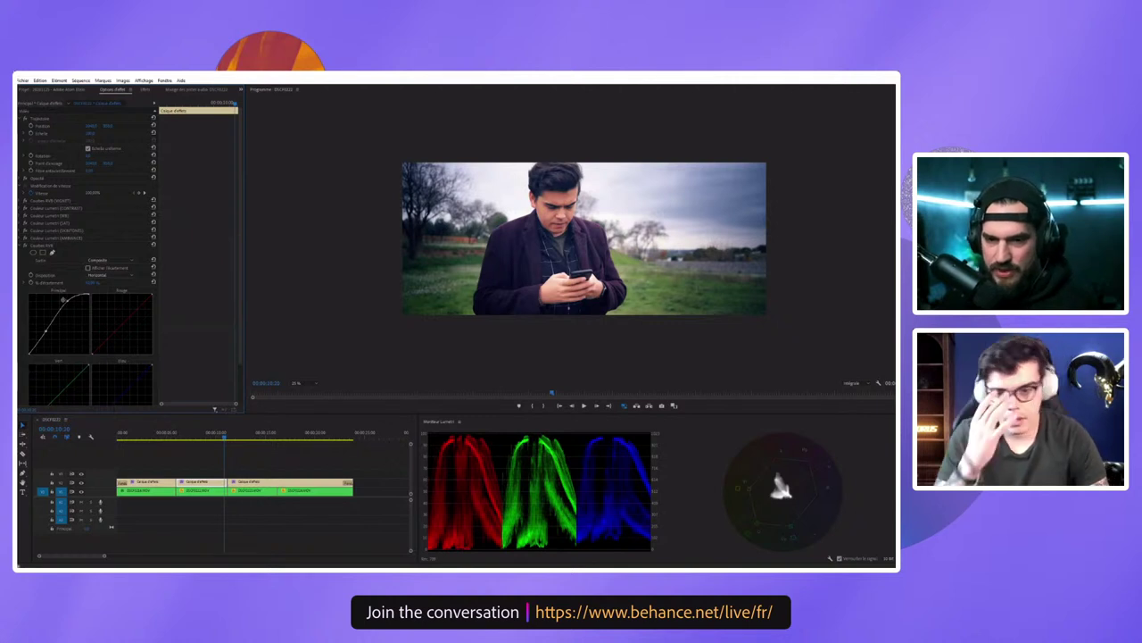
Step: Ease the RGB curve back to nearly straight, then expand the Lumetri effect
left_click_drag(46, 331, 47, 336)
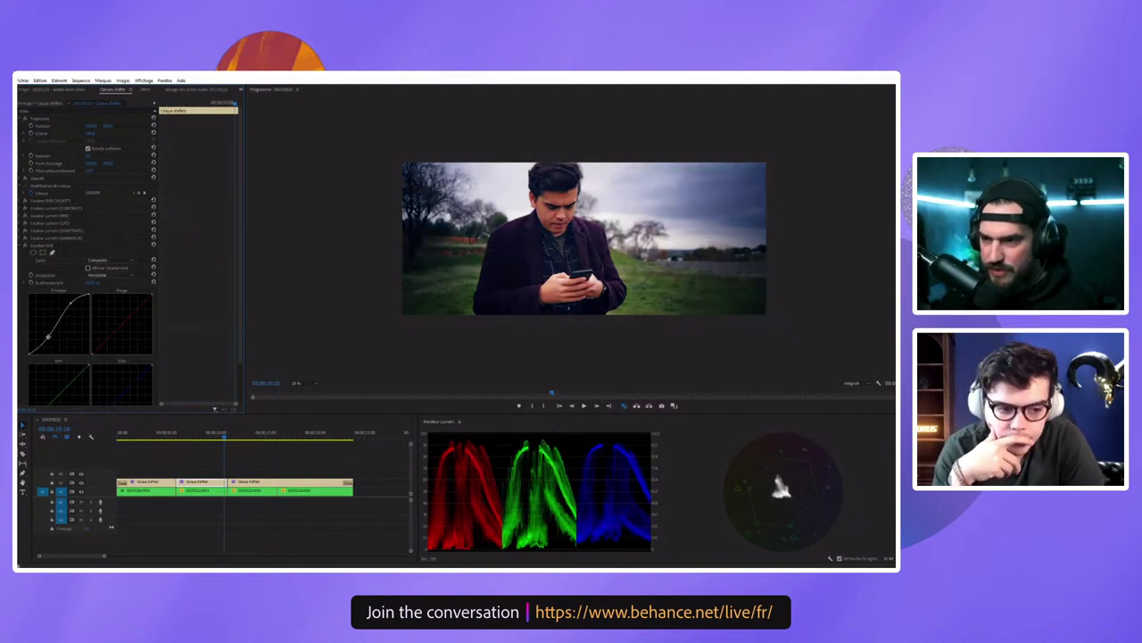
left_click(21, 202)
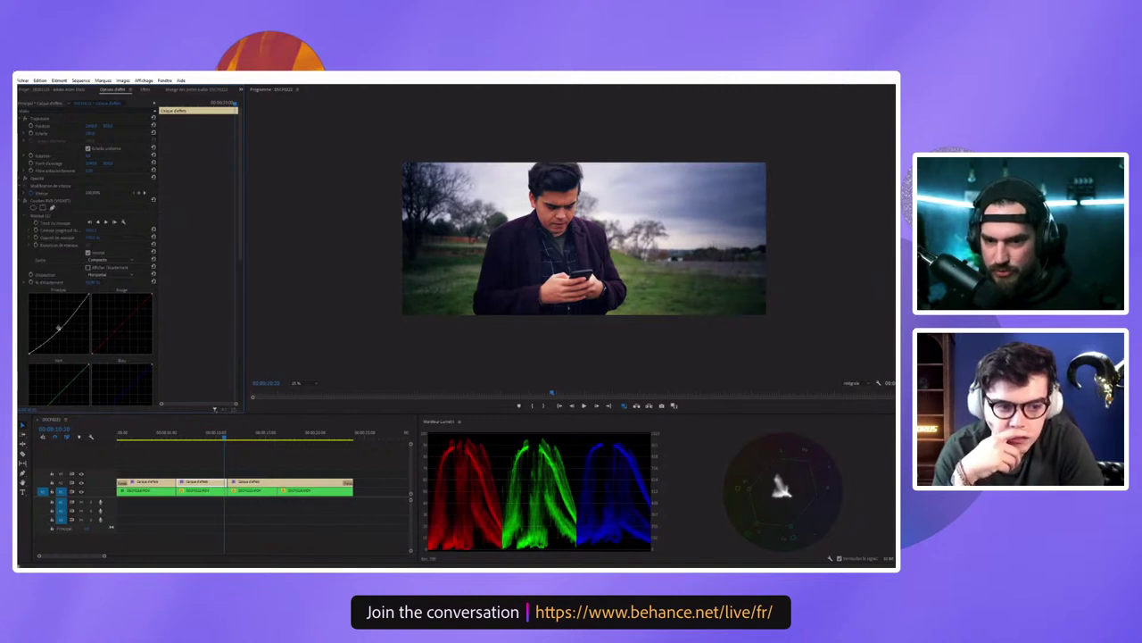
left_click_drag(57, 329, 57, 324)
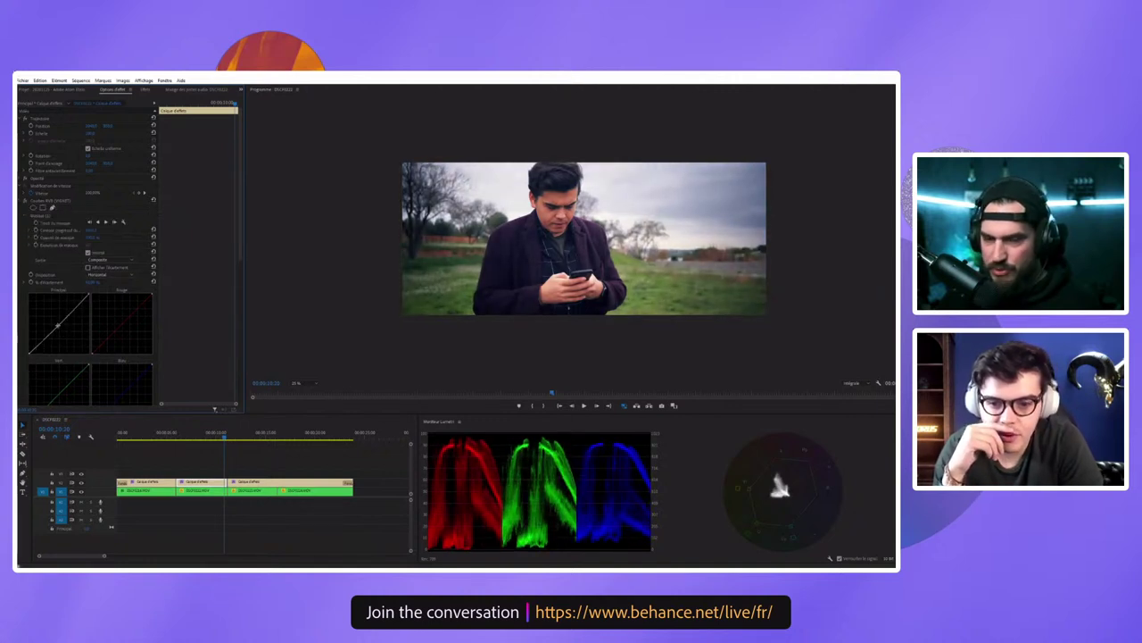
left_click(20, 202)
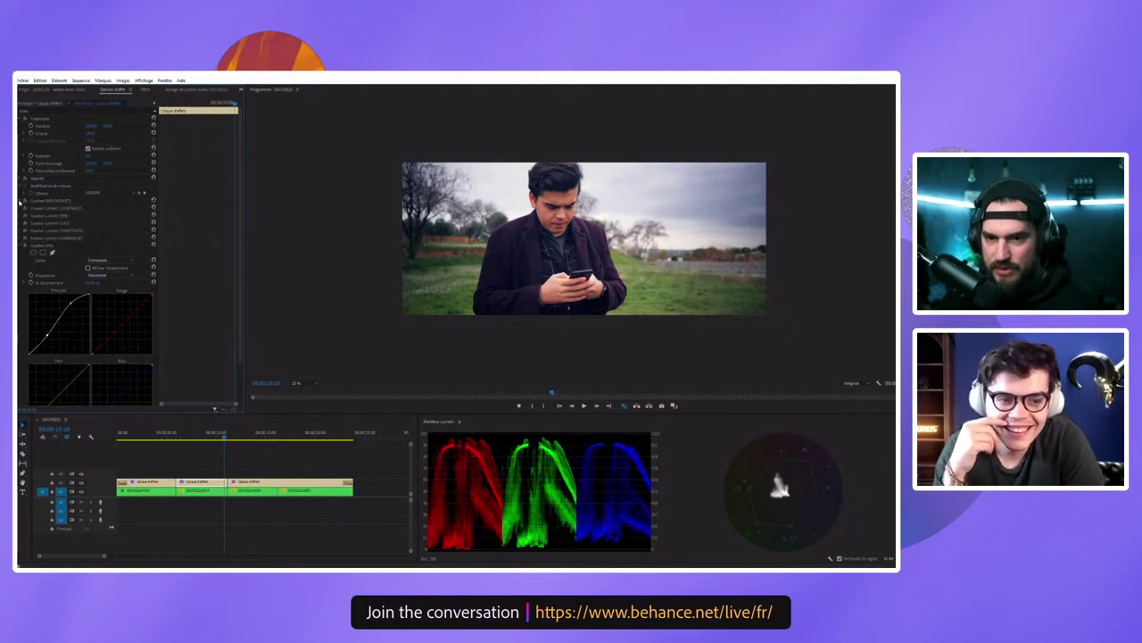
left_click(21, 231)
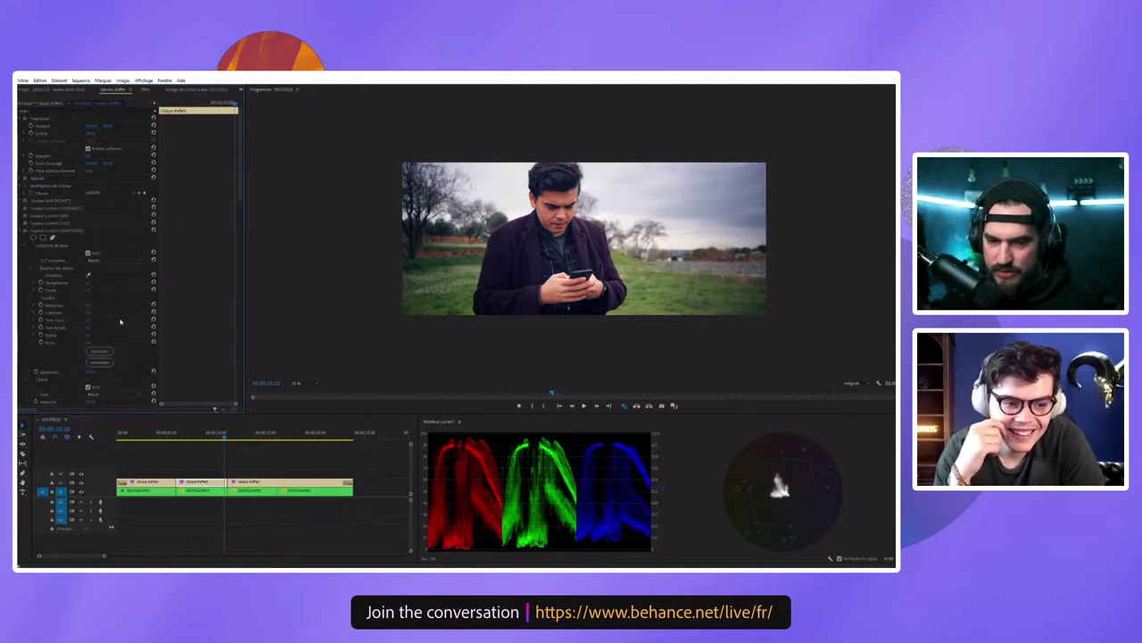
Step: Test the Lumetri hue wheel, shifting the flowers toward blue and then orange-red
scroll(121, 321, "down", 10)
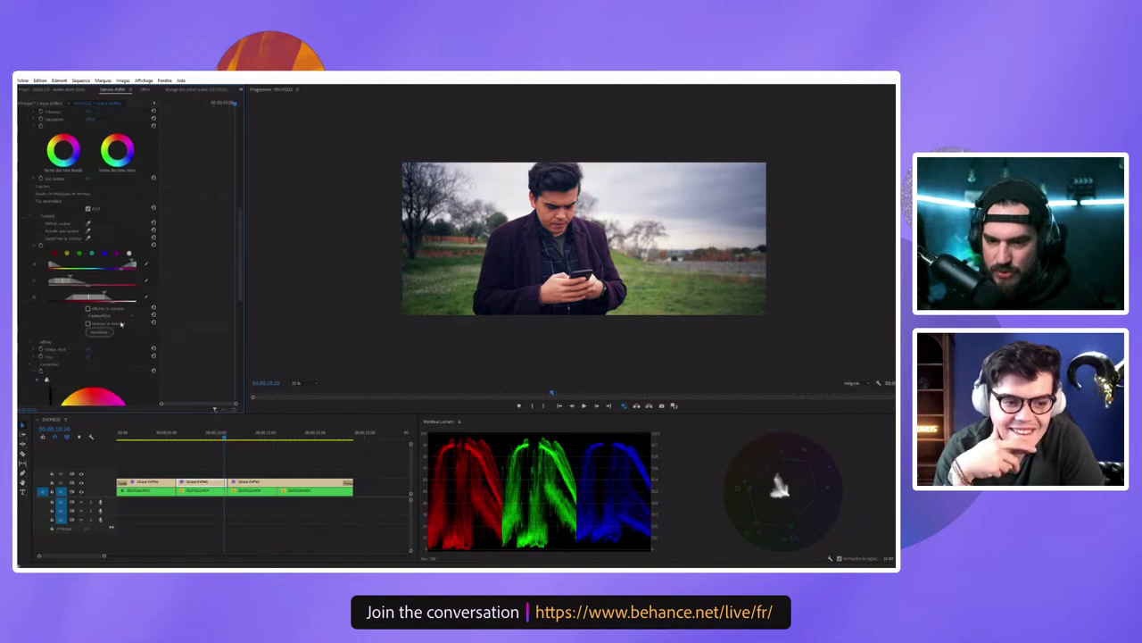
scroll(120, 323, "down", 2)
scroll(107, 323, "down", 1)
scroll(89, 322, "down", 2)
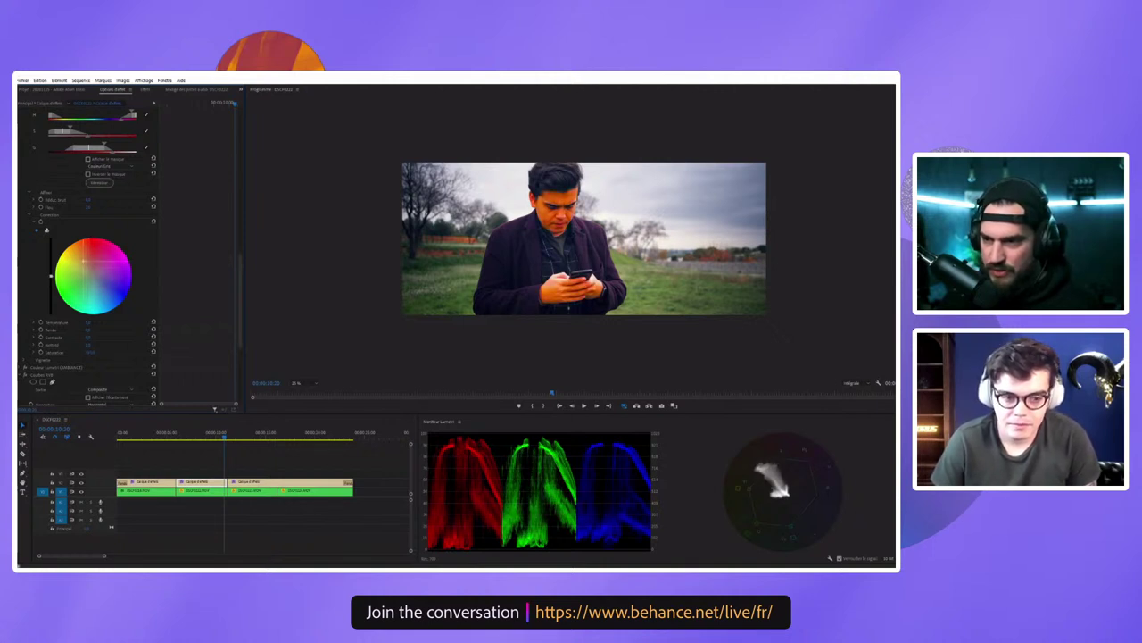
left_click_drag(85, 259, 86, 261)
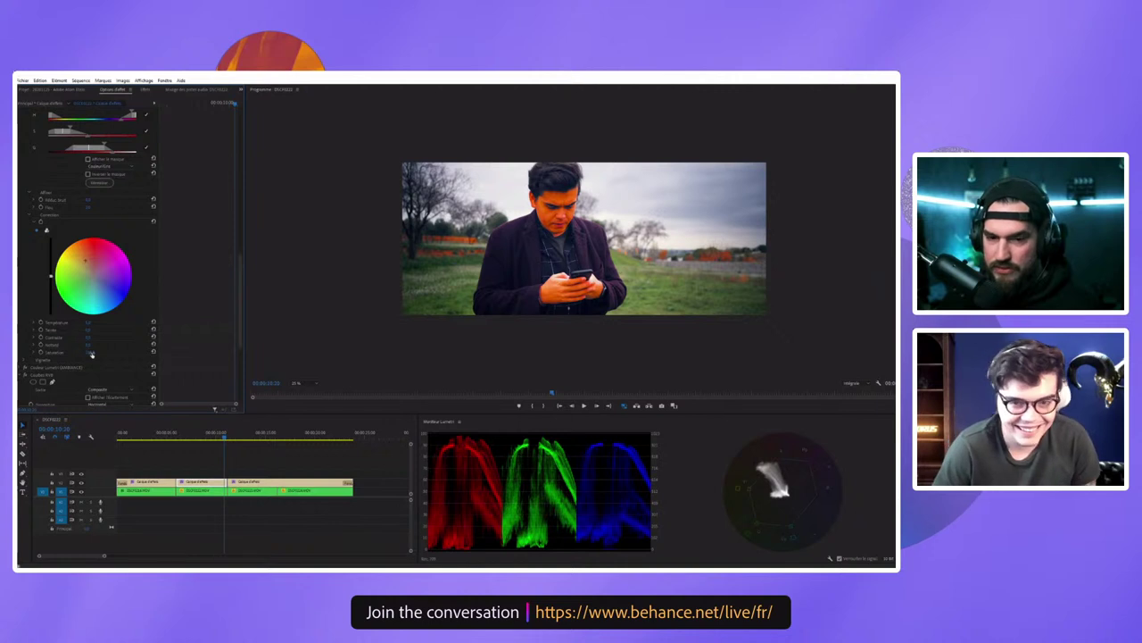
left_click_drag(107, 287, 60, 312)
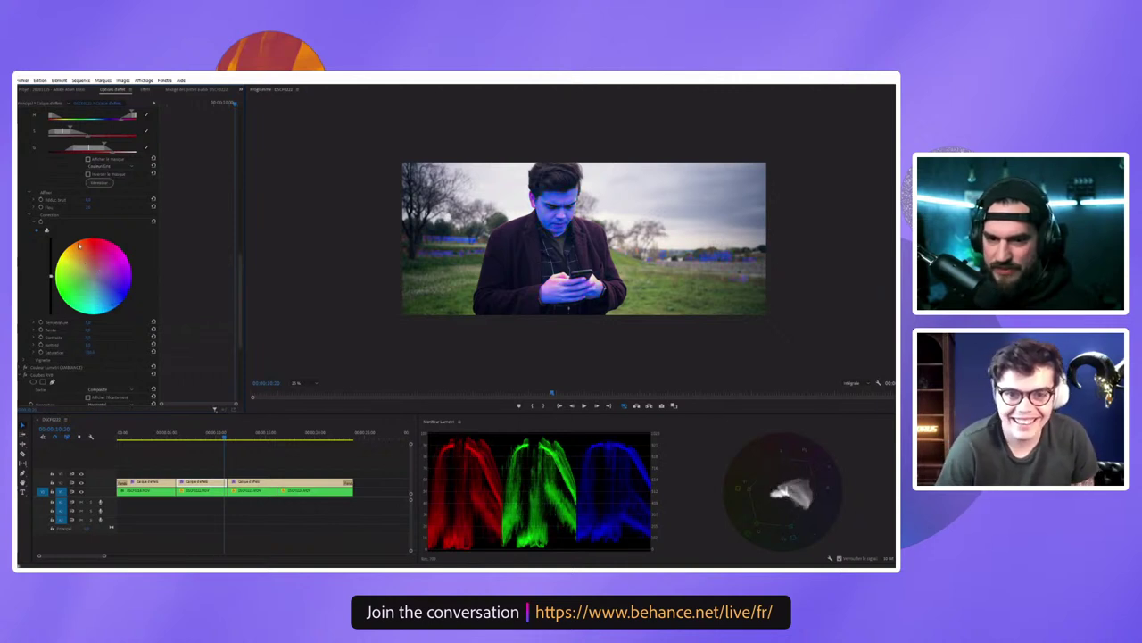
left_click_drag(83, 257, 82, 242)
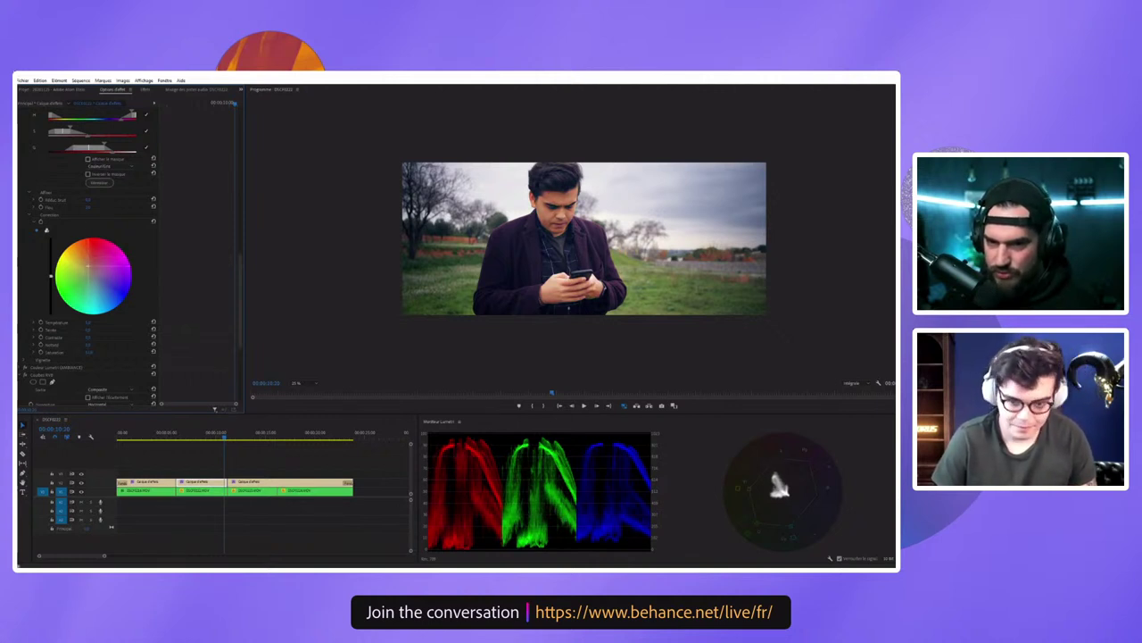
left_click_drag(87, 265, 90, 270)
Step: Reset the hue wheel to neutral and enter a new Tint value
double_click(91, 277)
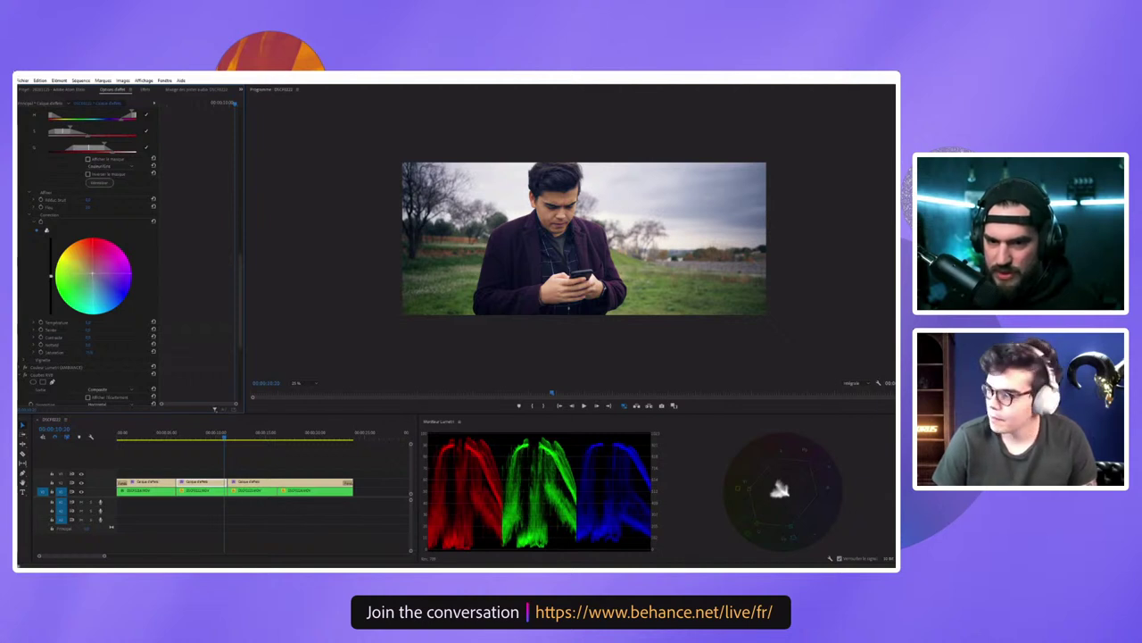
left_click(95, 329)
key("Return")
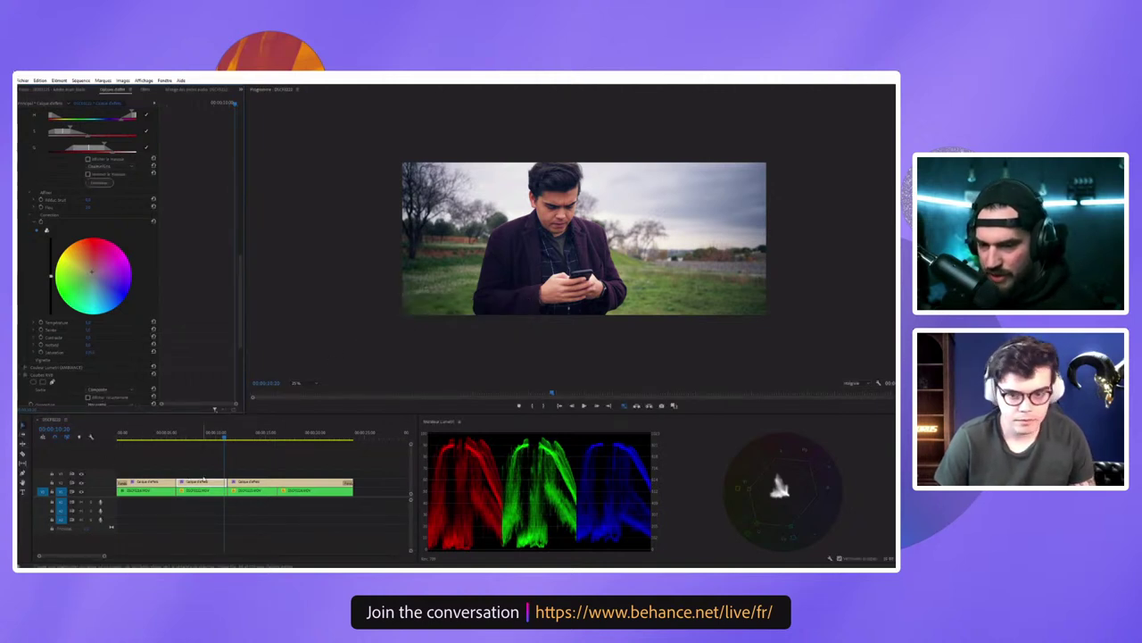
Step: Compare graded and ungraded frames by toggling the V2 adjustment layer, leaving it on
left_click(217, 433)
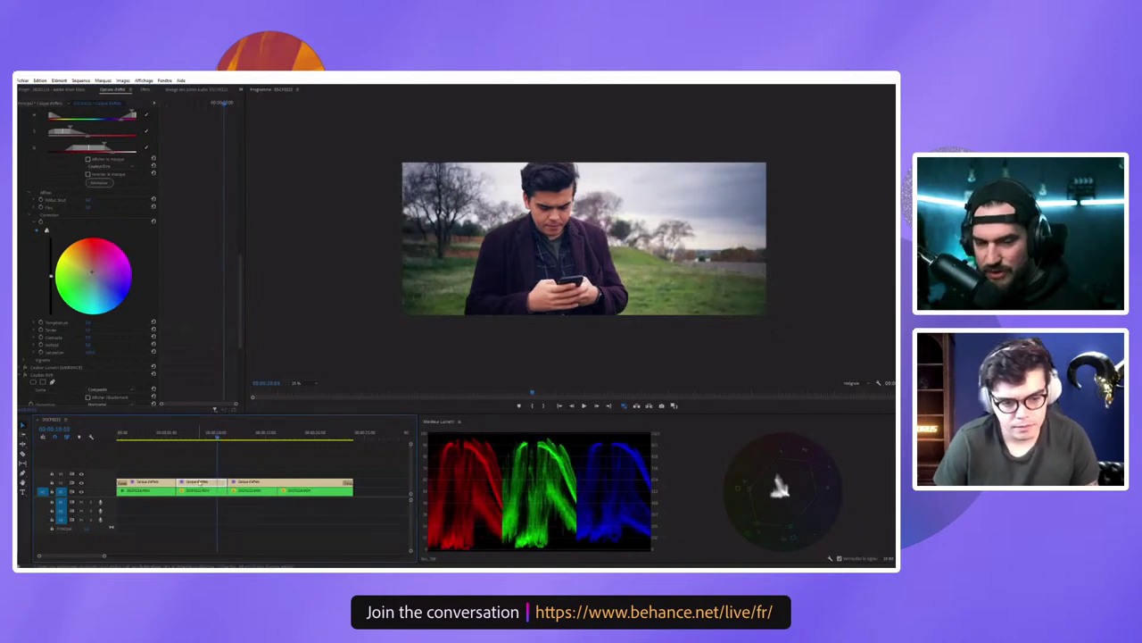
left_click(81, 482)
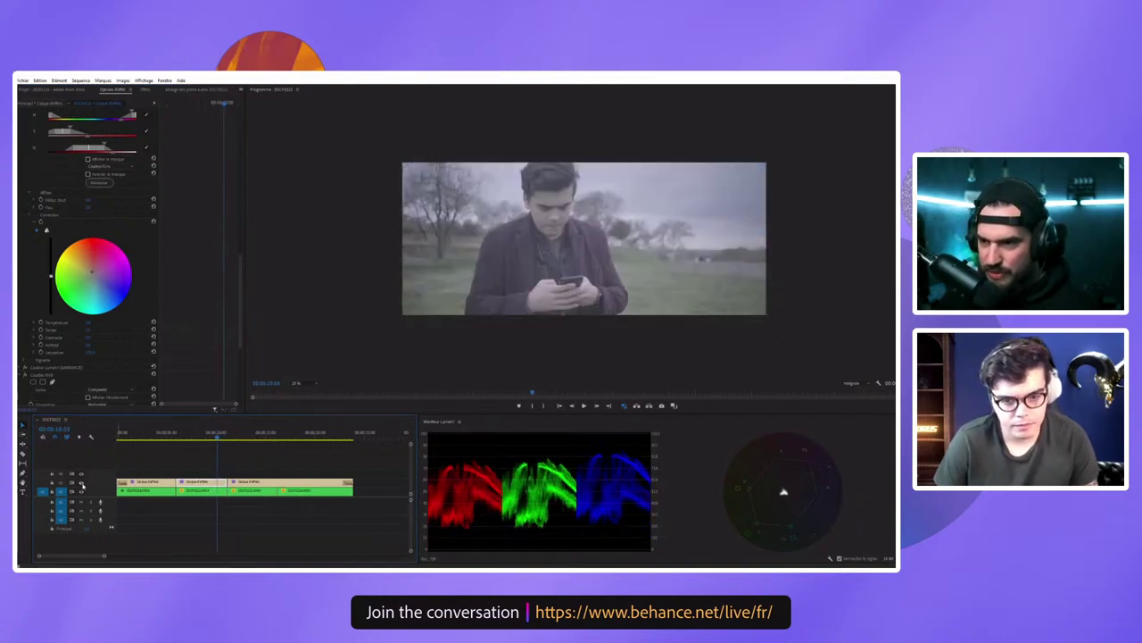
left_click(81, 482)
left_click(81, 482)
left_click(81, 483)
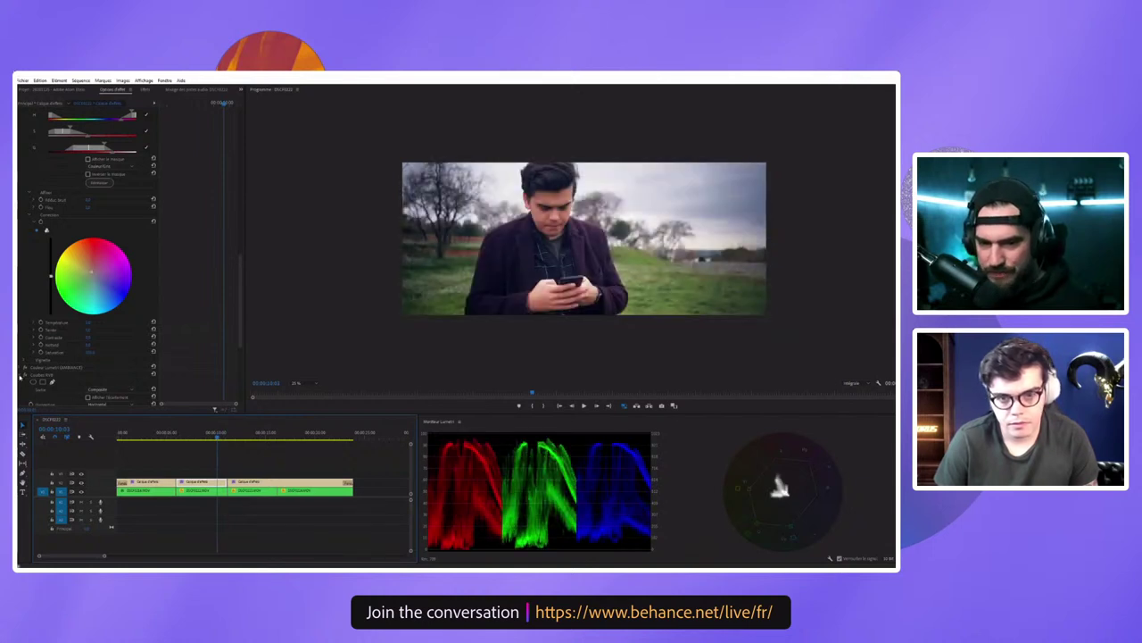
Step: Add and move a new control point on the Lumetri RGB curve
left_click(24, 374)
scroll(53, 357, "down", 5)
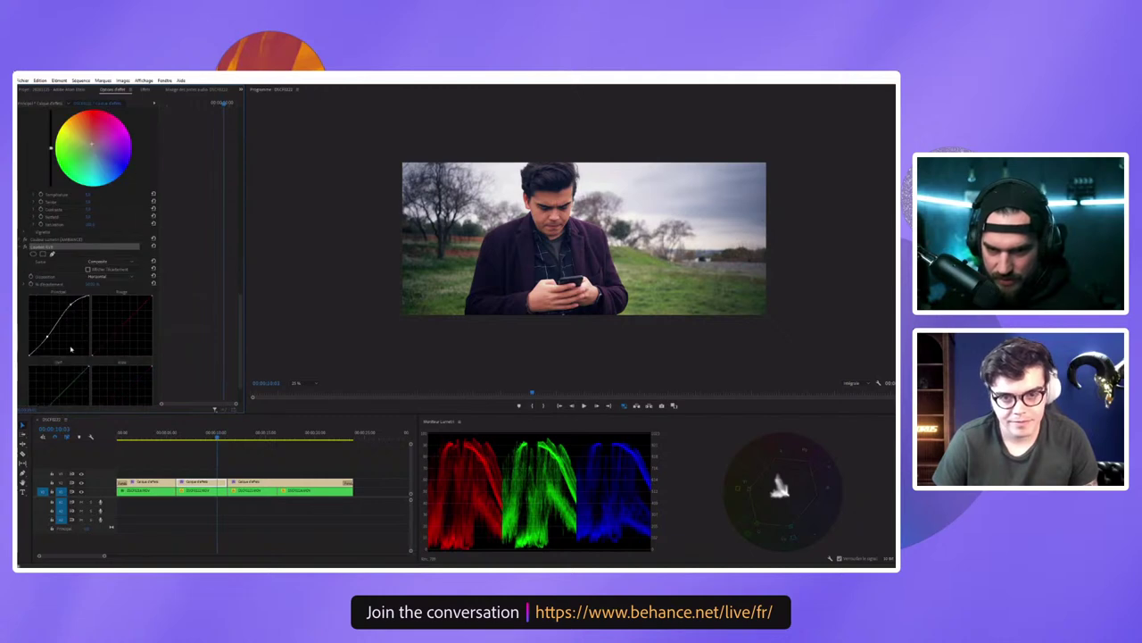
left_click_drag(68, 309, 74, 305)
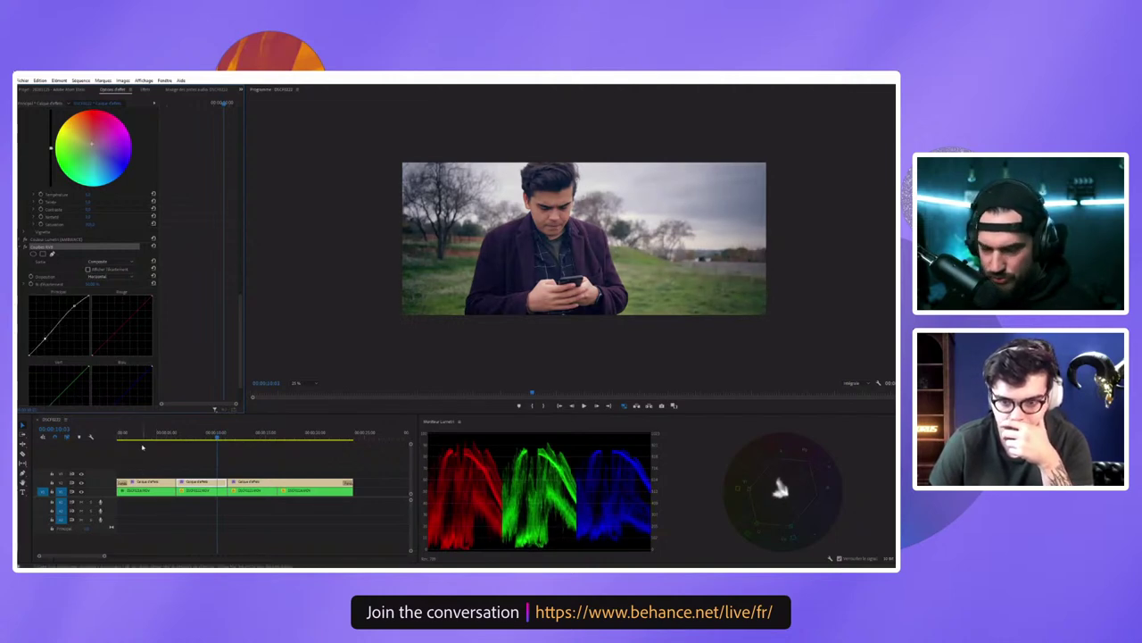
Step: Collapse the HSL Secondary and Contraste Lumetri effect settings
scroll(203, 359, "up", 2)
scroll(203, 358, "up", 8)
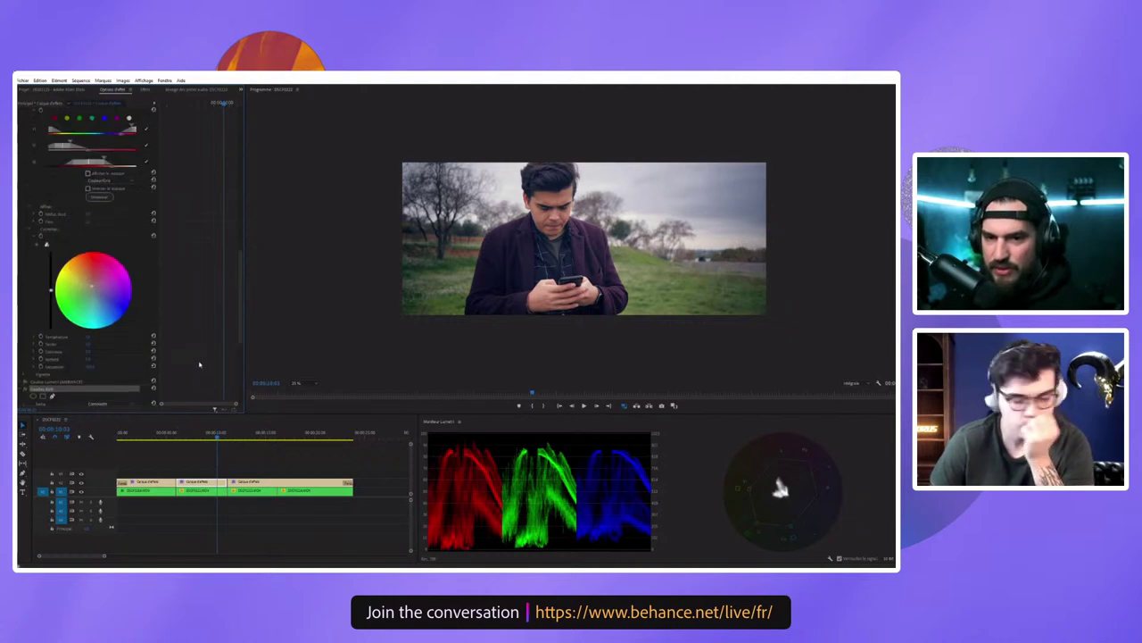
scroll(203, 359, "up", 2)
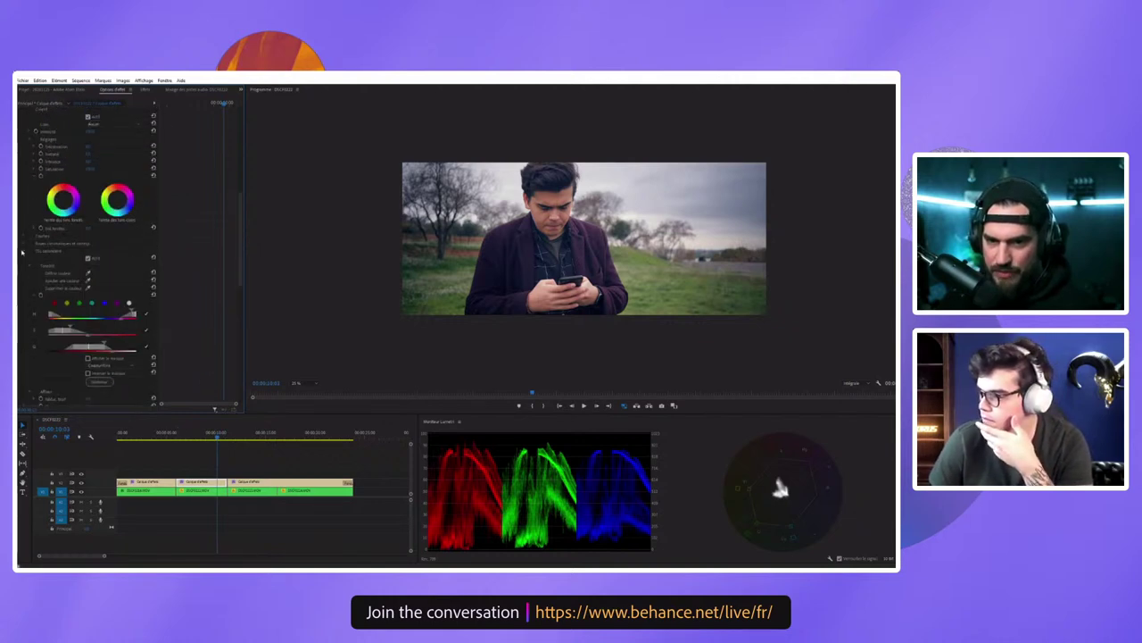
left_click(23, 253)
scroll(99, 259, "up", 2)
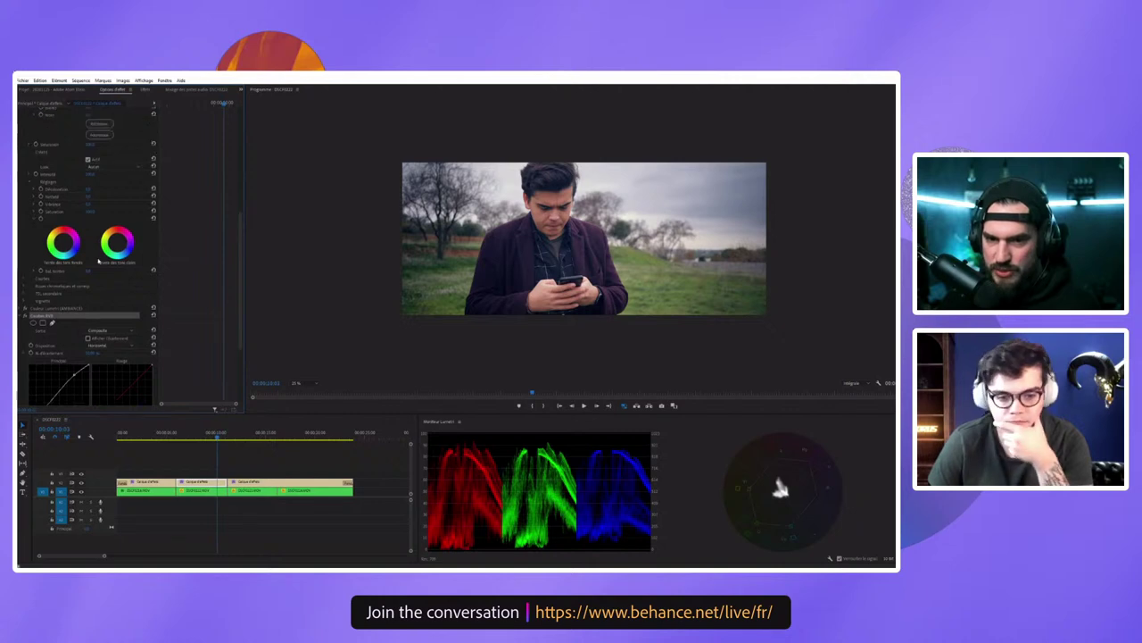
scroll(100, 259, "up", 4)
scroll(55, 224, "up", 5)
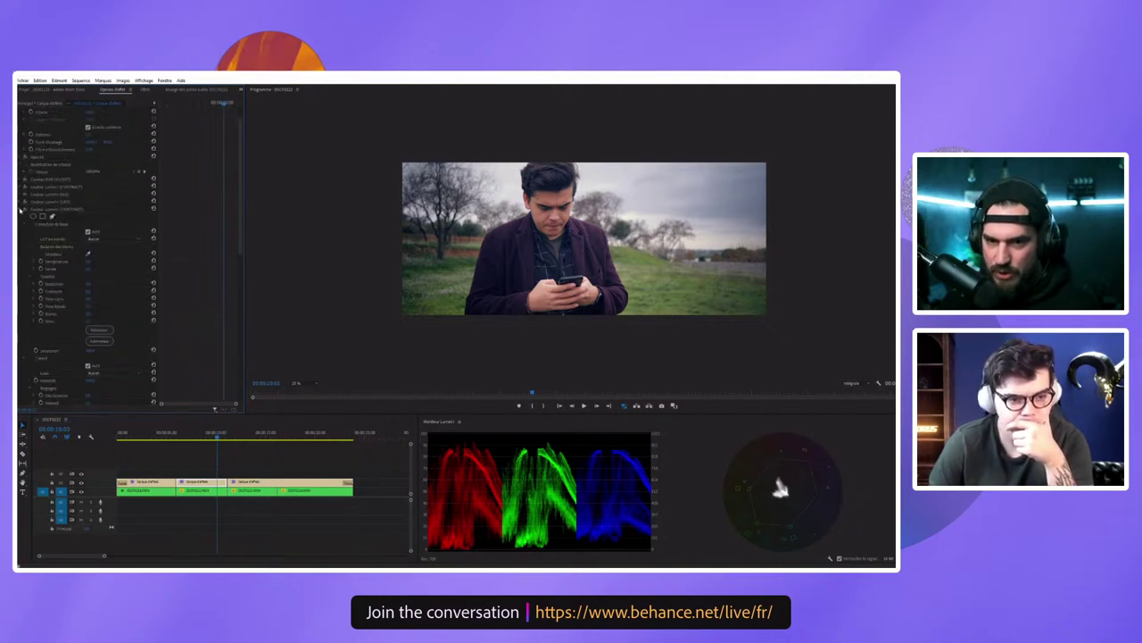
left_click(20, 209)
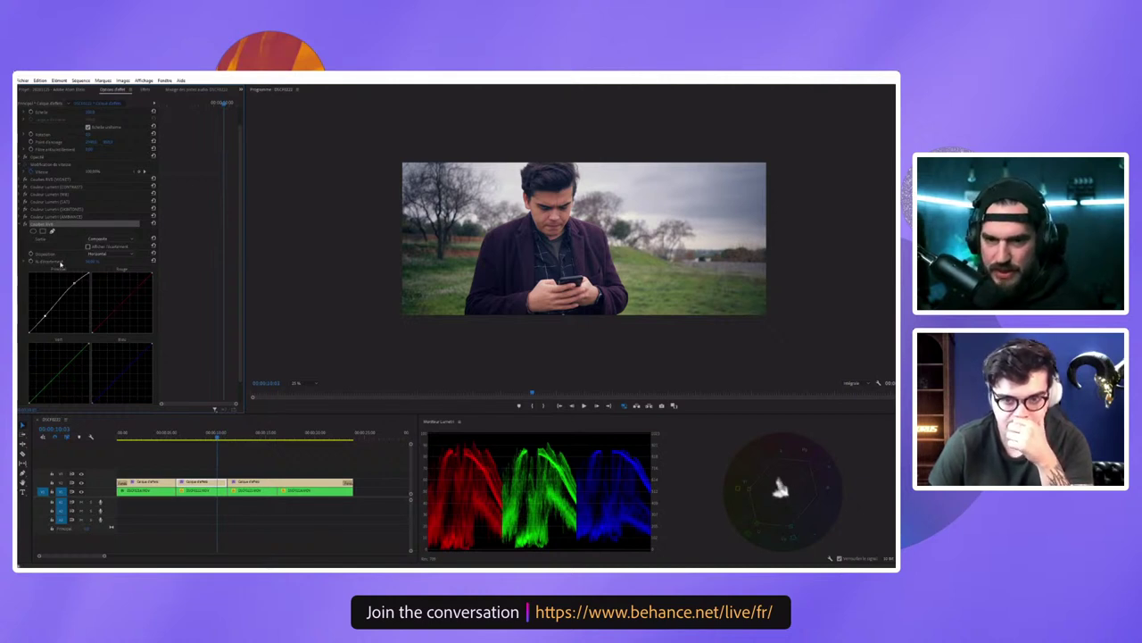
Step: Replace RGB Curves with an extra Lumetri Color effect and switch one Lumetri effect off
left_click(21, 224)
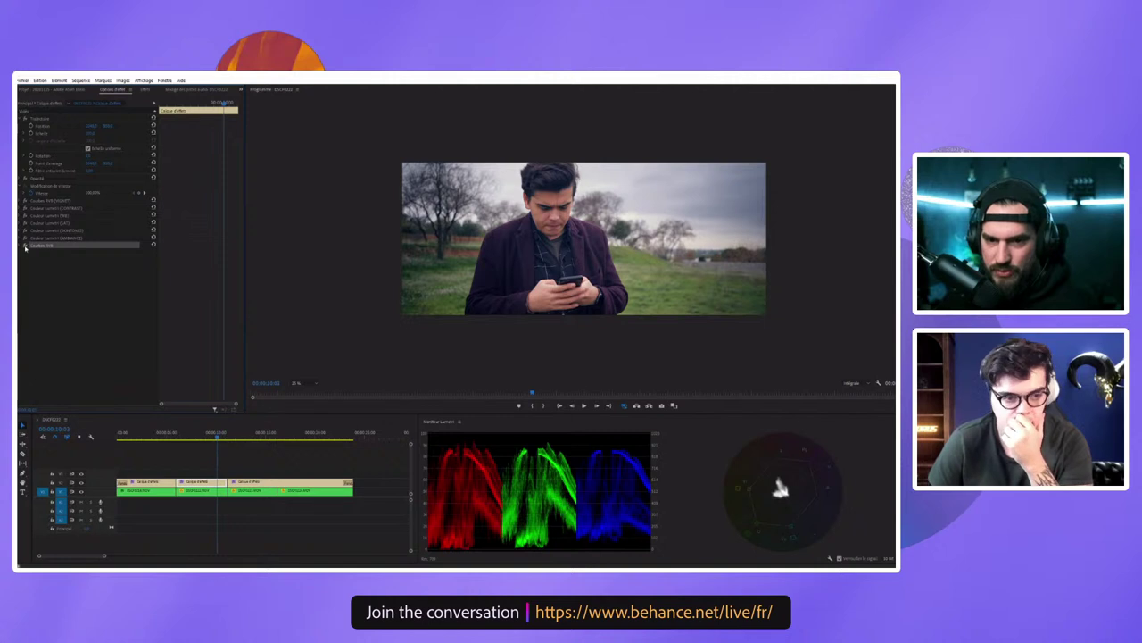
key("Delete")
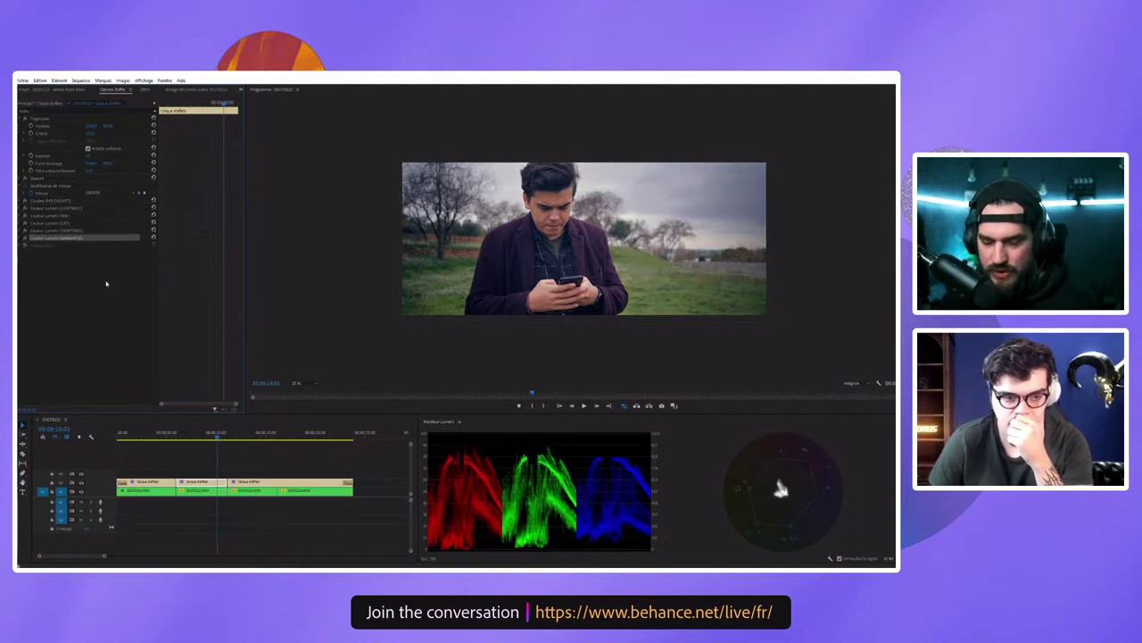
key("ctrl+z")
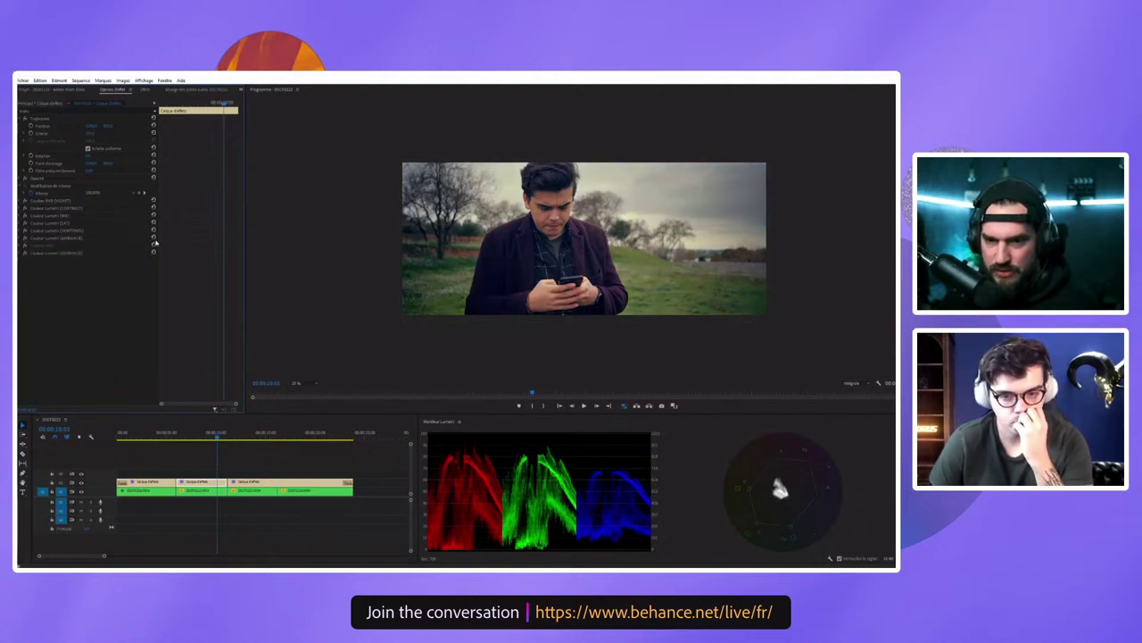
left_click(25, 238)
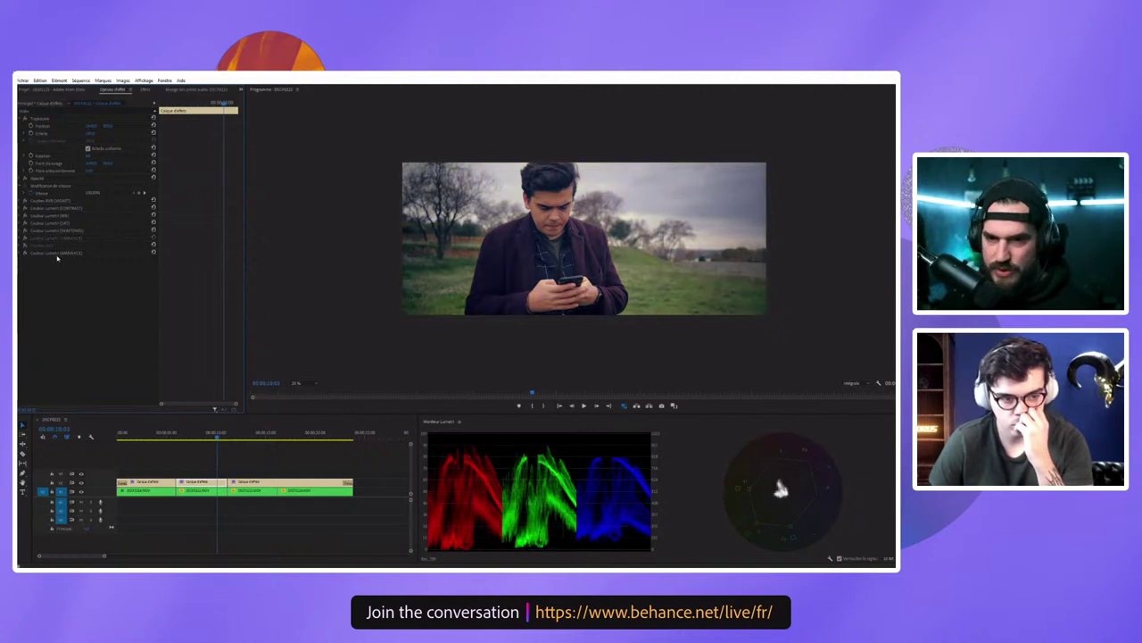
left_click(59, 254)
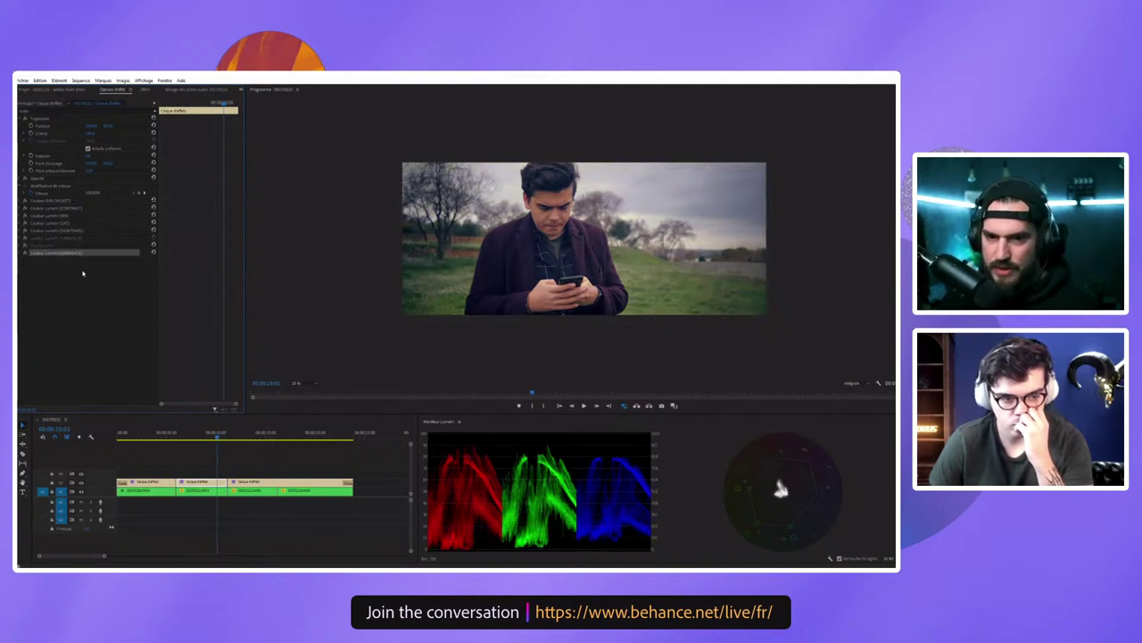
Step: Apply a dark teal Look preset in the bottom Lumetri Color's Creative section
left_click(24, 253)
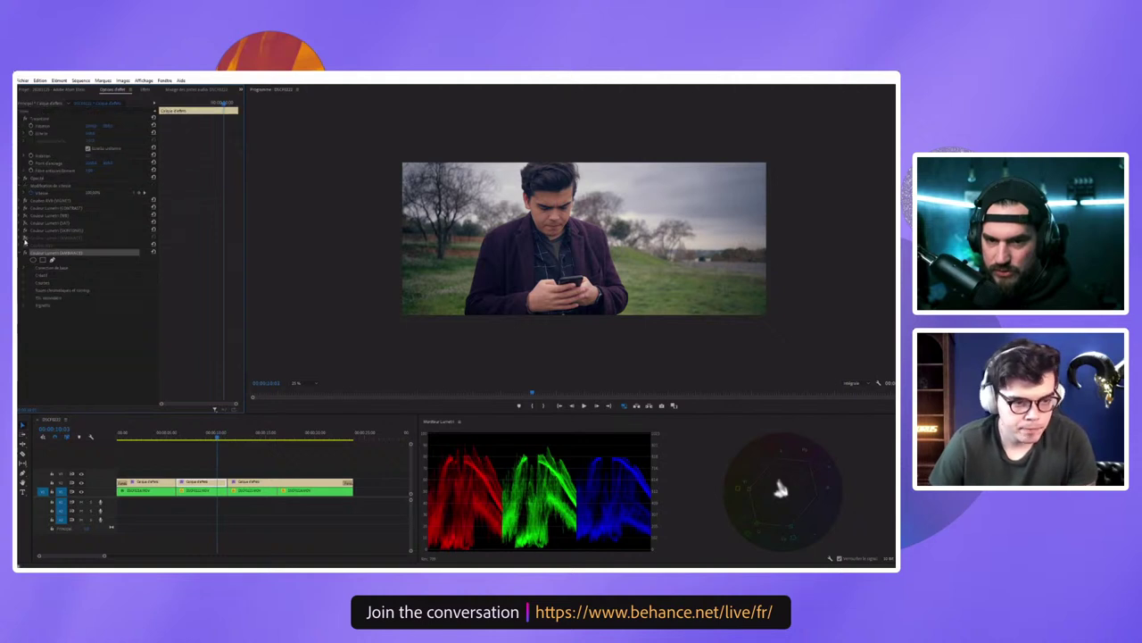
left_click(25, 275)
left_click(127, 292)
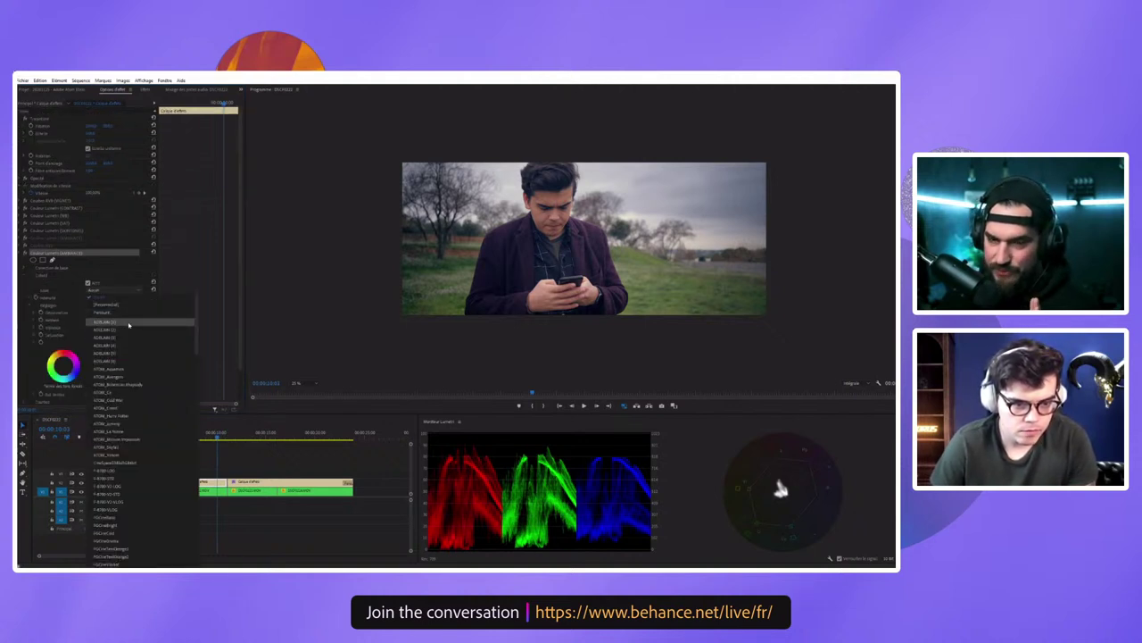
left_click(128, 325)
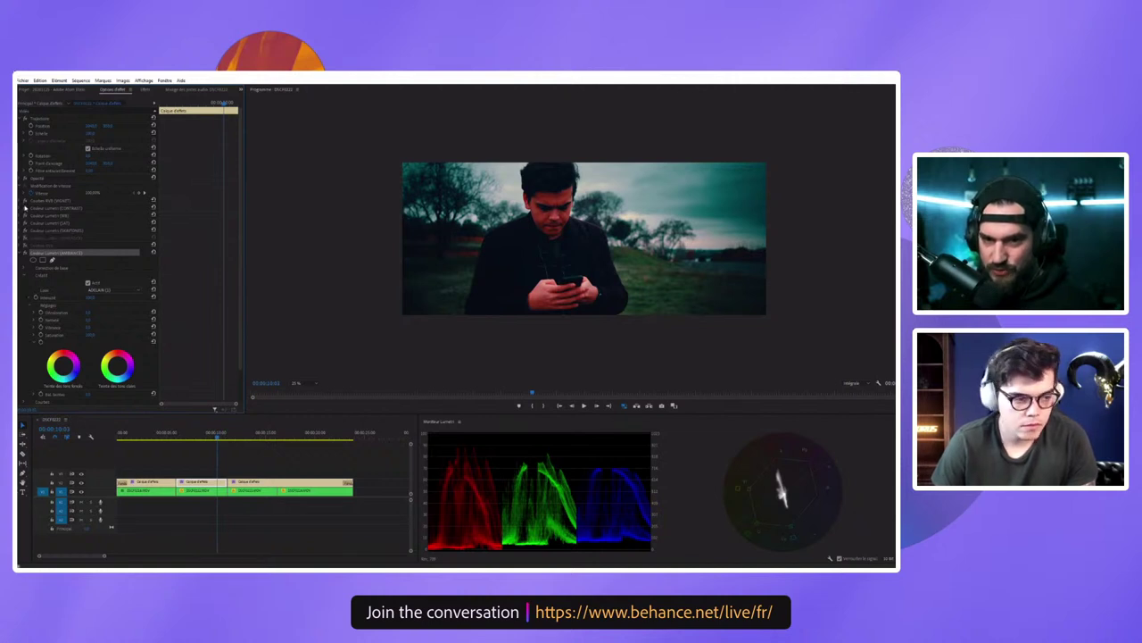
Step: Switch off the five other Lumetri effects to judge the look on its own
left_click(25, 201)
left_click(25, 208)
left_click(25, 215)
left_click(25, 223)
left_click(25, 230)
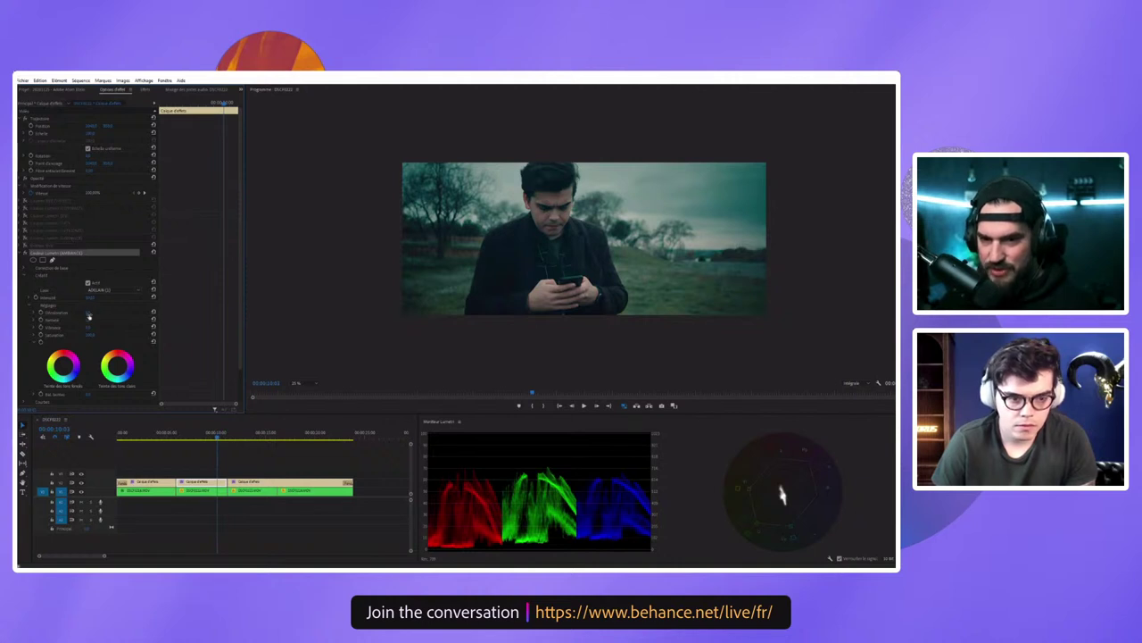
left_click(25, 268)
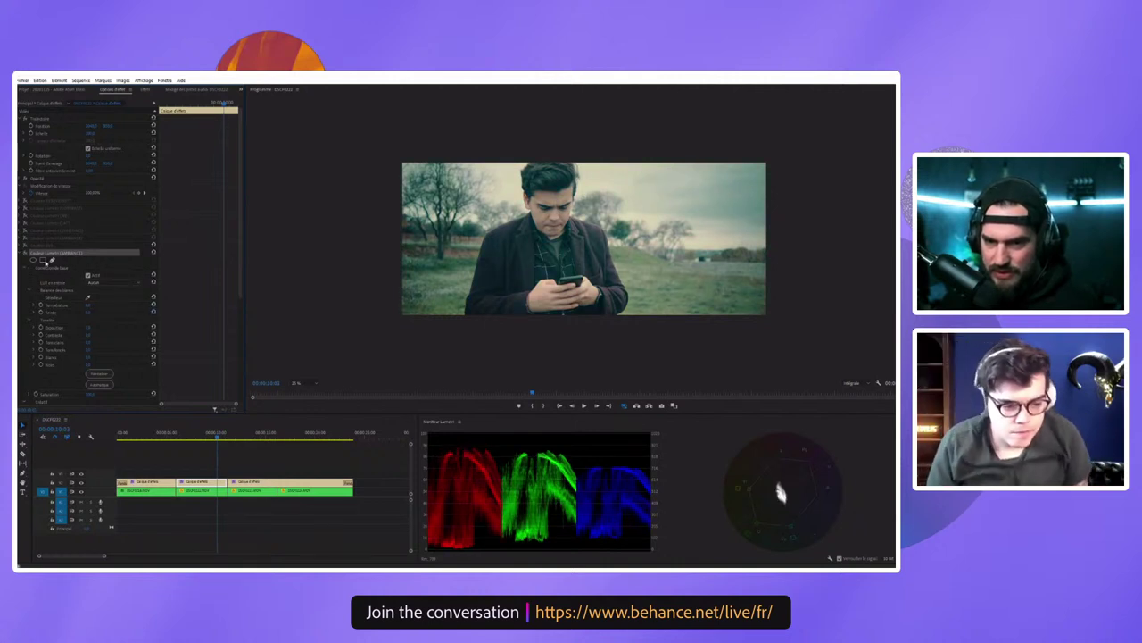
Step: Turn all the disabled Lumetri effects back on for the full teal-and-warm grade
left_click(22, 253)
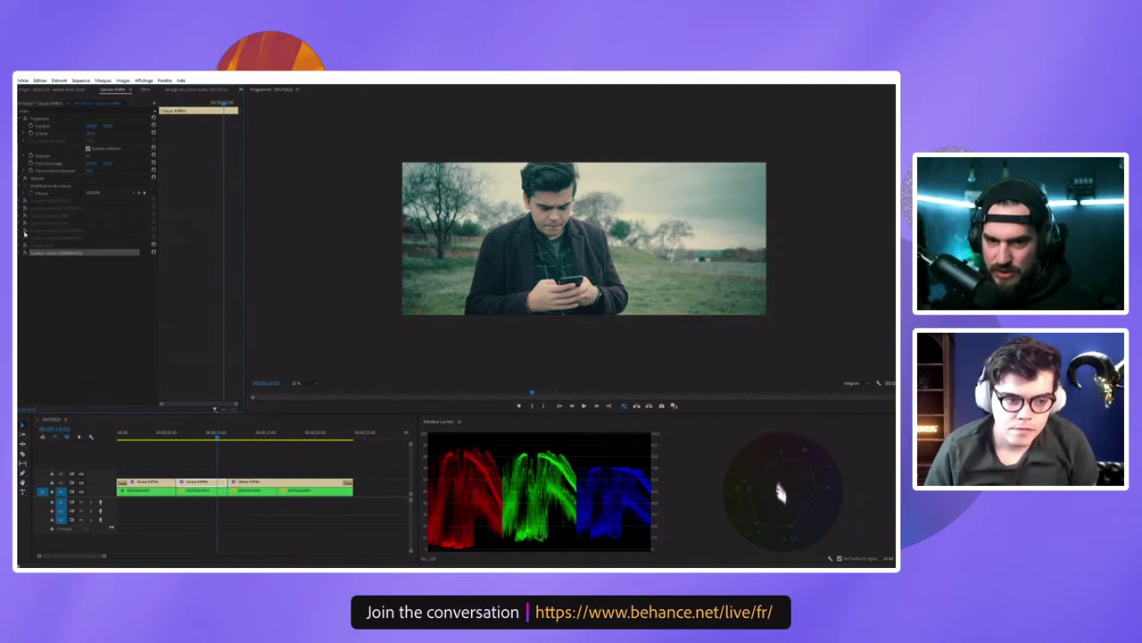
left_click(24, 238)
left_click(24, 229)
left_click(24, 222)
left_click(24, 214)
left_click(24, 207)
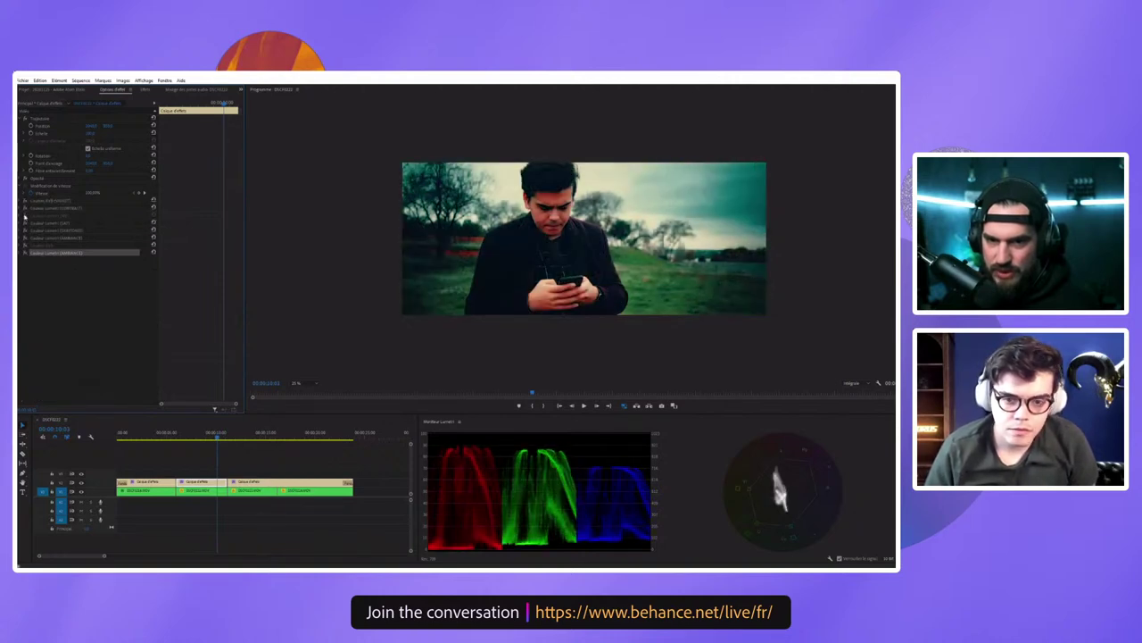
left_click(24, 200)
left_click(24, 244)
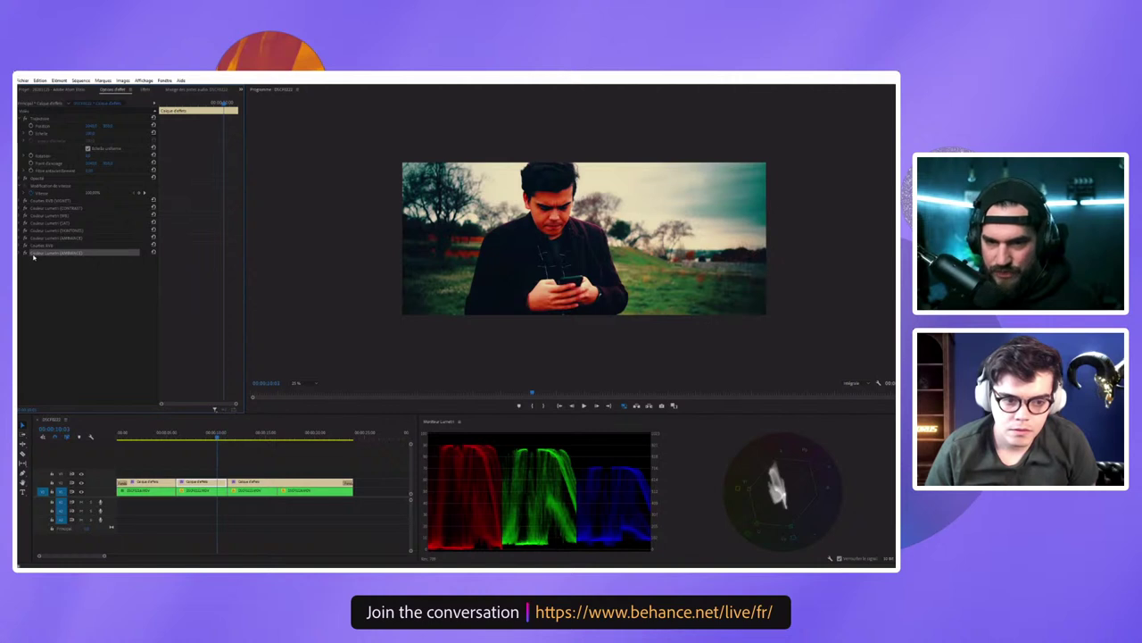
Step: Apply a numbered LUT as the bottom Lumetri Color's creative Look
left_click(22, 253)
scroll(89, 268, "down", 5)
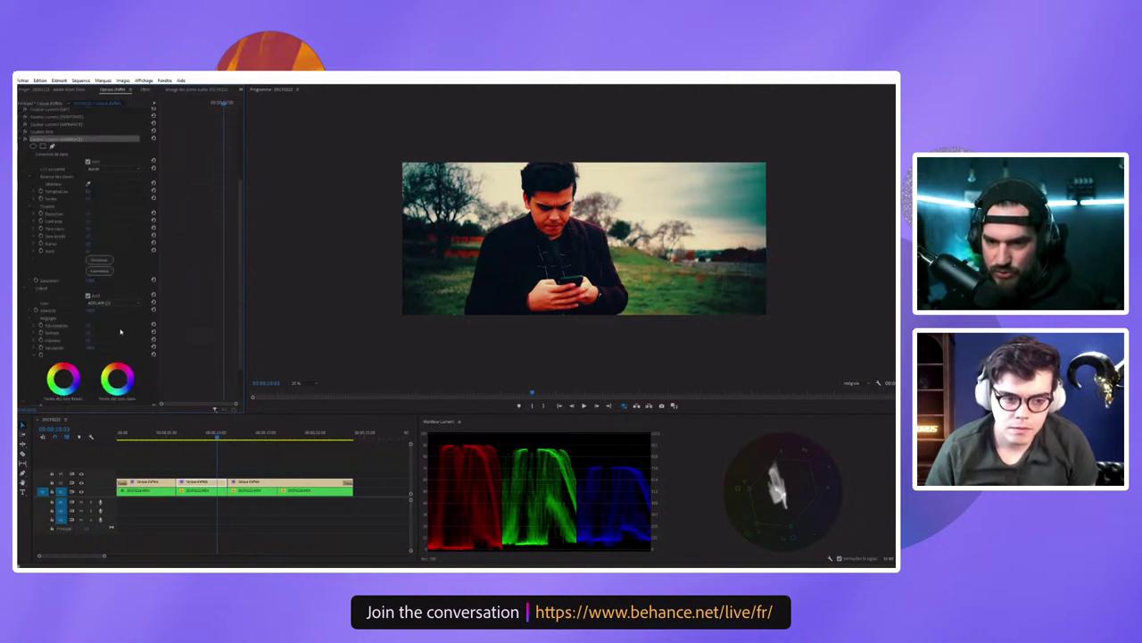
left_click(114, 303)
scroll(143, 386, "down", 5)
scroll(143, 386, "down", 5)
scroll(143, 385, "down", 5)
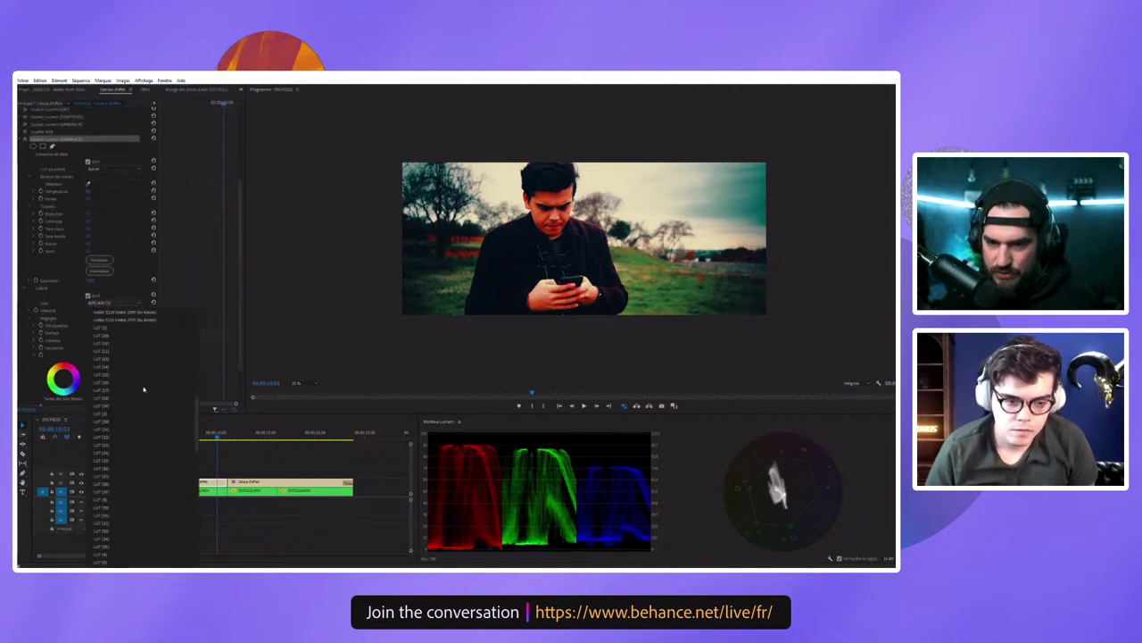
left_click(127, 329)
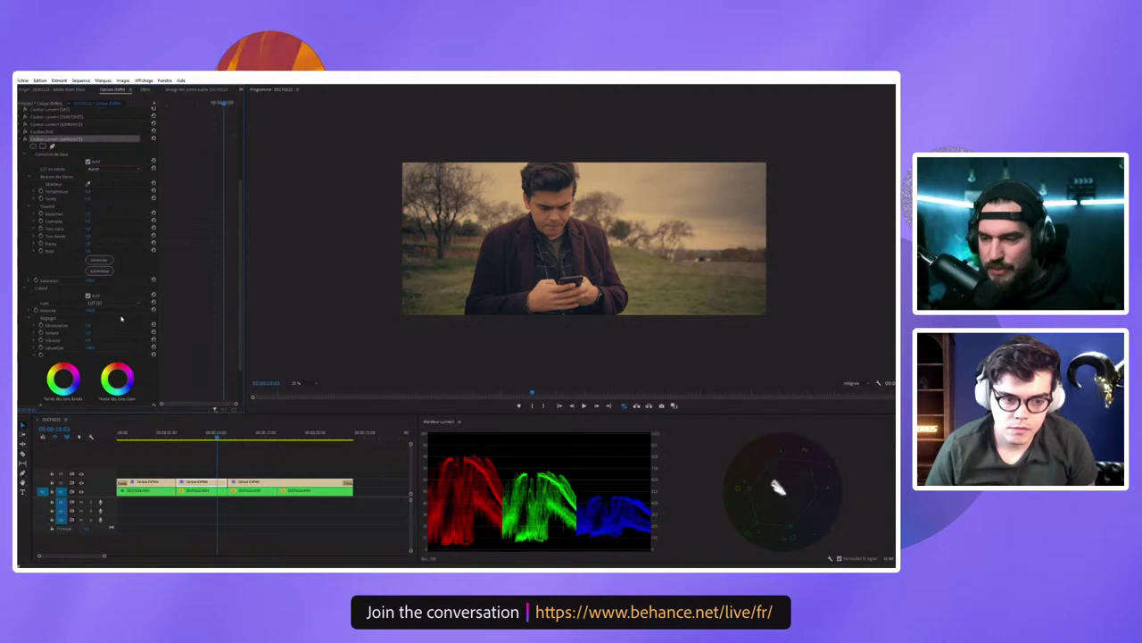
Step: Cycle through the Look LUTs until the warm orange sepia one is applied
left_click(116, 302)
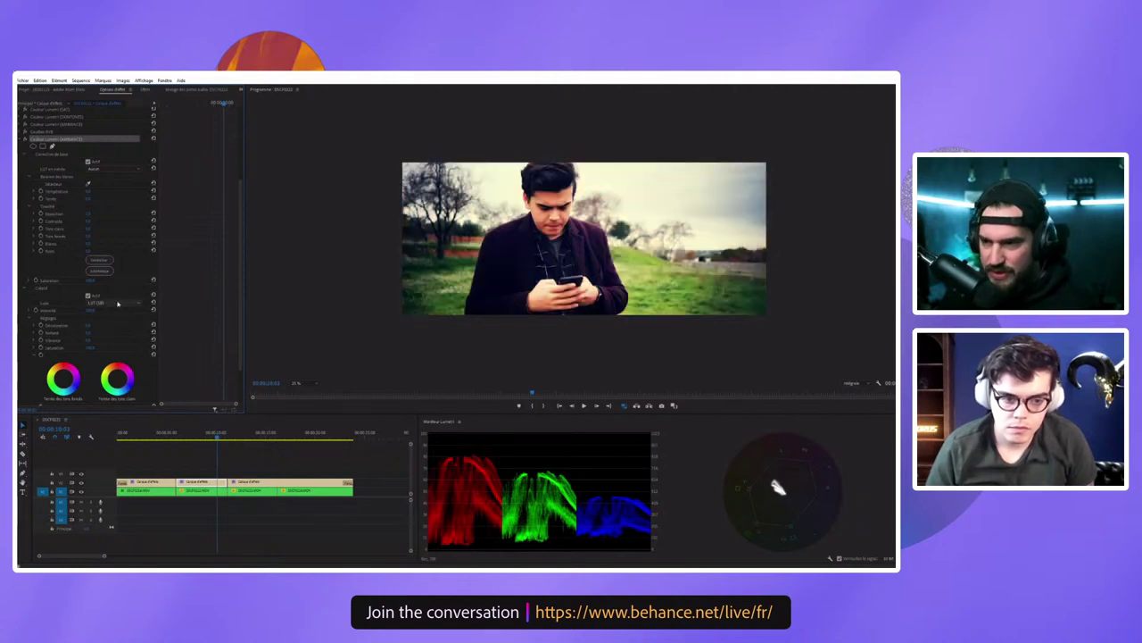
scroll(116, 303, "down", 1)
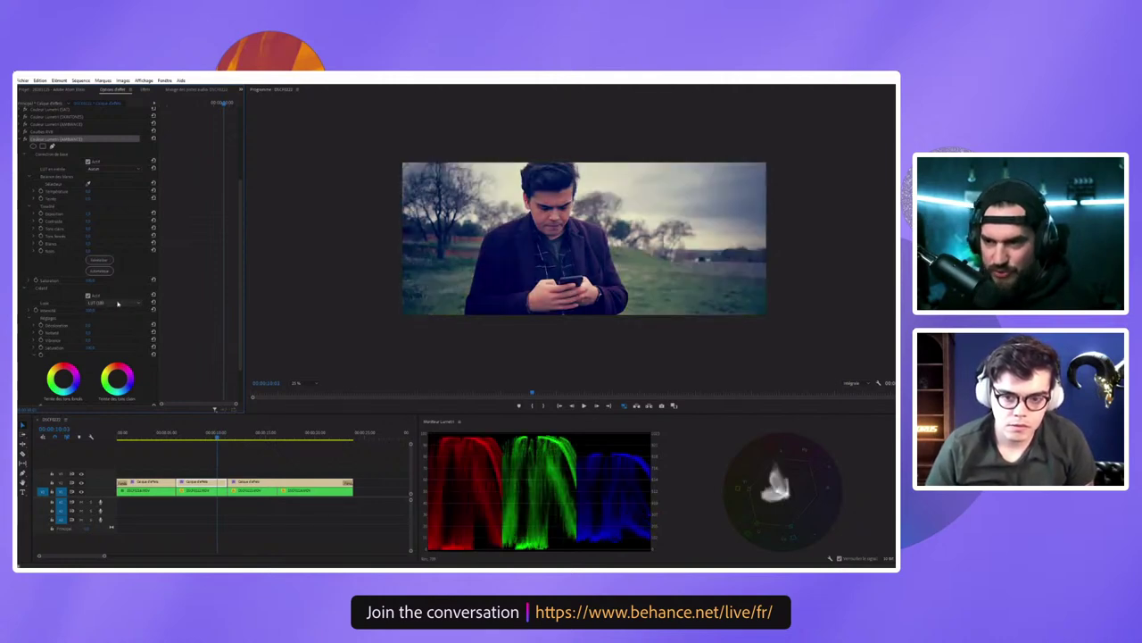
scroll(117, 303, "down", 1)
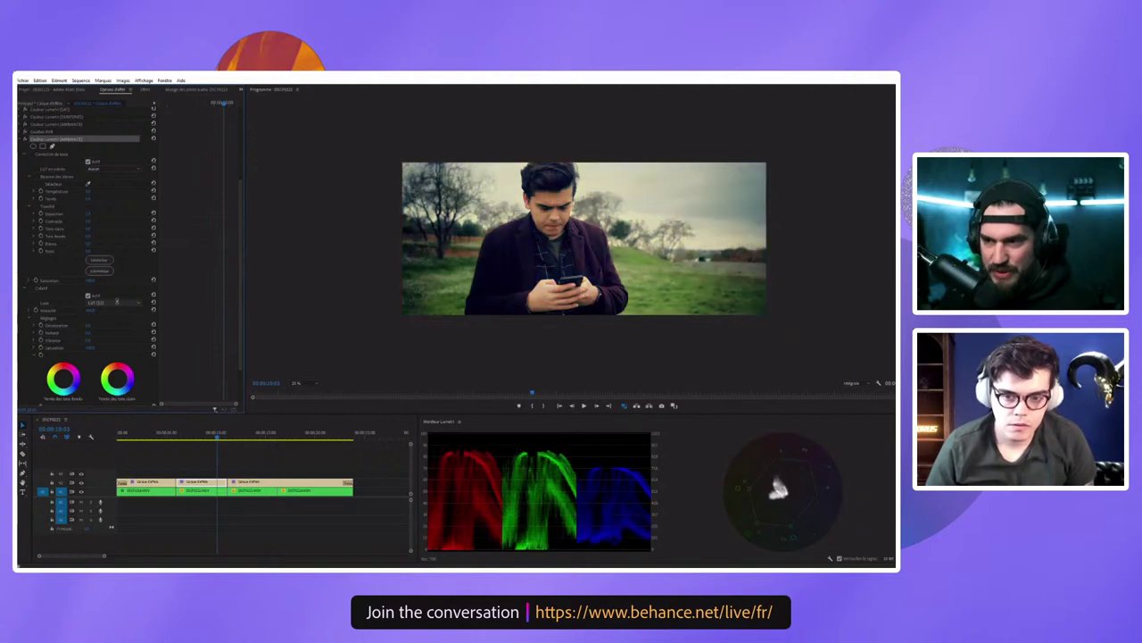
scroll(117, 304, "down", 1)
scroll(117, 303, "down", 1)
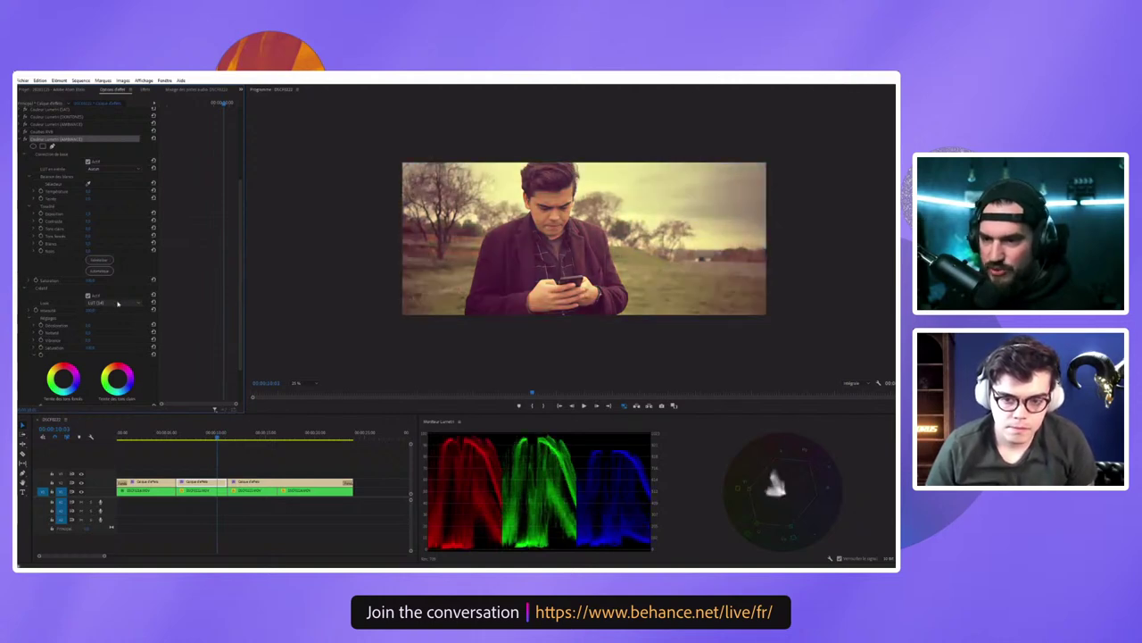
scroll(117, 303, "down", 1)
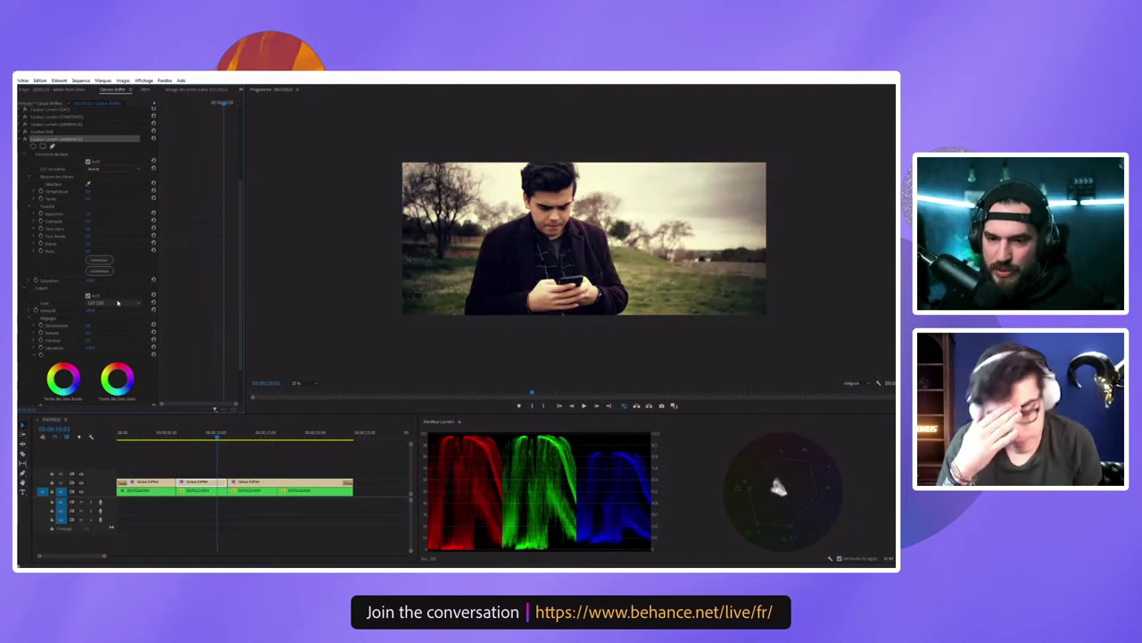
scroll(117, 302, "down", 1)
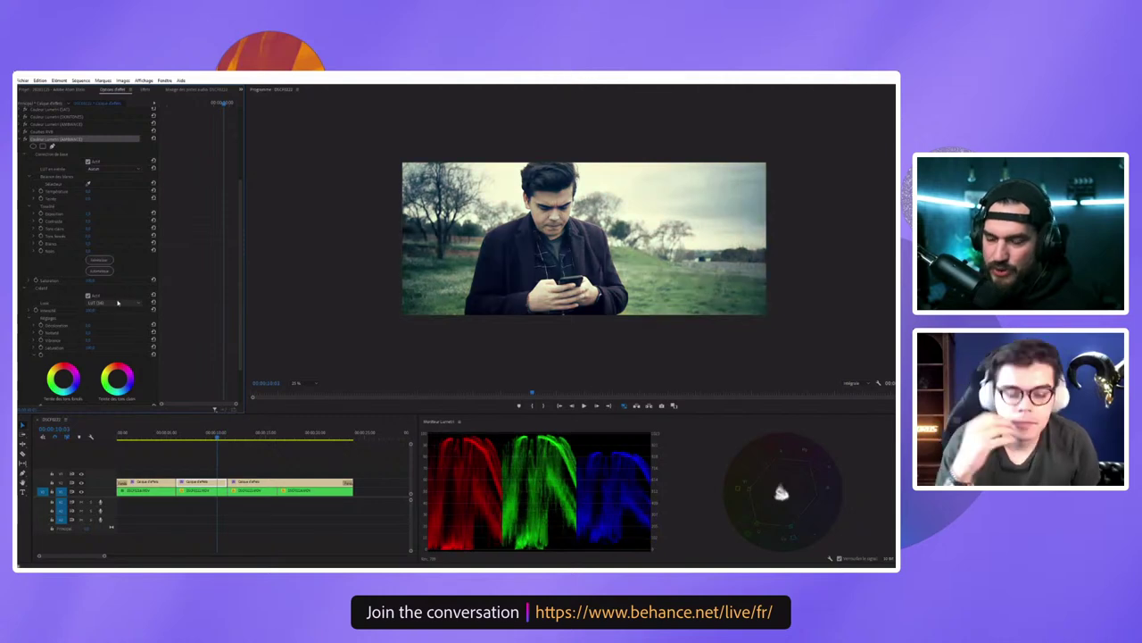
scroll(117, 303, "down", 1)
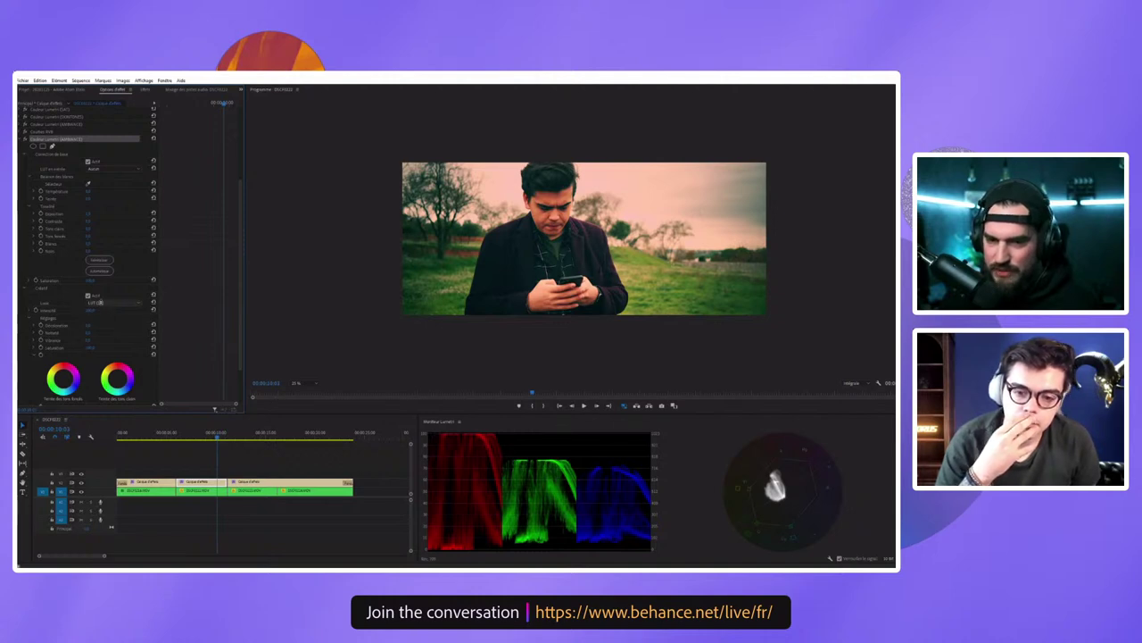
scroll(107, 304, "down", 1)
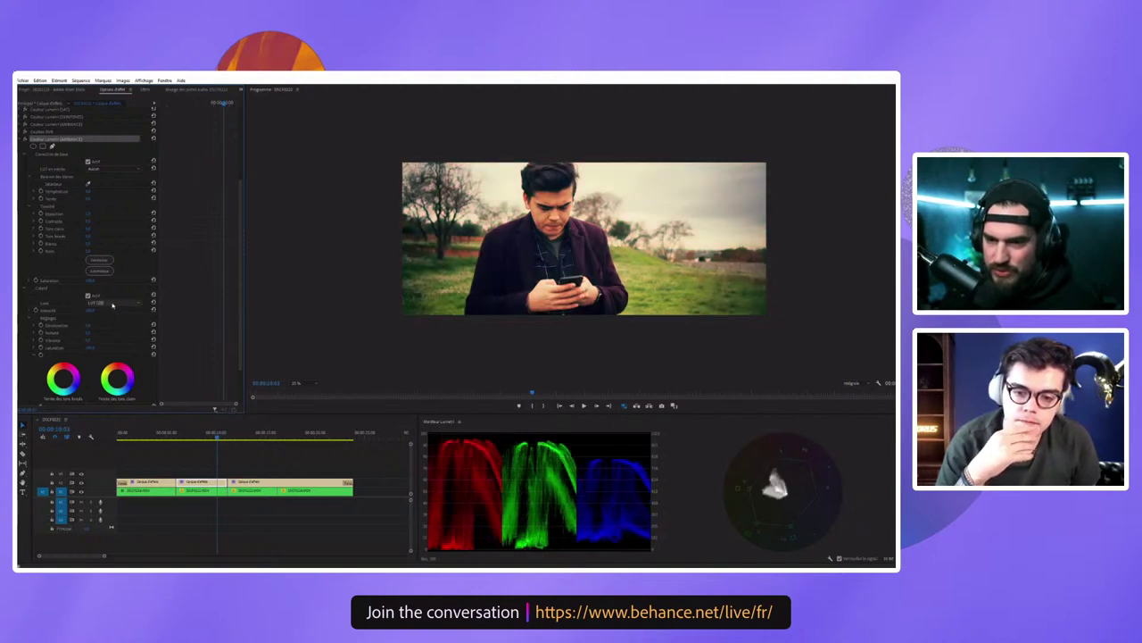
scroll(113, 305, "down", 1)
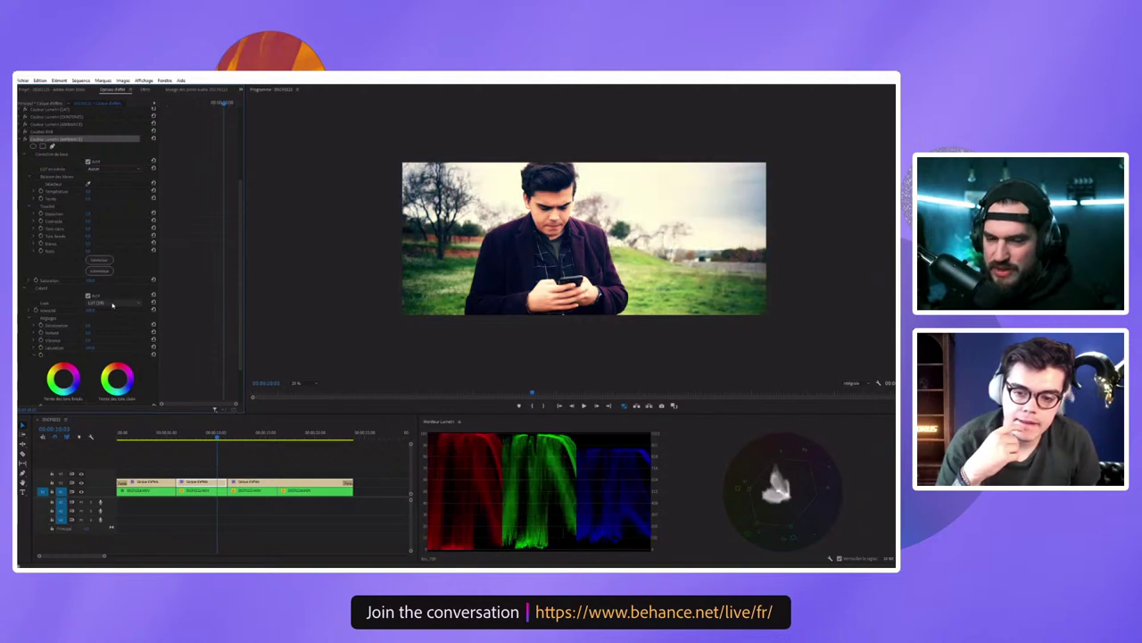
scroll(112, 304, "down", 1)
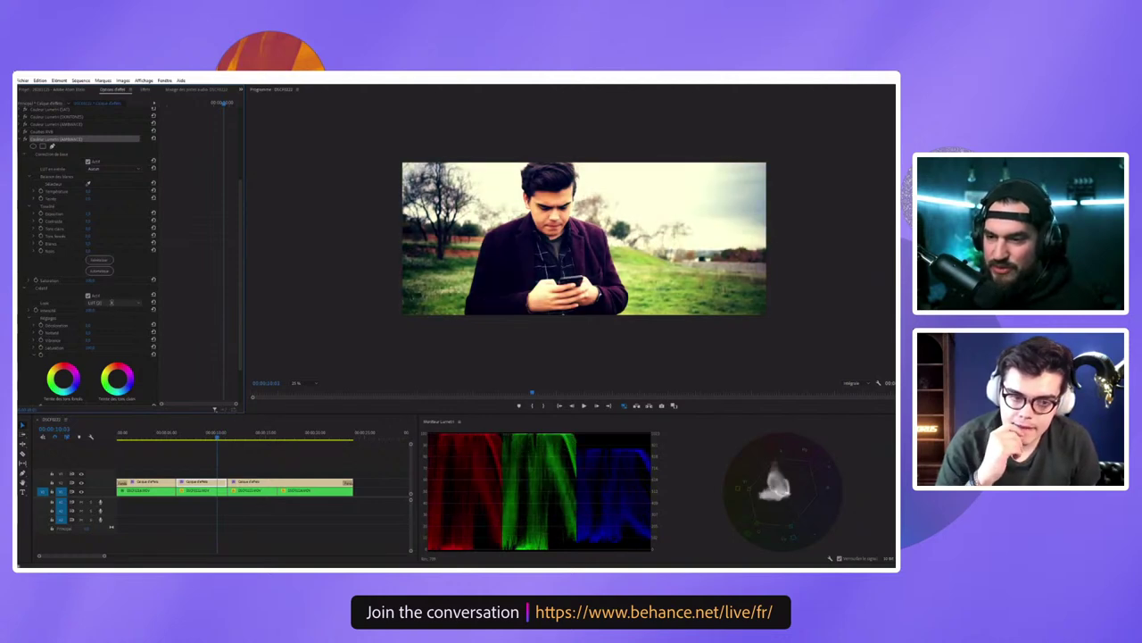
scroll(113, 304, "down", 1)
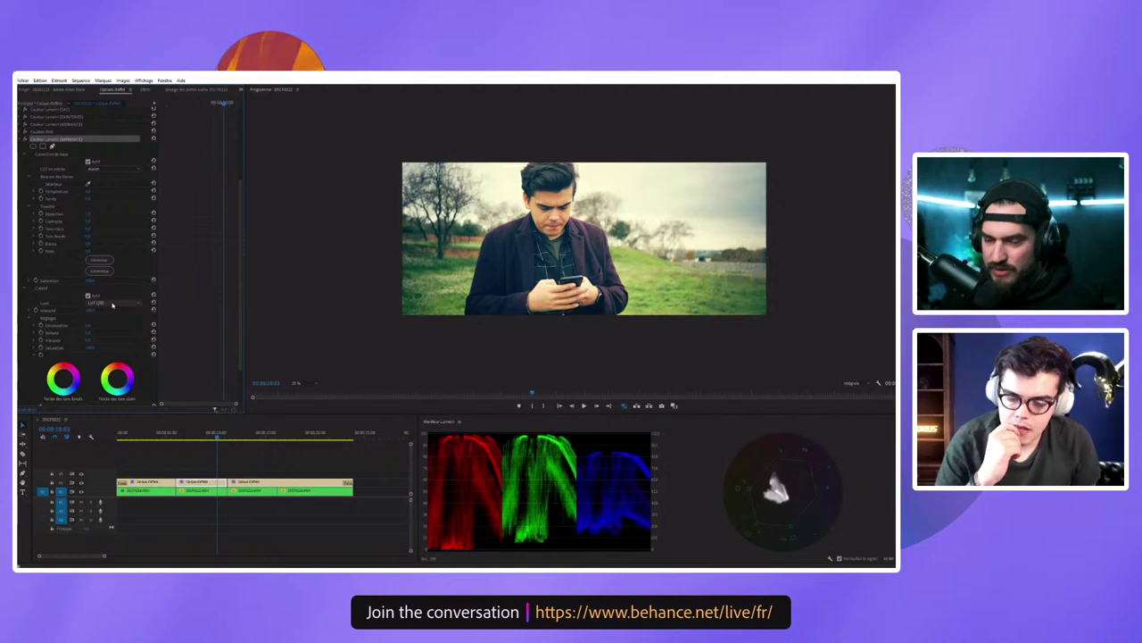
scroll(113, 306, "down", 1)
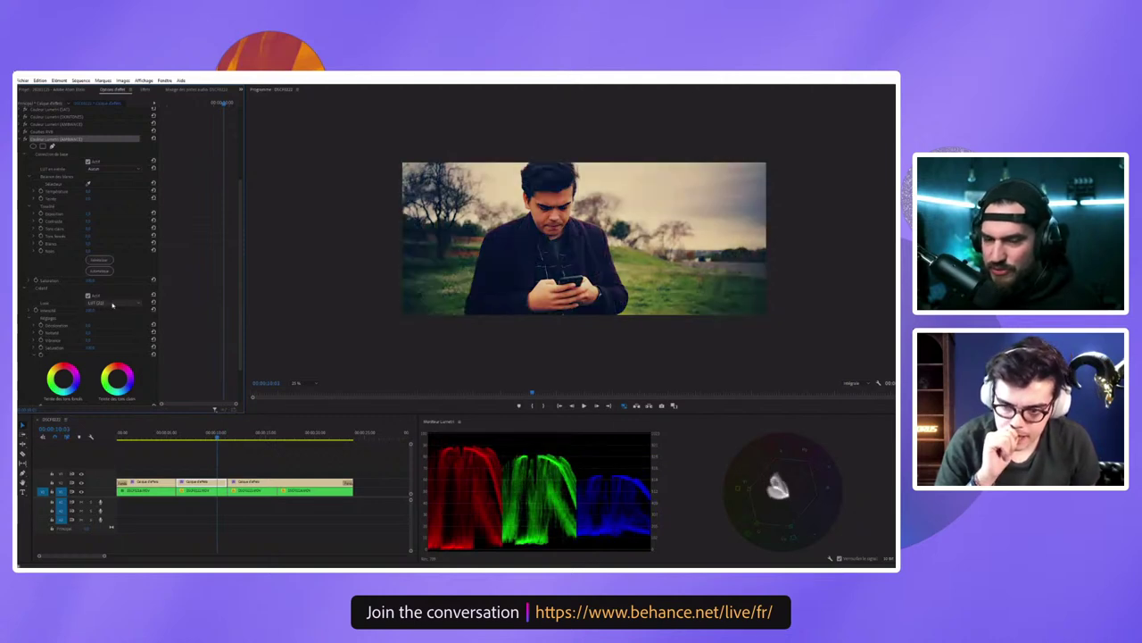
scroll(112, 304, "down", 1)
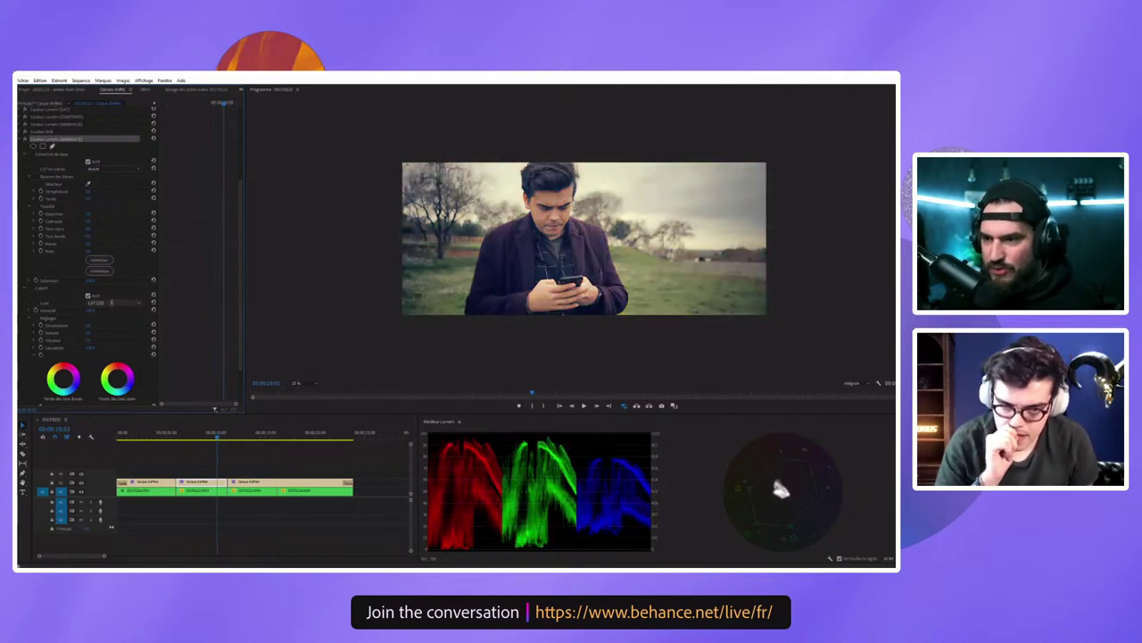
scroll(112, 304, "down", 1)
scroll(112, 304, "down", 1)
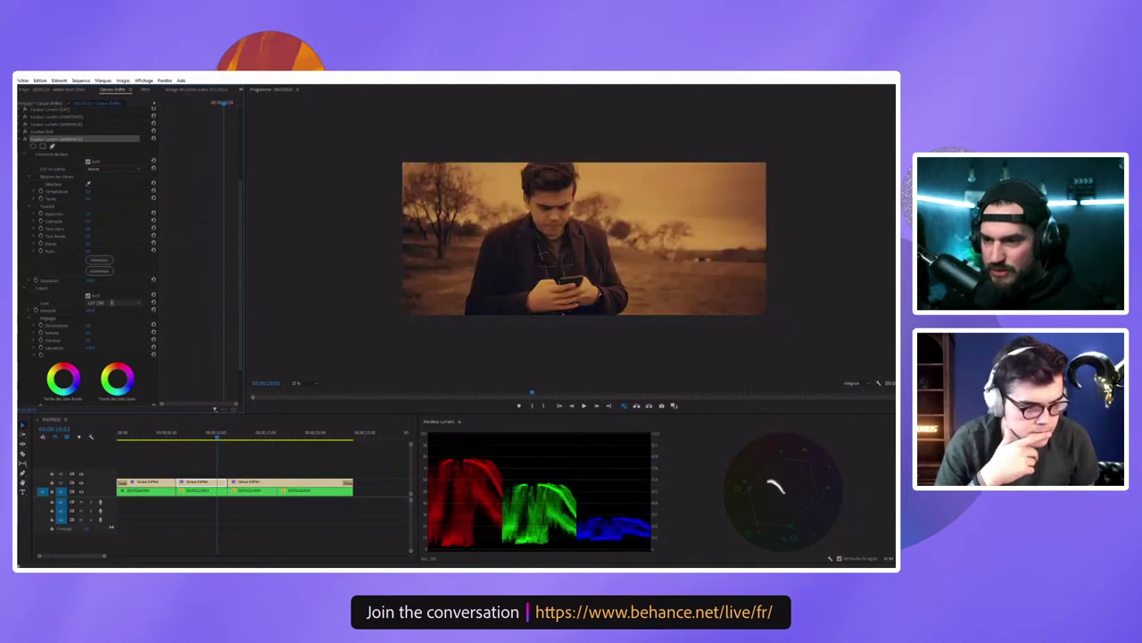
scroll(112, 304, "down", 1)
scroll(112, 305, "up", 1)
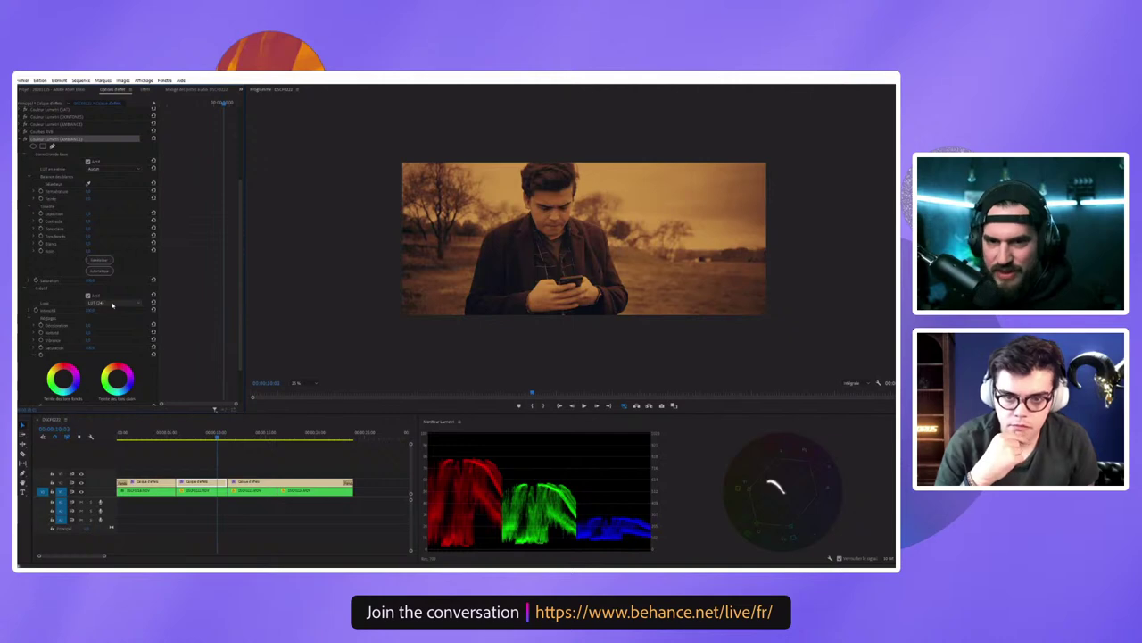
scroll(57, 234, "up", 2)
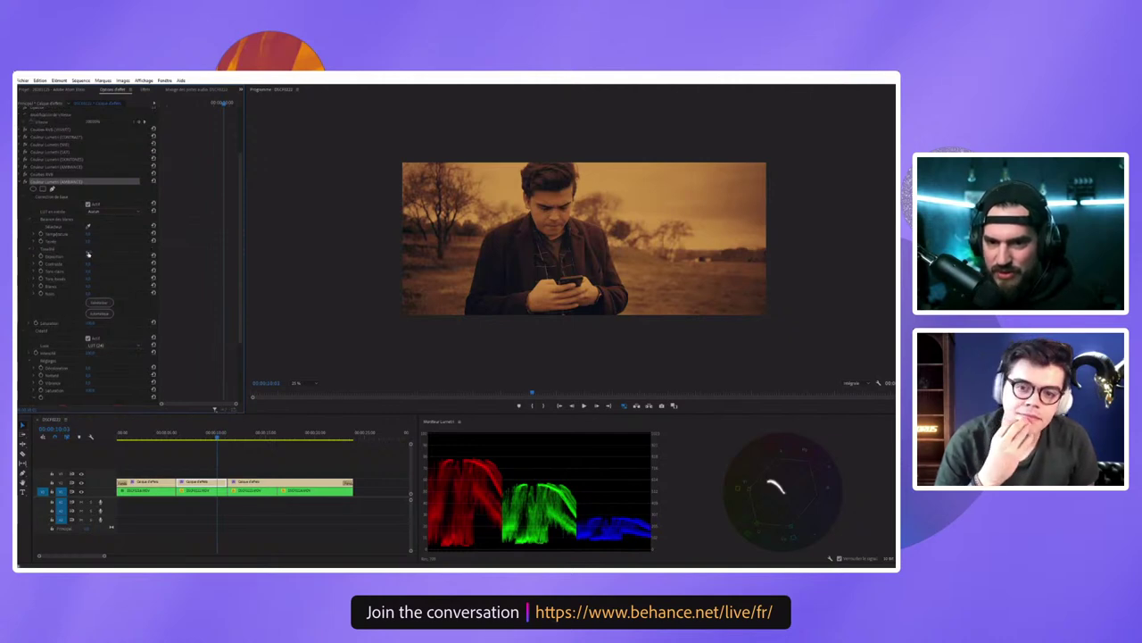
Step: Retune Contrast, Highlights and Exposure, reset Exposure, and change the Look to drop the sepia
left_click_drag(88, 263, 94, 265)
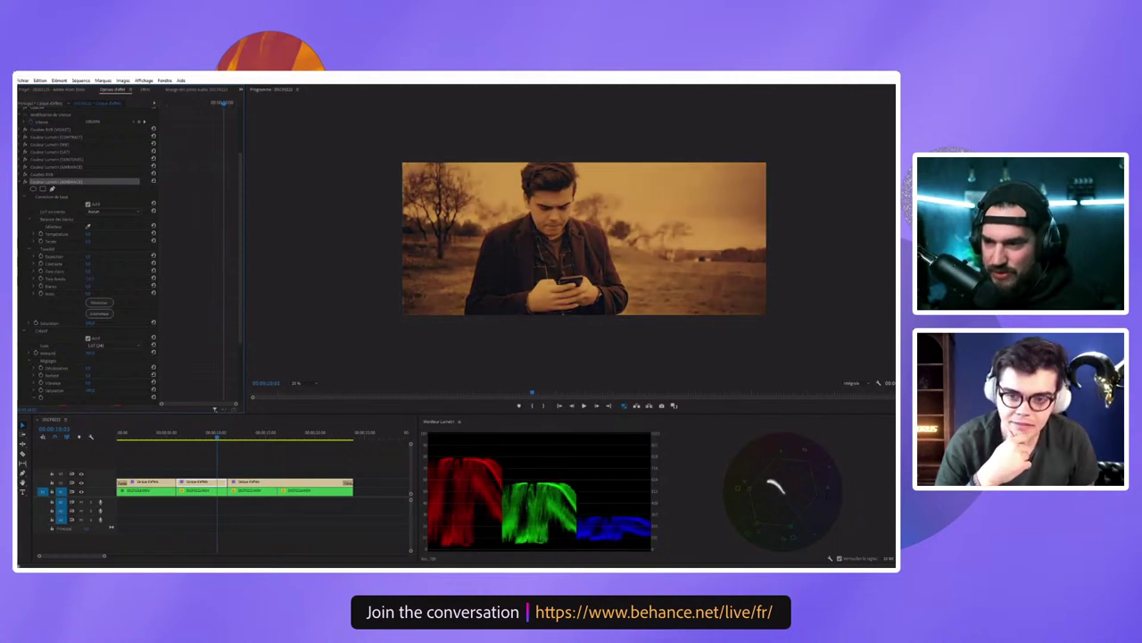
mouse_move(89, 271)
left_mouse_down()
mouse_move(104, 274)
mouse_move(92, 273)
left_mouse_up()
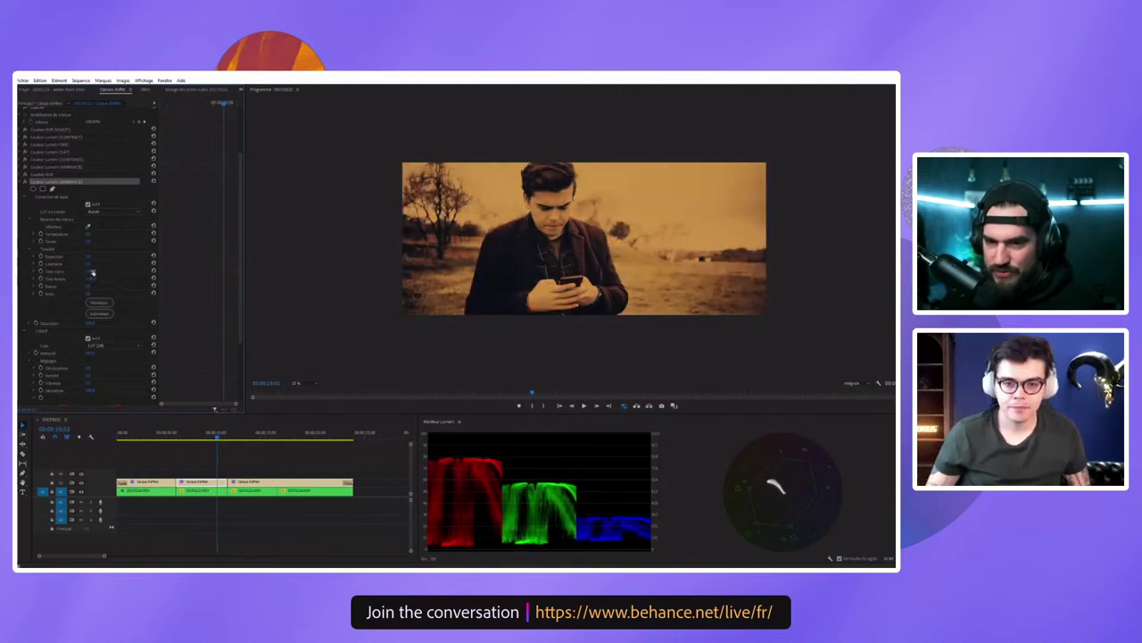
left_click_drag(92, 273, 98, 273)
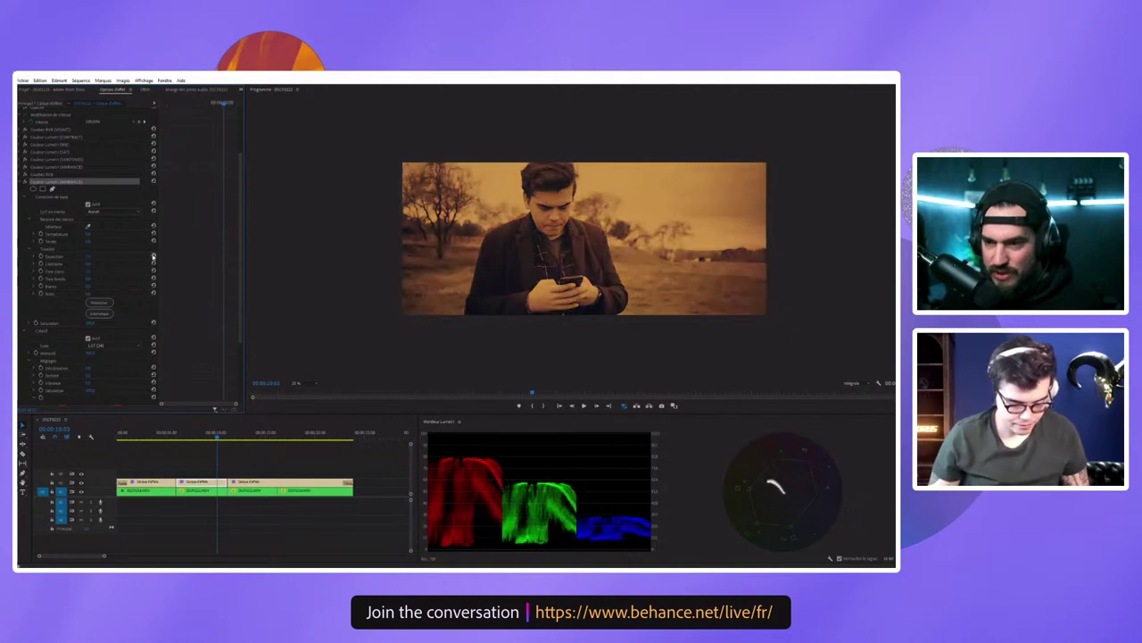
left_click(152, 256)
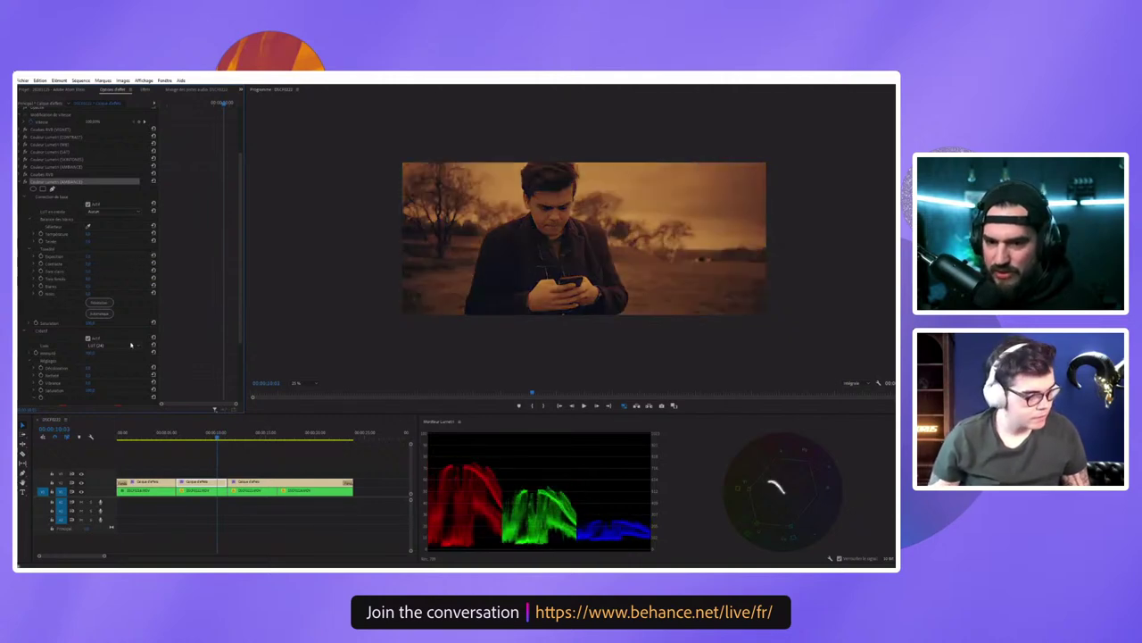
left_click(124, 345)
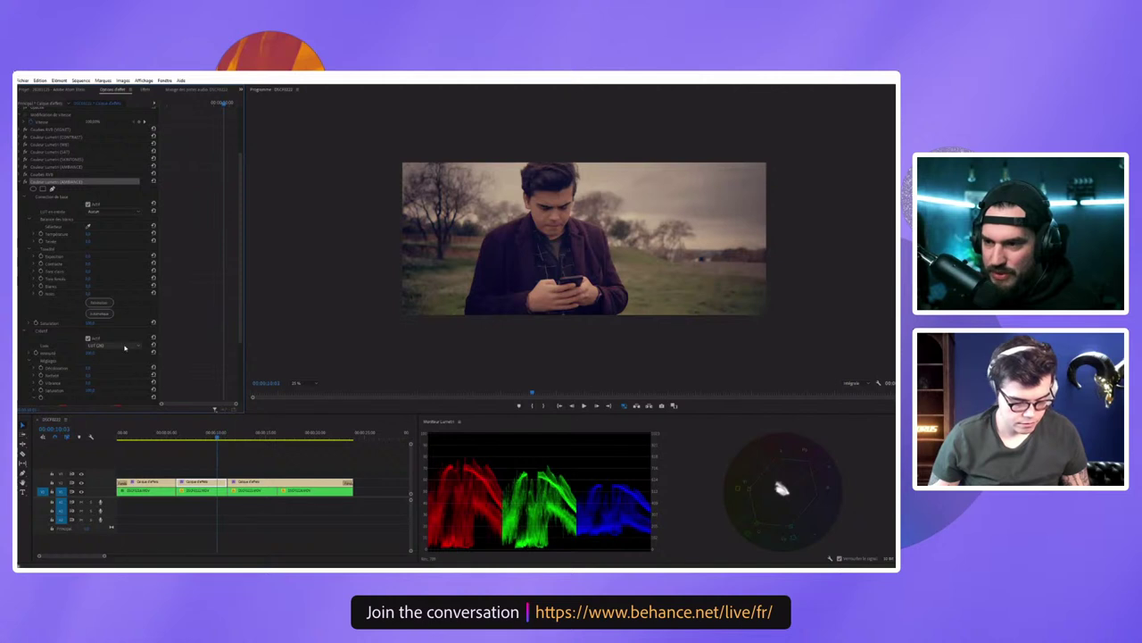
Step: Apply the SL MATRIX GREEN look, raise contrast and exposure, and save the project
left_click(124, 345)
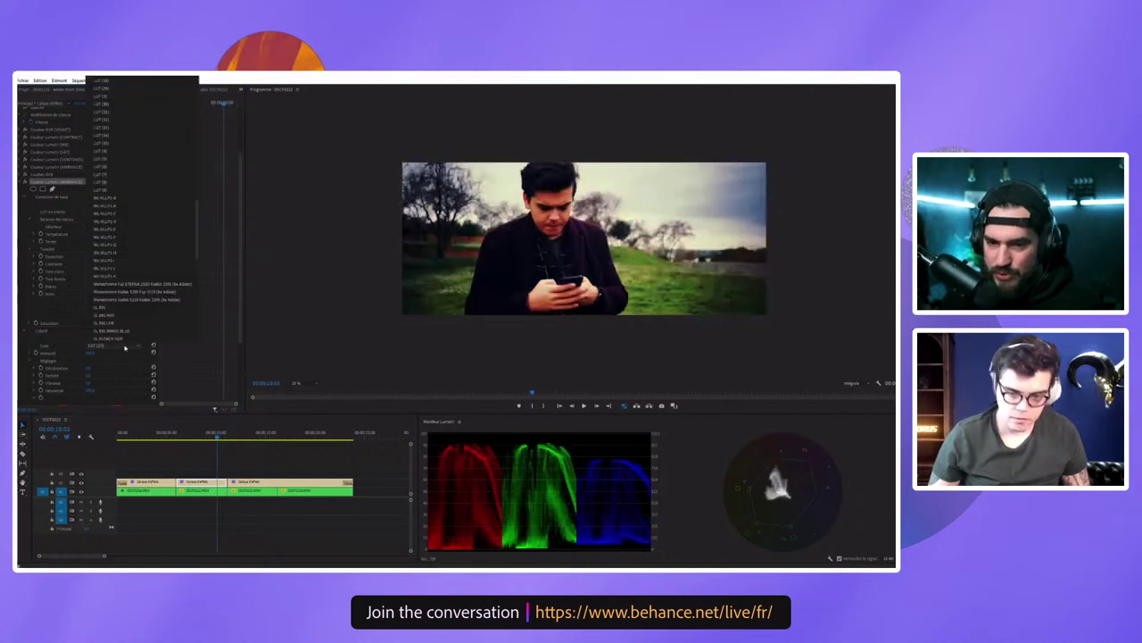
scroll(165, 241, "down", 5)
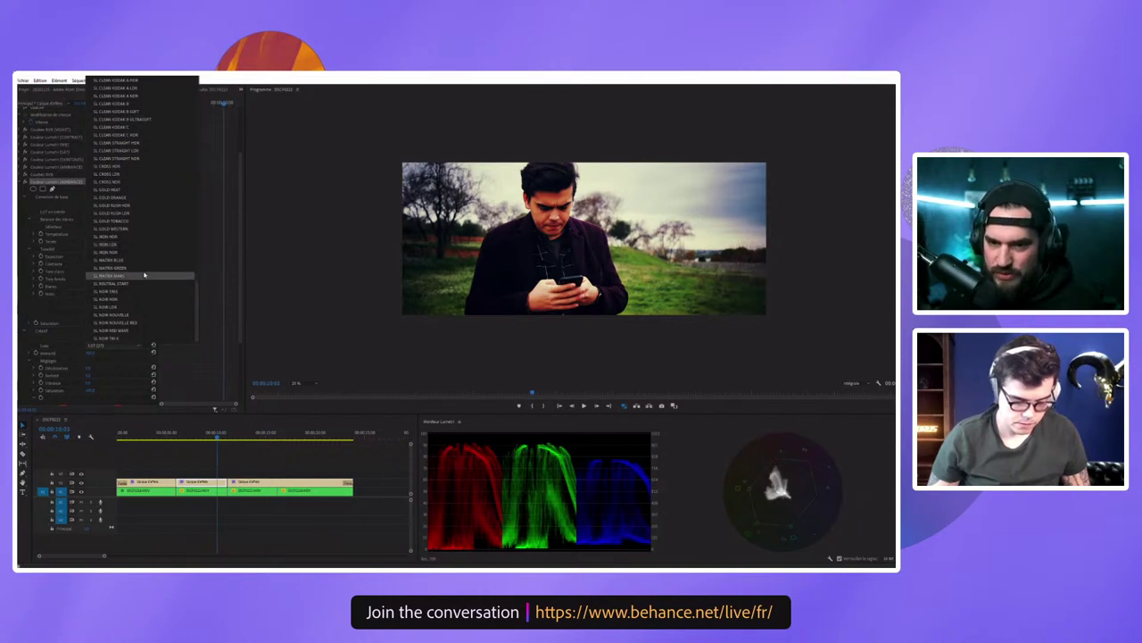
left_click(144, 275)
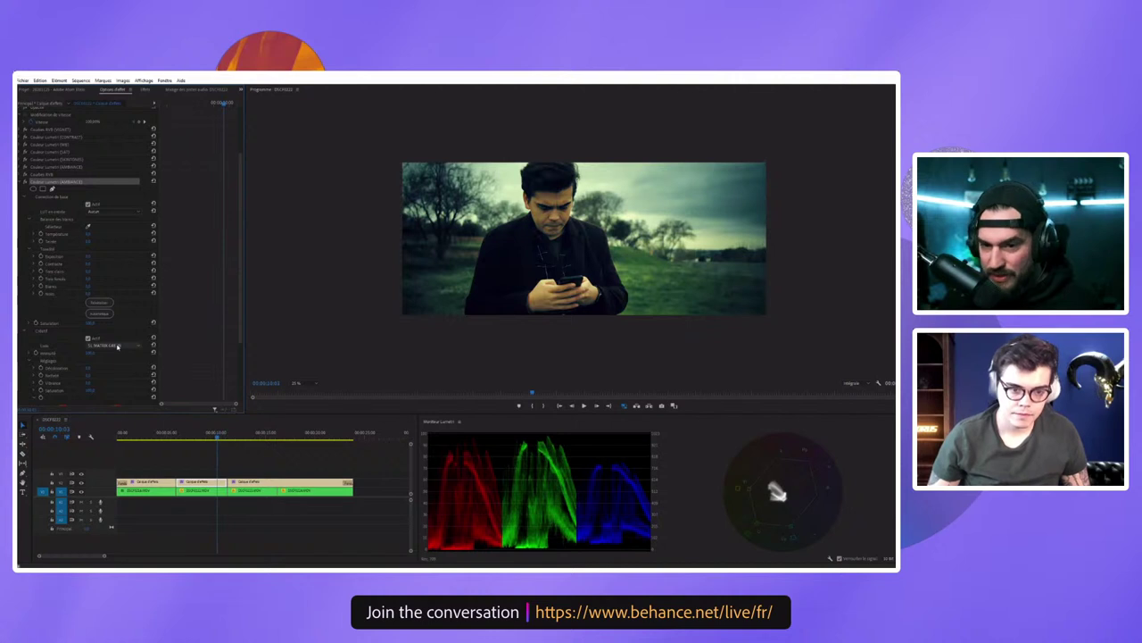
left_click_drag(87, 270, 102, 269)
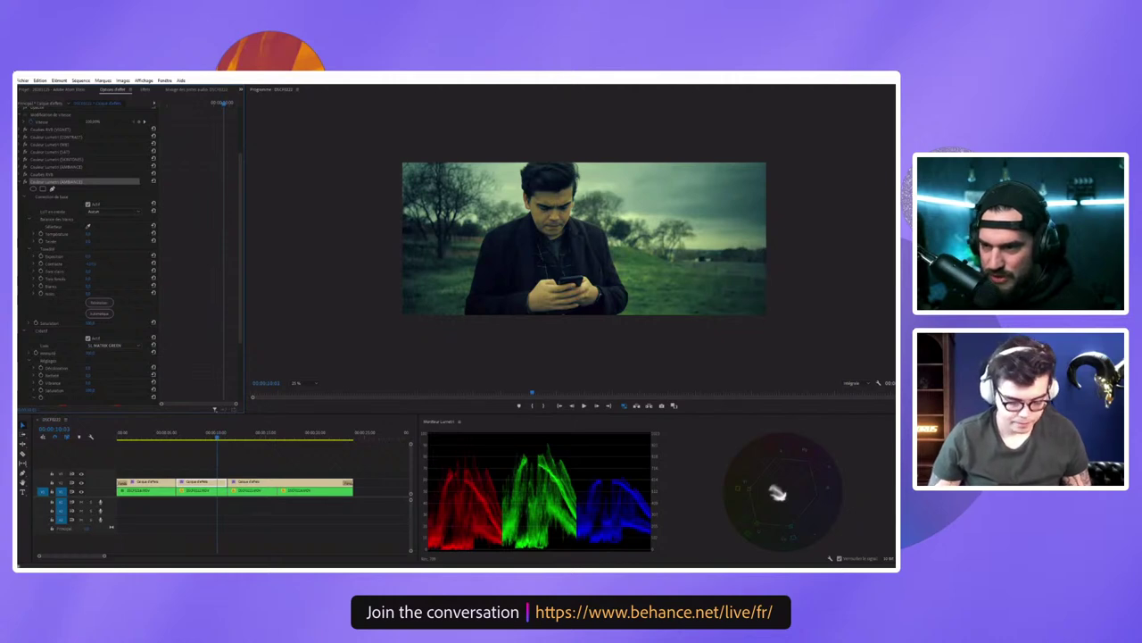
left_click_drag(88, 256, 96, 259)
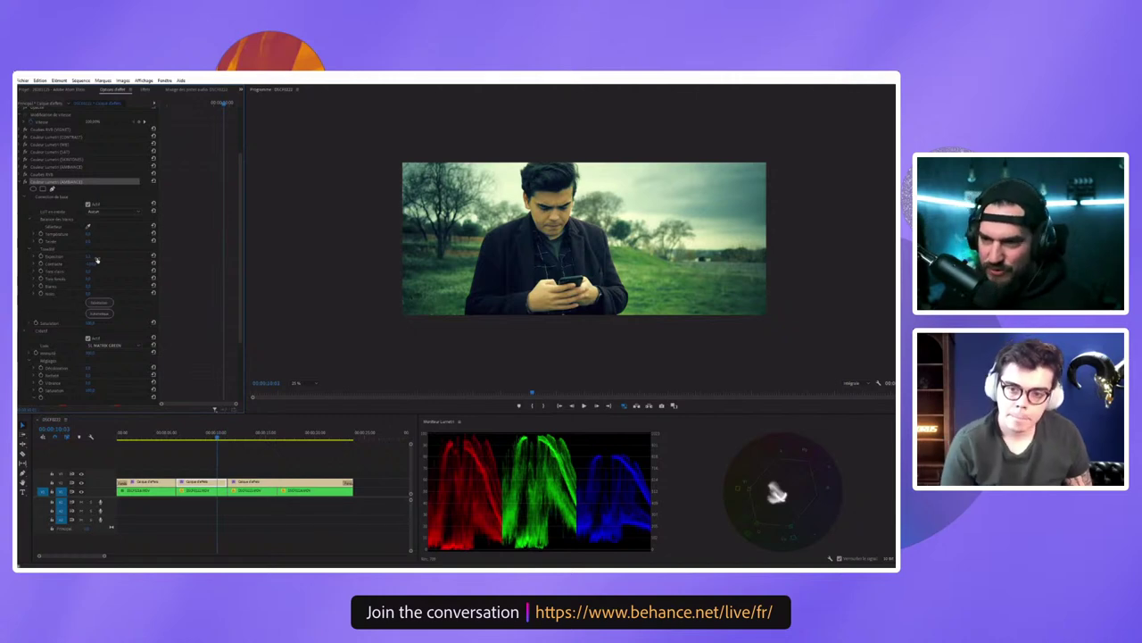
key("ctrl+s")
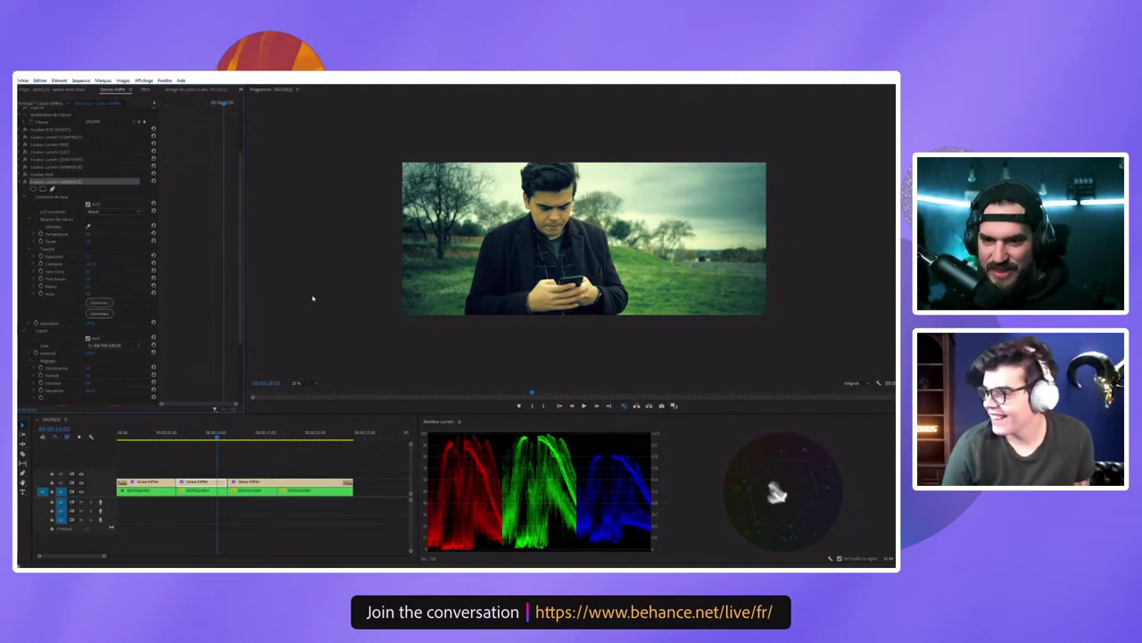
Step: Try a monochrome creative Look instead
left_click(100, 344)
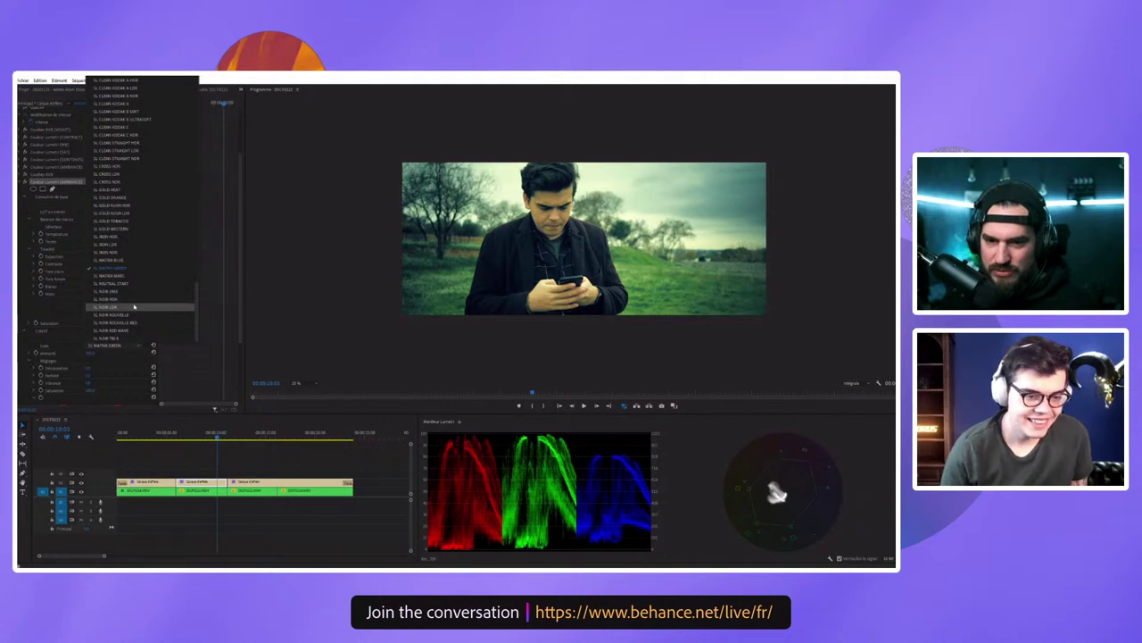
scroll(134, 299, "up", 2)
scroll(134, 295, "up", 5)
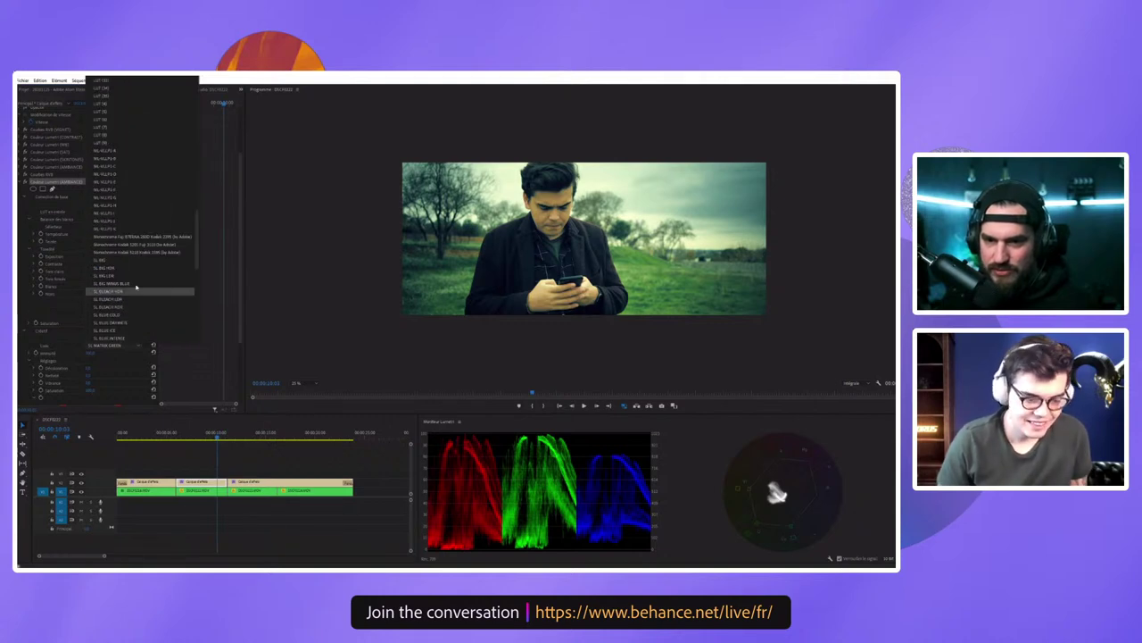
left_click(171, 237)
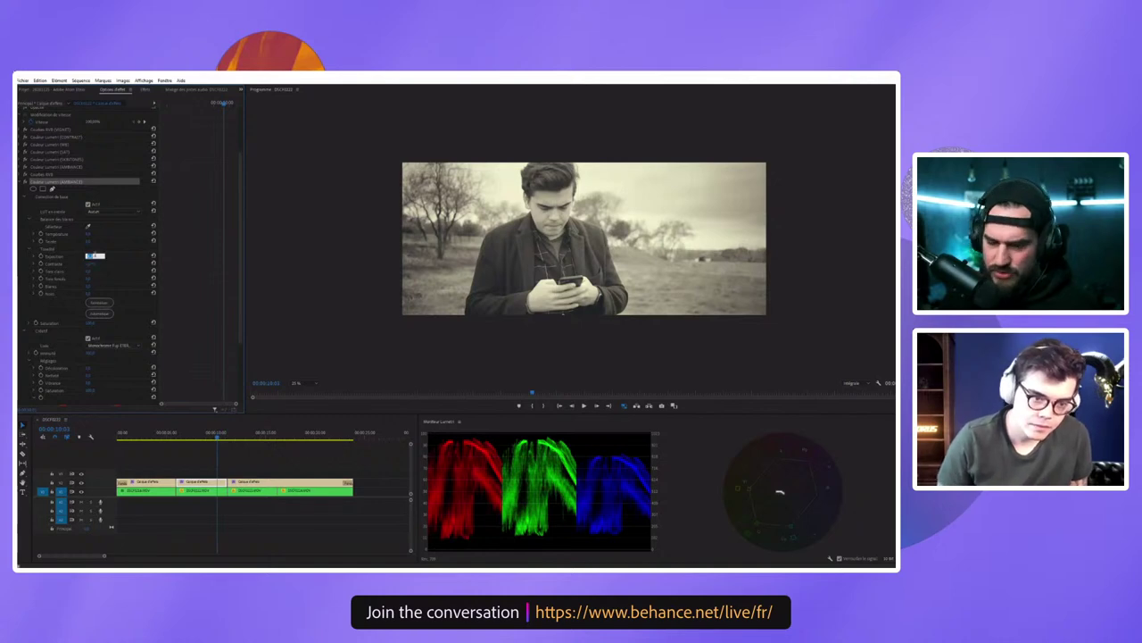
Step: Switch to a Kodak film Look, test exposure and tone, then reset the washed-out value
left_click(112, 344)
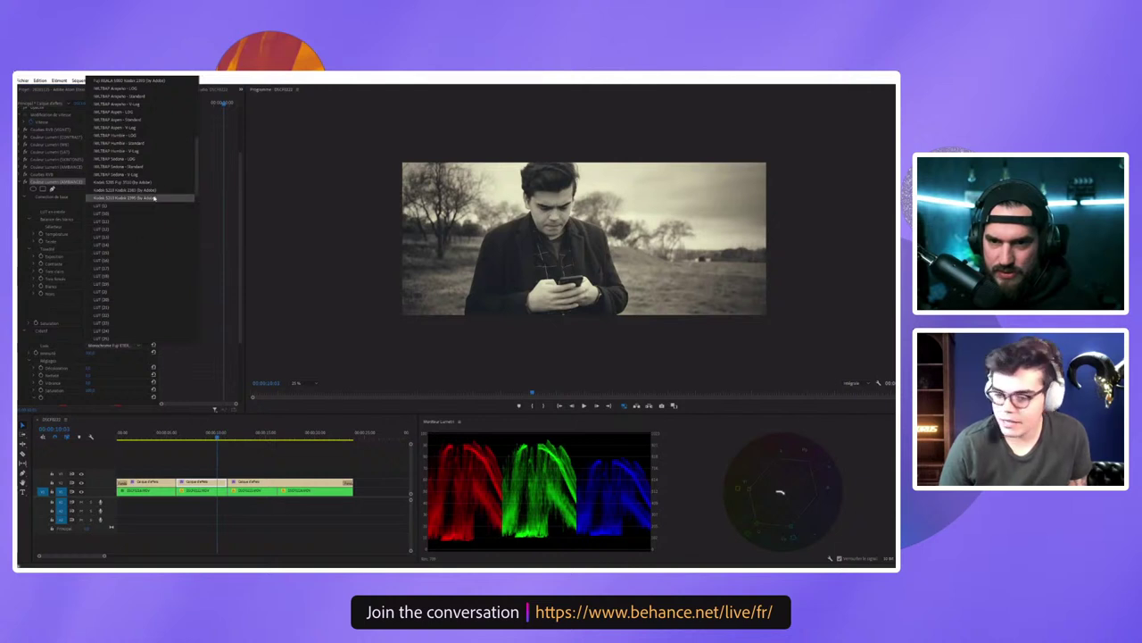
left_click(156, 191)
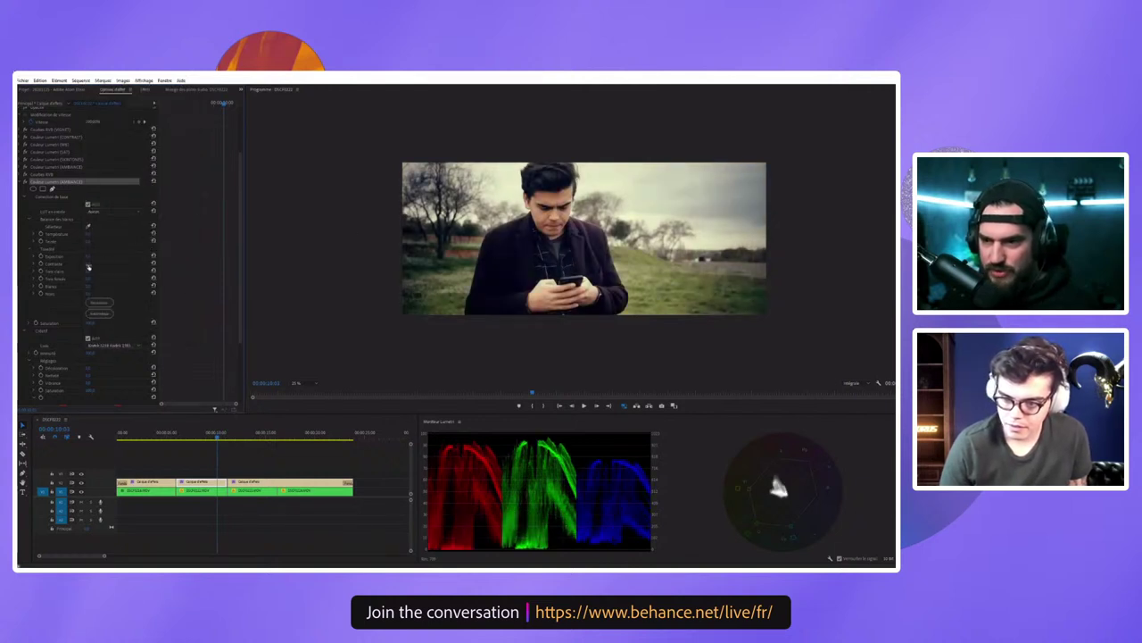
left_click_drag(87, 267, 95, 260)
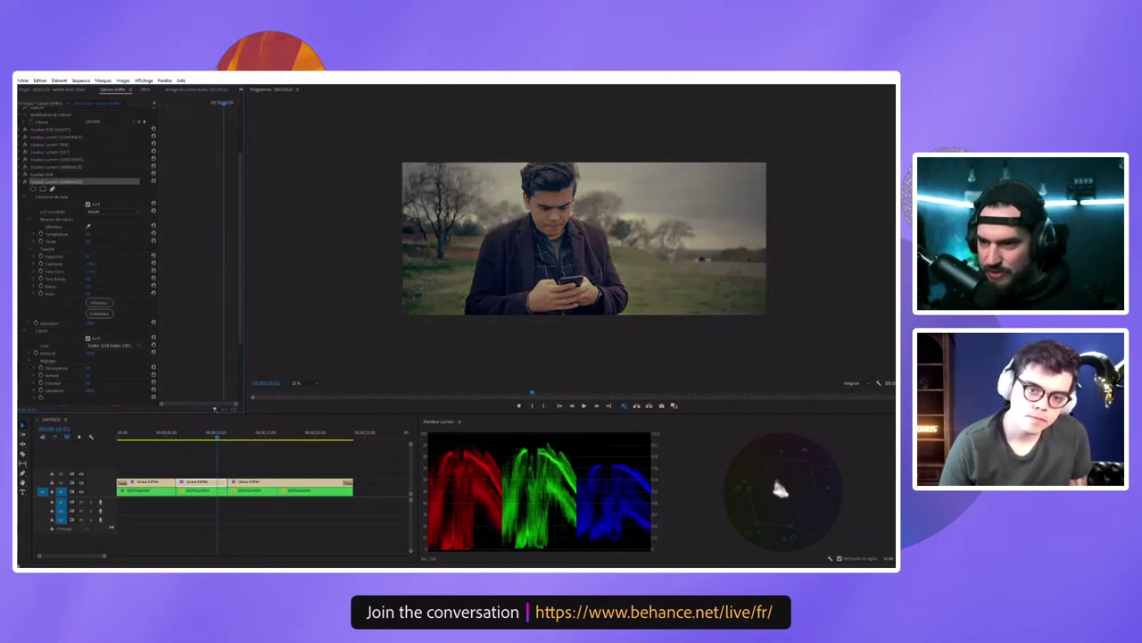
left_click_drag(88, 270, 95, 271)
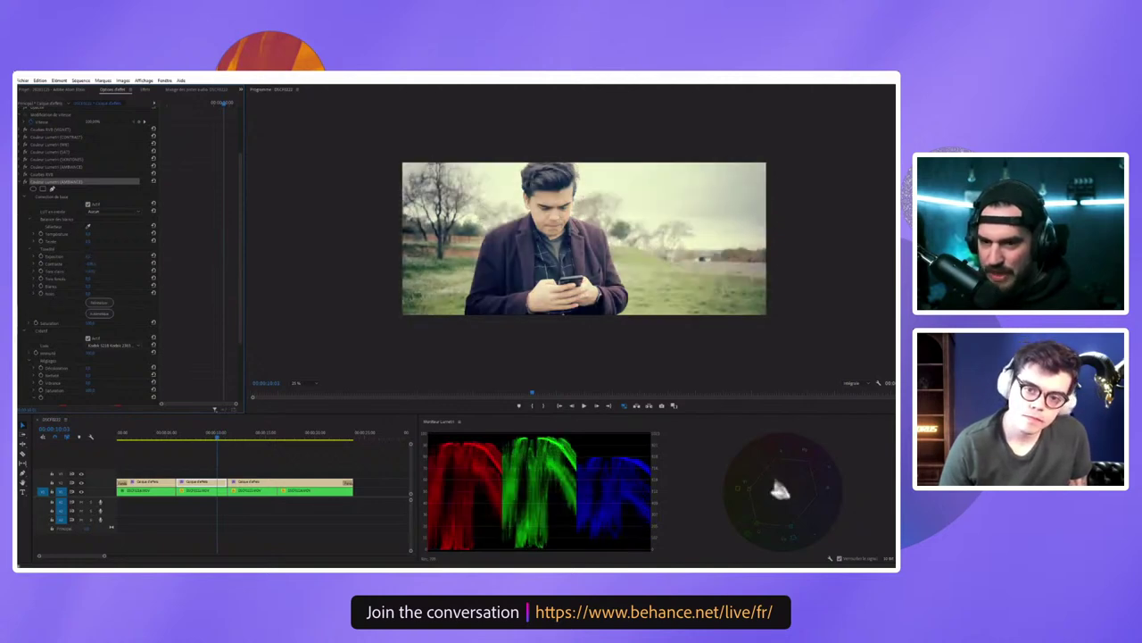
left_click(153, 271)
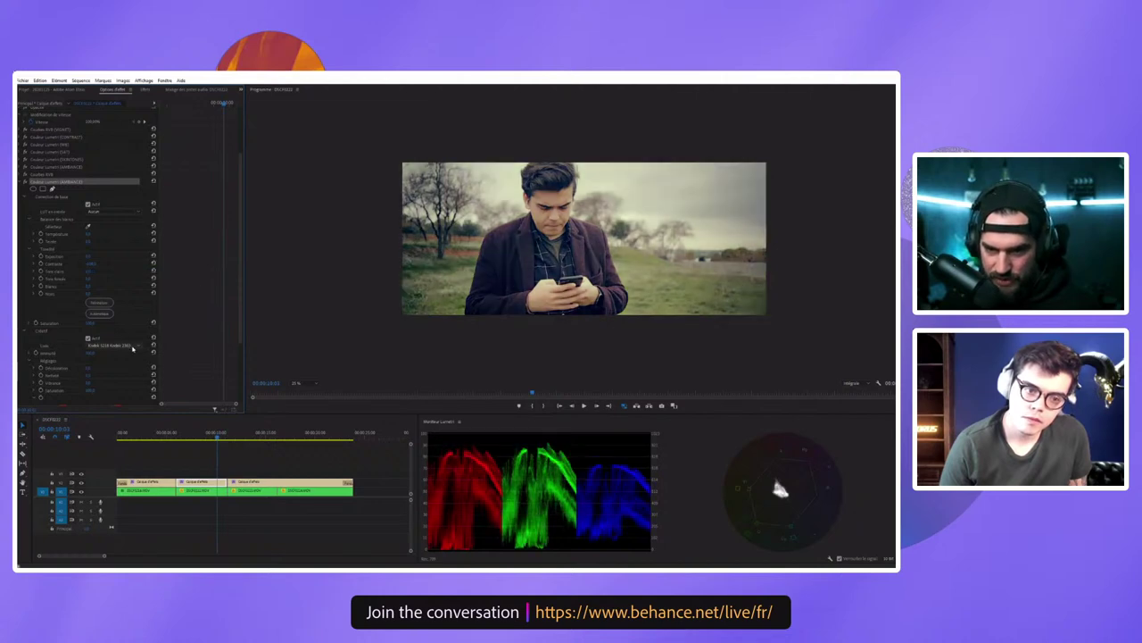
Step: Apply the Fuji ETERNA 250D film Look and edit the Contraste value
left_click(125, 346)
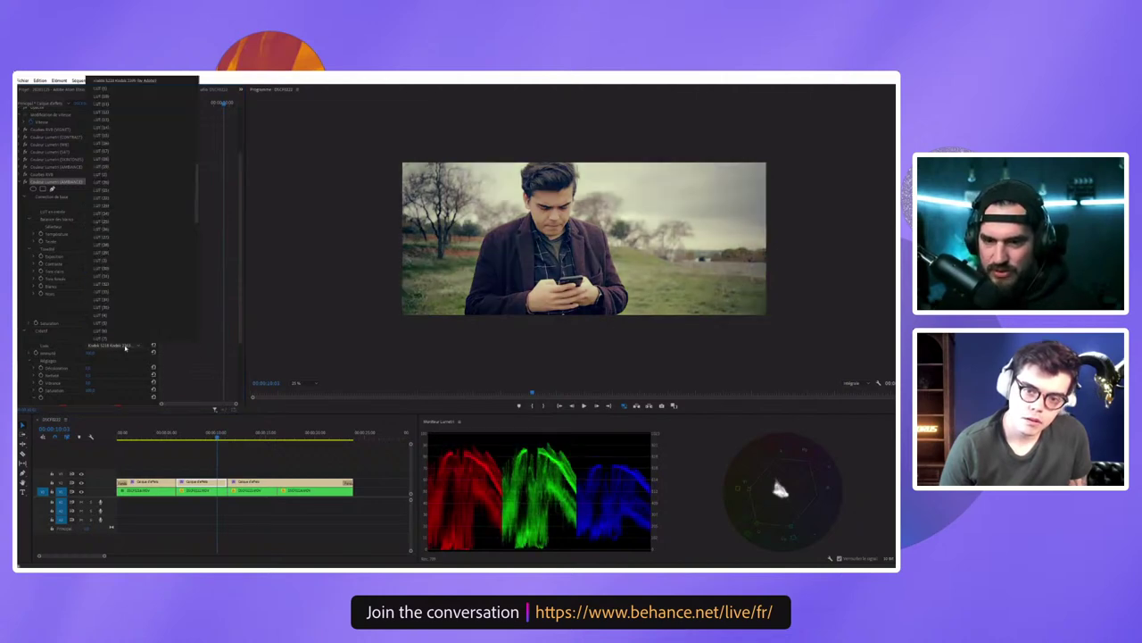
scroll(140, 294, "up", 5)
scroll(140, 293, "up", 5)
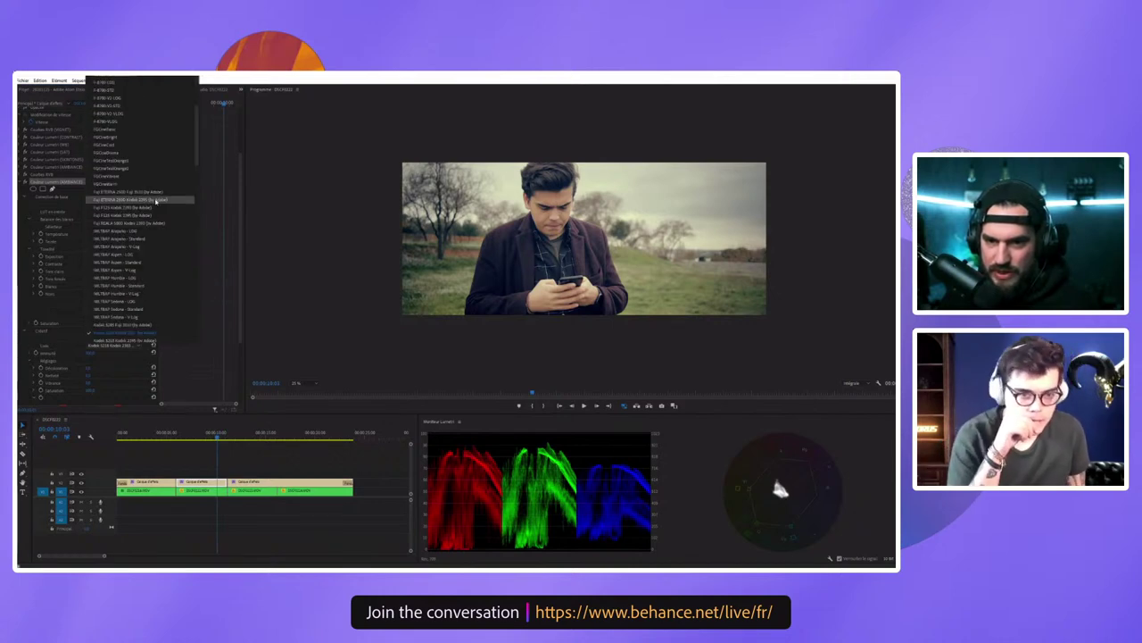
left_click(143, 192)
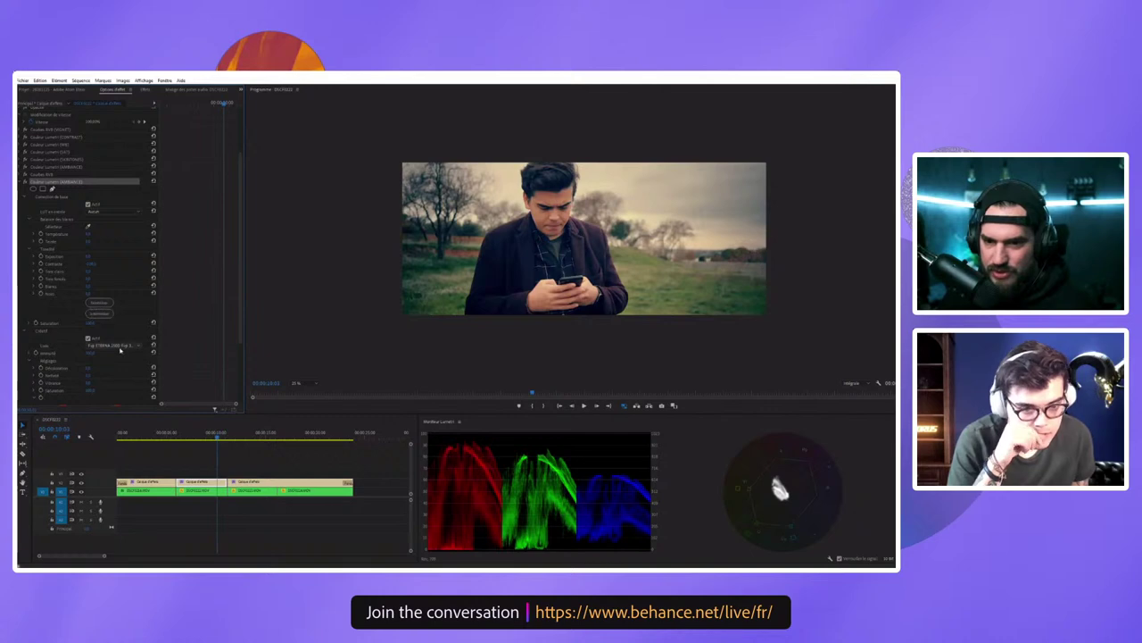
scroll(122, 346, "down", 1)
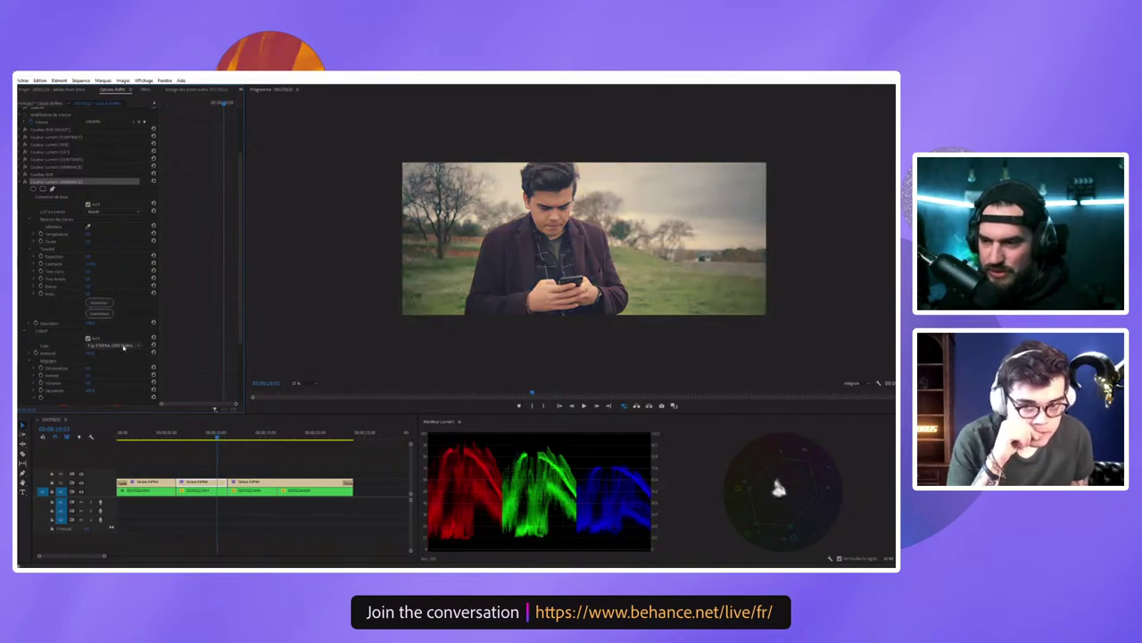
scroll(124, 347, "down", 1)
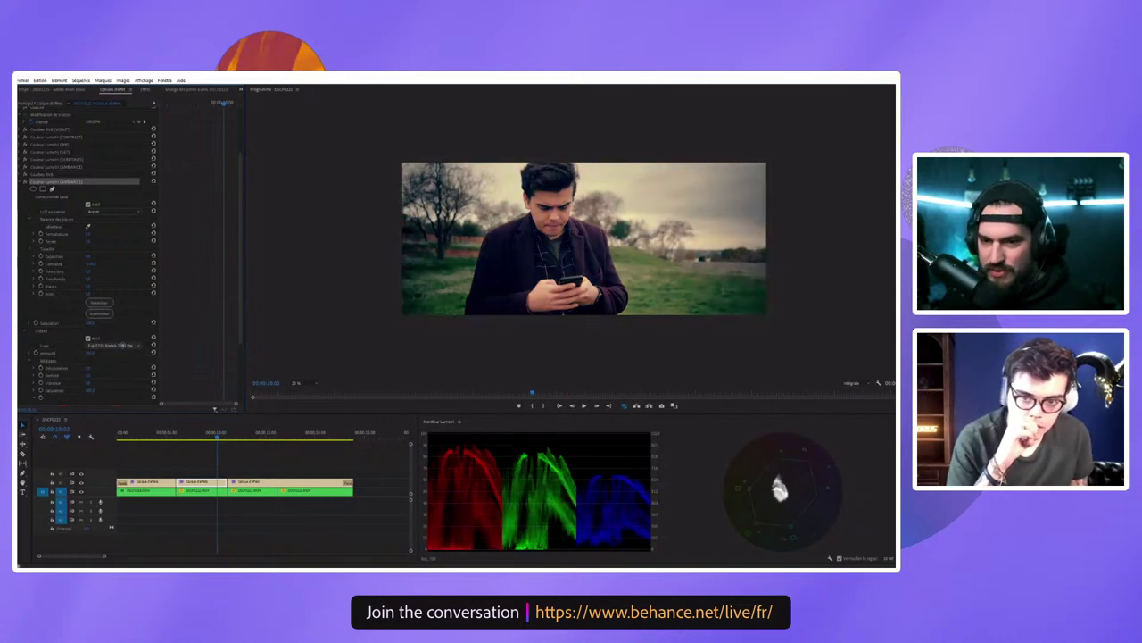
scroll(122, 347, "down", 1)
left_click(92, 265)
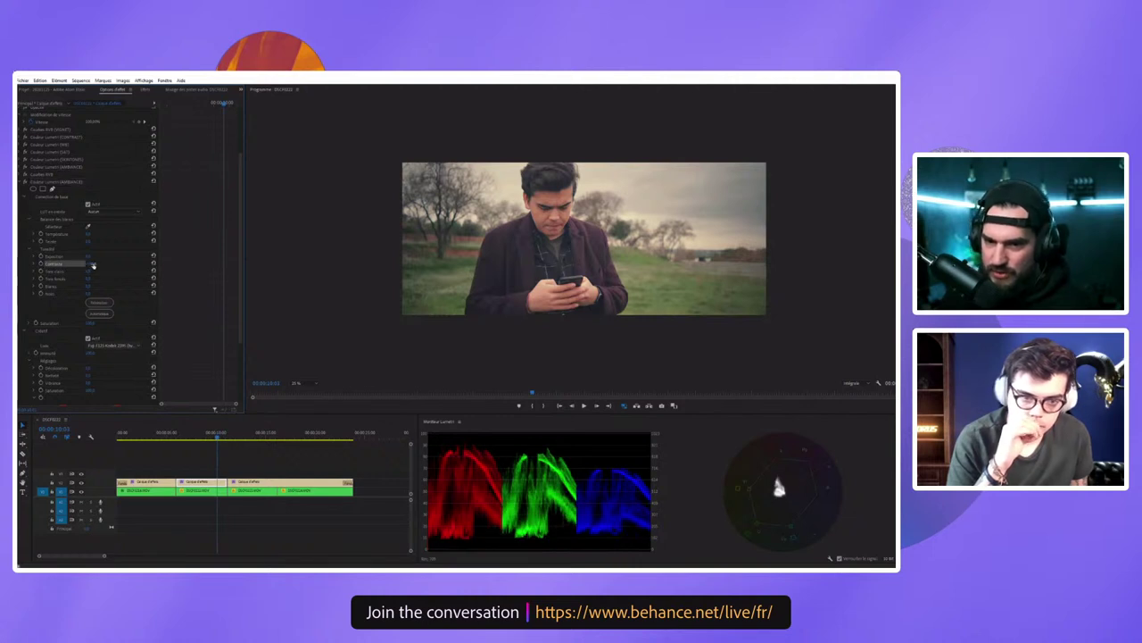
key("Return")
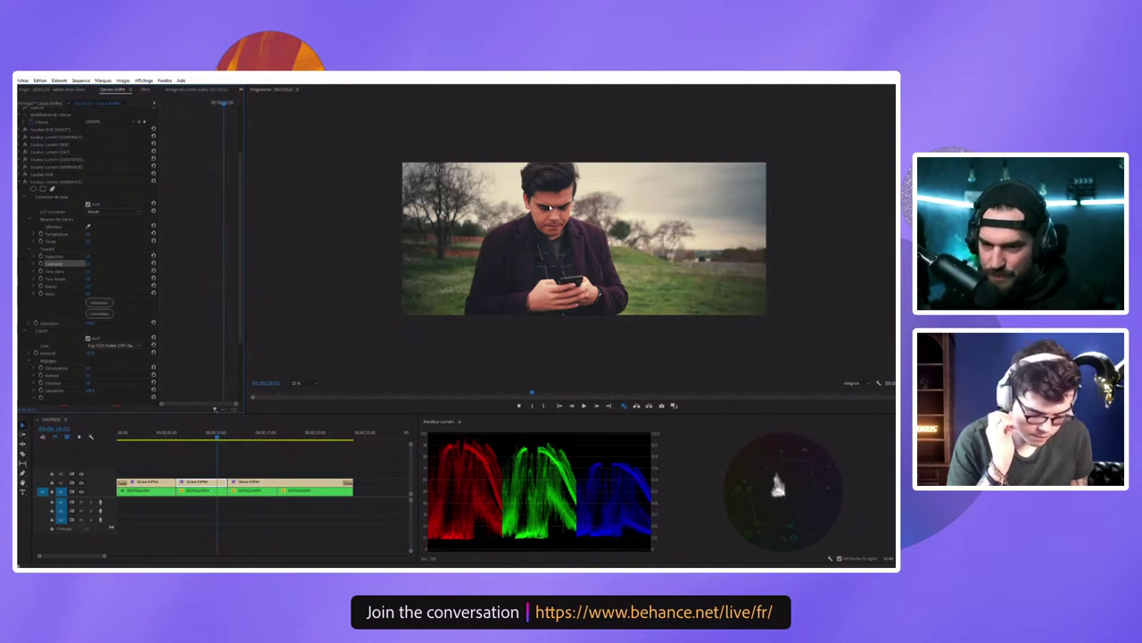
Step: Compare with the last Lumetri toggled, reapply Fuji ETERNA, and switch off the CONTRAST Lumetri effect
left_click(25, 181)
left_click(27, 182)
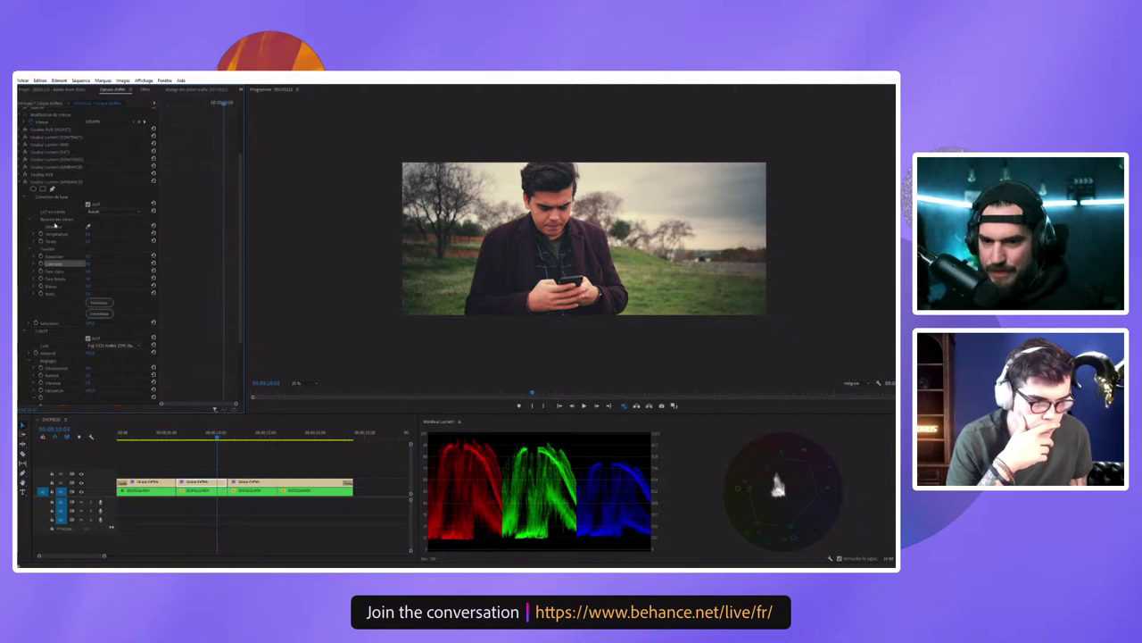
scroll(80, 295, "down", 1)
left_click(111, 340)
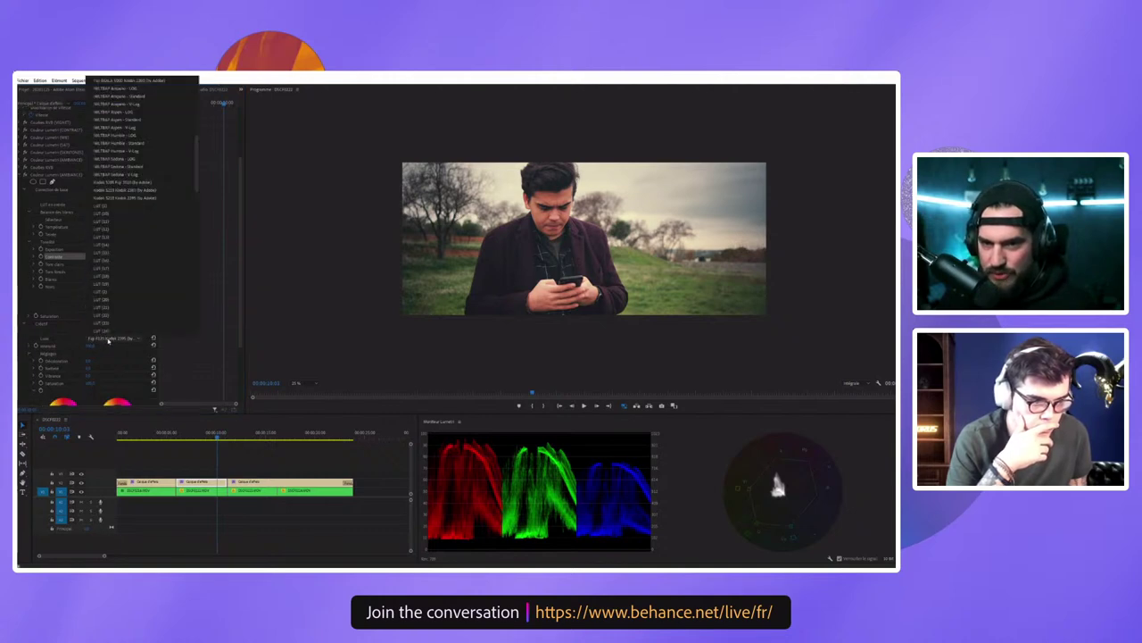
left_click(150, 81)
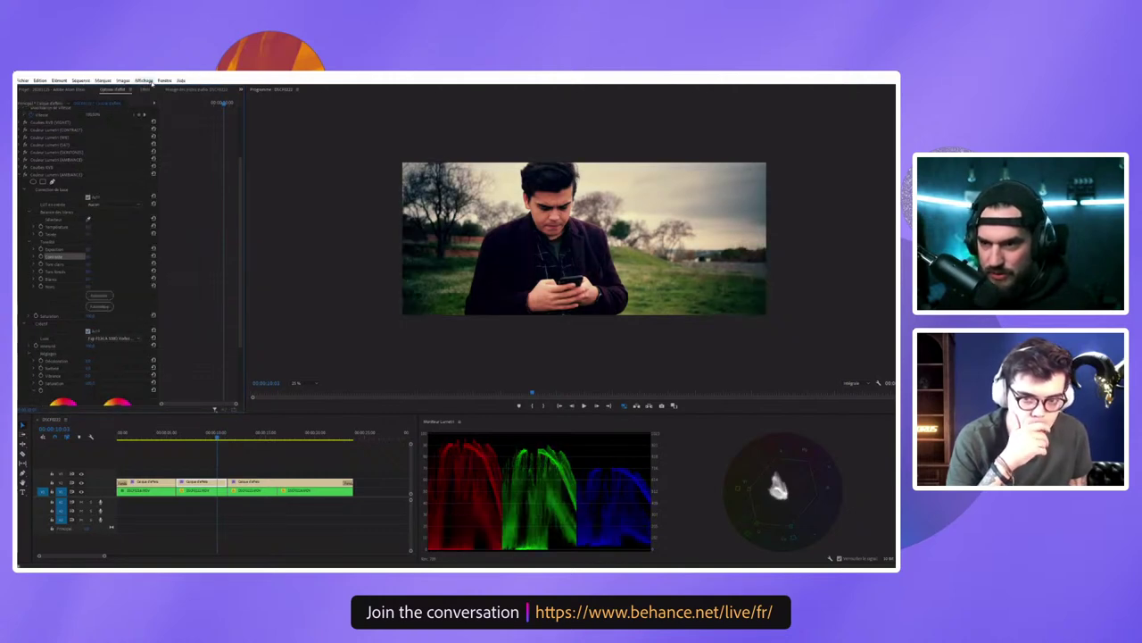
left_click(118, 340)
left_click(118, 340)
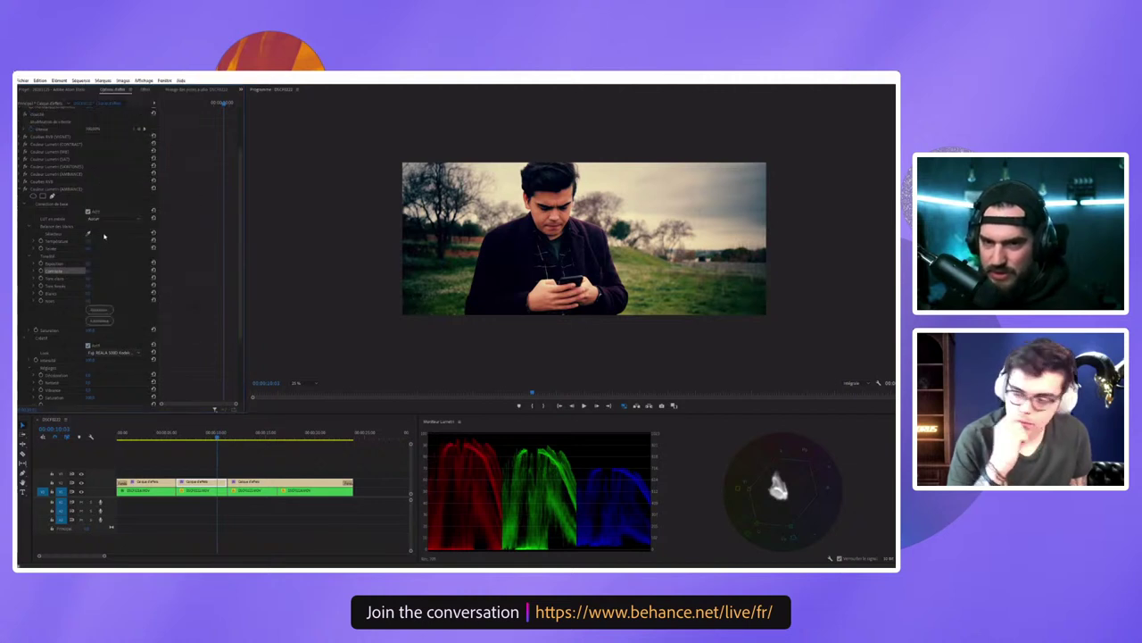
scroll(98, 223, "up", 2)
left_click(25, 166)
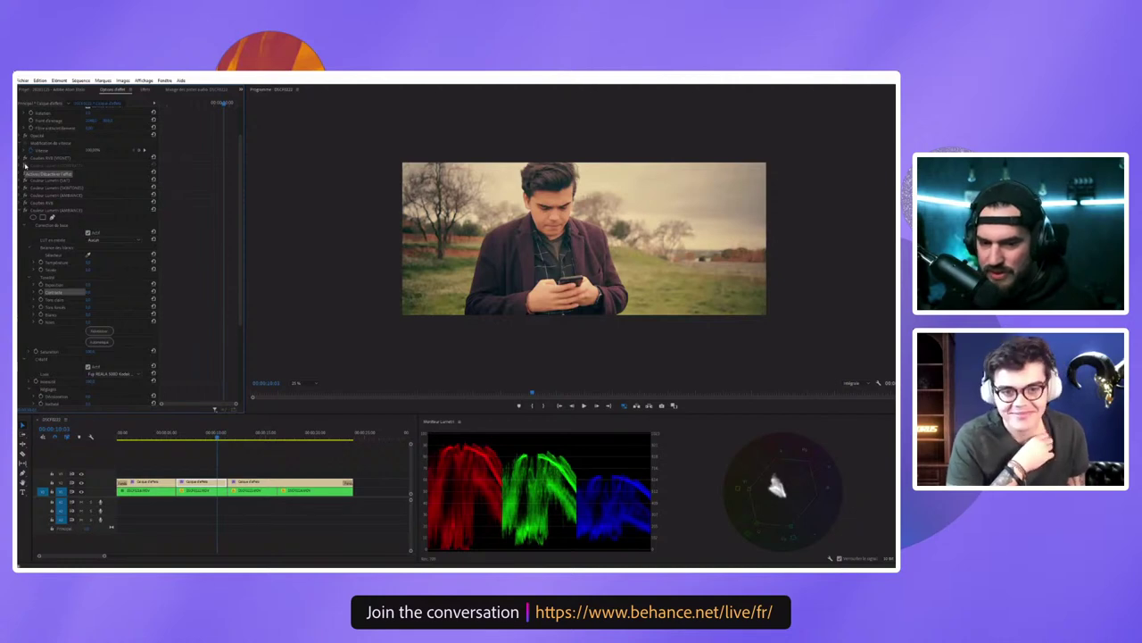
left_click(25, 166)
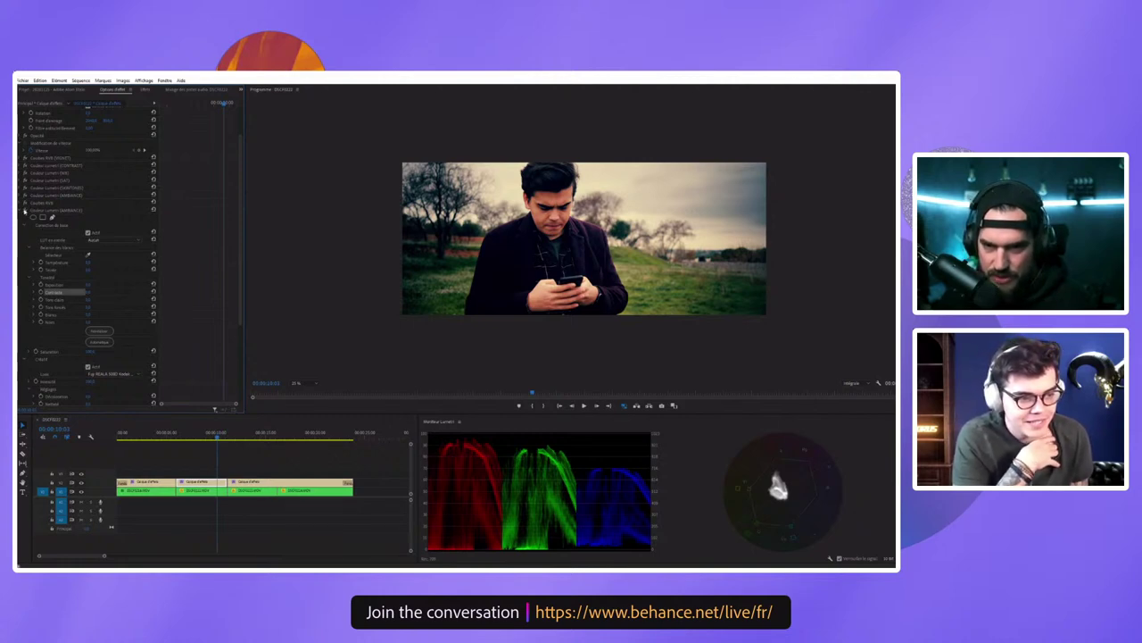
left_click(21, 209)
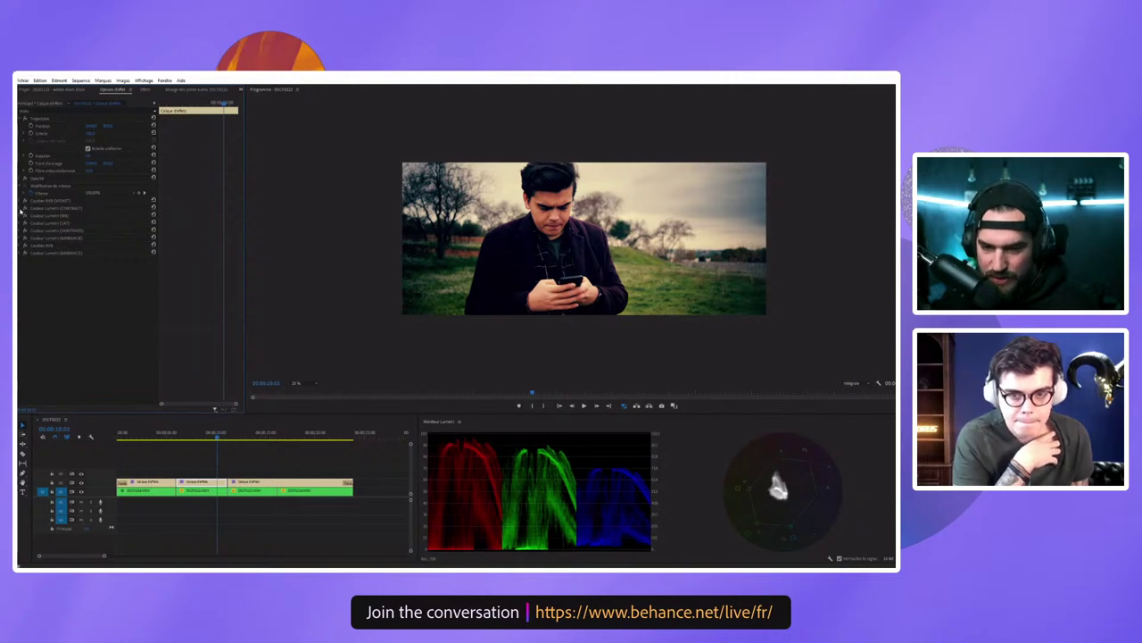
left_click(199, 435)
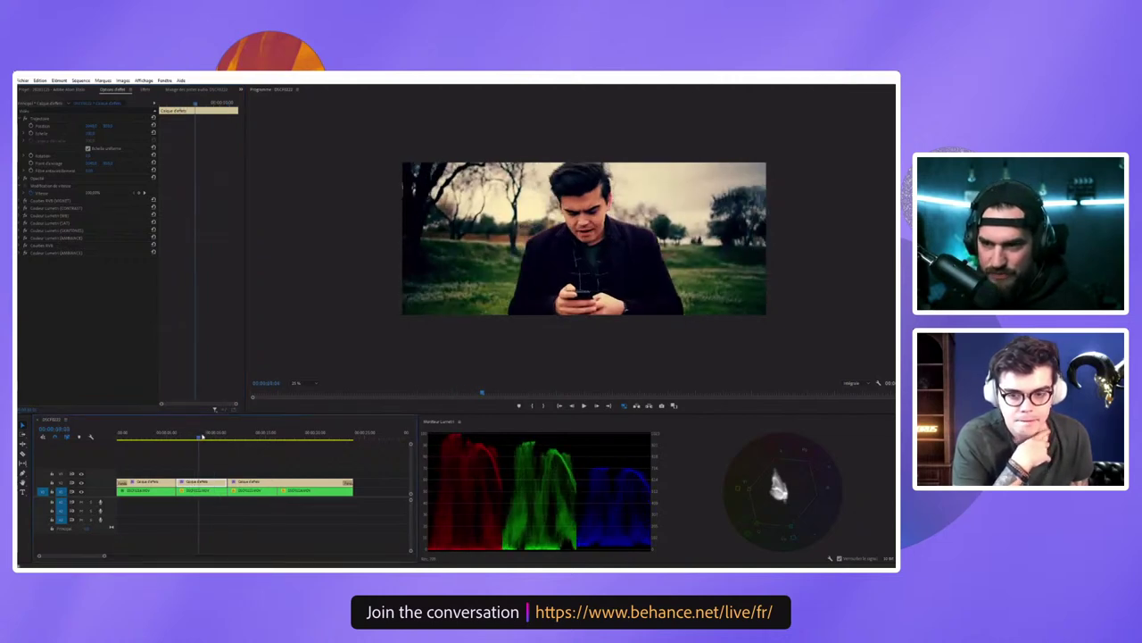
key("space")
left_click(22, 253)
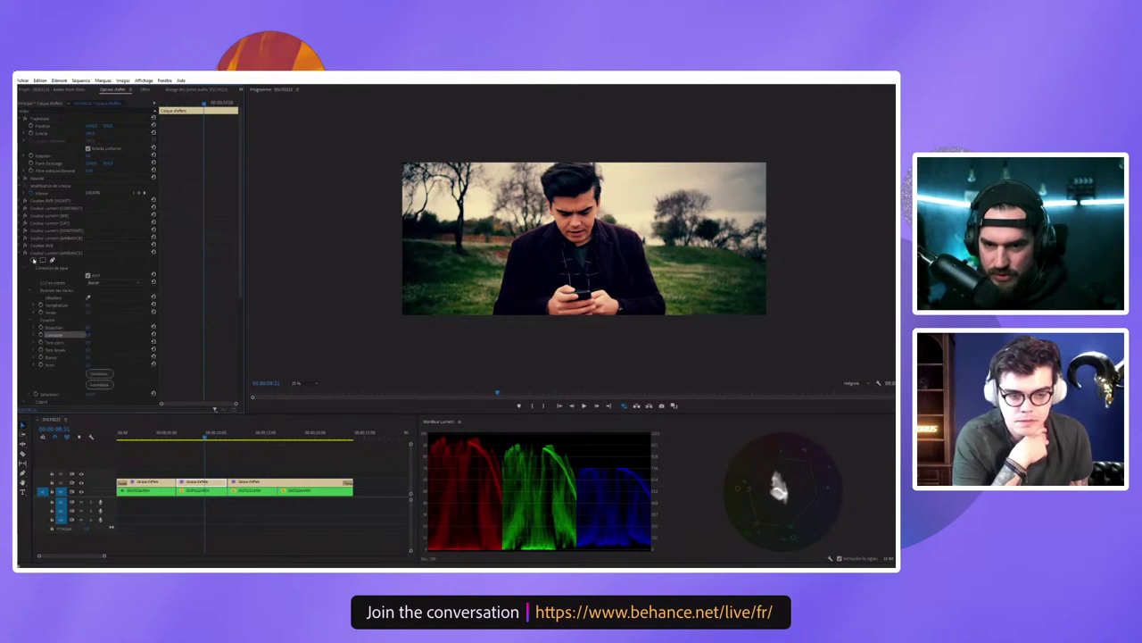
scroll(134, 319, "down", 2)
left_click(118, 361)
left_click(118, 360)
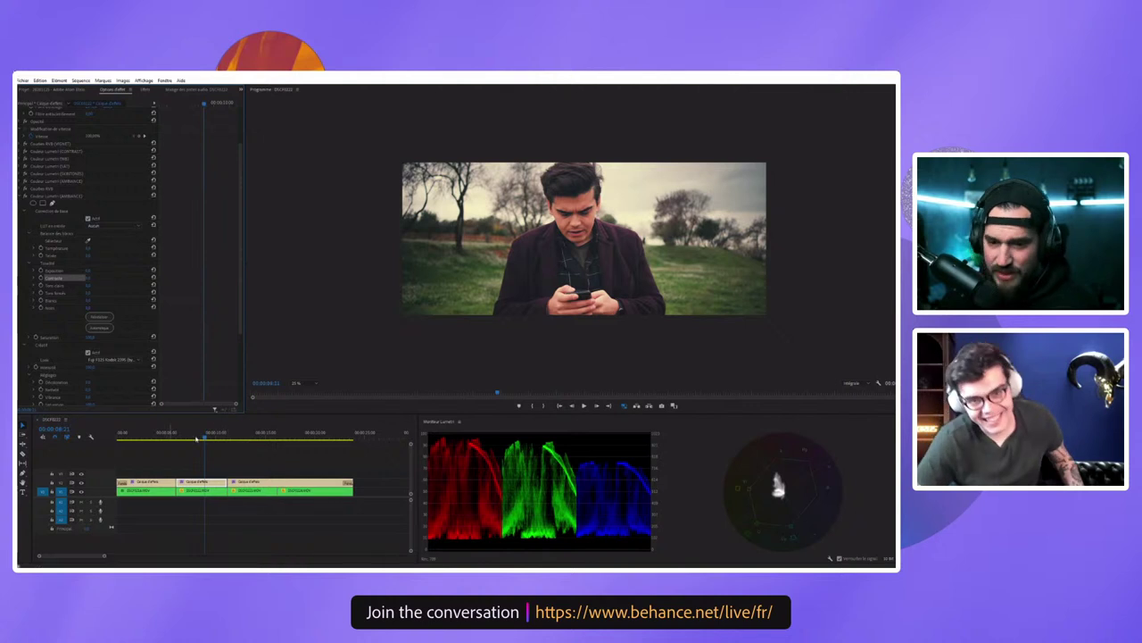
left_click(223, 482)
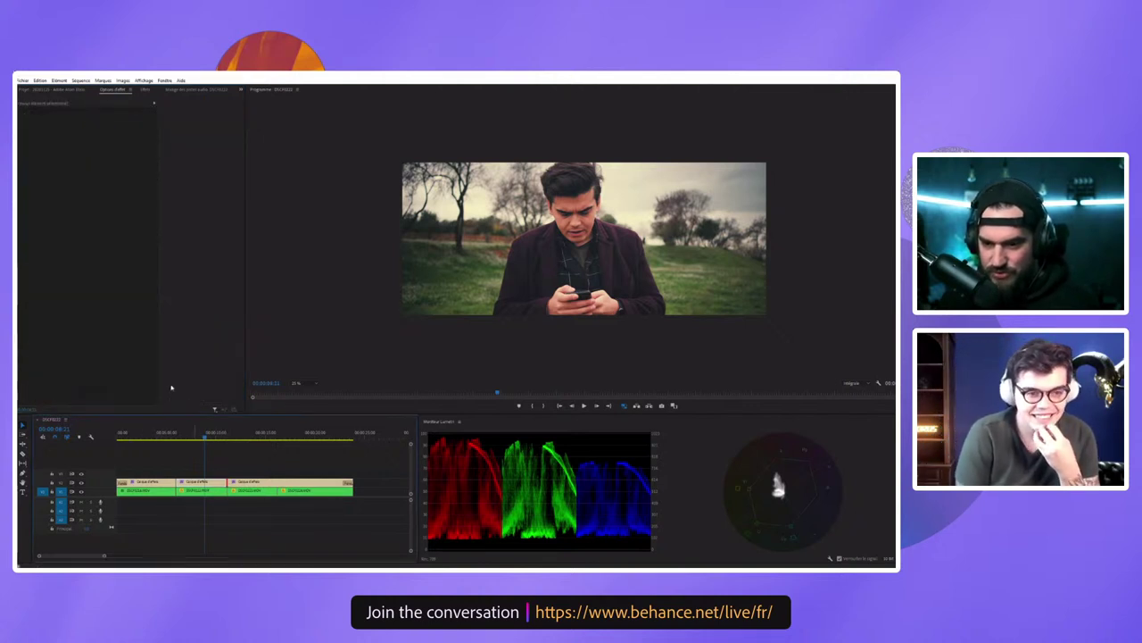
Step: Delete the first and third adjustment layer clips and extend the remaining one to the sequence start
left_click(238, 486)
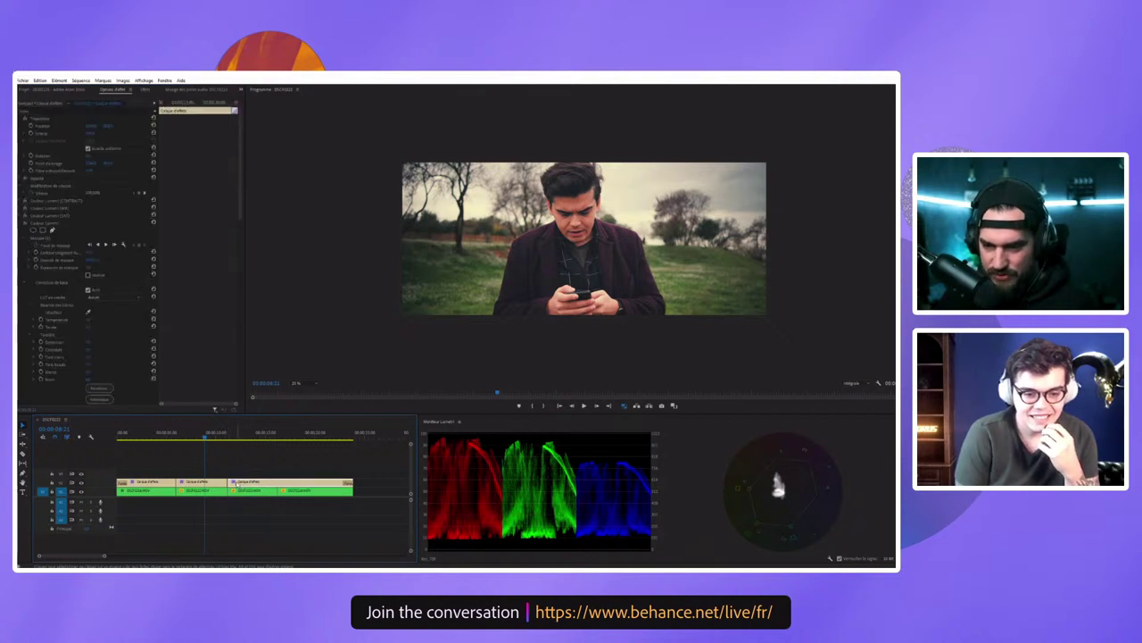
key("Delete")
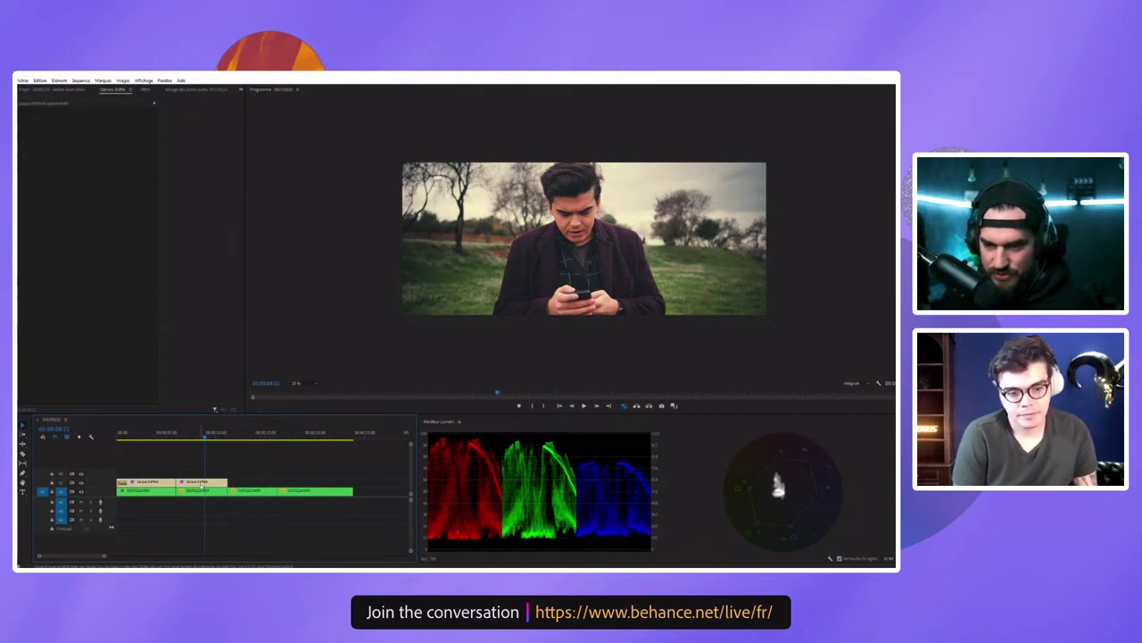
left_click(143, 482)
key("Delete")
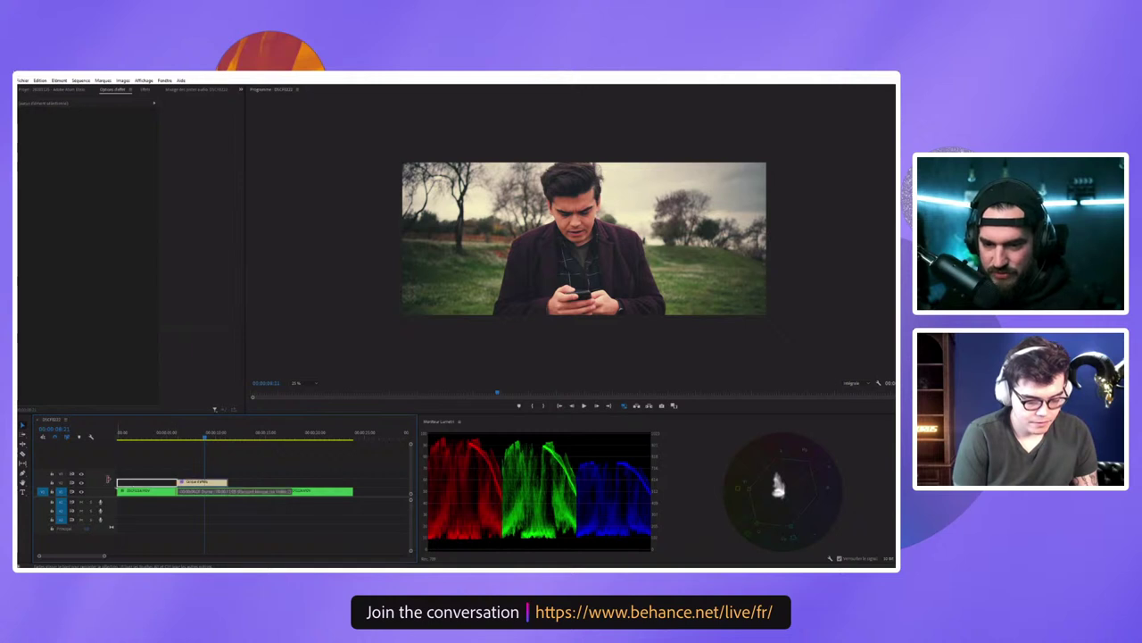
left_click_drag(178, 482, 118, 482)
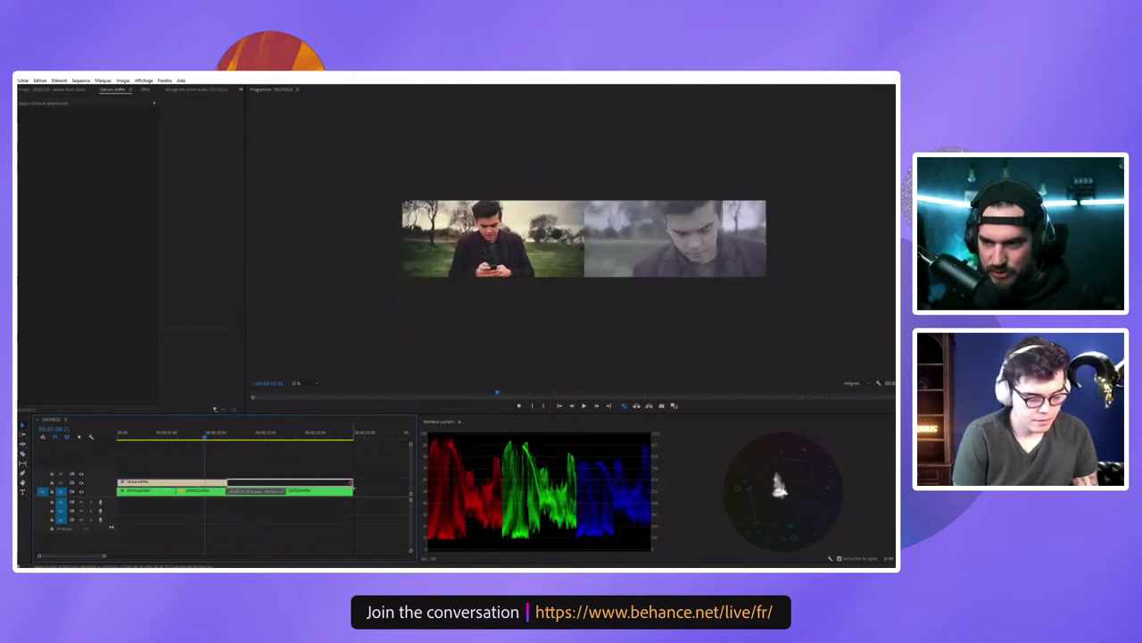
Step: Fit the program monitor view and set the adjustment layer's Lumetri Input LUT to Aucun
left_click(117, 442)
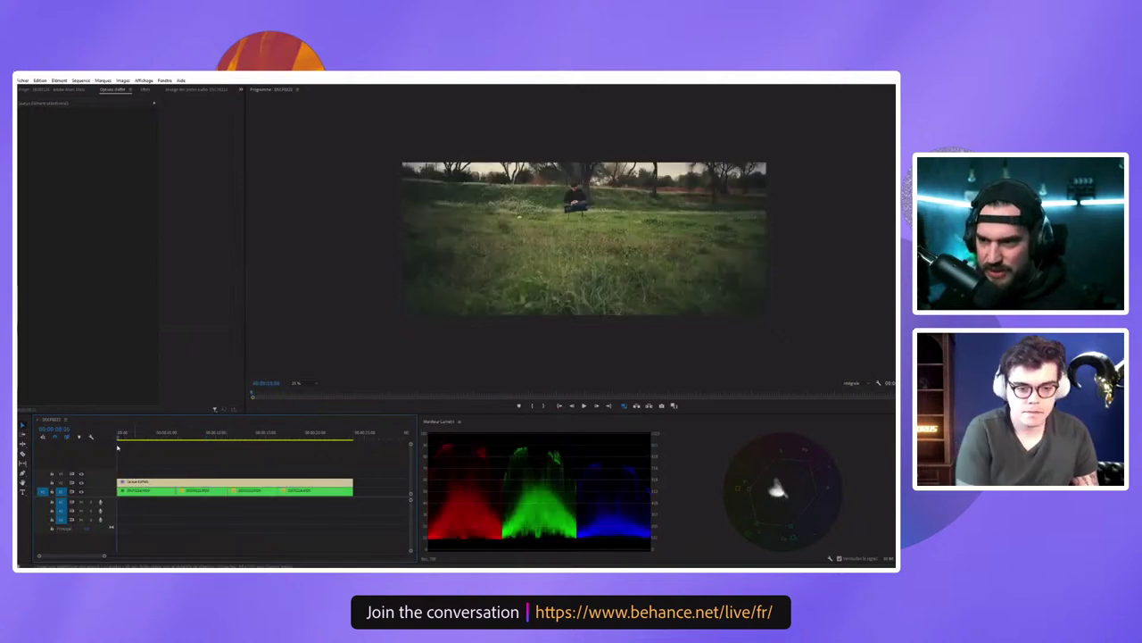
left_click(302, 385)
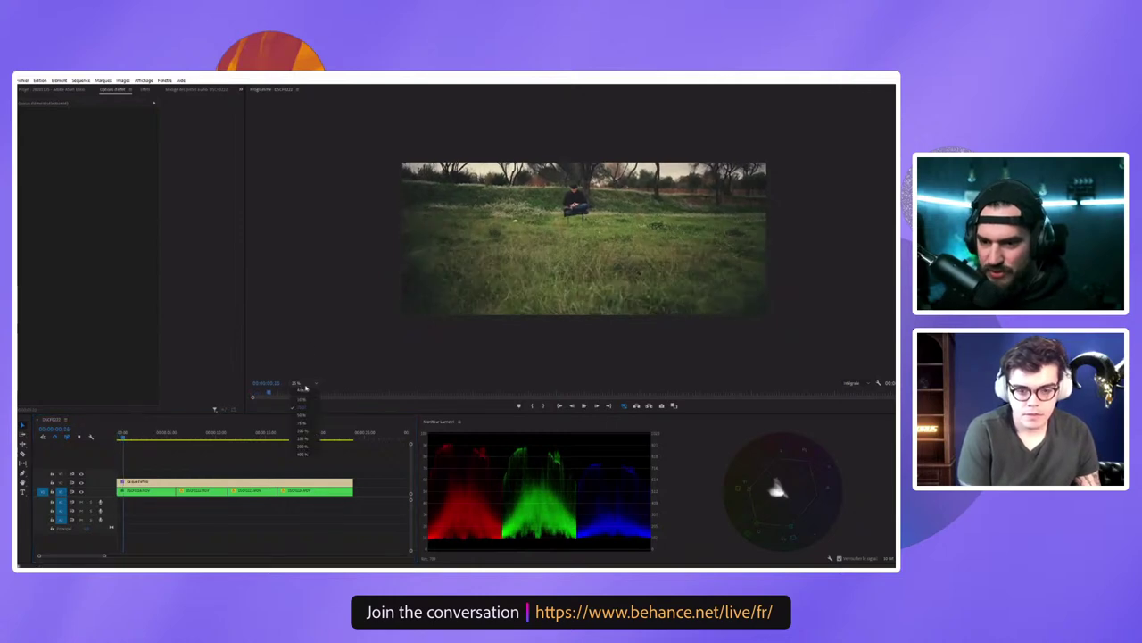
left_click(302, 390)
left_click(163, 483)
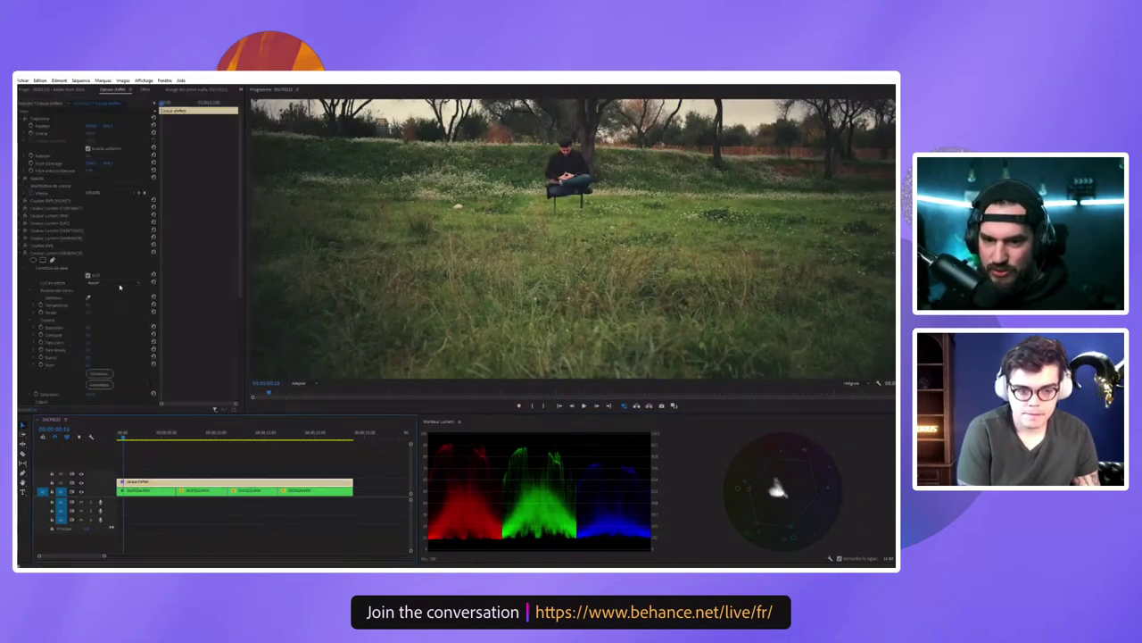
scroll(120, 286, "down", 2)
left_click(112, 240)
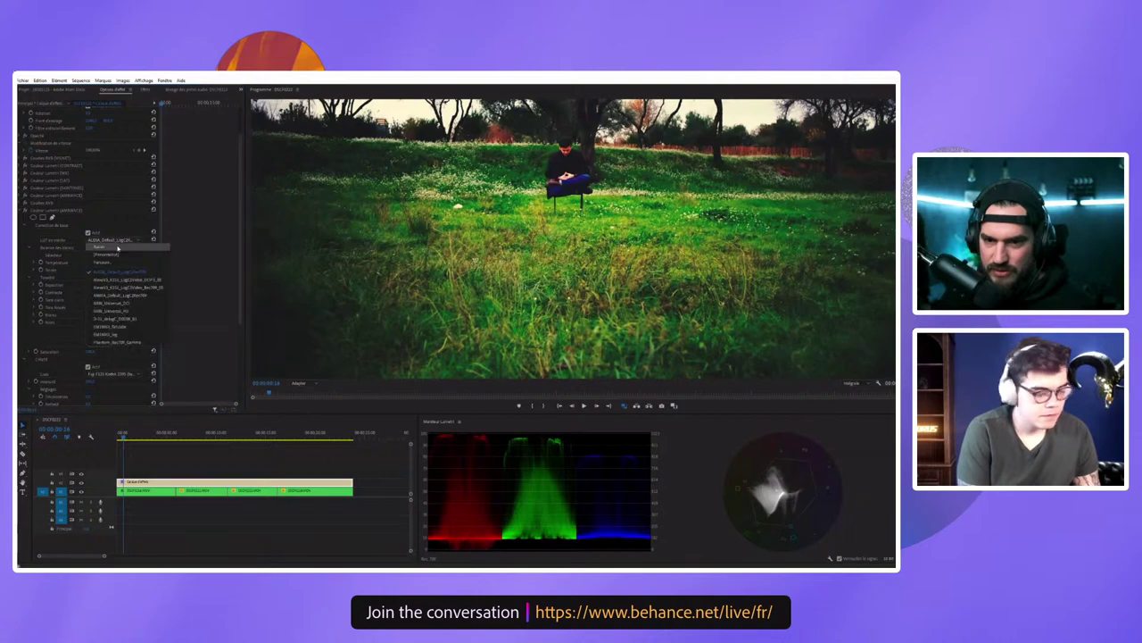
left_click(113, 247)
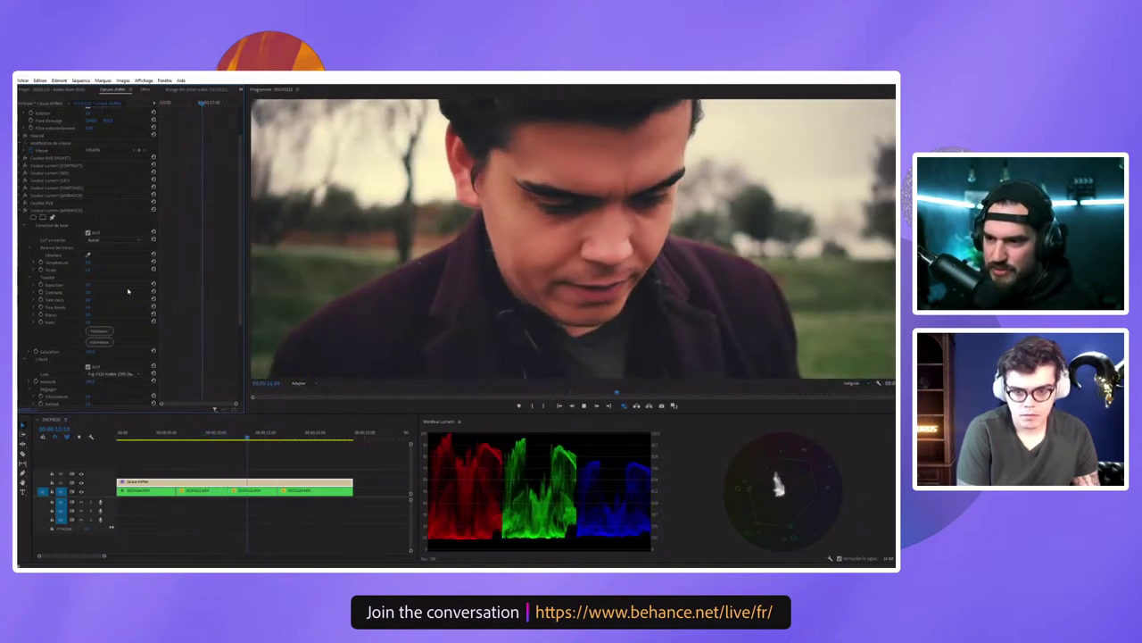
Step: Collapse the Lumetri settings and turn off one Lumetri effect to compare the grade
key("space")
left_click(23, 211)
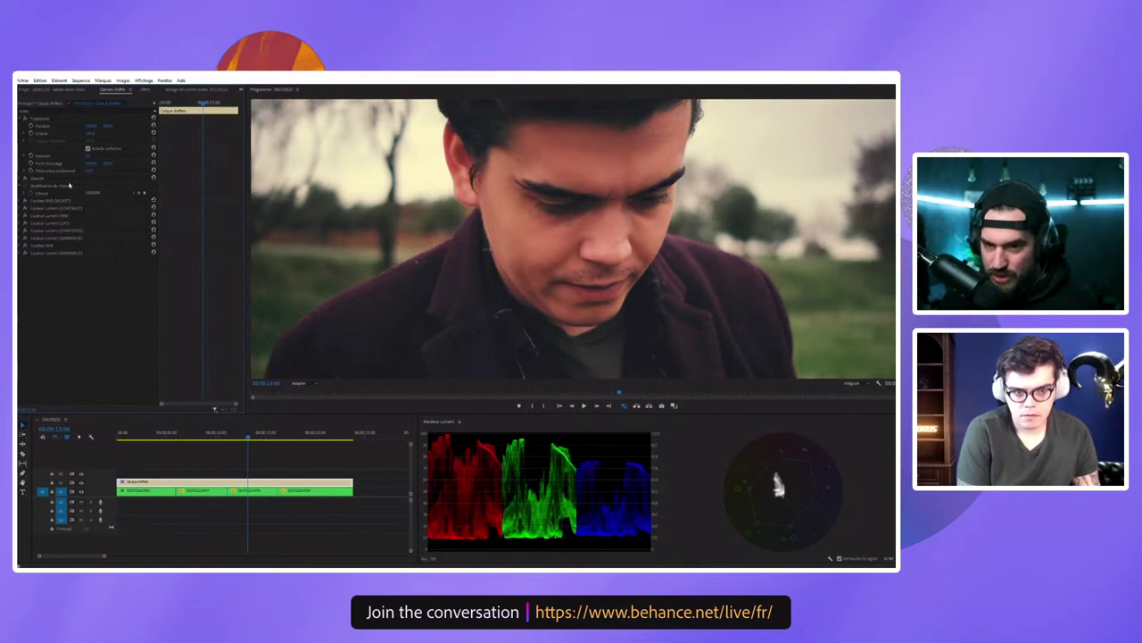
left_click(25, 230)
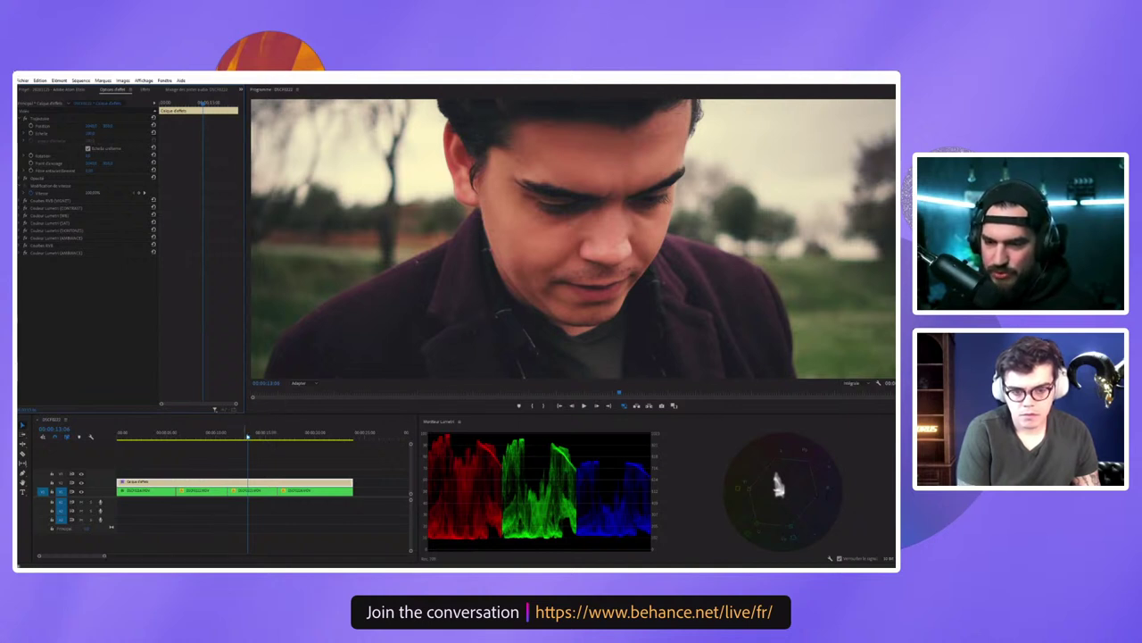
Step: Play the sequence from an earlier frame, save the project, then scrub to a close-up
left_click(234, 438)
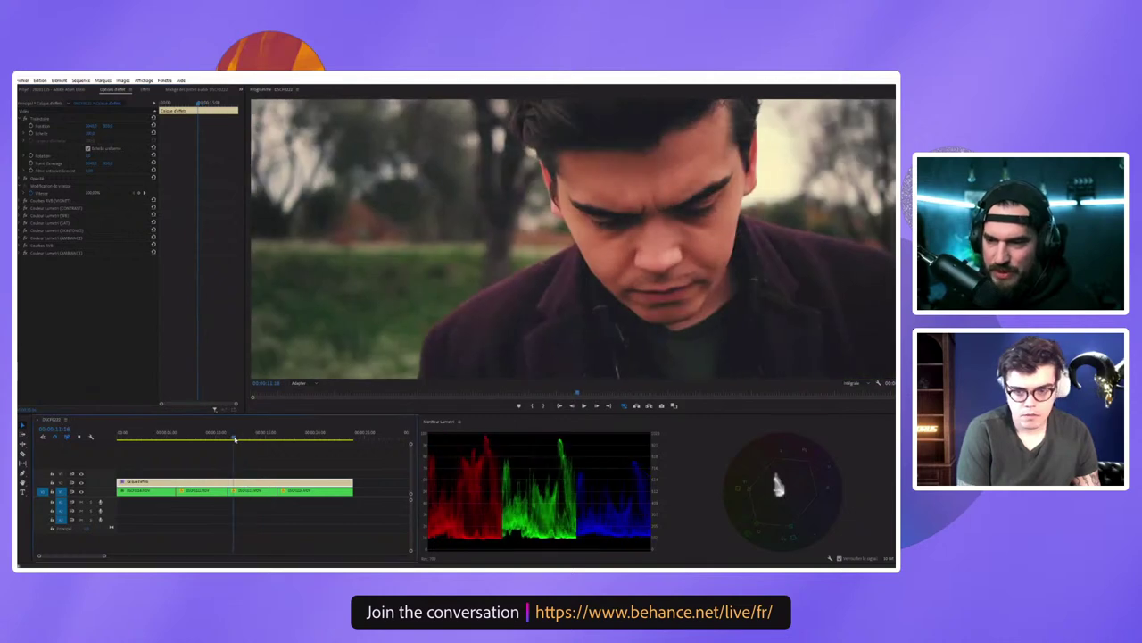
key("space")
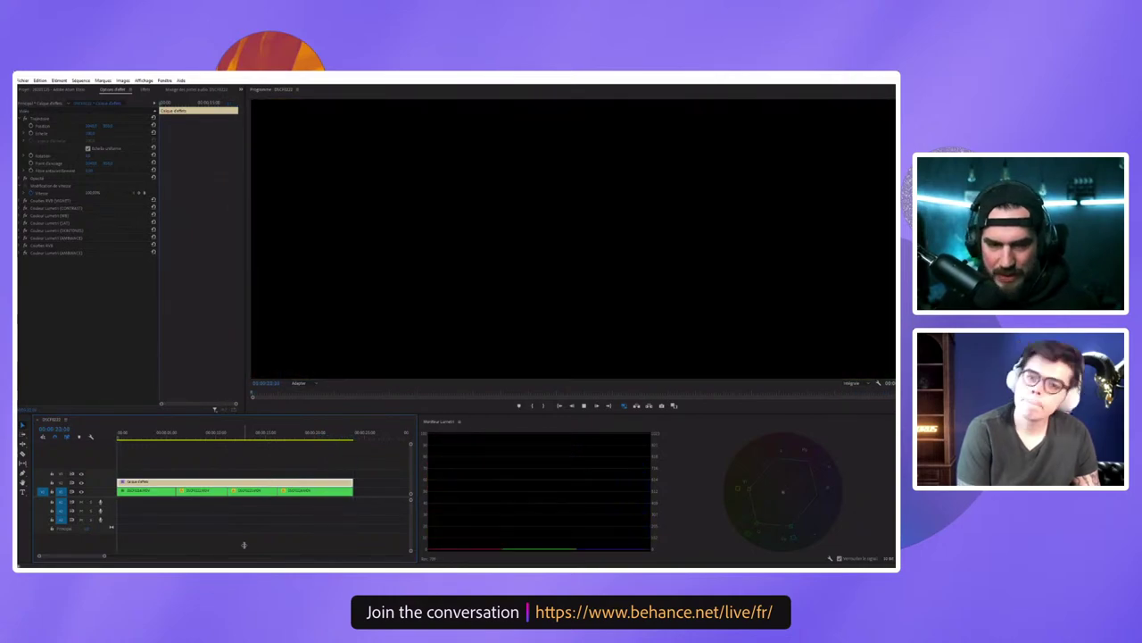
key("space")
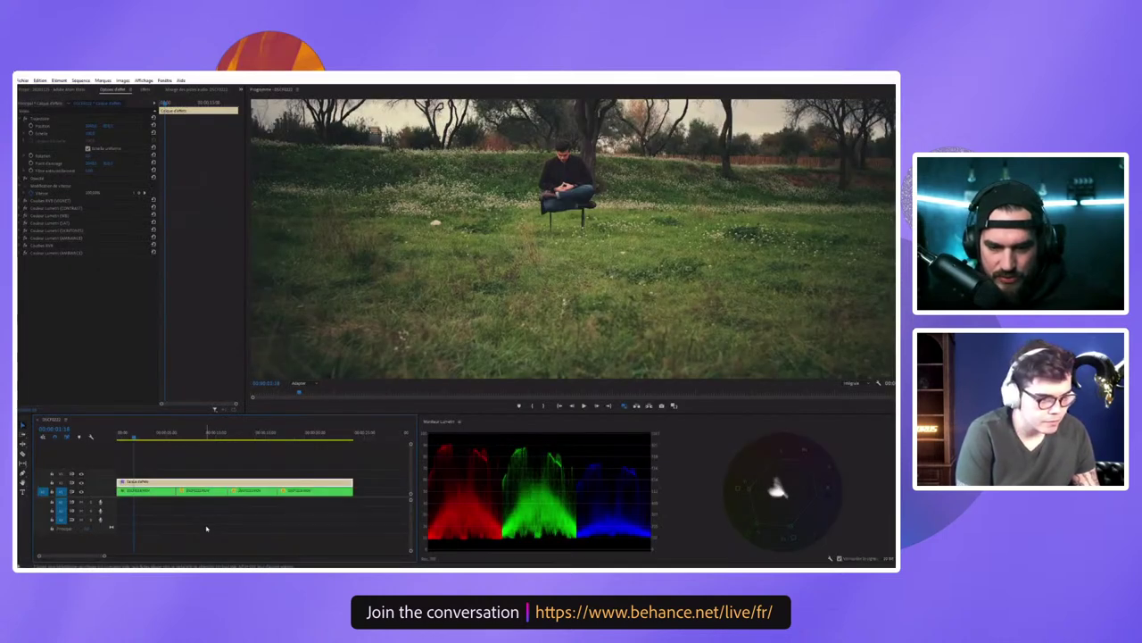
key("ctrl+s")
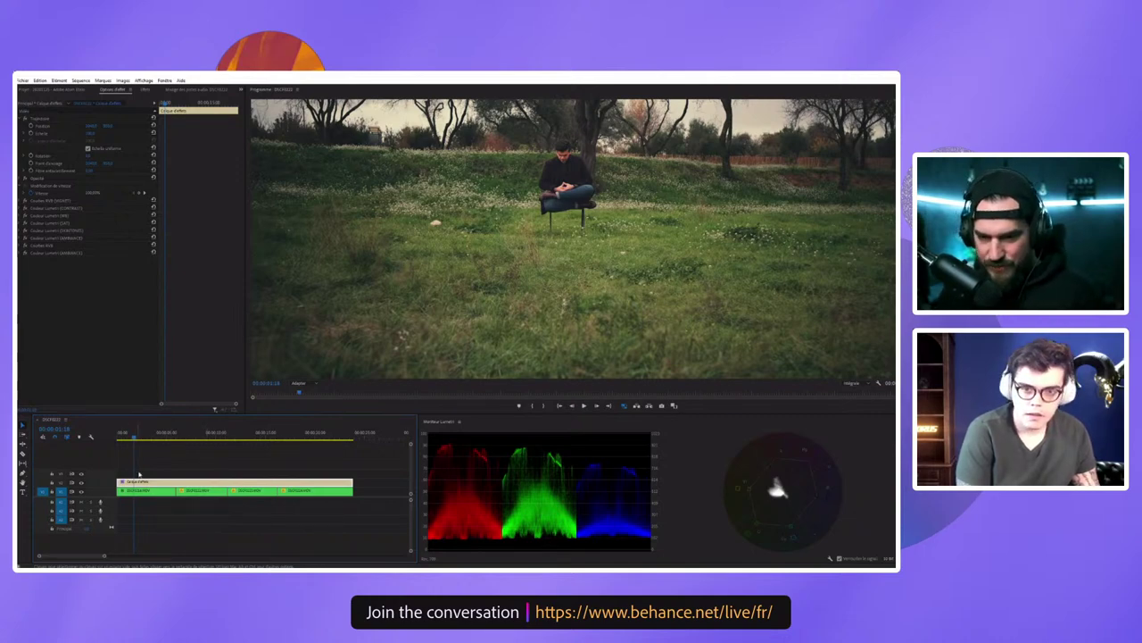
left_click_drag(165, 435, 331, 437)
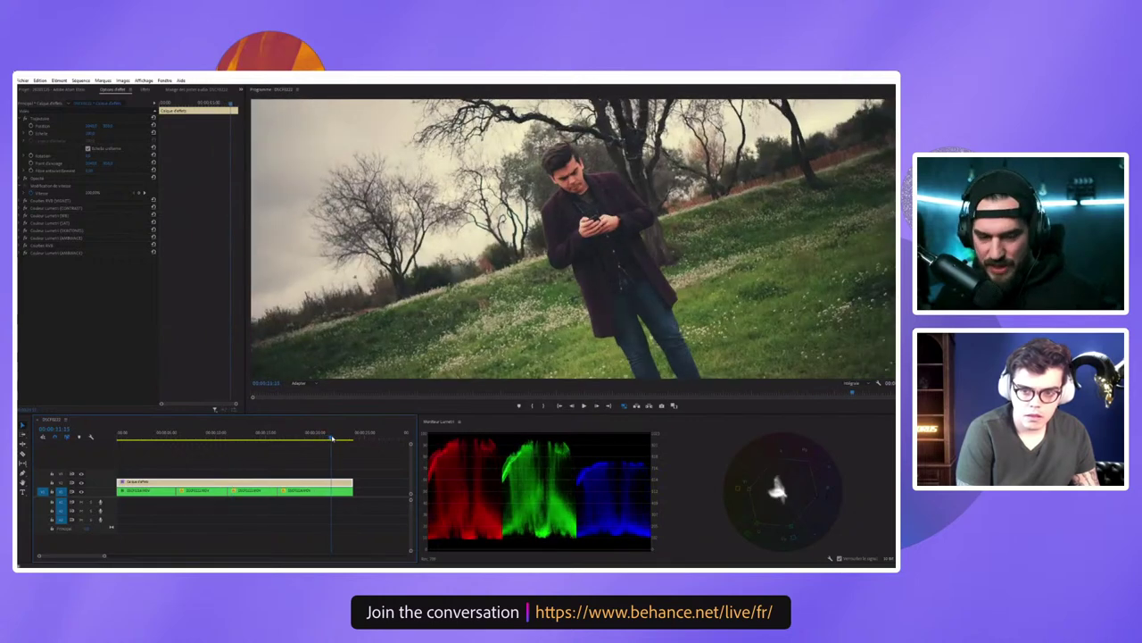